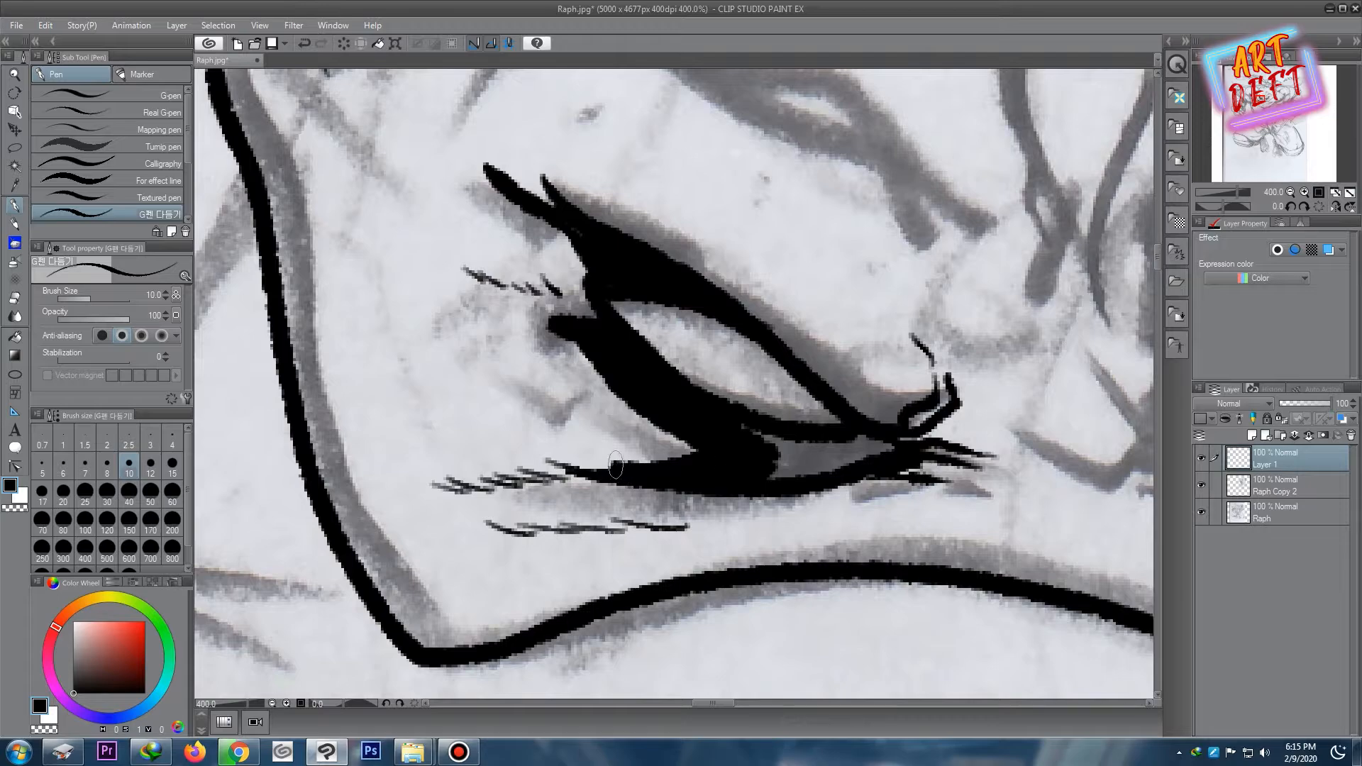
# - Finish the left eye's edge and ink the right eye's inner corner and long upper lid line with the pen
pyautogui.click(9, 206)
pyautogui.moveTo(753, 433)
pyautogui.mouseDown()
pyautogui.moveTo(645, 398)
pyautogui.moveTo(724, 426)
pyautogui.moveTo(667, 443)
pyautogui.mouseUp()
pyautogui.scroll(-3, 702, 373)
pyautogui.scroll(1, 732, 334)
pyautogui.moveTo(827, 389)
pyautogui.mouseDown()
pyautogui.moveTo(761, 360)
pyautogui.moveTo(652, 457)
pyautogui.moveTo(630, 448)
pyautogui.moveTo(603, 462)
pyautogui.mouseUp()
pyautogui.moveTo(559, 440)
pyautogui.mouseDown()
pyautogui.moveTo(613, 476)
pyautogui.moveTo(997, 360)
pyautogui.mouseUp()
pyautogui.moveTo(782, 417); pyautogui.dragTo(877, 394)
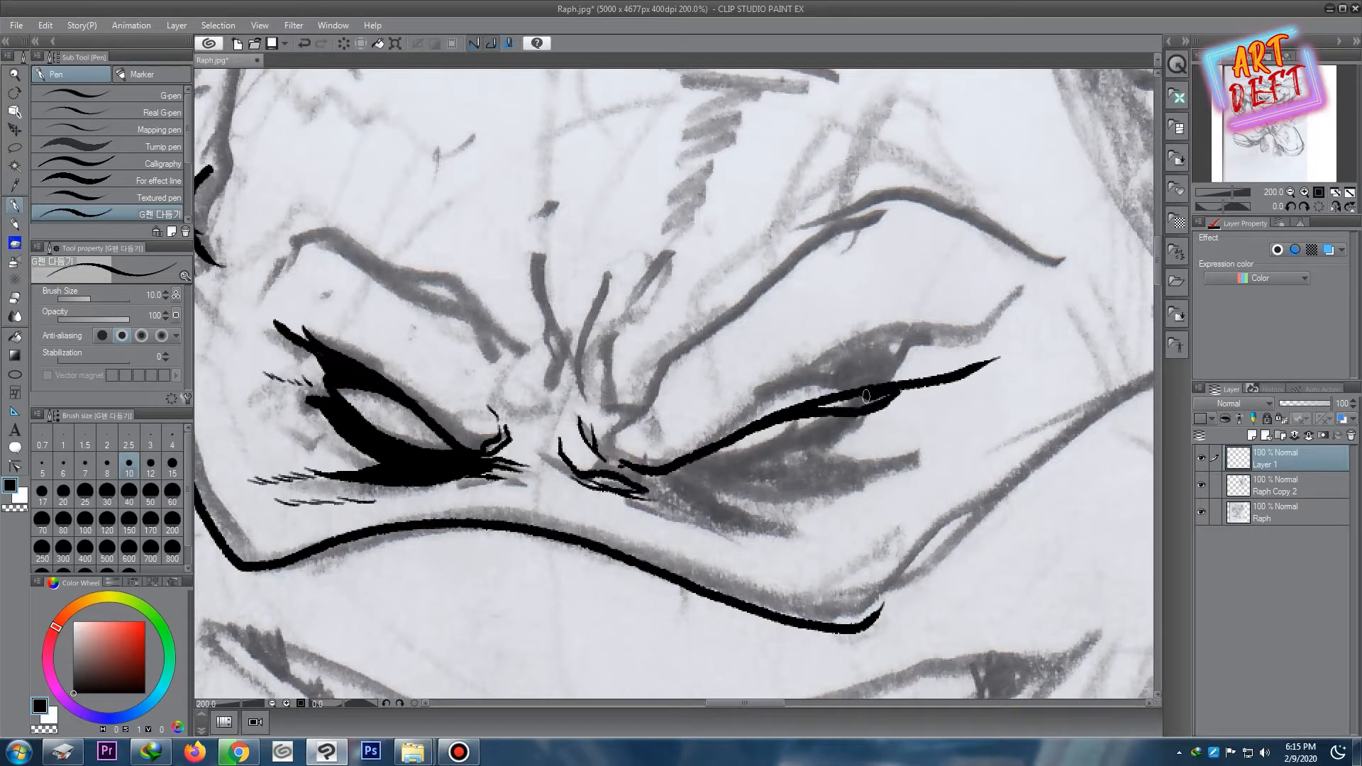
# - Outline the right eye's heavy lower lid shadow, tapering it into pointed outer tips
pyautogui.moveTo(823, 431)
pyautogui.mouseDown()
pyautogui.moveTo(692, 456)
pyautogui.moveTo(790, 452)
pyautogui.moveTo(869, 402)
pyautogui.mouseUp()
pyautogui.hotkey('ctrl', 'z')
pyautogui.moveTo(814, 452); pyautogui.dragTo(892, 469)
pyautogui.moveTo(912, 463); pyautogui.dragTo(718, 504)
pyautogui.moveTo(718, 504); pyautogui.dragTo(816, 526)
pyautogui.moveTo(841, 529)
pyautogui.mouseDown()
pyautogui.moveTo(694, 515)
pyautogui.moveTo(621, 464)
pyautogui.mouseUp()
# - Fill the outlined shadow around the right eye with black
pyautogui.press('g')
pyautogui.click(710, 474)
pyautogui.scroll(-3, 658, 339)
pyautogui.scroll(3, 650, 338)
# - Ink the small iris stroke in the right eye and the left brow ridge with its inner creases
pyautogui.press('p')
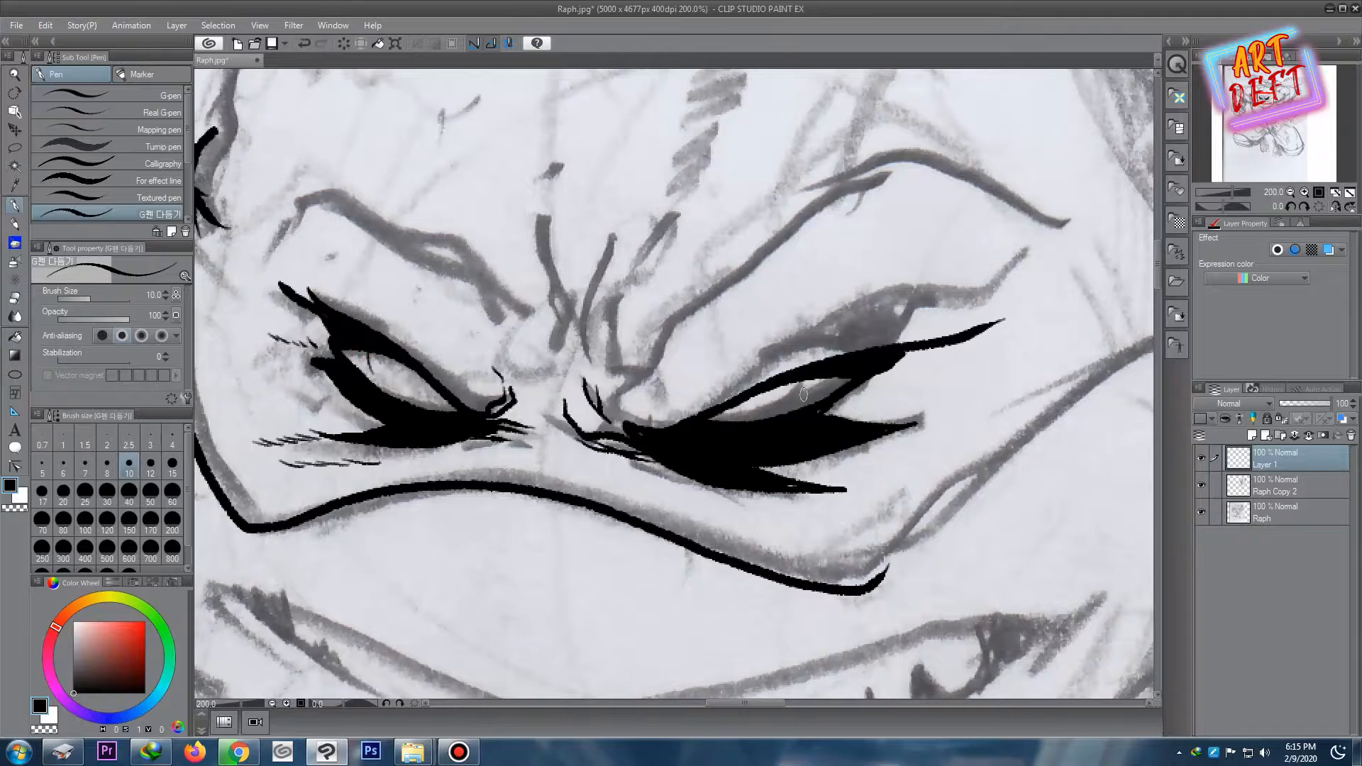
pyautogui.moveTo(820, 381); pyautogui.dragTo(813, 392)
pyautogui.moveTo(588, 369); pyautogui.dragTo(722, 469)
pyautogui.moveTo(458, 291)
pyautogui.mouseDown()
pyautogui.moveTo(589, 364)
pyautogui.moveTo(644, 434)
pyautogui.mouseUp()
pyautogui.moveTo(567, 308); pyautogui.dragTo(645, 434)
pyautogui.moveTo(620, 346); pyautogui.dragTo(641, 424)
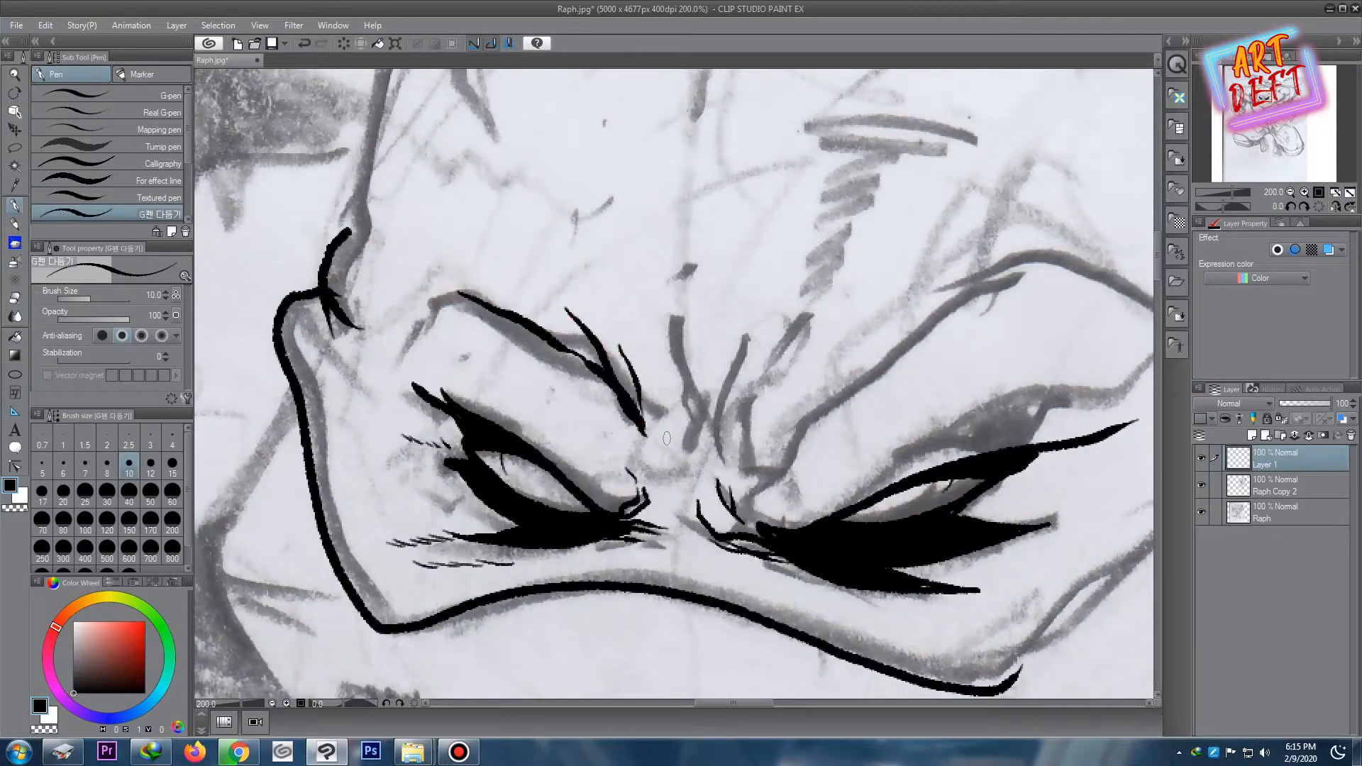
# - Ink the vertical frown wrinkles between the brows, adding short hatching strokes along them
pyautogui.moveTo(693, 256); pyautogui.dragTo(679, 302)
pyautogui.moveTo(668, 296)
pyautogui.mouseDown()
pyautogui.moveTo(715, 459)
pyautogui.moveTo(731, 383)
pyautogui.moveTo(777, 350)
pyautogui.mouseUp()
pyautogui.moveTo(798, 332); pyautogui.dragTo(767, 364)
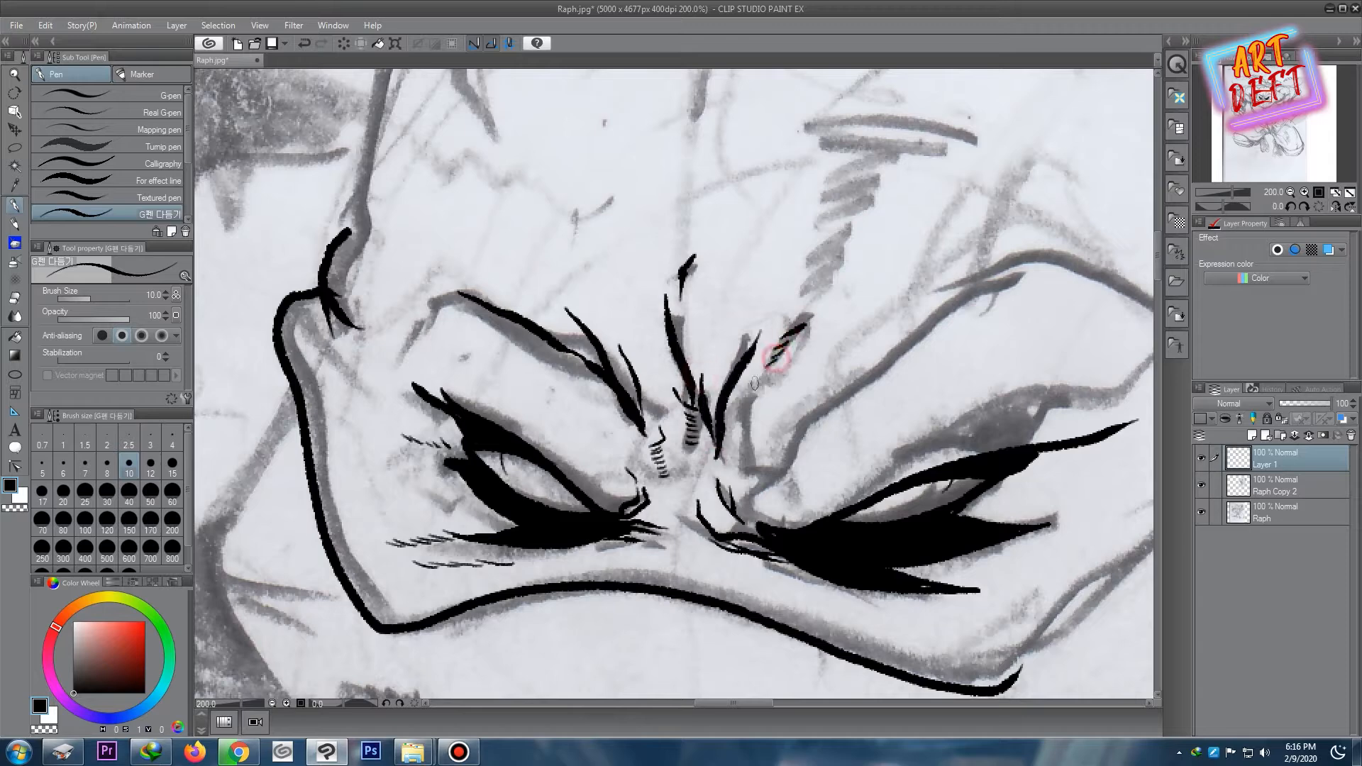
# - Ink the creases around the nose bridge, the right brow ridge and thin wrinkle marks at both temples
pyautogui.moveTo(740, 444); pyautogui.dragTo(776, 473)
pyautogui.moveTo(645, 485); pyautogui.dragTo(490, 567)
pyautogui.moveTo(589, 565); pyautogui.dragTo(613, 610)
pyautogui.moveTo(614, 560)
pyautogui.mouseDown()
pyautogui.moveTo(603, 601)
pyautogui.moveTo(614, 580)
pyautogui.mouseUp()
pyautogui.moveTo(622, 570)
pyautogui.mouseDown()
pyautogui.moveTo(745, 464)
pyautogui.moveTo(895, 411)
pyautogui.mouseUp()
pyautogui.scroll(-1, 874, 394)
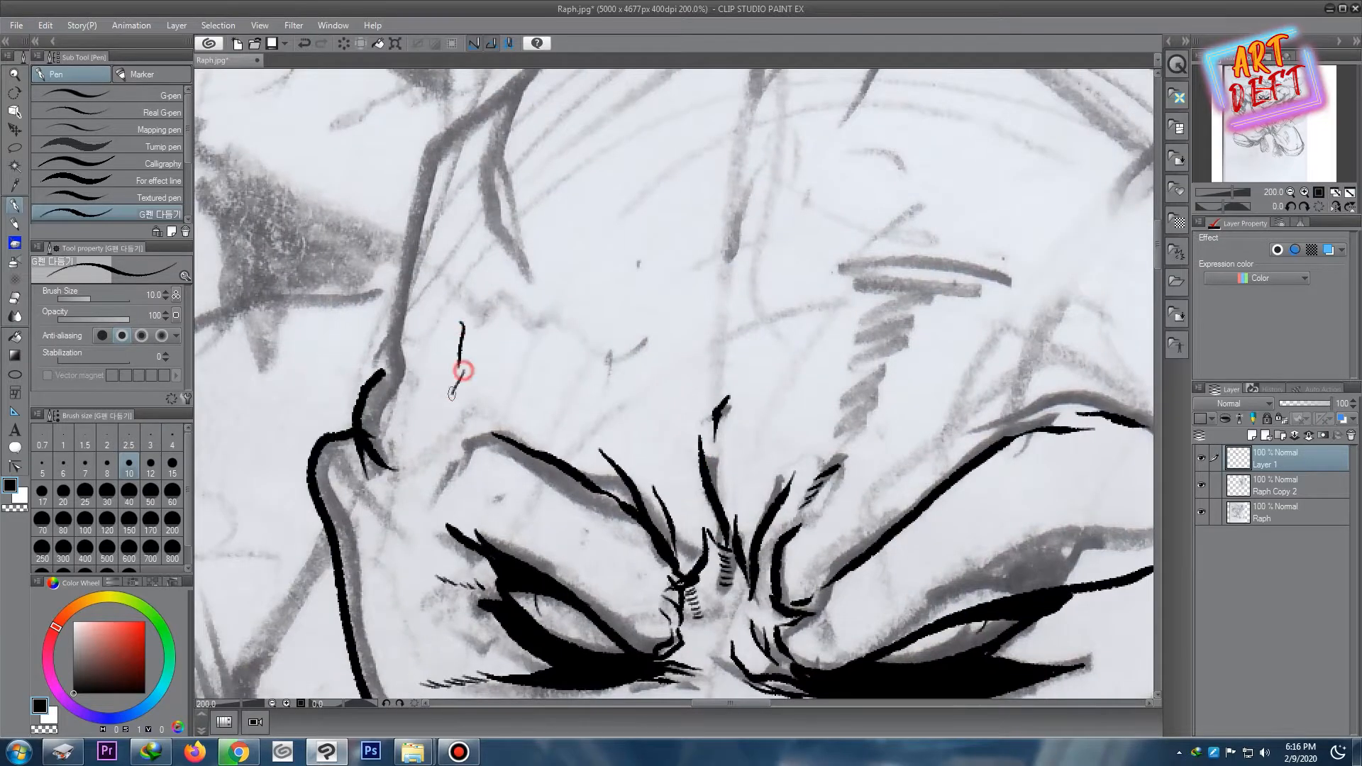
pyautogui.scroll(-4, 731, 419)
pyautogui.scroll(4, 797, 364)
pyautogui.scroll(-2, 806, 450)
pyautogui.scroll(2, 705, 462)
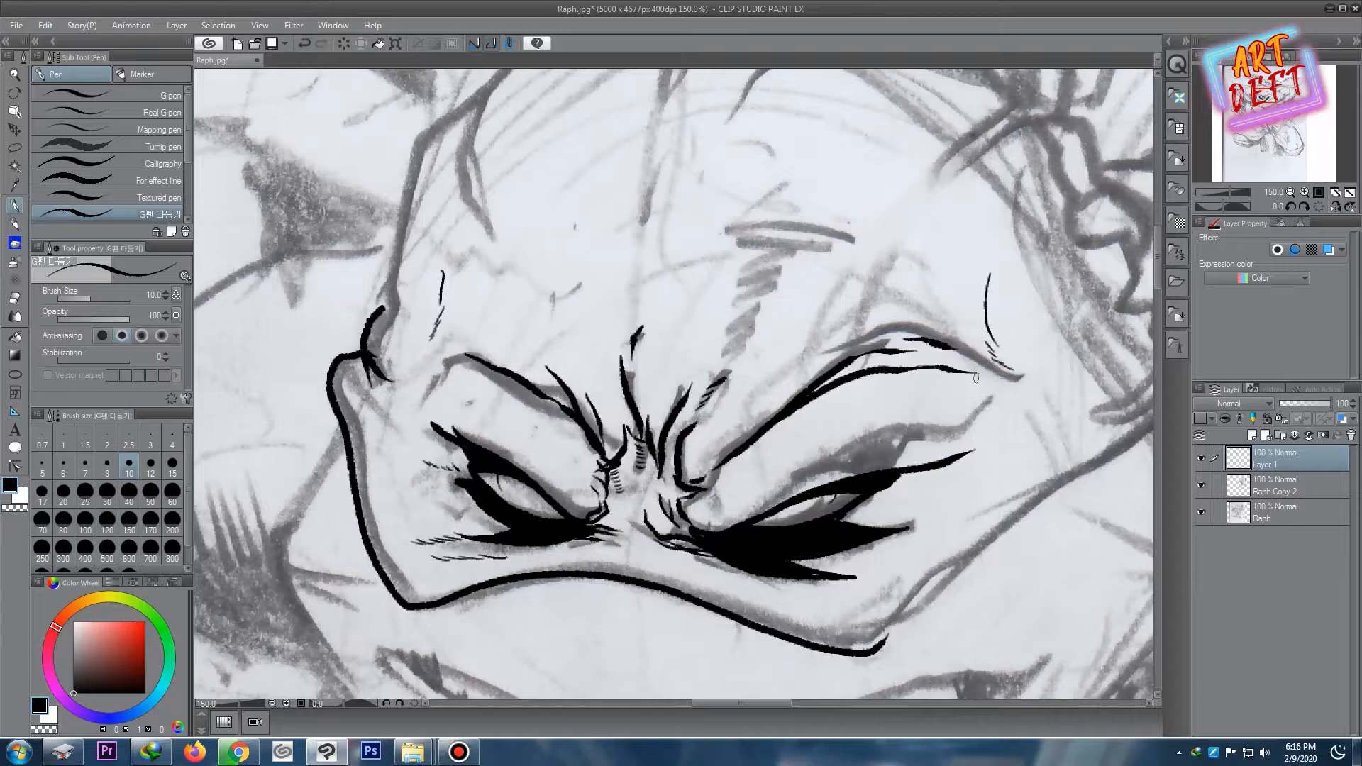
# - Clean up the ink lines around the right brow with an enlarged Snap eraser
pyautogui.press('e')
pyautogui.scroll(-3, 618, 300)
pyautogui.scroll(4, 628, 305)
pyautogui.moveTo(709, 483); pyautogui.dragTo(721, 284)
pyautogui.press(']')
pyautogui.moveTo(769, 390); pyautogui.dragTo(855, 381)
pyautogui.scroll(-5, 854, 381)
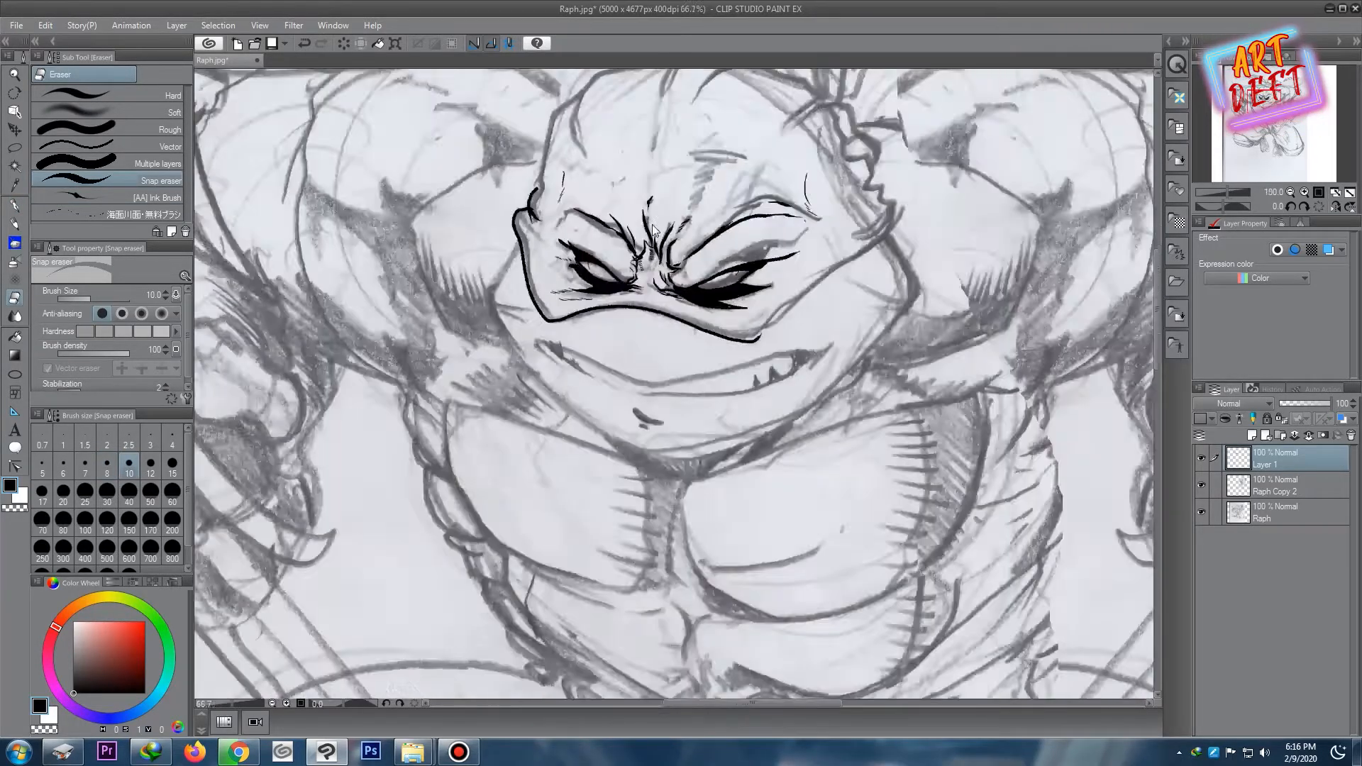
pyautogui.scroll(5, 710, 383)
# - Add a pen stroke at the right eye's outer corner and touch up the line work with the Snap eraser
pyautogui.click(14, 205)
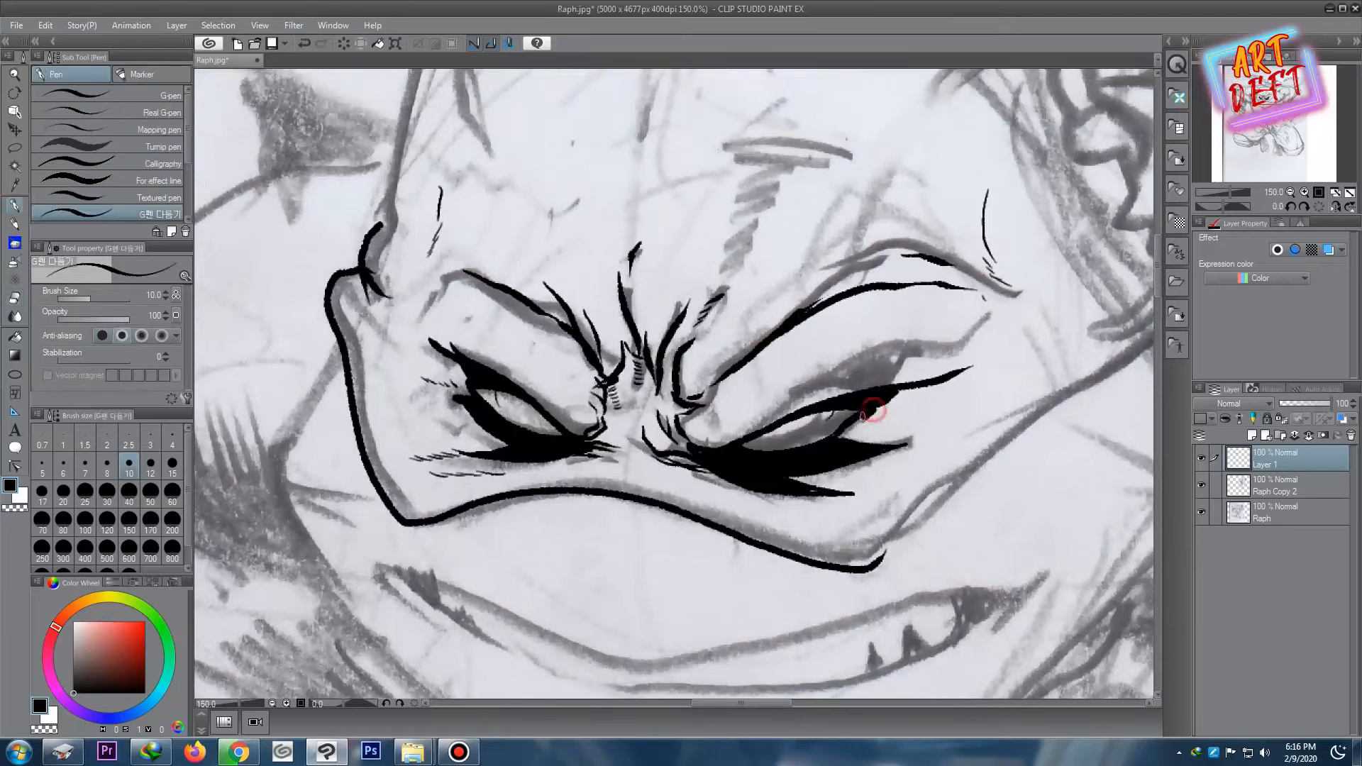
pyautogui.moveTo(873, 410); pyautogui.dragTo(843, 432)
pyautogui.scroll(-2, 547, 304)
pyautogui.scroll(1, 546, 304)
pyautogui.press('e')
pyautogui.moveTo(596, 256); pyautogui.dragTo(605, 372)
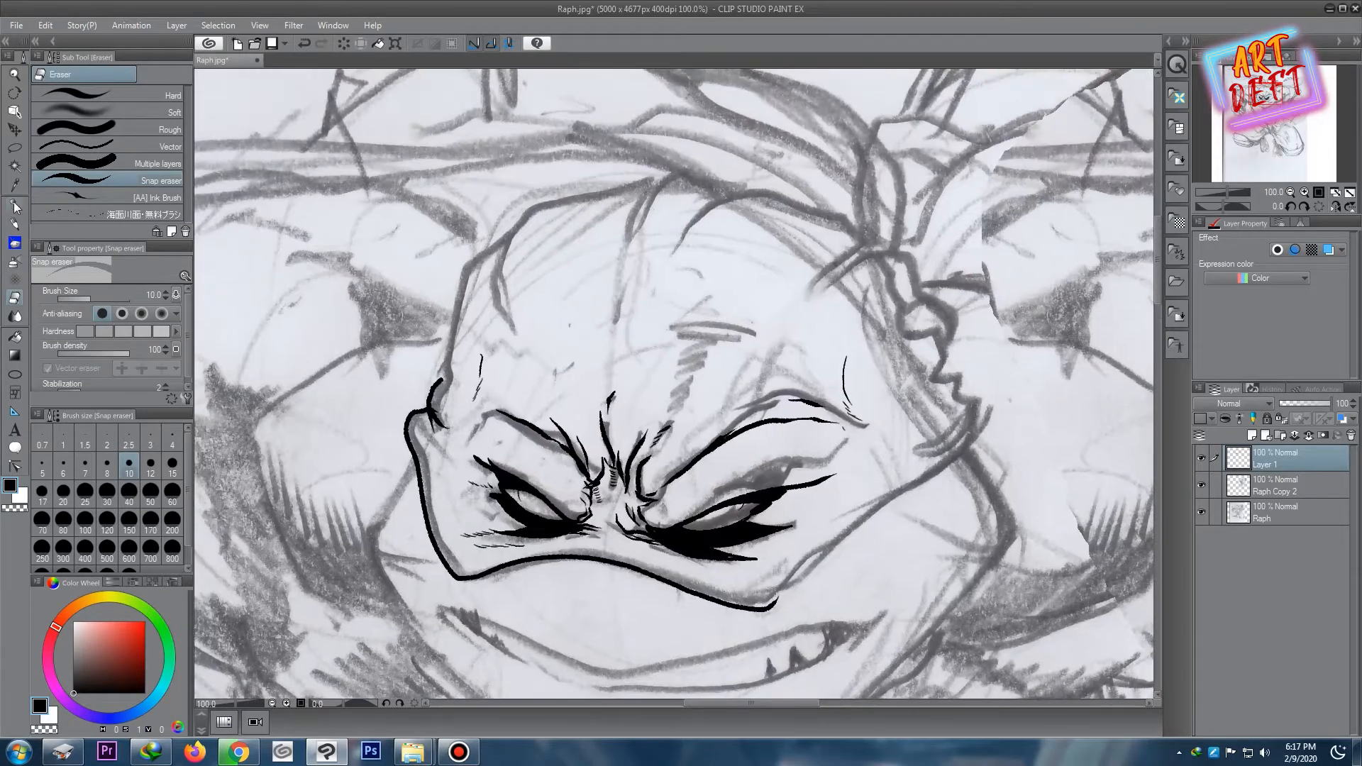
# - Ink the left crown fold and the head contour over the top and down the mask's bumpy right edge
pyautogui.click(14, 205)
pyautogui.scroll(1, 594, 228)
pyautogui.moveTo(574, 216)
pyautogui.mouseDown()
pyautogui.moveTo(547, 273)
pyautogui.moveTo(550, 365)
pyautogui.mouseUp()
pyautogui.moveTo(587, 200)
pyautogui.mouseDown()
pyautogui.moveTo(823, 145)
pyautogui.moveTo(985, 188)
pyautogui.mouseUp()
pyautogui.scroll(-3, 986, 188)
pyautogui.scroll(2, 613, 229)
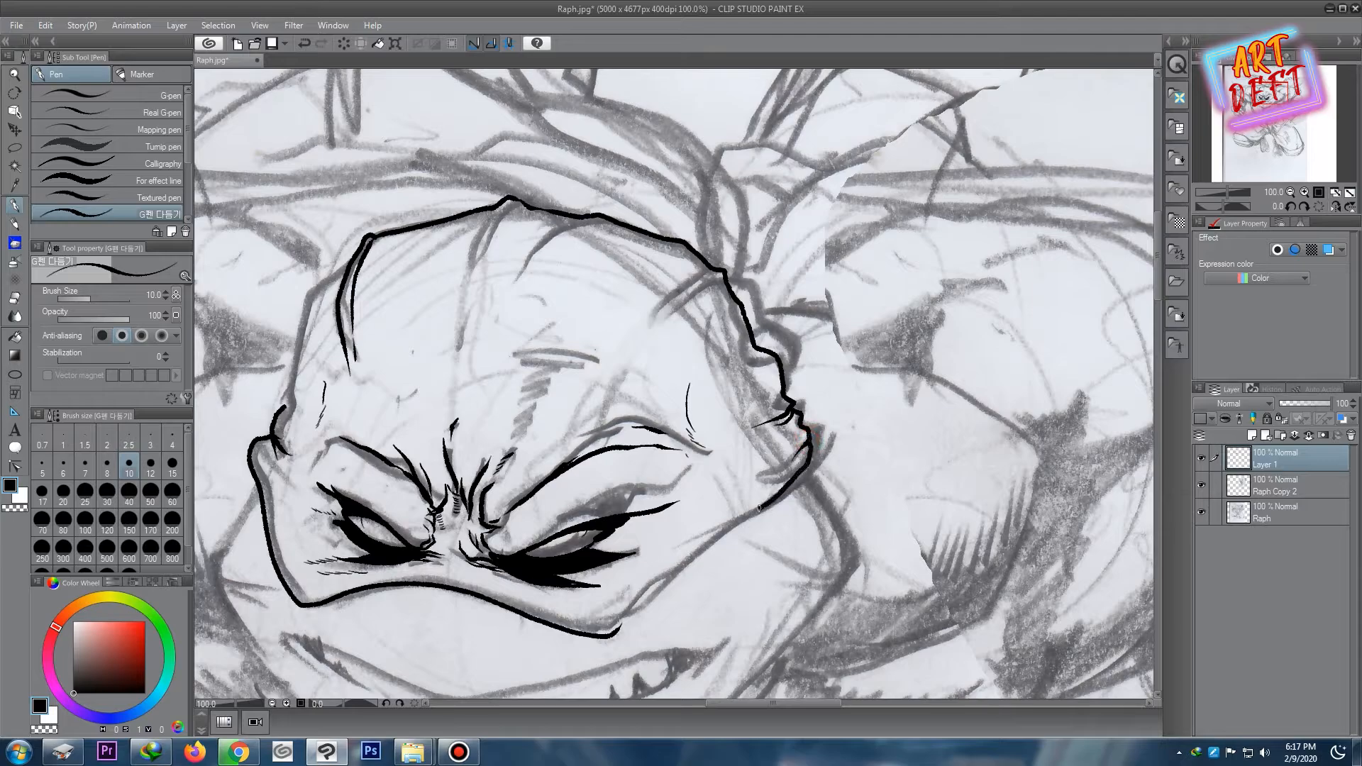
pyautogui.scroll(-3, 450, 347)
pyautogui.scroll(4, 599, 227)
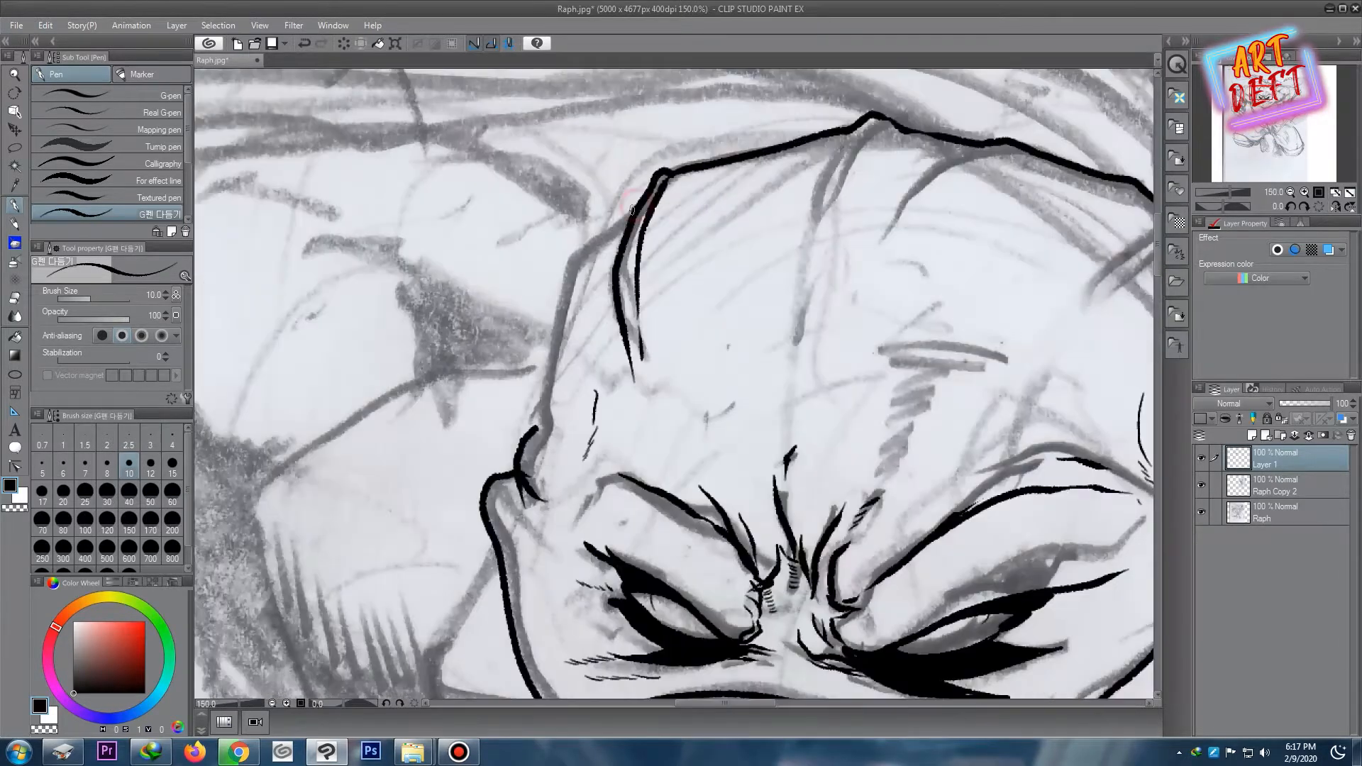
# - Ink the left side of the head from the crown fold down to the mask's edge, with small creases there
pyautogui.moveTo(631, 210)
pyautogui.mouseDown()
pyautogui.moveTo(571, 254)
pyautogui.moveTo(545, 352)
pyautogui.mouseUp()
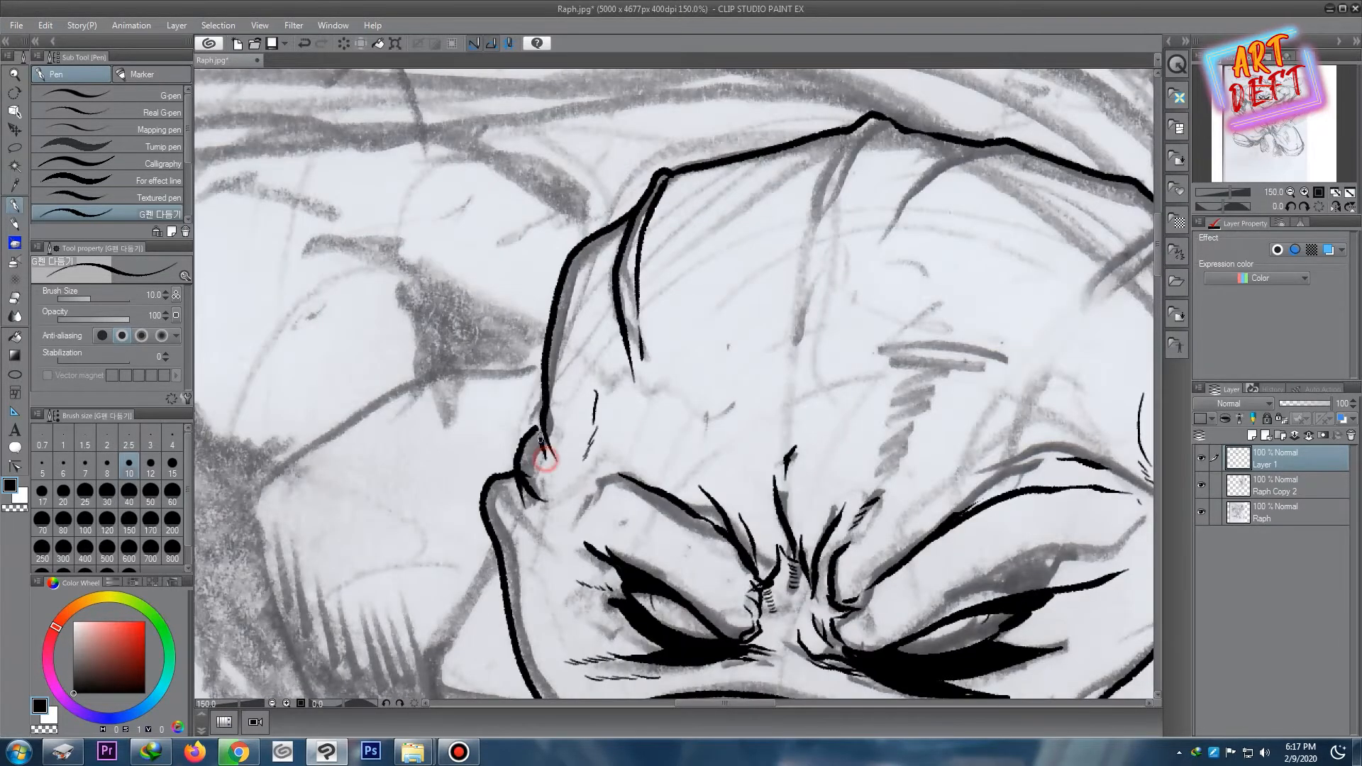
pyautogui.moveTo(540, 426); pyautogui.dragTo(545, 450)
pyautogui.scroll(-3, 614, 444)
pyautogui.scroll(4, 651, 450)
pyautogui.moveTo(664, 381); pyautogui.dragTo(622, 417)
pyautogui.scroll(-3, 703, 217)
pyautogui.scroll(2, 773, 146)
# - Ink the remaining bandana folds along the crown and the thin scar and wrinkle marks on the forehead
pyautogui.moveTo(765, 108)
pyautogui.mouseDown()
pyautogui.moveTo(693, 280)
pyautogui.moveTo(705, 262)
pyautogui.mouseUp()
pyautogui.moveTo(813, 169); pyautogui.dragTo(780, 258)
pyautogui.moveTo(877, 143); pyautogui.dragTo(795, 237)
pyautogui.moveTo(816, 318); pyautogui.dragTo(790, 409)
pyautogui.moveTo(610, 425); pyautogui.dragTo(631, 457)
pyautogui.scroll(-4, 837, 398)
pyautogui.scroll(4, 875, 373)
pyautogui.scroll(1, 887, 260)
pyautogui.moveTo(925, 269)
pyautogui.mouseDown()
pyautogui.moveTo(795, 374)
pyautogui.moveTo(931, 289)
pyautogui.mouseUp()
pyautogui.scroll(-2, 910, 394)
pyautogui.scroll(1, 909, 401)
pyautogui.scroll(-4, 762, 403)
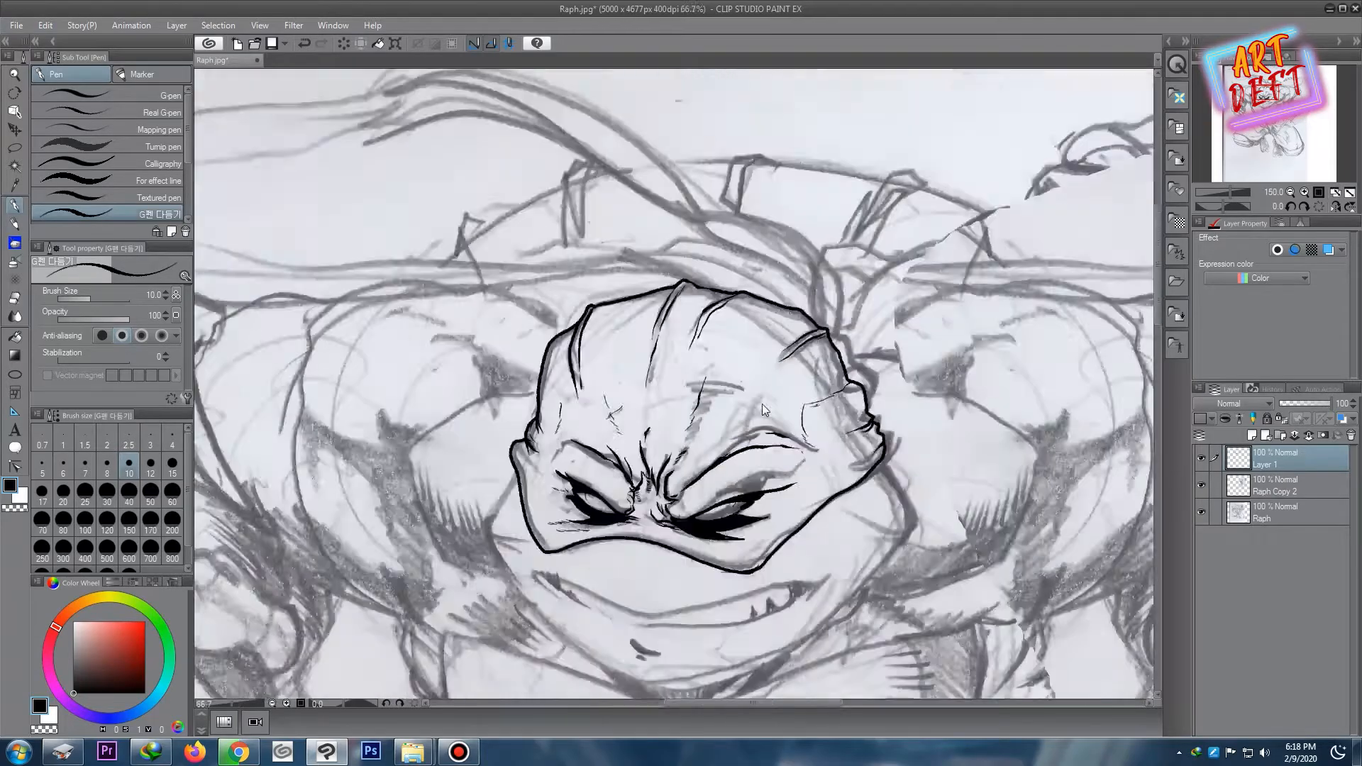
# - Ink the jaw contour from the left cheek around the chin and up to the mask's right edge
pyautogui.scroll(3, 602, 484)
pyautogui.scroll(1, 601, 484)
pyautogui.moveTo(367, 220)
pyautogui.mouseDown()
pyautogui.moveTo(334, 332)
pyautogui.moveTo(426, 500)
pyautogui.moveTo(609, 635)
pyautogui.moveTo(850, 682)
pyautogui.mouseUp()
pyautogui.scroll(-3, 950, 674)
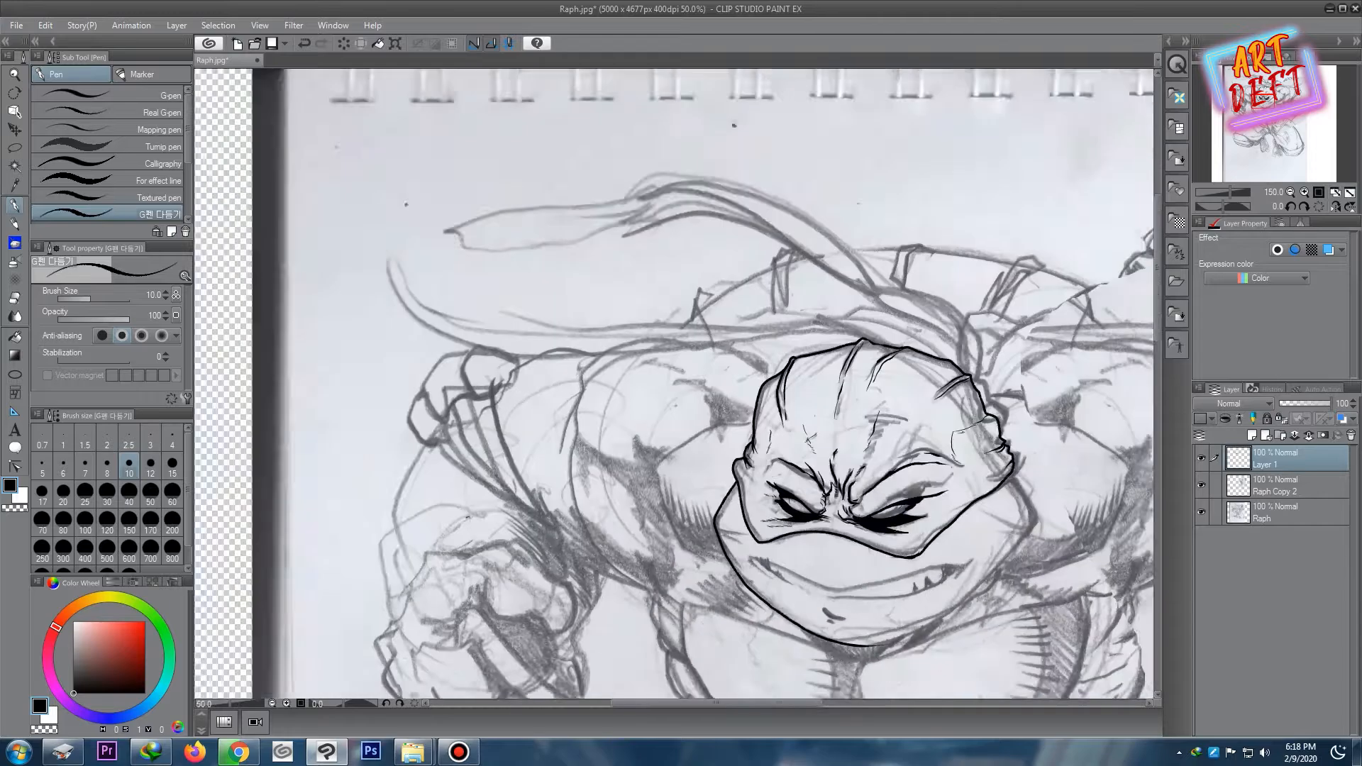
pyautogui.moveTo(1012, 471); pyautogui.dragTo(828, 191)
pyautogui.scroll(2, 828, 190)
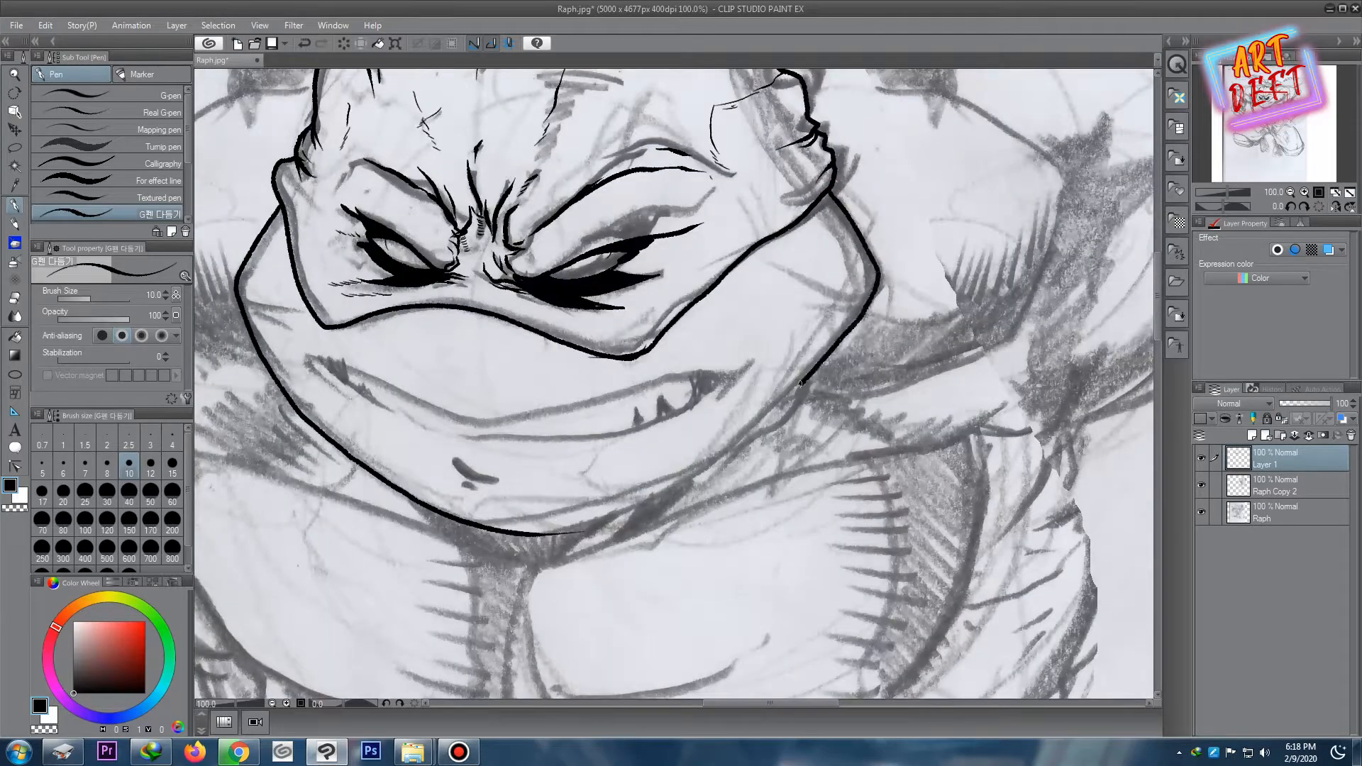
pyautogui.moveTo(703, 469); pyautogui.dragTo(497, 532)
pyautogui.scroll(-5, 590, 365)
pyautogui.scroll(9, 557, 376)
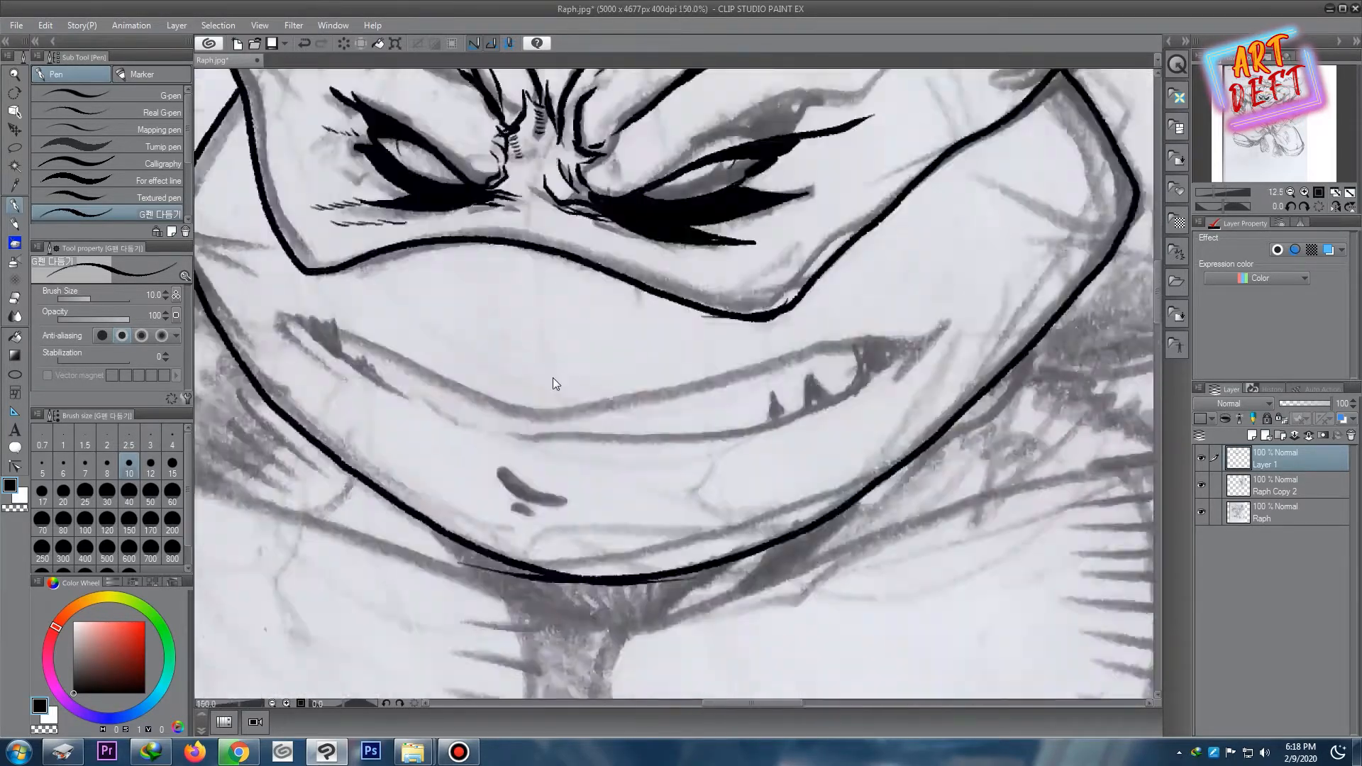
# - Erase the stray line ends along the chin contour with the Snap eraser
pyautogui.moveTo(520, 203); pyautogui.dragTo(522, 151)
pyautogui.press('e')
pyautogui.moveTo(349, 318); pyautogui.dragTo(638, 375)
pyautogui.moveTo(851, 408); pyautogui.dragTo(628, 434)
pyautogui.moveTo(773, 391); pyautogui.dragTo(616, 415)
pyautogui.scroll(-5, 551, 318)
pyautogui.scroll(4, 544, 290)
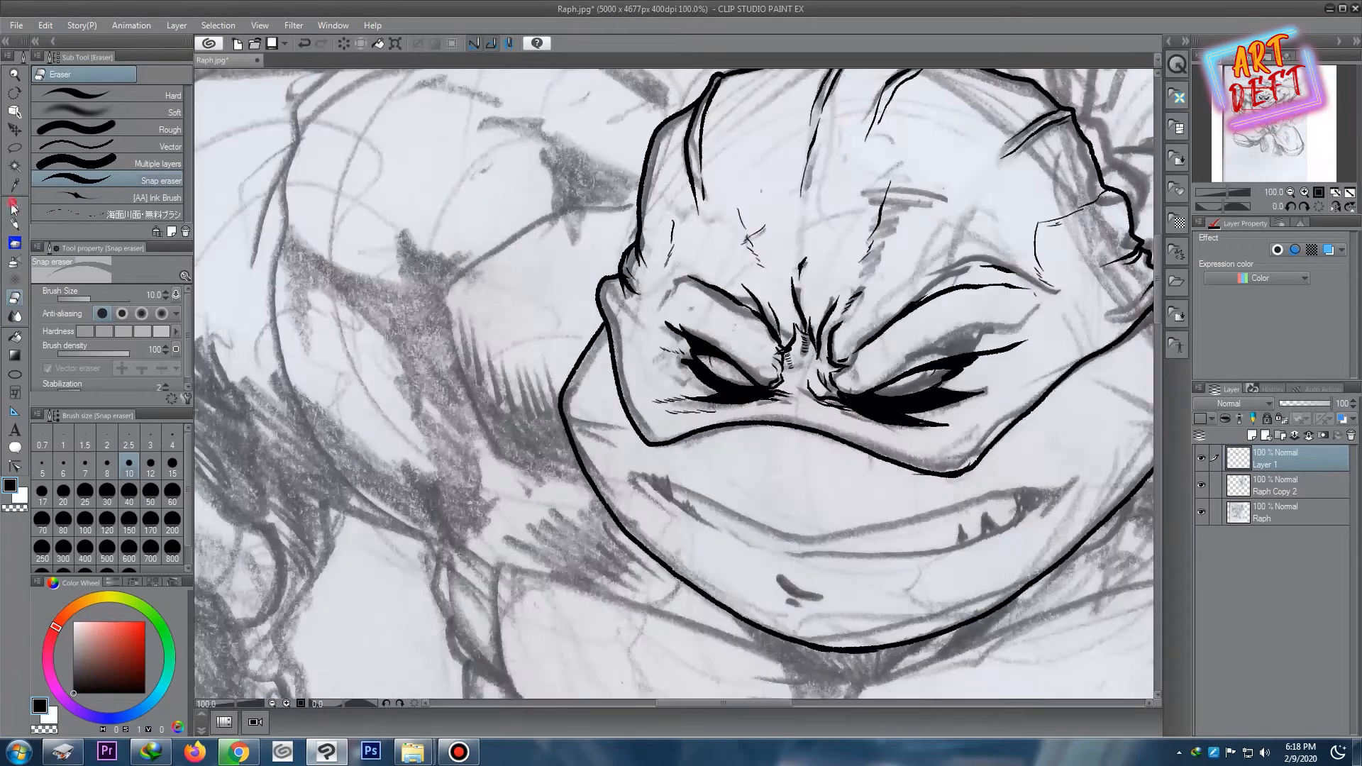
# - Ink tapered crease lines with short hatching on the outer edges of both cheeks
pyautogui.press('p')
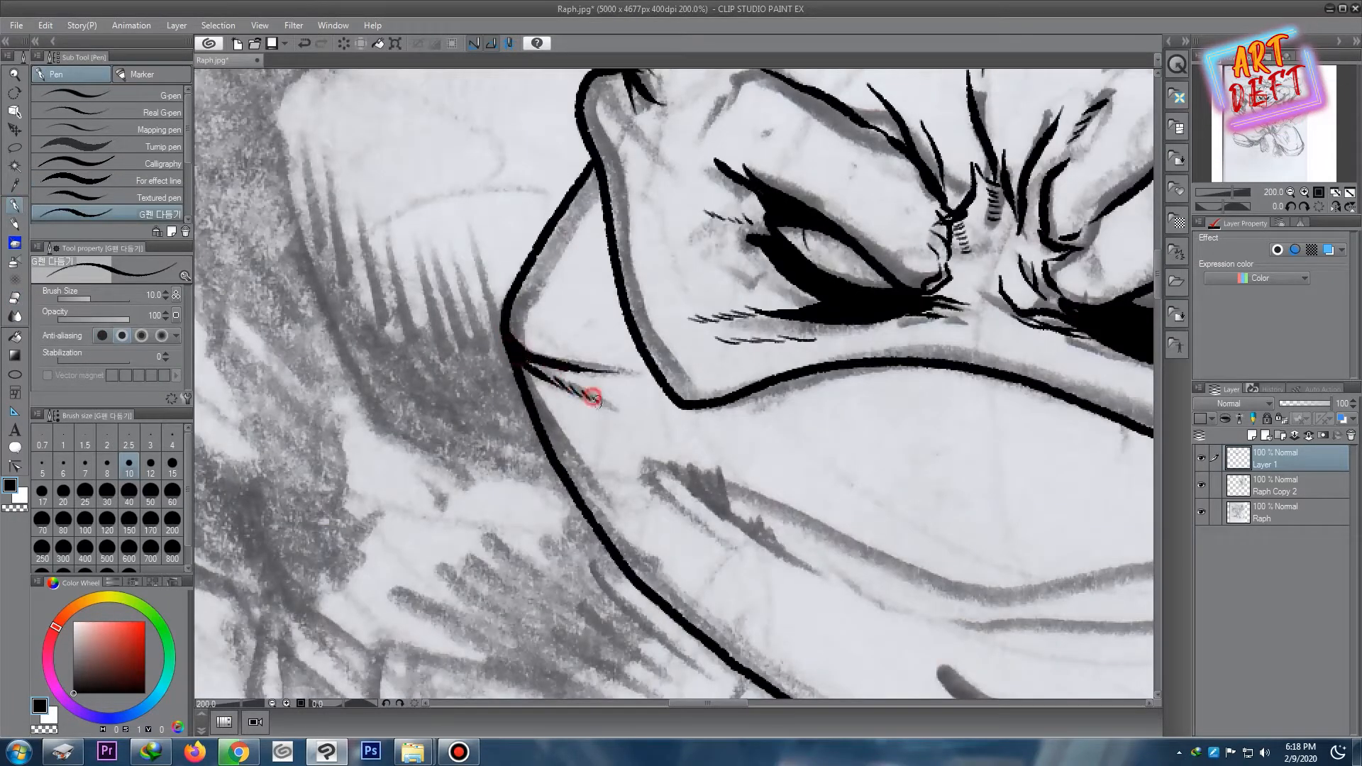
pyautogui.scroll(-2, 589, 364)
pyautogui.scroll(1, 968, 258)
pyautogui.moveTo(969, 262)
pyautogui.mouseDown()
pyautogui.moveTo(830, 275)
pyautogui.moveTo(859, 300)
pyautogui.mouseUp()
pyautogui.moveTo(949, 269)
pyautogui.mouseDown()
pyautogui.moveTo(841, 268)
pyautogui.moveTo(882, 268)
pyautogui.mouseUp()
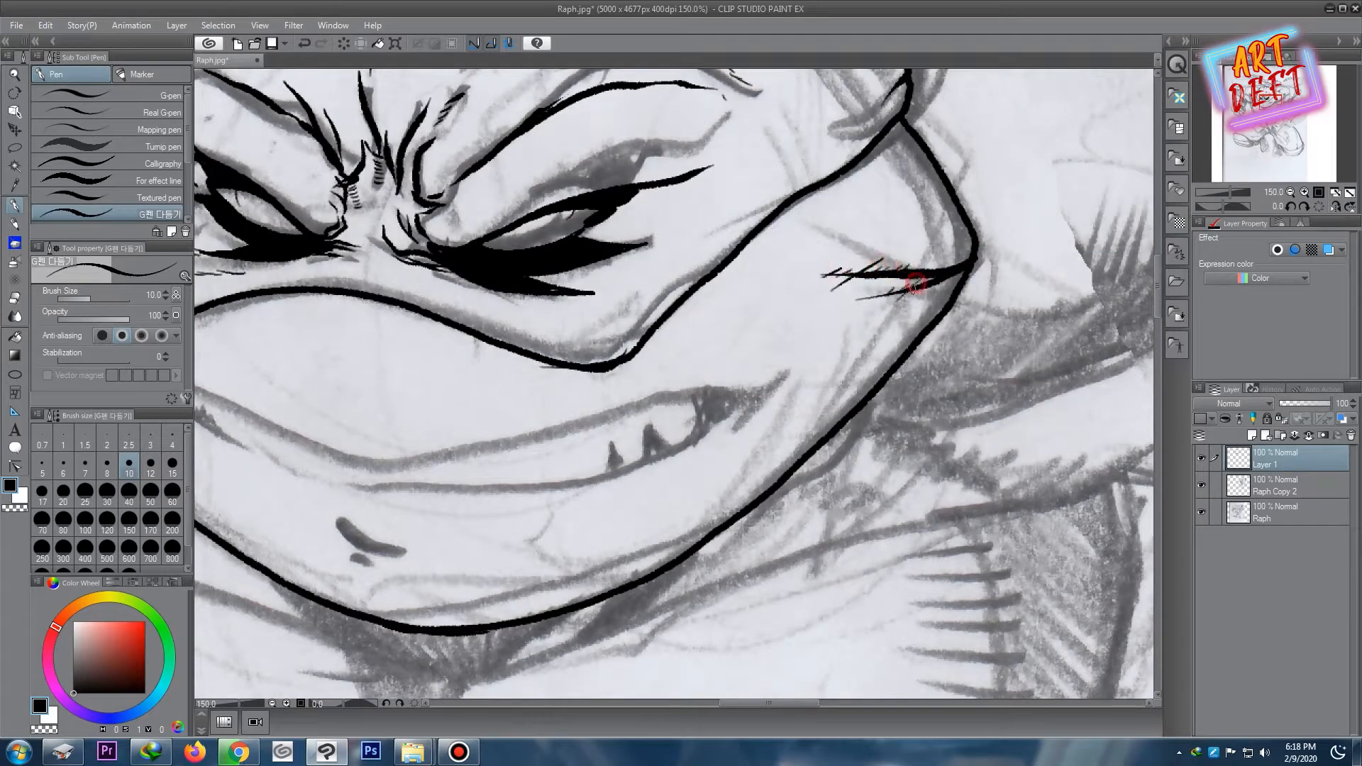
pyautogui.scroll(-3, 620, 329)
pyautogui.scroll(4, 690, 297)
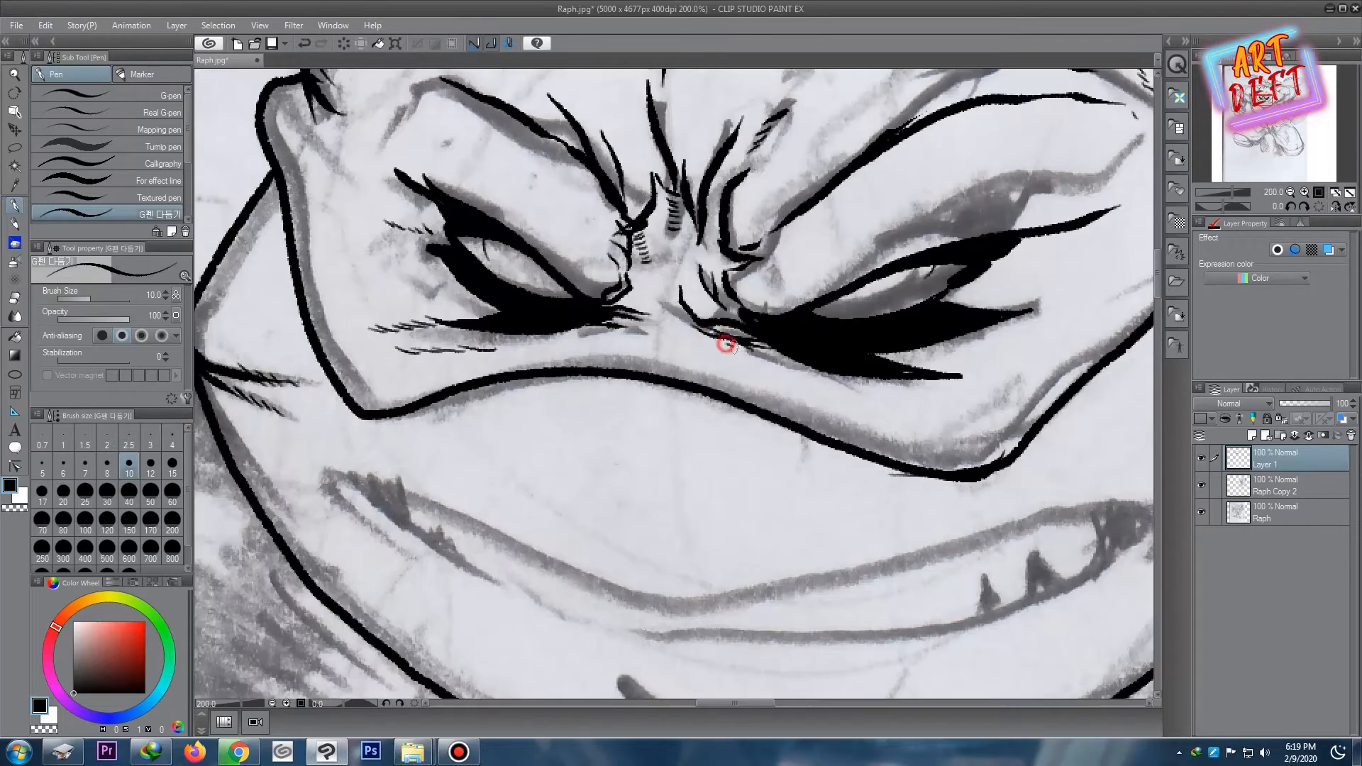
# - Add thin broken lines along the mask's lower edge and short hatching below the right eye's inner corner
pyautogui.moveTo(569, 352); pyautogui.dragTo(982, 430)
pyautogui.scroll(-3, 432, 377)
pyautogui.scroll(4, 433, 377)
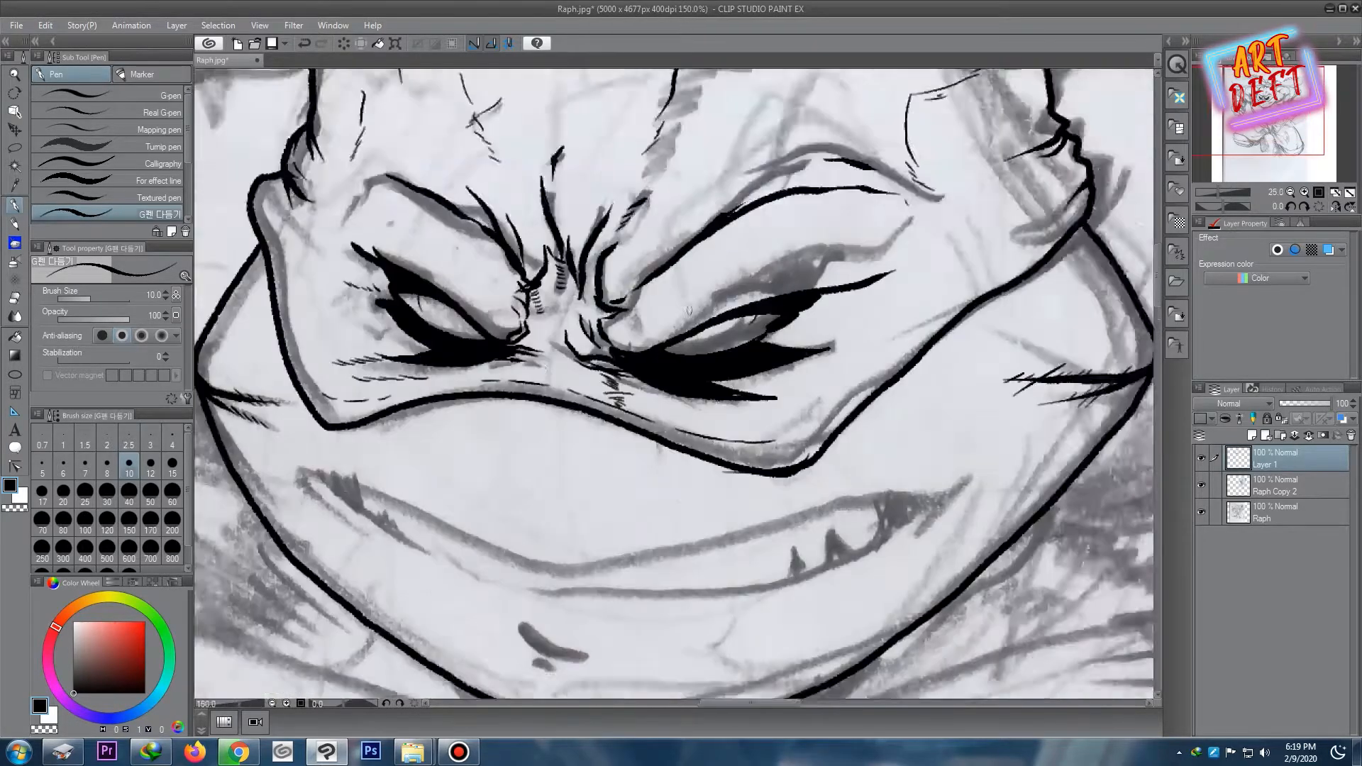
# - Ink the upper mouth line across to the right corner and outline the pointed teeth there
pyautogui.moveTo(400, 317); pyautogui.dragTo(858, 435)
pyautogui.scroll(-1, 547, 467)
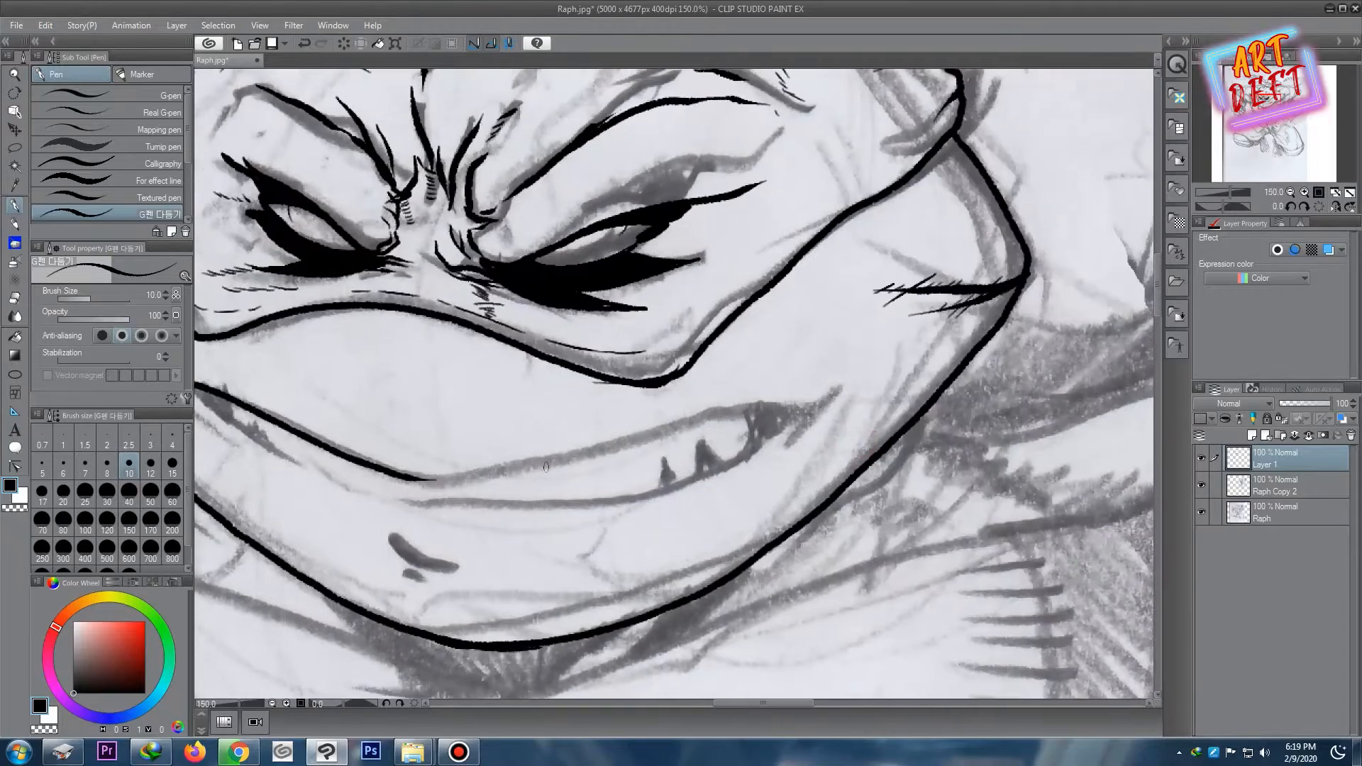
pyautogui.moveTo(430, 478); pyautogui.dragTo(784, 410)
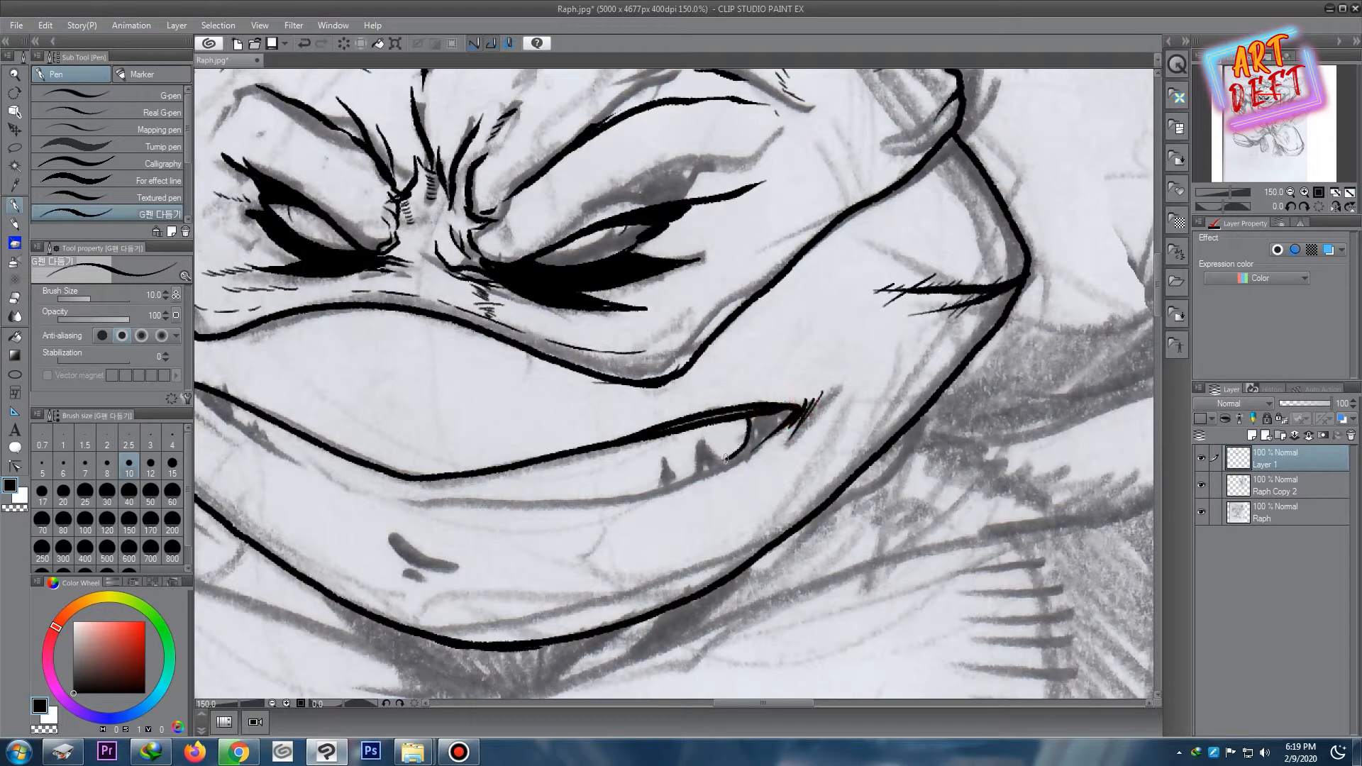
pyautogui.scroll(-2, 473, 447)
pyautogui.scroll(3, 334, 462)
# - Ink the mouth's left corner with its dark inner shape and draw the lower mouth line across
pyautogui.moveTo(349, 323); pyautogui.dragTo(426, 395)
pyautogui.moveTo(369, 322); pyautogui.dragTo(515, 427)
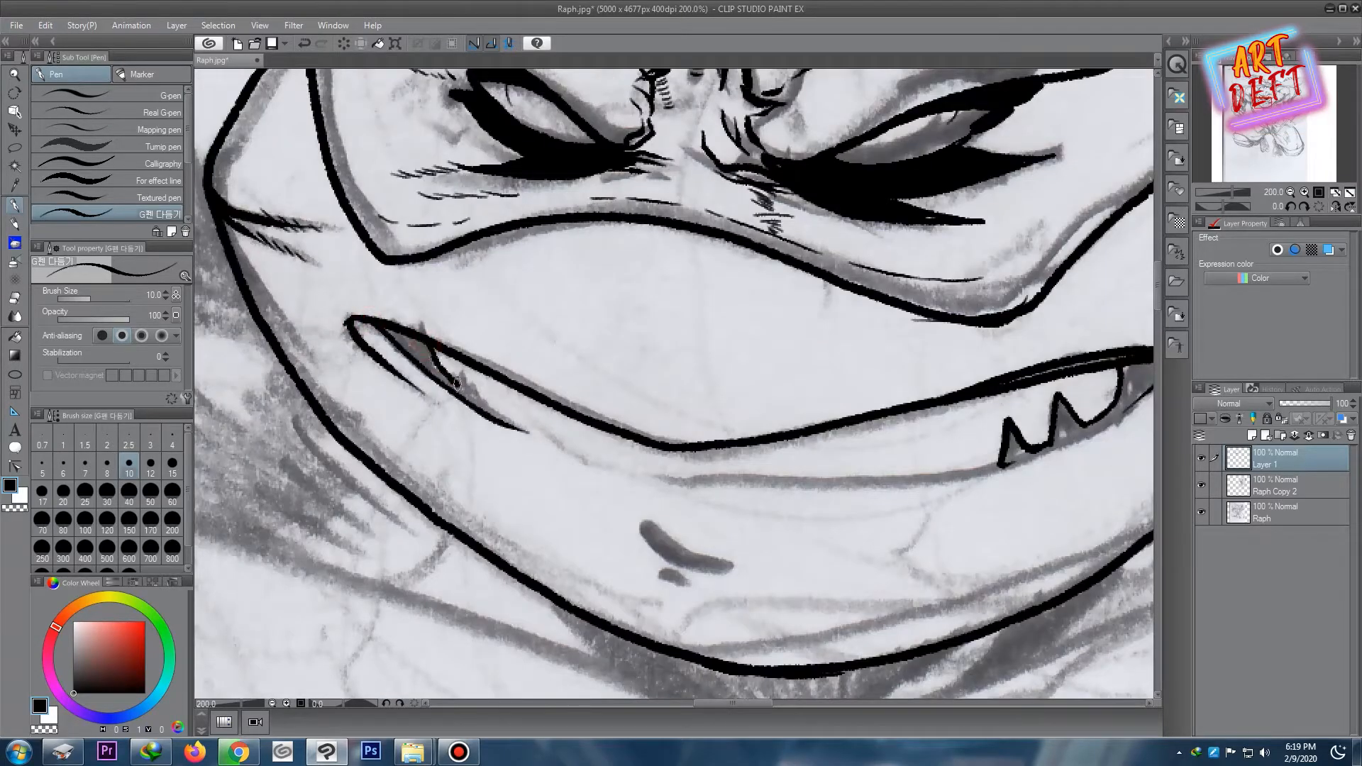
pyautogui.scroll(-2, 508, 424)
pyautogui.scroll(2, 440, 444)
pyautogui.moveTo(444, 447)
pyautogui.mouseDown()
pyautogui.moveTo(639, 486)
pyautogui.moveTo(804, 465)
pyautogui.mouseUp()
# - Fill the right corner of the mouth behind the teeth with black
pyautogui.press('g')
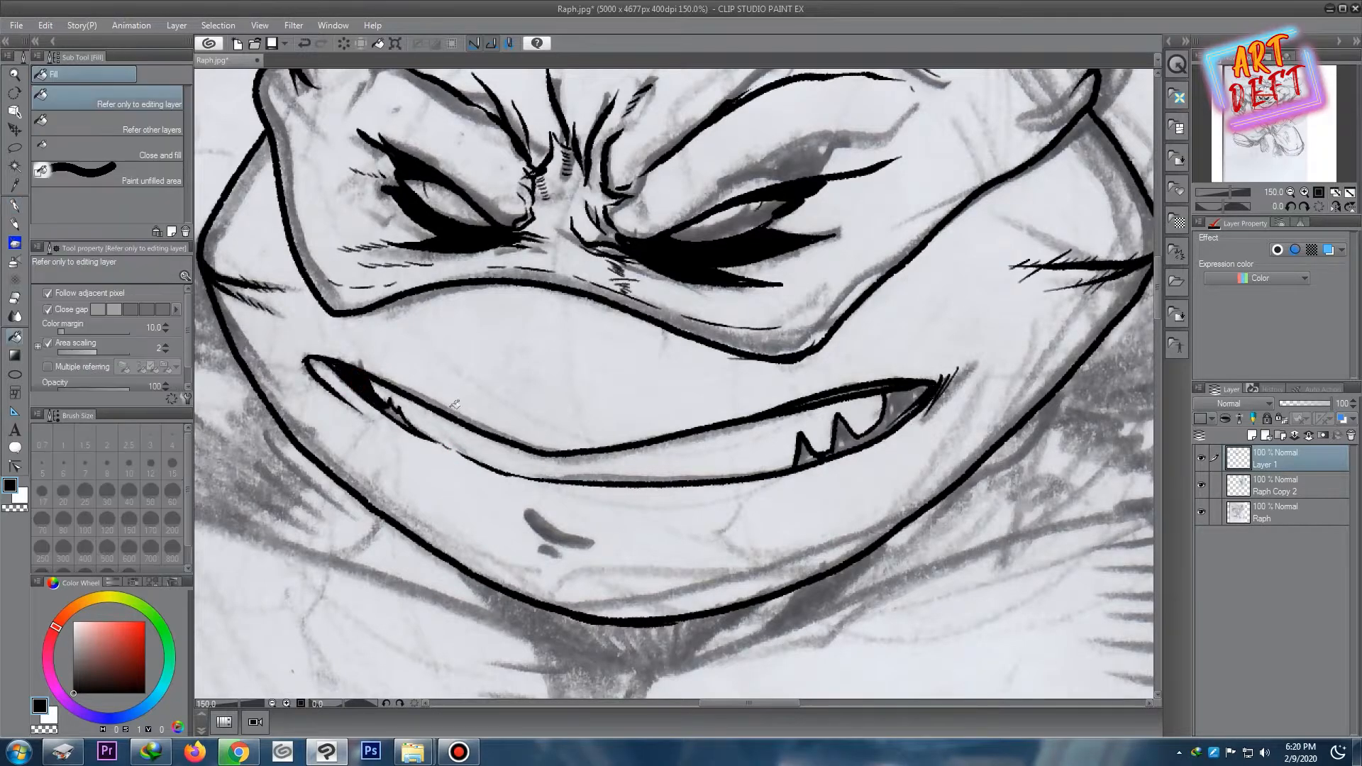
pyautogui.click(900, 406)
pyautogui.scroll(-5, 728, 366)
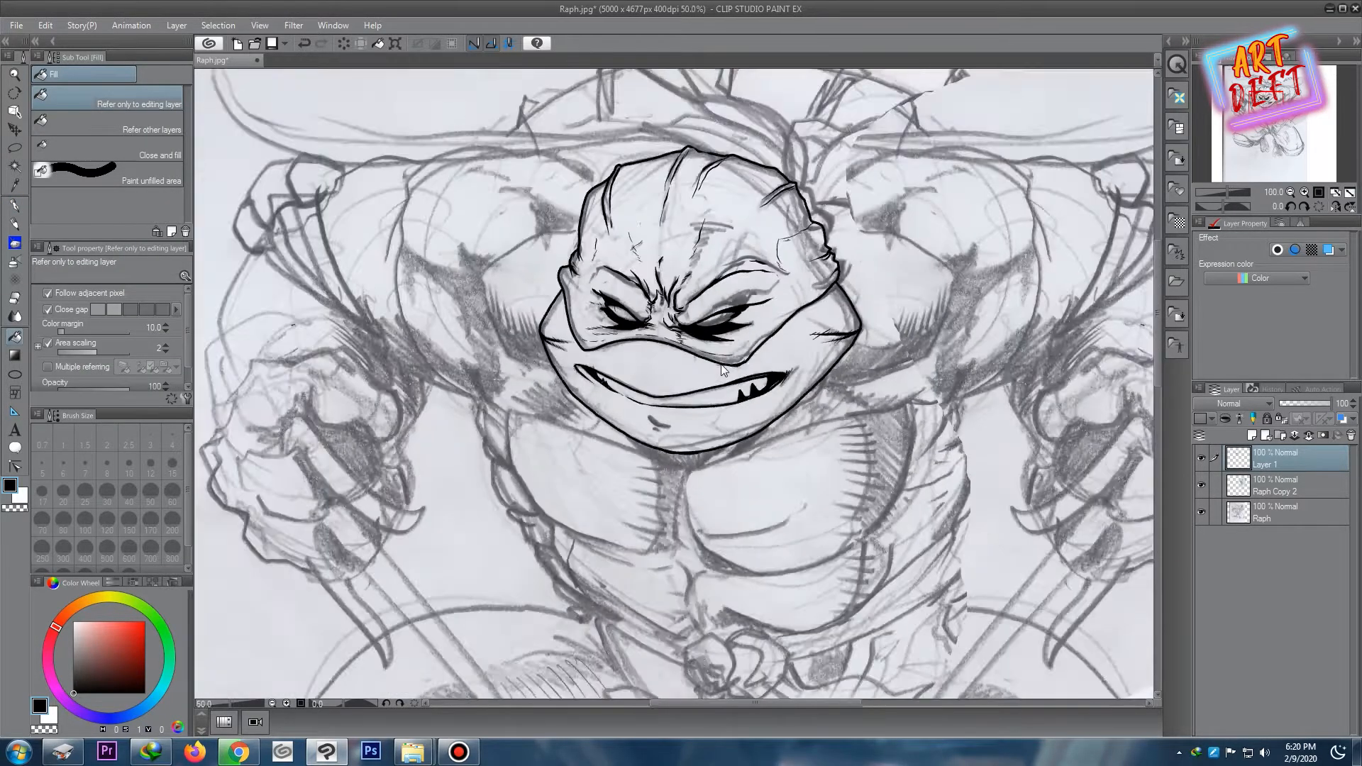
# - Ink the small tapered crease marks on the chin below the mouth
pyautogui.scroll(5, 723, 363)
pyautogui.moveTo(566, 390); pyautogui.dragTo(536, 302)
pyautogui.click(19, 205)
pyautogui.scroll(3, 605, 556)
pyautogui.moveTo(578, 425); pyautogui.dragTo(675, 460)
pyautogui.moveTo(591, 427); pyautogui.dragTo(645, 466)
pyautogui.moveTo(545, 312); pyautogui.dragTo(725, 406)
pyautogui.scroll(-8, 796, 355)
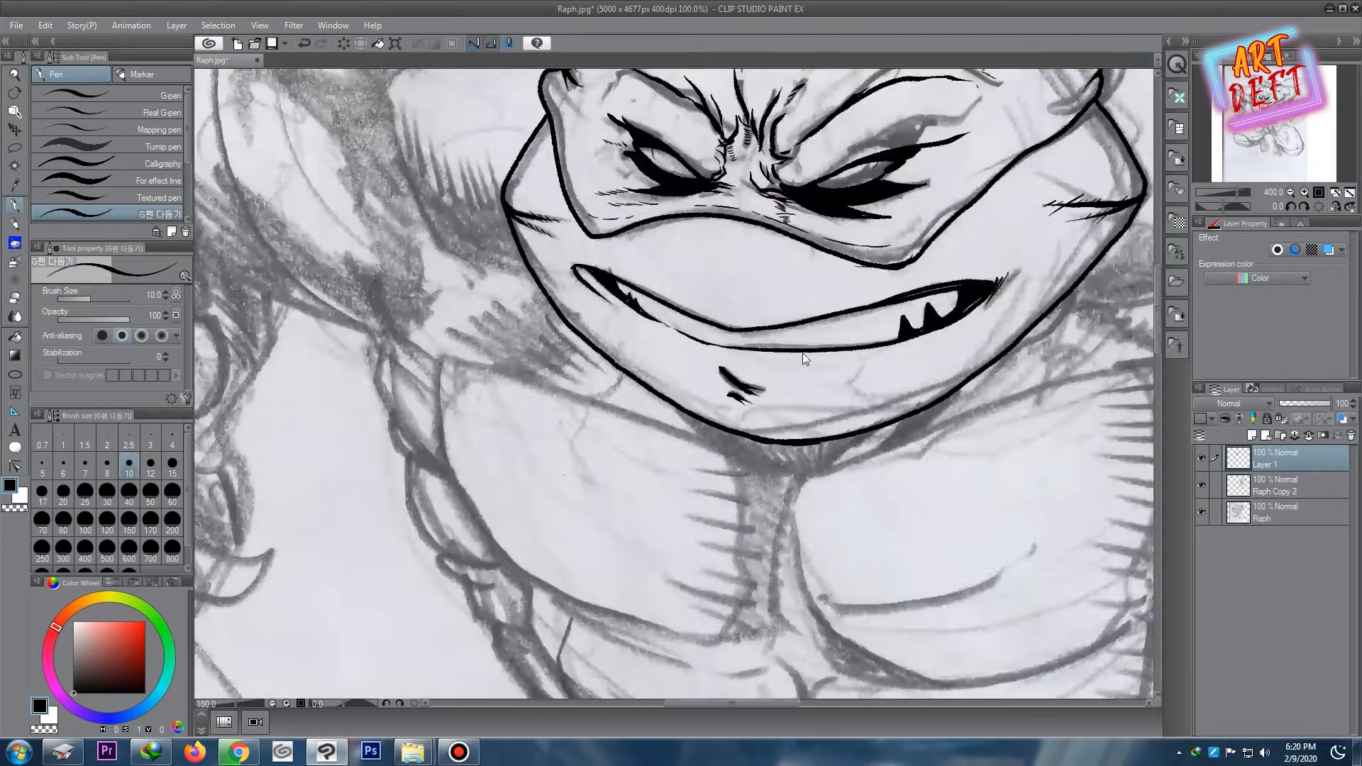
pyautogui.scroll(3, 796, 355)
pyautogui.scroll(-3, 796, 354)
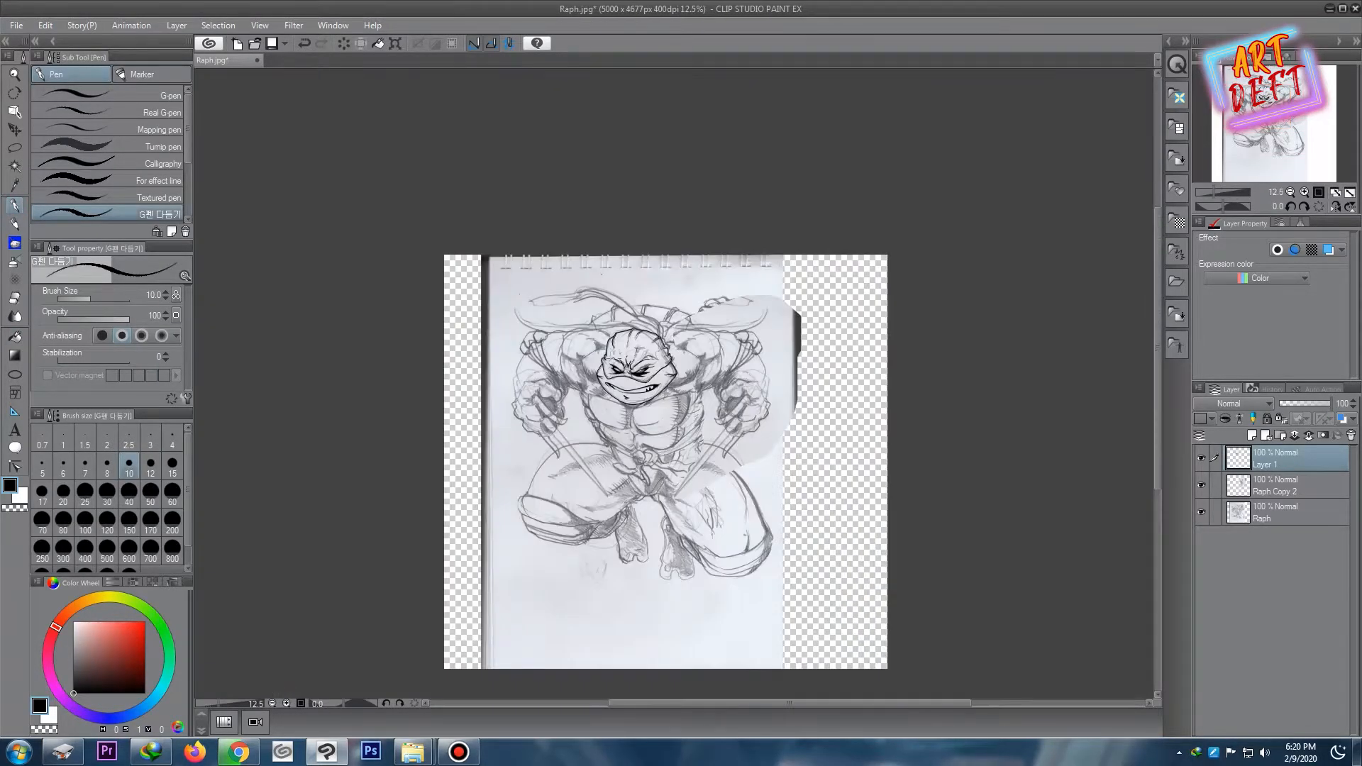
# - Outline the neck shadow beneath the chin and fill it with black
pyautogui.scroll(6, 635, 376)
pyautogui.moveTo(493, 355)
pyautogui.mouseDown()
pyautogui.moveTo(600, 440)
pyautogui.moveTo(848, 441)
pyautogui.moveTo(1079, 305)
pyautogui.mouseUp()
pyautogui.scroll(-2, 994, 341)
pyautogui.press('g')
pyautogui.click(887, 380)
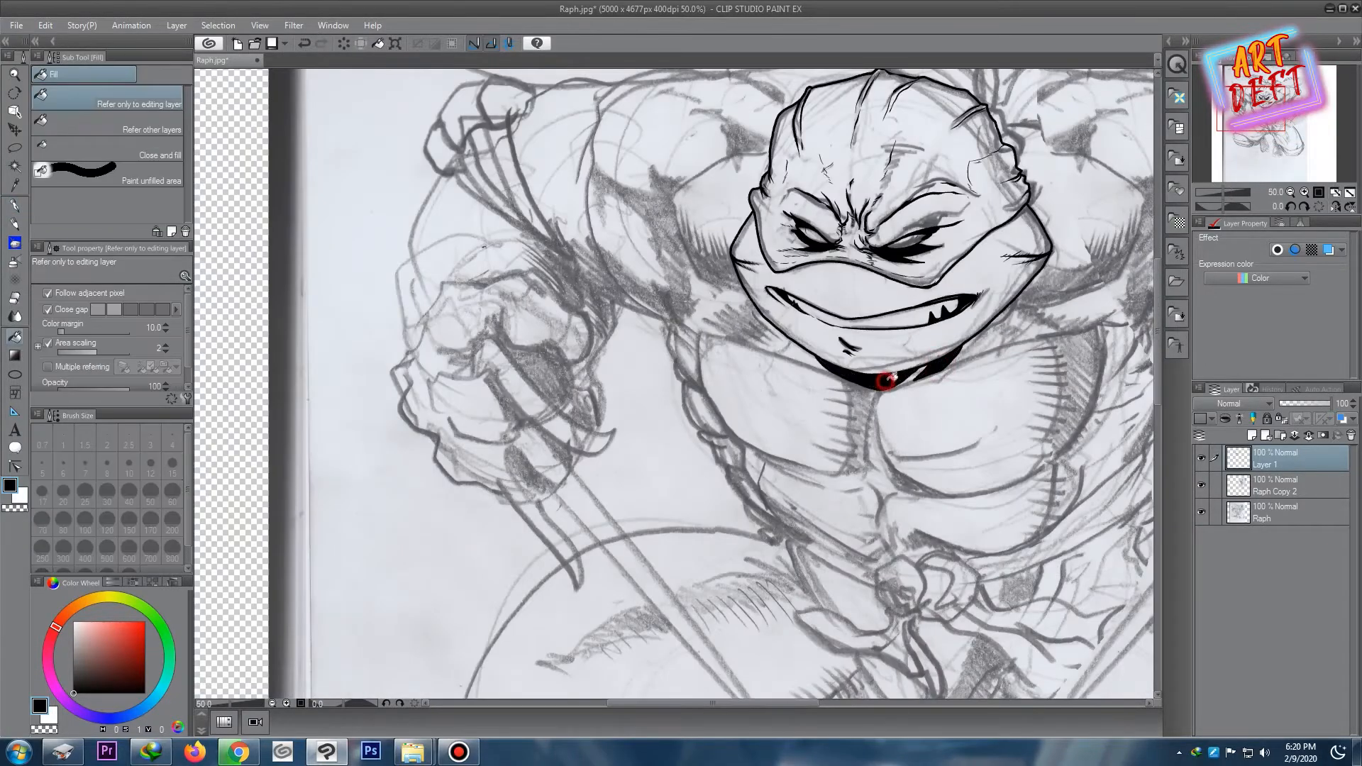
pyautogui.scroll(-4, 891, 380)
pyautogui.scroll(5, 960, 330)
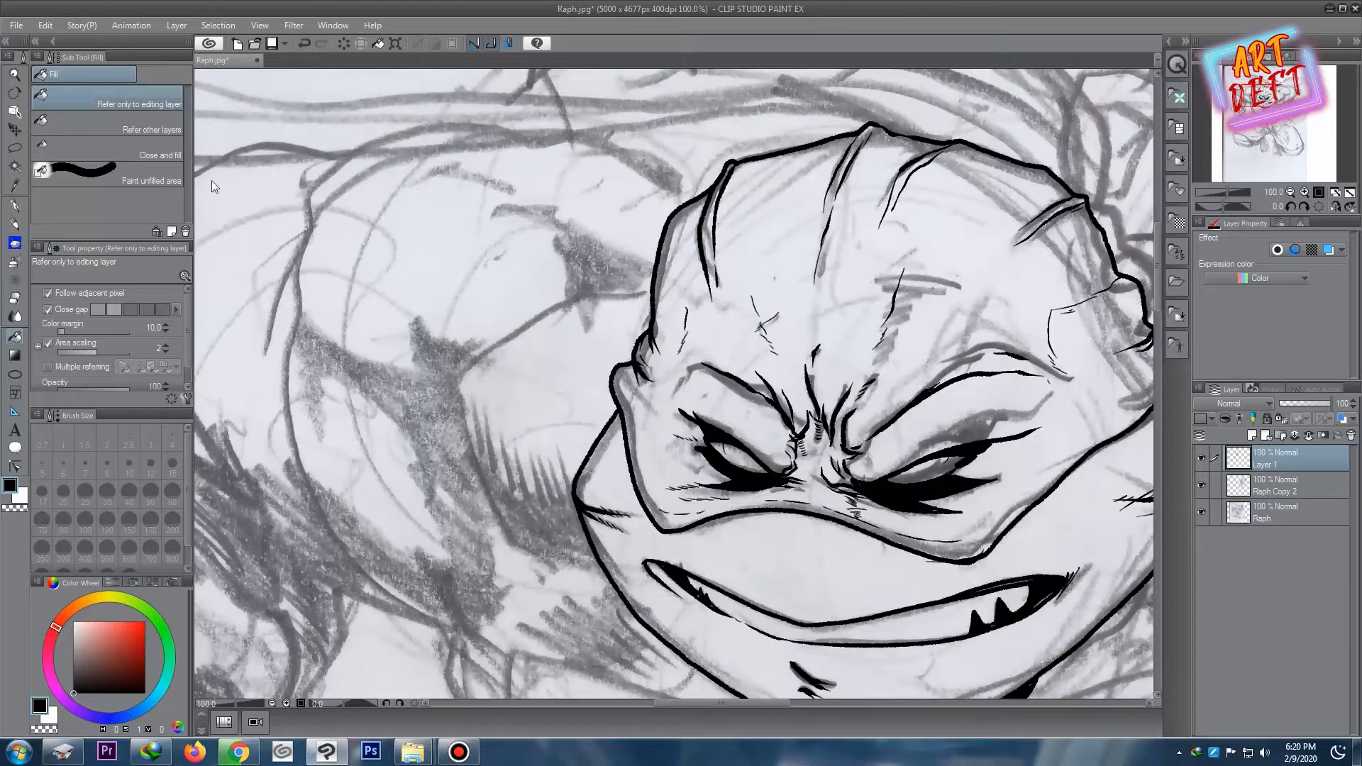
# - Add fine wrinkle strokes on the forehead and mask around both eyes with the pen
pyautogui.press('p')
pyautogui.scroll(-2, 254, 187)
pyautogui.scroll(2, 733, 272)
pyautogui.moveTo(758, 418); pyautogui.dragTo(735, 445)
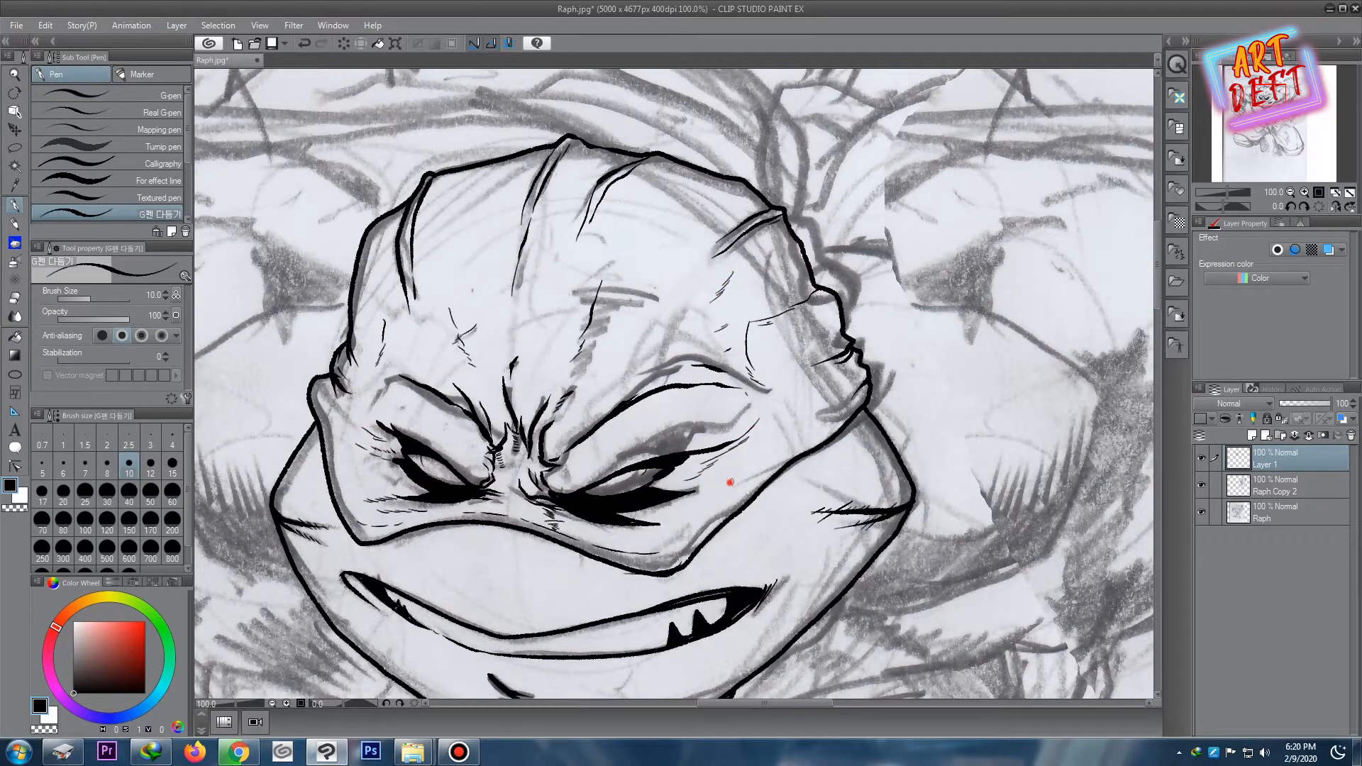
pyautogui.scroll(-3, 731, 482)
pyautogui.scroll(4, 542, 452)
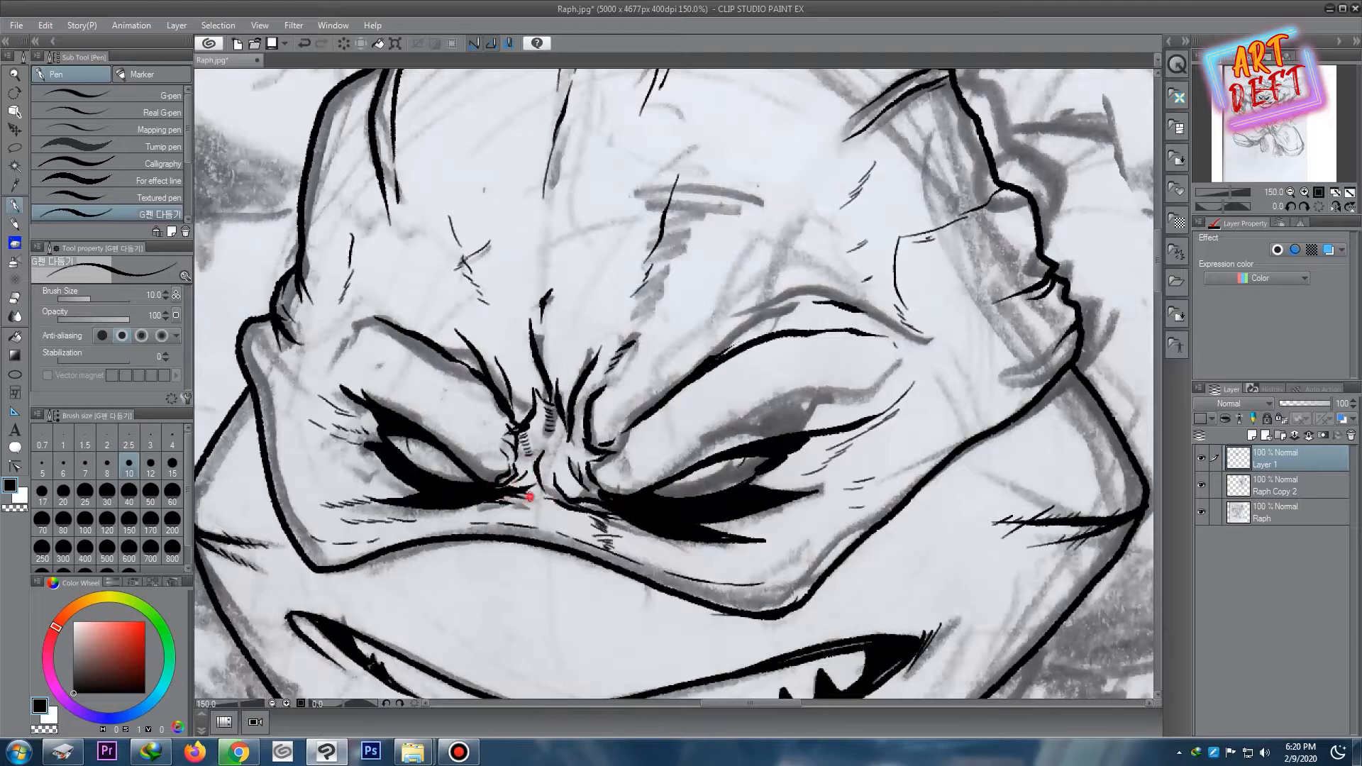
pyautogui.scroll(-3, 530, 496)
pyautogui.scroll(4, 489, 193)
# - Outline the pointed muscle shadow on the left shoulder beside the head
pyautogui.moveTo(462, 206)
pyautogui.mouseDown()
pyautogui.moveTo(568, 201)
pyautogui.moveTo(542, 227)
pyautogui.moveTo(659, 333)
pyautogui.mouseUp()
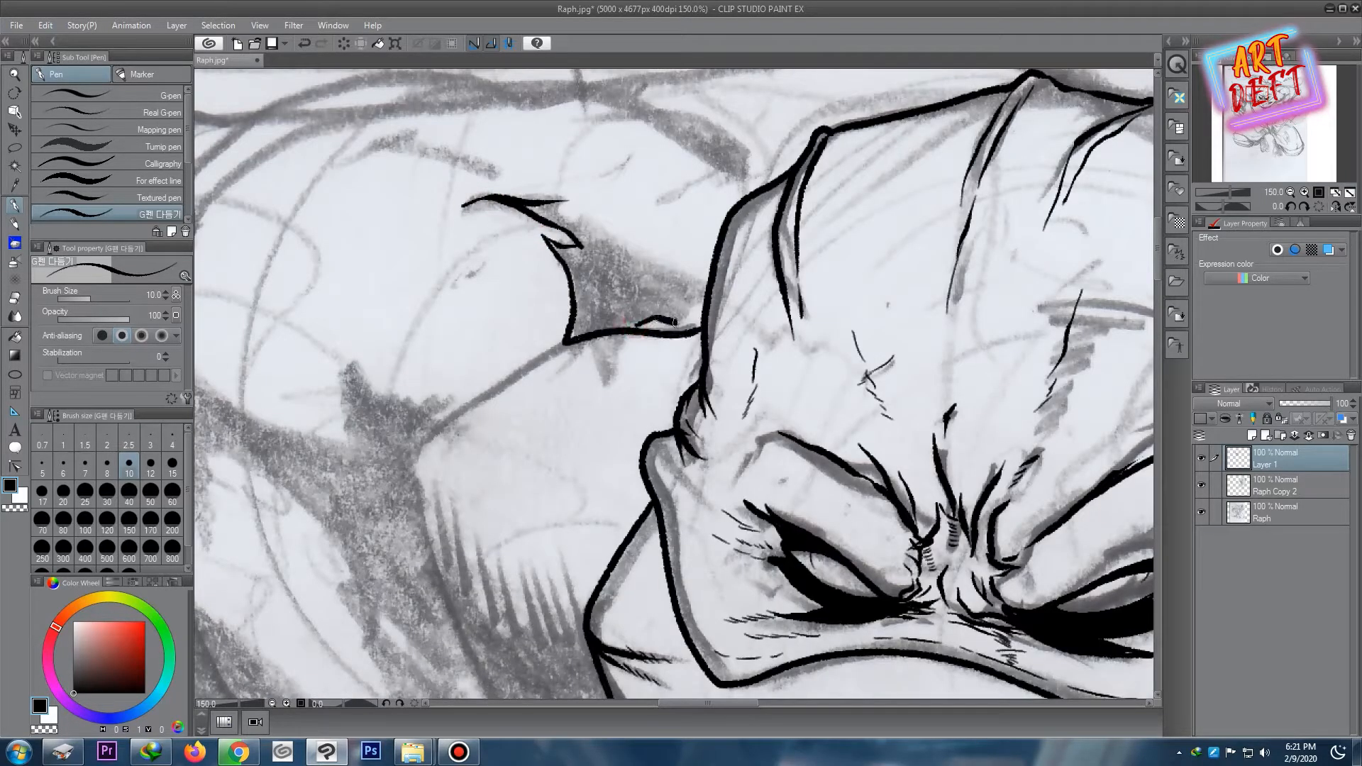
pyautogui.scroll(-3, 596, 227)
pyautogui.scroll(4, 638, 242)
# - Outline the rounded shoulder muscle to the left of the jaw and the edge of the shadow on its underside
pyautogui.moveTo(651, 238)
pyautogui.mouseDown()
pyautogui.moveTo(541, 307)
pyautogui.moveTo(508, 440)
pyautogui.moveTo(660, 529)
pyautogui.mouseUp()
pyautogui.scroll(4, 603, 312)
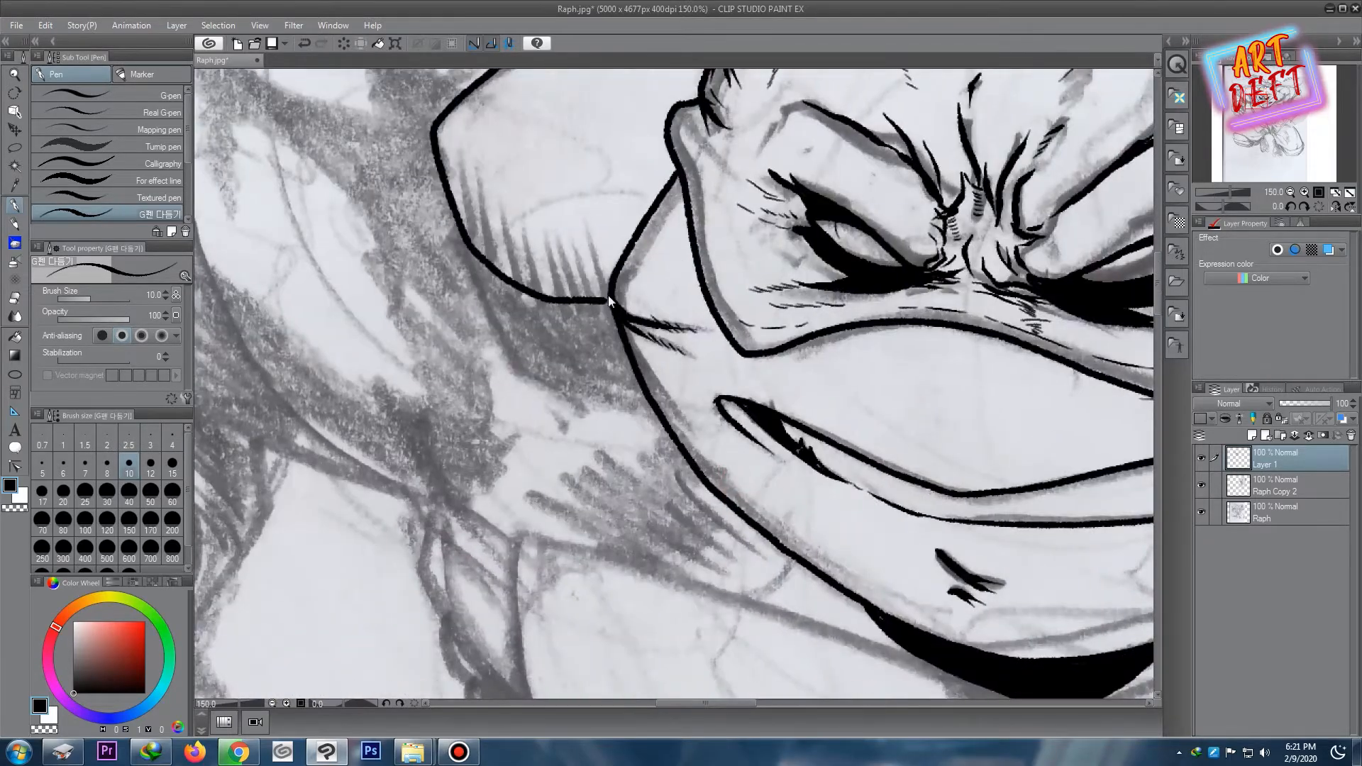
pyautogui.moveTo(596, 328); pyautogui.dragTo(643, 425)
pyautogui.scroll(-2, 454, 320)
pyautogui.moveTo(313, 220)
pyautogui.mouseDown()
pyautogui.moveTo(528, 461)
pyautogui.moveTo(596, 488)
pyautogui.moveTo(574, 347)
pyautogui.mouseUp()
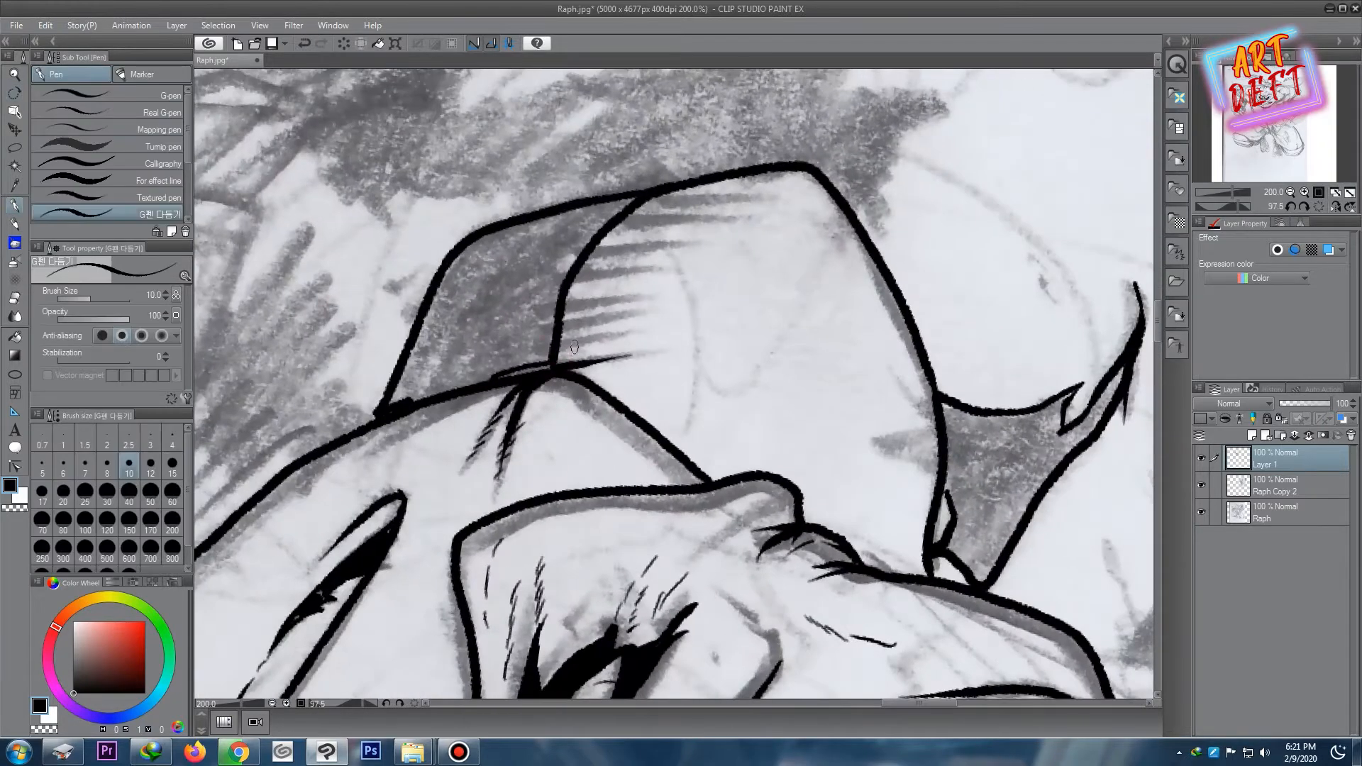
# - Hatch the edge of the left shoulder muscle's shadow and fill it and the pointed shadow above with black
pyautogui.moveTo(598, 243); pyautogui.dragTo(687, 224)
pyautogui.moveTo(627, 213); pyautogui.dragTo(741, 203)
pyautogui.moveTo(671, 188); pyautogui.dragTo(772, 190)
pyautogui.press('g')
pyautogui.press('g')
pyautogui.click(560, 254)
pyautogui.scroll(-1, 559, 253)
pyautogui.scroll(-2, 566, 256)
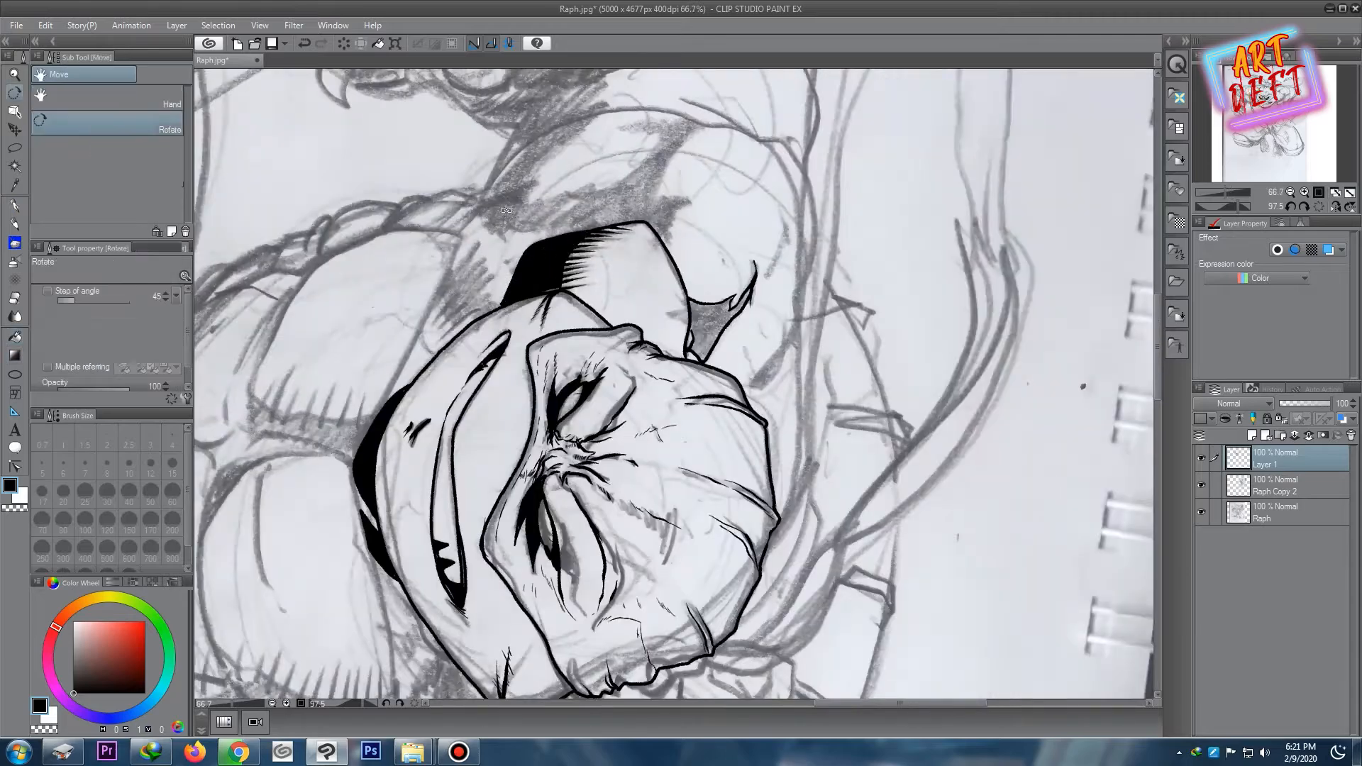
pyautogui.press('r')
pyautogui.moveTo(533, 243); pyautogui.dragTo(656, 405)
pyautogui.scroll(-2, 688, 262)
pyautogui.click(646, 317)
pyautogui.scroll(-3, 816, 146)
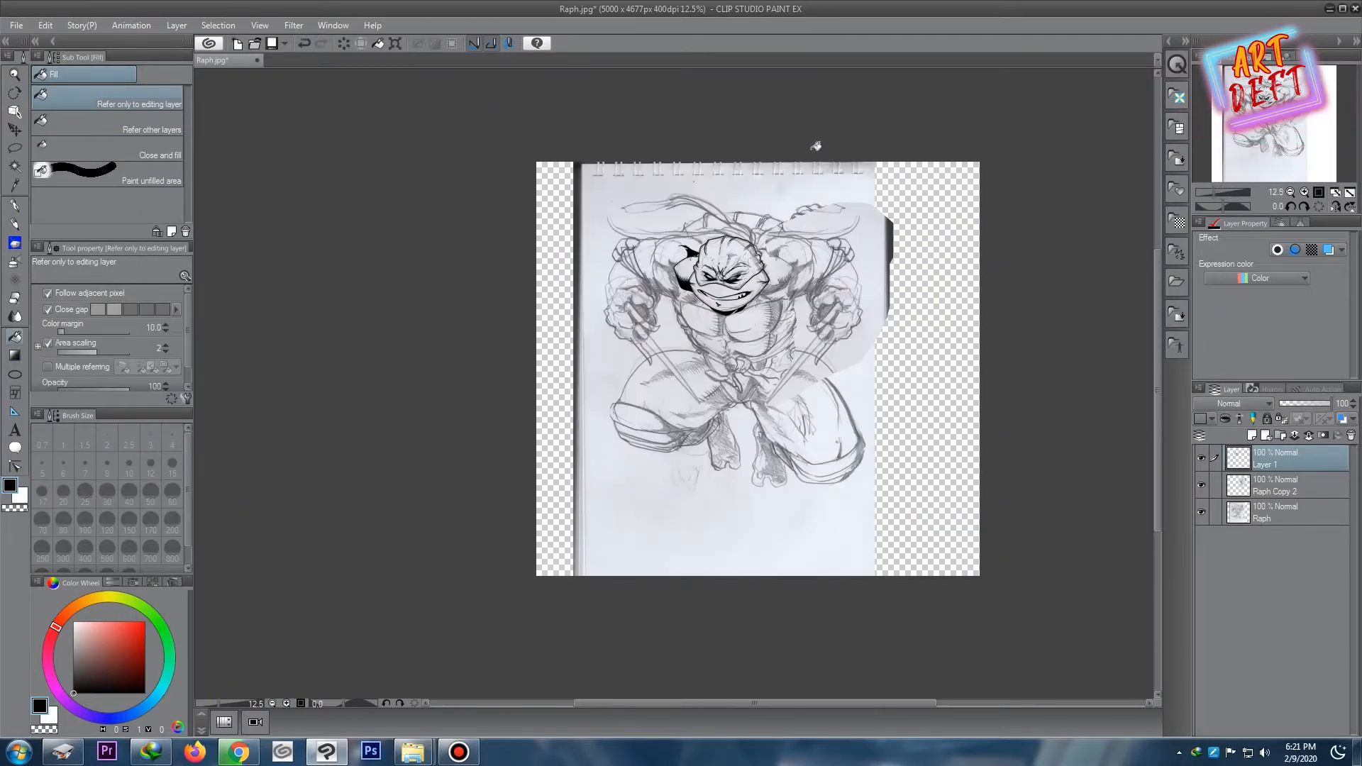
# - Outline the small neck shadow between the left shoulder muscle and chest, hatch its edges and fill it with black
pyautogui.scroll(4, 812, 153)
pyautogui.moveTo(578, 611); pyautogui.dragTo(812, 250)
pyautogui.scroll(2, 462, 247)
pyautogui.click(15, 205)
pyautogui.moveTo(701, 384)
pyautogui.mouseDown()
pyautogui.moveTo(533, 240)
pyautogui.moveTo(488, 349)
pyautogui.moveTo(567, 284)
pyautogui.mouseUp()
pyautogui.scroll(1, 527, 235)
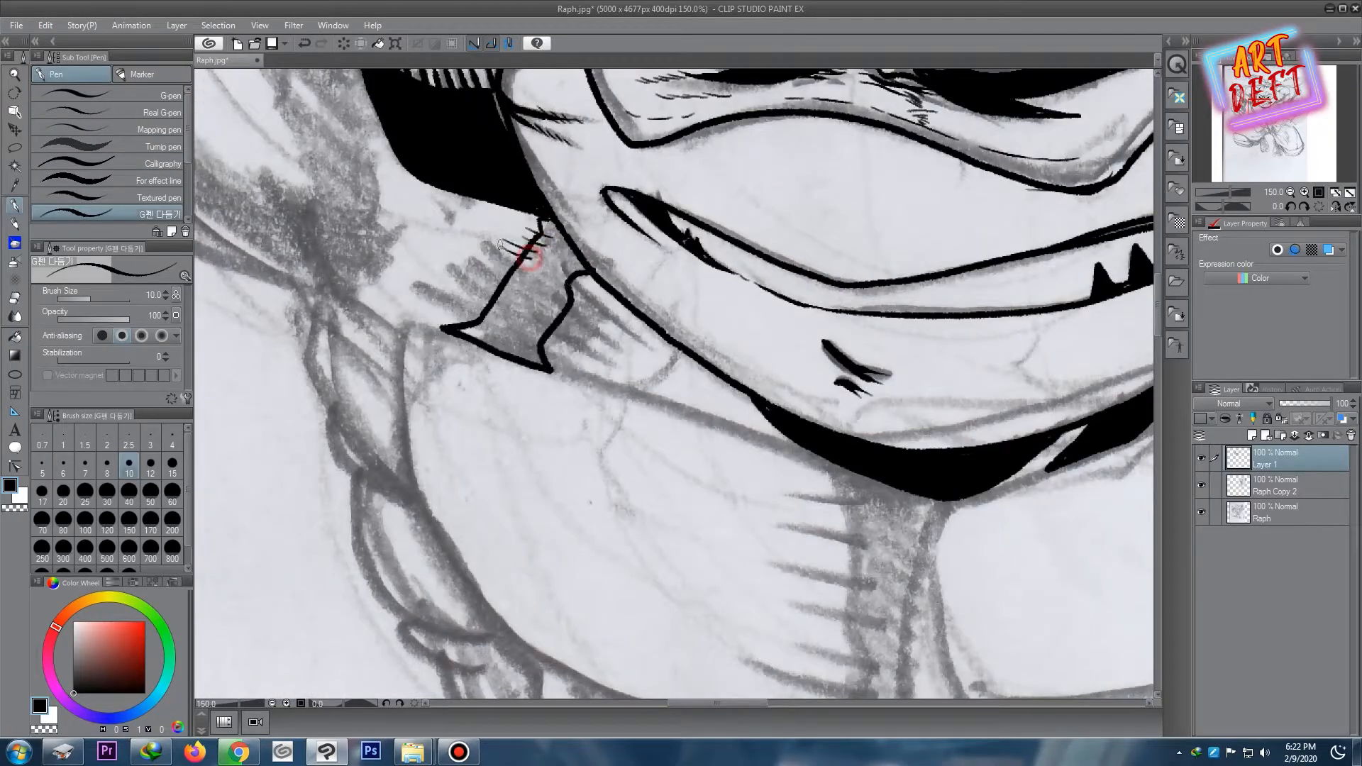
pyautogui.moveTo(488, 311); pyautogui.dragTo(447, 328)
pyautogui.moveTo(615, 386); pyautogui.dragTo(677, 357)
pyautogui.scroll(-3, 607, 299)
pyautogui.click(15, 337)
pyautogui.click(576, 298)
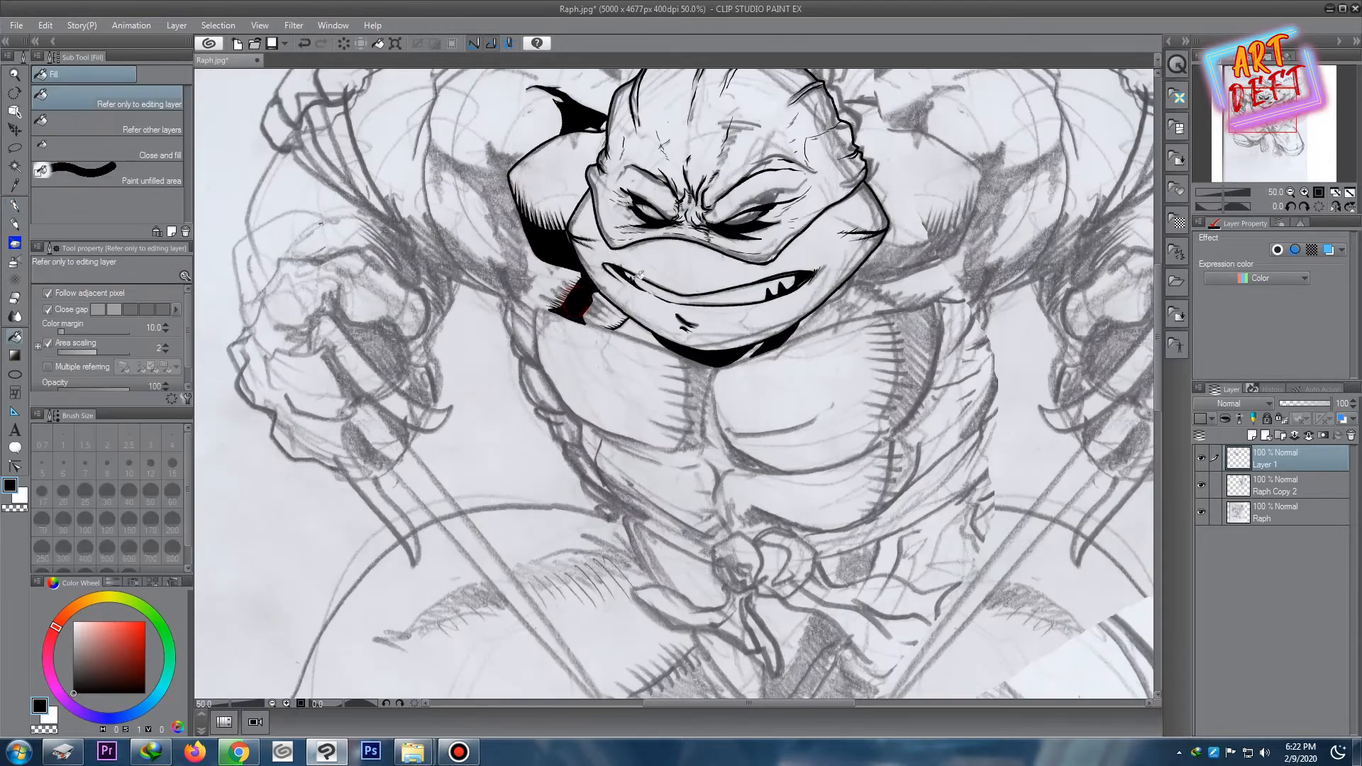
pyautogui.scroll(-4, 686, 234)
# - Outline the top, outer side and lower edge of the left chest plate with the pen
pyautogui.scroll(5, 687, 227)
pyautogui.moveTo(687, 227)
pyautogui.mouseDown()
pyautogui.moveTo(606, 416)
pyautogui.moveTo(644, 132)
pyautogui.mouseUp()
pyautogui.click(15, 207)
pyautogui.scroll(1, 429, 313)
pyautogui.moveTo(651, 350); pyautogui.dragTo(731, 379)
pyautogui.moveTo(832, 391); pyautogui.dragTo(880, 305)
pyautogui.moveTo(427, 179); pyautogui.dragTo(420, 197)
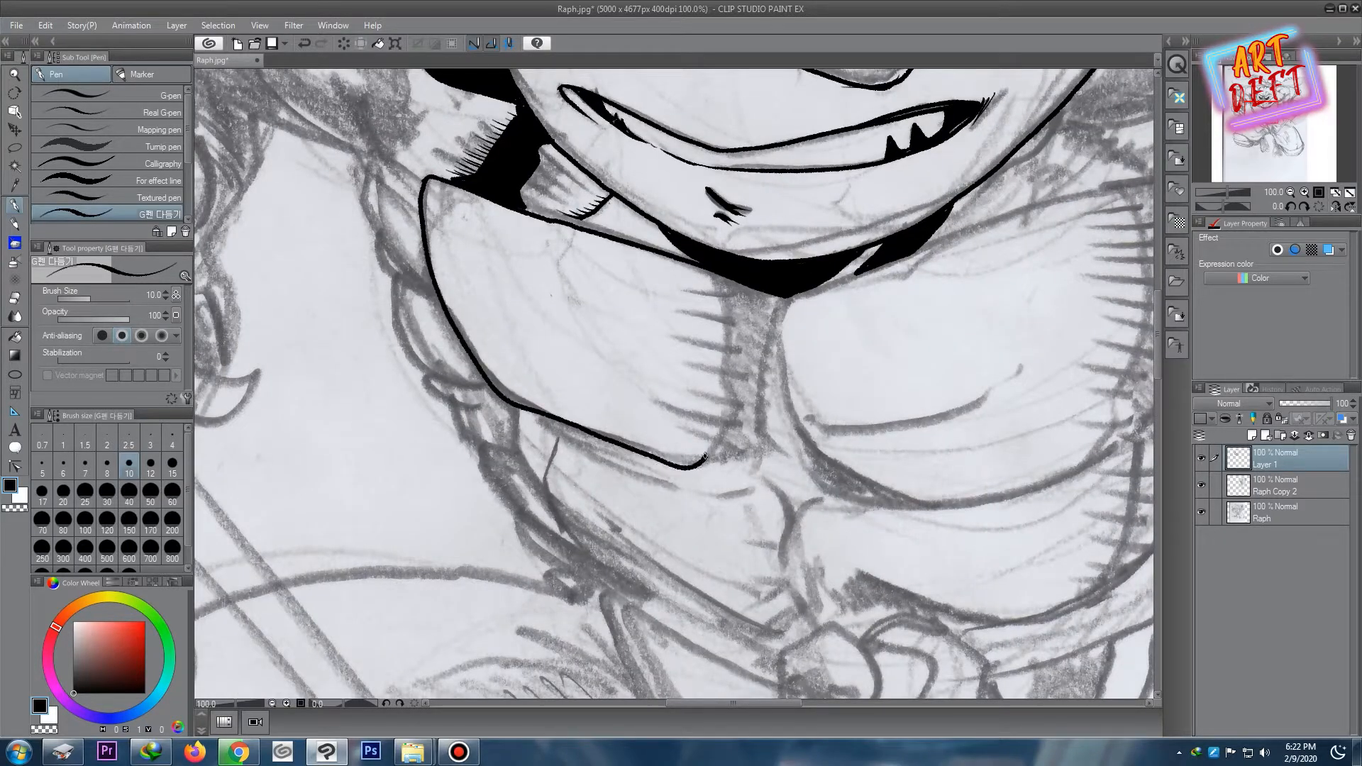
# - Ink the central gap between the chest plates and the right plate's lower shadow and curved crease
pyautogui.moveTo(778, 296)
pyautogui.mouseDown()
pyautogui.moveTo(760, 458)
pyautogui.moveTo(698, 465)
pyautogui.mouseUp()
pyautogui.moveTo(699, 465); pyautogui.dragTo(635, 446)
pyautogui.moveTo(708, 380)
pyautogui.mouseDown()
pyautogui.moveTo(711, 328)
pyautogui.moveTo(735, 445)
pyautogui.mouseUp()
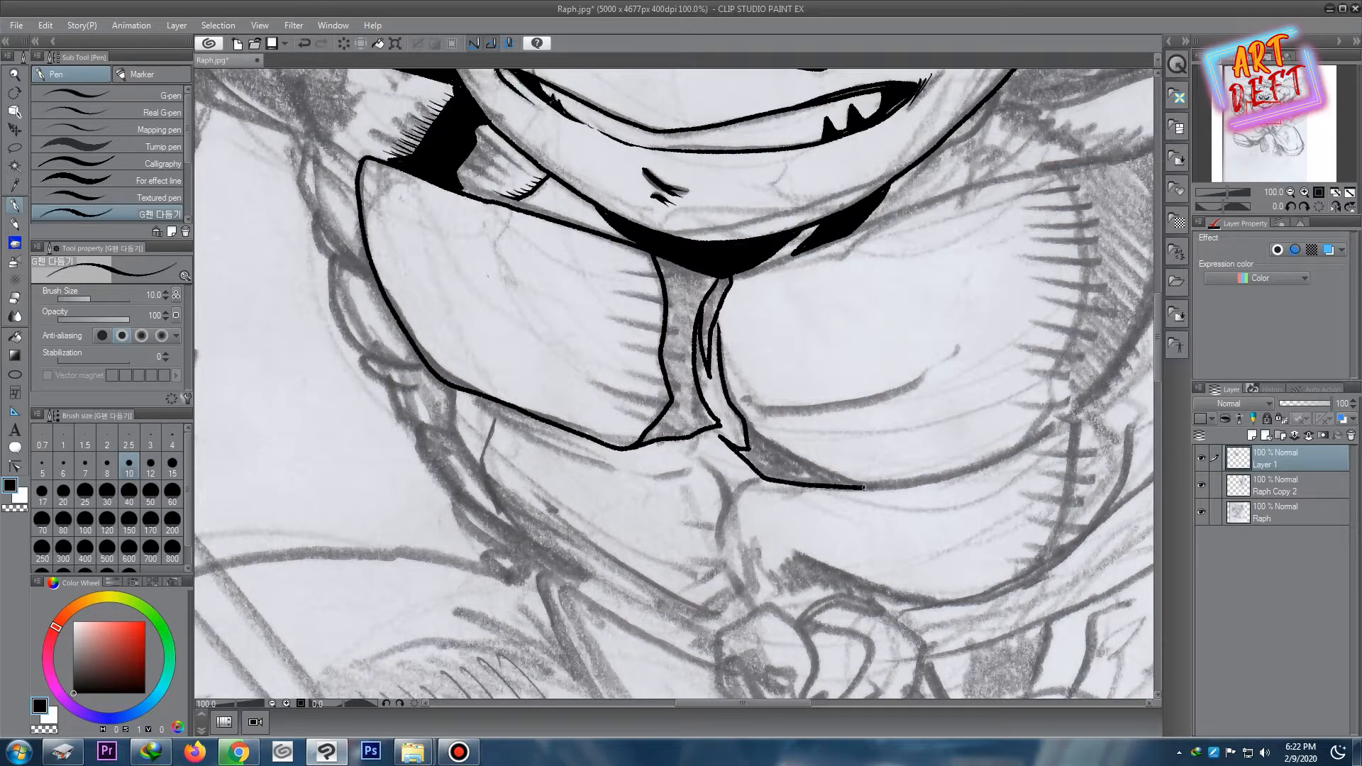
pyautogui.moveTo(757, 416); pyautogui.dragTo(943, 362)
pyautogui.moveTo(948, 352); pyautogui.dragTo(968, 341)
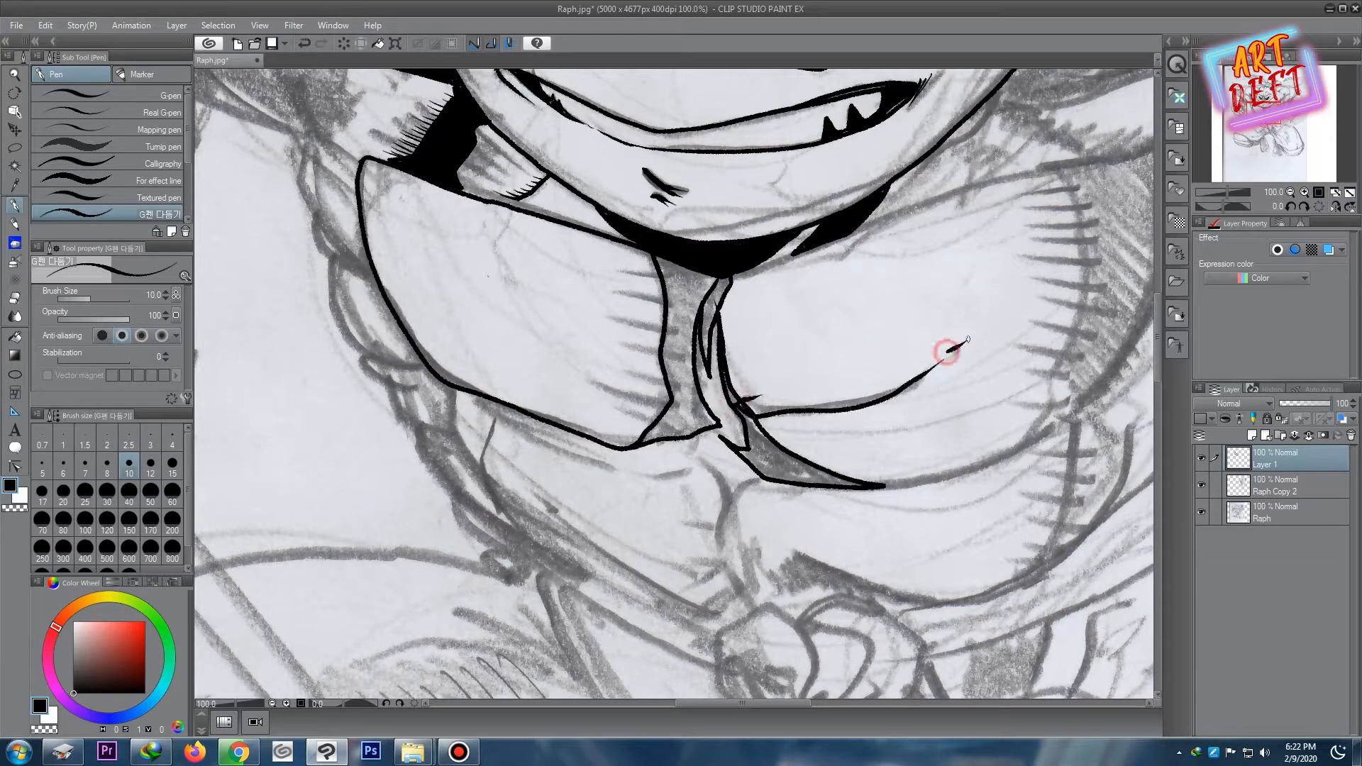
# - Outline the rest of the right chest plate, the two abdominal plates below and their side shadows
pyautogui.scroll(-3, 919, 285)
pyautogui.scroll(2, 924, 288)
pyautogui.moveTo(837, 300); pyautogui.dragTo(775, 327)
pyautogui.scroll(1, 791, 431)
pyautogui.moveTo(781, 430); pyautogui.dragTo(1008, 390)
pyautogui.scroll(-2, 1008, 390)
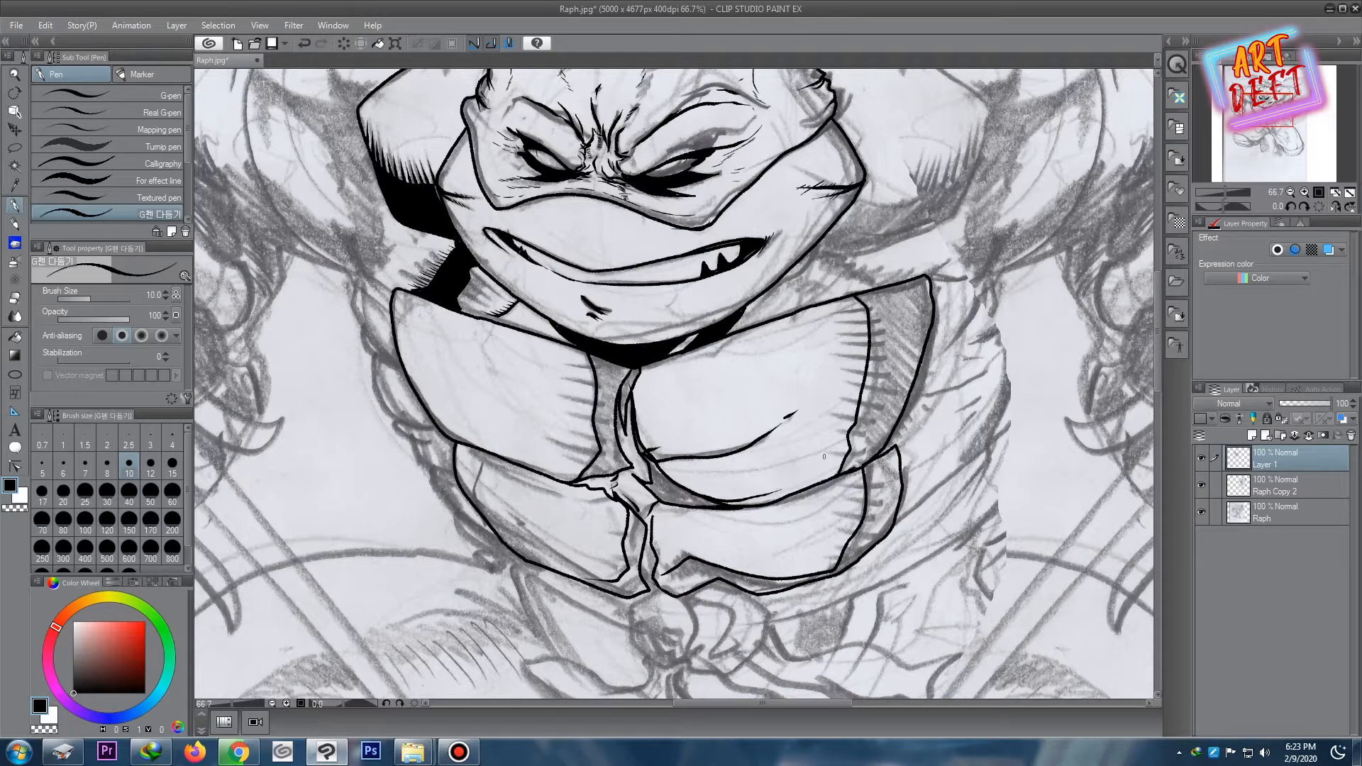
# - Fill the central gap and the side and lower shadows of the chest and abdominal plates with black
pyautogui.press('g')
pyautogui.click(607, 411)
pyautogui.click(891, 364)
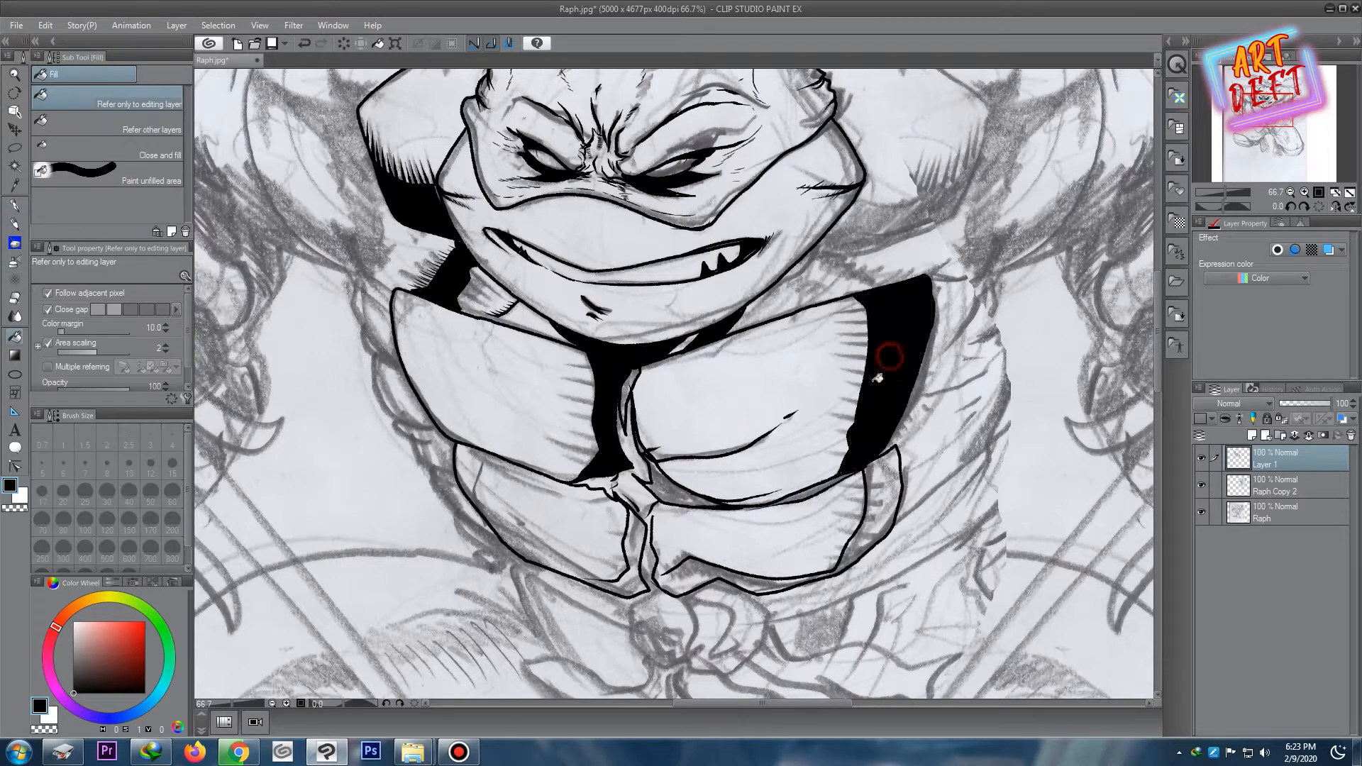
pyautogui.click(831, 548)
pyautogui.scroll(-3, 414, 422)
pyautogui.scroll(3, 565, 451)
pyautogui.click(565, 451)
pyautogui.click(713, 458)
pyautogui.scroll(-3, 746, 451)
pyautogui.scroll(3, 624, 487)
pyautogui.scroll(-3, 564, 457)
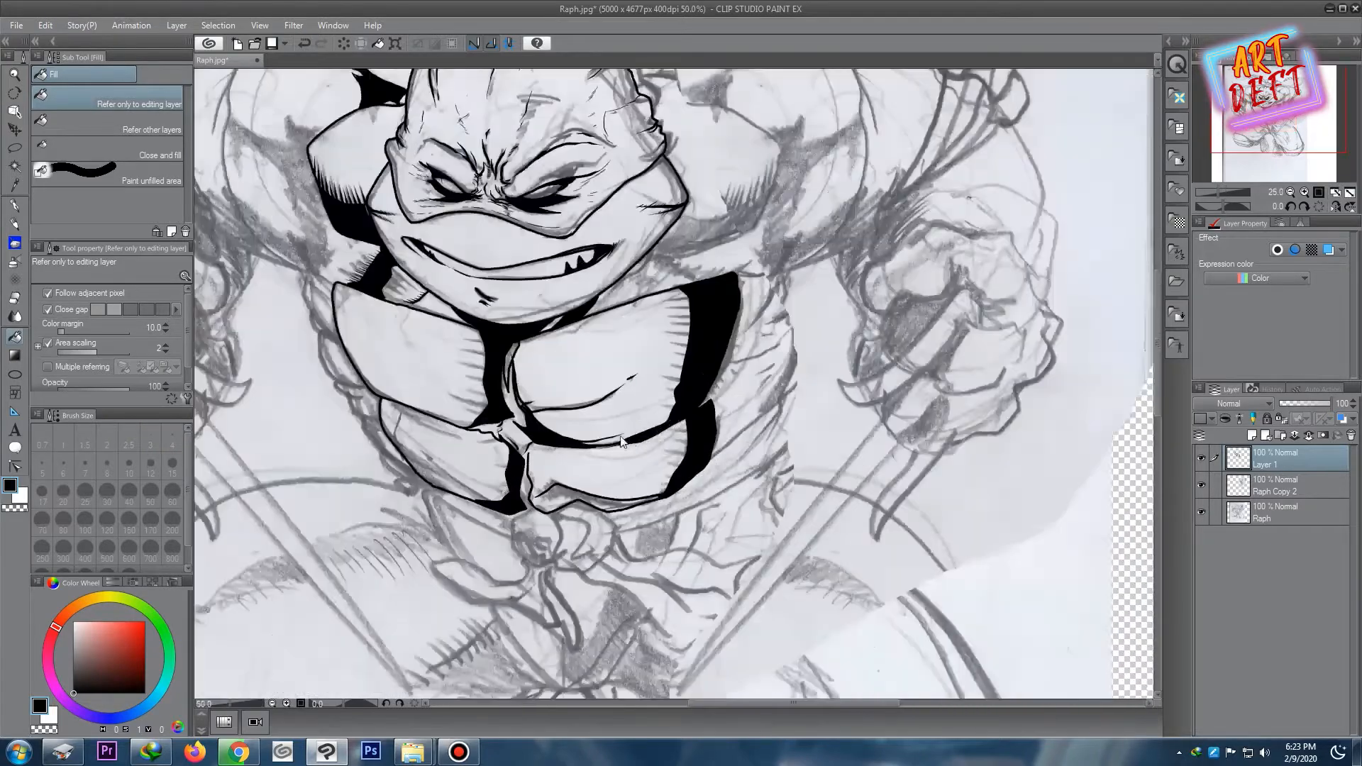
# - Hatch tapered strokes from the central shadow into the inner edge of the left chest plate
pyautogui.scroll(3, 686, 501)
pyautogui.press('p')
pyautogui.scroll(3, 530, 362)
pyautogui.moveTo(554, 376); pyautogui.dragTo(509, 375)
pyautogui.moveTo(557, 406); pyautogui.dragTo(493, 409)
pyautogui.moveTo(557, 443); pyautogui.dragTo(504, 443)
pyautogui.moveTo(558, 457); pyautogui.dragTo(491, 456)
pyautogui.moveTo(561, 486); pyautogui.dragTo(497, 484)
pyautogui.moveTo(564, 511); pyautogui.dragTo(501, 510)
pyautogui.moveTo(564, 542); pyautogui.dragTo(511, 539)
pyautogui.moveTo(568, 564)
pyautogui.mouseDown()
pyautogui.moveTo(485, 562)
pyautogui.moveTo(483, 611)
pyautogui.mouseUp()
pyautogui.scroll(-4, 569, 577)
pyautogui.press('r')
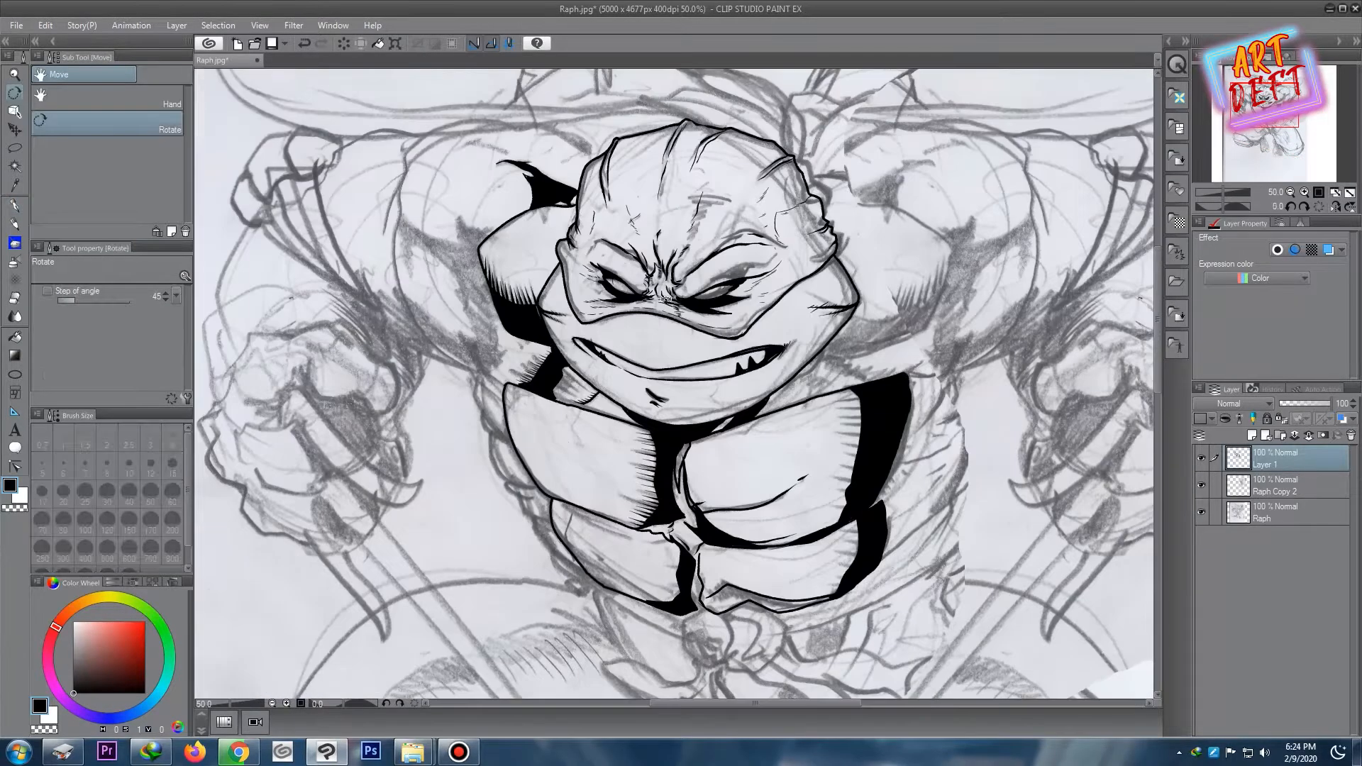
# - Hatch tapered strokes along the side shadow of the right chest plate
pyautogui.press('p')
pyautogui.scroll(3, 665, 299)
pyautogui.moveTo(910, 342); pyautogui.dragTo(862, 345)
pyautogui.moveTo(908, 359)
pyautogui.mouseDown()
pyautogui.moveTo(860, 362)
pyautogui.moveTo(859, 380)
pyautogui.mouseUp()
pyautogui.moveTo(905, 395); pyautogui.dragTo(857, 398)
pyautogui.moveTo(904, 413)
pyautogui.mouseDown()
pyautogui.moveTo(855, 416)
pyautogui.moveTo(852, 437)
pyautogui.mouseUp()
pyautogui.moveTo(899, 454); pyautogui.dragTo(848, 457)
pyautogui.moveTo(894, 472); pyautogui.dragTo(844, 477)
pyautogui.scroll(-2, 861, 537)
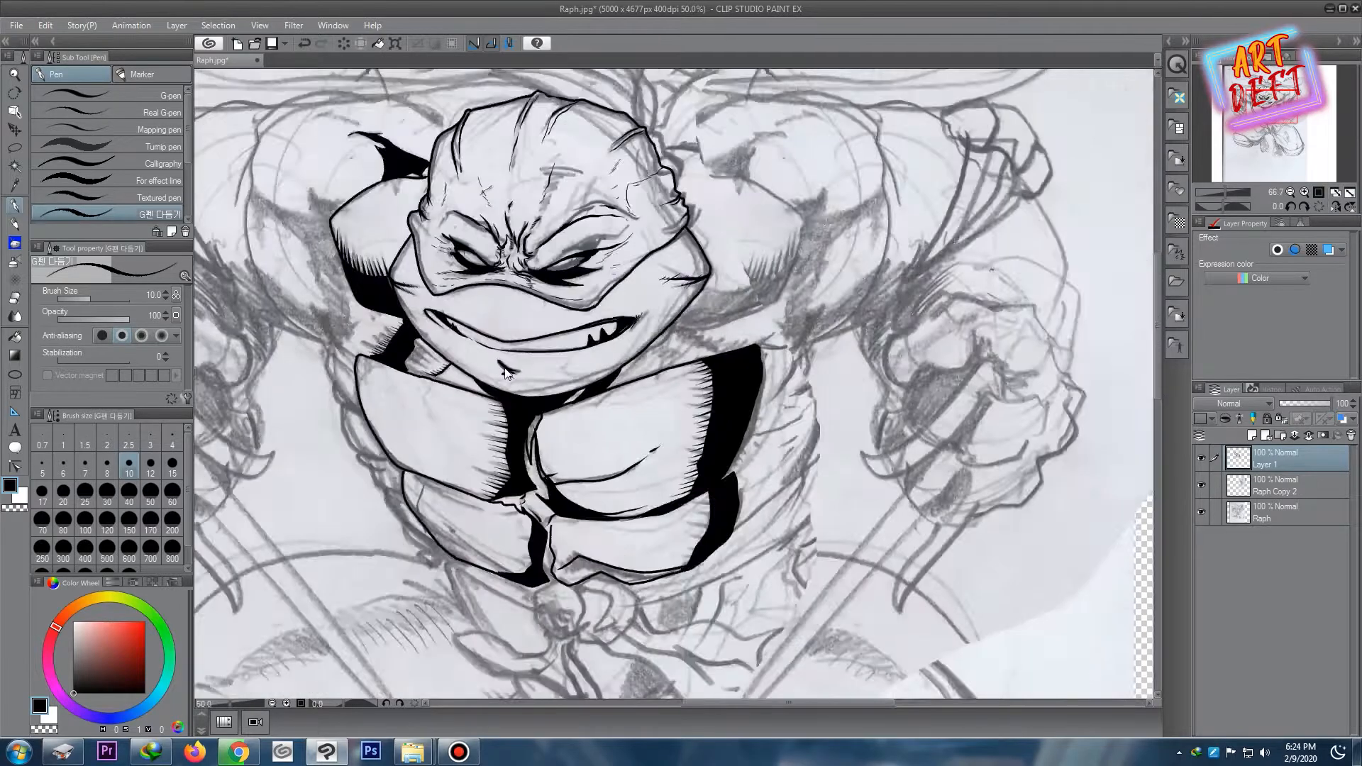
# - Add contour strokes along the left abdominal plate's lower edge and hatch its inner shadow edge
pyautogui.scroll(4, 956, 394)
pyautogui.moveTo(539, 388); pyautogui.dragTo(583, 430)
pyautogui.moveTo(612, 458); pyautogui.dragTo(788, 543)
pyautogui.moveTo(954, 363); pyautogui.dragTo(908, 360)
pyautogui.moveTo(956, 380)
pyautogui.mouseDown()
pyautogui.moveTo(915, 378)
pyautogui.moveTo(919, 392)
pyautogui.mouseUp()
pyautogui.moveTo(958, 426)
pyautogui.mouseDown()
pyautogui.moveTo(915, 424)
pyautogui.moveTo(915, 440)
pyautogui.mouseUp()
pyautogui.moveTo(958, 456); pyautogui.dragTo(871, 455)
pyautogui.moveTo(954, 500); pyautogui.dragTo(910, 498)
pyautogui.moveTo(962, 536); pyautogui.dragTo(900, 535)
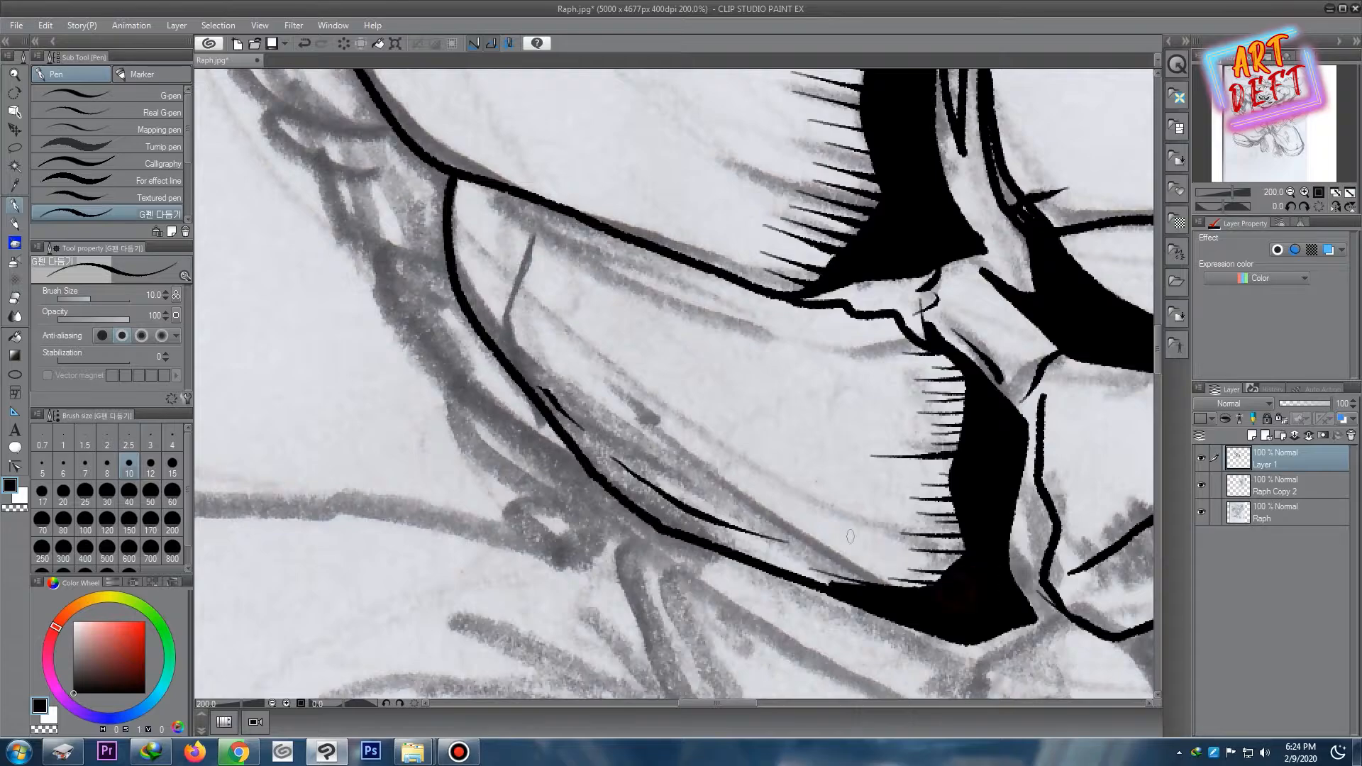
pyautogui.scroll(-6, 986, 447)
pyautogui.scroll(6, 836, 252)
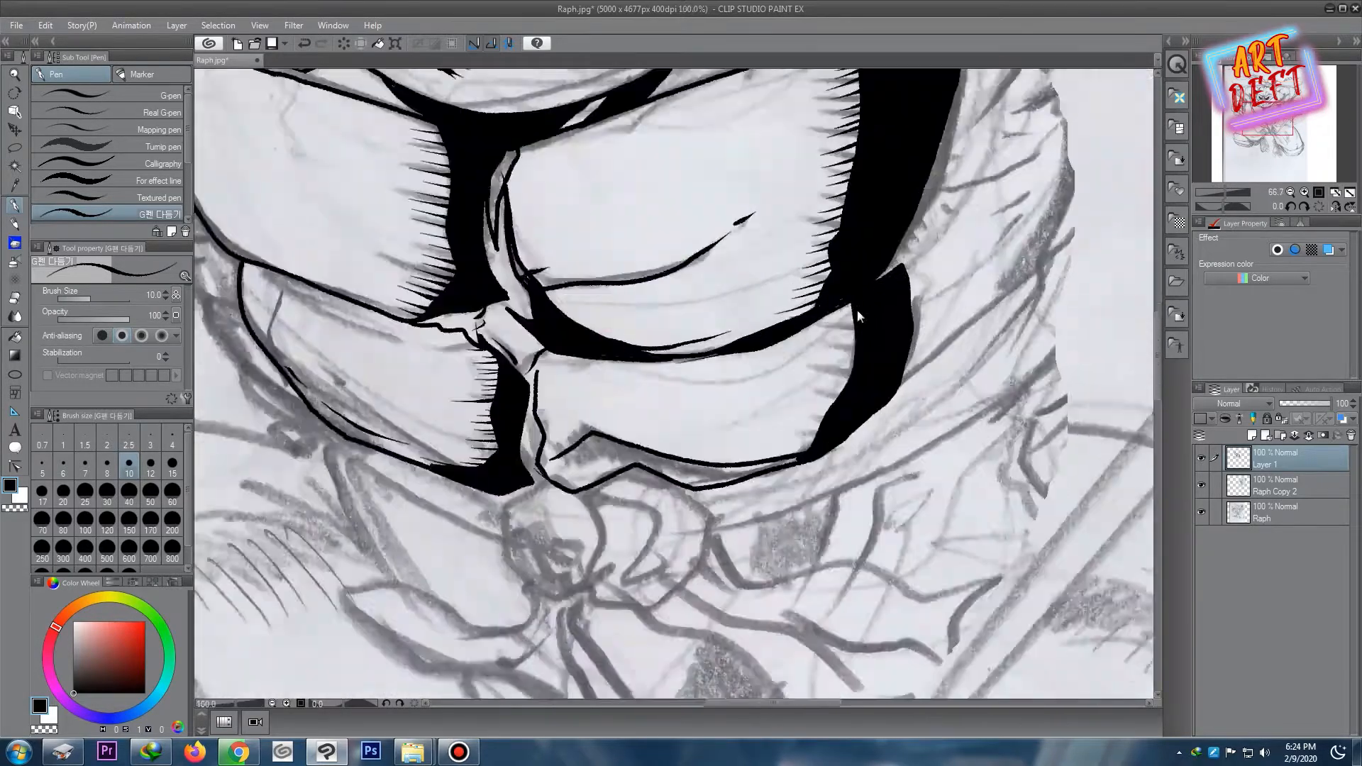
# - Hatch tapered strokes along the side shadow of the right abdominal plate
pyautogui.moveTo(852, 349); pyautogui.dragTo(802, 386)
pyautogui.moveTo(855, 383); pyautogui.dragTo(828, 395)
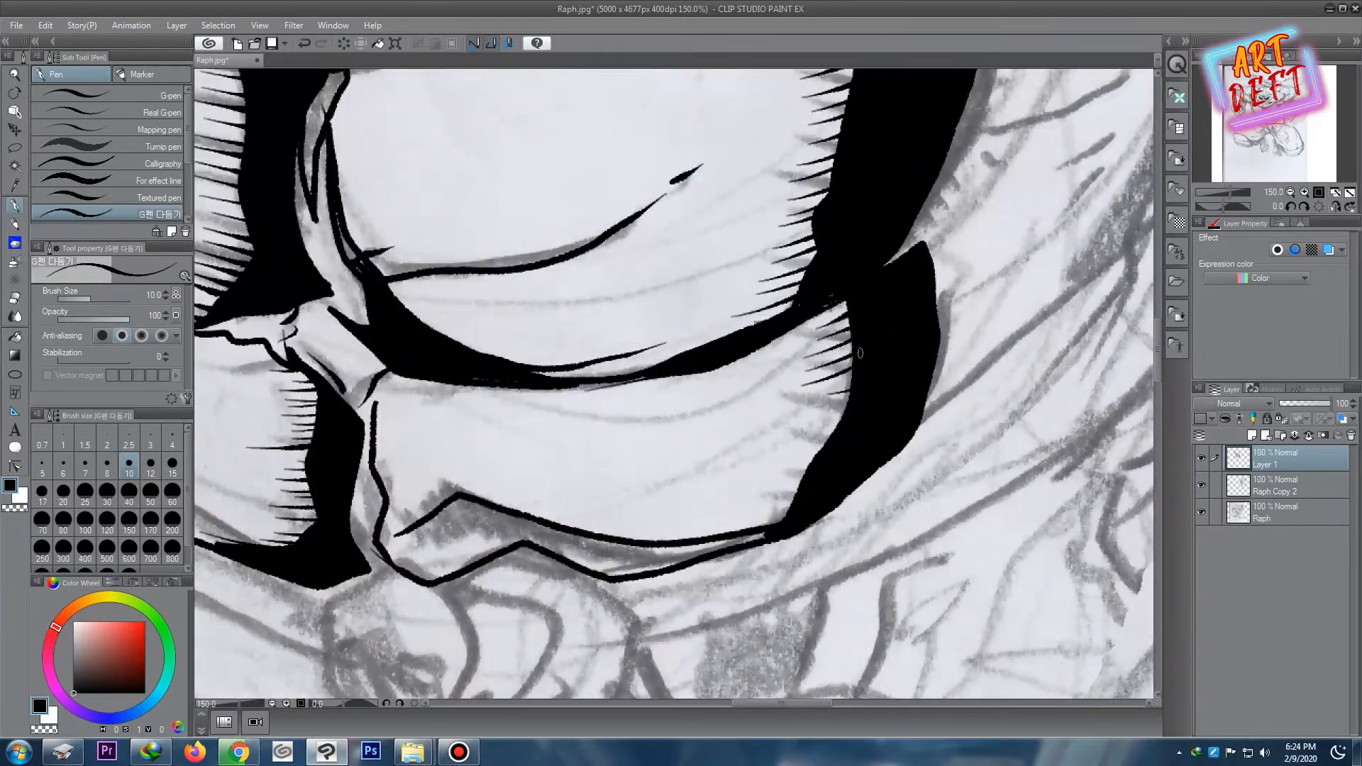
pyautogui.moveTo(820, 453); pyautogui.dragTo(779, 461)
pyautogui.moveTo(813, 467); pyautogui.dragTo(763, 477)
pyautogui.moveTo(809, 477); pyautogui.dragTo(751, 488)
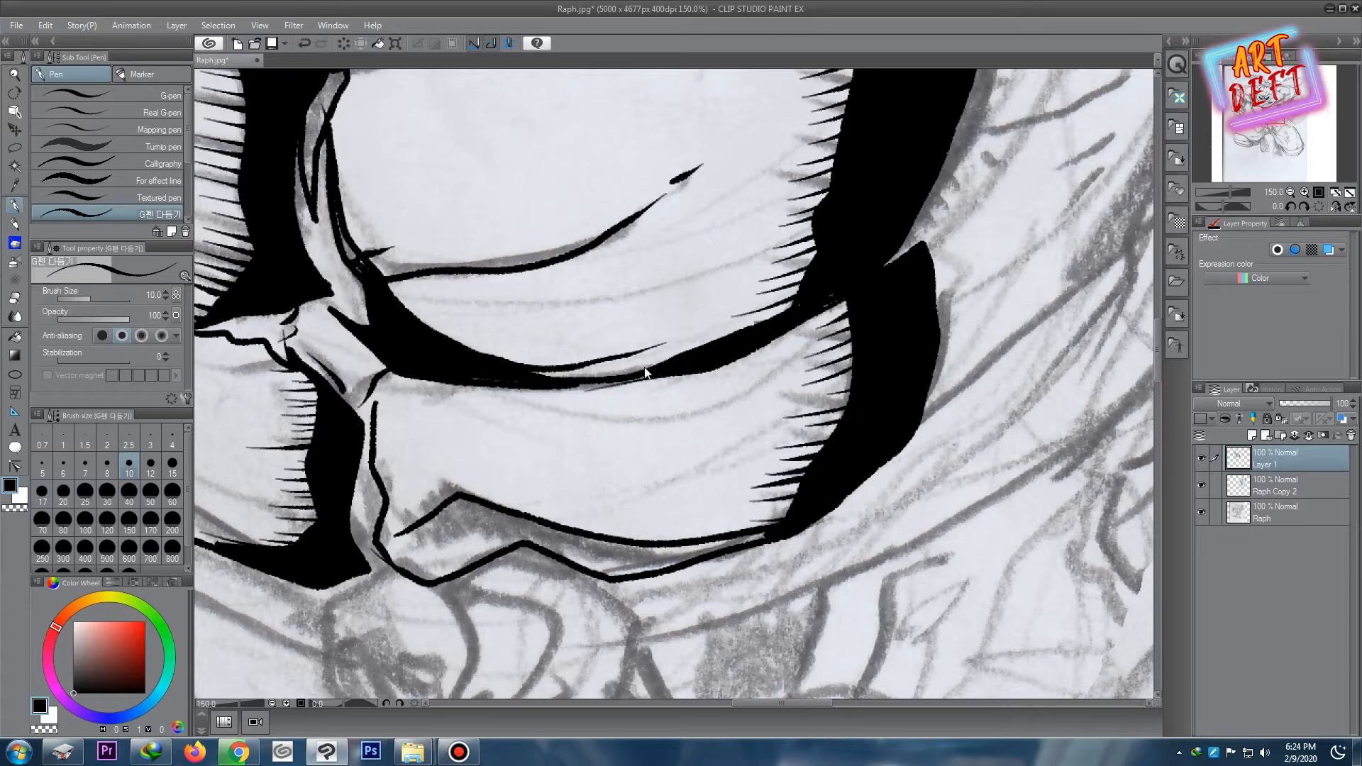
pyautogui.scroll(-6, 645, 372)
pyautogui.scroll(3, 696, 433)
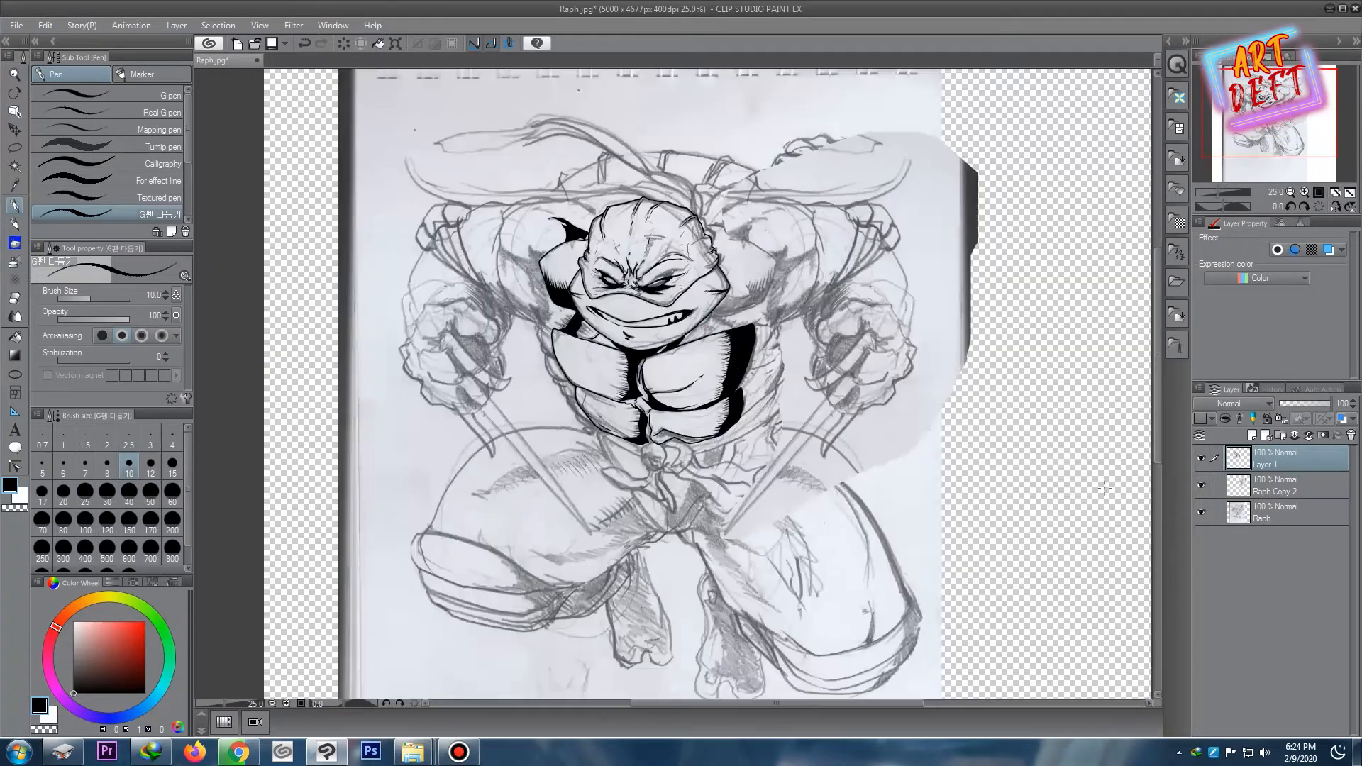
# - Outline the shoulder muscle to the right of the head and fill its underside and neck shadows with black
pyautogui.scroll(3, 609, 328)
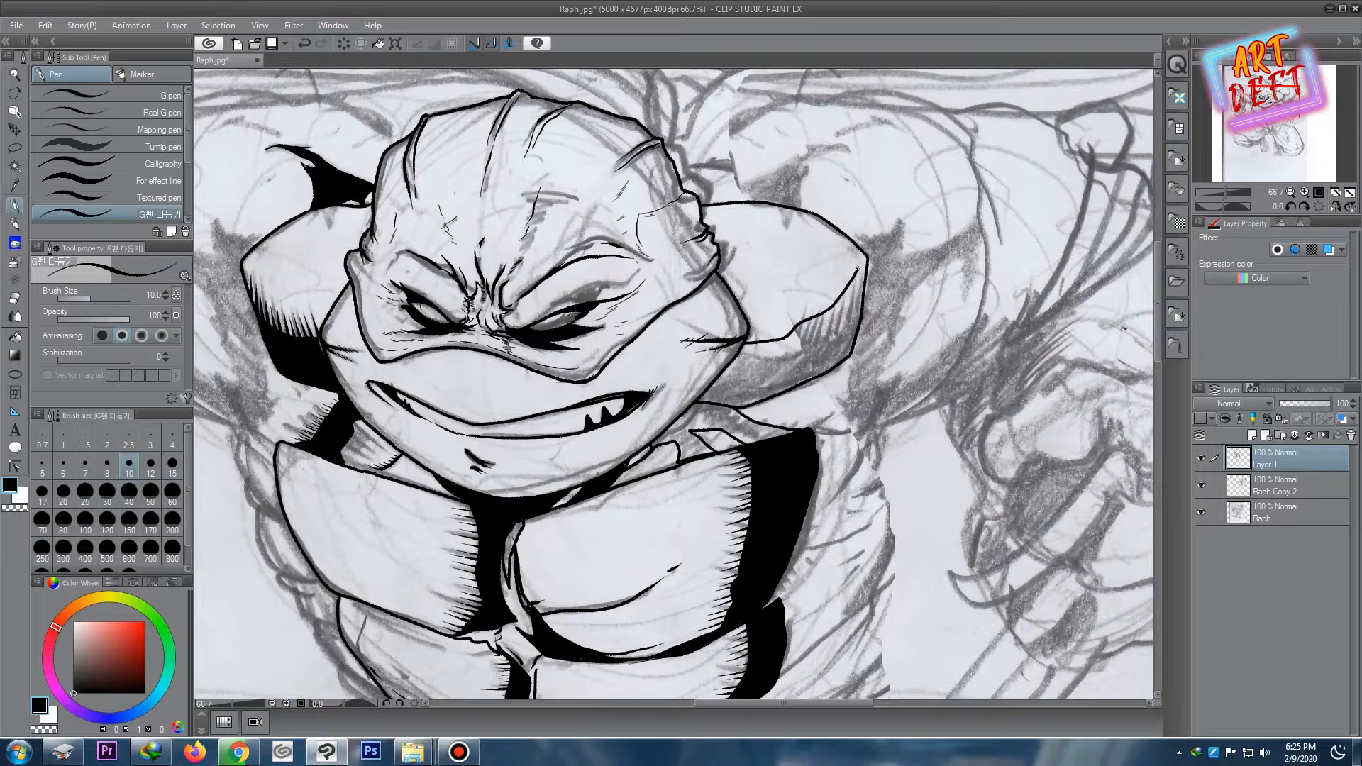
pyautogui.press('g')
pyautogui.click(743, 386)
pyautogui.click(696, 425)
pyautogui.scroll(-5, 731, 344)
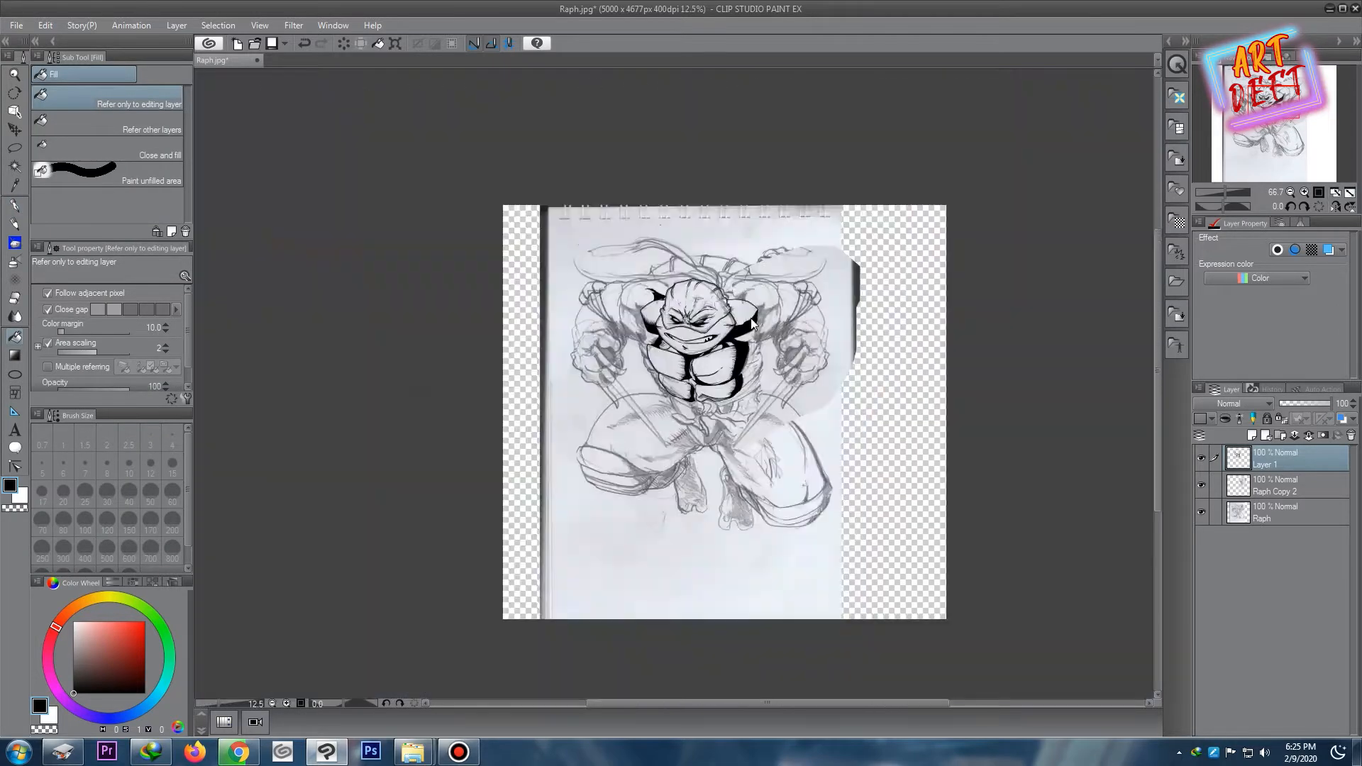
# - Hatch short tapered strokes along the shadow edge of the right shoulder muscle
pyautogui.scroll(6, 711, 324)
pyautogui.moveTo(436, 265); pyautogui.dragTo(457, 226)
pyautogui.press('r')
pyautogui.moveTo(679, 583); pyautogui.dragTo(844, 483)
pyautogui.press('p')
pyautogui.moveTo(801, 143); pyautogui.dragTo(672, 397)
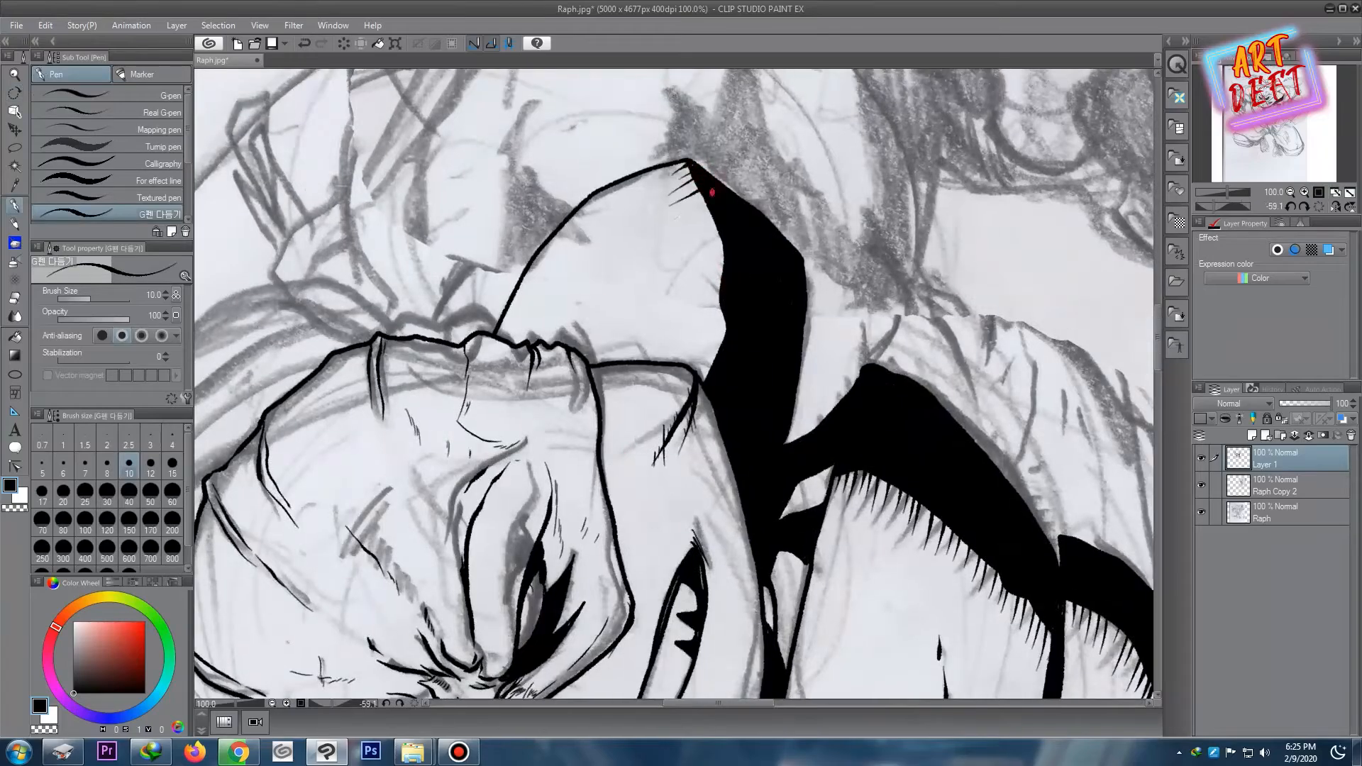
pyautogui.moveTo(703, 222)
pyautogui.mouseDown()
pyautogui.moveTo(743, 324)
pyautogui.moveTo(716, 361)
pyautogui.mouseUp()
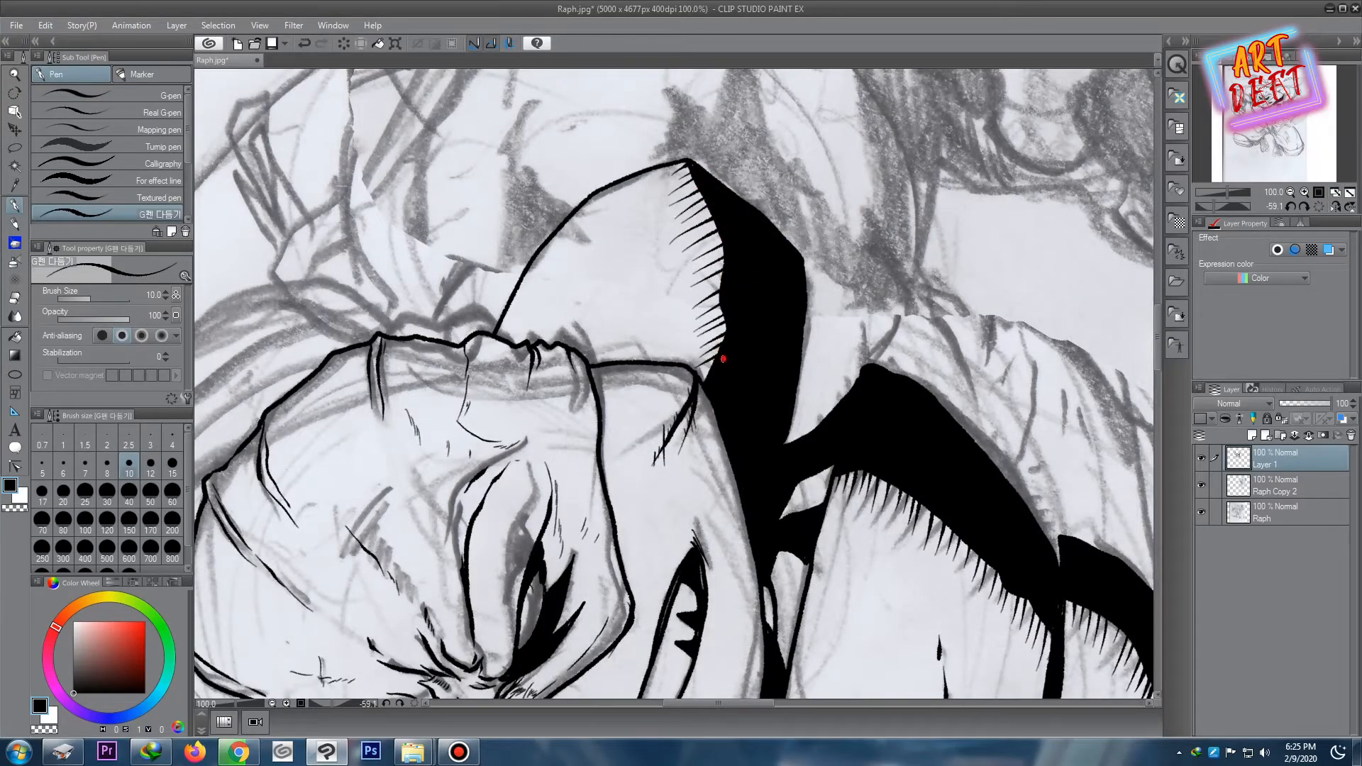
pyautogui.press('r')
pyautogui.doubleClick(707, 300)
pyautogui.press('p')
pyautogui.scroll(-4, 710, 301)
pyautogui.scroll(2, 710, 298)
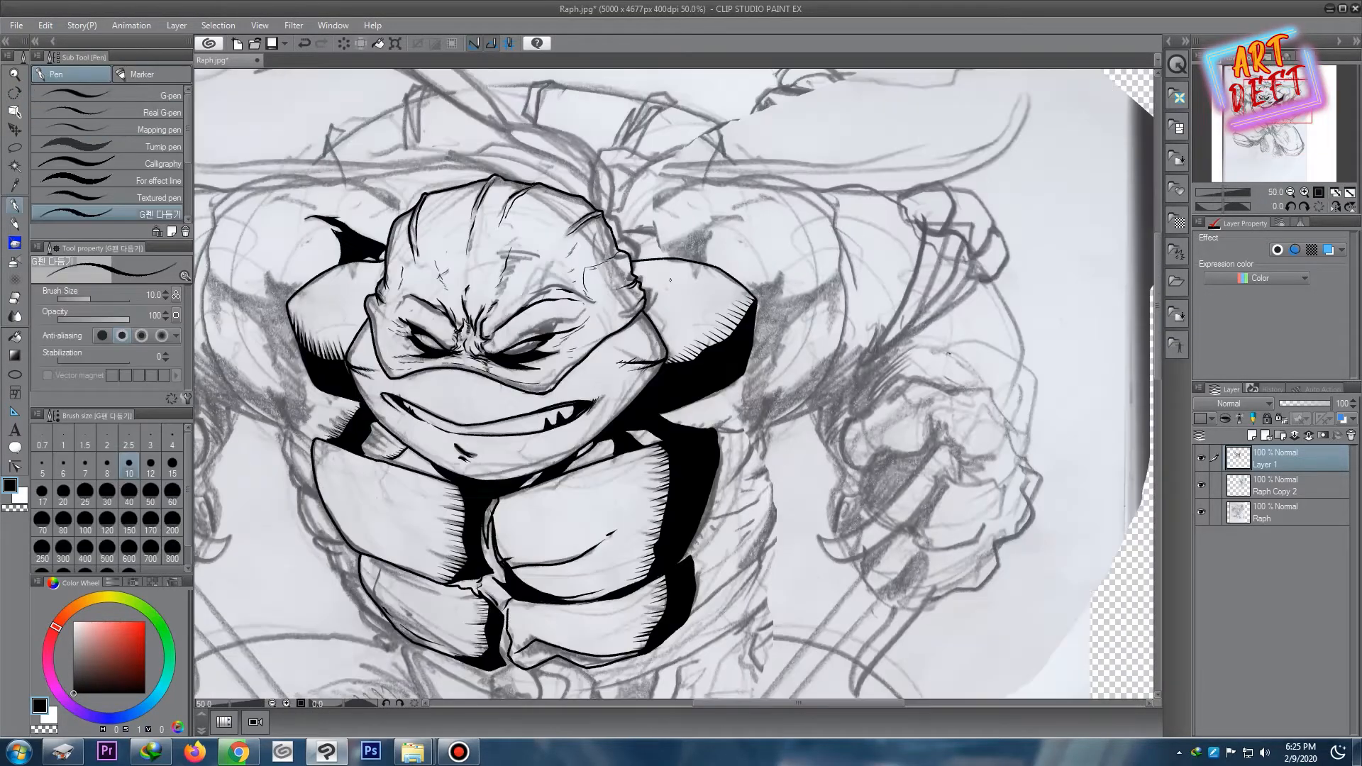
# - Outline the rounded top of the left shoulder and add the contour strokes inside it
pyautogui.moveTo(517, 263); pyautogui.dragTo(619, 285)
pyautogui.scroll(2, 310, 250)
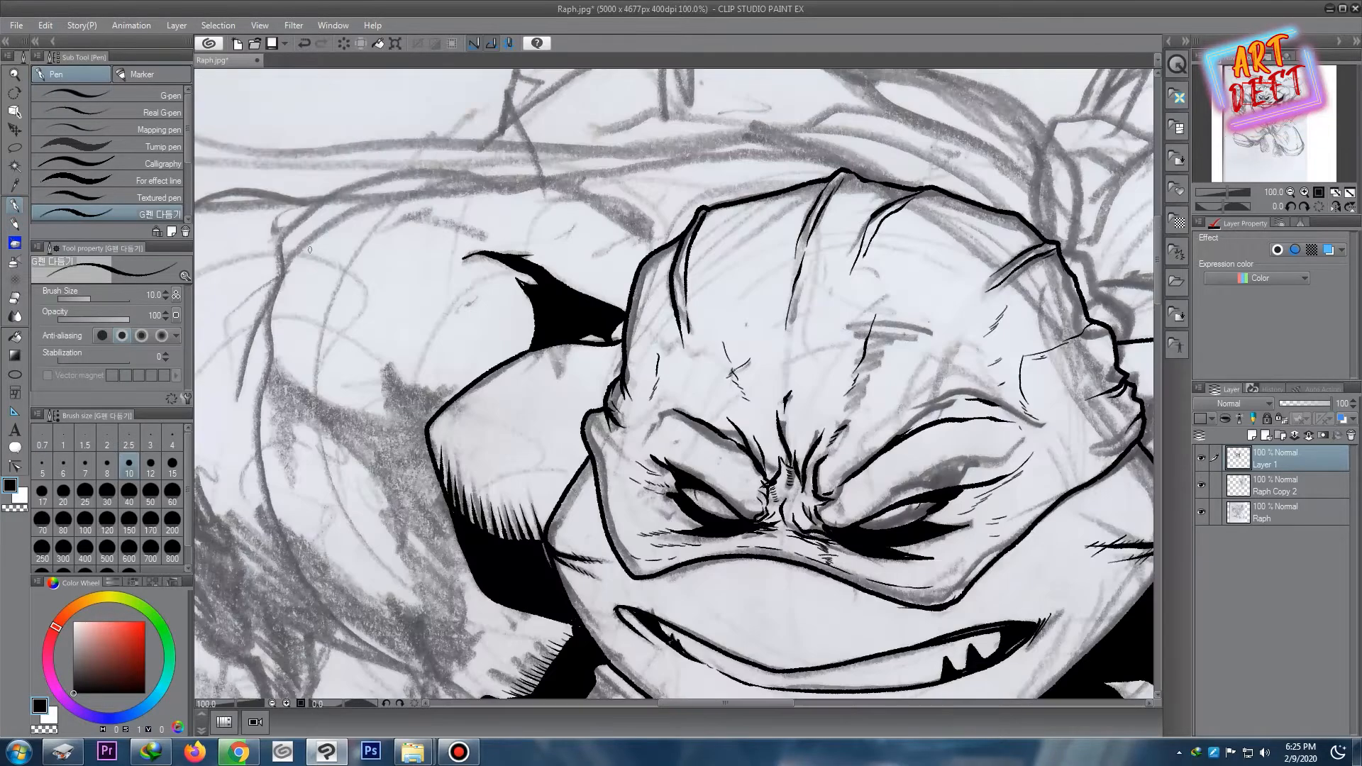
pyautogui.moveTo(280, 274)
pyautogui.mouseDown()
pyautogui.moveTo(342, 204)
pyautogui.moveTo(462, 184)
pyautogui.mouseUp()
pyautogui.moveTo(559, 181)
pyautogui.mouseDown()
pyautogui.moveTo(637, 207)
pyautogui.moveTo(672, 241)
pyautogui.mouseUp()
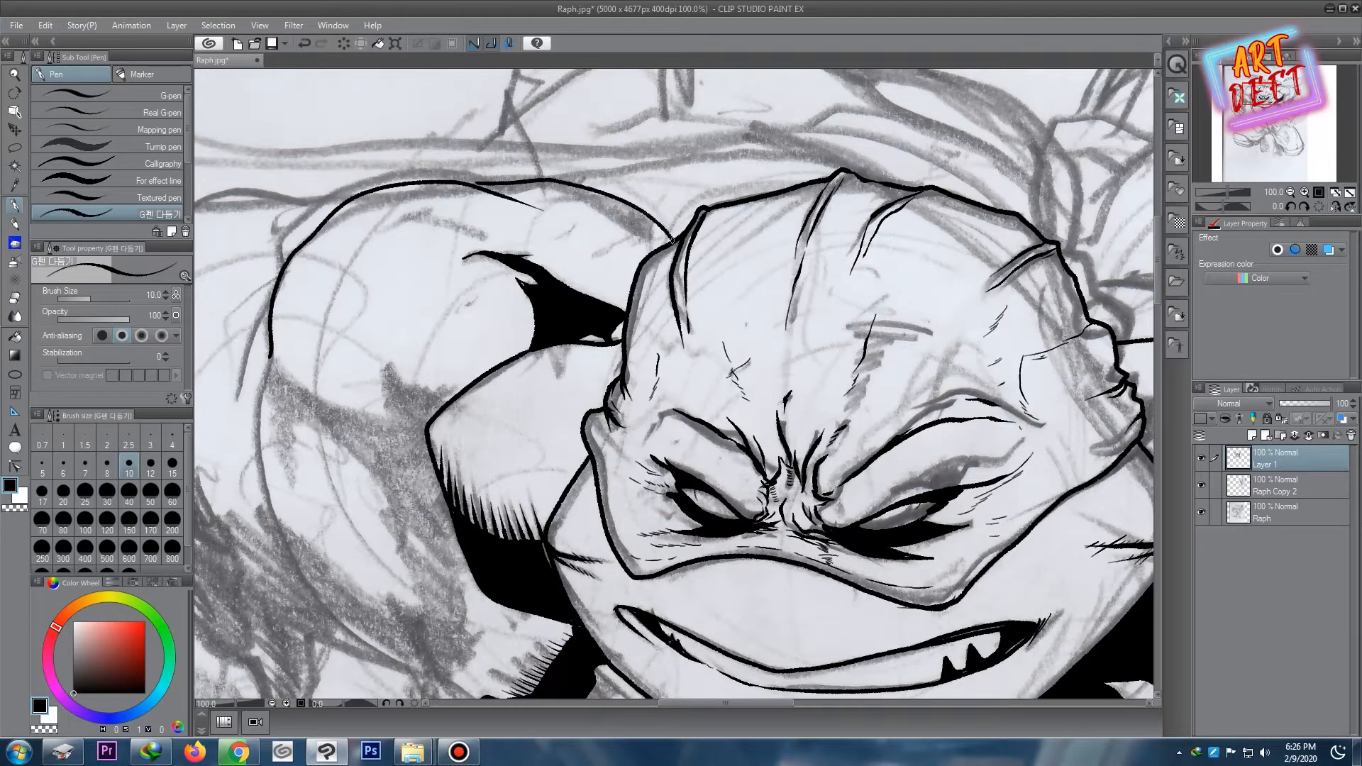
pyautogui.moveTo(305, 243); pyautogui.dragTo(440, 231)
pyautogui.moveTo(439, 230)
pyautogui.mouseDown()
pyautogui.moveTo(342, 223)
pyautogui.moveTo(310, 241)
pyautogui.moveTo(362, 239)
pyautogui.moveTo(341, 290)
pyautogui.mouseUp()
pyautogui.scroll(-4, 322, 275)
pyautogui.scroll(3, 321, 275)
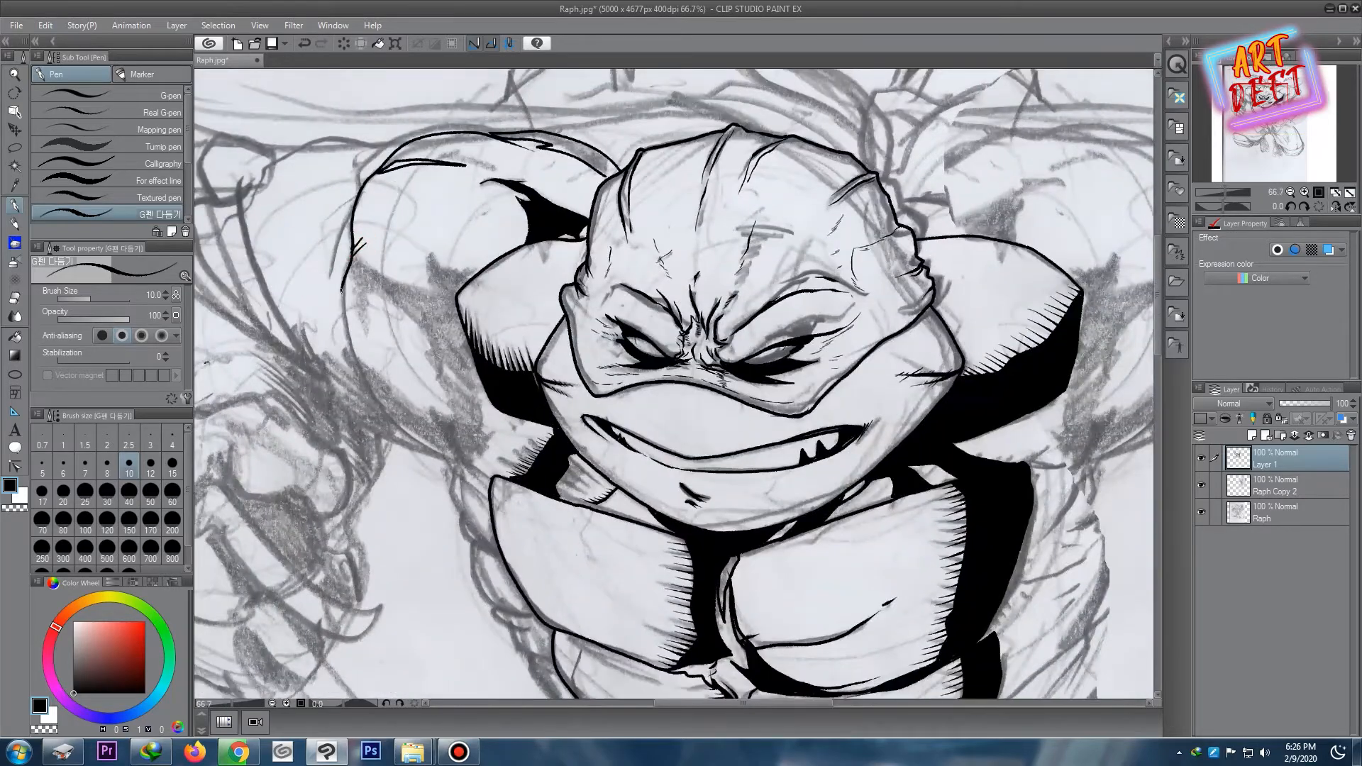
# - Outline the left upper arm, its inner shadow shapes and the shell edge beside the left chest plate
pyautogui.moveTo(465, 483); pyautogui.dragTo(490, 509)
pyautogui.scroll(-1, 495, 455)
pyautogui.scroll(1, 522, 457)
pyautogui.moveTo(543, 459); pyautogui.dragTo(520, 264)
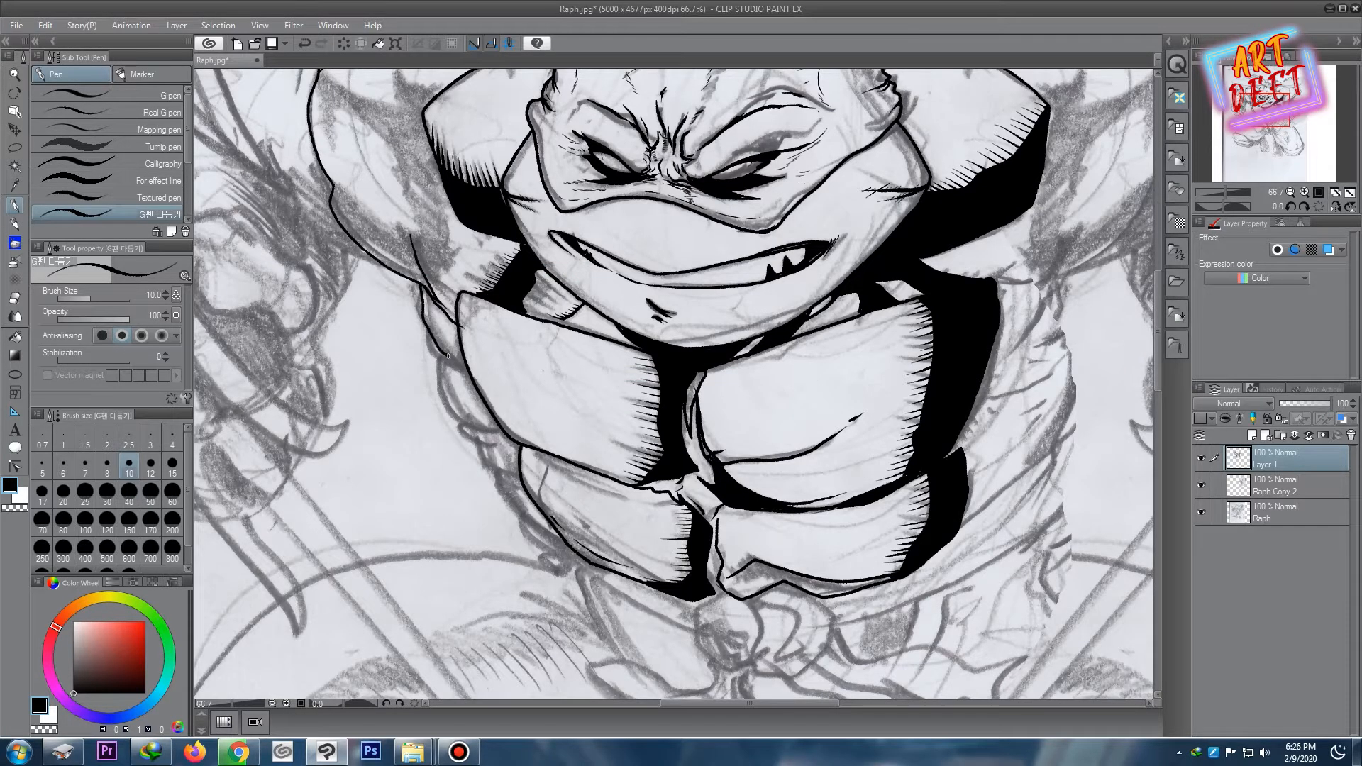
pyautogui.scroll(-5, 465, 383)
pyautogui.scroll(5, 518, 261)
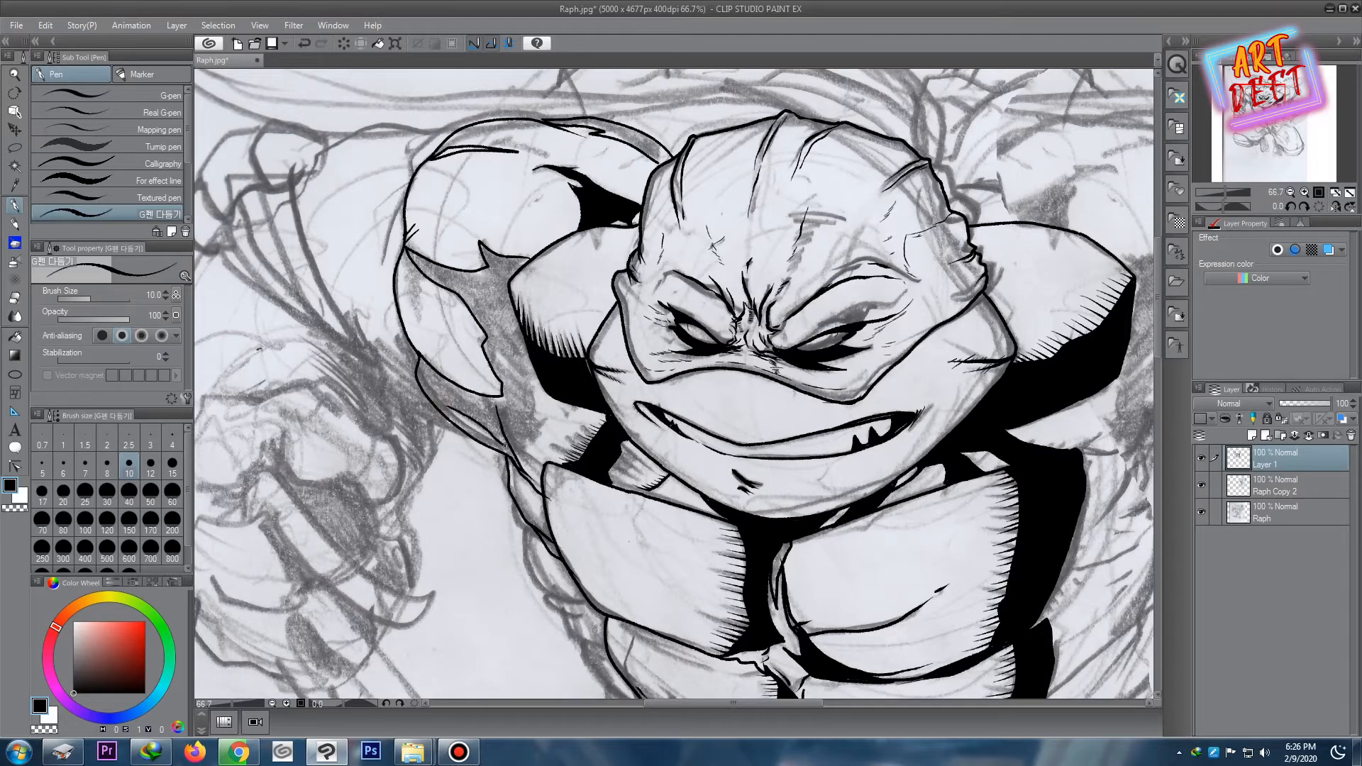
pyautogui.scroll(-3, 670, 288)
pyautogui.scroll(4, 670, 288)
pyautogui.scroll(-5, 670, 288)
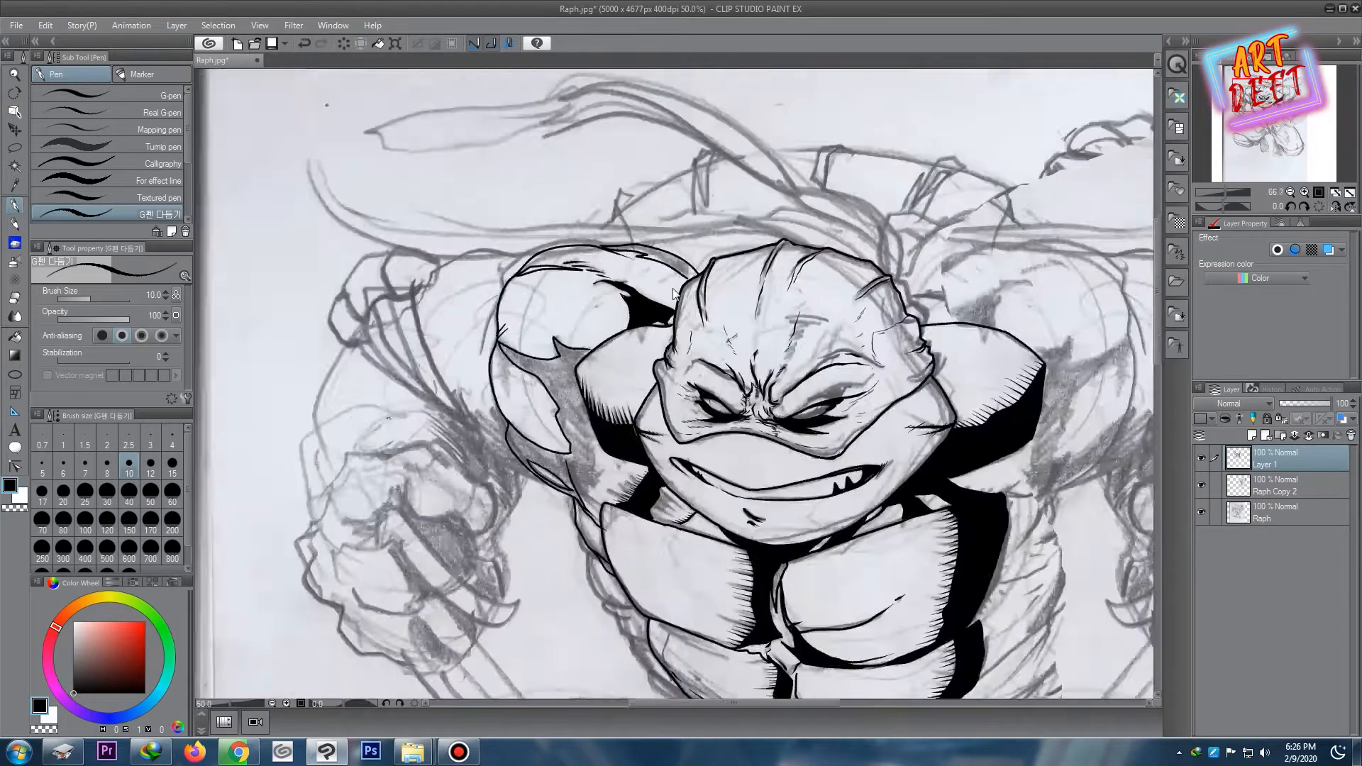
# - Add short strokes at the left armpit and fill the left upper arm and shoulder shadows with black
pyautogui.scroll(5, 614, 339)
pyautogui.moveTo(646, 327); pyautogui.dragTo(630, 337)
pyautogui.moveTo(629, 338); pyautogui.dragTo(648, 344)
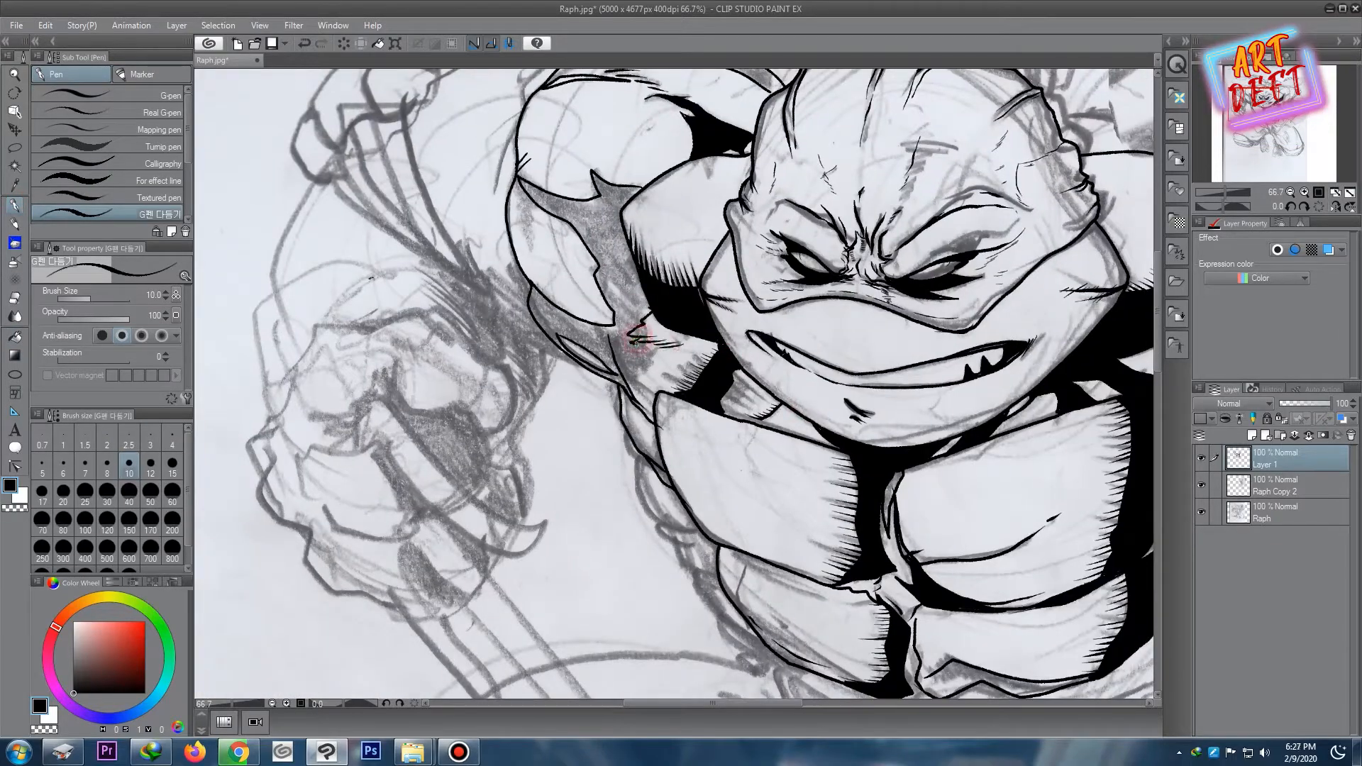
pyautogui.press('g')
pyautogui.scroll(-4, 623, 274)
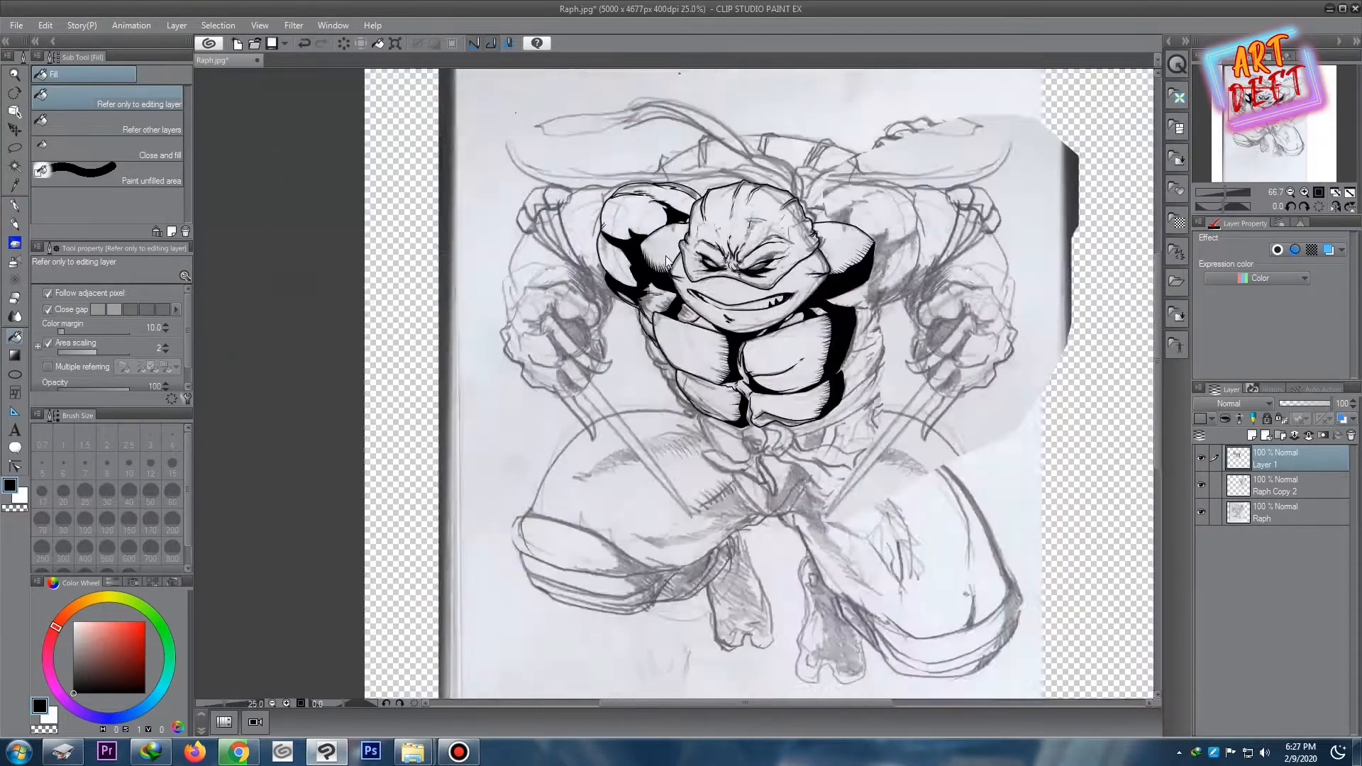
pyautogui.scroll(4, 663, 294)
pyautogui.scroll(-5, 551, 280)
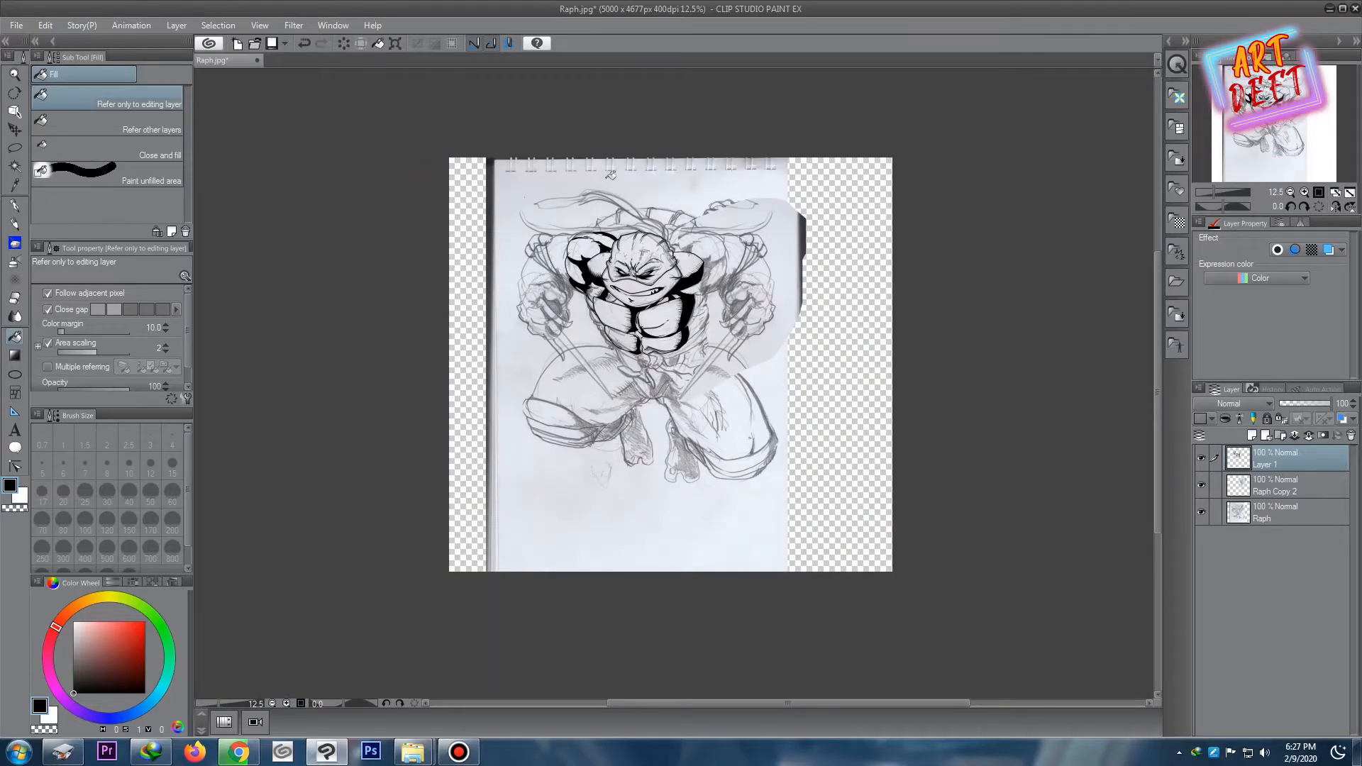
pyautogui.scroll(4, 580, 250)
pyautogui.scroll(-3, 581, 250)
pyautogui.scroll(2, 724, 237)
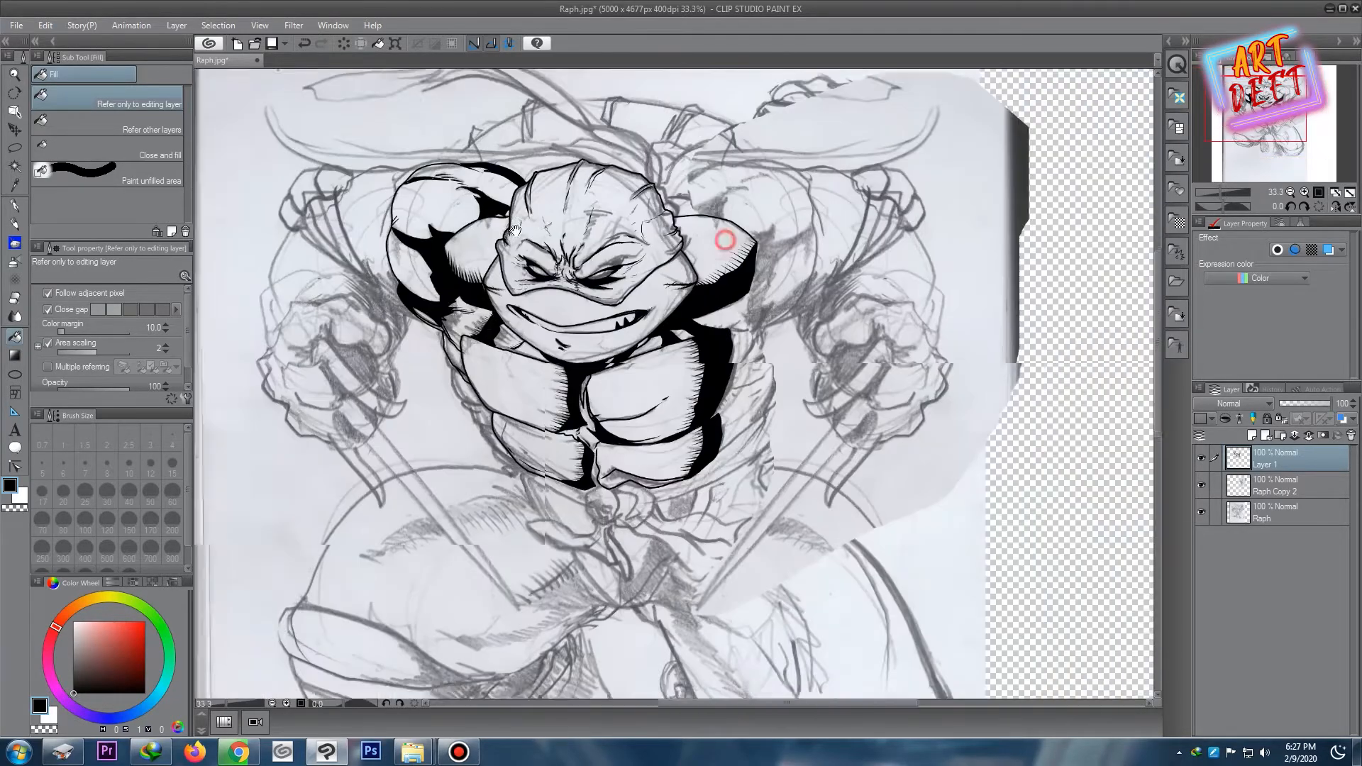
pyautogui.scroll(4, 483, 236)
pyautogui.press('p')
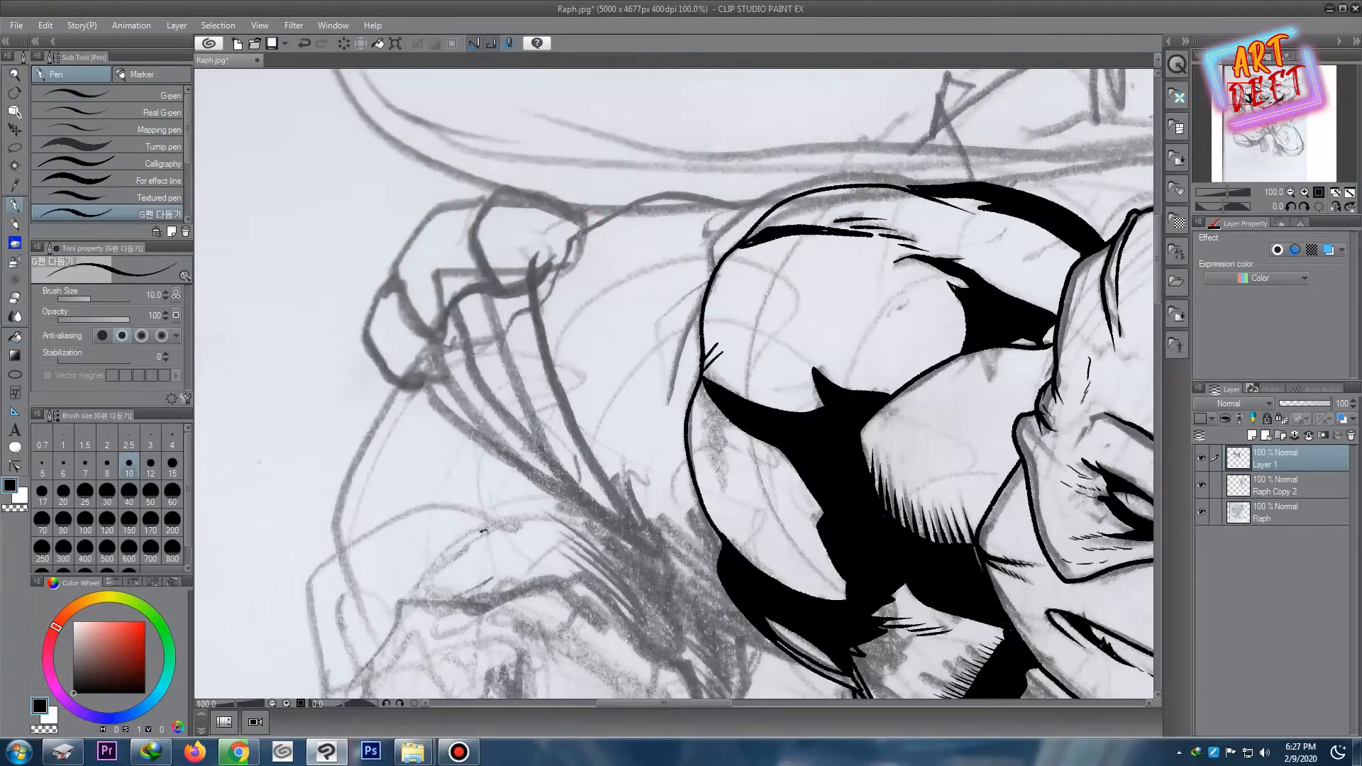
# - Outline the upper edge of the left arm from the elbow to the shoulder and add short hatching strokes beneath it
pyautogui.moveTo(579, 238)
pyautogui.mouseDown()
pyautogui.moveTo(717, 191)
pyautogui.moveTo(944, 196)
pyautogui.mouseUp()
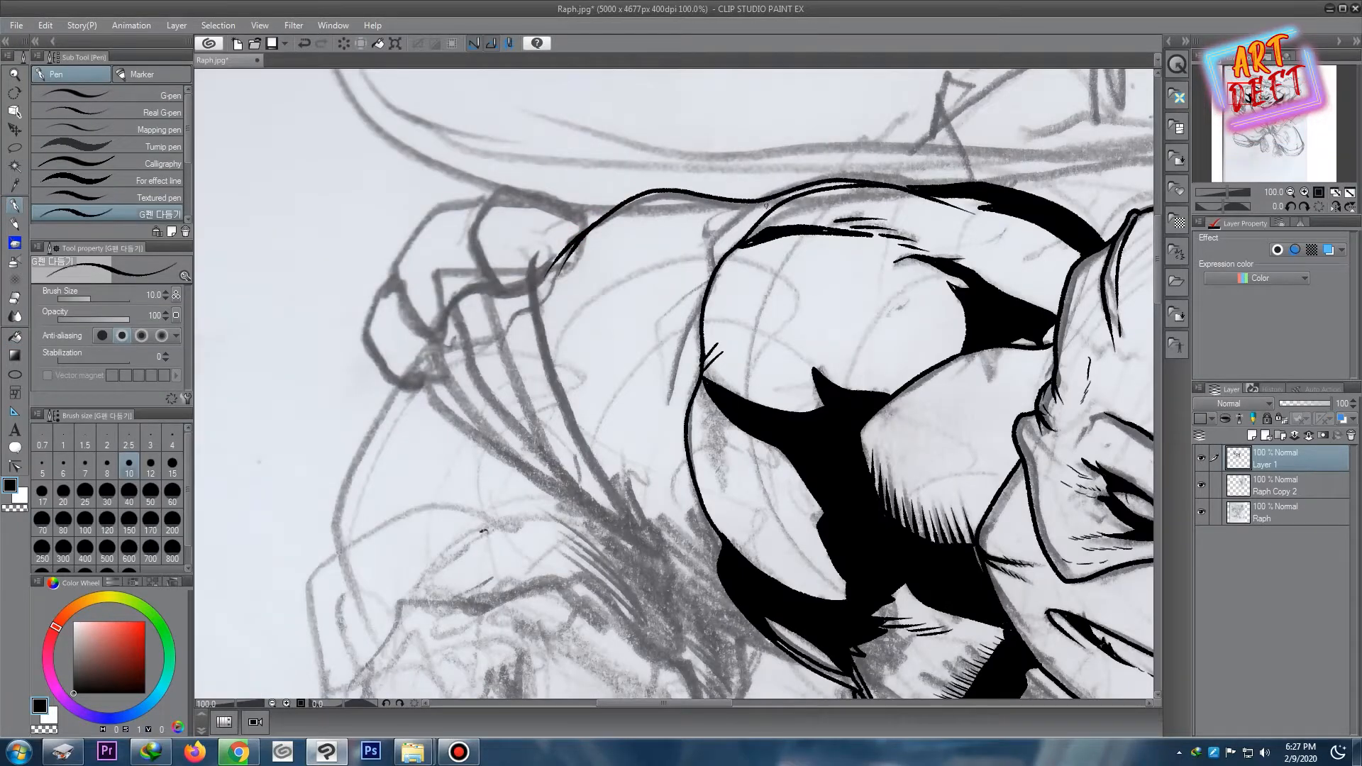
pyautogui.moveTo(681, 193); pyautogui.dragTo(785, 187)
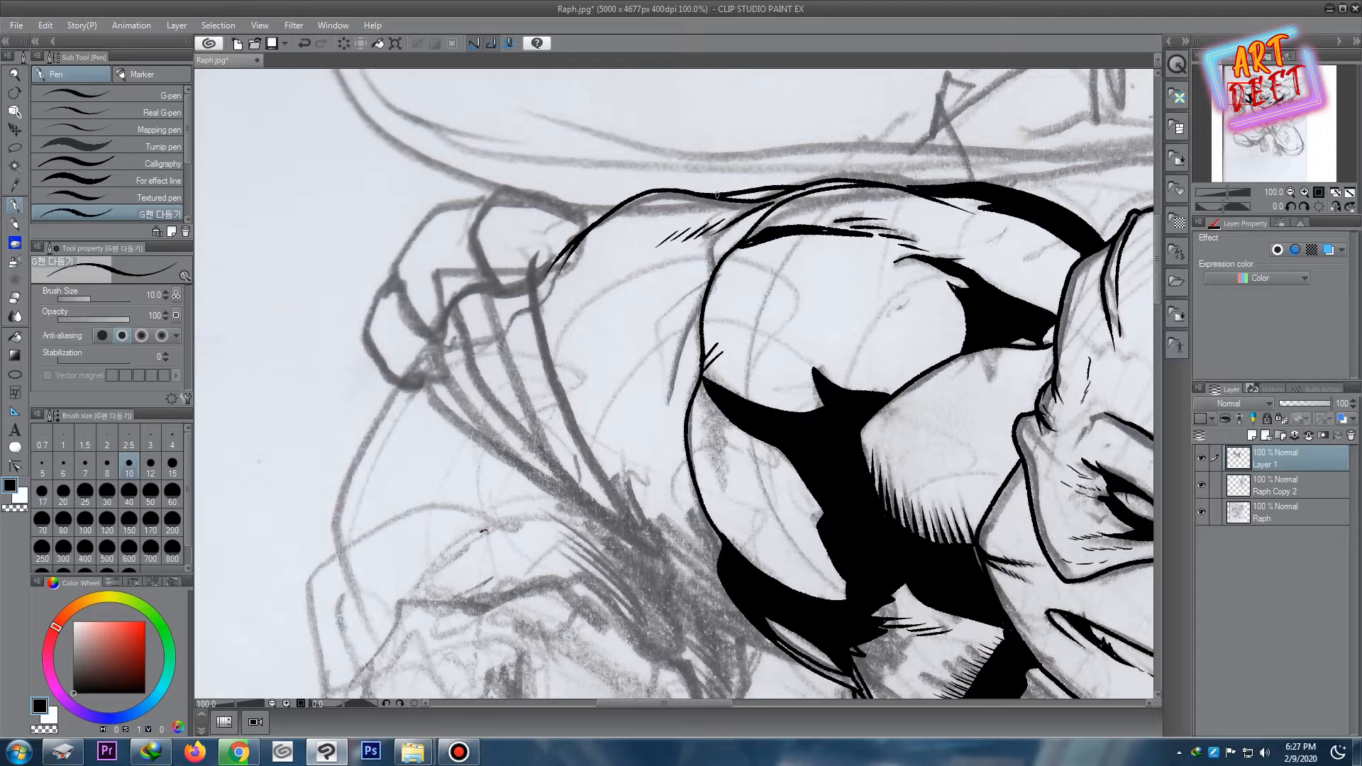
pyautogui.scroll(-3, 789, 295)
pyautogui.scroll(3, 789, 295)
# - Outline the left elbow wrap with a jagged end and two converging sides, and fill the shadow where they meet
pyautogui.moveTo(444, 351); pyautogui.dragTo(483, 263)
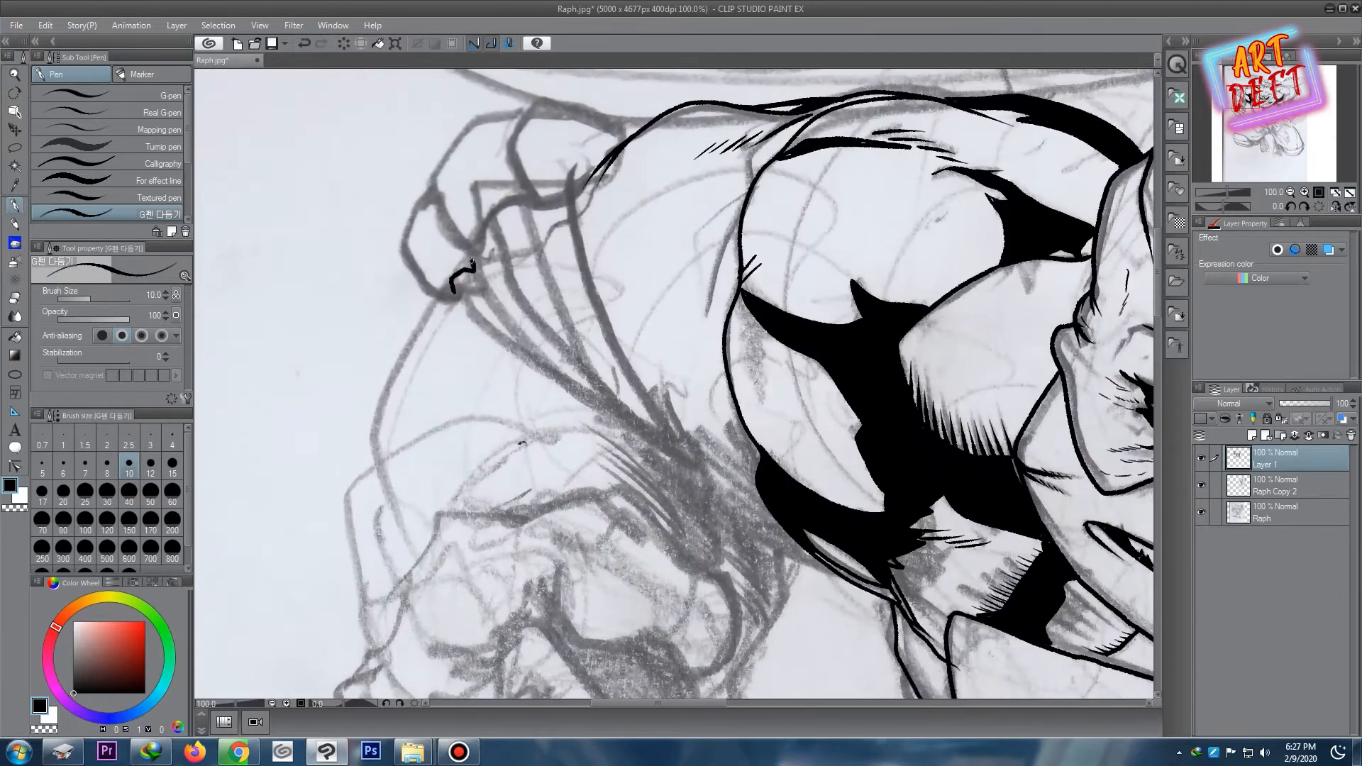
pyautogui.moveTo(588, 181)
pyautogui.mouseDown()
pyautogui.moveTo(579, 219)
pyautogui.moveTo(609, 298)
pyautogui.moveTo(740, 513)
pyautogui.mouseUp()
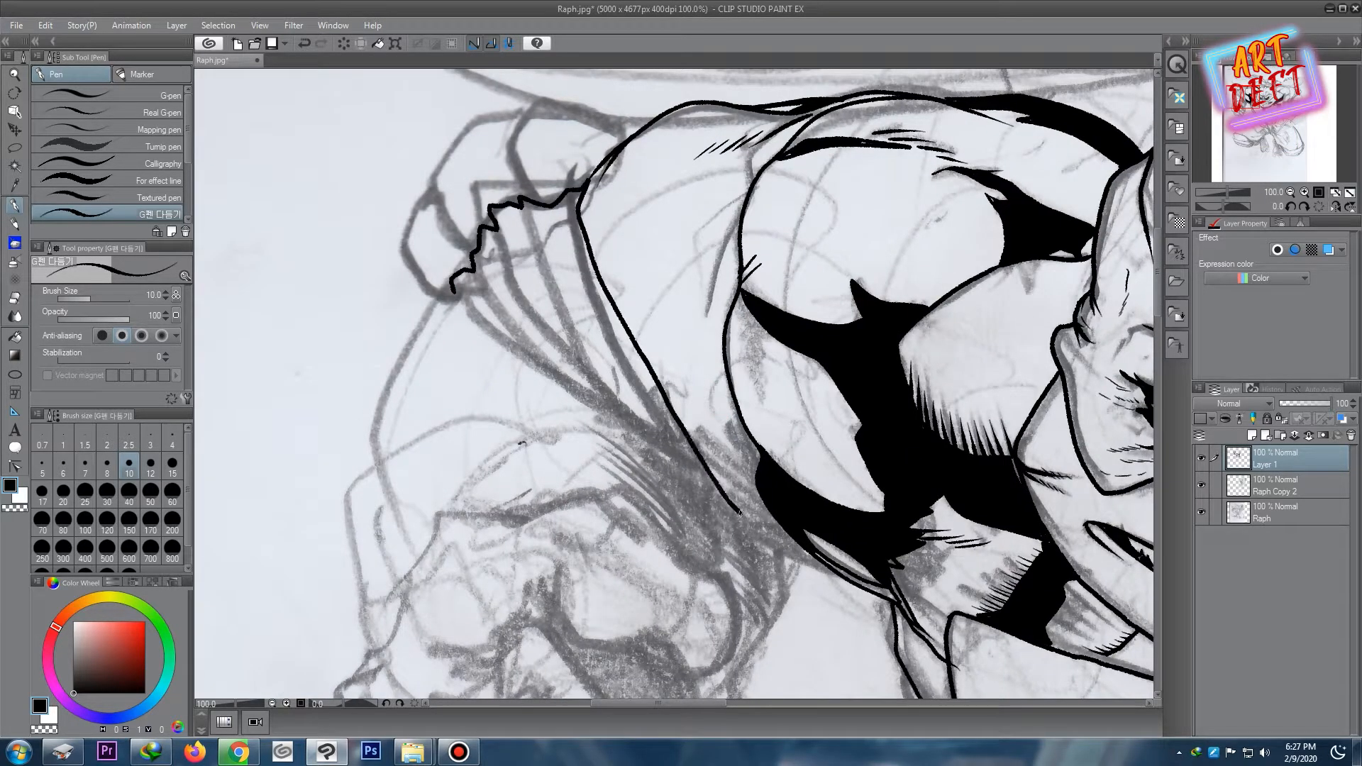
pyautogui.moveTo(453, 287); pyautogui.dragTo(775, 559)
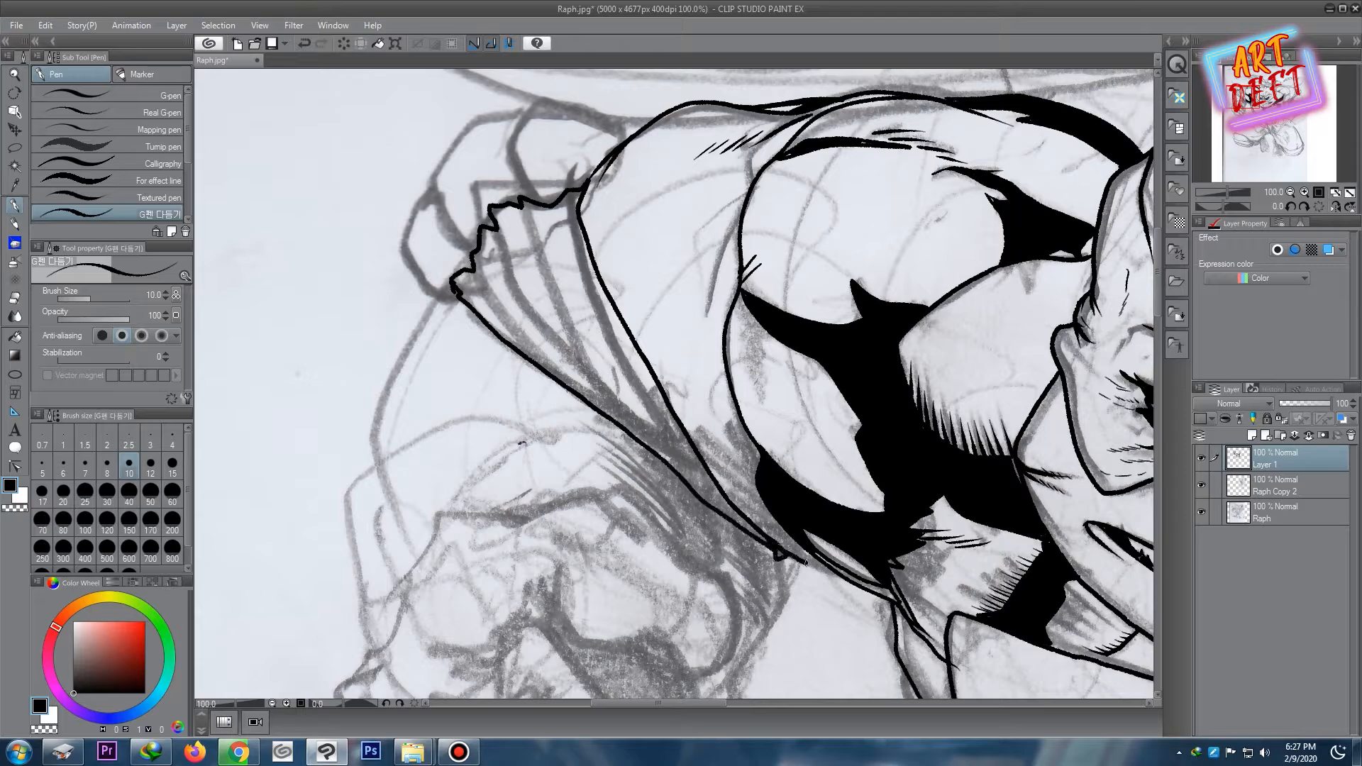
pyautogui.moveTo(733, 498); pyautogui.dragTo(747, 472)
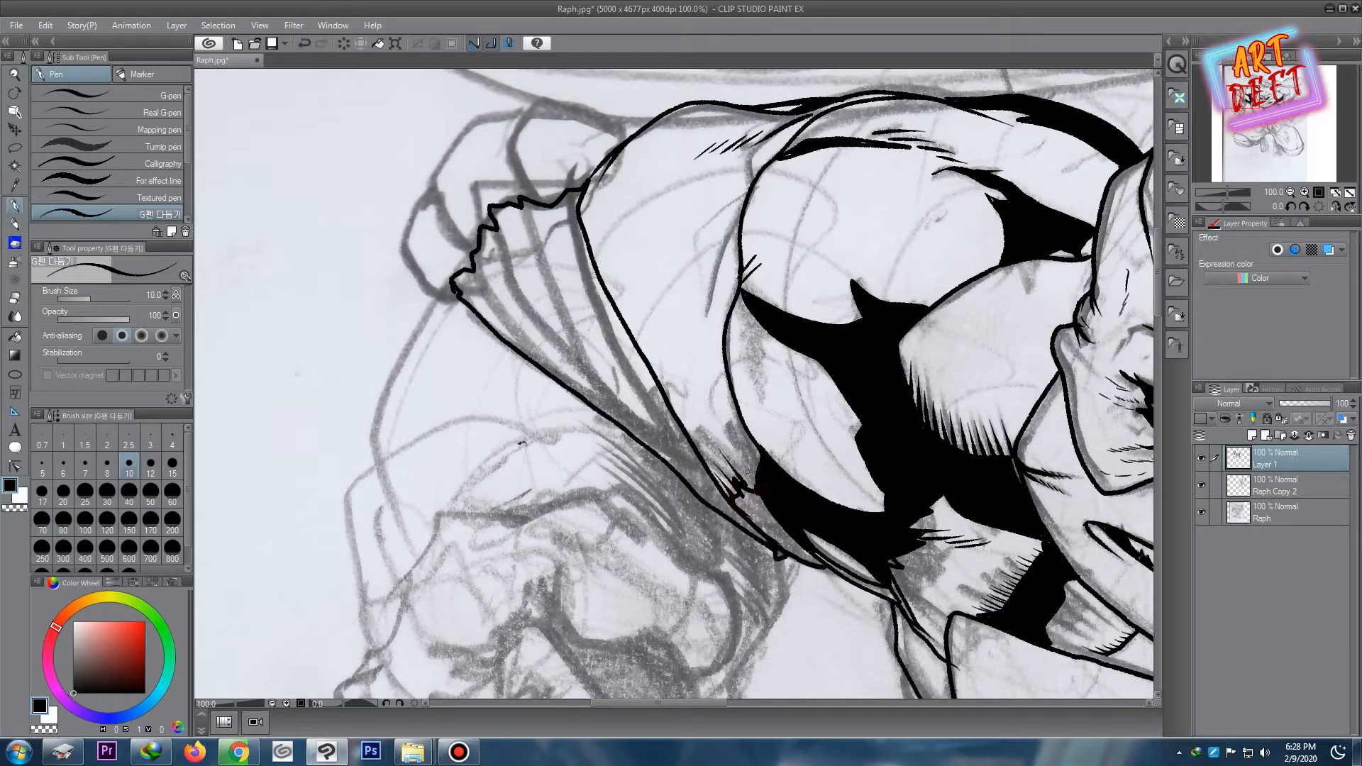
pyautogui.scroll(-2, 802, 491)
pyautogui.press('g')
pyautogui.click(782, 504)
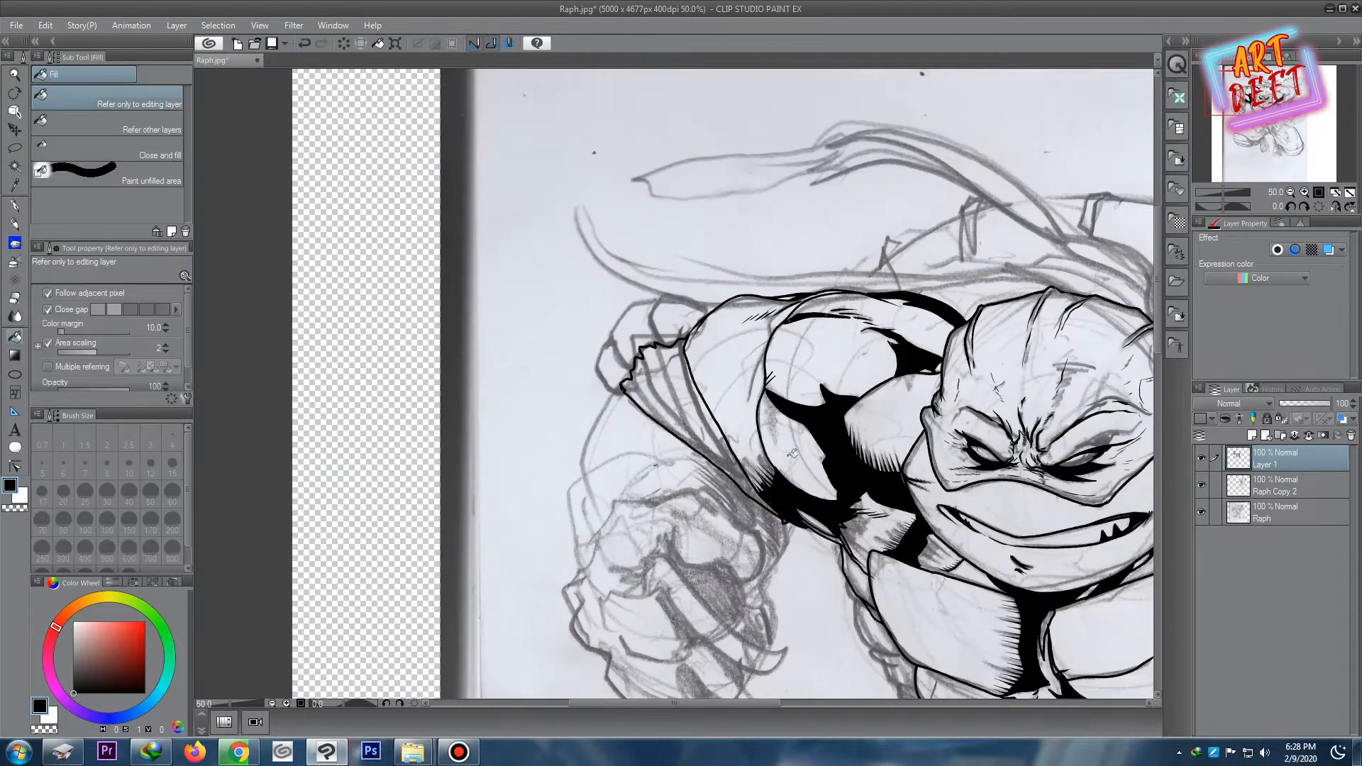
# - Add short tapered hatching strokes on the left arm between the elbow wrap and the shoulder muscle
pyautogui.scroll(-2, 763, 342)
pyautogui.scroll(3, 788, 335)
pyautogui.scroll(1, 762, 342)
pyautogui.moveTo(762, 342); pyautogui.dragTo(741, 151)
pyautogui.press('p')
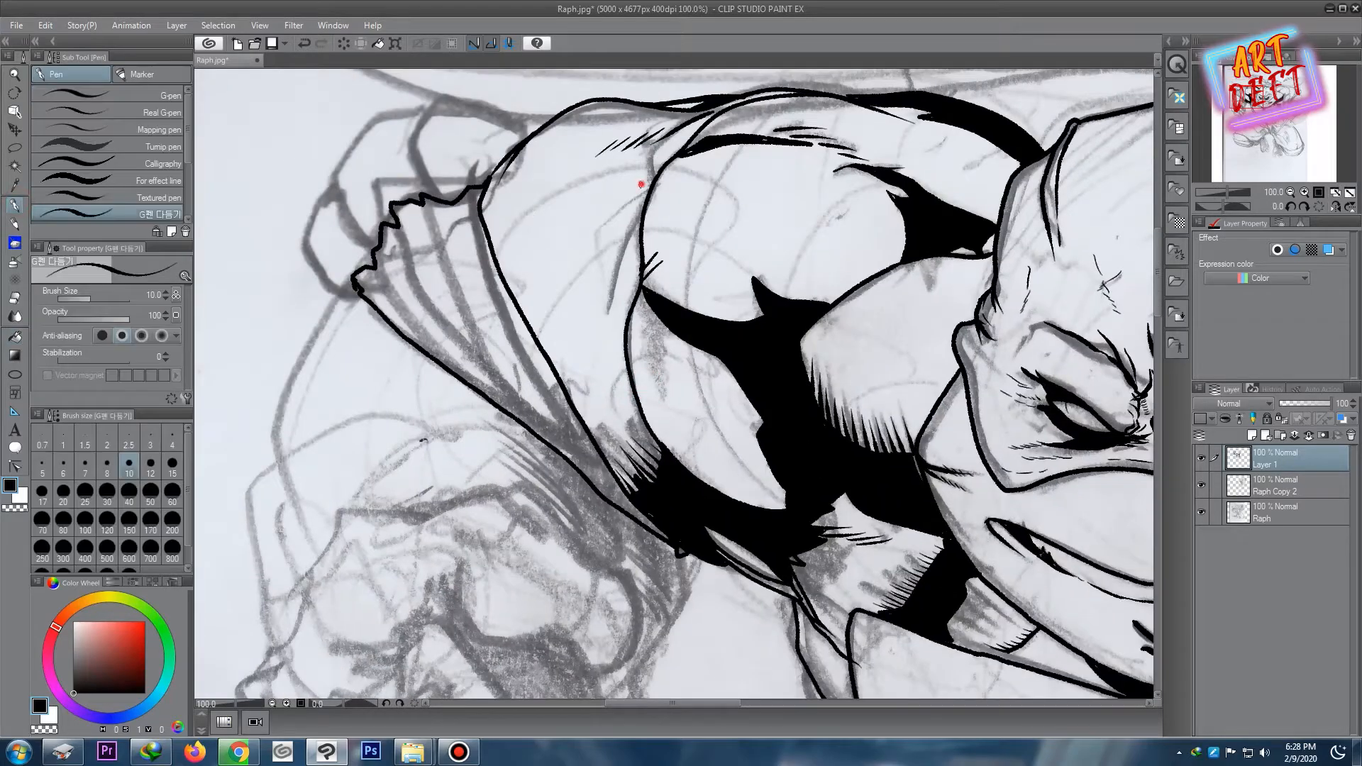
pyautogui.moveTo(642, 185); pyautogui.dragTo(596, 217)
pyautogui.moveTo(610, 201); pyautogui.dragTo(579, 226)
pyautogui.moveTo(588, 211); pyautogui.dragTo(563, 233)
pyautogui.moveTo(621, 315); pyautogui.dragTo(594, 356)
pyautogui.moveTo(598, 333); pyautogui.dragTo(587, 352)
# - Outline the three rounded lobes at the outer end of the left elbow wrap
pyautogui.scroll(-5, 584, 344)
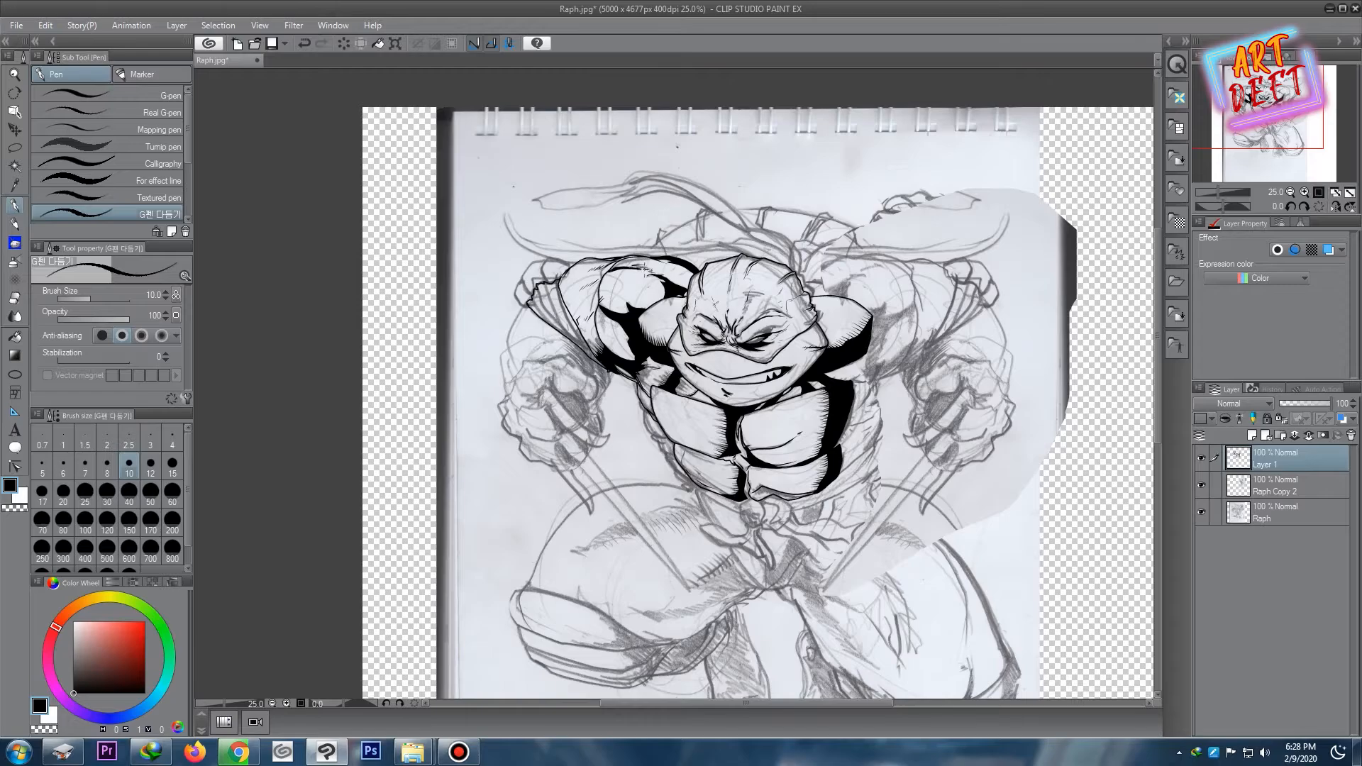
pyautogui.scroll(-2, 630, 366)
pyautogui.scroll(3, 597, 374)
pyautogui.moveTo(598, 377); pyautogui.dragTo(536, 380)
pyautogui.scroll(-3, 692, 287)
pyautogui.scroll(5, 692, 291)
pyautogui.moveTo(460, 349)
pyautogui.mouseDown()
pyautogui.moveTo(551, 347)
pyautogui.moveTo(862, 477)
pyautogui.mouseUp()
pyautogui.scroll(3, 618, 285)
pyautogui.scroll(-1, 616, 285)
pyautogui.moveTo(615, 283)
pyautogui.mouseDown()
pyautogui.moveTo(576, 364)
pyautogui.moveTo(626, 447)
pyautogui.mouseUp()
pyautogui.moveTo(615, 282)
pyautogui.mouseDown()
pyautogui.moveTo(612, 264)
pyautogui.moveTo(823, 145)
pyautogui.moveTo(901, 227)
pyautogui.mouseUp()
pyautogui.scroll(-5, 901, 227)
pyautogui.scroll(4, 875, 284)
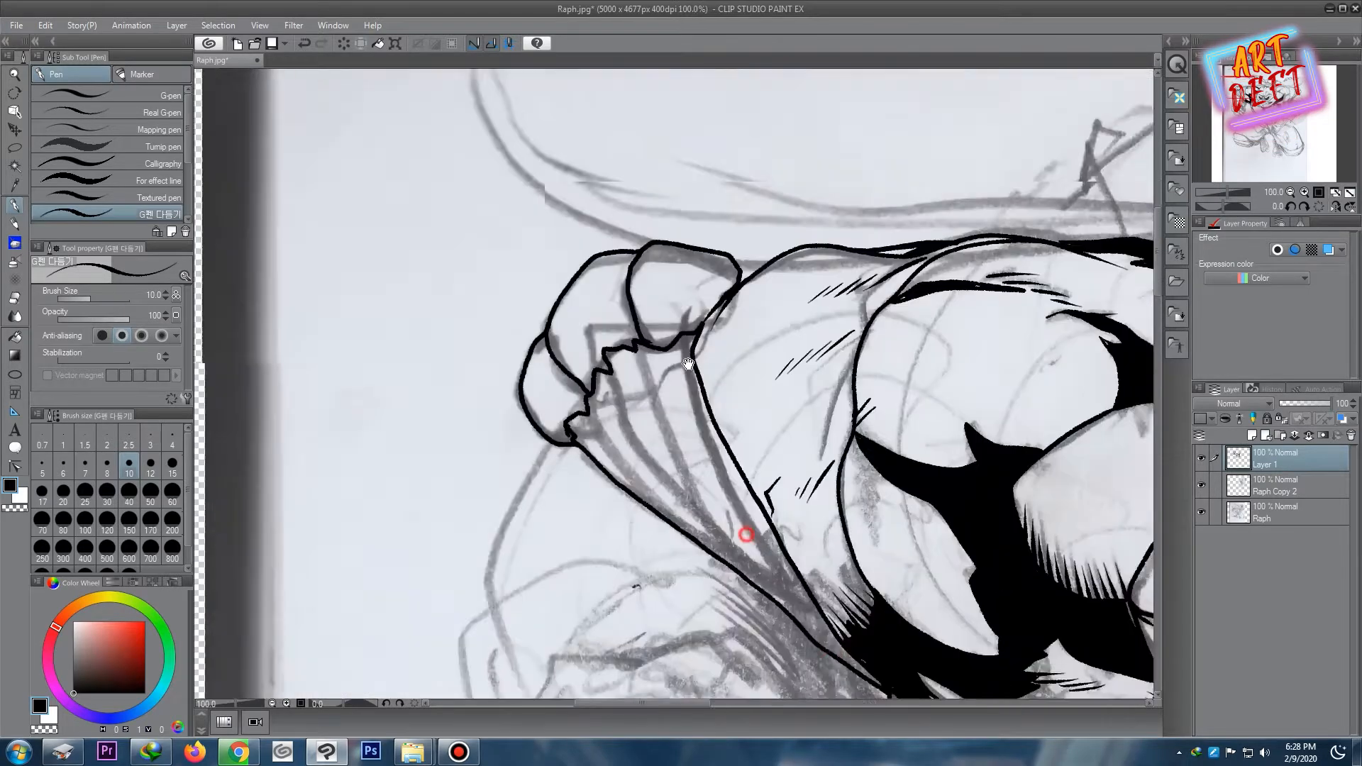
# - Draw the long fold lines running from the wrap's jagged edge down to its converging point
pyautogui.moveTo(689, 364); pyautogui.dragTo(557, 183)
pyautogui.moveTo(445, 214); pyautogui.dragTo(627, 376)
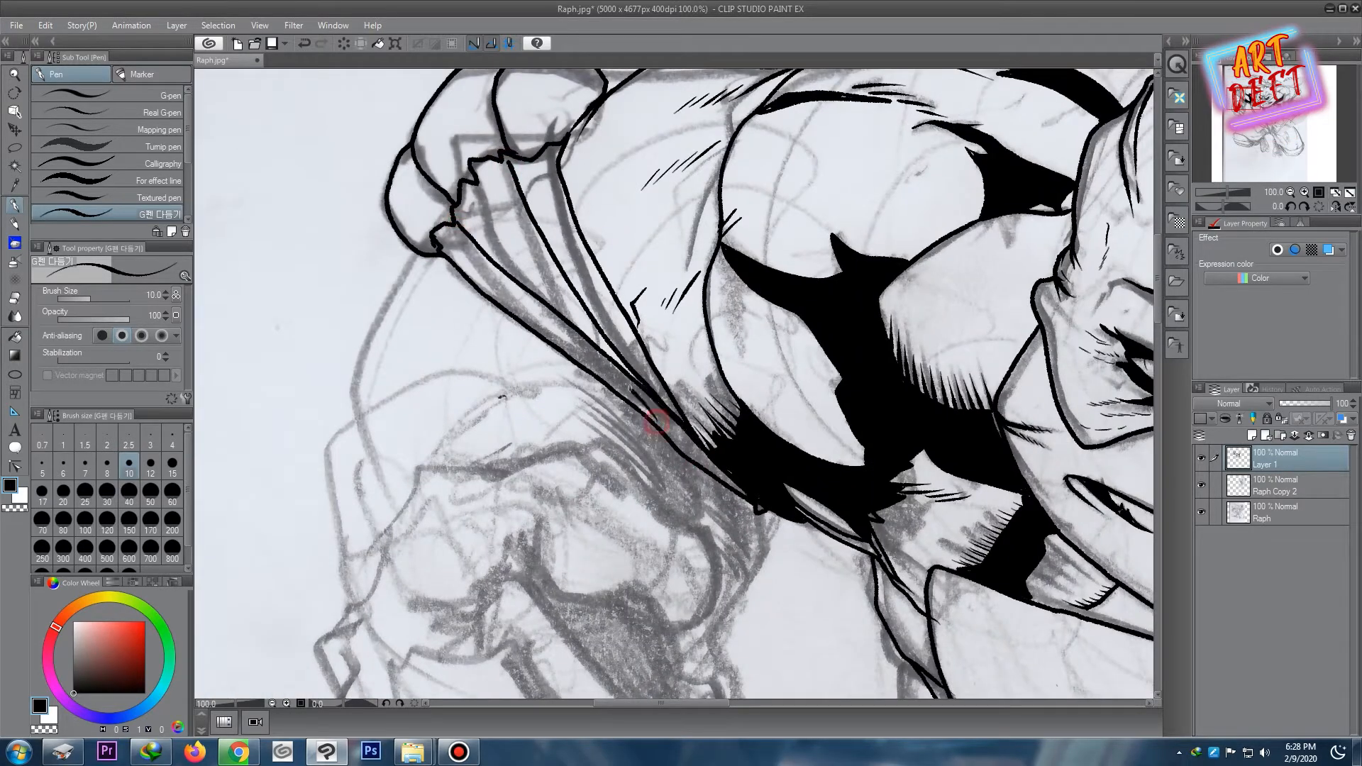
pyautogui.scroll(-4, 723, 393)
pyautogui.scroll(5, 724, 394)
# - Outline the shadow shapes inside the left elbow's rounded lobes and fill them with black
pyautogui.moveTo(649, 166)
pyautogui.mouseDown()
pyautogui.moveTo(603, 294)
pyautogui.moveTo(573, 305)
pyautogui.mouseUp()
pyautogui.moveTo(518, 172)
pyautogui.mouseDown()
pyautogui.moveTo(542, 223)
pyautogui.moveTo(490, 370)
pyautogui.mouseUp()
pyautogui.moveTo(413, 306); pyautogui.dragTo(448, 431)
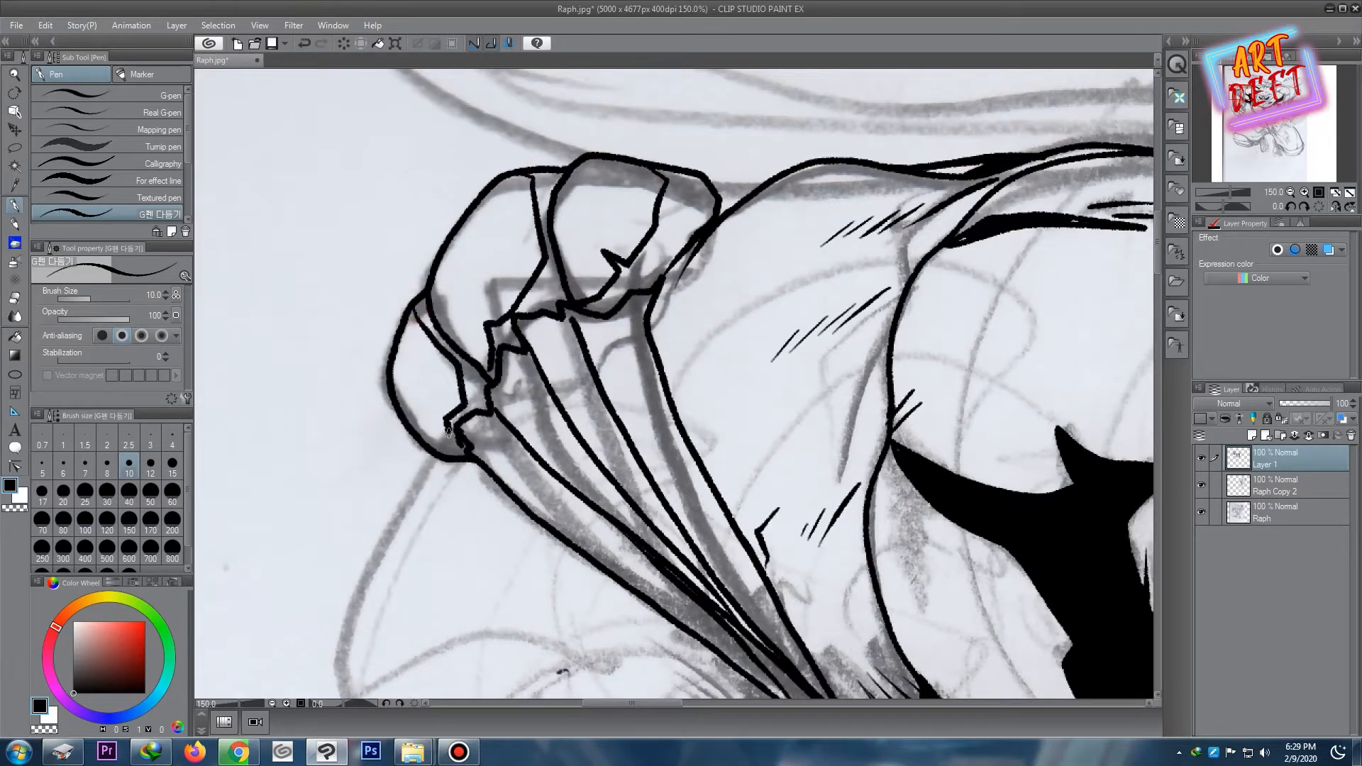
pyautogui.press('g')
pyautogui.click(465, 383)
pyautogui.click(543, 234)
pyautogui.click(505, 333)
pyautogui.click(653, 264)
pyautogui.scroll(-6, 667, 246)
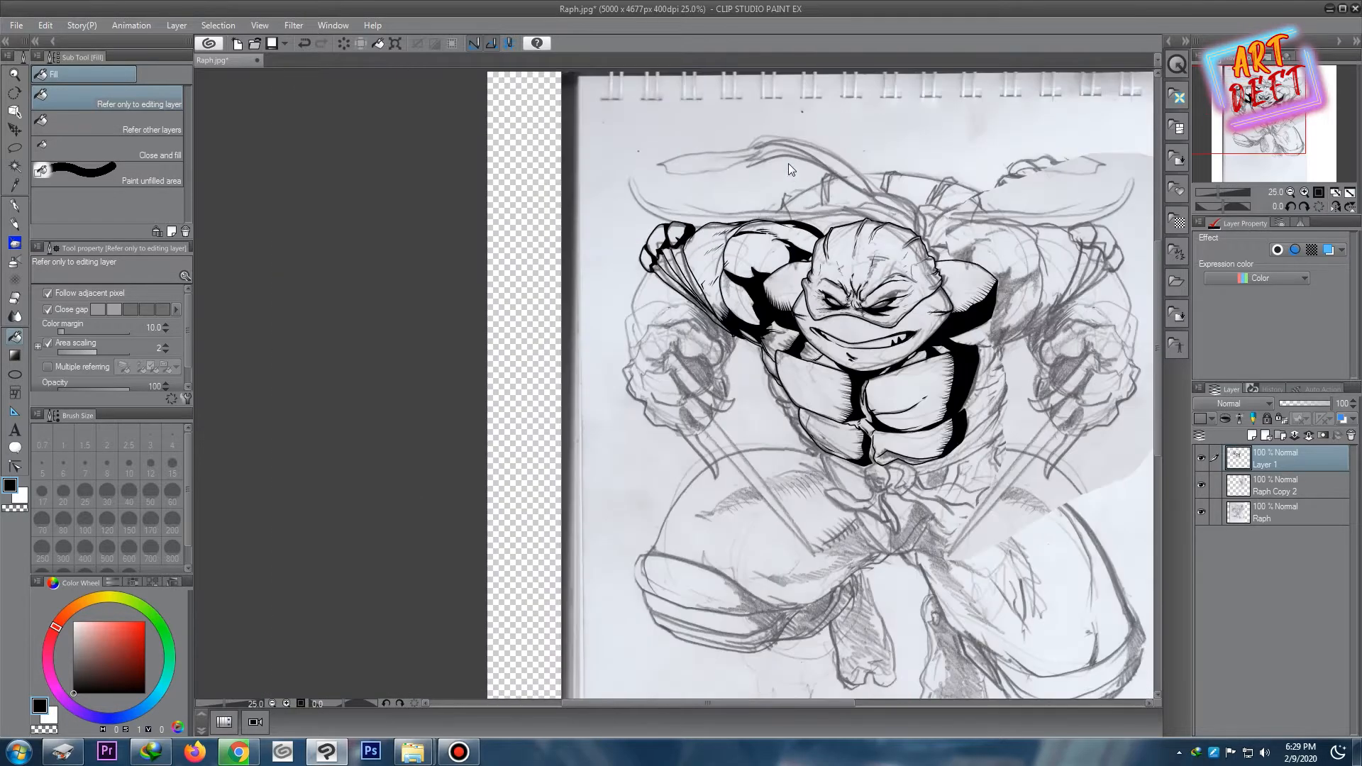
# - Outline the left forearm and the curved wrist edge above the fist
pyautogui.scroll(4, 789, 163)
pyautogui.press('p')
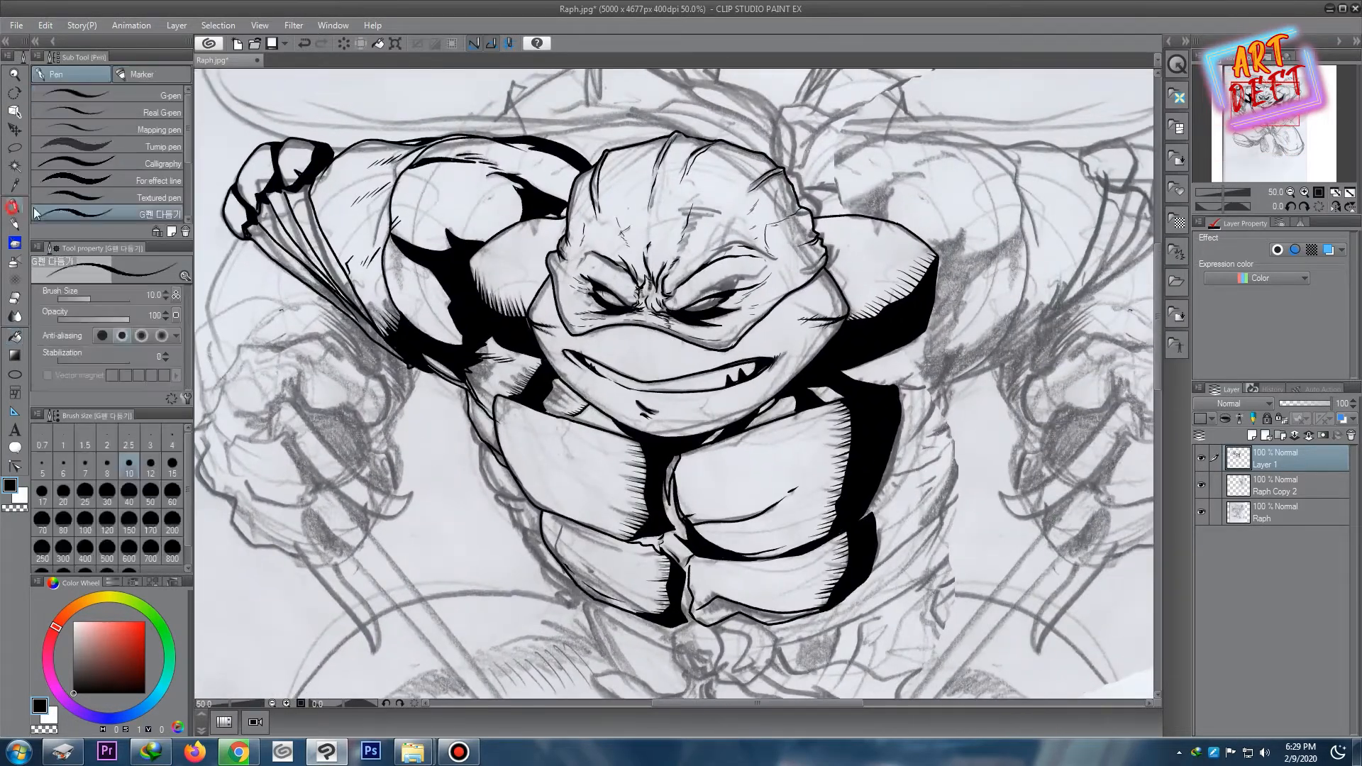
pyautogui.scroll(3, 522, 284)
pyautogui.moveTo(710, 346); pyautogui.dragTo(750, 348)
pyautogui.scroll(-5, 716, 346)
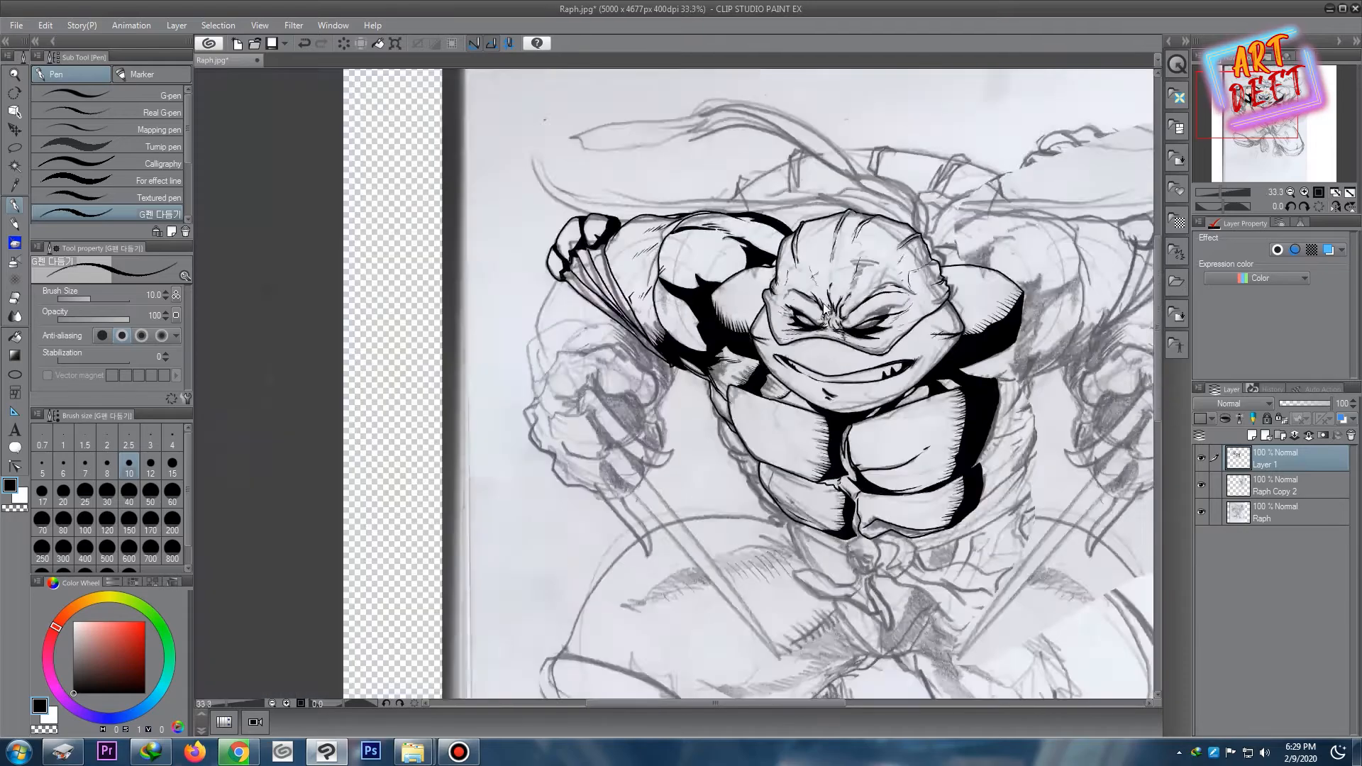
pyautogui.scroll(5, 900, 326)
pyautogui.scroll(-6, 876, 335)
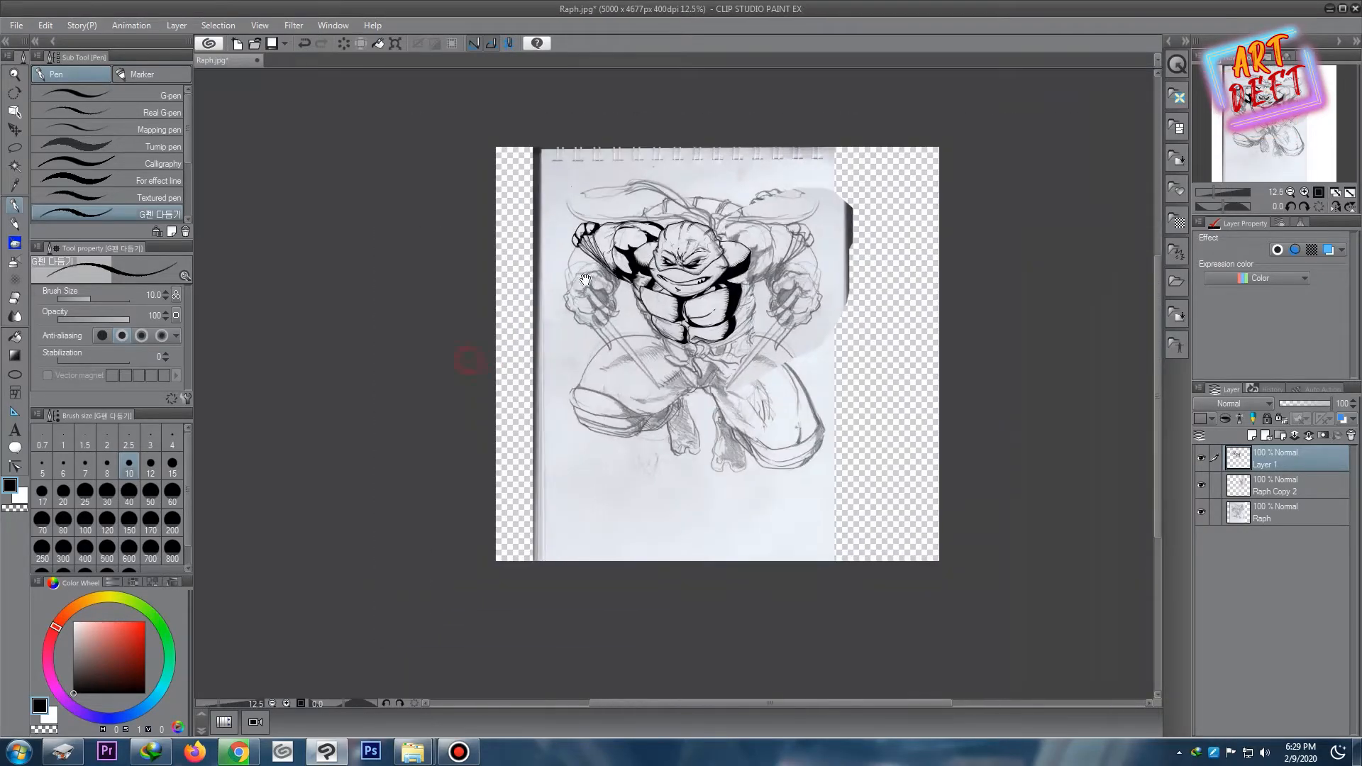
pyautogui.scroll(3, 465, 355)
pyautogui.moveTo(547, 190)
pyautogui.mouseDown()
pyautogui.moveTo(506, 266)
pyautogui.moveTo(518, 334)
pyautogui.mouseUp()
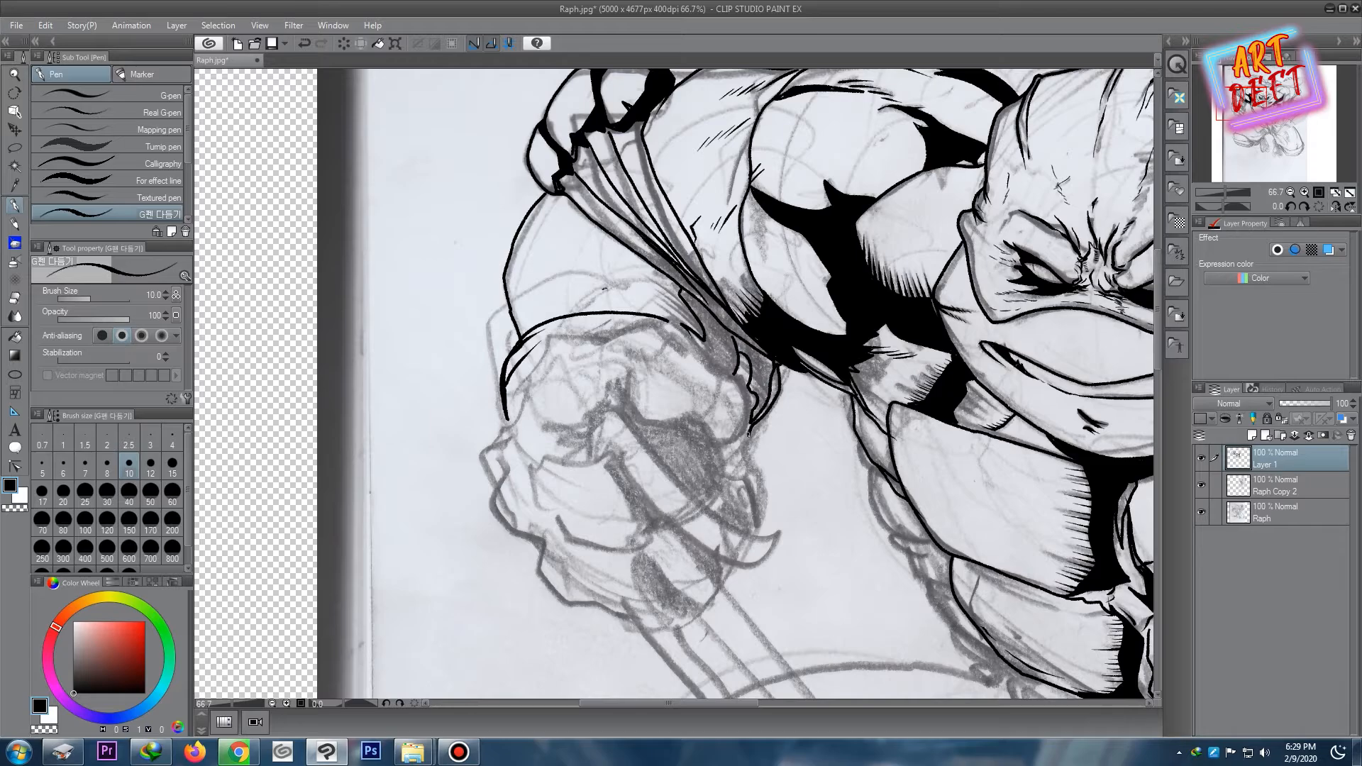
pyautogui.moveTo(751, 427); pyautogui.dragTo(734, 469)
# - Outline the upper finger of the left fist, its crease strokes and the folds beside the wrist
pyautogui.scroll(-3, 682, 333)
pyautogui.scroll(5, 710, 298)
pyautogui.moveTo(471, 394)
pyautogui.mouseDown()
pyautogui.moveTo(576, 379)
pyautogui.moveTo(507, 219)
pyautogui.mouseUp()
pyautogui.moveTo(526, 207); pyautogui.dragTo(494, 262)
pyautogui.moveTo(486, 279)
pyautogui.mouseDown()
pyautogui.moveTo(488, 371)
pyautogui.moveTo(418, 309)
pyautogui.mouseUp()
pyautogui.moveTo(471, 386)
pyautogui.mouseDown()
pyautogui.moveTo(429, 317)
pyautogui.moveTo(456, 303)
pyautogui.mouseUp()
pyautogui.moveTo(490, 399)
pyautogui.mouseDown()
pyautogui.moveTo(592, 426)
pyautogui.moveTo(656, 348)
pyautogui.mouseUp()
pyautogui.moveTo(525, 207)
pyautogui.mouseDown()
pyautogui.moveTo(586, 228)
pyautogui.moveTo(711, 314)
pyautogui.mouseUp()
pyautogui.moveTo(716, 313)
pyautogui.mouseDown()
pyautogui.moveTo(745, 341)
pyautogui.moveTo(724, 473)
pyautogui.mouseUp()
pyautogui.scroll(-4, 713, 442)
pyautogui.scroll(3, 722, 421)
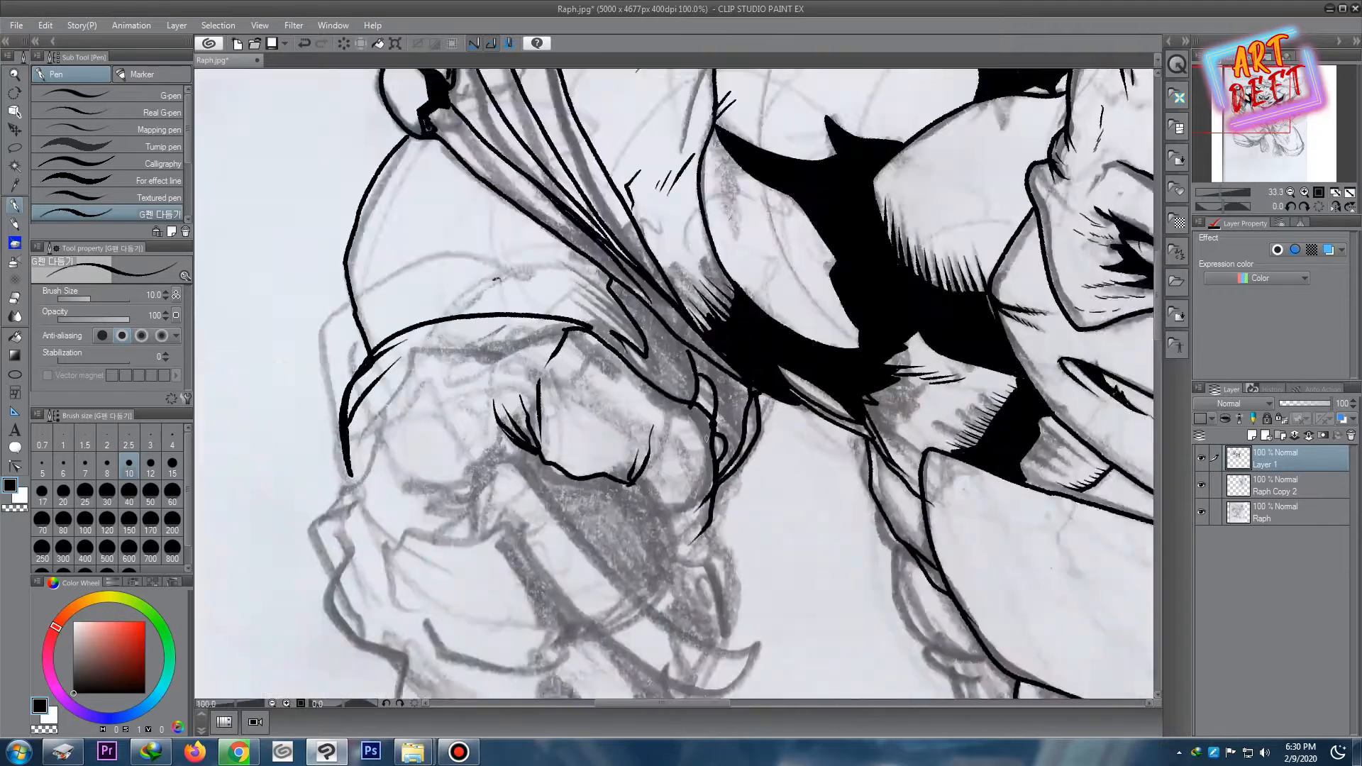
# - Add tapered crease strokes around the knuckles and between the upper fingers of the left fist
pyautogui.scroll(1, 722, 421)
pyautogui.moveTo(722, 421); pyautogui.dragTo(637, 195)
pyautogui.moveTo(623, 289); pyautogui.dragTo(564, 330)
pyautogui.moveTo(624, 310)
pyautogui.mouseDown()
pyautogui.moveTo(622, 353)
pyautogui.moveTo(547, 384)
pyautogui.mouseUp()
pyautogui.scroll(-3, 516, 348)
pyautogui.scroll(3, 451, 305)
pyautogui.moveTo(455, 254); pyautogui.dragTo(292, 320)
pyautogui.moveTo(409, 299)
pyautogui.mouseDown()
pyautogui.moveTo(293, 331)
pyautogui.moveTo(337, 353)
pyautogui.mouseUp()
pyautogui.moveTo(403, 325); pyautogui.dragTo(347, 362)
pyautogui.scroll(-1, 430, 296)
# - Outline the sai's curved prong across the left fist and the shadow shapes on both sides of it
pyautogui.moveTo(418, 302); pyautogui.dragTo(410, 332)
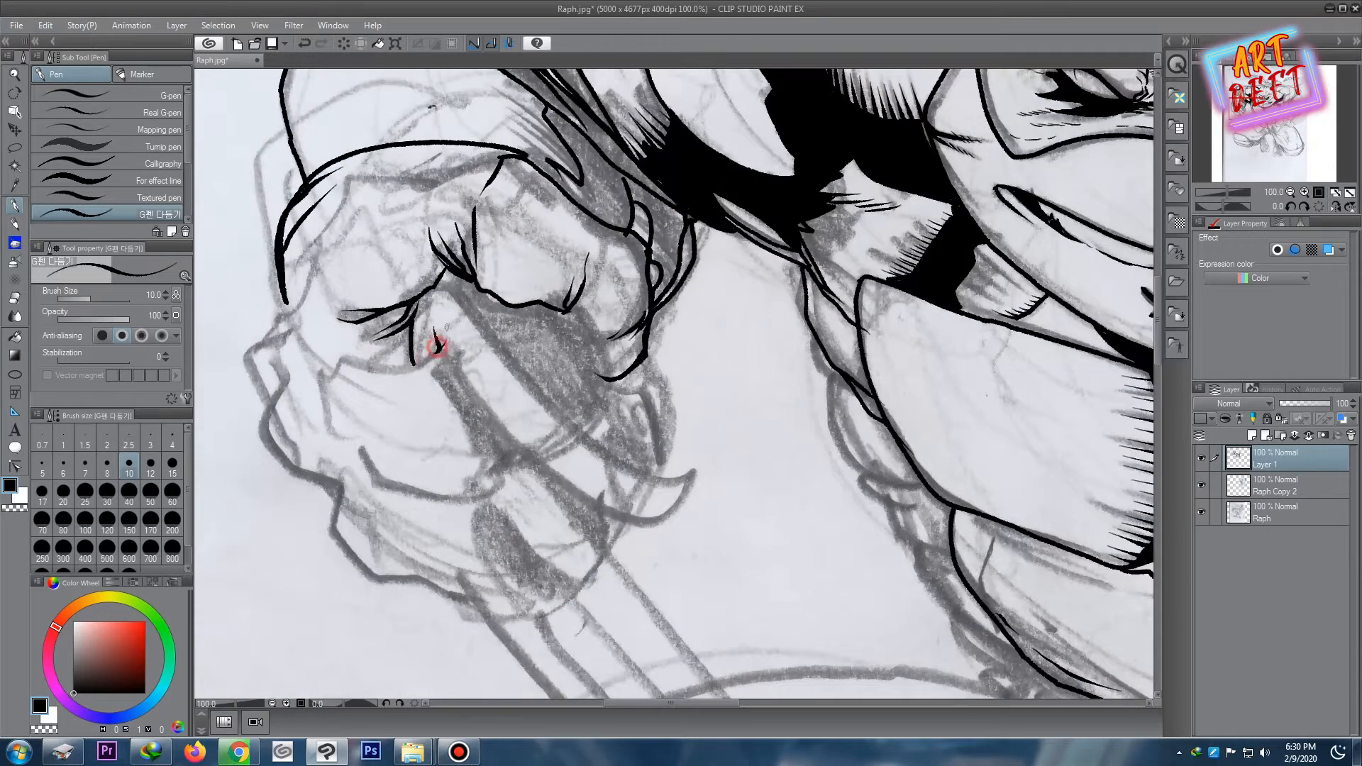
pyautogui.moveTo(466, 298); pyautogui.dragTo(580, 429)
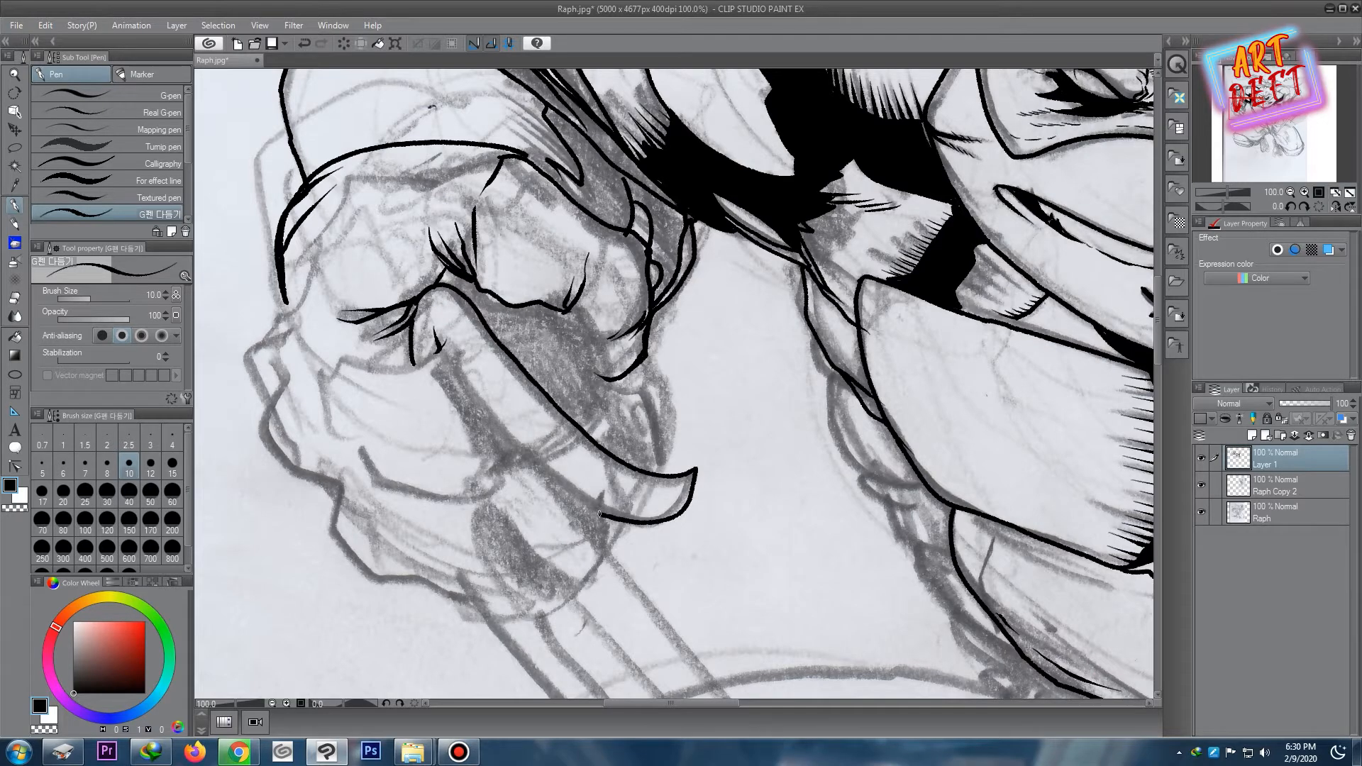
pyautogui.scroll(-4, 455, 373)
pyautogui.scroll(4, 538, 389)
pyautogui.moveTo(538, 389); pyautogui.dragTo(570, 265)
pyautogui.moveTo(426, 344); pyautogui.dragTo(514, 437)
pyautogui.moveTo(514, 270); pyautogui.dragTo(587, 391)
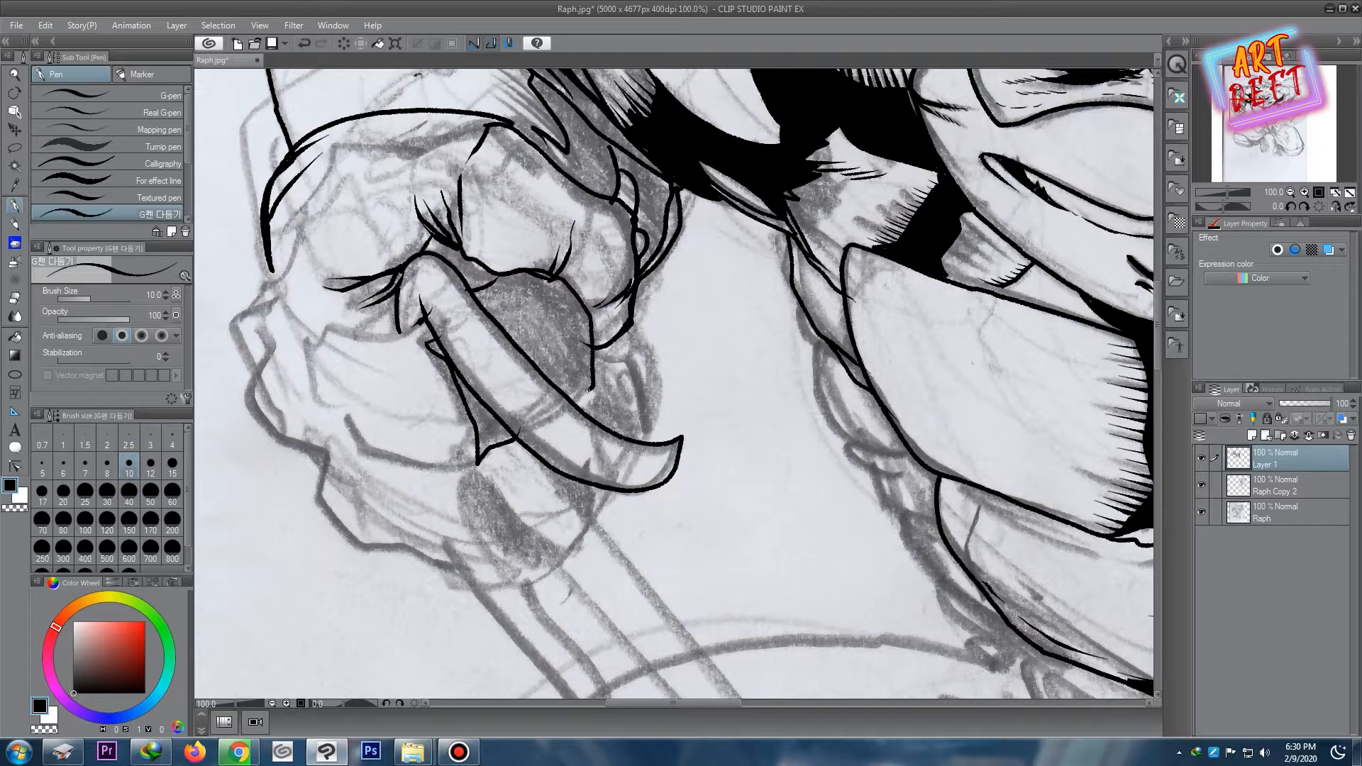
# - Outline the fingertip behind the curved prong and add crease and shadow strokes on the lower fingers
pyautogui.press('e')
pyautogui.click(14, 206)
pyautogui.moveTo(411, 370); pyautogui.dragTo(457, 463)
pyautogui.moveTo(445, 397); pyautogui.dragTo(462, 460)
pyautogui.moveTo(479, 496); pyautogui.dragTo(515, 557)
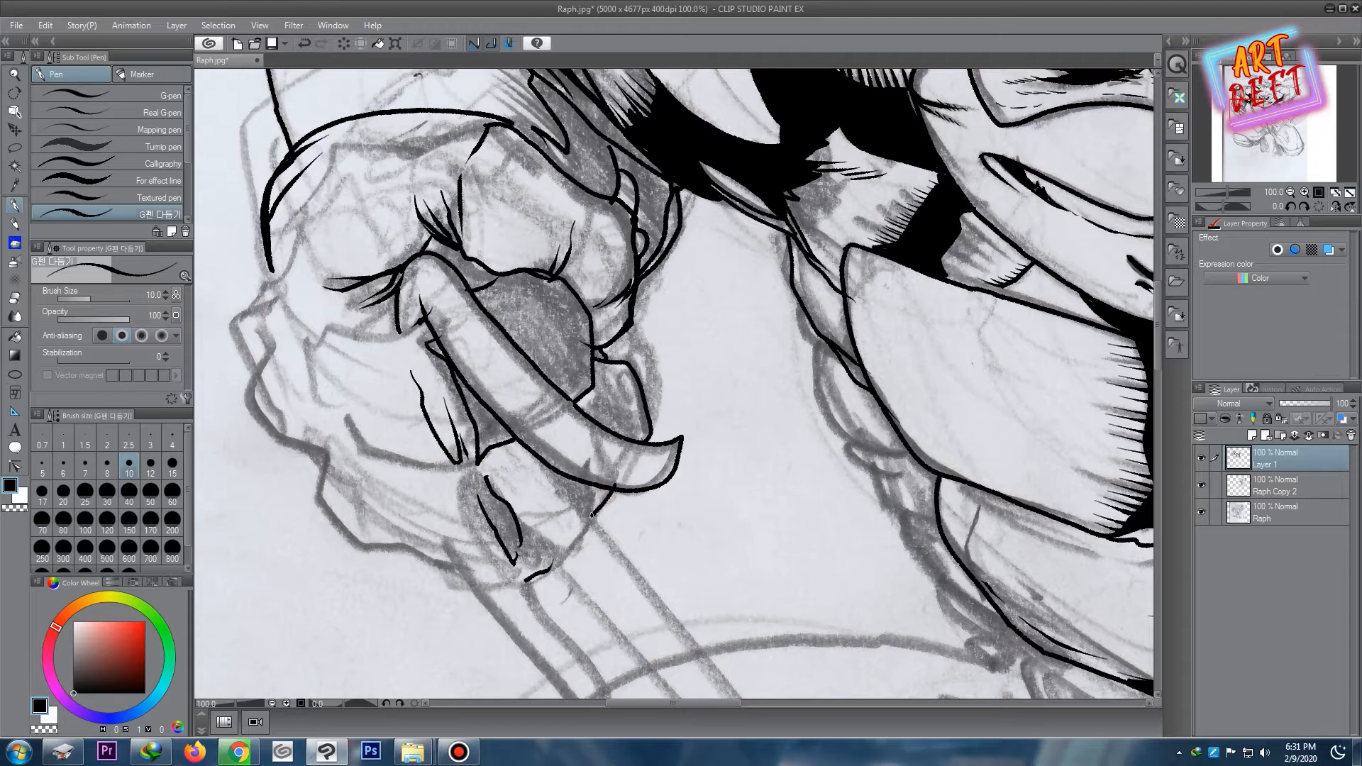
# - Draw the two straight edges of the left sai's blade from the fist to its point
pyautogui.scroll(-6, 660, 410)
pyautogui.scroll(5, 661, 365)
pyautogui.moveTo(587, 667)
pyautogui.mouseDown()
pyautogui.moveTo(583, 270)
pyautogui.moveTo(906, 646)
pyautogui.mouseUp()
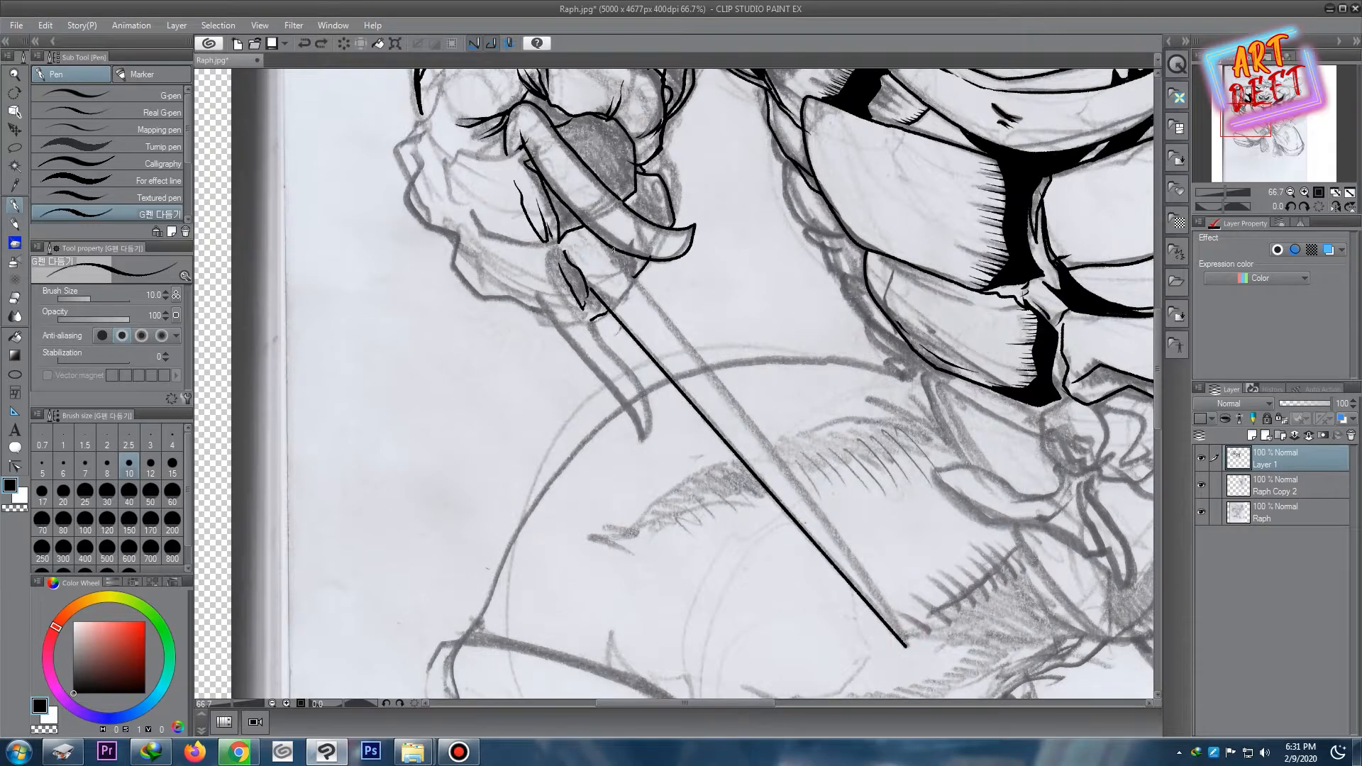
pyautogui.moveTo(630, 272); pyautogui.dragTo(910, 639)
pyautogui.hotkey('ctrl', 'z')
pyautogui.moveTo(631, 271); pyautogui.dragTo(906, 645)
pyautogui.scroll(-3, 694, 281)
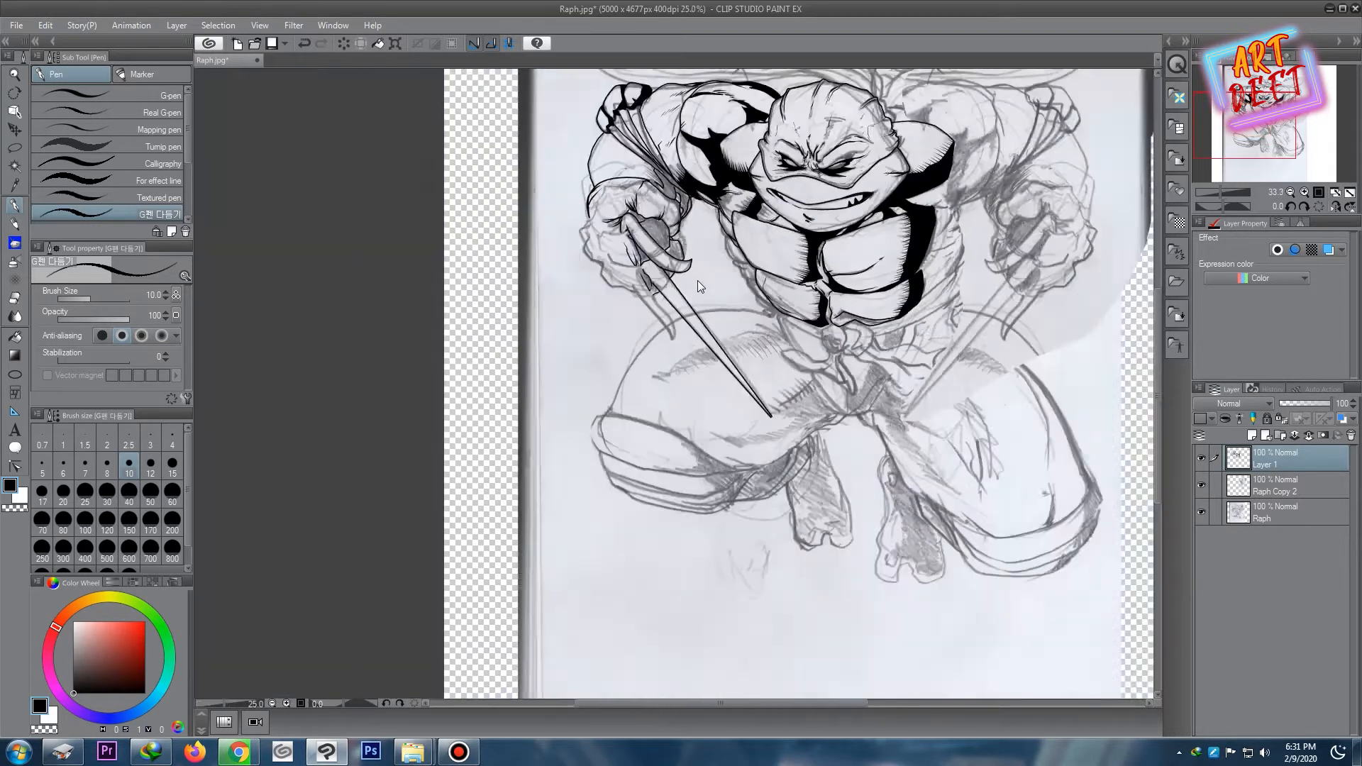
# - Outline the outer edge of the left fist's middle fingers and add short crease strokes inside them
pyautogui.scroll(6, 696, 280)
pyautogui.scroll(-5, 677, 341)
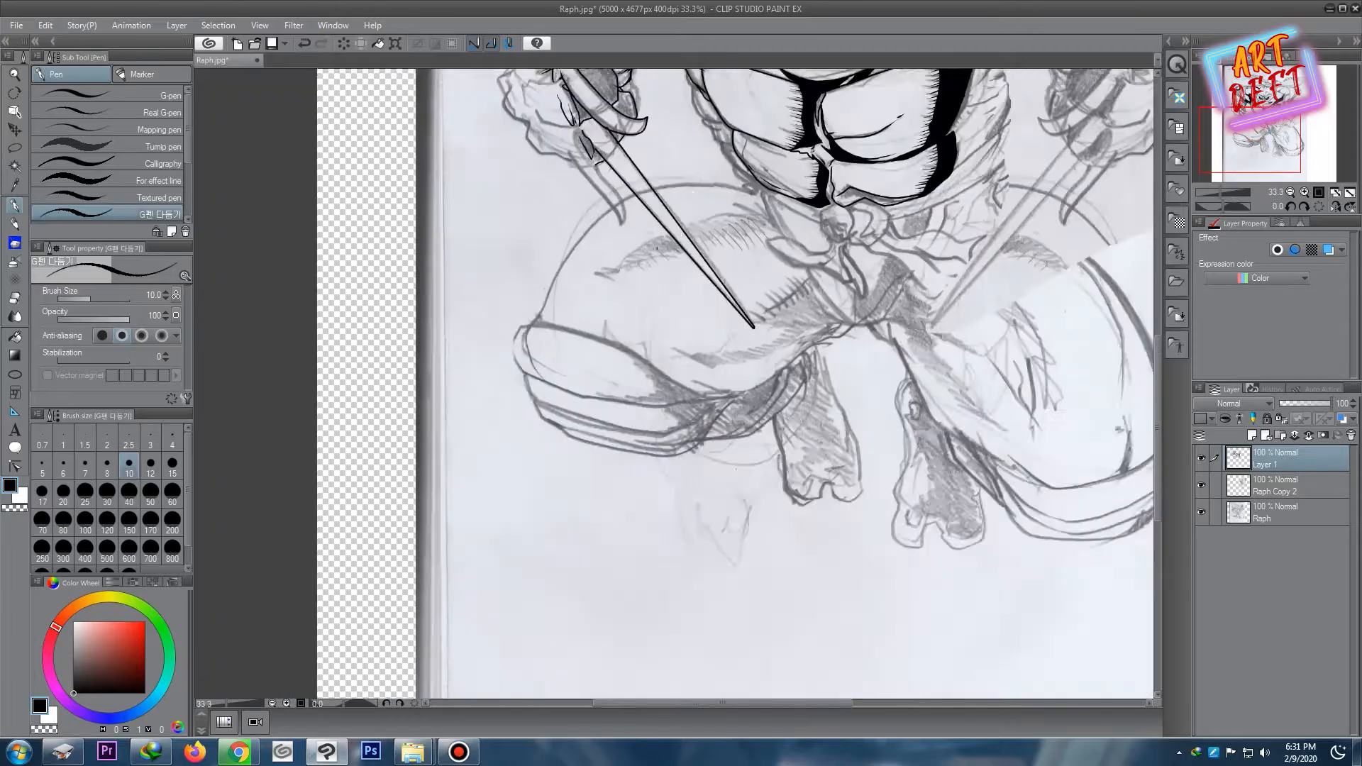
pyautogui.moveTo(790, 207); pyautogui.dragTo(875, 504)
pyautogui.scroll(-3, 605, 331)
pyautogui.scroll(5, 619, 361)
pyautogui.scroll(2, 454, 248)
pyautogui.moveTo(485, 257)
pyautogui.mouseDown()
pyautogui.moveTo(449, 458)
pyautogui.moveTo(614, 518)
pyautogui.mouseUp()
pyautogui.moveTo(543, 460); pyautogui.dragTo(560, 499)
pyautogui.moveTo(473, 320); pyautogui.dragTo(482, 379)
pyautogui.moveTo(489, 355); pyautogui.dragTo(475, 404)
pyautogui.moveTo(533, 349); pyautogui.dragTo(540, 413)
pyautogui.moveTo(576, 350); pyautogui.dragTo(547, 375)
pyautogui.moveTo(534, 325); pyautogui.dragTo(667, 358)
pyautogui.moveTo(629, 360); pyautogui.dragTo(709, 334)
pyautogui.moveTo(570, 318); pyautogui.dragTo(662, 357)
# - Outline the lowest finger of the left fist down to the base of the sai's blade
pyautogui.scroll(-3, 617, 399)
pyautogui.scroll(3, 645, 454)
pyautogui.moveTo(524, 360); pyautogui.dragTo(589, 416)
pyautogui.moveTo(590, 417); pyautogui.dragTo(552, 366)
pyautogui.moveTo(556, 407)
pyautogui.mouseDown()
pyautogui.moveTo(609, 426)
pyautogui.moveTo(748, 408)
pyautogui.mouseUp()
pyautogui.moveTo(710, 440)
pyautogui.mouseDown()
pyautogui.moveTo(720, 436)
pyautogui.moveTo(588, 268)
pyautogui.mouseUp()
pyautogui.moveTo(386, 248); pyautogui.dragTo(388, 330)
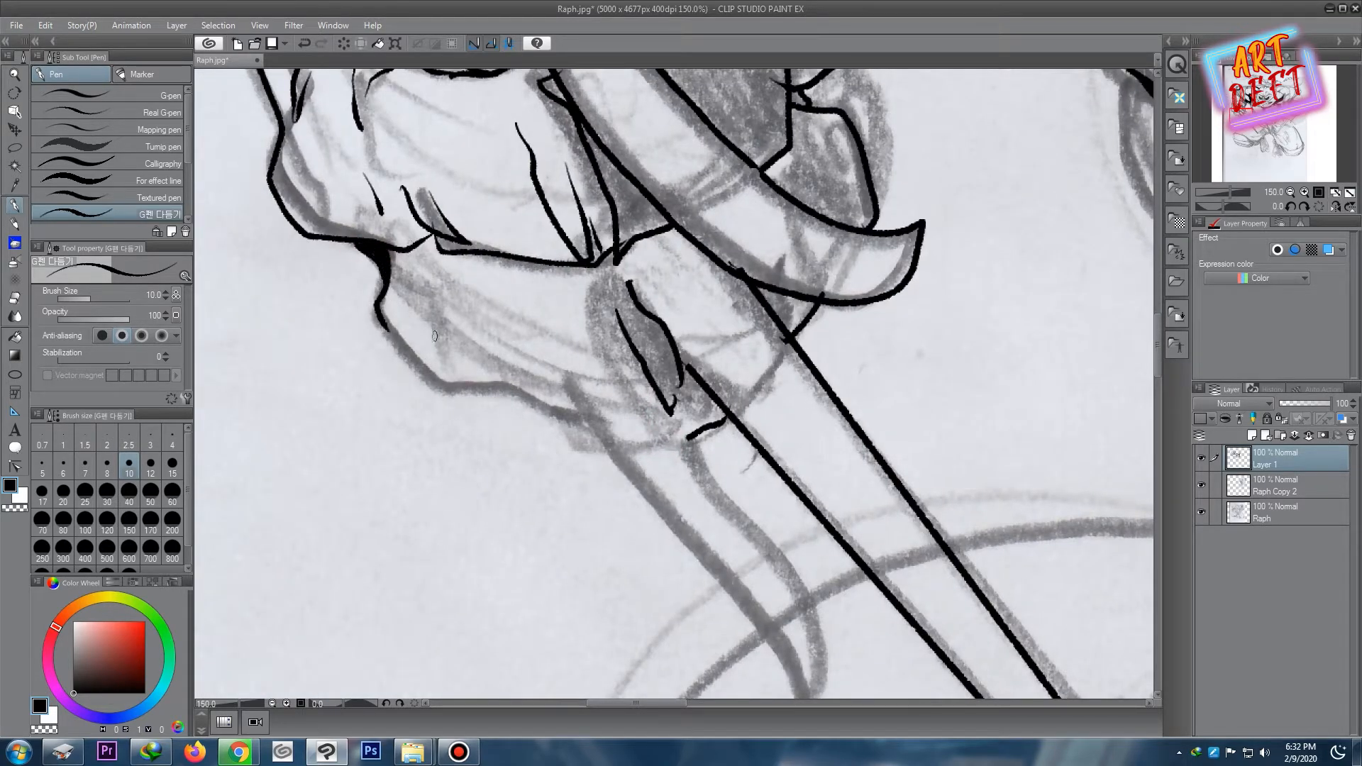
pyautogui.moveTo(397, 337)
pyautogui.mouseDown()
pyautogui.moveTo(513, 391)
pyautogui.moveTo(692, 430)
pyautogui.moveTo(724, 415)
pyautogui.mouseUp()
pyautogui.moveTo(628, 282)
pyautogui.mouseDown()
pyautogui.moveTo(624, 320)
pyautogui.moveTo(728, 411)
pyautogui.mouseUp()
# - Enlarge the pen to size 17, add creases on the lowest finger and black in the shadow beside the blade
pyautogui.press(']')
pyautogui.press(']')
pyautogui.moveTo(565, 302); pyautogui.dragTo(614, 413)
pyautogui.moveTo(571, 366); pyautogui.dragTo(605, 410)
pyautogui.press(']')
pyautogui.moveTo(630, 303); pyautogui.dragTo(670, 406)
pyautogui.moveTo(679, 387); pyautogui.dragTo(635, 325)
pyautogui.moveTo(679, 370); pyautogui.dragTo(711, 408)
pyautogui.moveTo(660, 346); pyautogui.dragTo(678, 386)
# - Close off the shadow shapes behind the curved prong's tip and fill them with black
pyautogui.scroll(-4, 767, 309)
pyautogui.scroll(3, 777, 296)
pyautogui.moveTo(769, 204); pyautogui.dragTo(757, 242)
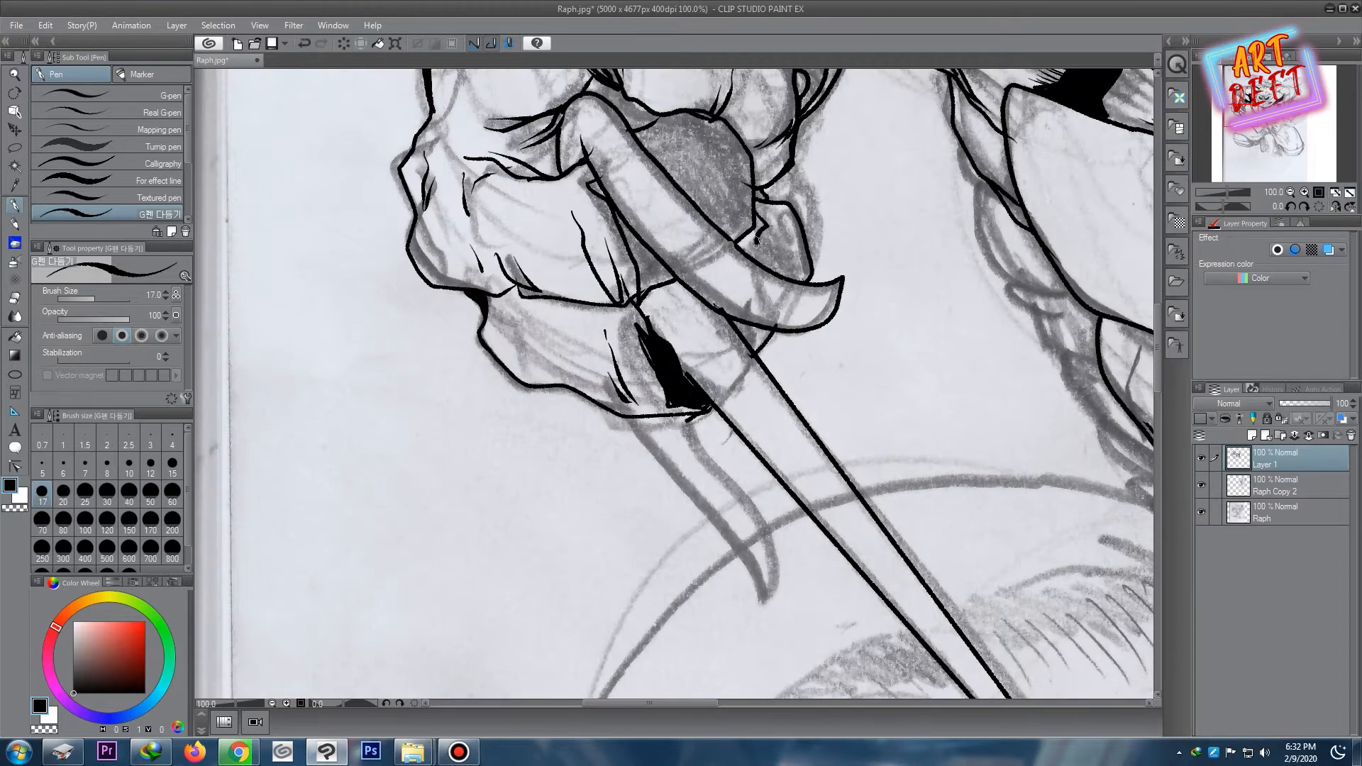
pyautogui.moveTo(765, 328); pyautogui.dragTo(749, 347)
pyautogui.press('g')
pyautogui.click(744, 329)
pyautogui.click(773, 247)
# - Thicken the creases between the upper knuckles and draw highlight contours inside the palm shadow
pyautogui.moveTo(695, 159); pyautogui.dragTo(615, 312)
pyautogui.click(15, 206)
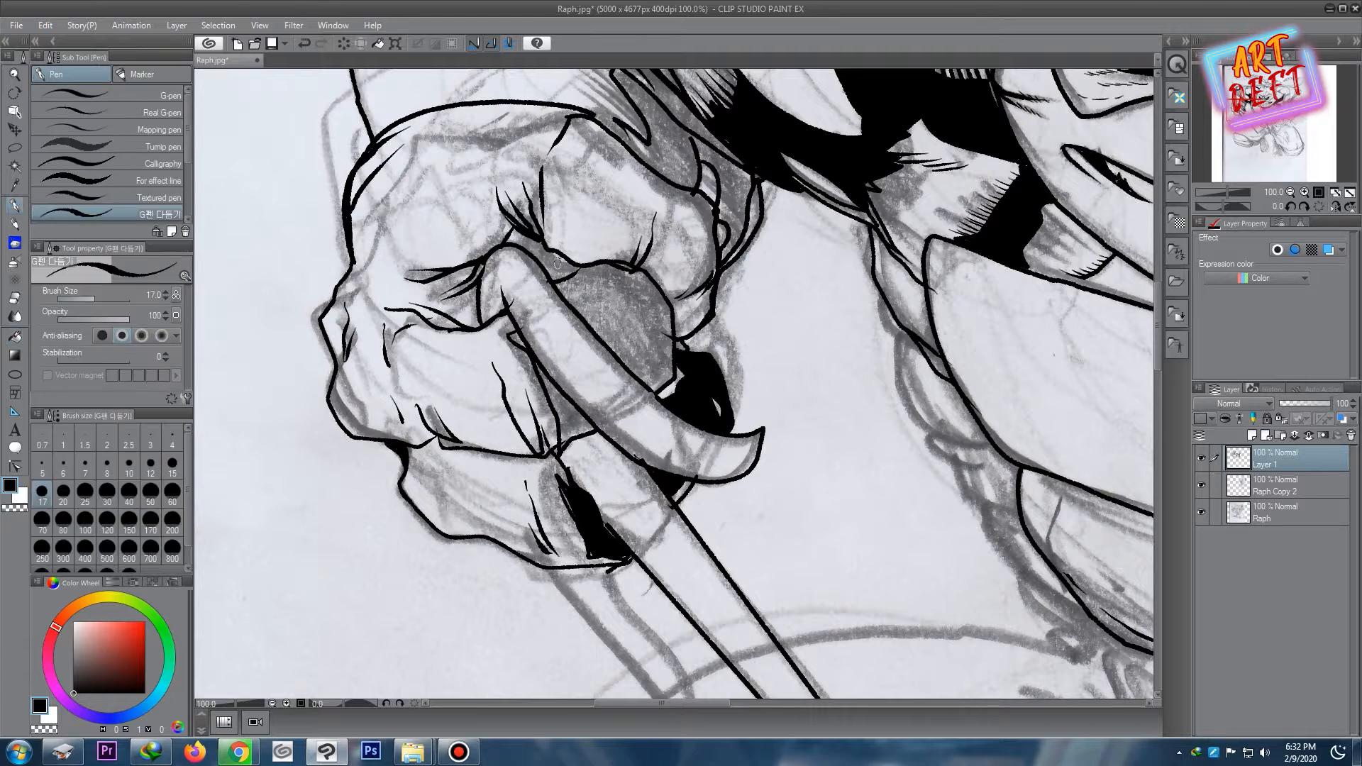
pyautogui.moveTo(554, 253); pyautogui.dragTo(535, 253)
pyautogui.moveTo(607, 281)
pyautogui.mouseDown()
pyautogui.moveTo(658, 356)
pyautogui.moveTo(646, 386)
pyautogui.mouseUp()
pyautogui.moveTo(632, 273)
pyautogui.mouseDown()
pyautogui.moveTo(668, 336)
pyautogui.moveTo(665, 378)
pyautogui.mouseUp()
pyautogui.moveTo(675, 191)
pyautogui.mouseDown()
pyautogui.moveTo(657, 242)
pyautogui.moveTo(690, 279)
pyautogui.moveTo(668, 285)
pyautogui.mouseUp()
pyautogui.moveTo(570, 160); pyautogui.dragTo(543, 242)
pyautogui.moveTo(499, 148); pyautogui.dragTo(541, 240)
# - Fill the palm and finger shadows on both sides of the sai's curved prong with black
pyautogui.press('g')
pyautogui.click(621, 315)
pyautogui.click(566, 405)
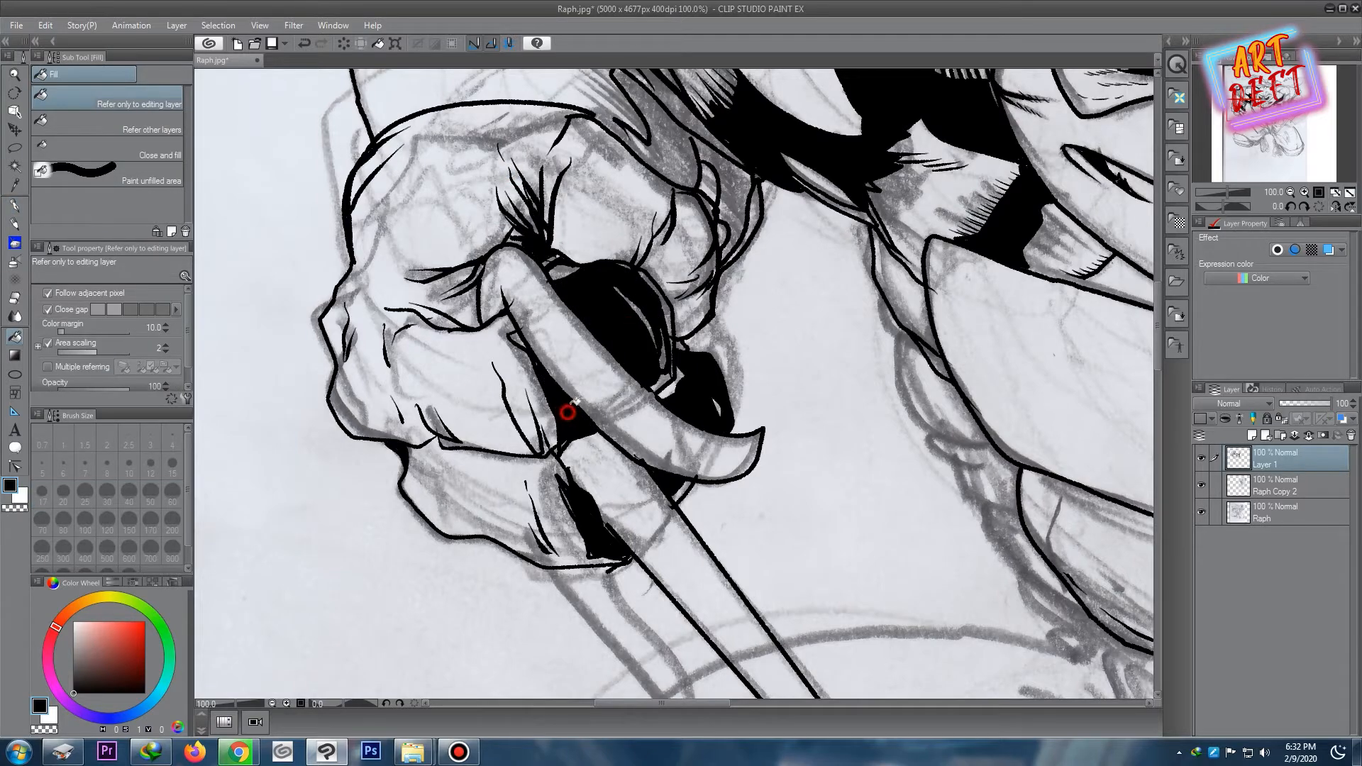
# - Fill the shadow between the fist and the forearm straps with black
pyautogui.scroll(-3, 676, 298)
pyautogui.scroll(-3, 675, 298)
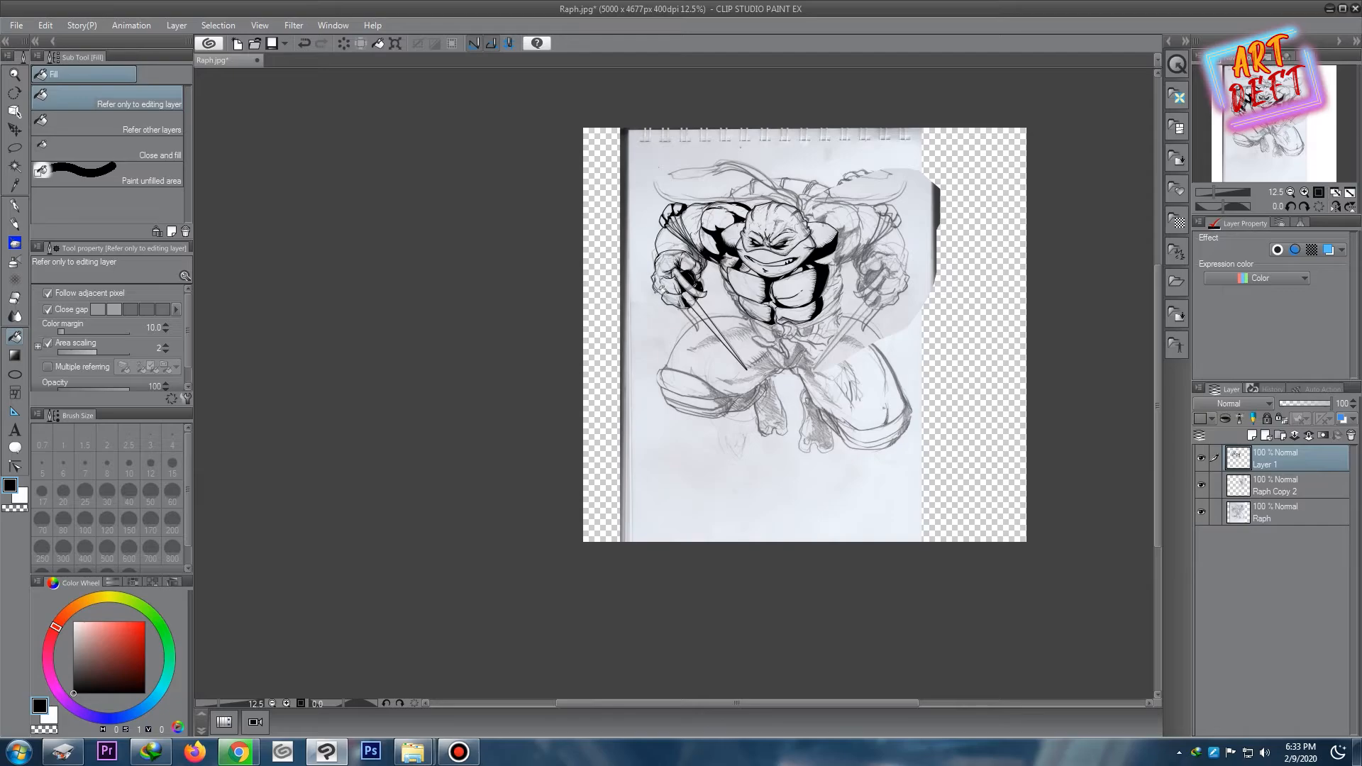
pyautogui.scroll(6, 678, 283)
pyautogui.scroll(-2, 678, 277)
pyautogui.scroll(3, 714, 248)
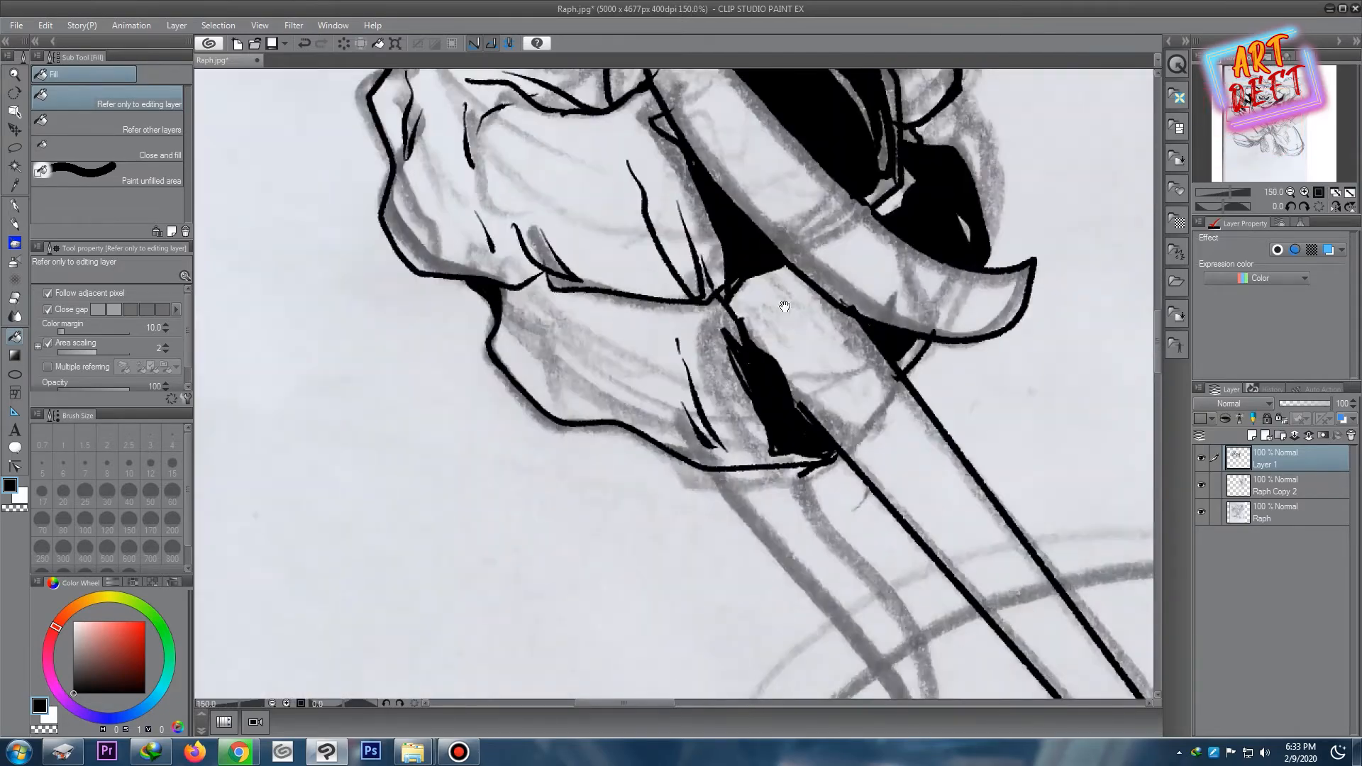
pyautogui.moveTo(781, 135); pyautogui.dragTo(548, 631)
pyautogui.press('p')
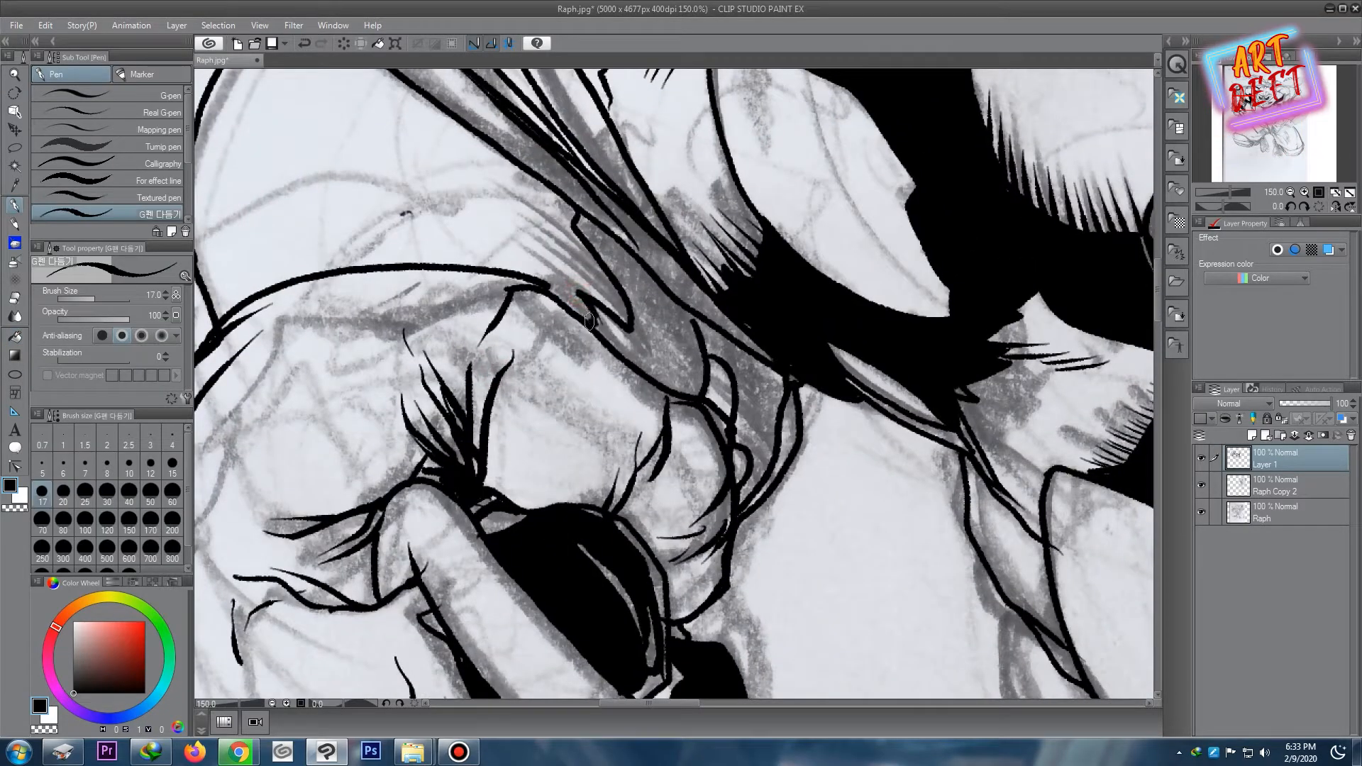
pyautogui.press('g')
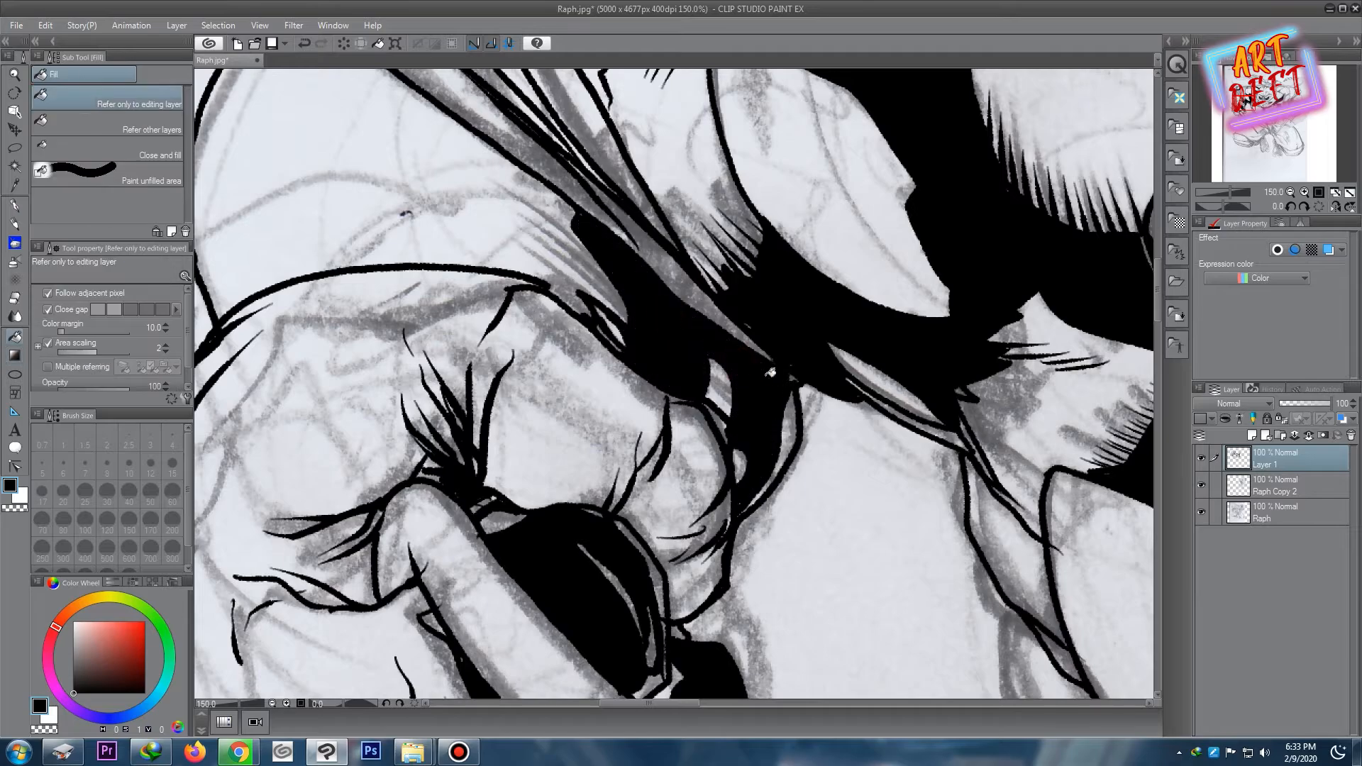
# - Feather the edge of the new forearm shadow with tapered hatching strokes along the straps, using pen size 8
pyautogui.scroll(-4, 788, 355)
pyautogui.scroll(-1, 787, 355)
pyautogui.moveTo(722, 292); pyautogui.dragTo(533, 341)
pyautogui.click(17, 213)
pyautogui.scroll(8, 630, 317)
pyautogui.moveTo(573, 295); pyautogui.dragTo(522, 308)
pyautogui.moveTo(579, 299); pyautogui.dragTo(501, 329)
pyautogui.moveTo(585, 307); pyautogui.dragTo(500, 340)
pyautogui.moveTo(592, 312)
pyautogui.mouseDown()
pyautogui.moveTo(489, 355)
pyautogui.moveTo(477, 379)
pyautogui.mouseUp()
pyautogui.moveTo(710, 300); pyautogui.dragTo(395, 465)
pyautogui.moveTo(836, 277); pyautogui.dragTo(568, 433)
pyautogui.moveTo(894, 302); pyautogui.dragTo(589, 462)
pyautogui.moveTo(816, 369); pyautogui.dragTo(631, 443)
pyautogui.scroll(-2, 754, 384)
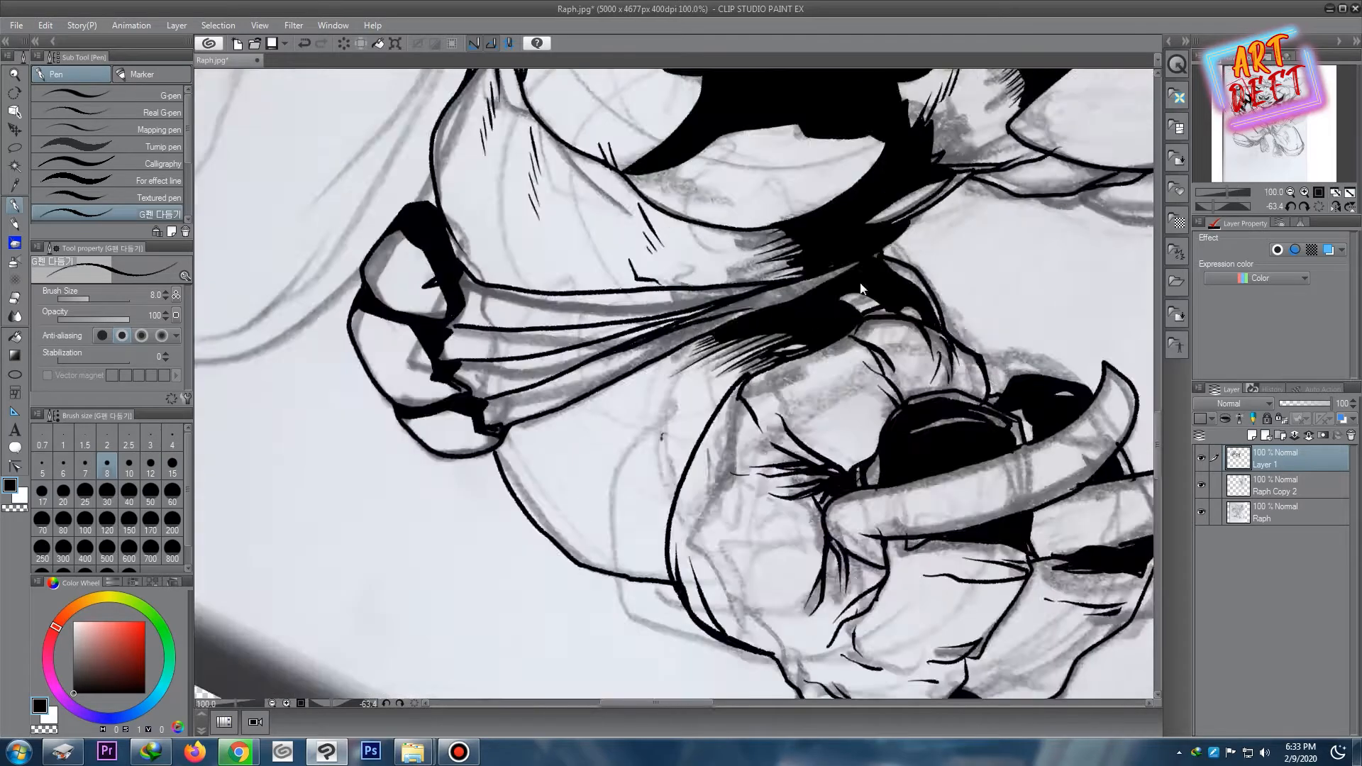
# - Add short hatching strokes around the inked fist holding the sai
pyautogui.moveTo(890, 303); pyautogui.dragTo(855, 339)
pyautogui.scroll(-3, 956, 319)
pyautogui.scroll(1, 955, 321)
pyautogui.scroll(-1, 887, 382)
pyautogui.scroll(1, 887, 381)
pyautogui.moveTo(1086, 674)
pyautogui.mouseDown()
pyautogui.moveTo(956, 514)
pyautogui.moveTo(785, 486)
pyautogui.mouseUp()
pyautogui.scroll(1, 699, 365)
pyautogui.moveTo(702, 353); pyautogui.dragTo(696, 369)
pyautogui.moveTo(726, 355)
pyautogui.mouseDown()
pyautogui.moveTo(719, 370)
pyautogui.moveTo(748, 368)
pyautogui.mouseUp()
pyautogui.moveTo(777, 357)
pyautogui.mouseDown()
pyautogui.moveTo(772, 370)
pyautogui.moveTo(791, 373)
pyautogui.mouseUp()
pyautogui.moveTo(812, 366)
pyautogui.mouseDown()
pyautogui.moveTo(807, 376)
pyautogui.moveTo(871, 405)
pyautogui.mouseUp()
pyautogui.moveTo(890, 397)
pyautogui.mouseDown()
pyautogui.moveTo(886, 409)
pyautogui.moveTo(910, 410)
pyautogui.mouseUp()
pyautogui.moveTo(925, 398); pyautogui.dragTo(921, 411)
pyautogui.moveTo(935, 398); pyautogui.dragTo(932, 411)
pyautogui.moveTo(946, 397); pyautogui.dragTo(953, 410)
pyautogui.moveTo(967, 397); pyautogui.dragTo(964, 409)
pyautogui.moveTo(978, 395); pyautogui.dragTo(973, 408)
pyautogui.moveTo(988, 394); pyautogui.dragTo(983, 407)
pyautogui.scroll(-5, 815, 407)
pyautogui.moveTo(660, 335); pyautogui.dragTo(745, 362)
pyautogui.scroll(-4, 923, 387)
pyautogui.scroll(5, 922, 386)
pyautogui.scroll(-2, 922, 387)
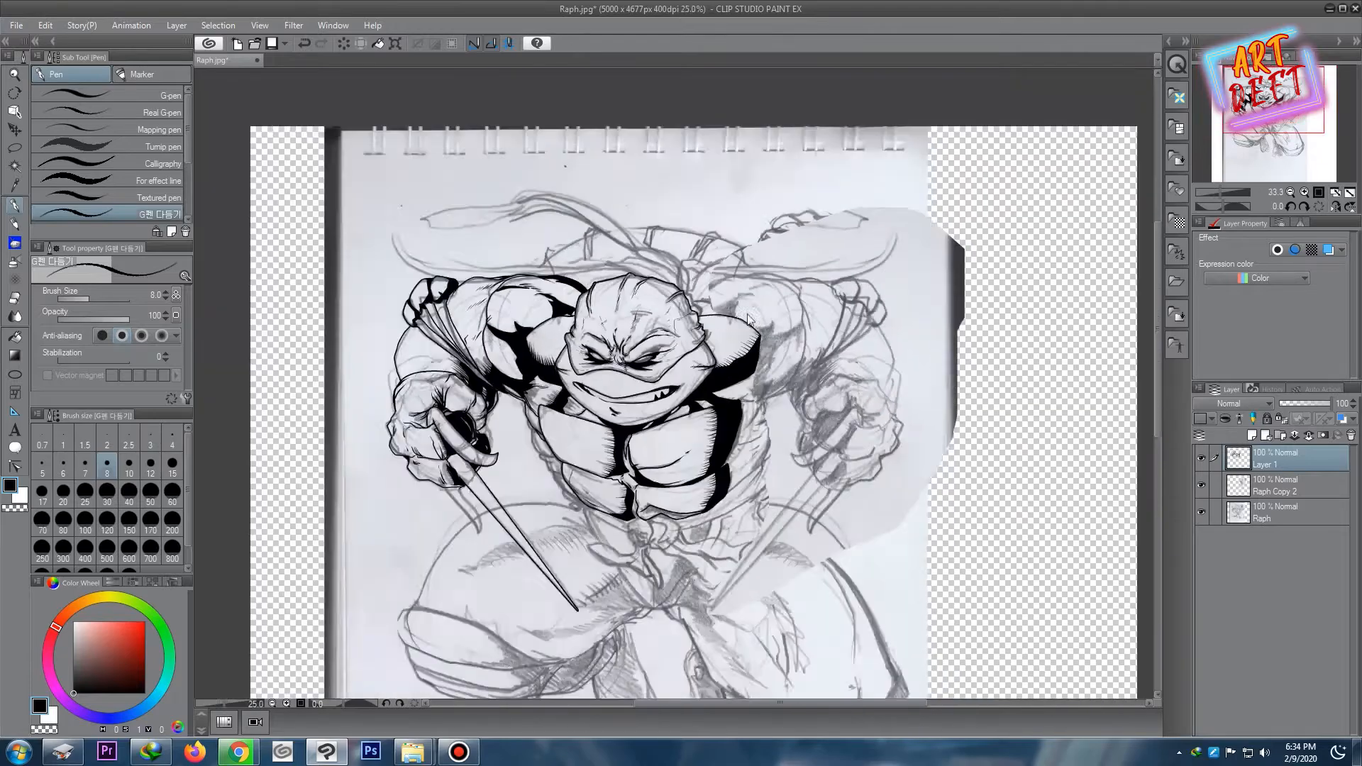
# - Outline the opposite shoulder and upper arm and draw the boundaries of their shadow and highlight shapes
pyautogui.scroll(2, 922, 386)
pyautogui.moveTo(922, 387); pyautogui.dragTo(1026, 342)
pyautogui.scroll(-1, 745, 261)
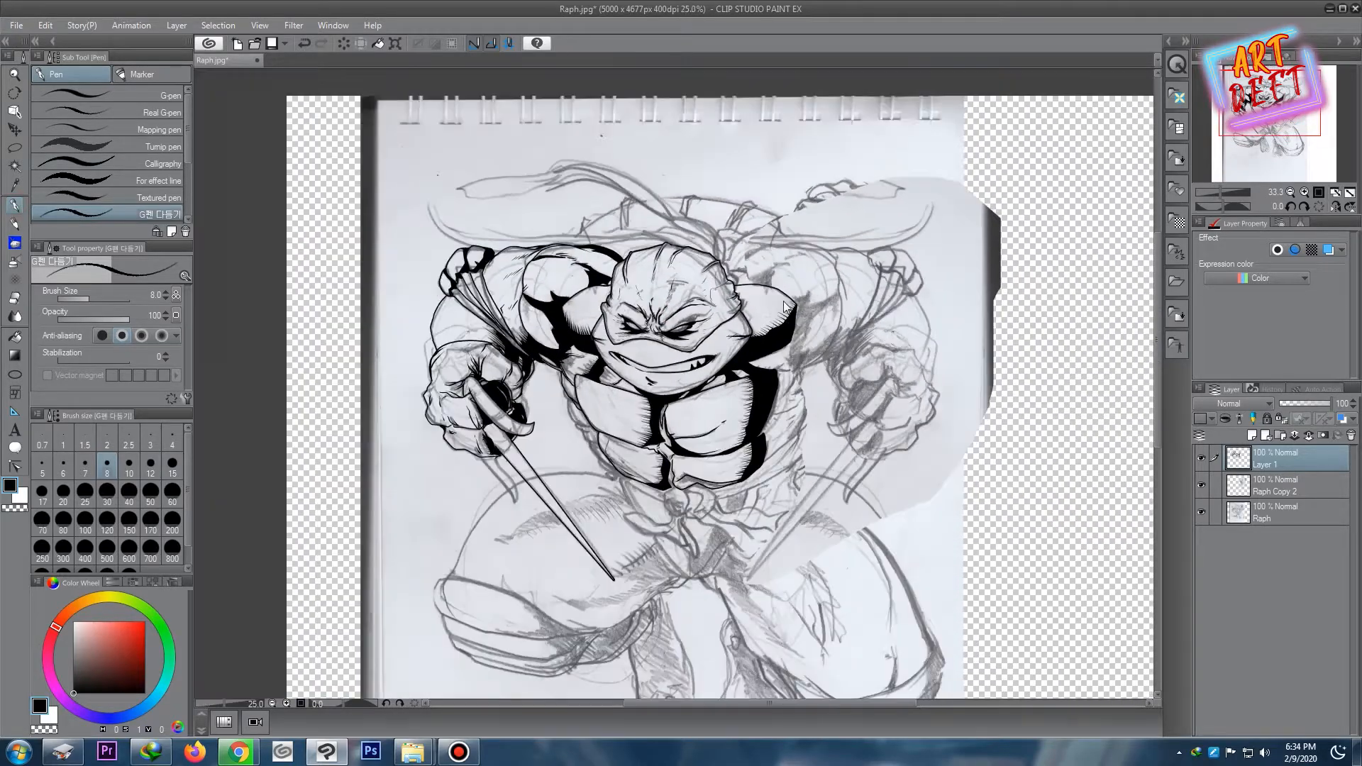
pyautogui.scroll(3, 742, 261)
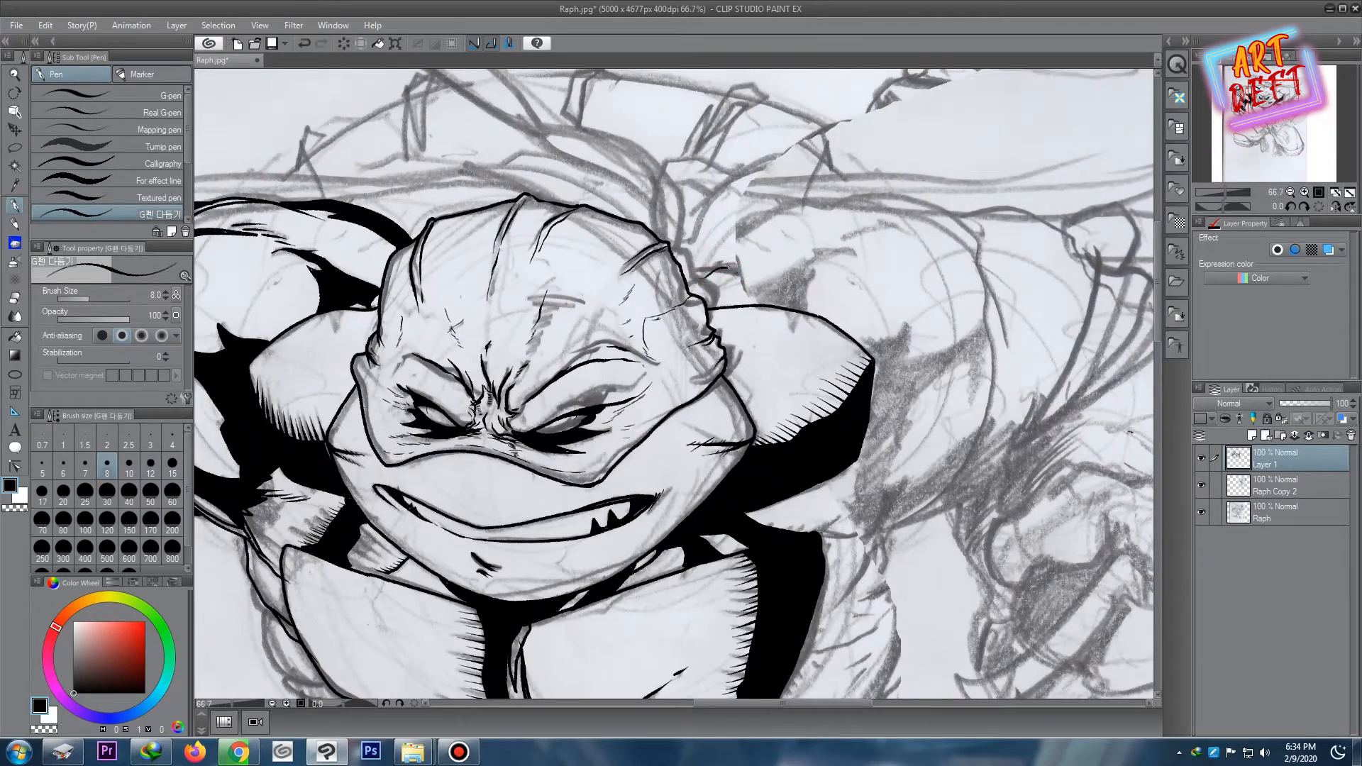
pyautogui.moveTo(823, 197); pyautogui.dragTo(981, 272)
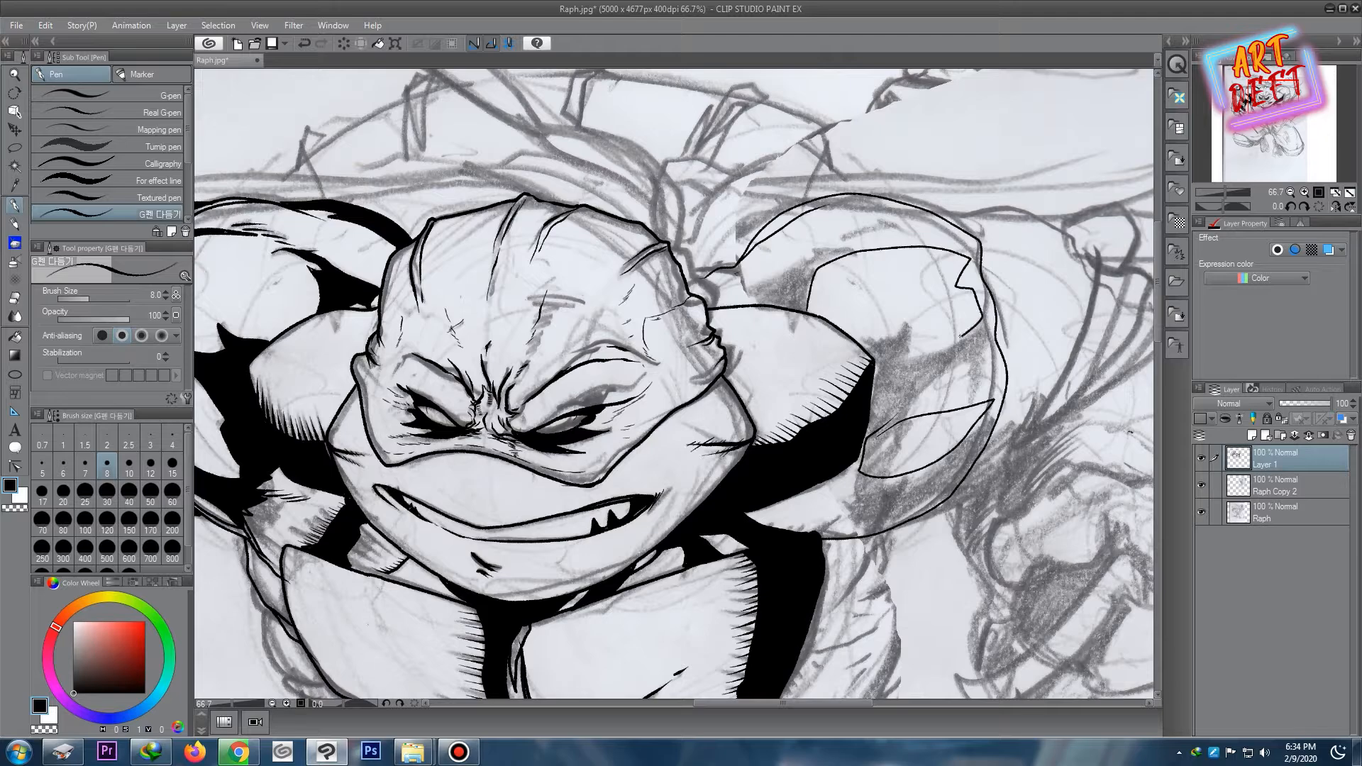
pyautogui.moveTo(756, 247); pyautogui.dragTo(781, 273)
pyautogui.moveTo(820, 249); pyautogui.dragTo(884, 240)
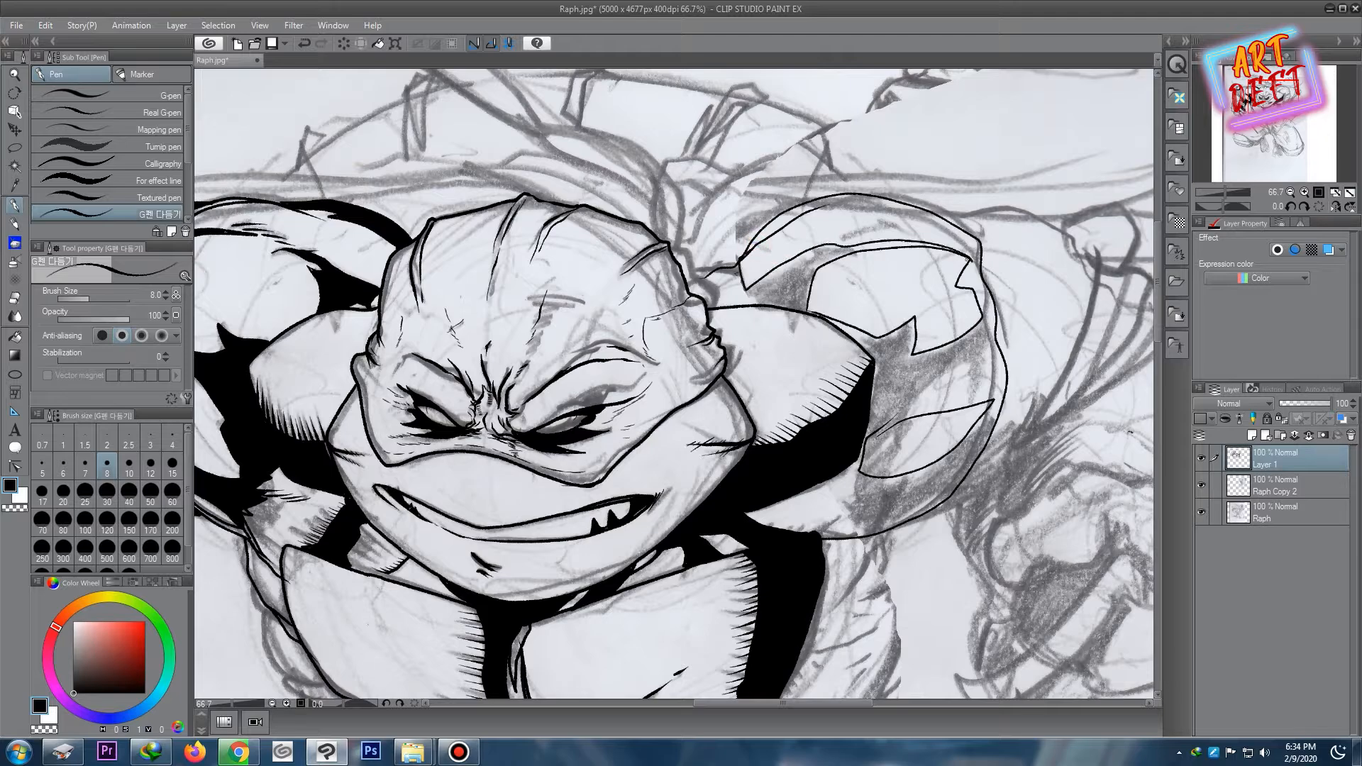
# - Fill the outlined shadow areas of the opposite shoulder and upper arm with black
pyautogui.scroll(-3, 880, 354)
pyautogui.scroll(1, 898, 354)
pyautogui.press('g')
pyautogui.press('g')
pyautogui.click(852, 284)
pyautogui.click(886, 398)
pyautogui.click(857, 425)
pyautogui.scroll(-1, 758, 324)
pyautogui.scroll(2, 756, 334)
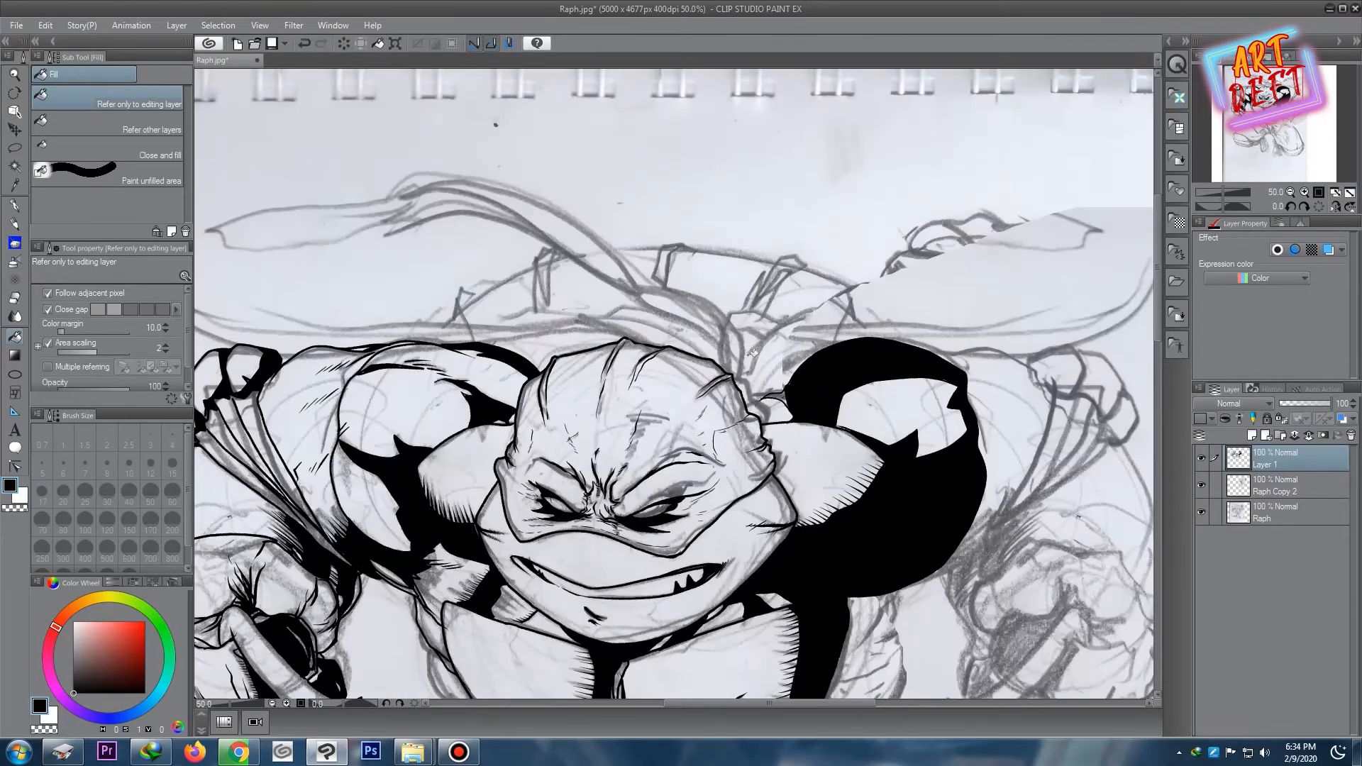
# - Carve curved highlights out of the black on the shoulder's upper rim and the underarm with the Snap eraser
pyautogui.scroll(-2, 794, 336)
pyautogui.scroll(2, 794, 337)
pyautogui.moveTo(866, 518)
pyautogui.mouseDown()
pyautogui.moveTo(805, 345)
pyautogui.moveTo(778, 379)
pyautogui.mouseUp()
pyautogui.press('e')
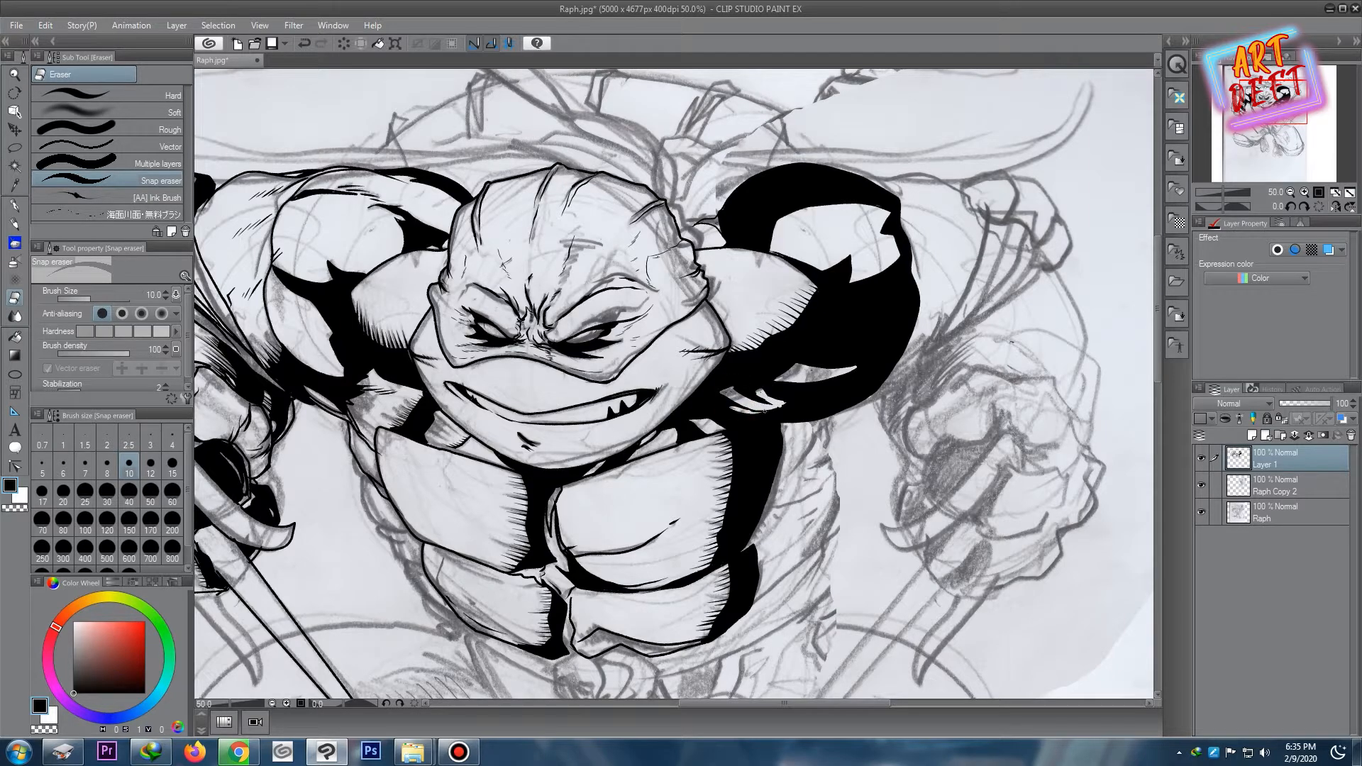
pyautogui.scroll(-4, 795, 365)
pyautogui.scroll(4, 800, 357)
pyautogui.press(']')
pyautogui.press(']')
pyautogui.press(']')
pyautogui.press(']')
pyautogui.press(']')
pyautogui.press(']')
pyautogui.moveTo(762, 230)
pyautogui.mouseDown()
pyautogui.moveTo(847, 224)
pyautogui.moveTo(871, 241)
pyautogui.mouseUp()
pyautogui.hotkey('ctrl', 'z')
pyautogui.scroll(-4, 898, 213)
pyautogui.scroll(4, 877, 196)
pyautogui.moveTo(519, 245)
pyautogui.mouseDown()
pyautogui.moveTo(585, 279)
pyautogui.moveTo(496, 281)
pyautogui.mouseUp()
pyautogui.scroll(1, 585, 278)
# - Enlarge the pen to size 12 and ink the strip between the head and the blackened shoulder with a solid shadow
pyautogui.click(16, 206)
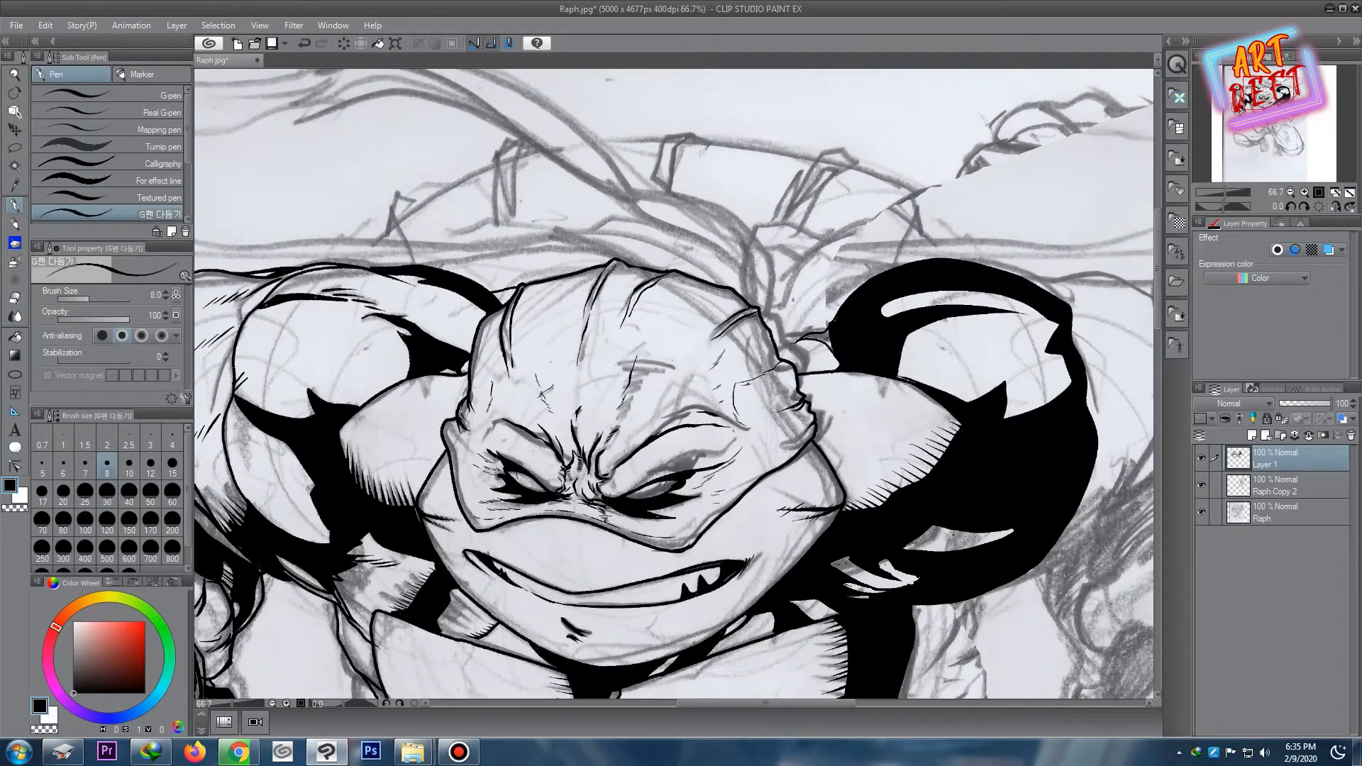
pyautogui.press(']')
pyautogui.press(']')
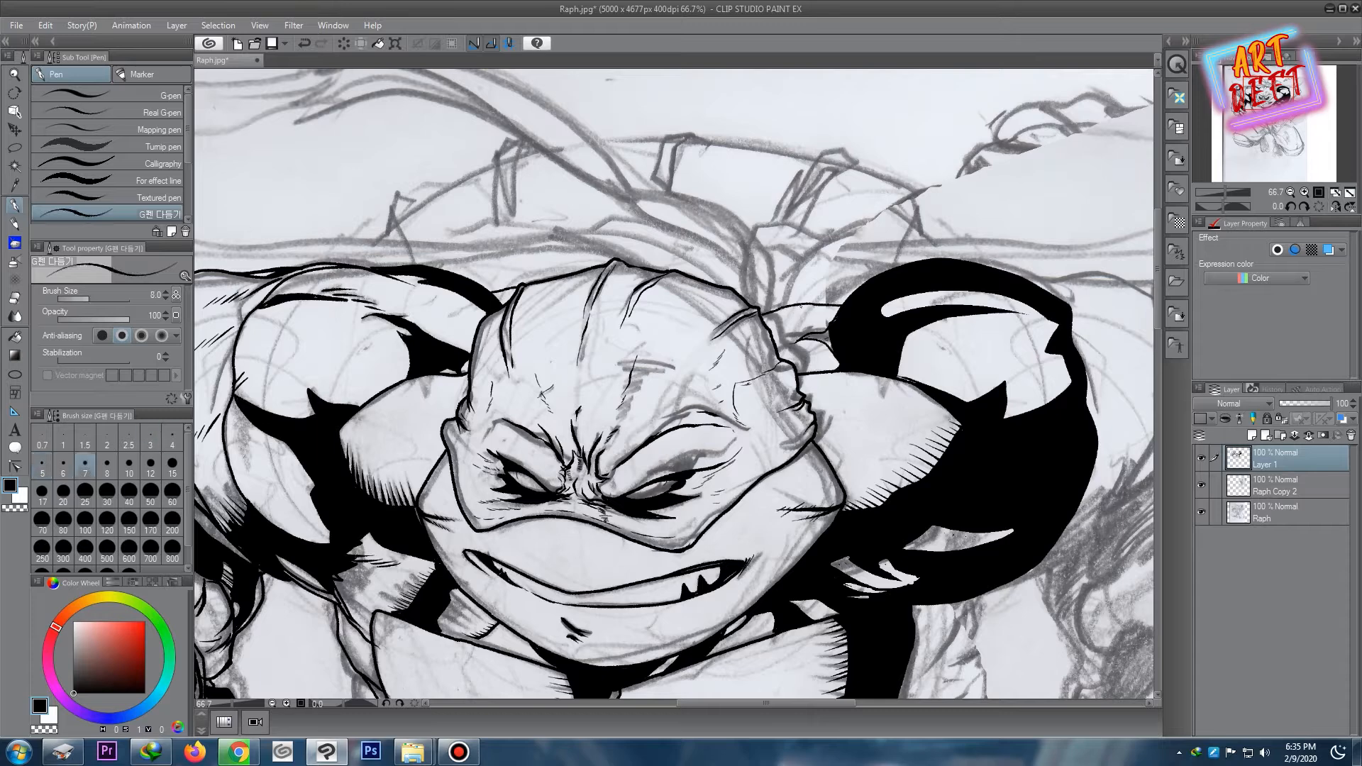
pyautogui.moveTo(831, 306)
pyautogui.mouseDown()
pyautogui.moveTo(798, 313)
pyautogui.moveTo(808, 306)
pyautogui.mouseUp()
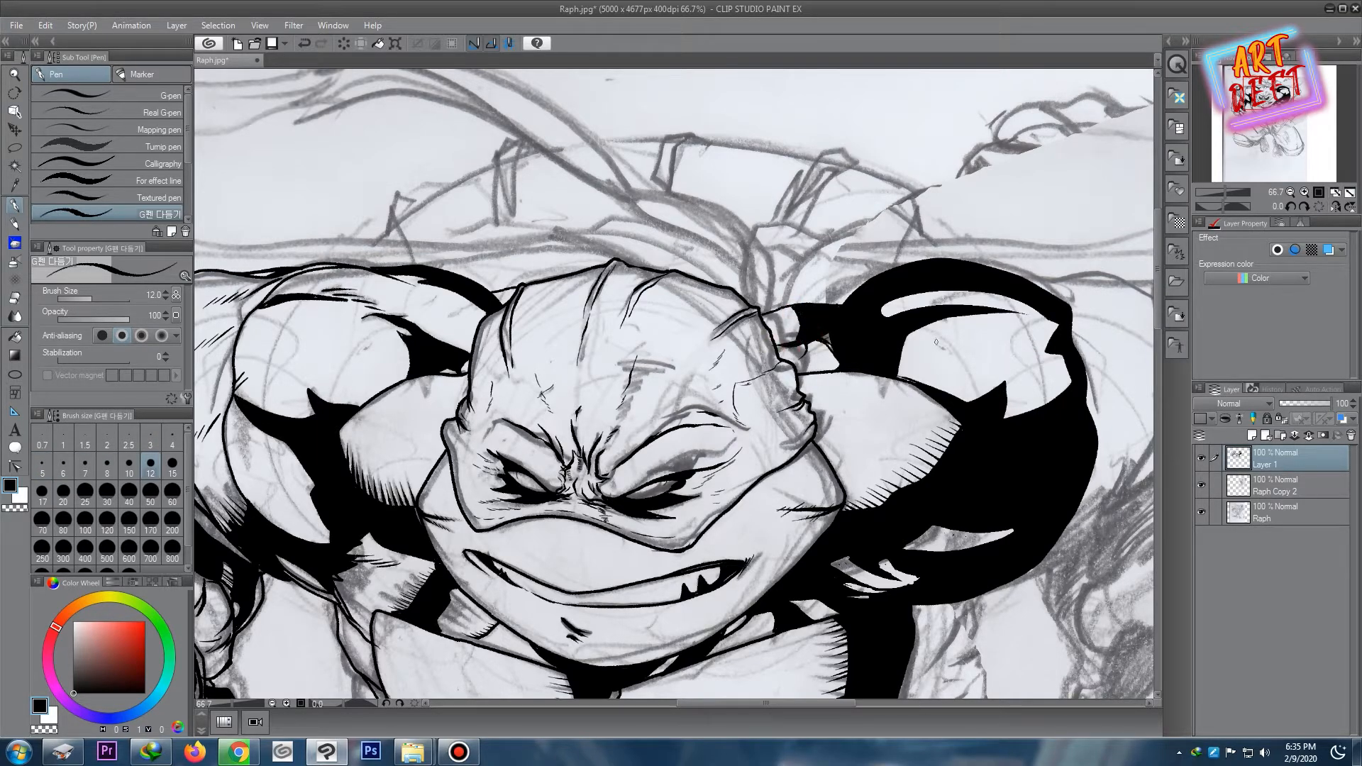
# - Feather the shadow edges around the shoulder's highlights with short tapered hatching strokes
pyautogui.moveTo(988, 522); pyautogui.dragTo(1024, 522)
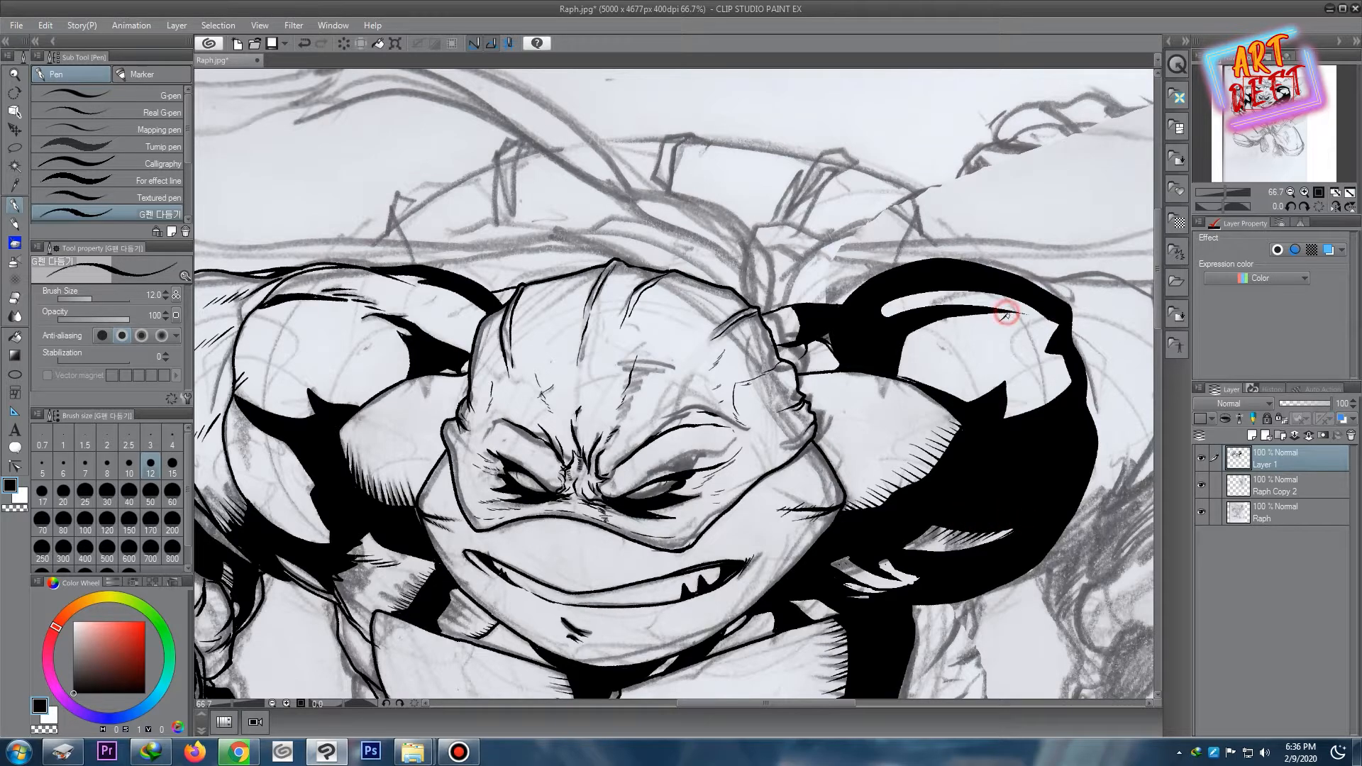
pyautogui.scroll(-2, 924, 315)
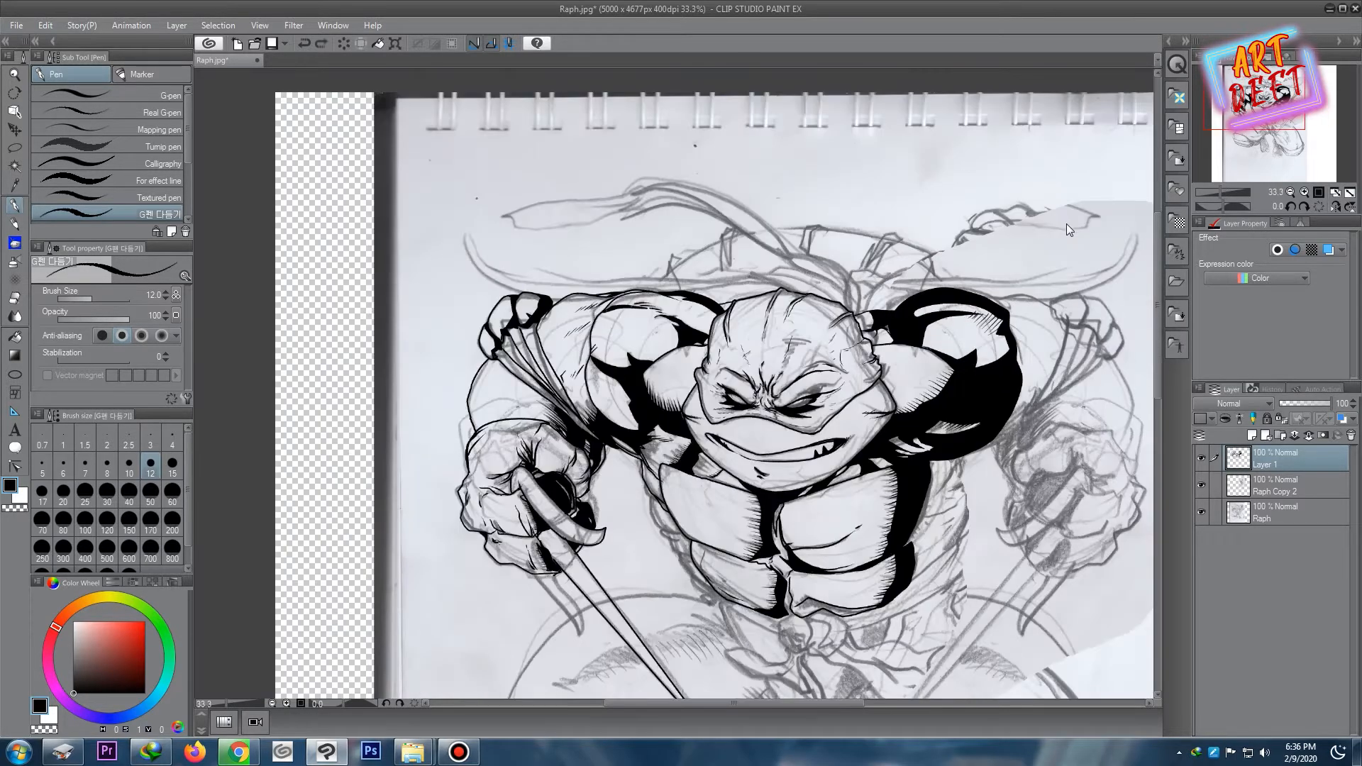
pyautogui.scroll(3, 999, 306)
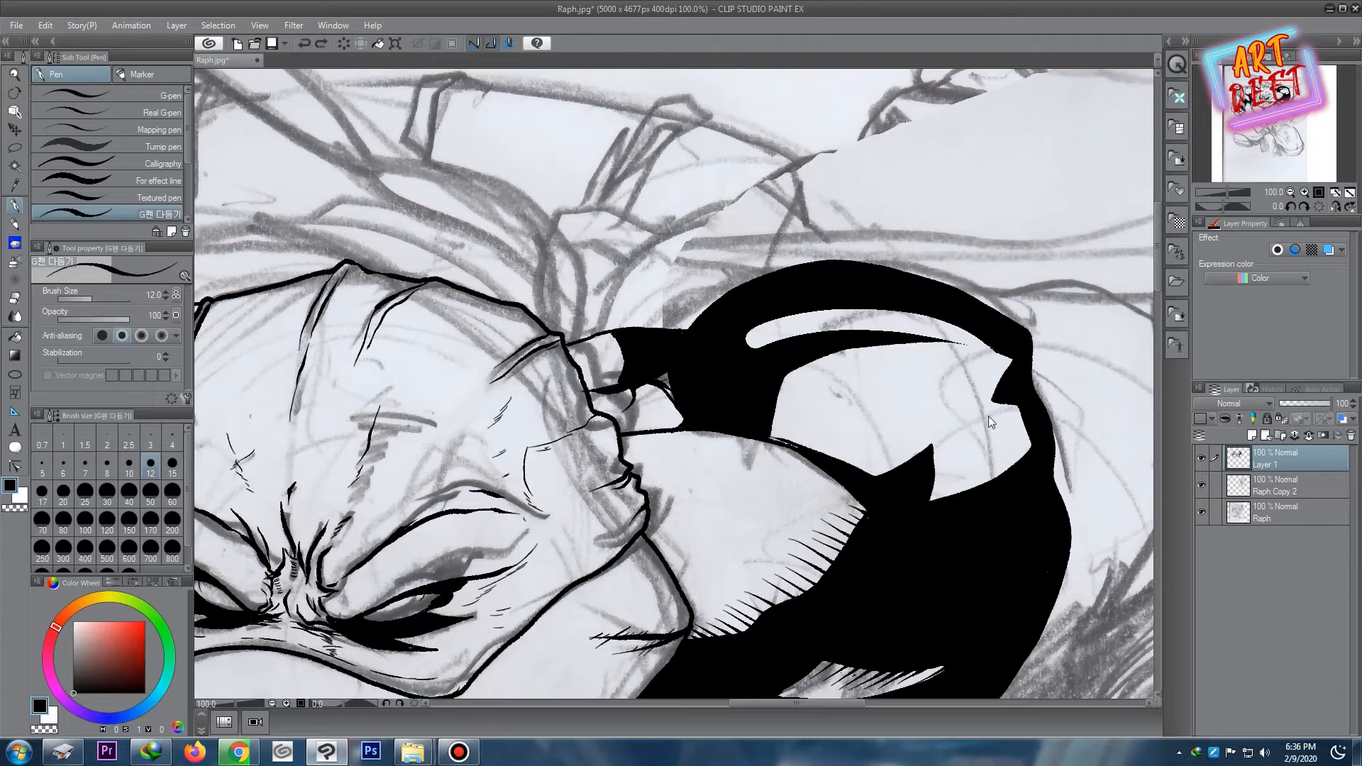
pyautogui.scroll(1, 989, 416)
pyautogui.moveTo(990, 387); pyautogui.dragTo(988, 403)
pyautogui.moveTo(904, 428); pyautogui.dragTo(909, 465)
pyautogui.moveTo(896, 446); pyautogui.dragTo(888, 475)
pyautogui.moveTo(871, 457); pyautogui.dragTo(875, 483)
pyautogui.moveTo(857, 465); pyautogui.dragTo(849, 498)
pyautogui.moveTo(831, 481); pyautogui.dragTo(834, 504)
pyautogui.scroll(-5, 858, 342)
pyautogui.scroll(3, 915, 295)
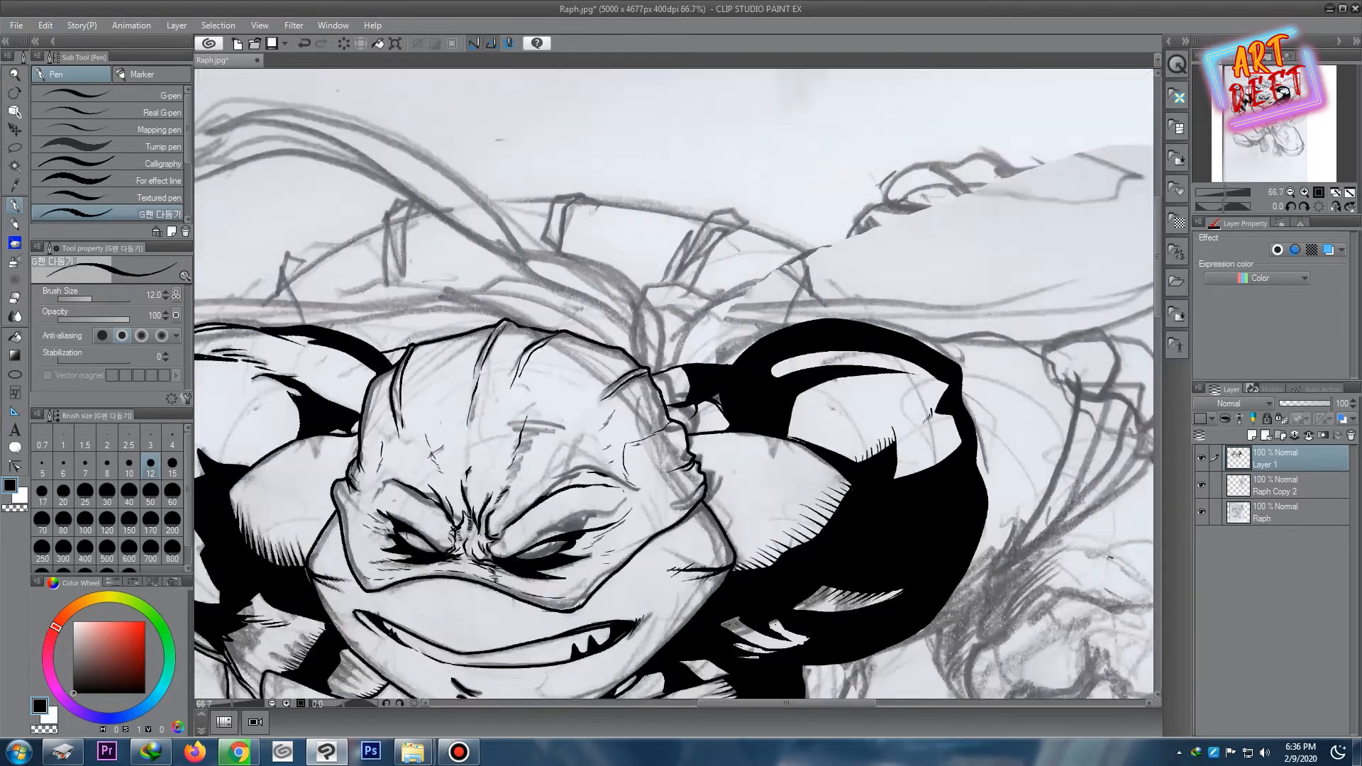
# - Ink the outer contour of the arm from the blackened shoulder around the elbow and back underneath, adding short crease strokes
pyautogui.press('g')
pyautogui.scroll(-5, 652, 284)
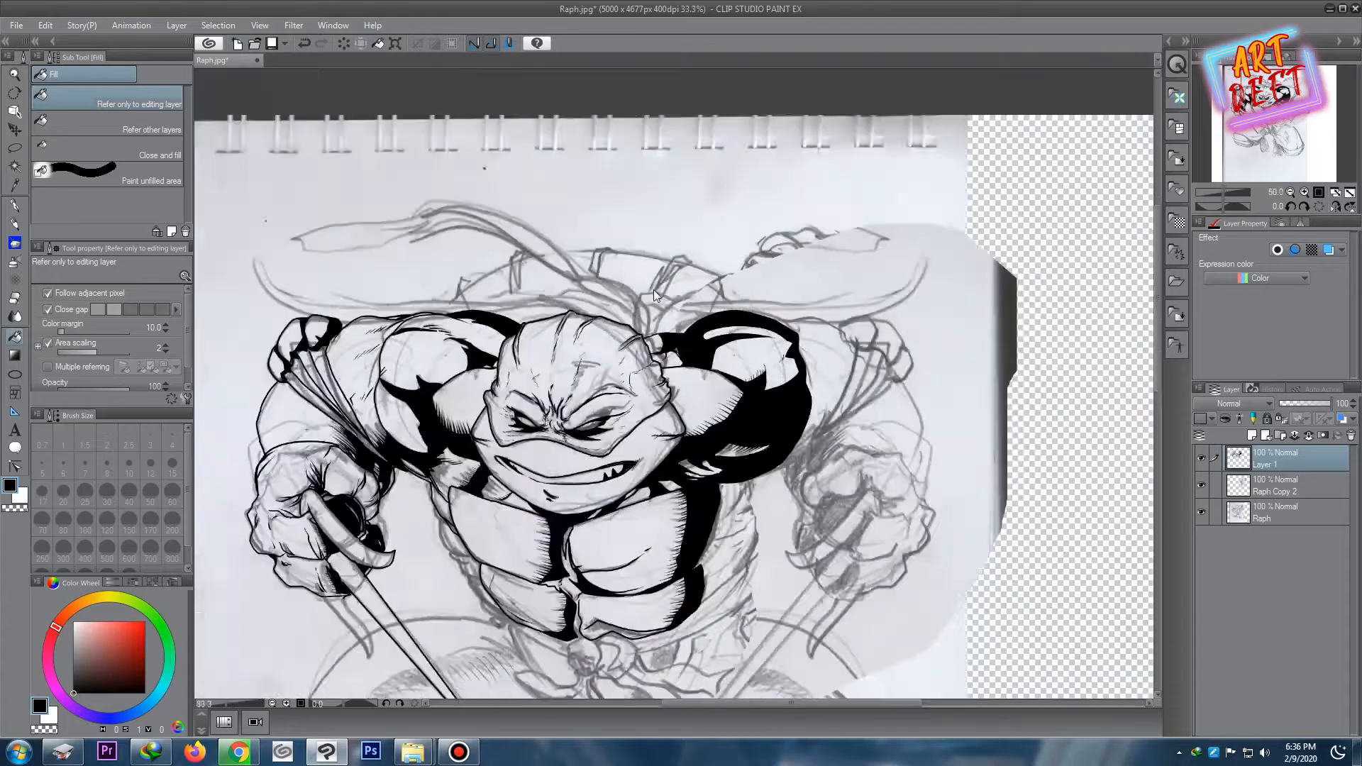
pyautogui.scroll(4, 713, 218)
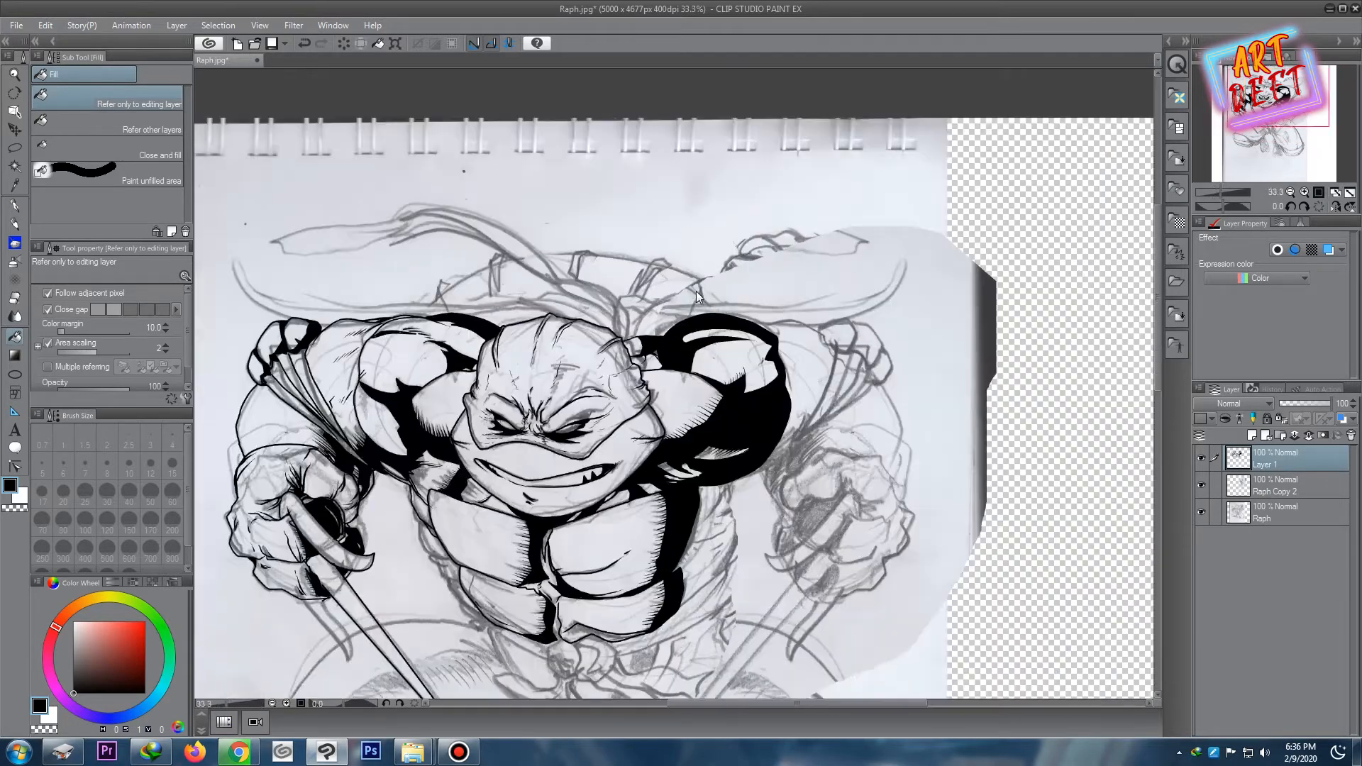
pyautogui.press('p')
pyautogui.scroll(-2, 703, 165)
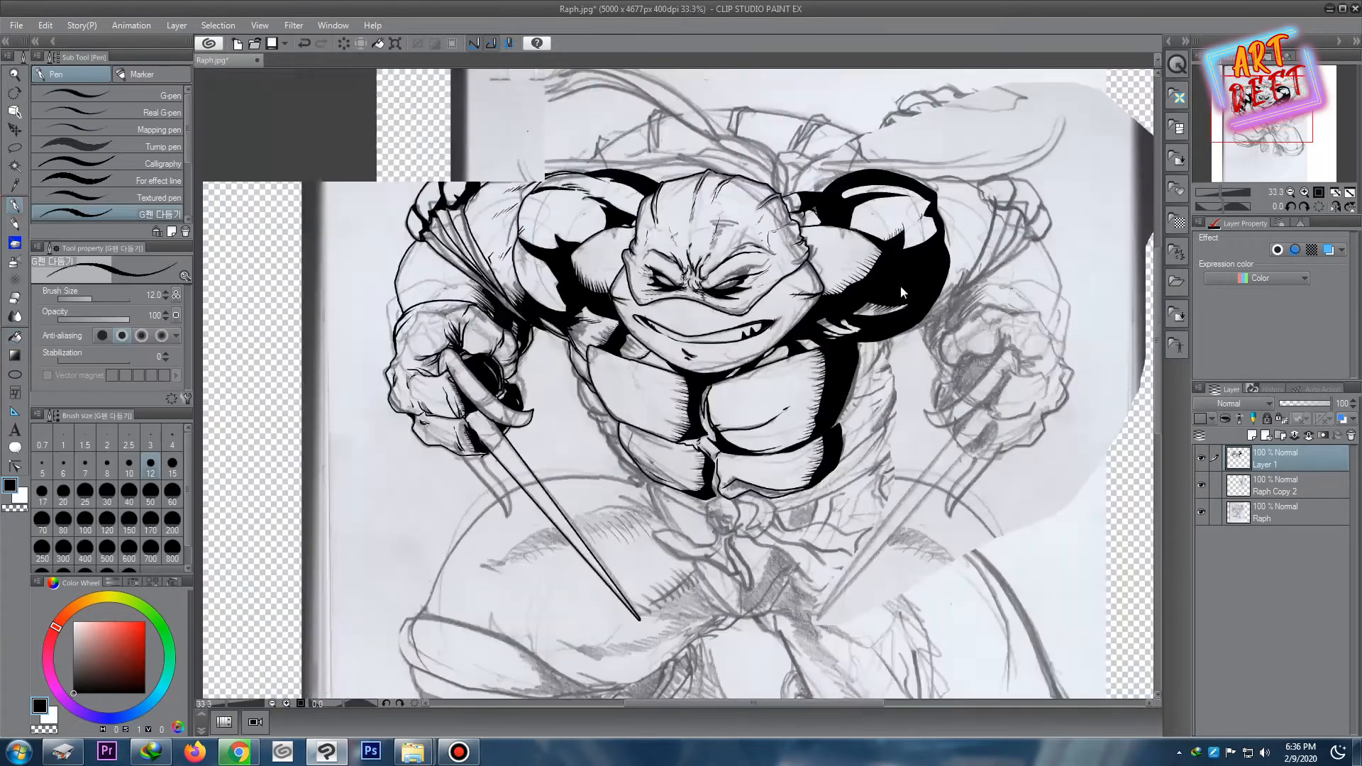
pyautogui.scroll(4, 703, 166)
pyautogui.moveTo(610, 158); pyautogui.dragTo(702, 165)
pyautogui.moveTo(795, 270); pyautogui.dragTo(753, 296)
pyautogui.moveTo(741, 382); pyautogui.dragTo(709, 411)
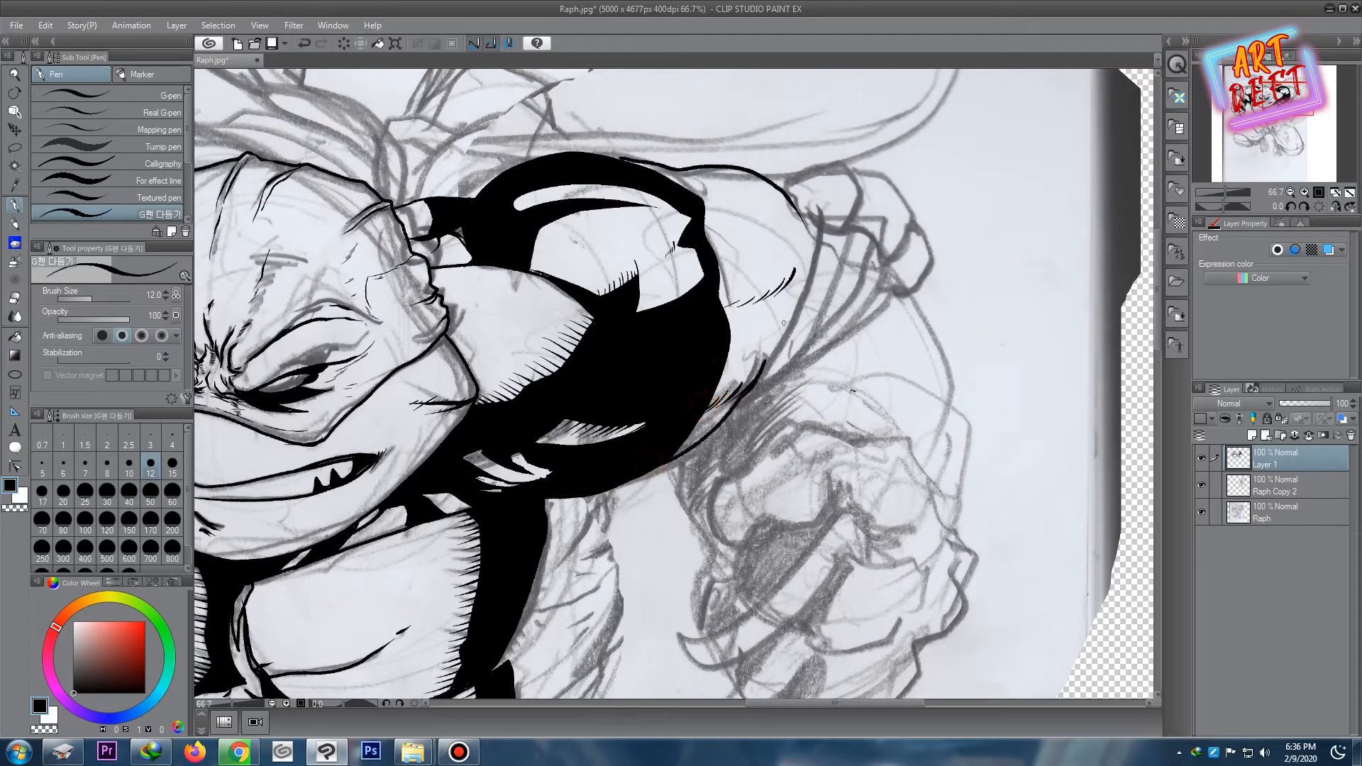
pyautogui.moveTo(902, 269)
pyautogui.mouseDown()
pyautogui.moveTo(888, 307)
pyautogui.moveTo(802, 374)
pyautogui.mouseUp()
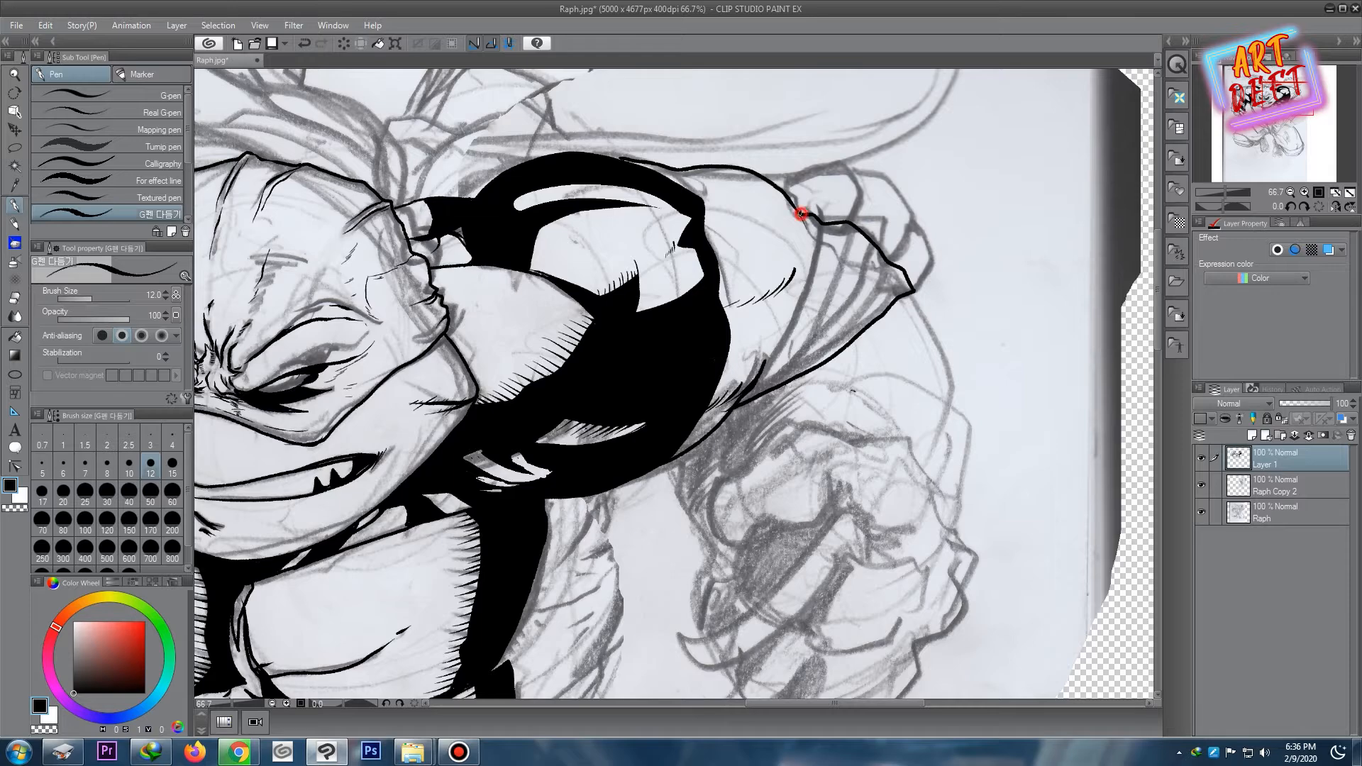
# - Save the drawing in its JPG format, accepting the loss of layer information
pyautogui.scroll(-5, 777, 344)
pyautogui.hotkey('ctrl', 's')
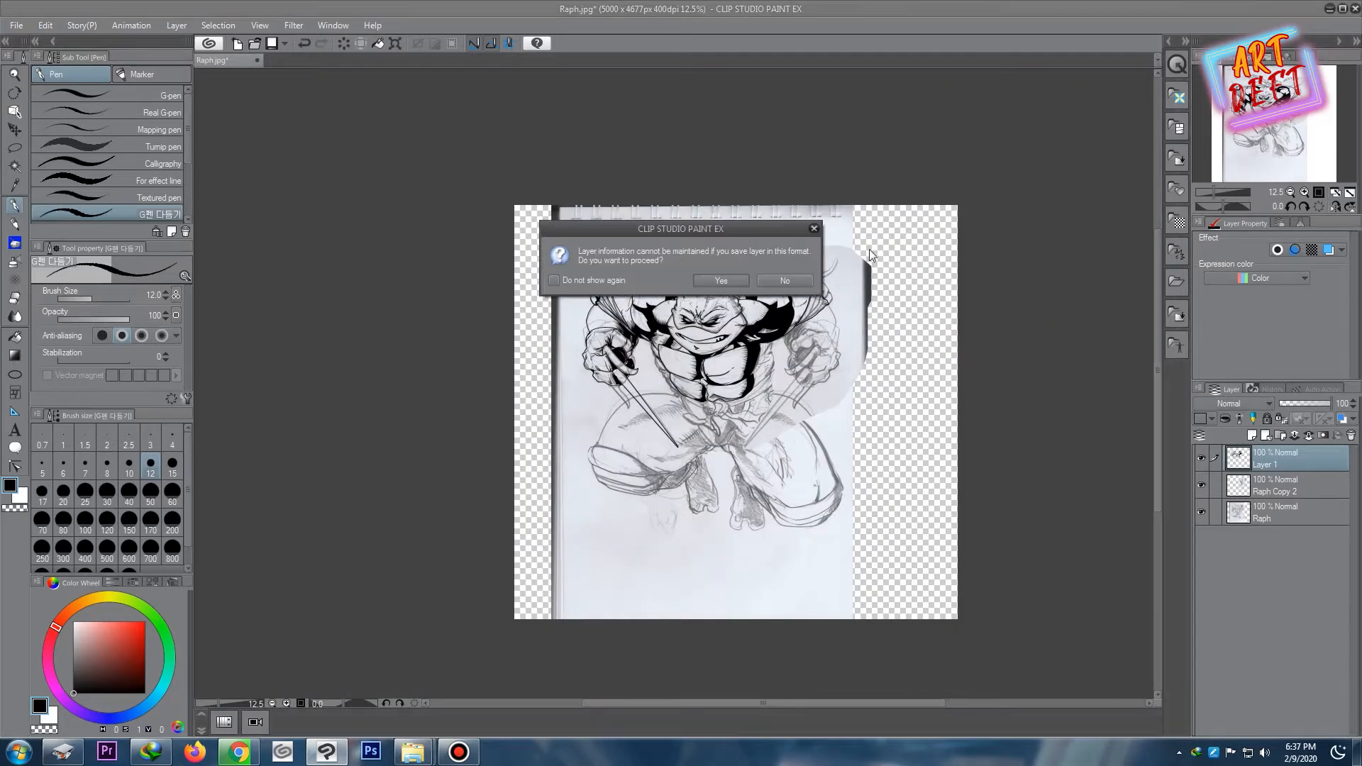
pyautogui.click(729, 281)
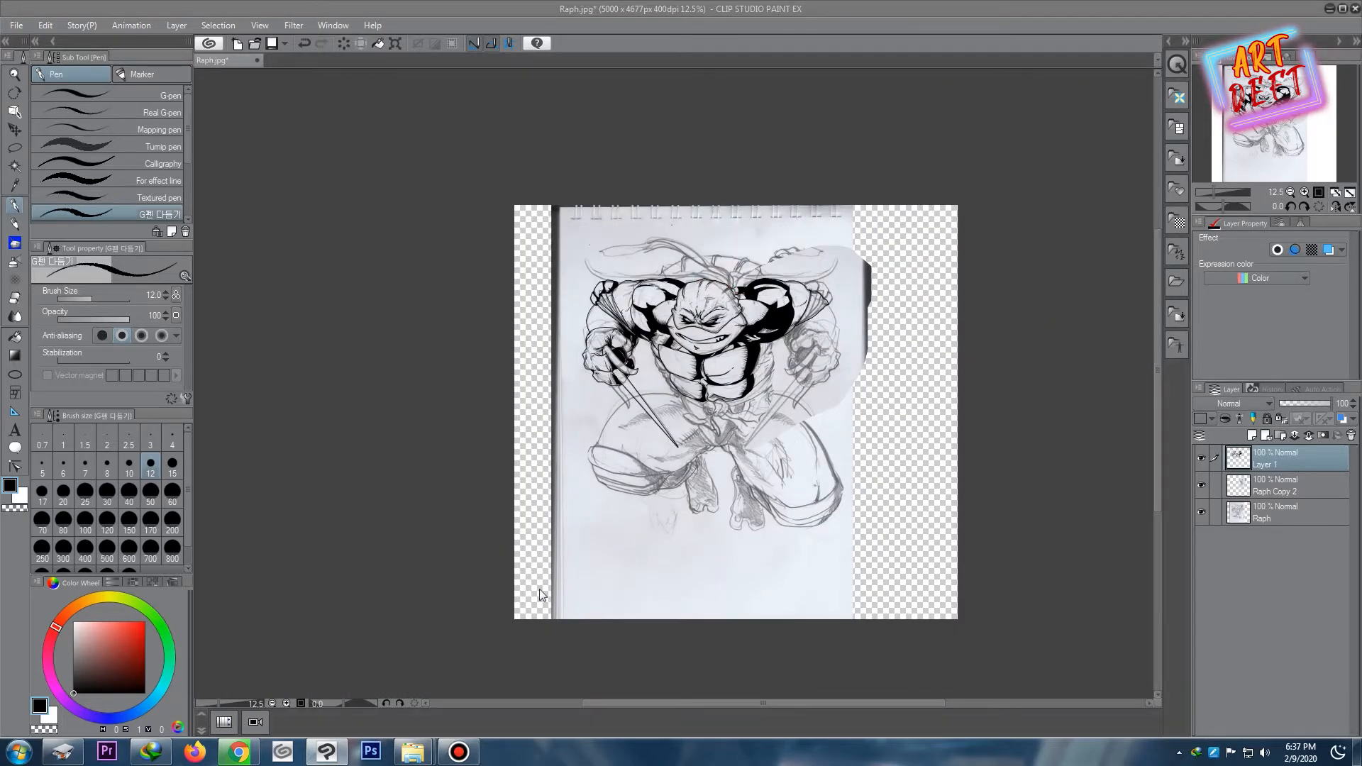
pyautogui.click(458, 753)
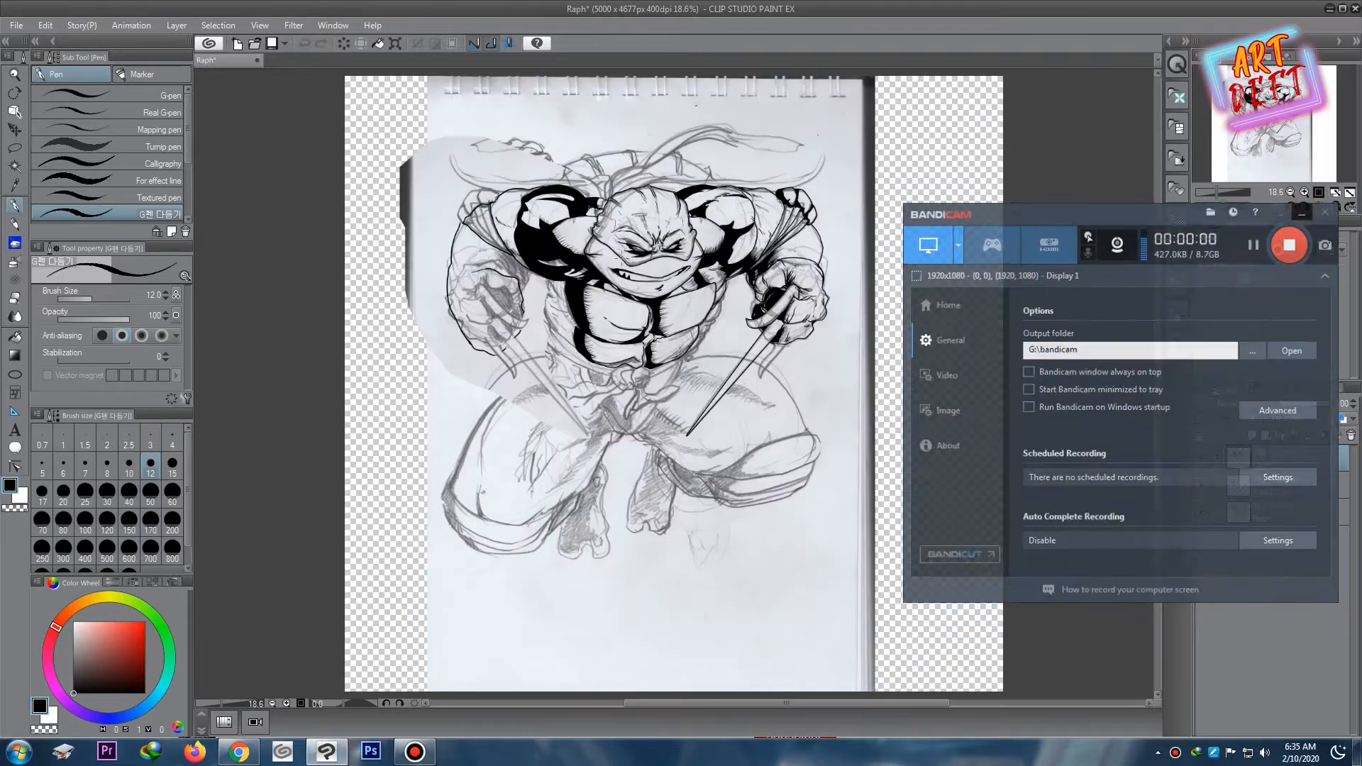
# - Ink the curved fold lines and small shadow below the blackened arm's armpit, beside the chest plate
pyautogui.scroll(4, 495, 277)
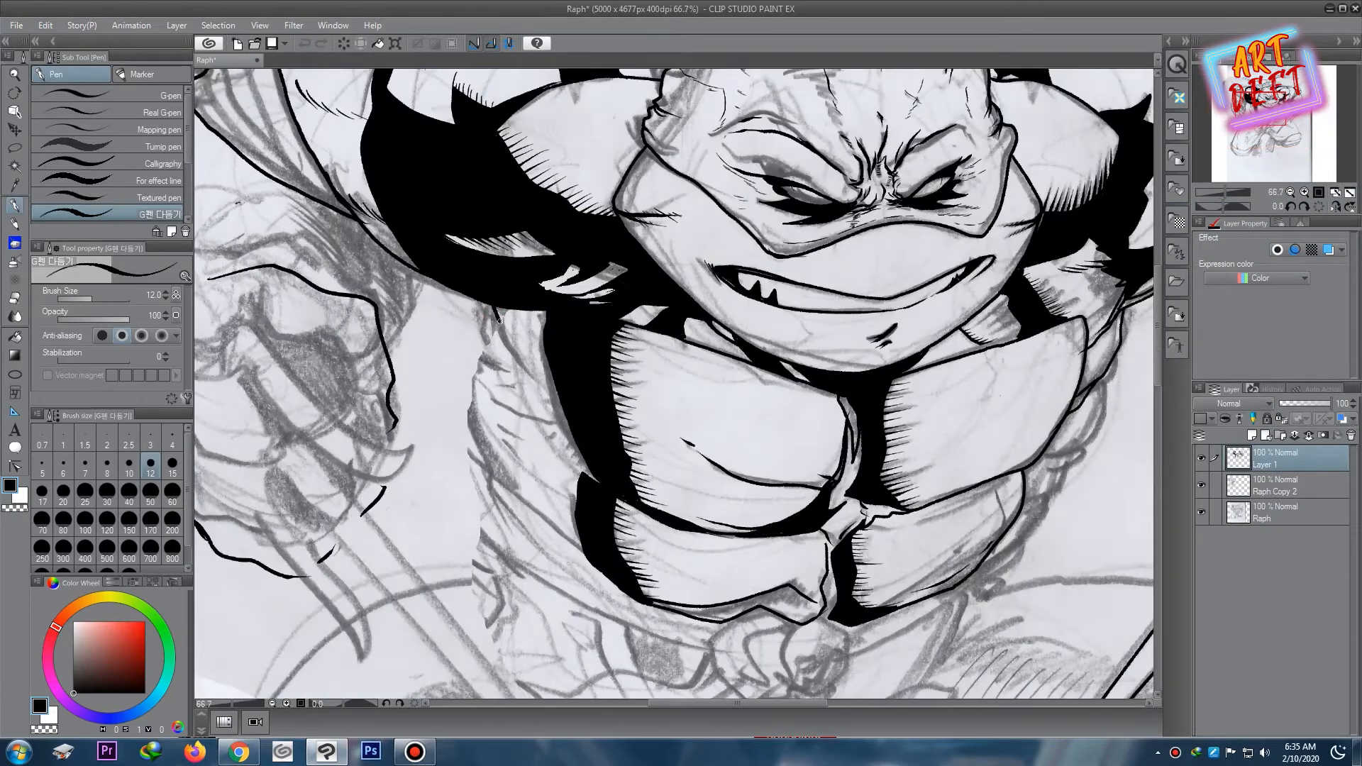
pyautogui.scroll(-3, 480, 302)
pyautogui.scroll(4, 432, 298)
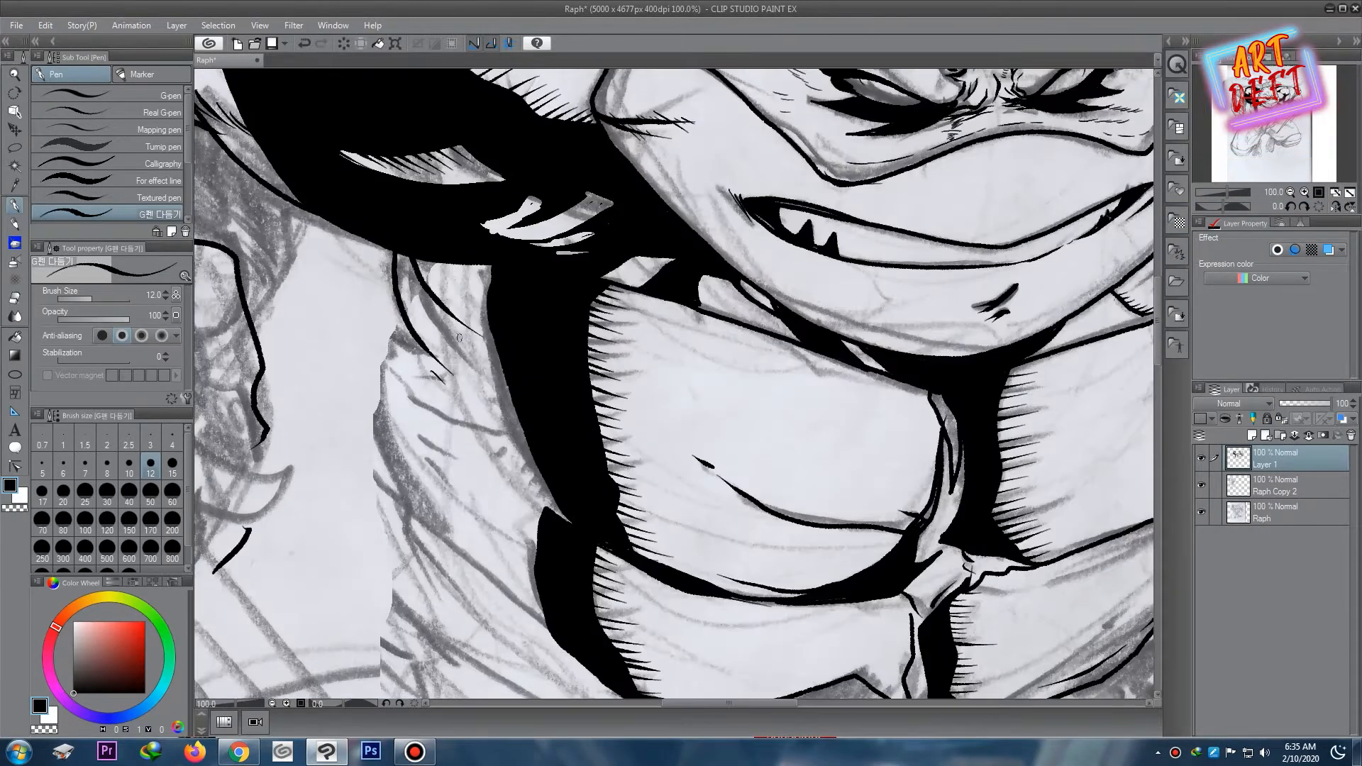
pyautogui.scroll(-4, 440, 305)
pyautogui.scroll(4, 460, 267)
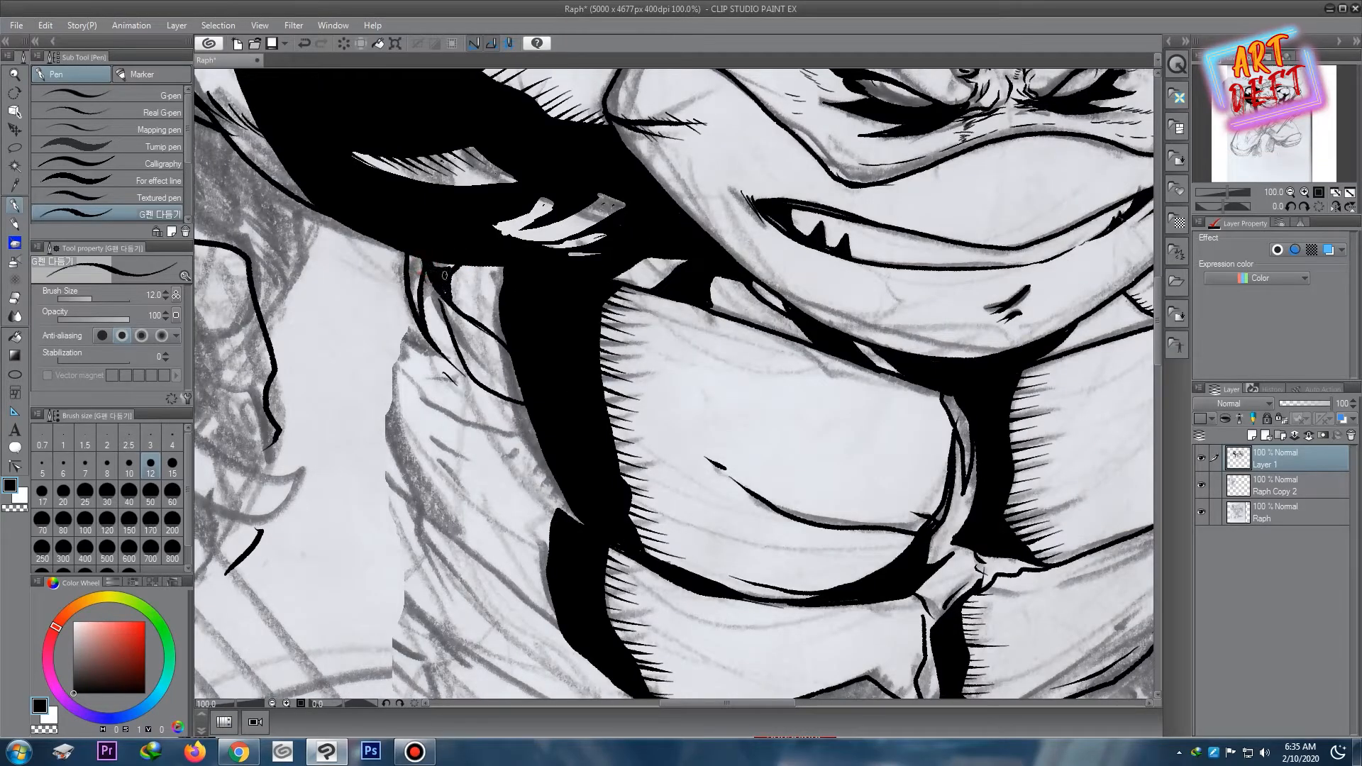
pyautogui.scroll(-4, 411, 271)
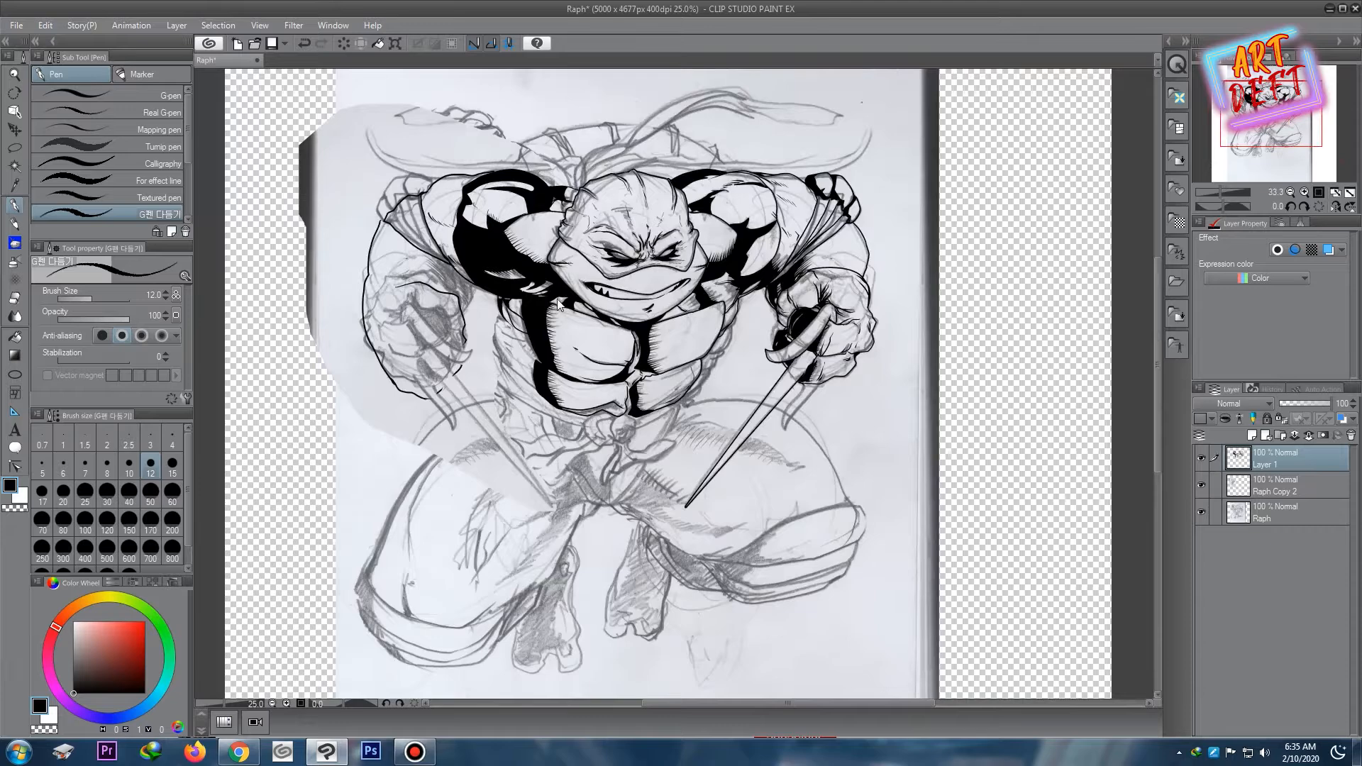
# - Ink the outer flank contour and the muscle creases running down the side toward the lower chest plate
pyautogui.scroll(3, 426, 291)
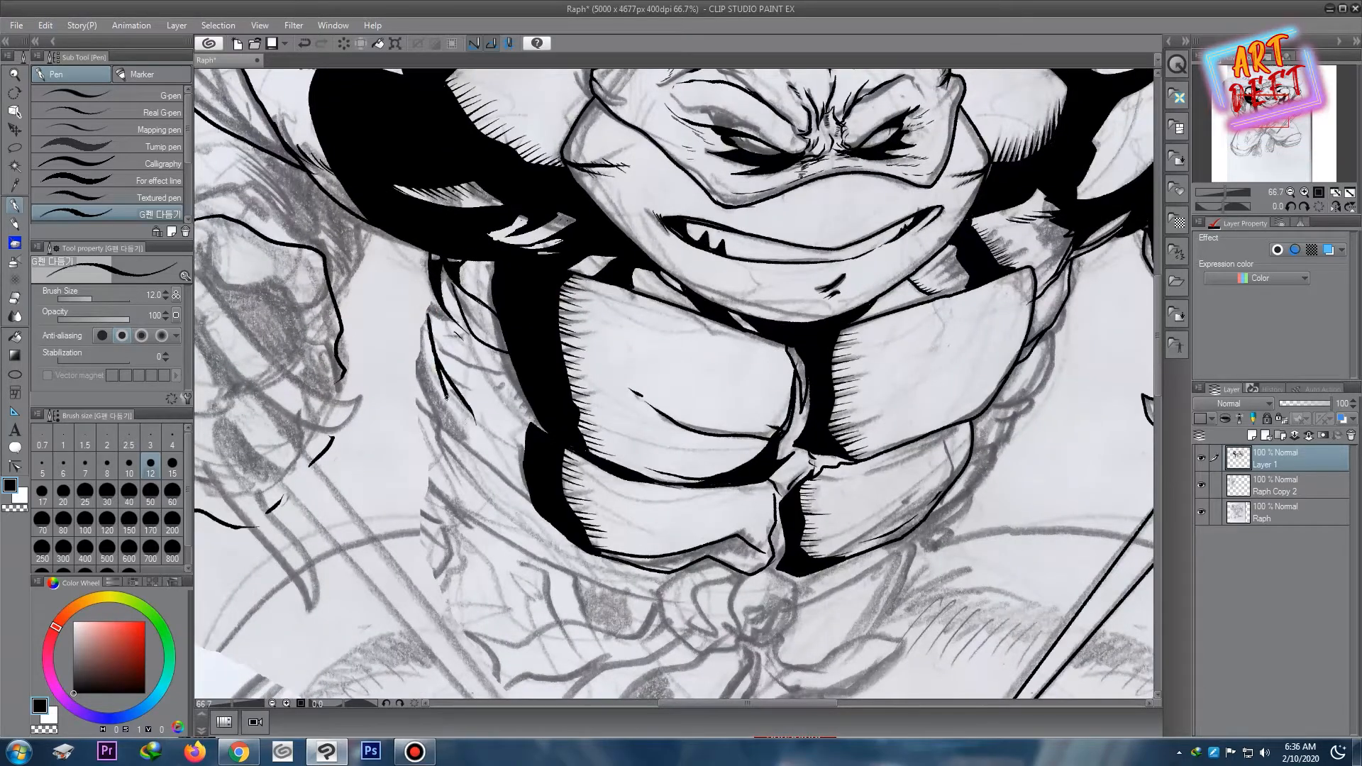
pyautogui.scroll(2, 446, 420)
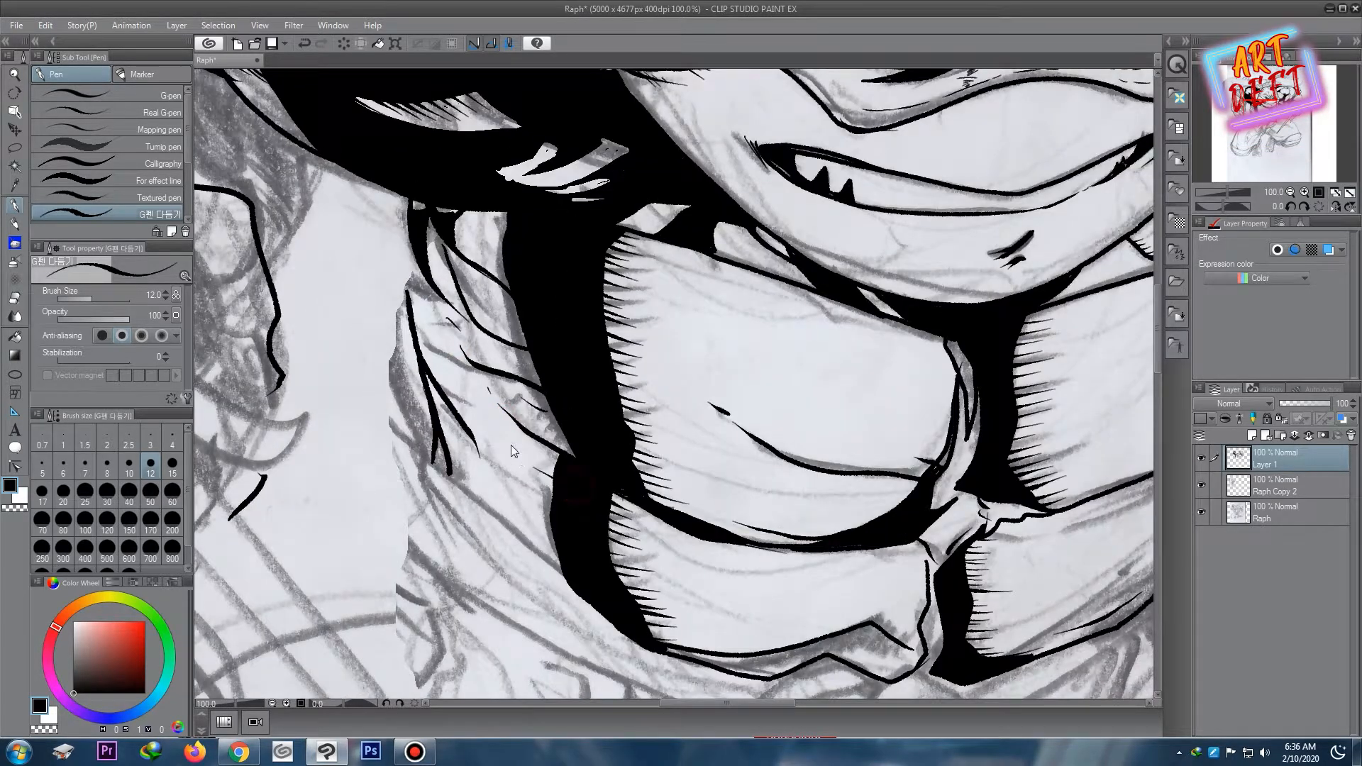
pyautogui.scroll(-4, 472, 348)
pyautogui.moveTo(472, 348); pyautogui.dragTo(539, 256)
pyautogui.scroll(2, 570, 321)
pyautogui.scroll(-3, 568, 322)
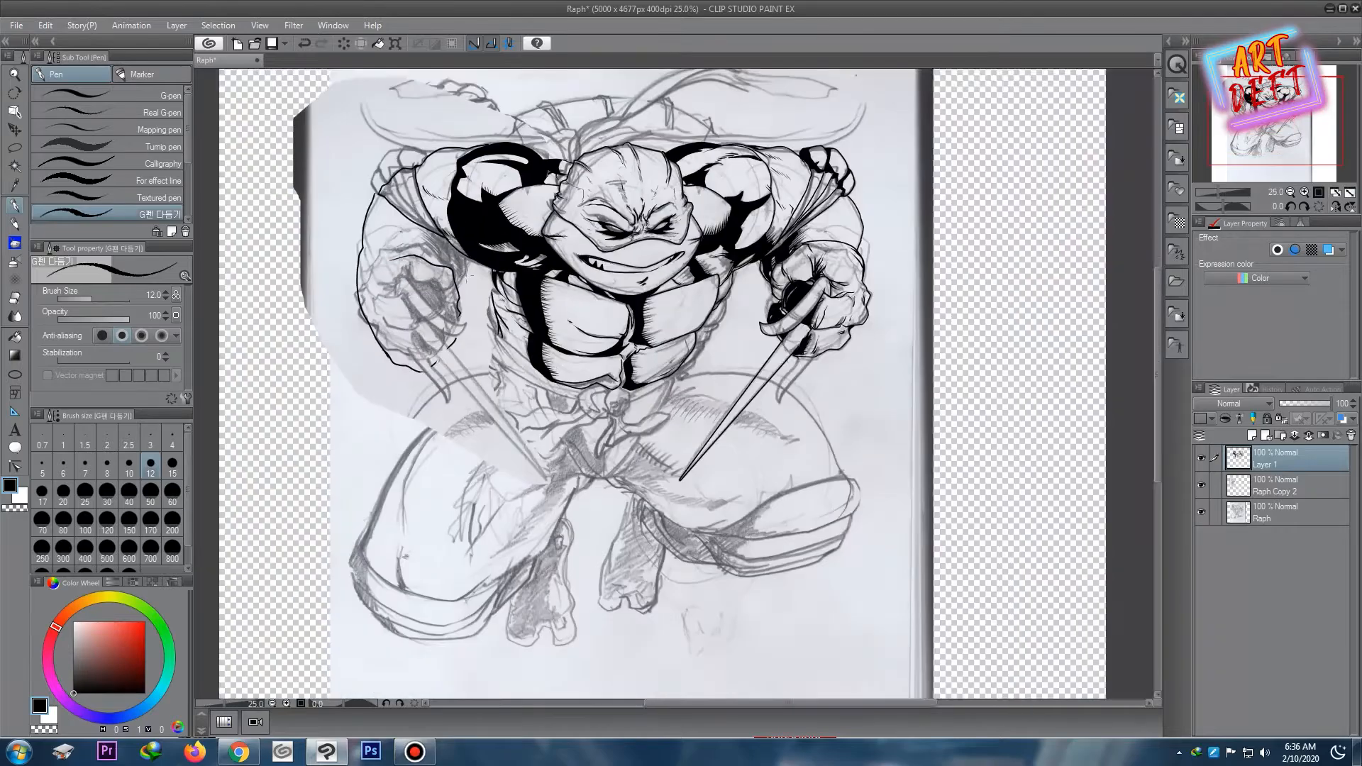
pyautogui.moveTo(409, 231); pyautogui.dragTo(568, 296)
pyautogui.scroll(1, 567, 296)
pyautogui.scroll(3, 567, 296)
pyautogui.scroll(-4, 480, 268)
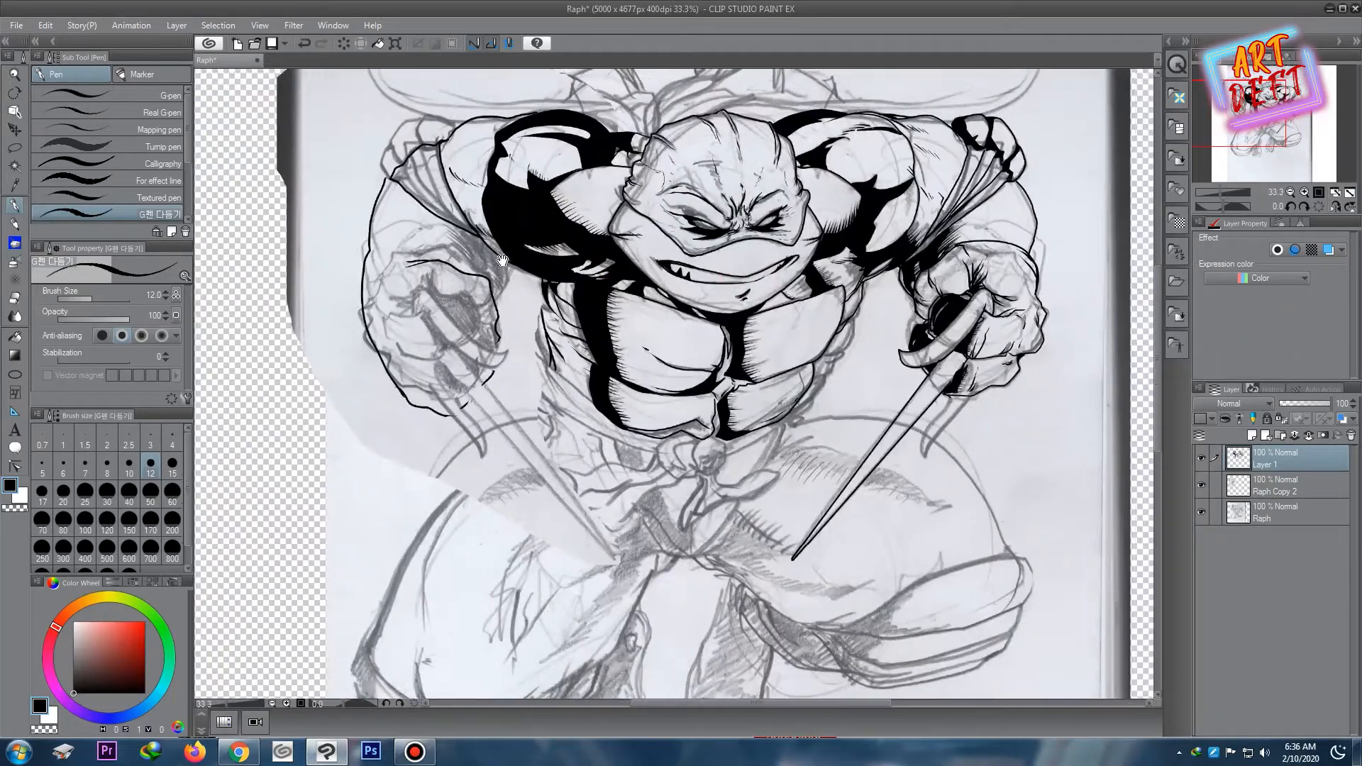
# - Refine the inked outer contour of the fist below the blackened arm and erase overshooting line ends along its edge
pyautogui.scroll(4, 502, 292)
pyautogui.moveTo(502, 292); pyautogui.dragTo(729, 70)
pyautogui.scroll(1, 729, 71)
pyautogui.moveTo(260, 274)
pyautogui.mouseDown()
pyautogui.moveTo(245, 347)
pyautogui.moveTo(296, 422)
pyautogui.moveTo(372, 447)
pyautogui.moveTo(348, 477)
pyautogui.moveTo(368, 591)
pyautogui.moveTo(425, 603)
pyautogui.mouseUp()
pyautogui.scroll(-2, 481, 534)
pyautogui.scroll(1, 474, 389)
pyautogui.press('e')
pyautogui.moveTo(353, 496); pyautogui.dragTo(382, 522)
pyautogui.moveTo(457, 537); pyautogui.dragTo(445, 310)
pyautogui.moveTo(411, 394); pyautogui.dragTo(398, 370)
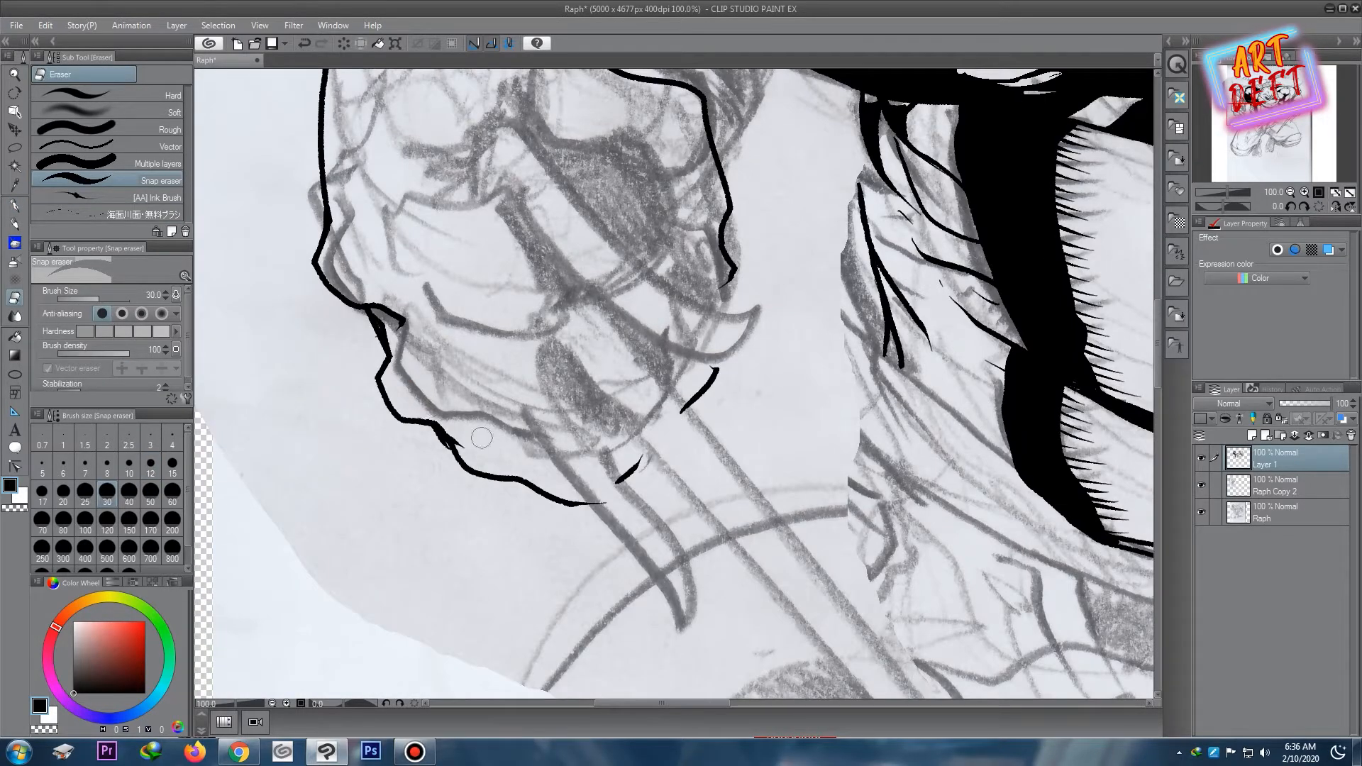
pyautogui.scroll(-4, 526, 365)
pyautogui.moveTo(526, 365); pyautogui.dragTo(572, 339)
pyautogui.scroll(3, 568, 270)
pyautogui.moveTo(571, 269)
pyautogui.mouseDown()
pyautogui.moveTo(631, 275)
pyautogui.moveTo(603, 331)
pyautogui.mouseUp()
# - Ink the sai's curved side prong across the fist as two tapering lines meeting in a closed, pointed tip
pyautogui.click(16, 206)
pyautogui.scroll(1, 534, 249)
pyautogui.moveTo(567, 397)
pyautogui.mouseDown()
pyautogui.moveTo(627, 342)
pyautogui.moveTo(705, 437)
pyautogui.moveTo(824, 513)
pyautogui.mouseUp()
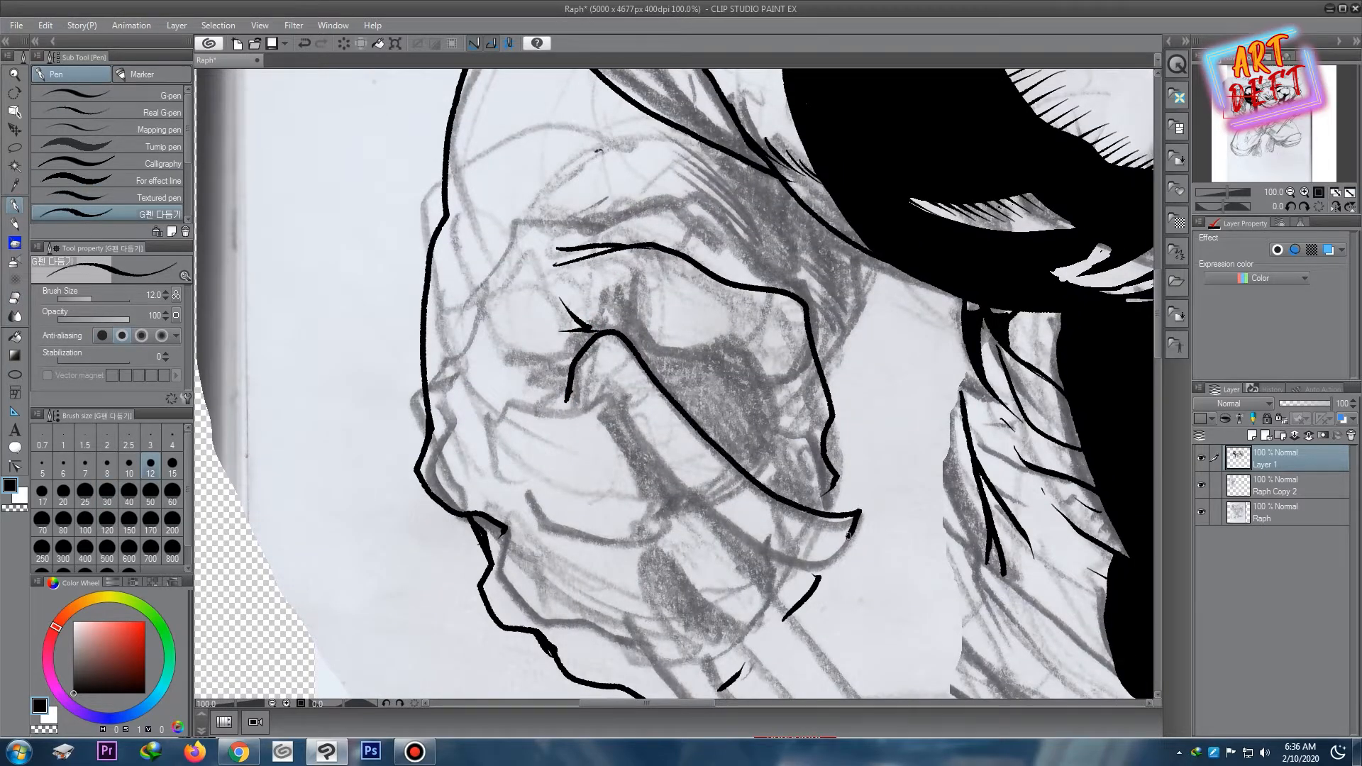
pyautogui.moveTo(777, 559); pyautogui.dragTo(666, 466)
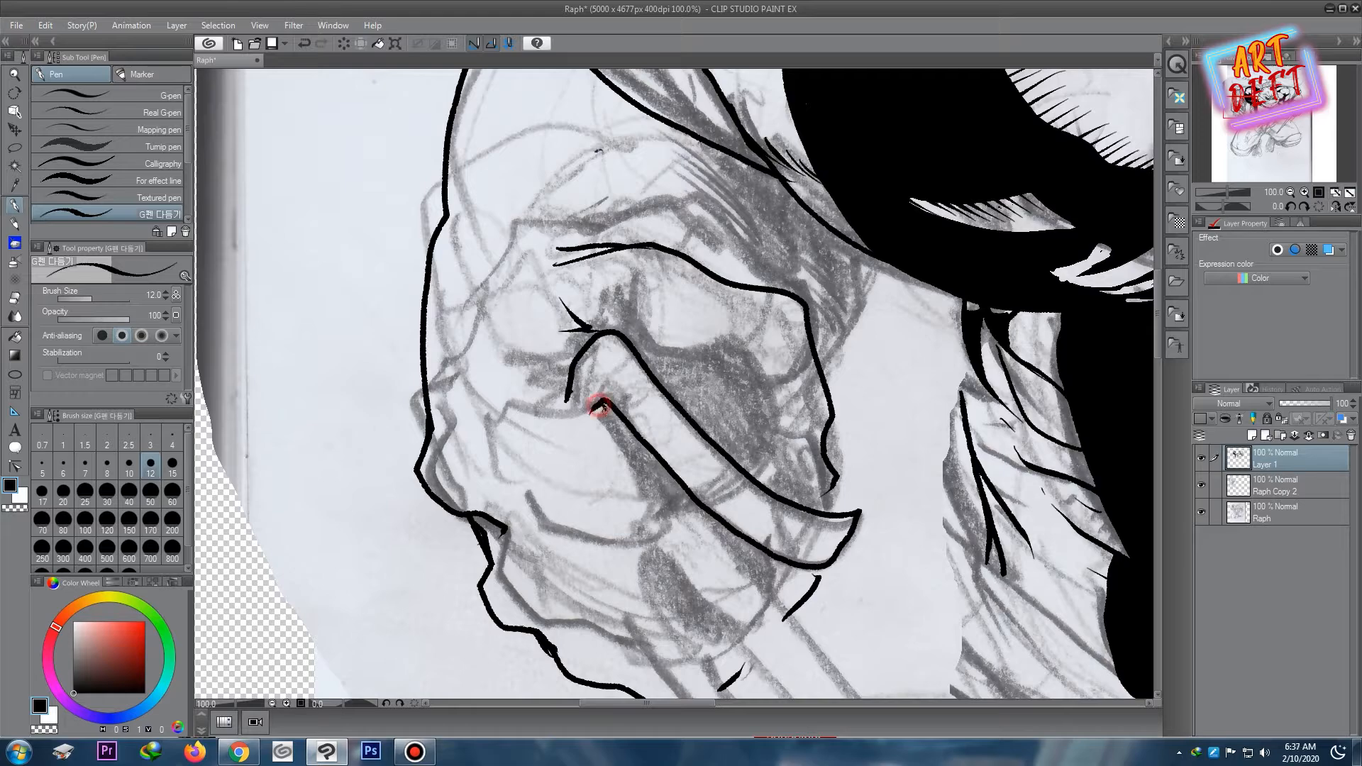
# - Ink the finger folds, crease shadows and rounded gap inside the fist around the sai prong
pyautogui.moveTo(575, 407)
pyautogui.mouseDown()
pyautogui.moveTo(490, 401)
pyautogui.moveTo(545, 401)
pyautogui.mouseUp()
pyautogui.moveTo(545, 397)
pyautogui.mouseDown()
pyautogui.moveTo(508, 353)
pyautogui.moveTo(563, 396)
pyautogui.mouseUp()
pyautogui.moveTo(545, 397)
pyautogui.mouseDown()
pyautogui.moveTo(574, 346)
pyautogui.moveTo(563, 323)
pyautogui.mouseUp()
pyautogui.moveTo(489, 399)
pyautogui.mouseDown()
pyautogui.moveTo(524, 443)
pyautogui.moveTo(643, 444)
pyautogui.mouseUp()
pyautogui.moveTo(619, 274)
pyautogui.mouseDown()
pyautogui.moveTo(667, 259)
pyautogui.moveTo(732, 269)
pyautogui.moveTo(734, 393)
pyautogui.mouseUp()
pyautogui.moveTo(675, 429); pyautogui.dragTo(684, 427)
pyautogui.moveTo(571, 332); pyautogui.dragTo(624, 447)
pyautogui.moveTo(583, 332); pyautogui.dragTo(611, 425)
pyautogui.moveTo(604, 342)
pyautogui.mouseDown()
pyautogui.moveTo(634, 430)
pyautogui.moveTo(681, 420)
pyautogui.mouseUp()
# - Ink the sai's long blade with two straight lines running from the fist to a point at the crotch
pyautogui.scroll(-6, 726, 283)
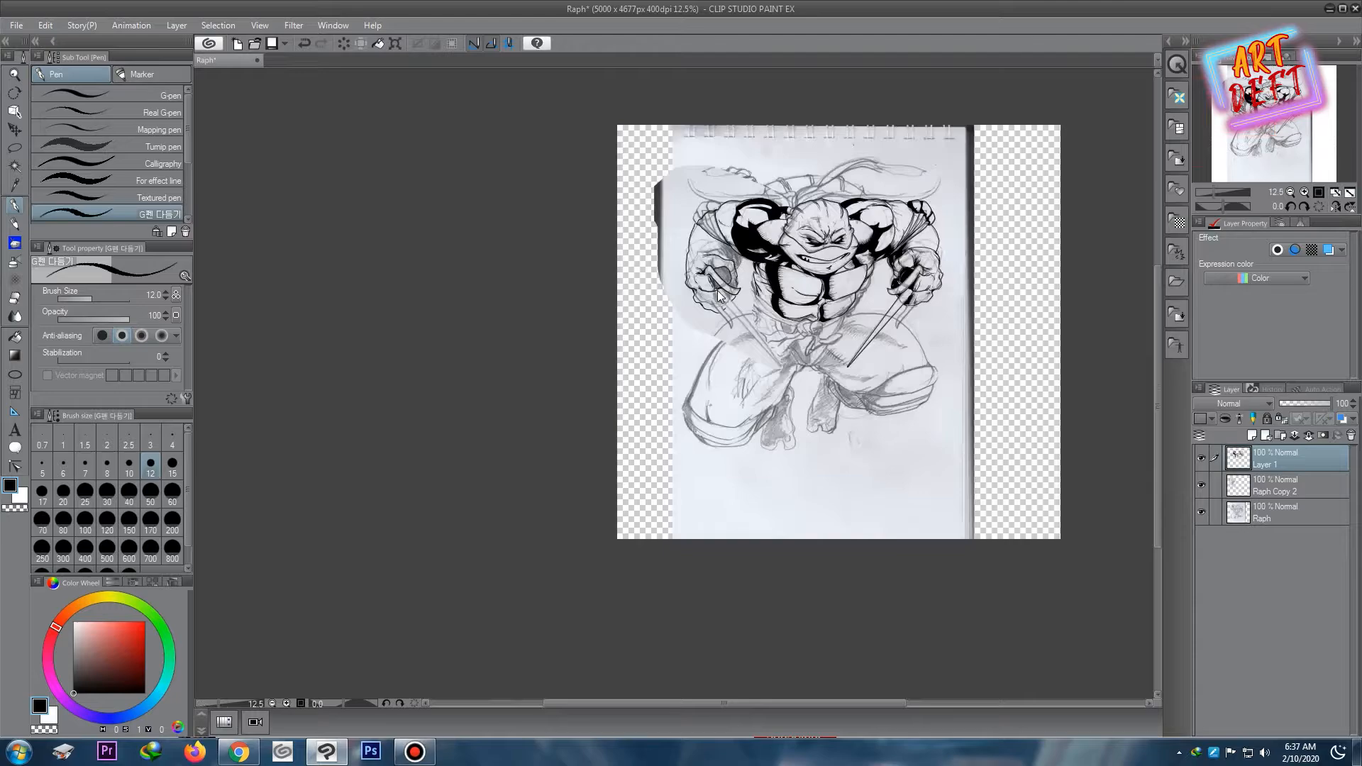
pyautogui.scroll(4, 730, 283)
pyautogui.scroll(1, 701, 311)
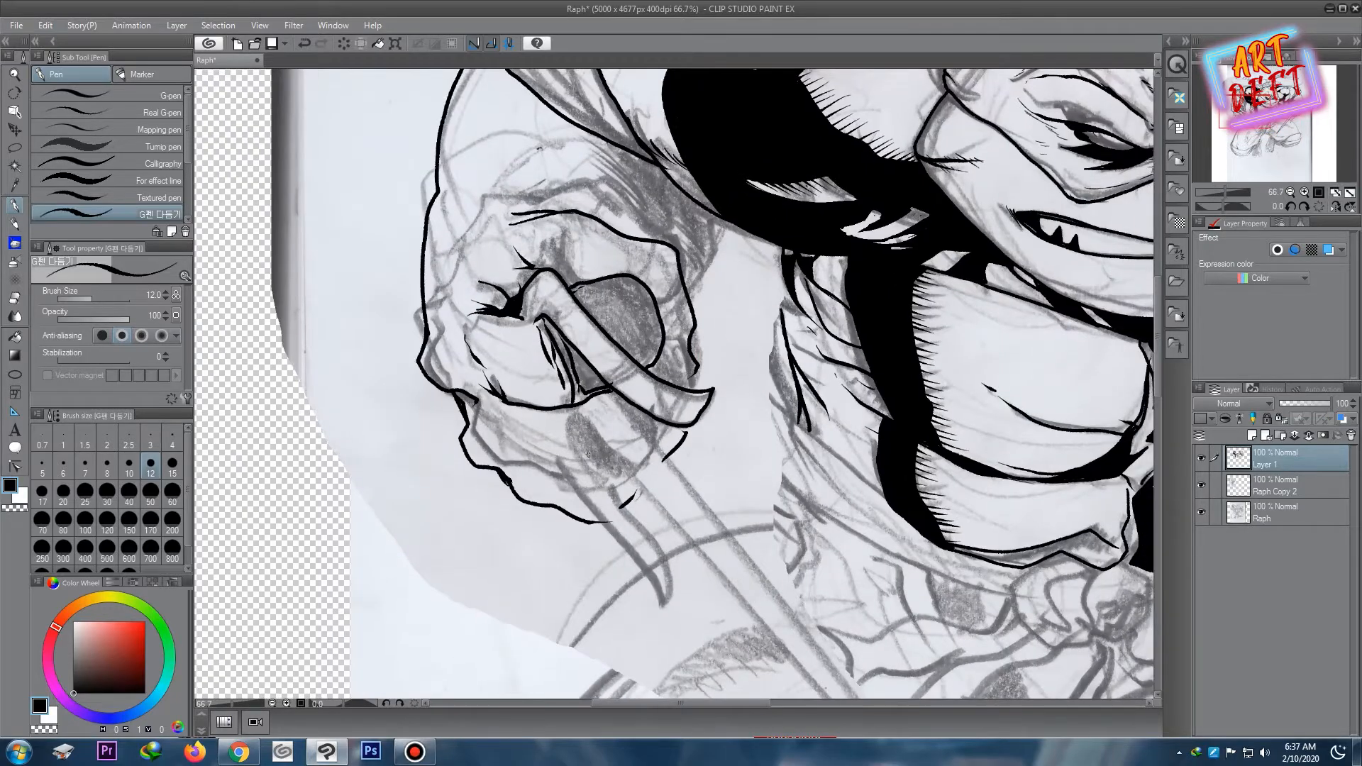
pyautogui.scroll(-1, 588, 454)
pyautogui.moveTo(674, 377); pyautogui.dragTo(552, 218)
pyautogui.click(492, 251)
pyautogui.keyDown('shift'); pyautogui.click(721, 557); pyautogui.keyUp('shift')
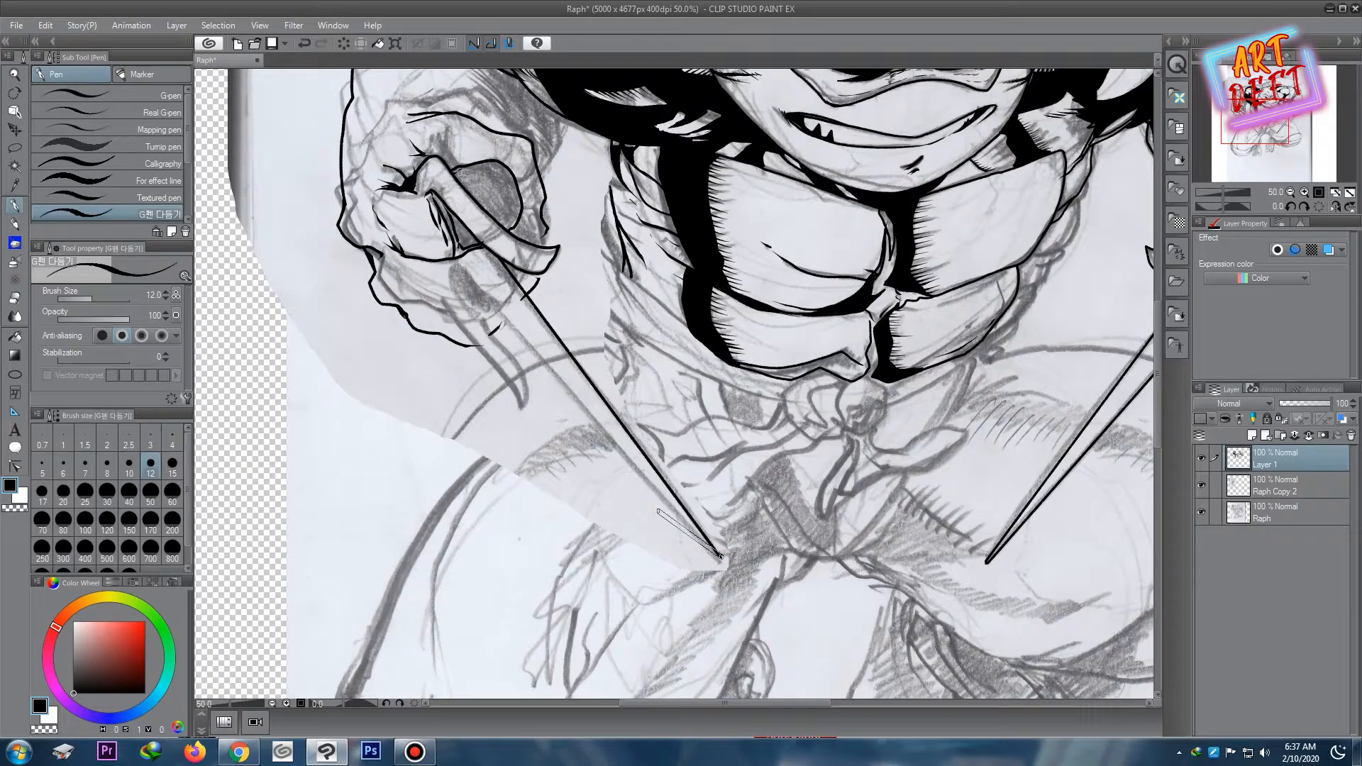
pyautogui.keyDown('shift'); pyautogui.click(458, 263); pyautogui.keyUp('shift')
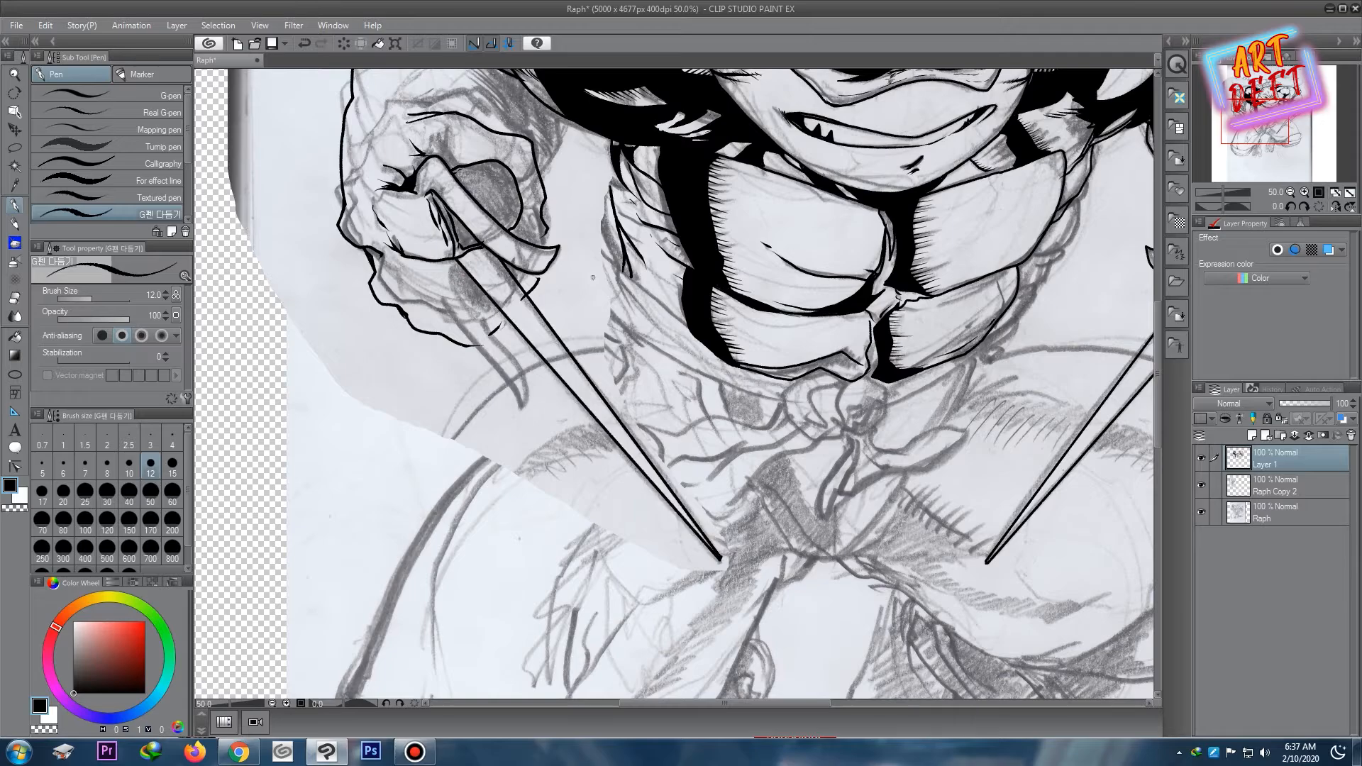
# - Ink the tighter lower contour of the fist around the sai and erase the superseded outer lines
pyautogui.scroll(-4, 688, 264)
pyautogui.scroll(8, 624, 256)
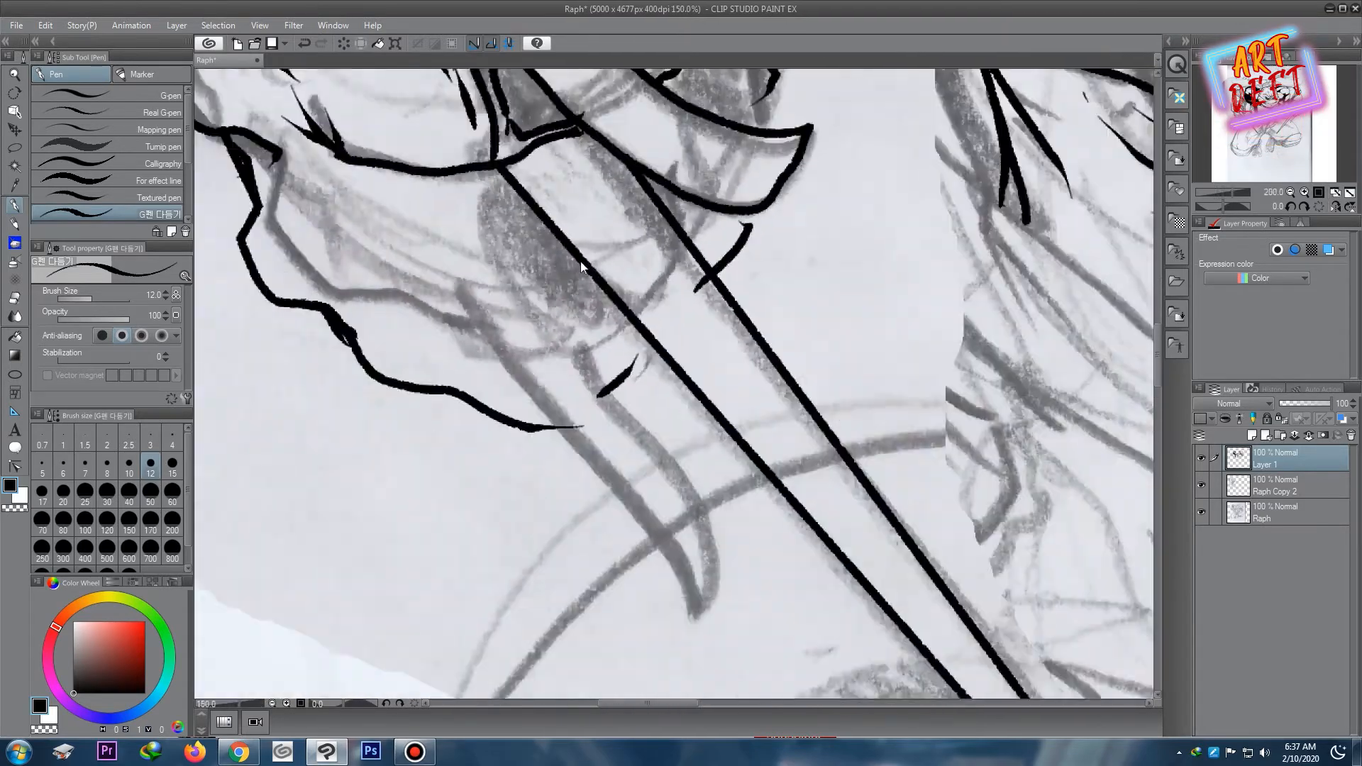
pyautogui.scroll(-5, 566, 267)
pyautogui.scroll(4, 642, 327)
pyautogui.moveTo(365, 398)
pyautogui.mouseDown()
pyautogui.moveTo(440, 409)
pyautogui.moveTo(550, 452)
pyautogui.moveTo(644, 436)
pyautogui.mouseUp()
pyautogui.scroll(-1, 760, 361)
pyautogui.press('e')
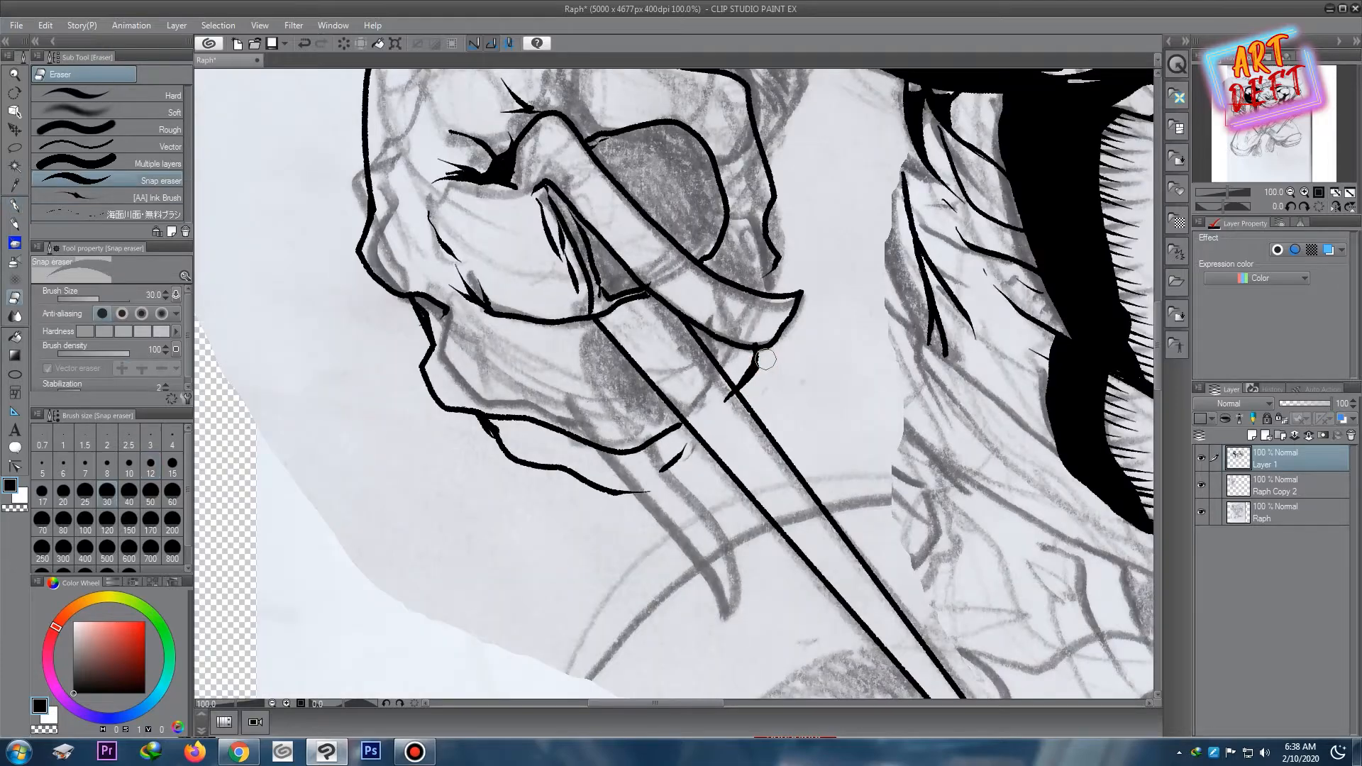
pyautogui.moveTo(682, 450)
pyautogui.mouseDown()
pyautogui.moveTo(569, 484)
pyautogui.moveTo(490, 440)
pyautogui.mouseUp()
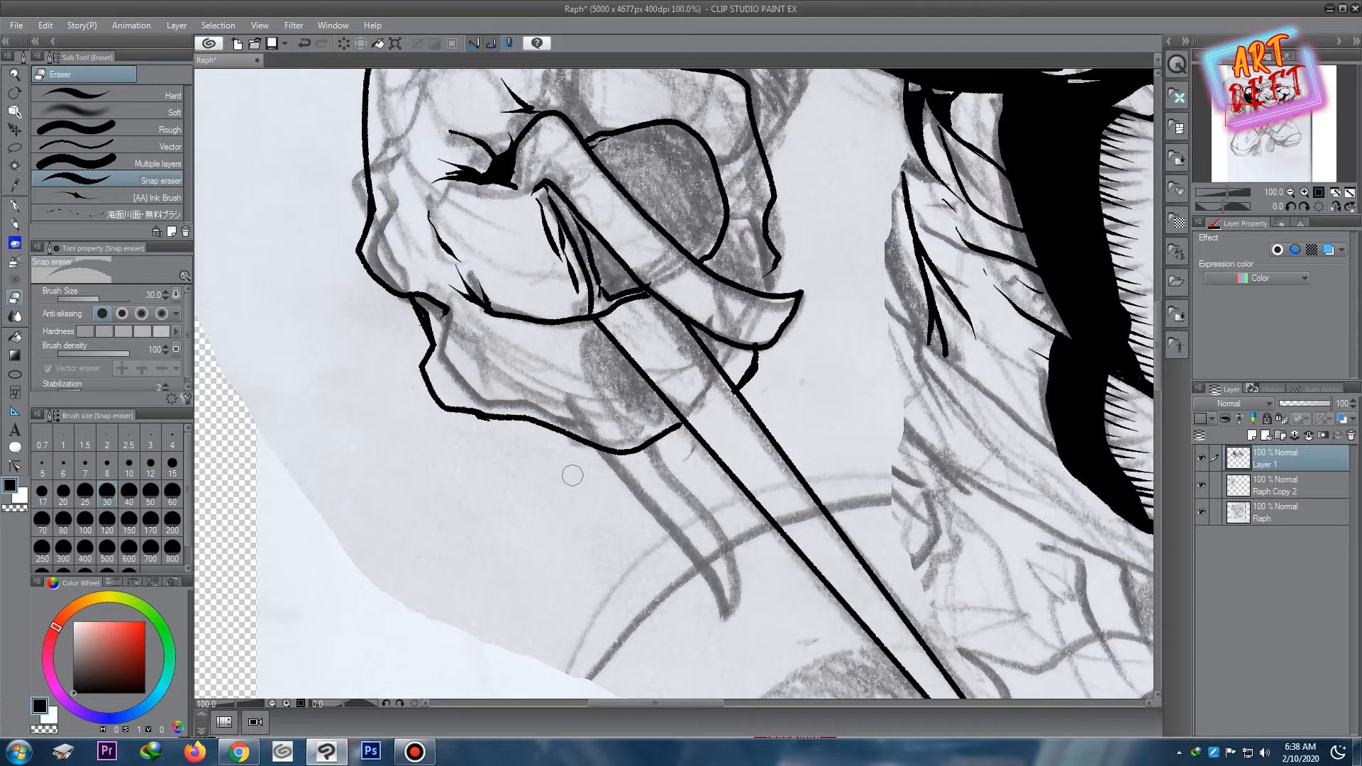
pyautogui.scroll(-3, 494, 435)
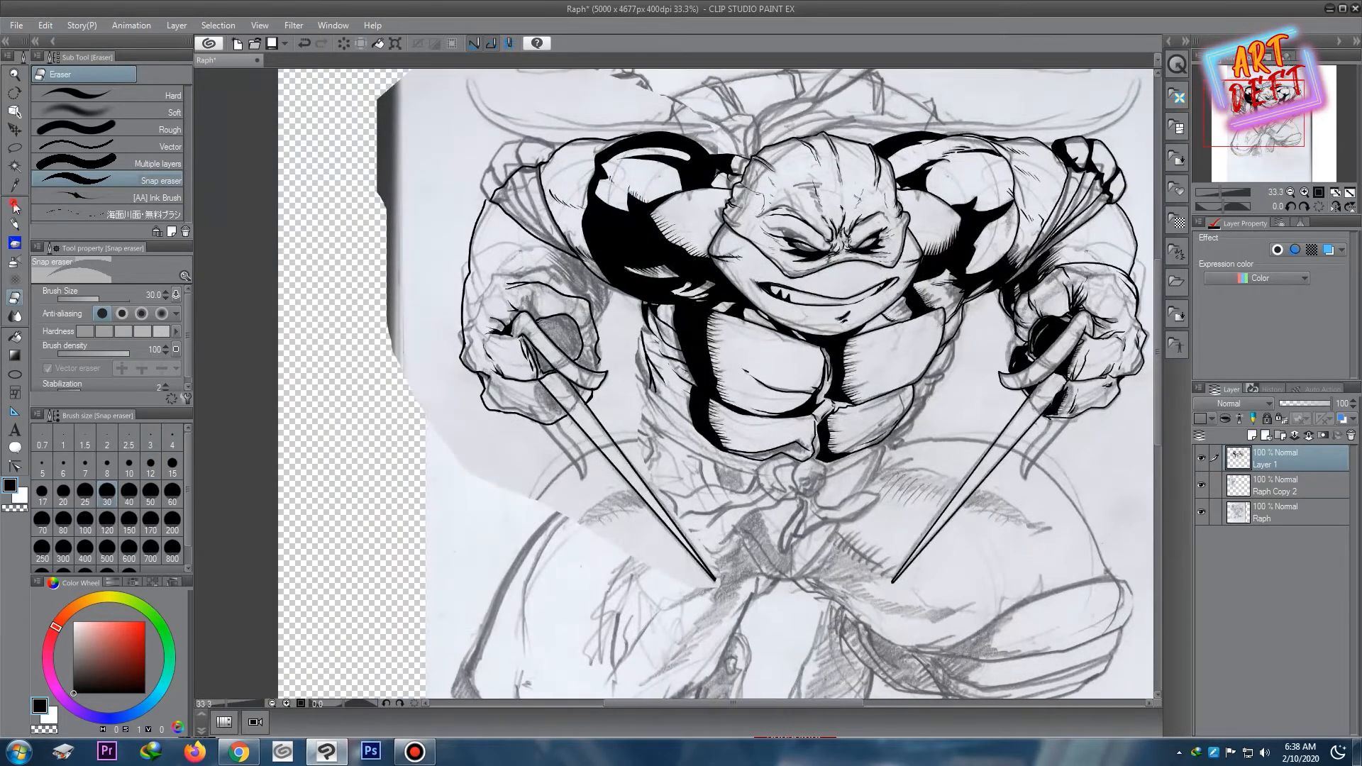
# - Ink the crease lines and small shadow marks on the lower fingers beside the sai blade
pyautogui.click(15, 206)
pyautogui.scroll(3, 532, 380)
pyautogui.moveTo(533, 393); pyautogui.dragTo(576, 500)
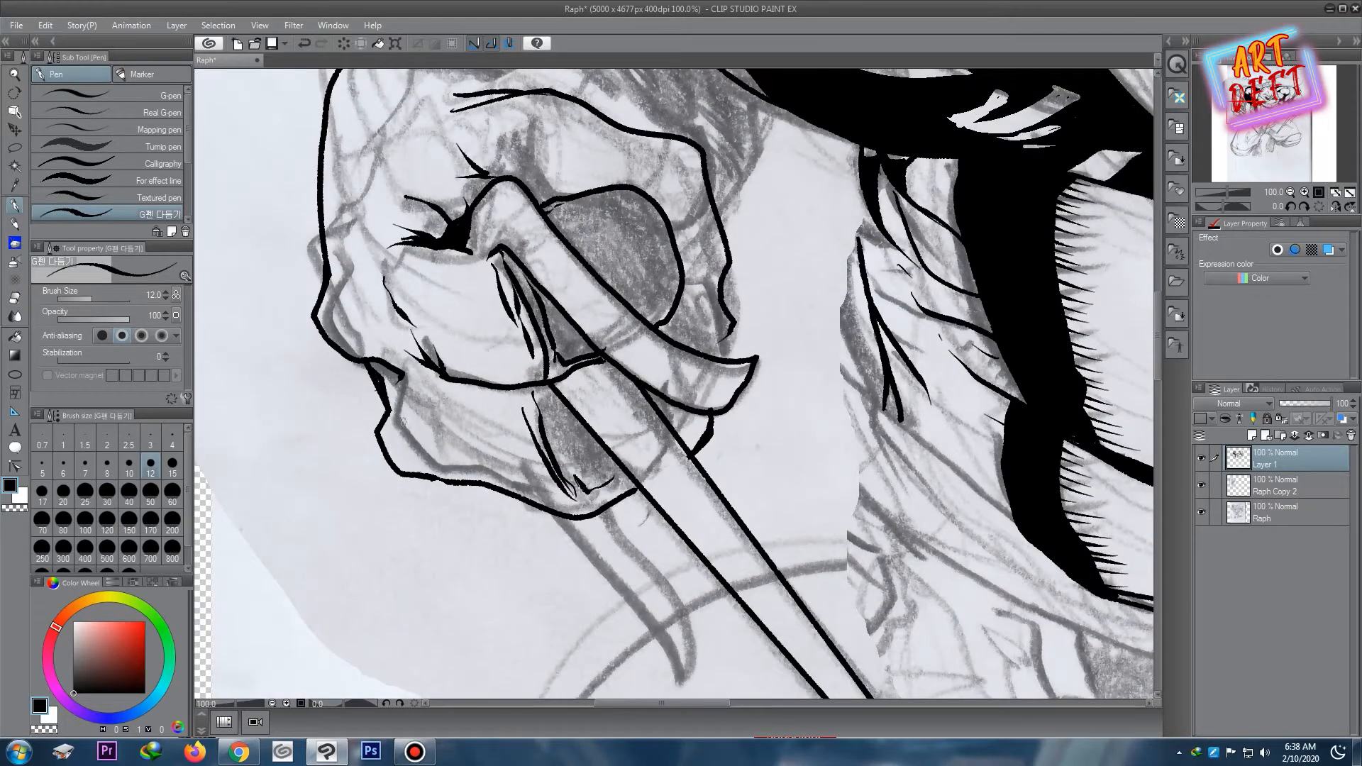
pyautogui.moveTo(433, 462); pyautogui.dragTo(452, 517)
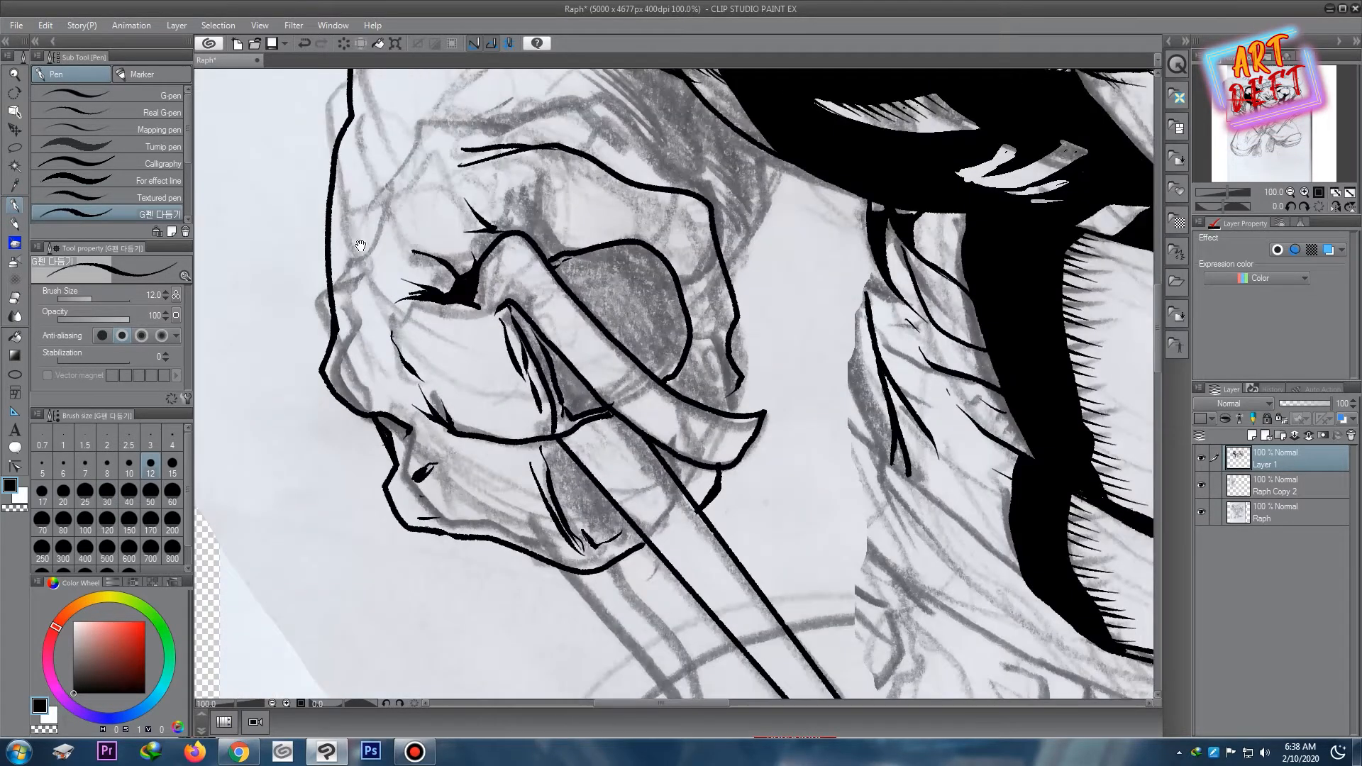
# - Ink the curved double-line wristband above the fist and erase the lines overlapping it
pyautogui.scroll(-3, 454, 462)
pyautogui.moveTo(740, 233); pyautogui.dragTo(421, 279)
pyautogui.scroll(3, 724, 316)
pyautogui.moveTo(553, 322)
pyautogui.mouseDown()
pyautogui.moveTo(646, 275)
pyautogui.moveTo(778, 300)
pyautogui.moveTo(835, 360)
pyautogui.mouseUp()
pyautogui.moveTo(588, 310)
pyautogui.mouseDown()
pyautogui.moveTo(771, 318)
pyautogui.moveTo(816, 337)
pyautogui.mouseUp()
pyautogui.press('e')
pyautogui.scroll(-3, 596, 368)
pyautogui.moveTo(298, 369); pyautogui.dragTo(858, 330)
pyautogui.scroll(2, 426, 321)
pyautogui.moveTo(639, 319)
pyautogui.mouseDown()
pyautogui.moveTo(511, 337)
pyautogui.moveTo(619, 253)
pyautogui.moveTo(718, 294)
pyautogui.mouseUp()
# - Ink the wristband's upper edge, the folds beside it and the muscle lines running up the forearm
pyautogui.press('p')
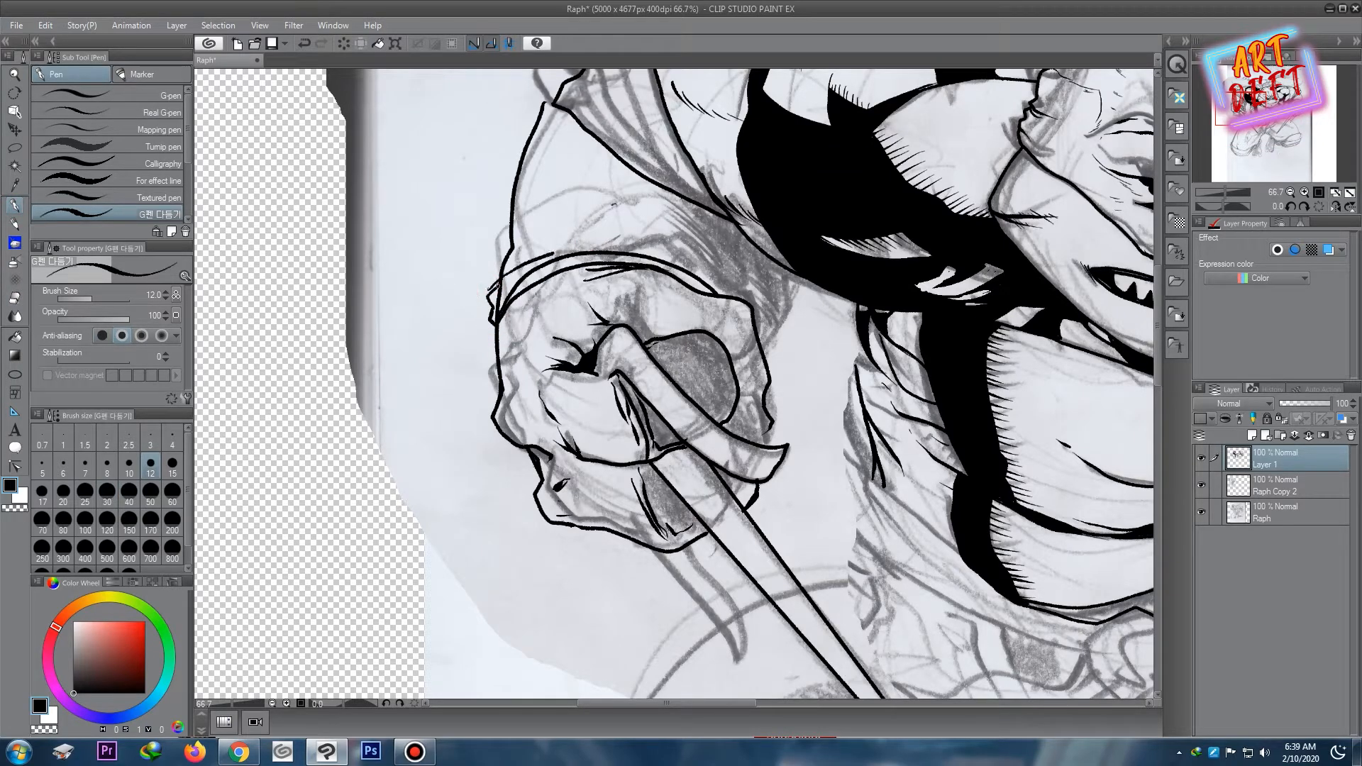
pyautogui.moveTo(515, 267)
pyautogui.mouseDown()
pyautogui.moveTo(572, 247)
pyautogui.moveTo(683, 256)
pyautogui.mouseUp()
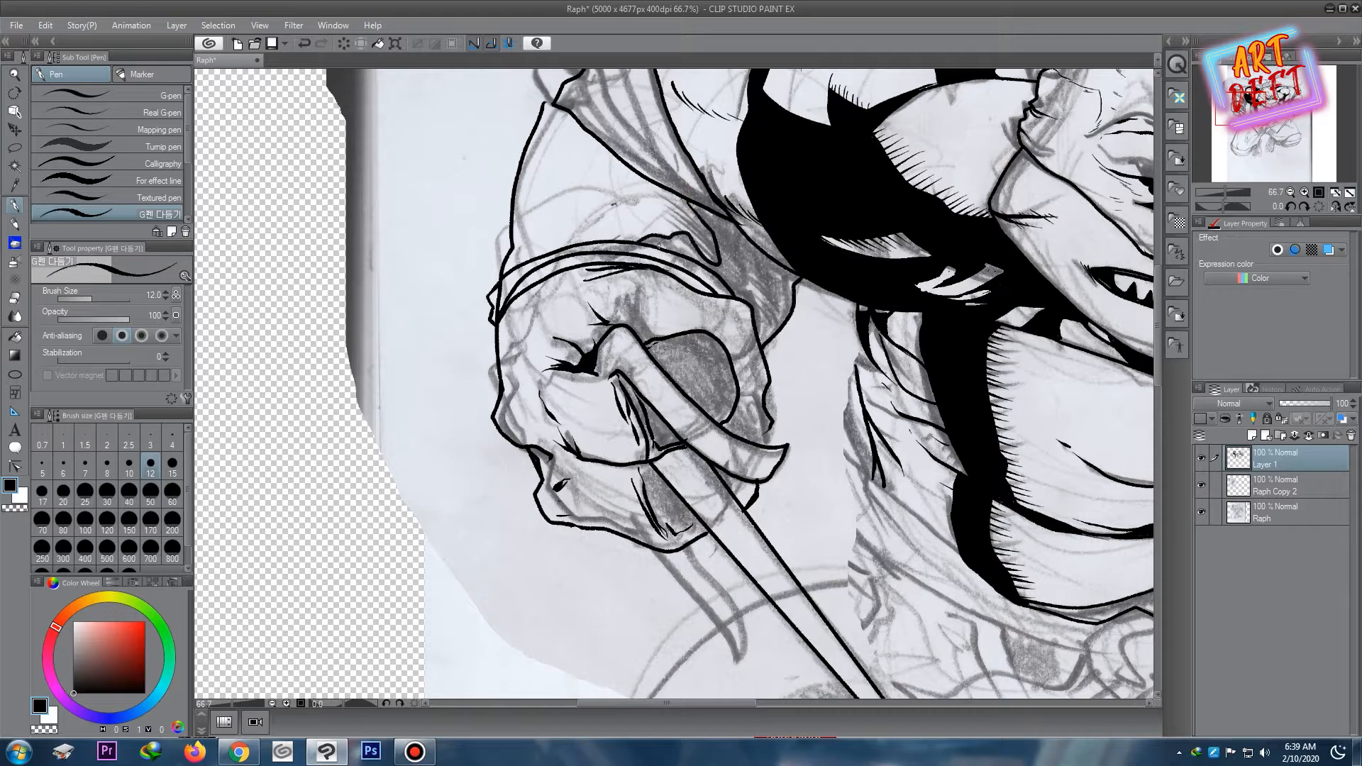
pyautogui.moveTo(617, 155); pyautogui.dragTo(627, 220)
pyautogui.moveTo(557, 114); pyautogui.dragTo(529, 199)
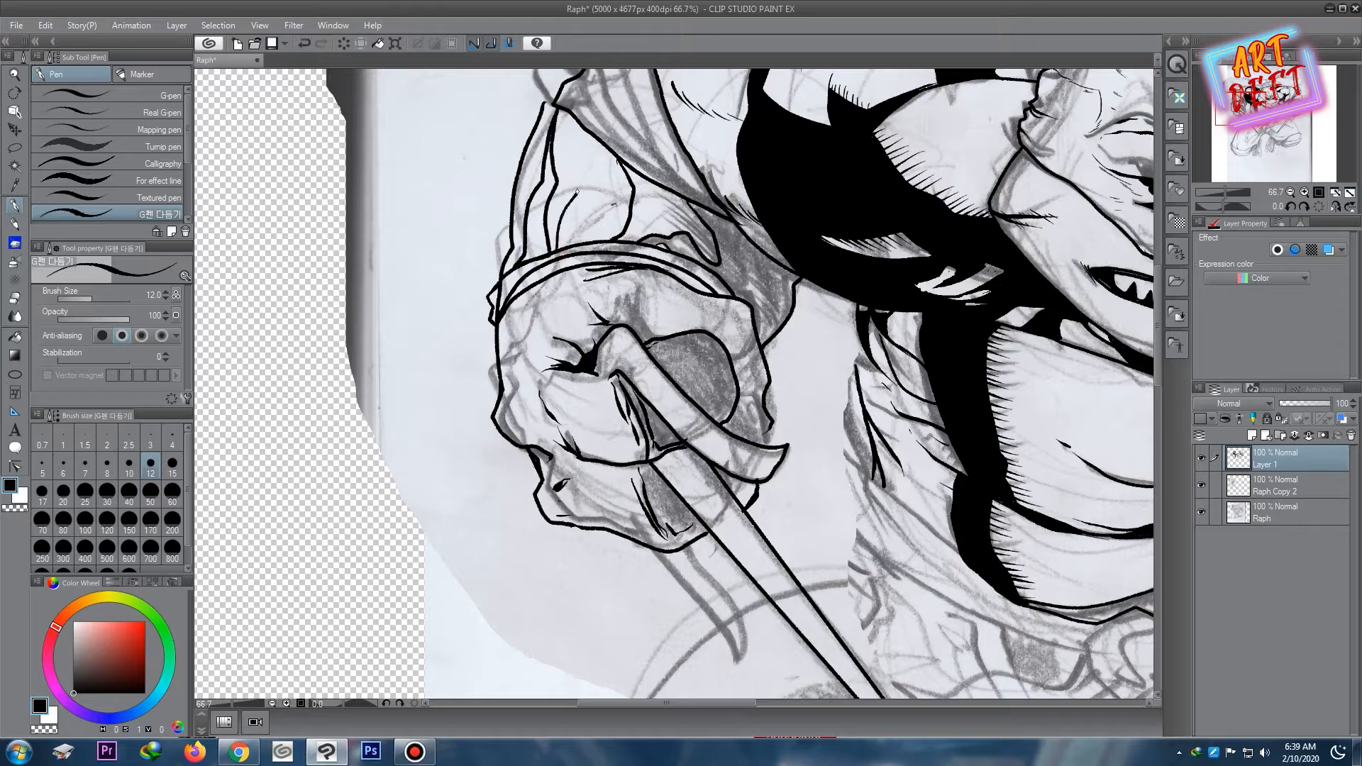
# - Fill the two tapering muscle shadows on the forearm above the wristband with black
pyautogui.press('e')
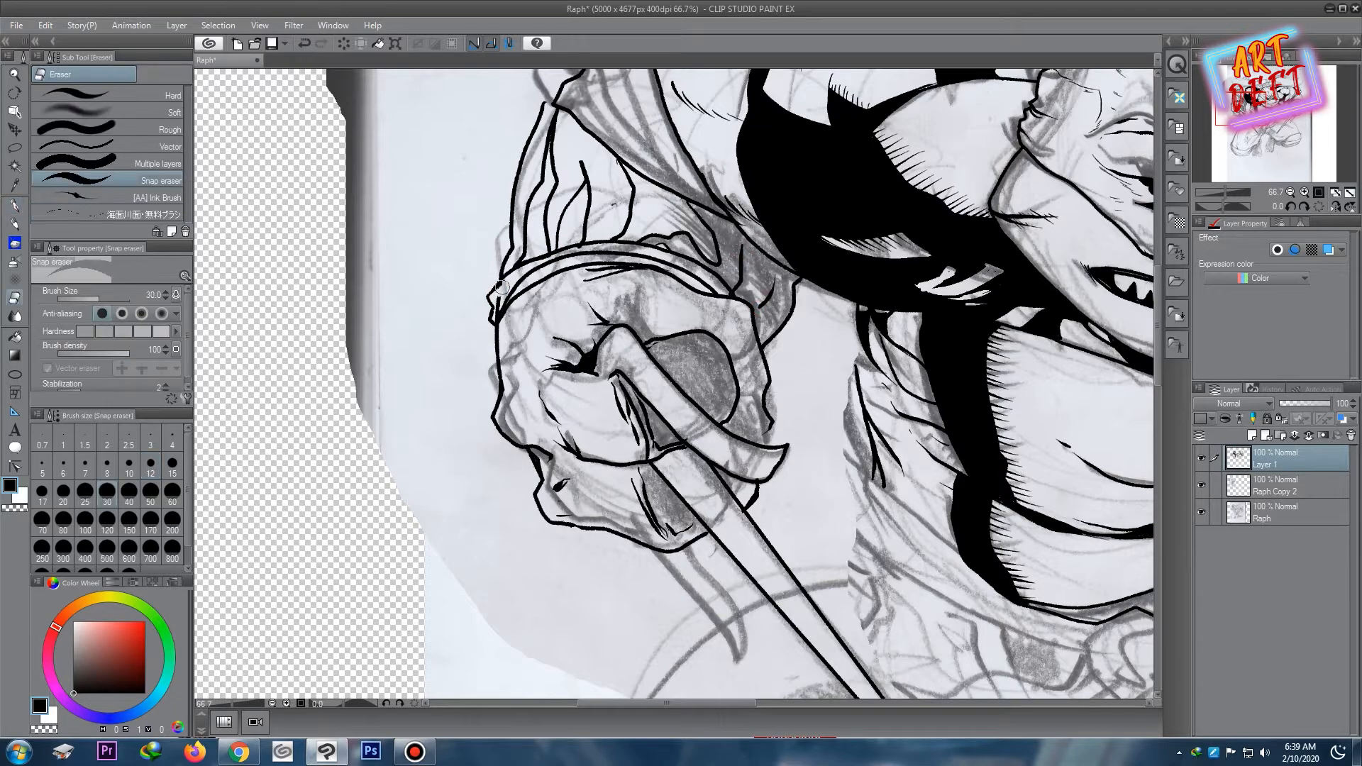
pyautogui.scroll(-4, 604, 250)
pyautogui.scroll(4, 559, 382)
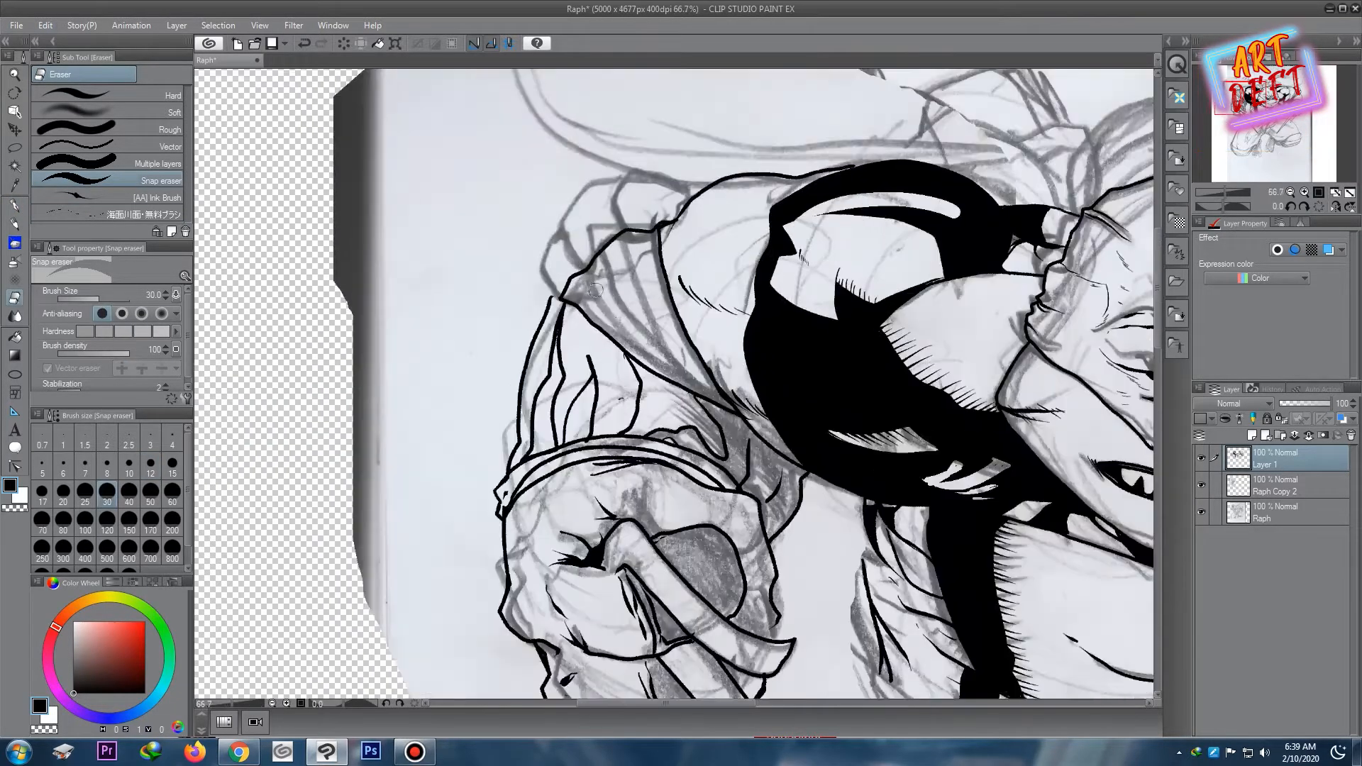
pyautogui.press('g')
pyautogui.click(559, 382)
pyautogui.click(582, 405)
pyautogui.press('p')
pyautogui.scroll(-2, 594, 318)
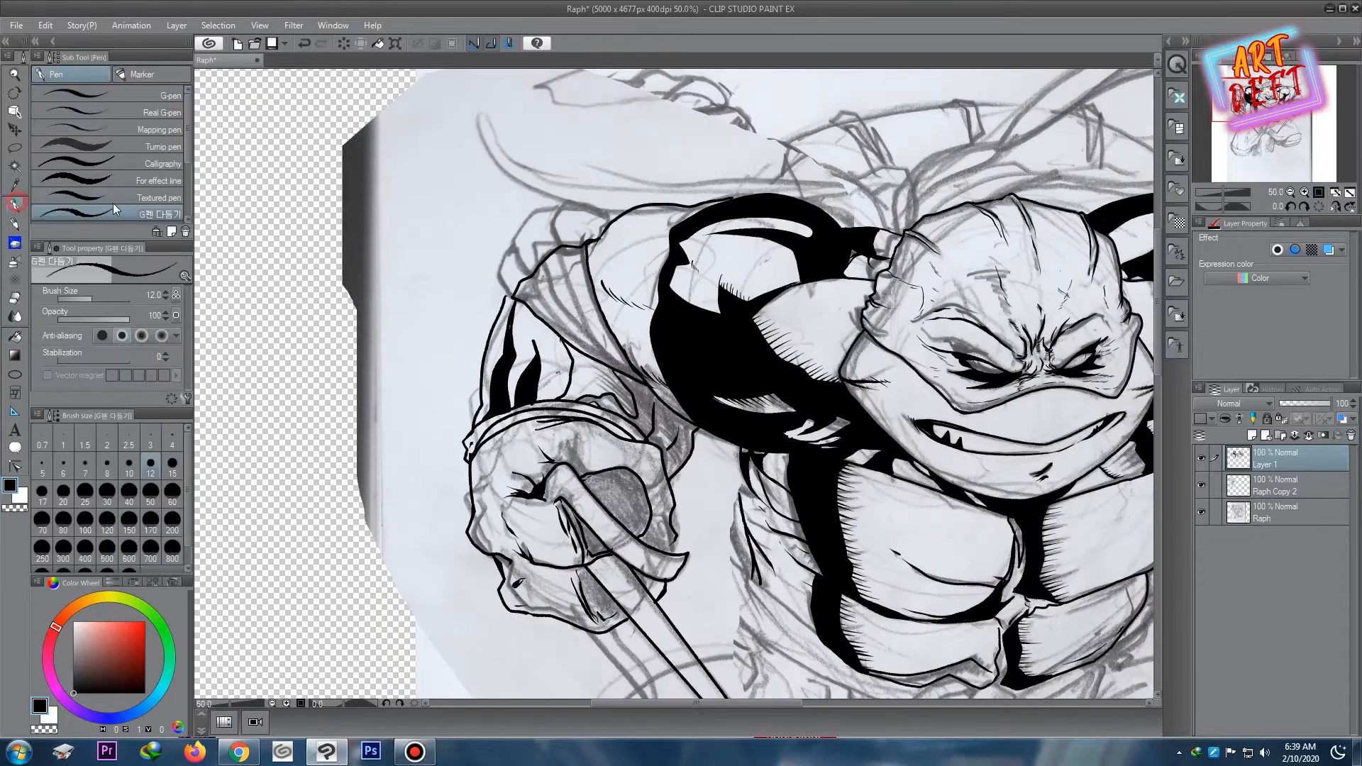
# - Add short hatching strokes along the edges of the two black forearm shadows
pyautogui.scroll(2, 594, 318)
pyautogui.scroll(-2, 594, 318)
pyautogui.scroll(3, 546, 320)
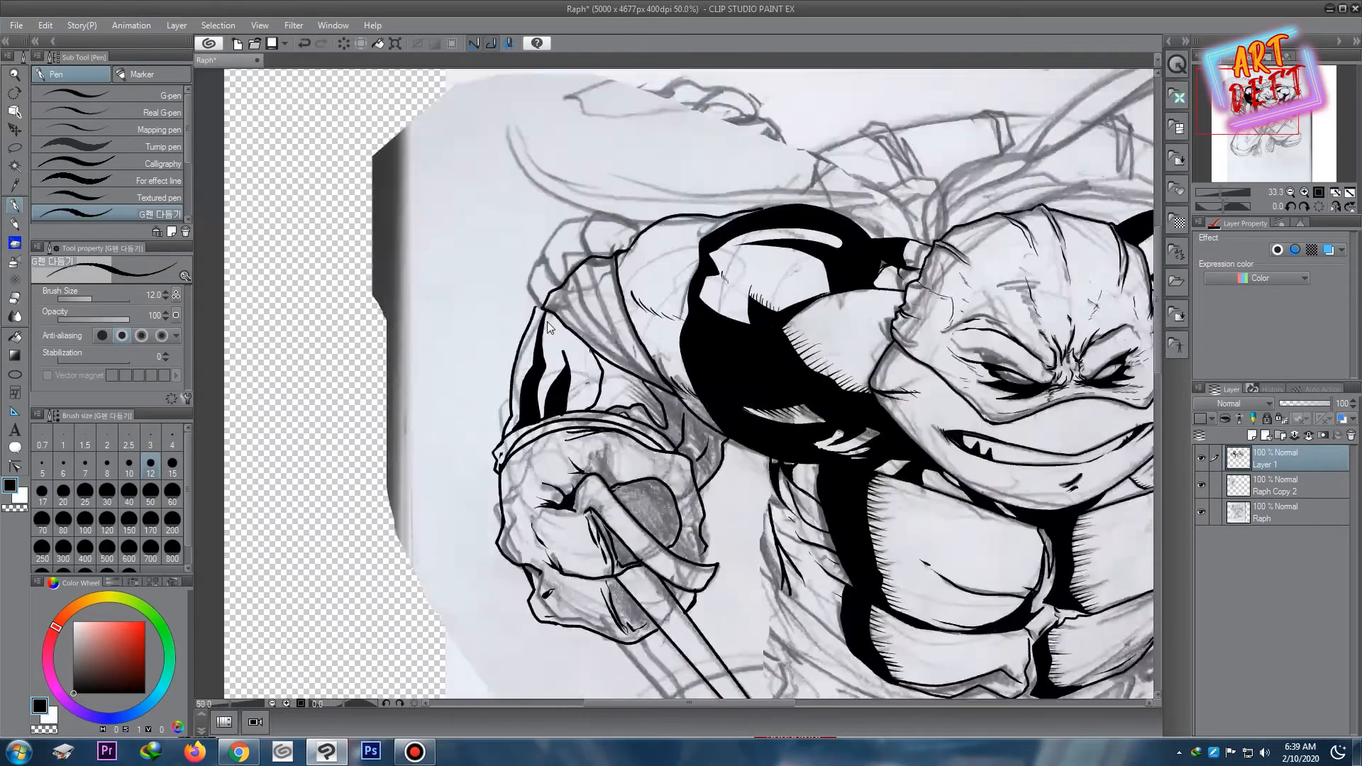
pyautogui.moveTo(542, 342); pyautogui.dragTo(521, 474)
pyautogui.moveTo(585, 387); pyautogui.dragTo(621, 440)
# - Ink the long converging fold lines of the elbow wrap between the forearm and the upper arm
pyautogui.scroll(-2, 581, 449)
pyautogui.moveTo(874, 331); pyautogui.dragTo(596, 225)
pyautogui.scroll(3, 379, 284)
pyautogui.moveTo(382, 283)
pyautogui.mouseDown()
pyautogui.moveTo(532, 434)
pyautogui.moveTo(713, 548)
pyautogui.mouseUp()
pyautogui.moveTo(541, 401)
pyautogui.mouseDown()
pyautogui.moveTo(440, 242)
pyautogui.moveTo(710, 533)
pyautogui.mouseUp()
pyautogui.moveTo(651, 460); pyautogui.dragTo(500, 191)
pyautogui.moveTo(512, 186); pyautogui.dragTo(534, 220)
pyautogui.scroll(-5, 628, 305)
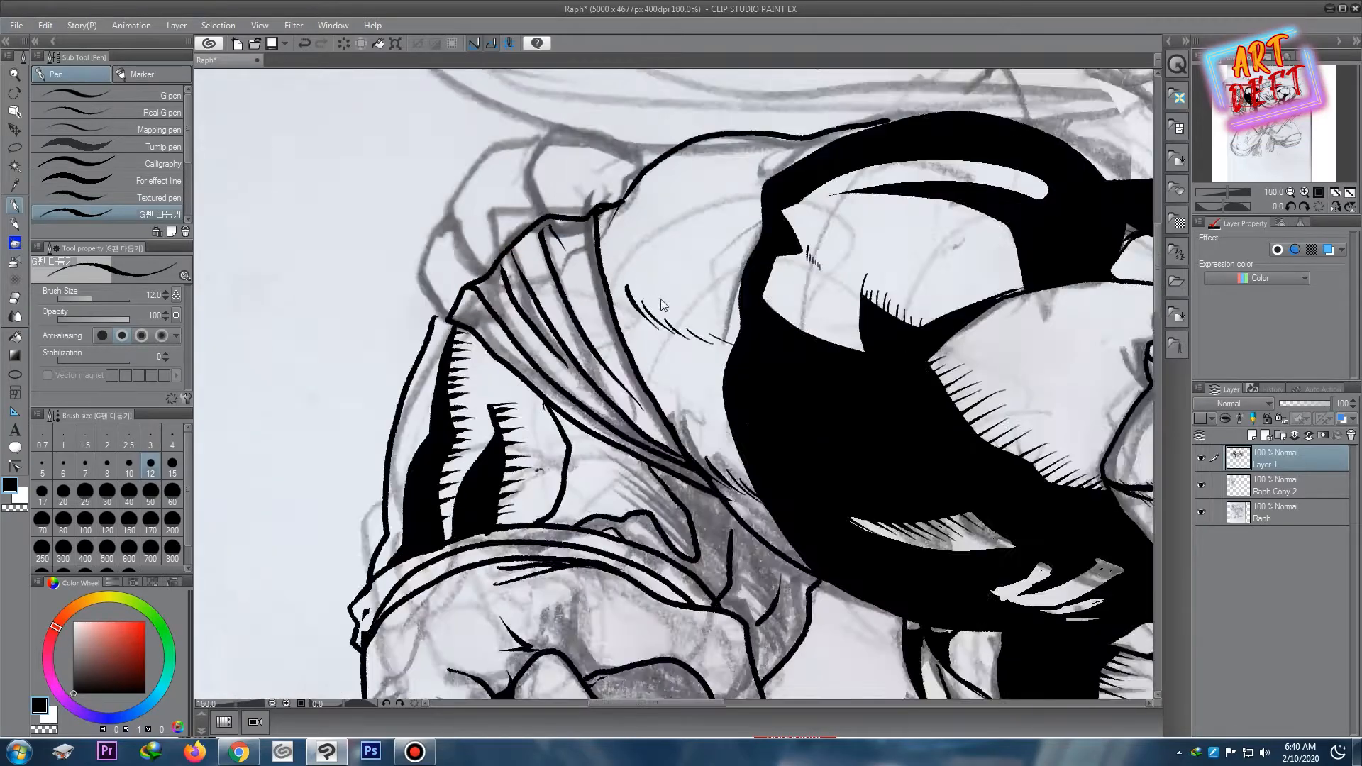
# - Ink the segmented outer contour of the elbow pad and fill its outer shadow bands with black
pyautogui.scroll(4, 603, 221)
pyautogui.moveTo(702, 255)
pyautogui.mouseDown()
pyautogui.moveTo(736, 295)
pyautogui.moveTo(675, 275)
pyautogui.moveTo(520, 389)
pyautogui.moveTo(513, 462)
pyautogui.mouseUp()
pyautogui.moveTo(509, 368); pyautogui.dragTo(522, 440)
pyautogui.moveTo(608, 282)
pyautogui.mouseDown()
pyautogui.moveTo(531, 346)
pyautogui.moveTo(520, 374)
pyautogui.mouseUp()
pyautogui.moveTo(680, 276); pyautogui.dragTo(615, 306)
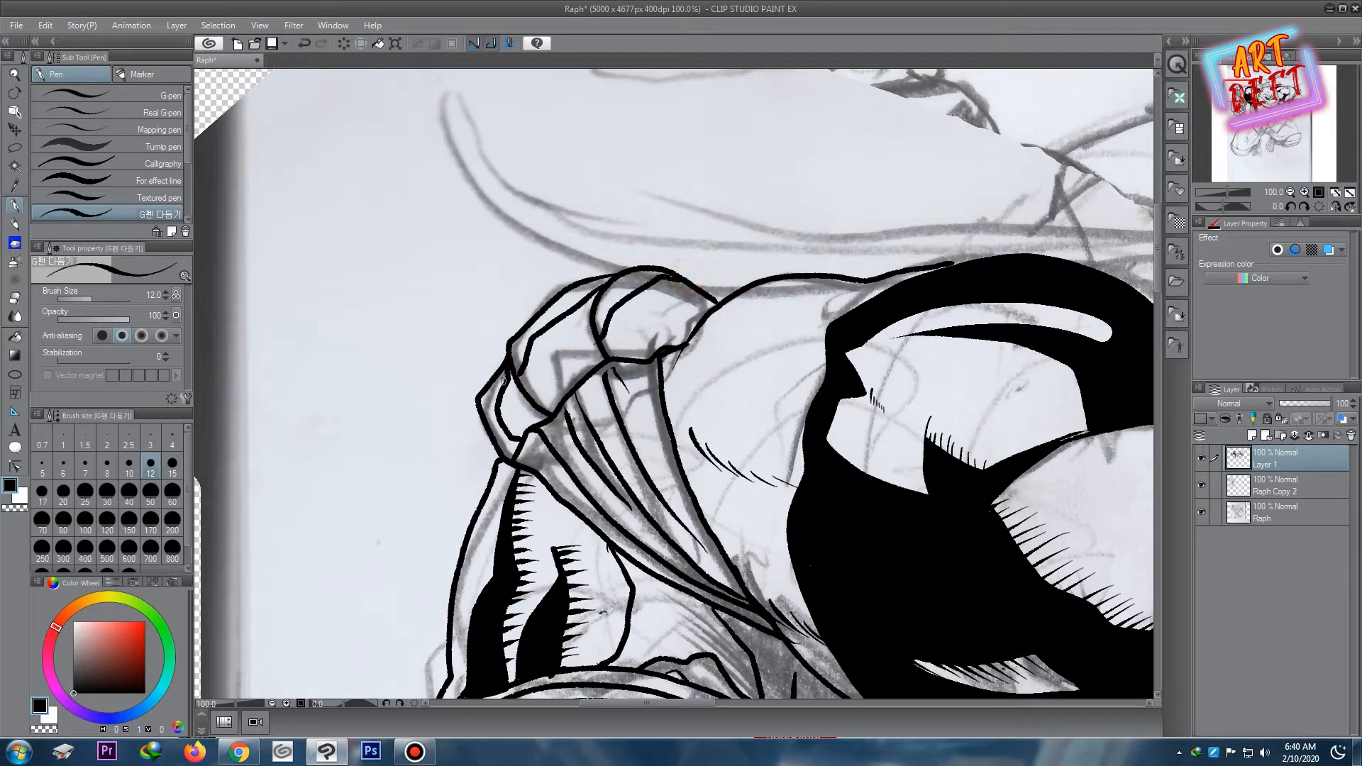
pyautogui.press('g')
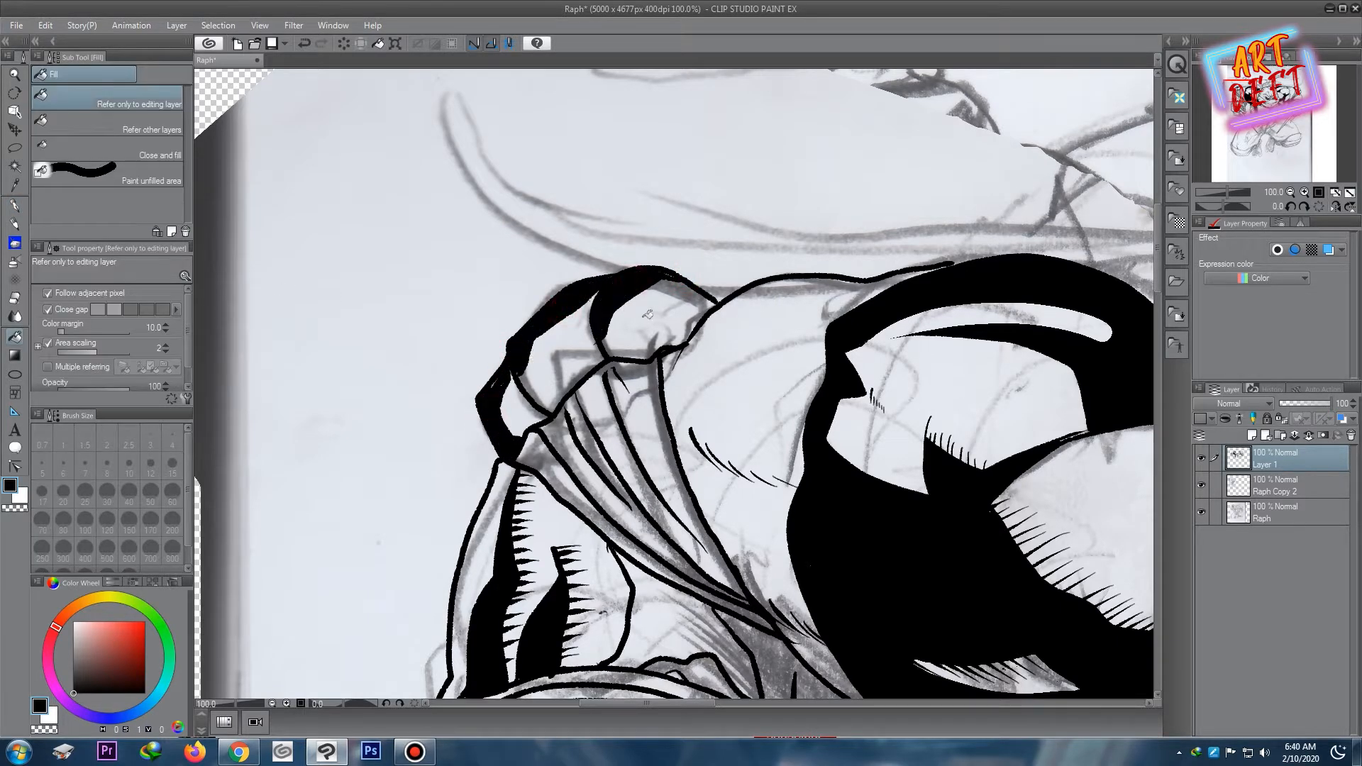
# - Rotate the canvas and add short hatching strokes along the inner edges of the elbow pad's black shadows
pyautogui.scroll(-4, 629, 307)
pyautogui.hotkey('shift', 'space')
pyautogui.moveTo(573, 258); pyautogui.dragTo(508, 394)
pyautogui.click(17, 207)
pyautogui.scroll(5, 585, 322)
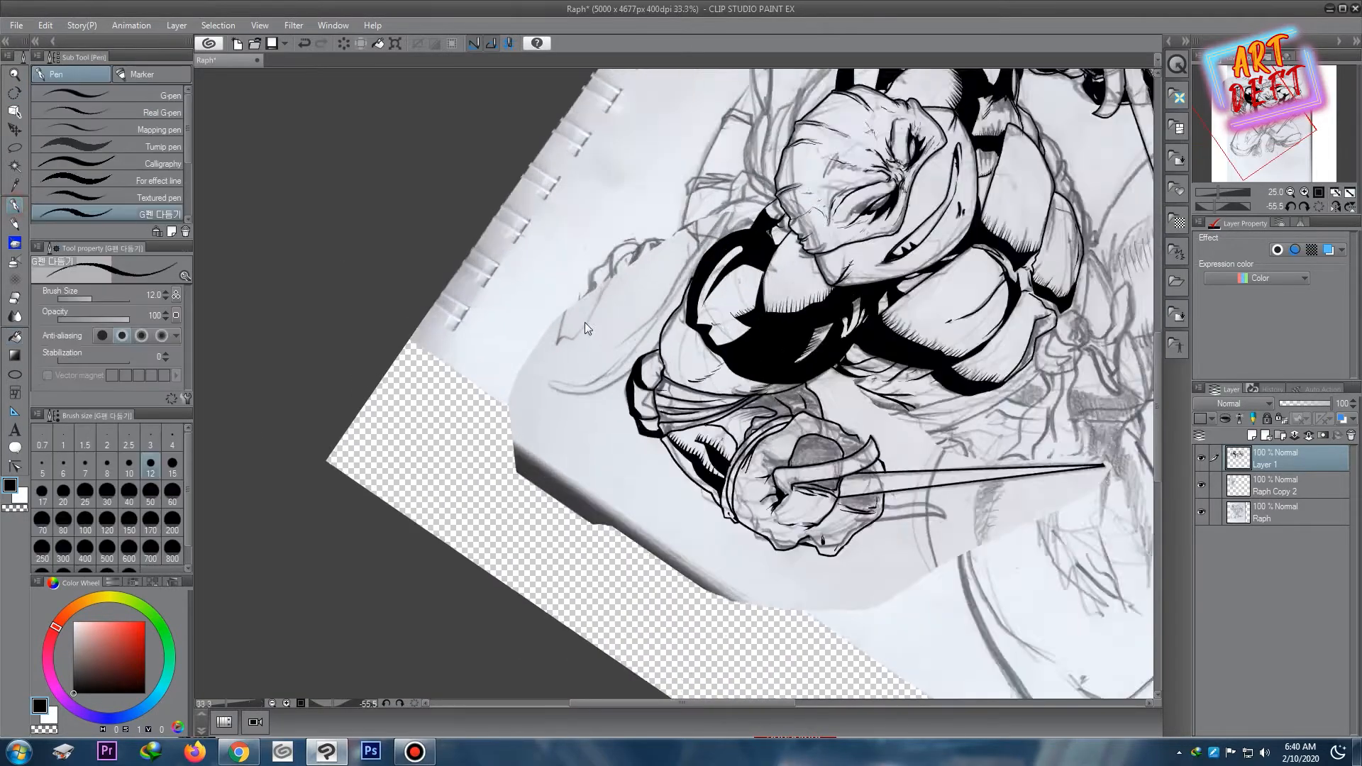
pyautogui.moveTo(664, 349); pyautogui.dragTo(706, 344)
pyautogui.moveTo(661, 375)
pyautogui.mouseDown()
pyautogui.moveTo(698, 372)
pyautogui.moveTo(705, 407)
pyautogui.mouseUp()
pyautogui.moveTo(661, 432)
pyautogui.mouseDown()
pyautogui.moveTo(699, 430)
pyautogui.moveTo(709, 453)
pyautogui.mouseUp()
pyautogui.moveTo(679, 482); pyautogui.dragTo(708, 479)
pyautogui.press('space')
pyautogui.moveTo(621, 477)
pyautogui.mouseDown()
pyautogui.moveTo(611, 259)
pyautogui.moveTo(631, 256)
pyautogui.mouseUp()
pyautogui.moveTo(608, 287)
pyautogui.mouseDown()
pyautogui.moveTo(651, 284)
pyautogui.moveTo(650, 306)
pyautogui.mouseUp()
pyautogui.moveTo(613, 329); pyautogui.dragTo(660, 326)
pyautogui.moveTo(616, 371); pyautogui.dragTo(669, 366)
pyautogui.moveTo(635, 394); pyautogui.dragTo(692, 387)
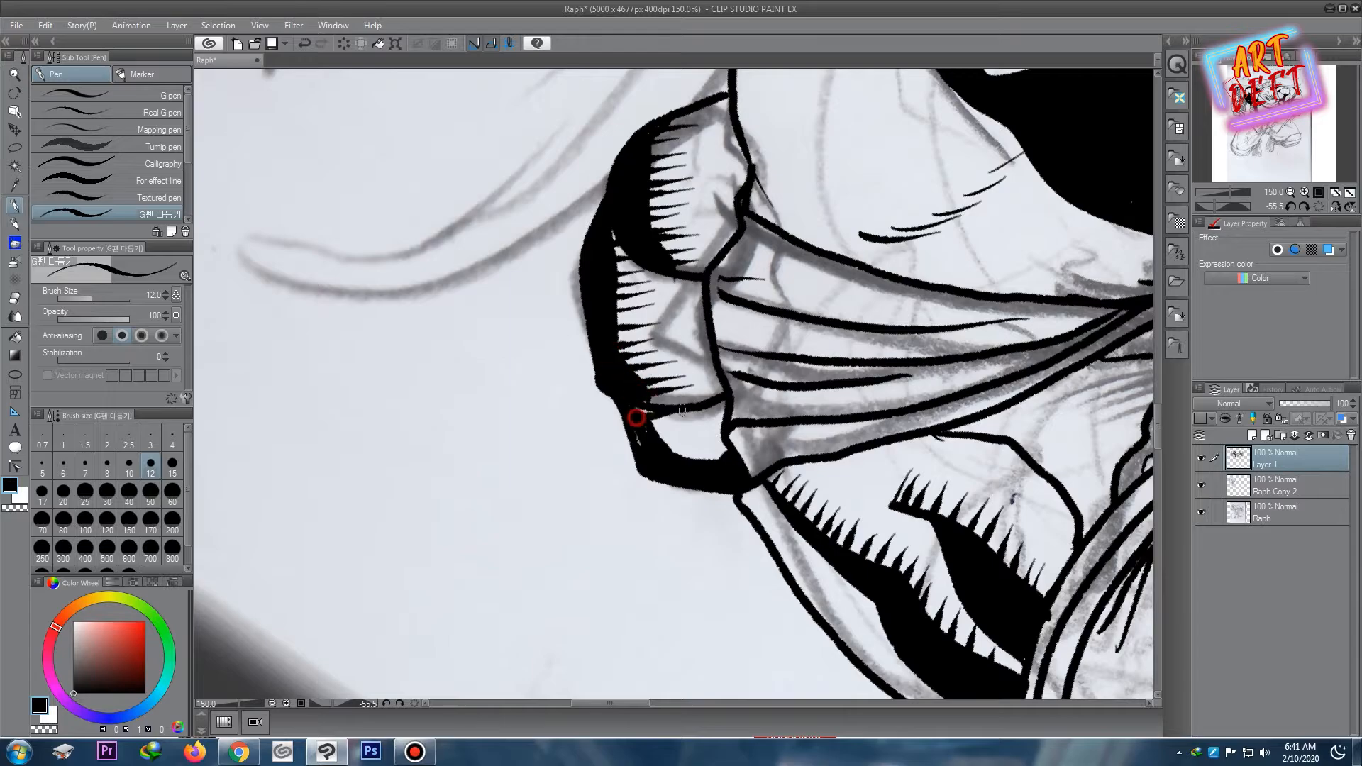
pyautogui.moveTo(639, 424); pyautogui.dragTo(710, 428)
pyautogui.moveTo(660, 453); pyautogui.dragTo(710, 444)
# - Rotate the canvas back upright and thicken the fist's outer contour with small shadows and knuckle creases
pyautogui.scroll(-3, 731, 287)
pyautogui.hotkey('shift', 'space')
pyautogui.moveTo(518, 397); pyautogui.dragTo(574, 263)
pyautogui.scroll(-4, 892, 352)
pyautogui.scroll(4, 852, 428)
pyautogui.scroll(2, 565, 312)
pyautogui.moveTo(419, 391); pyautogui.dragTo(462, 408)
pyautogui.moveTo(452, 458)
pyautogui.mouseDown()
pyautogui.moveTo(399, 411)
pyautogui.moveTo(443, 454)
pyautogui.mouseUp()
pyautogui.moveTo(489, 514); pyautogui.dragTo(477, 539)
pyautogui.moveTo(480, 547)
pyautogui.mouseDown()
pyautogui.moveTo(503, 575)
pyautogui.moveTo(550, 545)
pyautogui.mouseUp()
pyautogui.moveTo(468, 525); pyautogui.dragTo(479, 554)
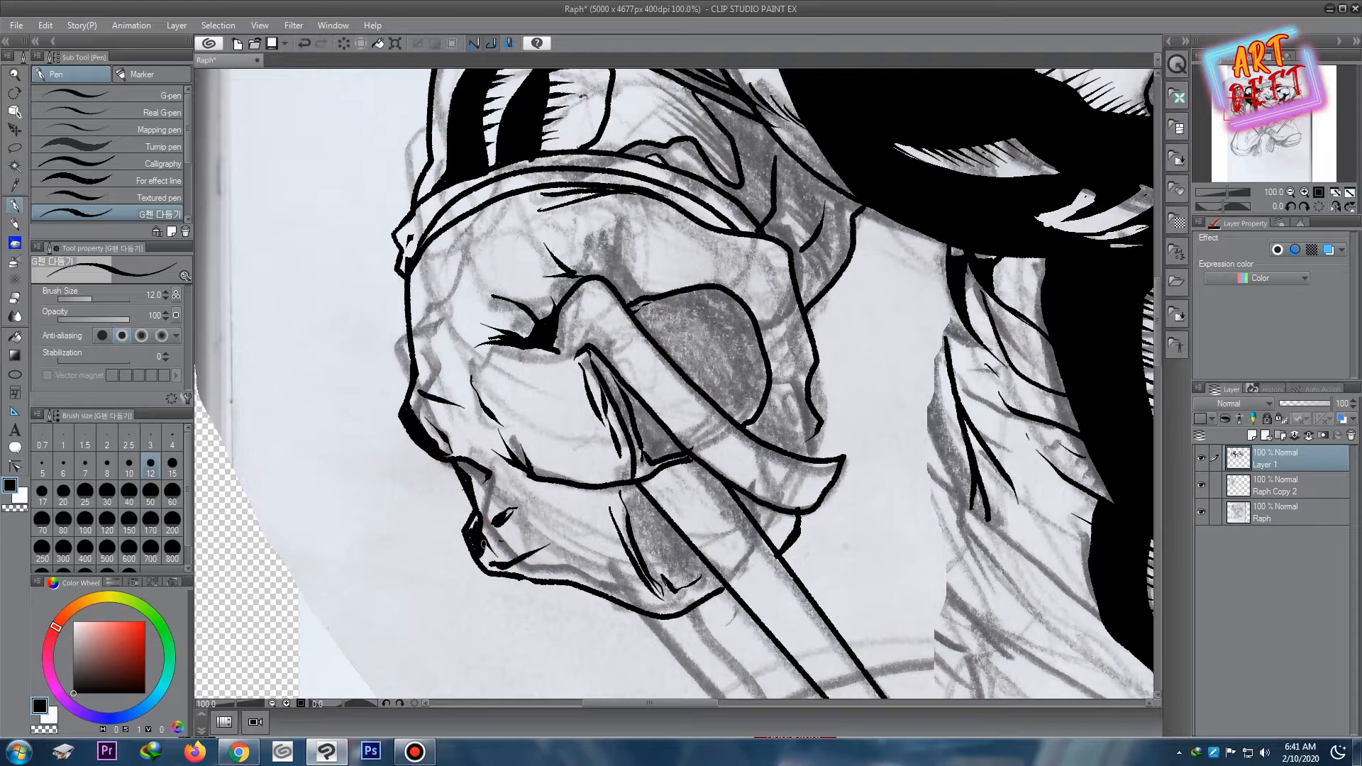
# - Ink the base of the mask's tail rising from the knot beside the head, with its inner fold lines
pyautogui.scroll(-5, 673, 325)
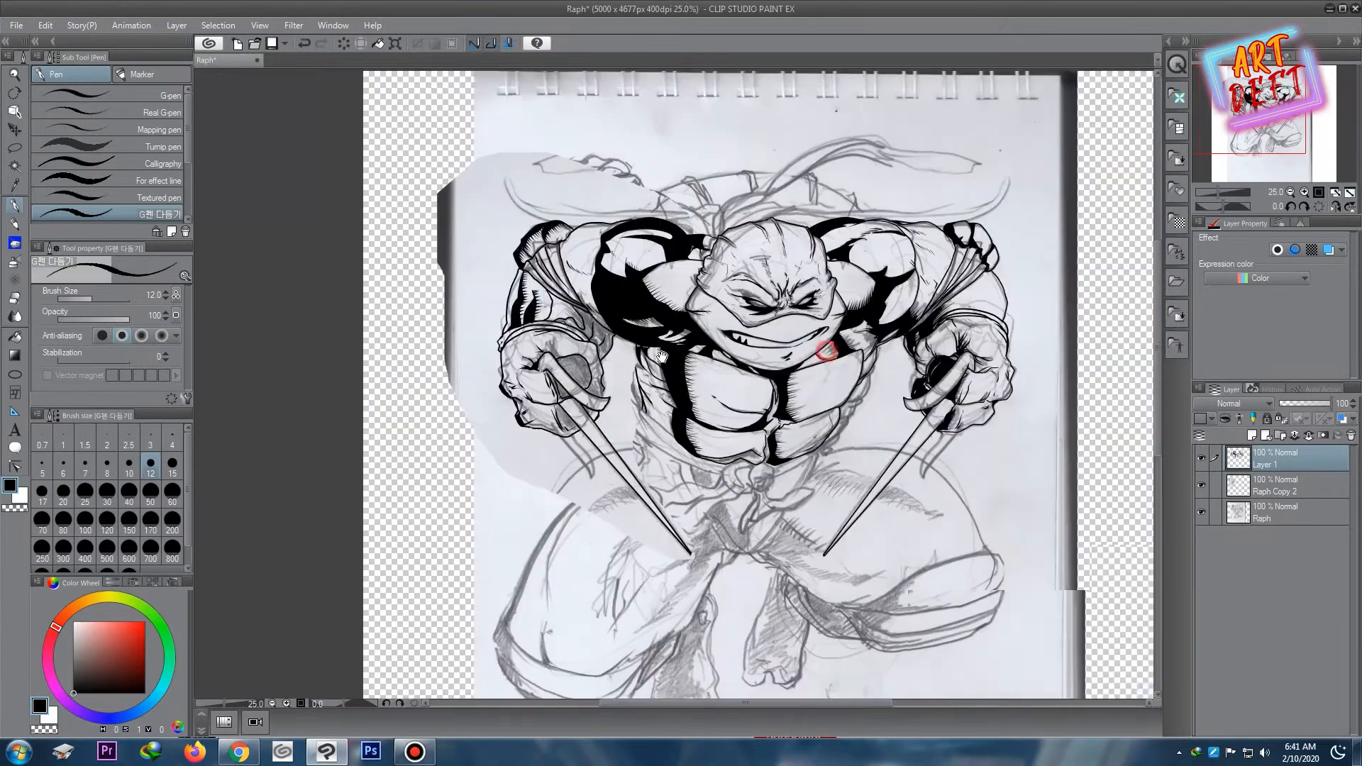
pyautogui.scroll(2, 673, 325)
pyautogui.scroll(3, 673, 325)
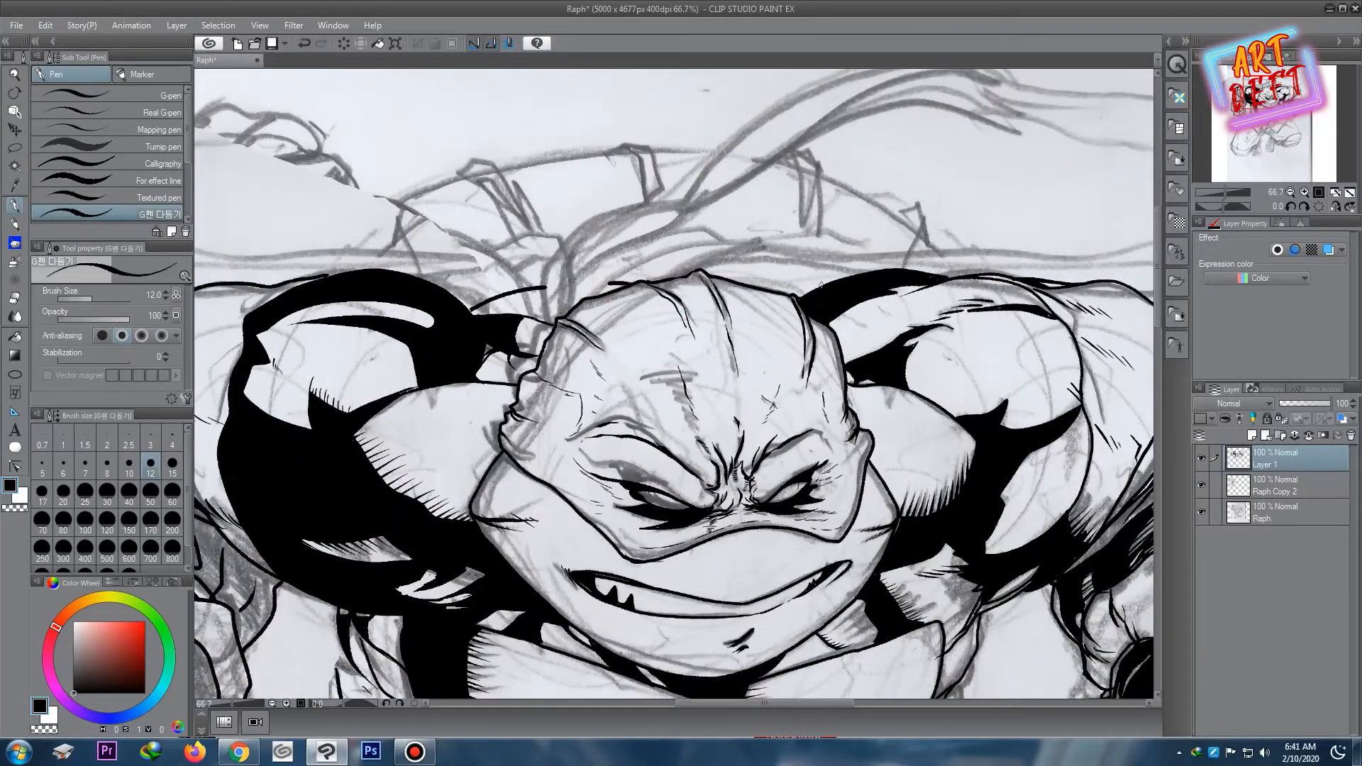
pyautogui.scroll(-3, 515, 447)
pyautogui.scroll(4, 515, 447)
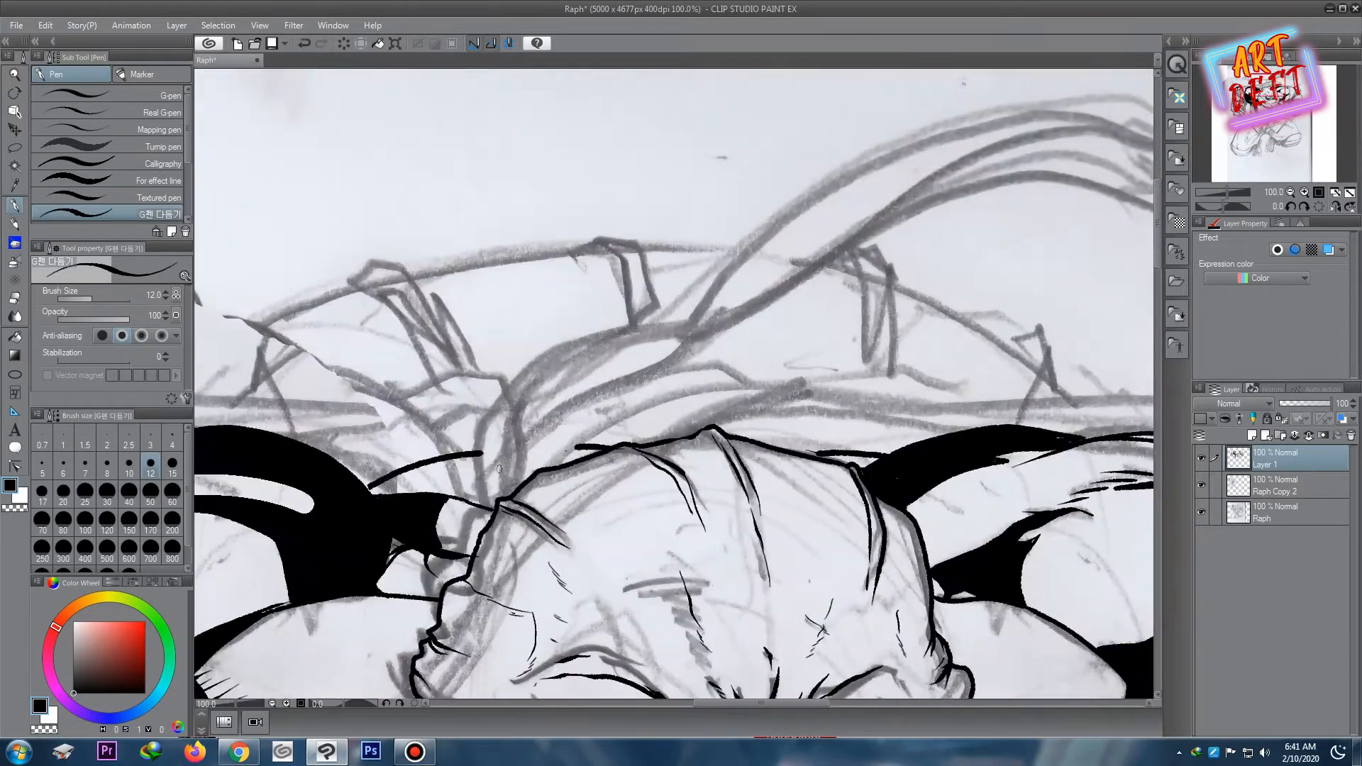
pyautogui.moveTo(485, 501)
pyautogui.mouseDown()
pyautogui.moveTo(590, 338)
pyautogui.moveTo(509, 424)
pyautogui.mouseUp()
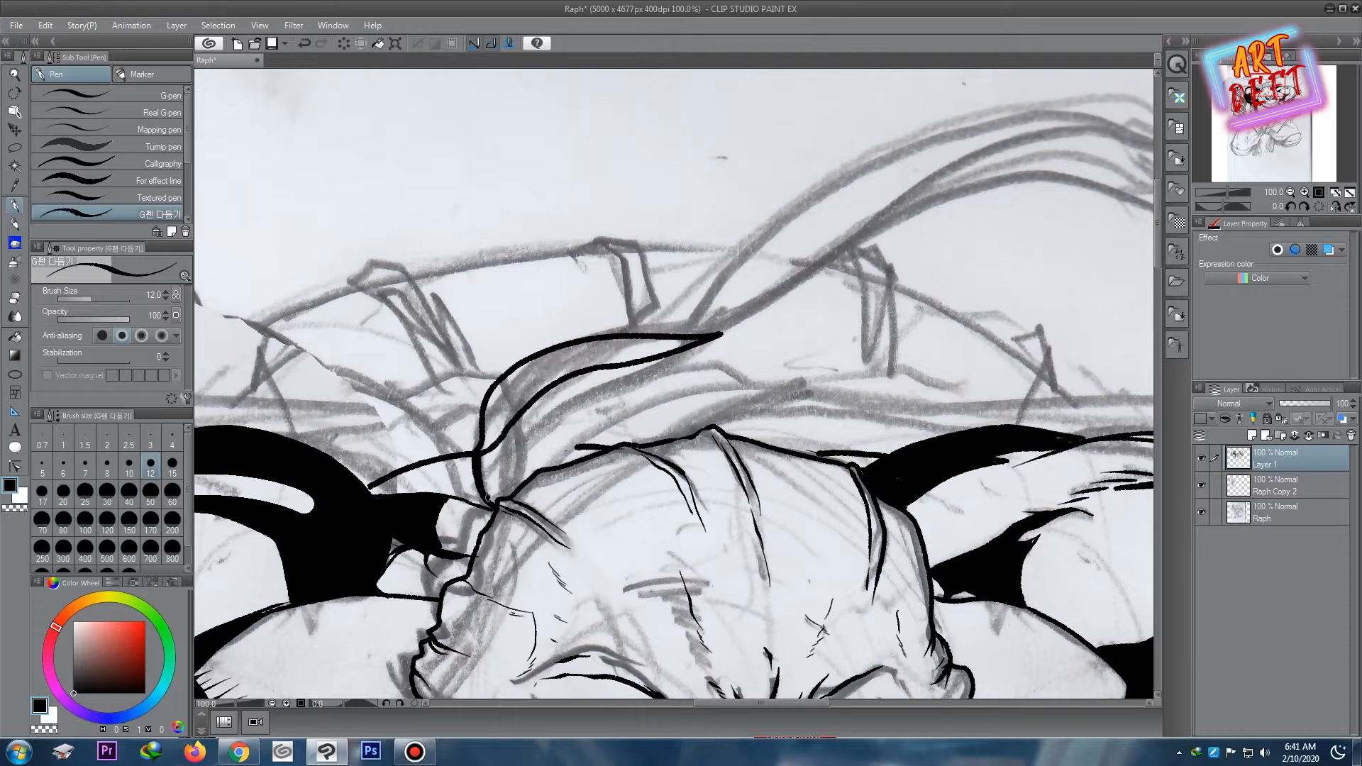
pyautogui.moveTo(600, 373)
pyautogui.mouseDown()
pyautogui.moveTo(513, 479)
pyautogui.moveTo(636, 378)
pyautogui.moveTo(717, 340)
pyautogui.mouseUp()
# - Ink the upper edge of the flowing mask tail and its torn, ragged end
pyautogui.scroll(-4, 795, 291)
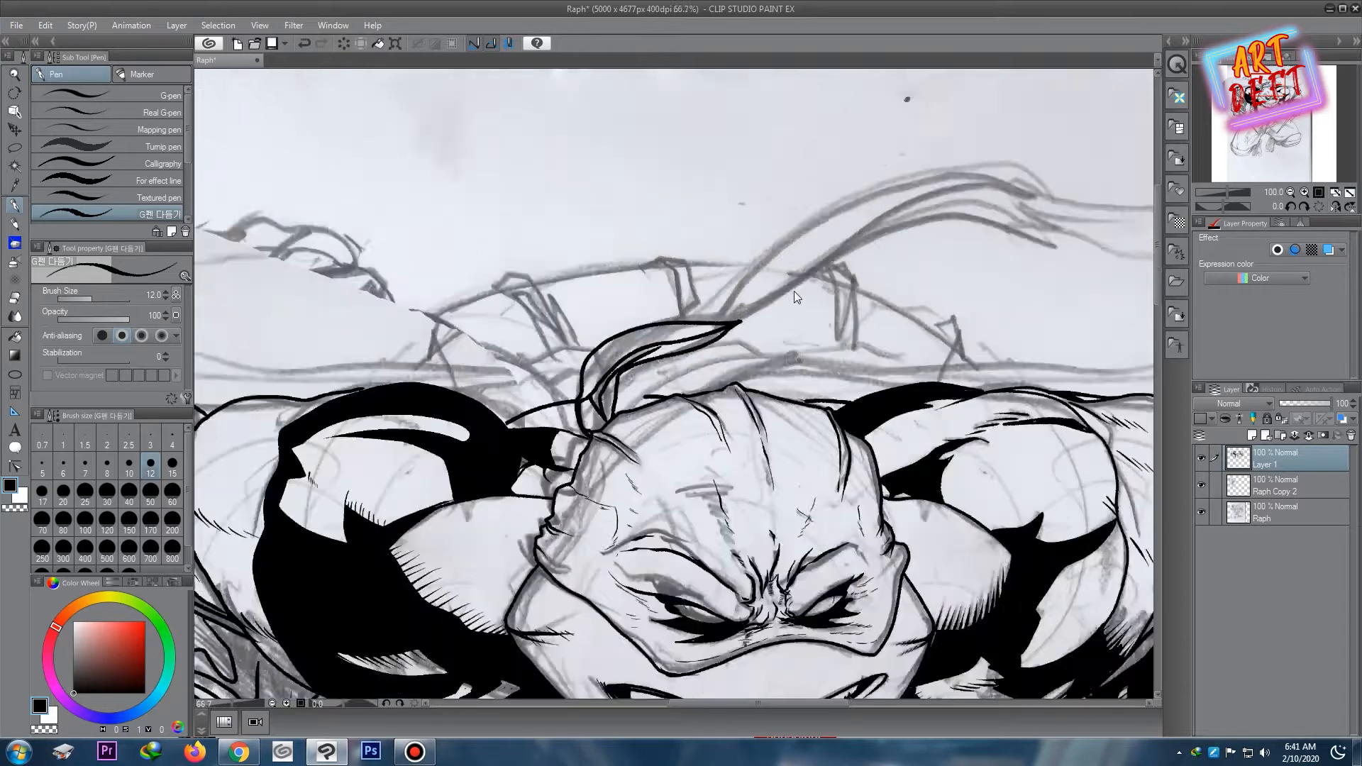
pyautogui.moveTo(855, 283); pyautogui.dragTo(570, 397)
pyautogui.scroll(3, 570, 397)
pyautogui.moveTo(381, 525)
pyautogui.mouseDown()
pyautogui.moveTo(701, 397)
pyautogui.moveTo(1082, 385)
pyautogui.moveTo(974, 456)
pyautogui.moveTo(764, 461)
pyautogui.mouseUp()
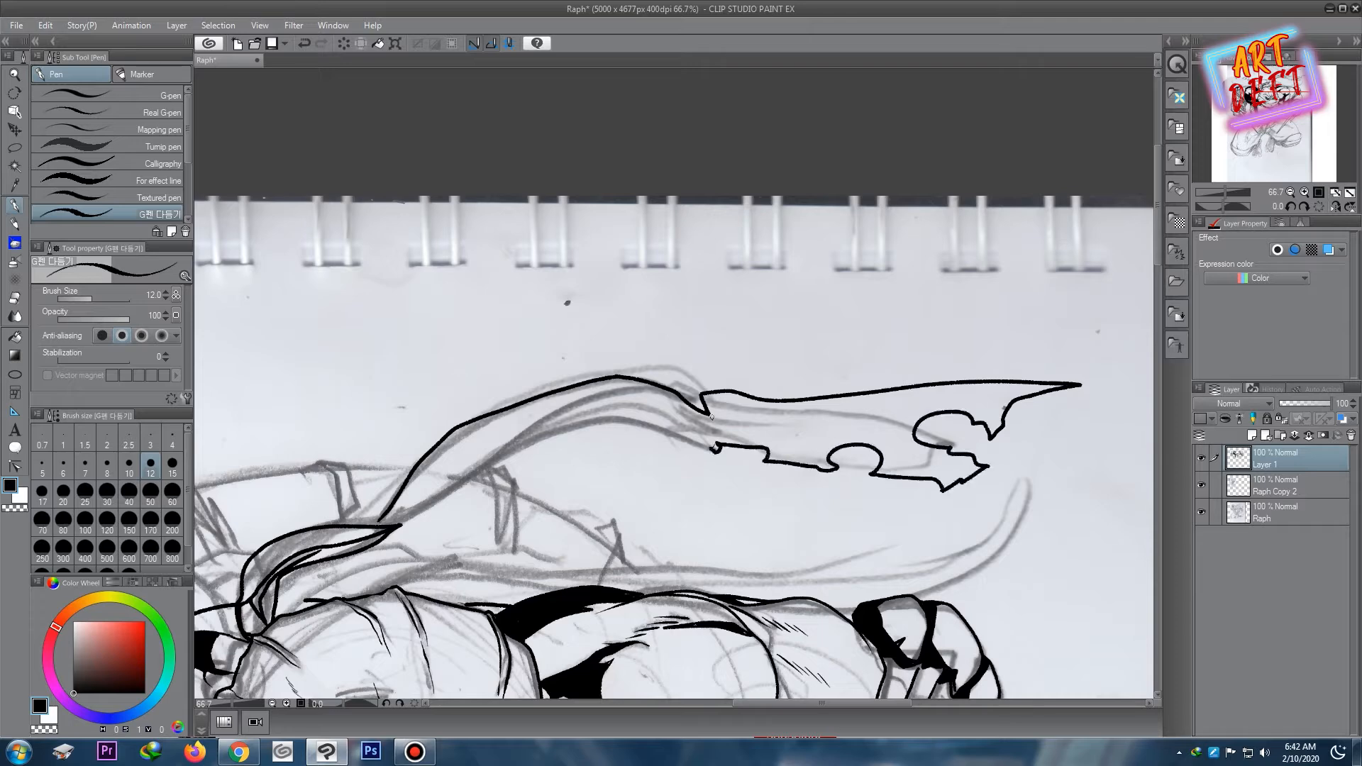
pyautogui.moveTo(713, 425); pyautogui.dragTo(716, 441)
# - Ink the lower edge and inner fold lines of the mask tail, joining them to its ragged end
pyautogui.scroll(-2, 697, 425)
pyautogui.scroll(2, 697, 425)
pyautogui.moveTo(429, 517); pyautogui.dragTo(707, 389)
pyautogui.moveTo(495, 466); pyautogui.dragTo(718, 437)
pyautogui.moveTo(862, 422)
pyautogui.mouseDown()
pyautogui.moveTo(579, 415)
pyautogui.moveTo(539, 437)
pyautogui.mouseUp()
pyautogui.scroll(-5, 582, 355)
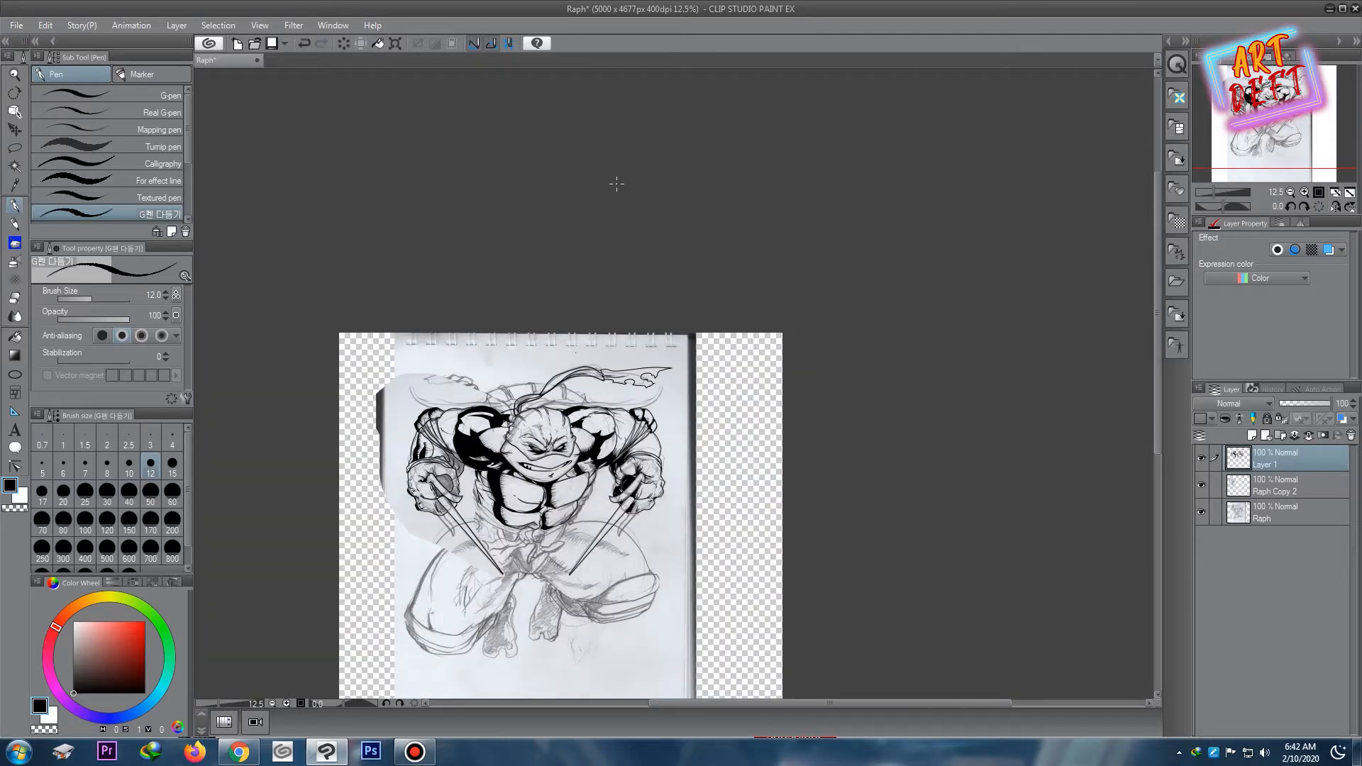
pyautogui.scroll(2, 636, 154)
pyautogui.scroll(-2, 614, 168)
pyautogui.moveTo(593, 403); pyautogui.dragTo(712, 249)
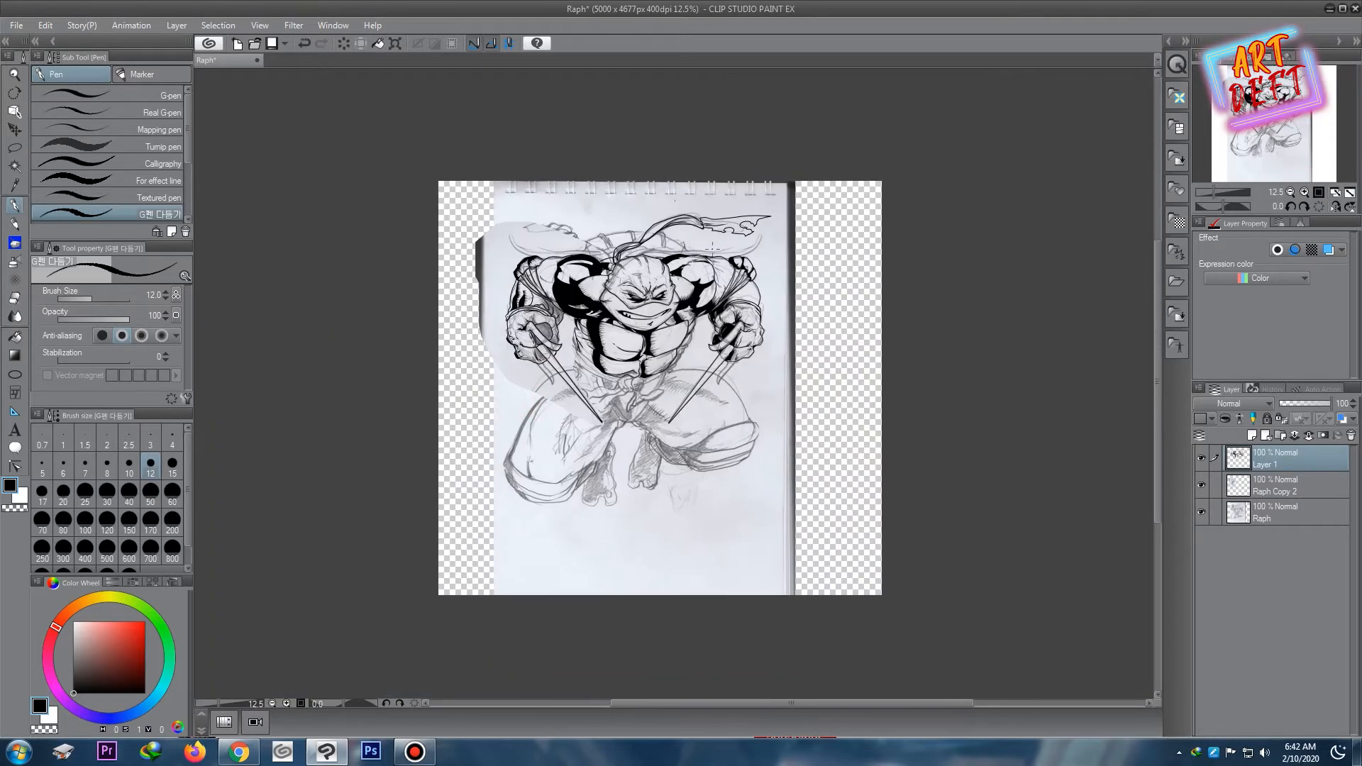
pyautogui.scroll(5, 699, 234)
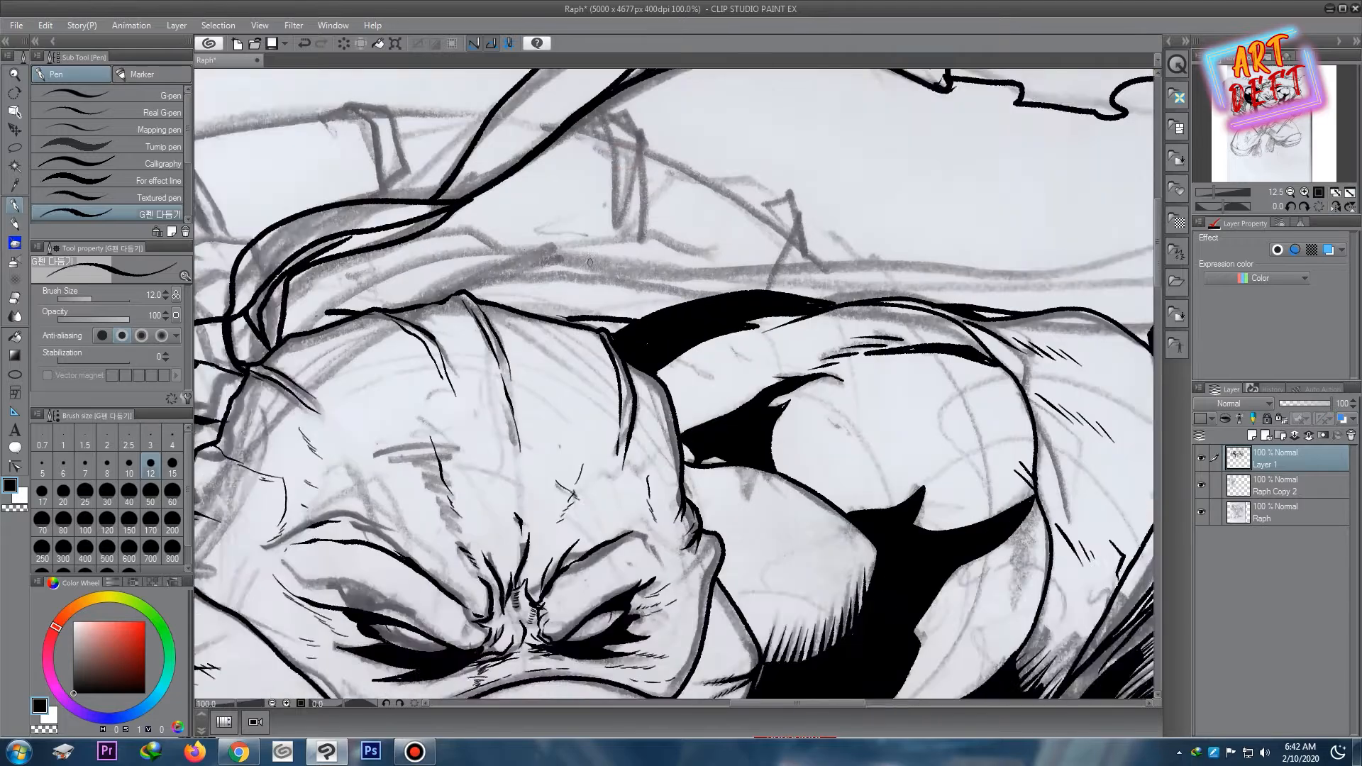
# - Ink the upper edge of the second mask tail out to its curled tip, plus the torn flap above the first tail
pyautogui.moveTo(272, 419); pyautogui.dragTo(362, 369)
pyautogui.moveTo(683, 370)
pyautogui.mouseDown()
pyautogui.moveTo(773, 322)
pyautogui.moveTo(767, 289)
pyautogui.mouseUp()
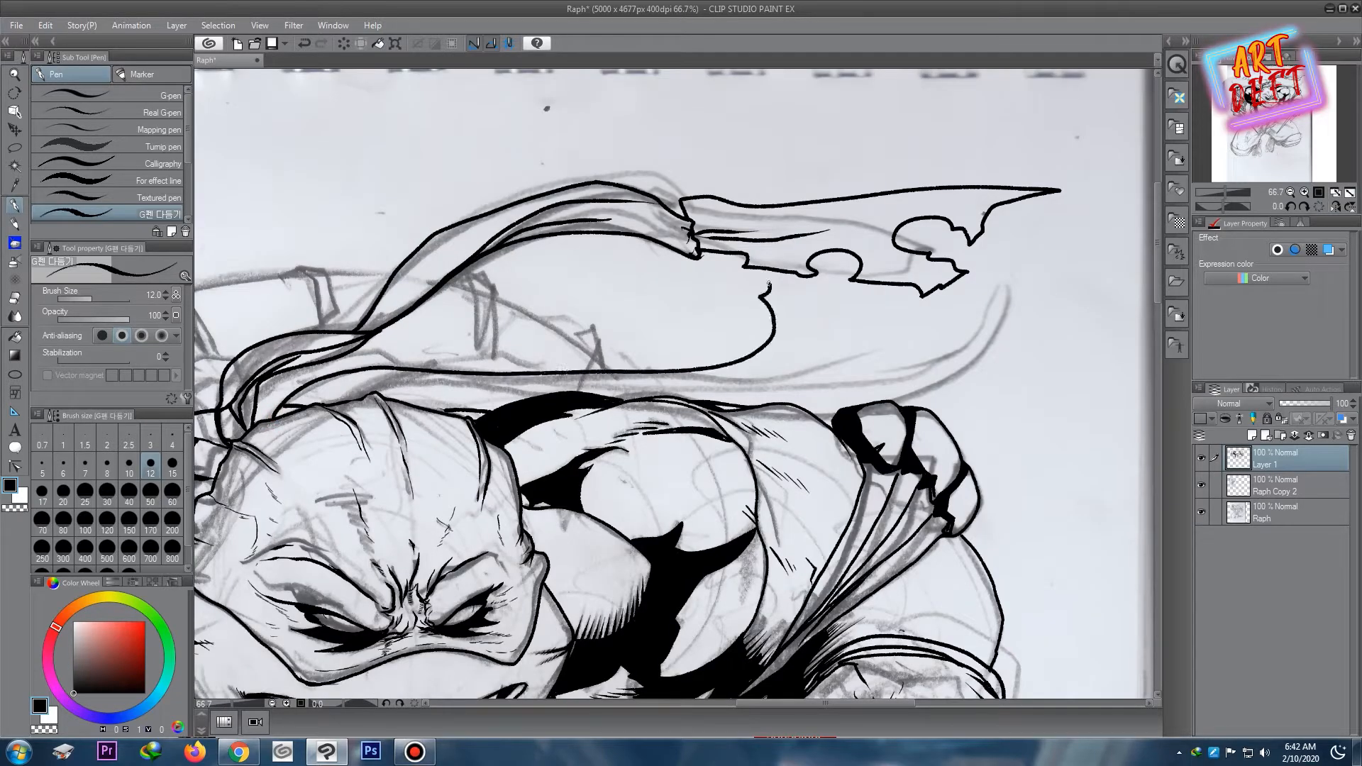
pyautogui.moveTo(656, 125)
pyautogui.mouseDown()
pyautogui.moveTo(739, 124)
pyautogui.moveTo(786, 200)
pyautogui.mouseUp()
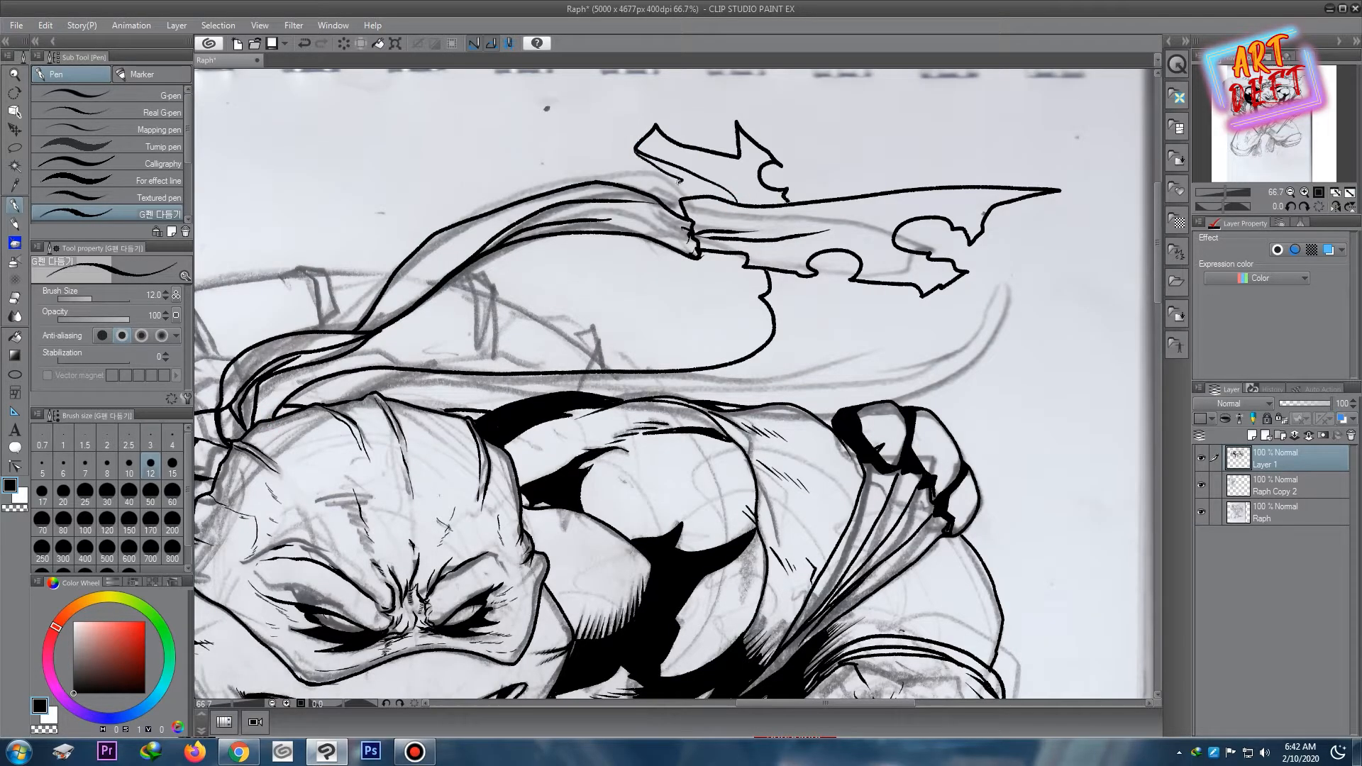
# - Ink the second mask tail's ragged end and its lower edge running back toward the head
pyautogui.moveTo(828, 255)
pyautogui.mouseDown()
pyautogui.moveTo(816, 327)
pyautogui.moveTo(789, 361)
pyautogui.mouseUp()
pyautogui.moveTo(745, 379); pyautogui.dragTo(827, 273)
pyautogui.moveTo(785, 365)
pyautogui.mouseDown()
pyautogui.moveTo(699, 388)
pyautogui.moveTo(388, 398)
pyautogui.mouseUp()
pyautogui.moveTo(452, 386); pyautogui.dragTo(340, 402)
# - Ink the inner fold lines of the second mask tail where it leaves the knot
pyautogui.scroll(-5, 362, 319)
pyautogui.scroll(5, 376, 317)
pyautogui.scroll(2, 284, 426)
pyautogui.moveTo(234, 440)
pyautogui.mouseDown()
pyautogui.moveTo(630, 318)
pyautogui.moveTo(585, 352)
pyautogui.moveTo(527, 351)
pyautogui.moveTo(596, 344)
pyautogui.moveTo(636, 310)
pyautogui.moveTo(611, 342)
pyautogui.mouseUp()
pyautogui.moveTo(665, 314); pyautogui.dragTo(603, 357)
pyautogui.scroll(-7, 642, 302)
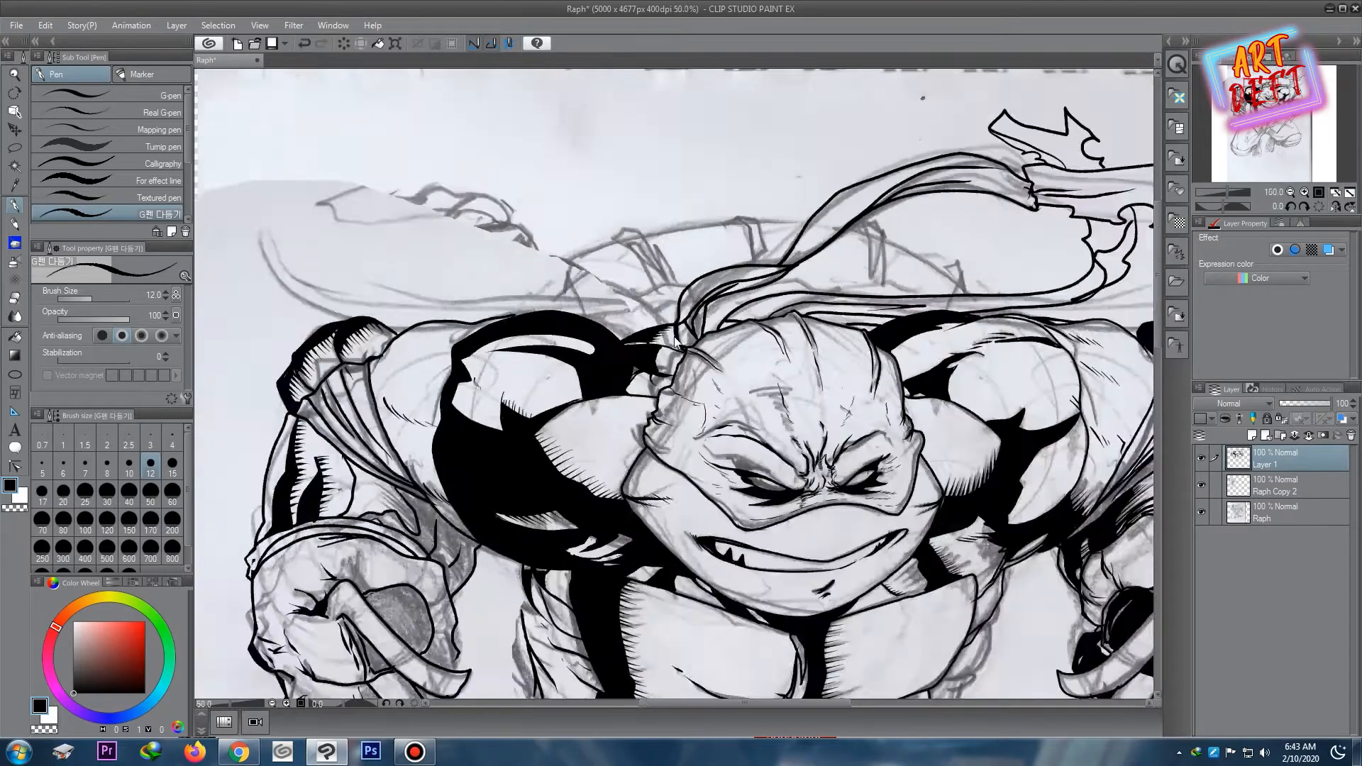
# - Ink the shell's inner rim between the shoulder and the mask knot, undoing the last stroke
pyautogui.scroll(3, 603, 309)
pyautogui.moveTo(602, 309); pyautogui.dragTo(558, 409)
pyautogui.scroll(2, 463, 310)
pyautogui.moveTo(463, 310)
pyautogui.mouseDown()
pyautogui.moveTo(422, 352)
pyautogui.moveTo(445, 307)
pyautogui.mouseUp()
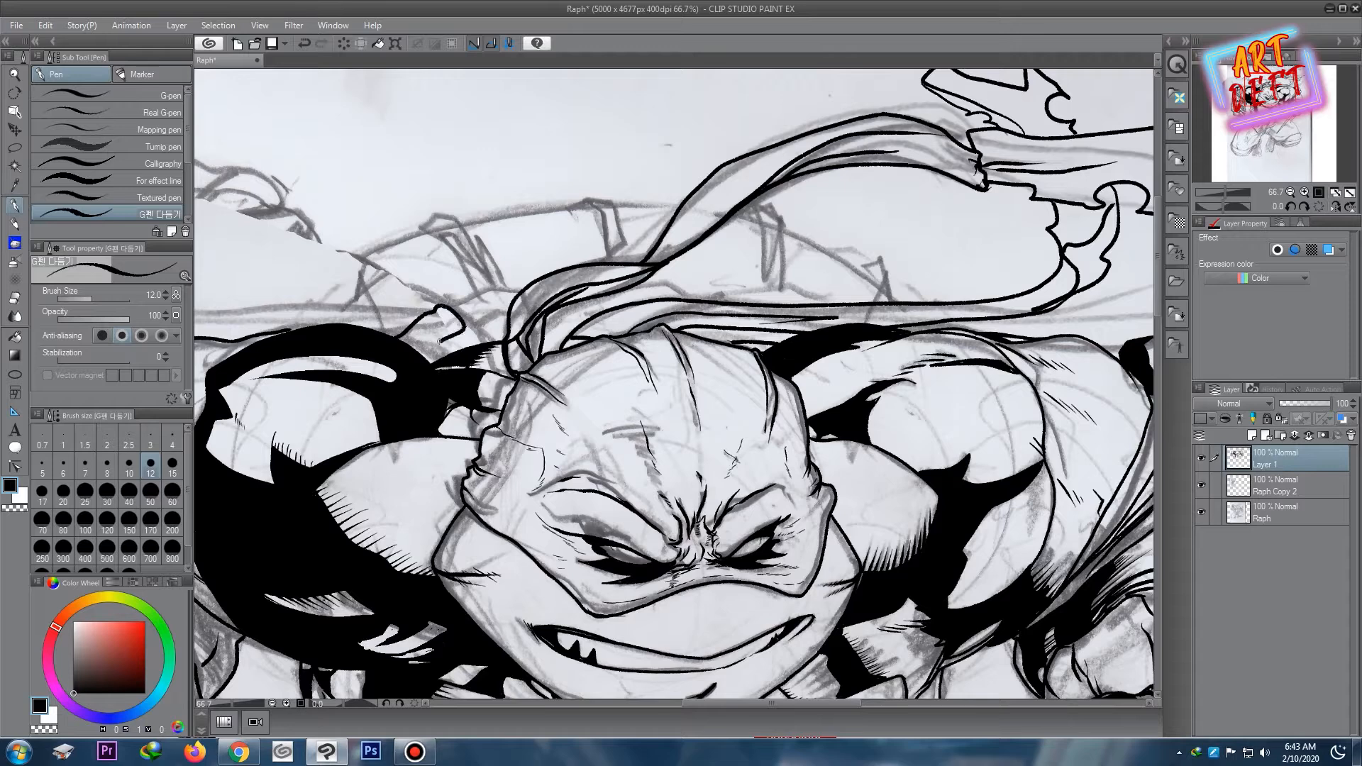
pyautogui.moveTo(450, 305); pyautogui.dragTo(542, 282)
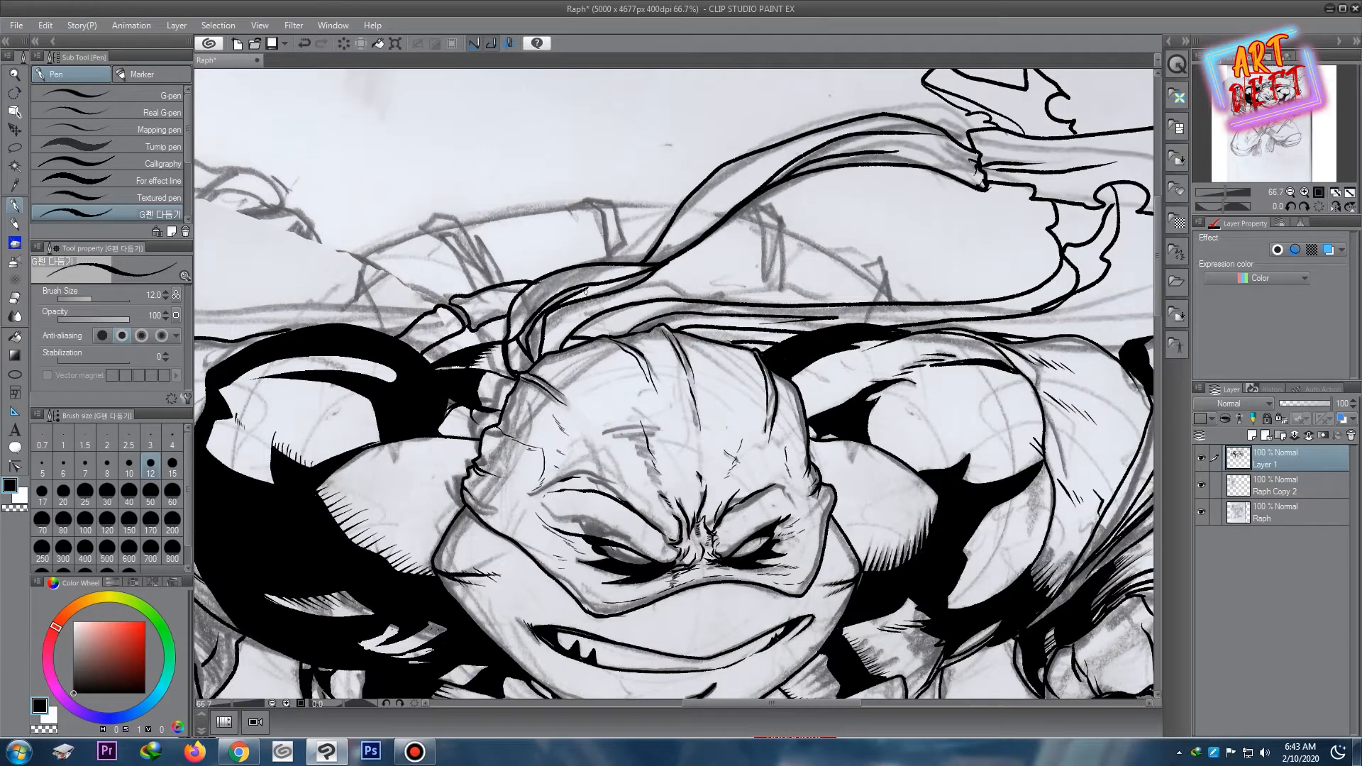
pyautogui.hotkey('ctrl', 'z')
# - Ink the notched segments of the shell's inner rim between the two mask tails, undoing a stray stroke
pyautogui.moveTo(616, 295); pyautogui.dragTo(677, 300)
pyautogui.moveTo(899, 275); pyautogui.dragTo(820, 281)
pyautogui.moveTo(631, 277); pyautogui.dragTo(644, 291)
pyautogui.hotkey('ctrl', 'z')
pyautogui.hotkey('ctrl', 'w')
pyautogui.click(731, 282)
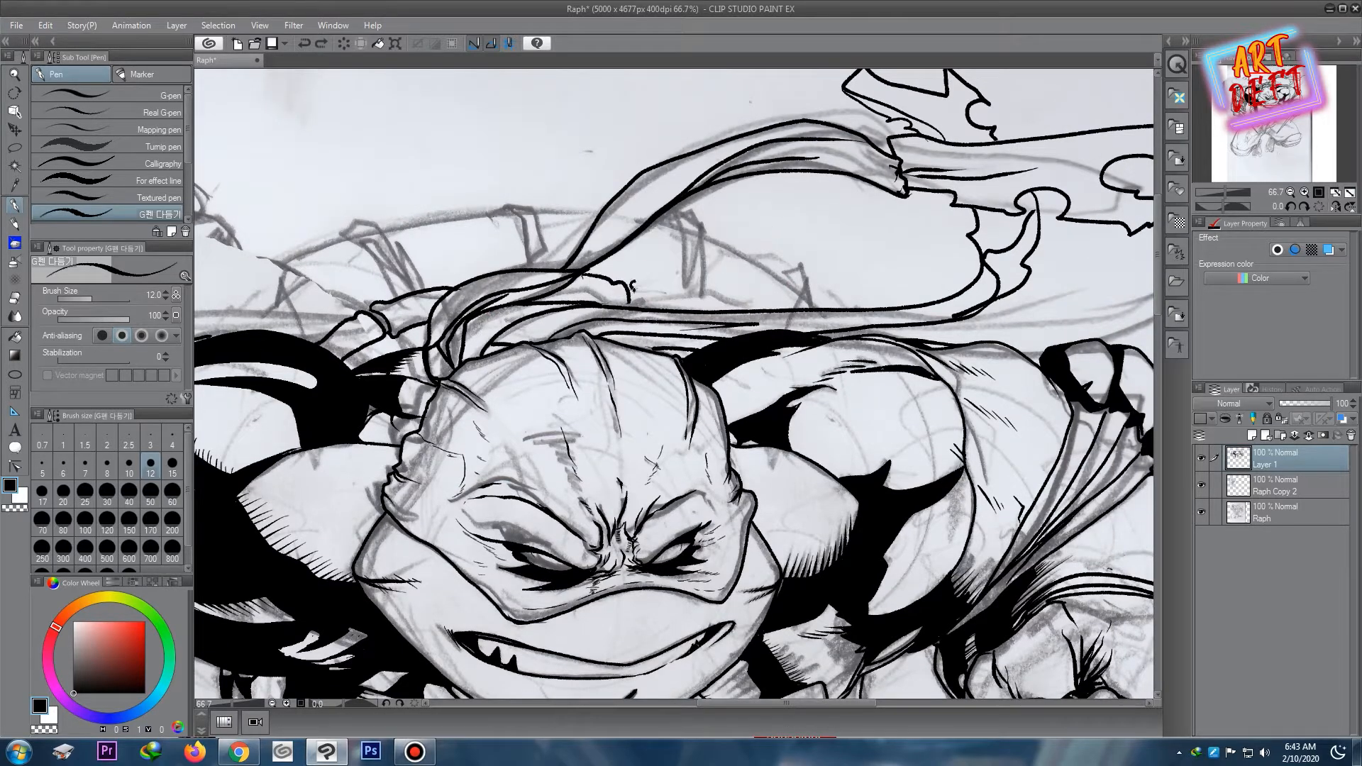
pyautogui.moveTo(628, 287); pyautogui.dragTo(709, 291)
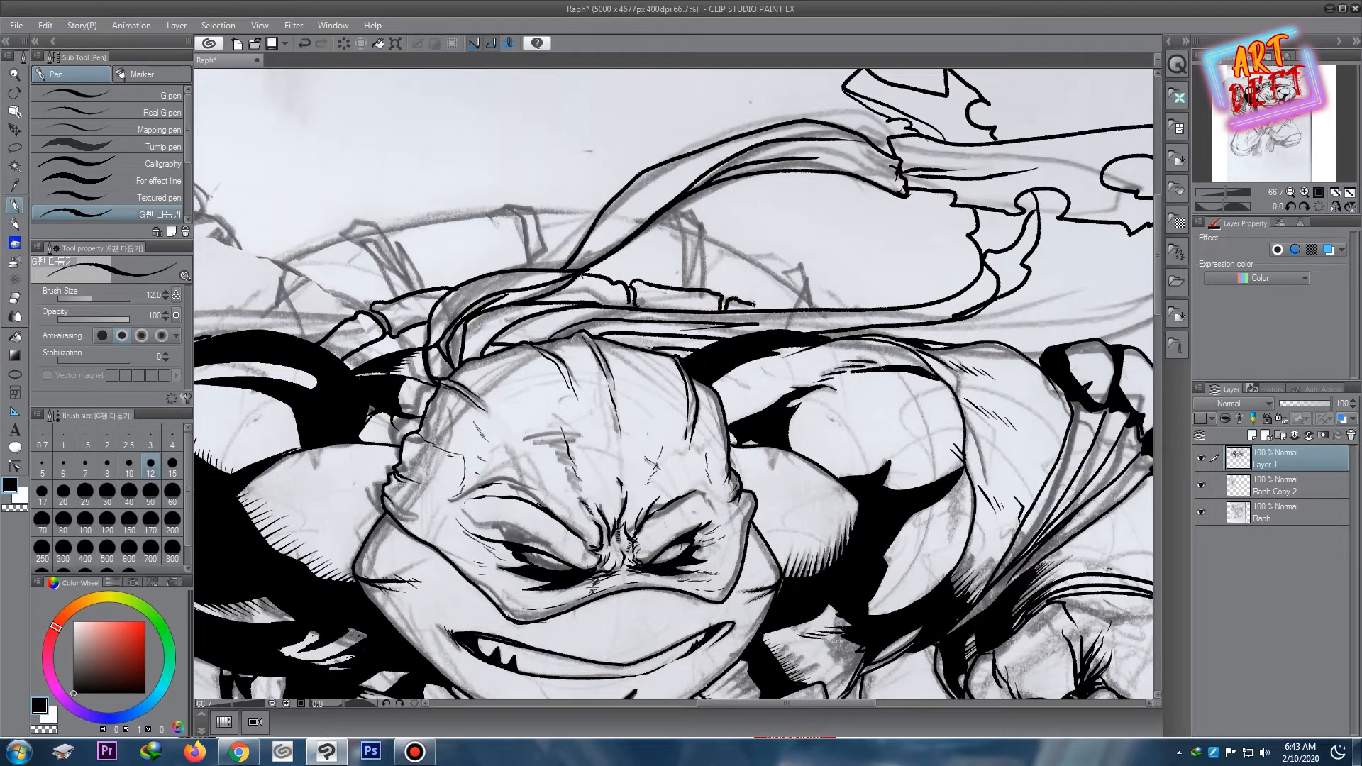
# - Set the pen size to 17, outline the gaps between the shell rim, mask knot and head, and fill them solid black
pyautogui.press(']')
pyautogui.press(']')
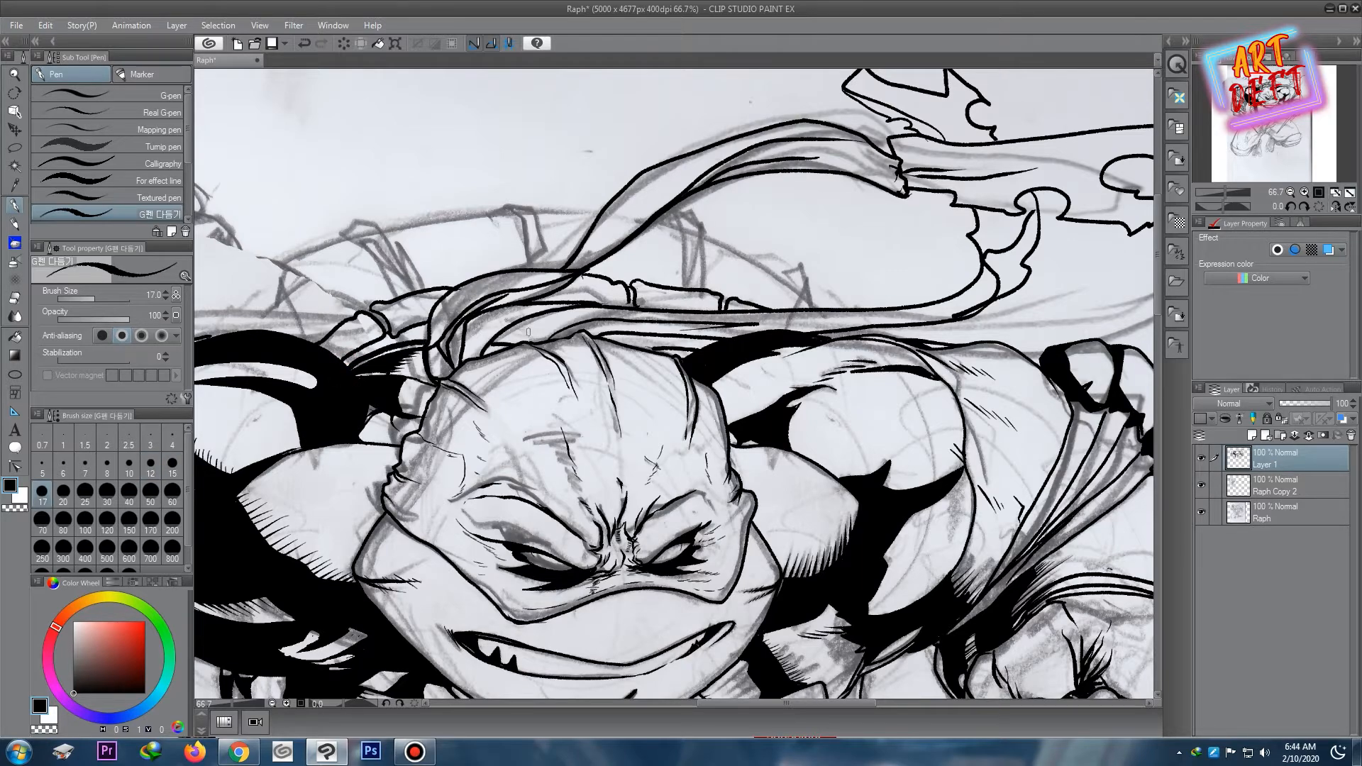
pyautogui.scroll(-1, 471, 342)
pyautogui.scroll(2, 504, 318)
pyautogui.moveTo(432, 359); pyautogui.dragTo(472, 356)
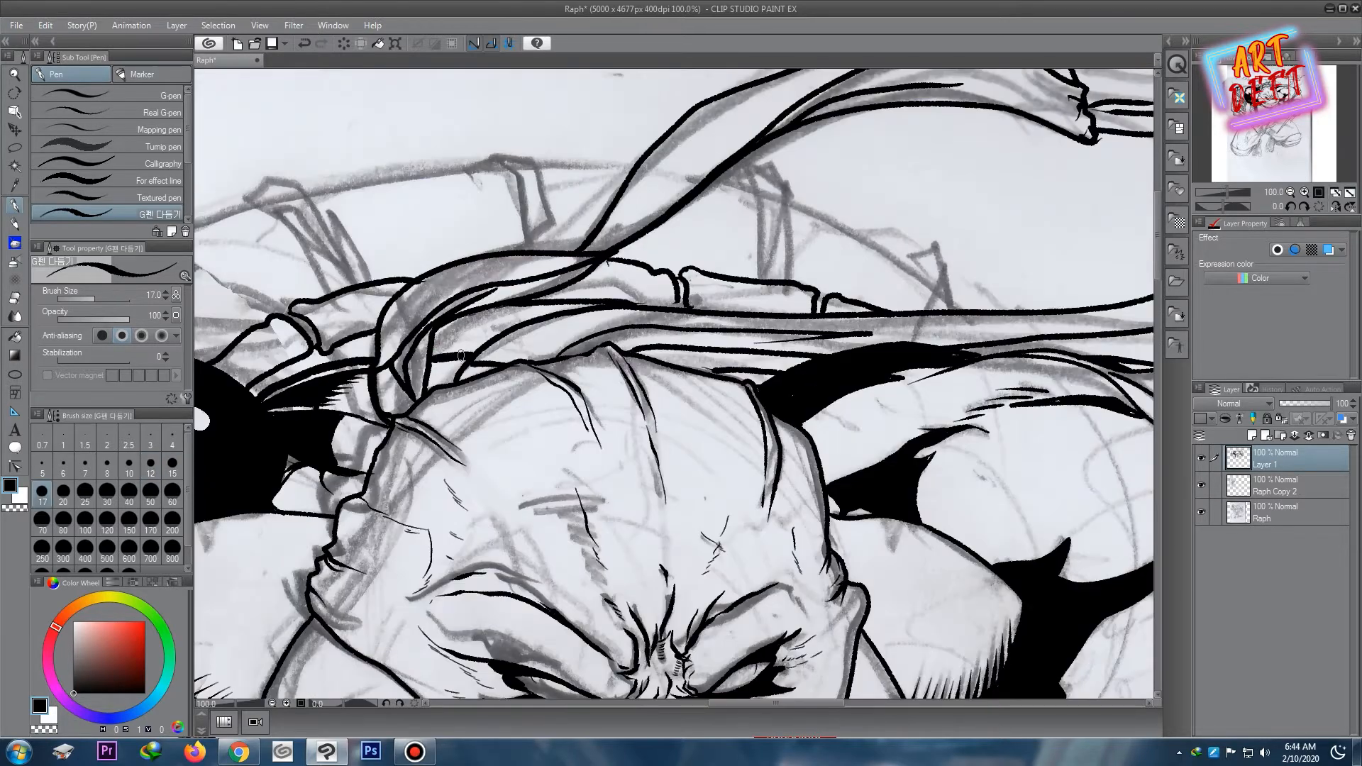
pyautogui.press('g')
pyautogui.click(353, 348)
pyautogui.click(461, 338)
pyautogui.scroll(-6, 652, 305)
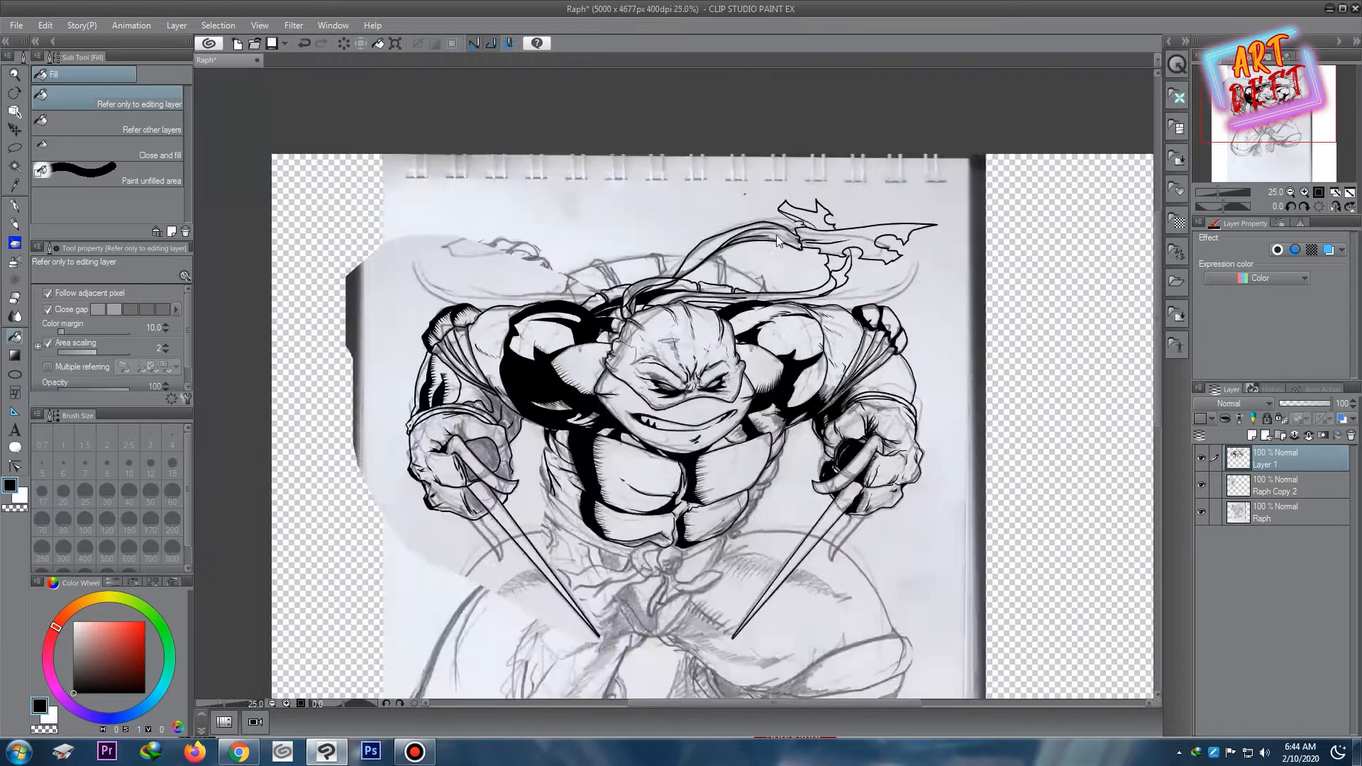
# - Ink the shell's outer contour as a thick arc behind the shoulders and mask tails
pyautogui.scroll(3, 766, 199)
pyautogui.scroll(1, 499, 374)
pyautogui.press('p')
pyautogui.scroll(1, 499, 374)
pyautogui.moveTo(453, 384)
pyautogui.mouseDown()
pyautogui.moveTo(509, 313)
pyautogui.moveTo(566, 292)
pyautogui.moveTo(825, 259)
pyautogui.moveTo(630, 277)
pyautogui.moveTo(757, 258)
pyautogui.moveTo(940, 391)
pyautogui.mouseUp()
pyautogui.scroll(1, 998, 274)
pyautogui.scroll(-4, 816, 348)
pyautogui.scroll(5, 554, 334)
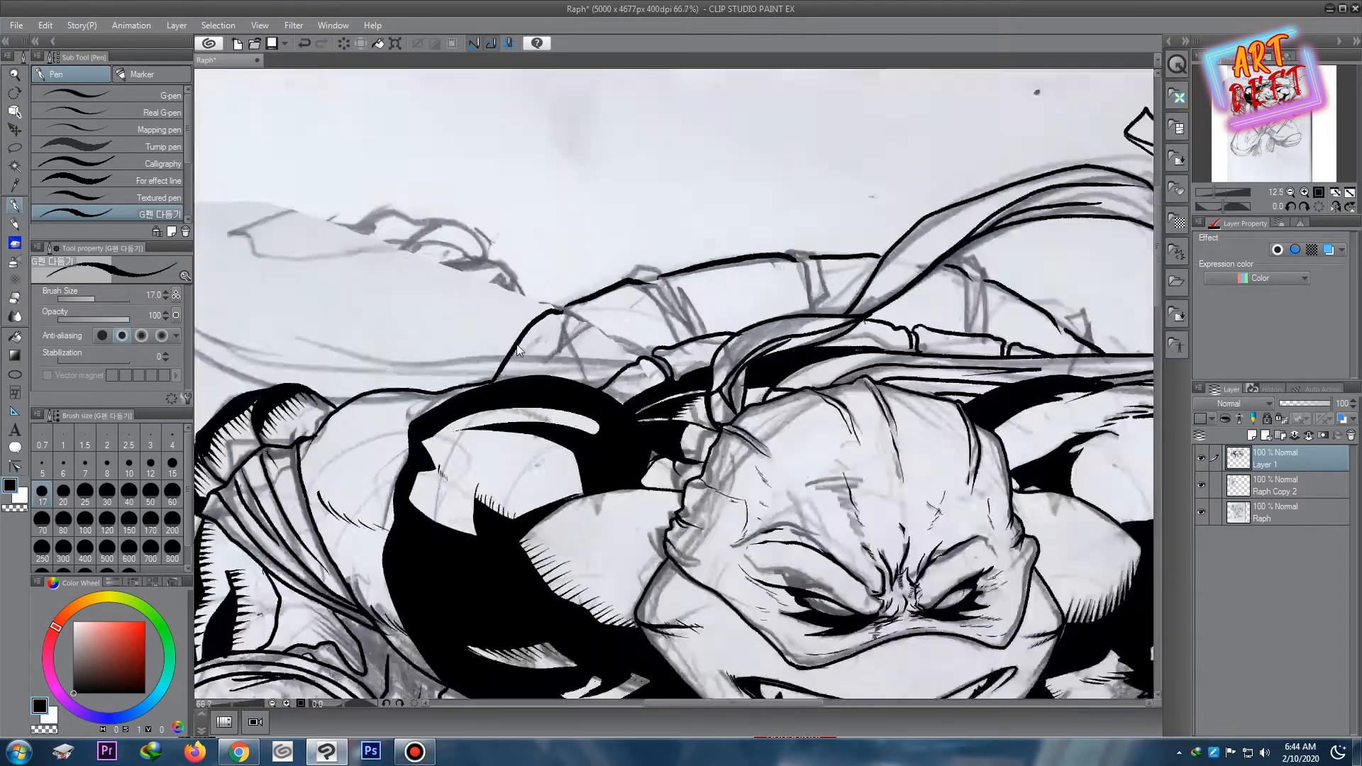
# - Set the pen size to 10 and ink the first plate divisions on the shell beside the shoulder
pyautogui.scroll(1, 544, 301)
pyautogui.press('[')
pyautogui.press('[')
pyautogui.press('[')
pyautogui.moveTo(542, 301)
pyautogui.mouseDown()
pyautogui.moveTo(581, 336)
pyautogui.moveTo(594, 379)
pyautogui.moveTo(506, 454)
pyautogui.moveTo(500, 487)
pyautogui.mouseUp()
pyautogui.moveTo(506, 490)
pyautogui.mouseDown()
pyautogui.moveTo(625, 360)
pyautogui.moveTo(688, 400)
pyautogui.moveTo(775, 412)
pyautogui.moveTo(655, 351)
pyautogui.moveTo(794, 277)
pyautogui.moveTo(633, 338)
pyautogui.moveTo(543, 292)
pyautogui.moveTo(717, 268)
pyautogui.moveTo(539, 317)
pyautogui.moveTo(523, 307)
pyautogui.moveTo(513, 336)
pyautogui.moveTo(536, 341)
pyautogui.moveTo(601, 409)
pyautogui.moveTo(560, 337)
pyautogui.moveTo(691, 308)
pyautogui.mouseUp()
pyautogui.scroll(-4, 542, 288)
# - Ink the double seam lines between the shell plates up to the upper mask tail
pyautogui.scroll(3, 483, 278)
pyautogui.moveTo(548, 320); pyautogui.dragTo(715, 281)
pyautogui.scroll(-5, 715, 281)
pyautogui.scroll(6, 821, 246)
pyautogui.moveTo(821, 246)
pyautogui.mouseDown()
pyautogui.moveTo(796, 300)
pyautogui.moveTo(642, 326)
pyautogui.mouseUp()
pyautogui.moveTo(637, 348)
pyautogui.mouseDown()
pyautogui.moveTo(765, 327)
pyautogui.moveTo(867, 409)
pyautogui.moveTo(946, 309)
pyautogui.moveTo(1050, 310)
pyautogui.mouseUp()
pyautogui.moveTo(878, 242)
pyautogui.mouseDown()
pyautogui.moveTo(879, 274)
pyautogui.moveTo(924, 291)
pyautogui.moveTo(1072, 290)
pyautogui.mouseUp()
pyautogui.scroll(-5, 623, 226)
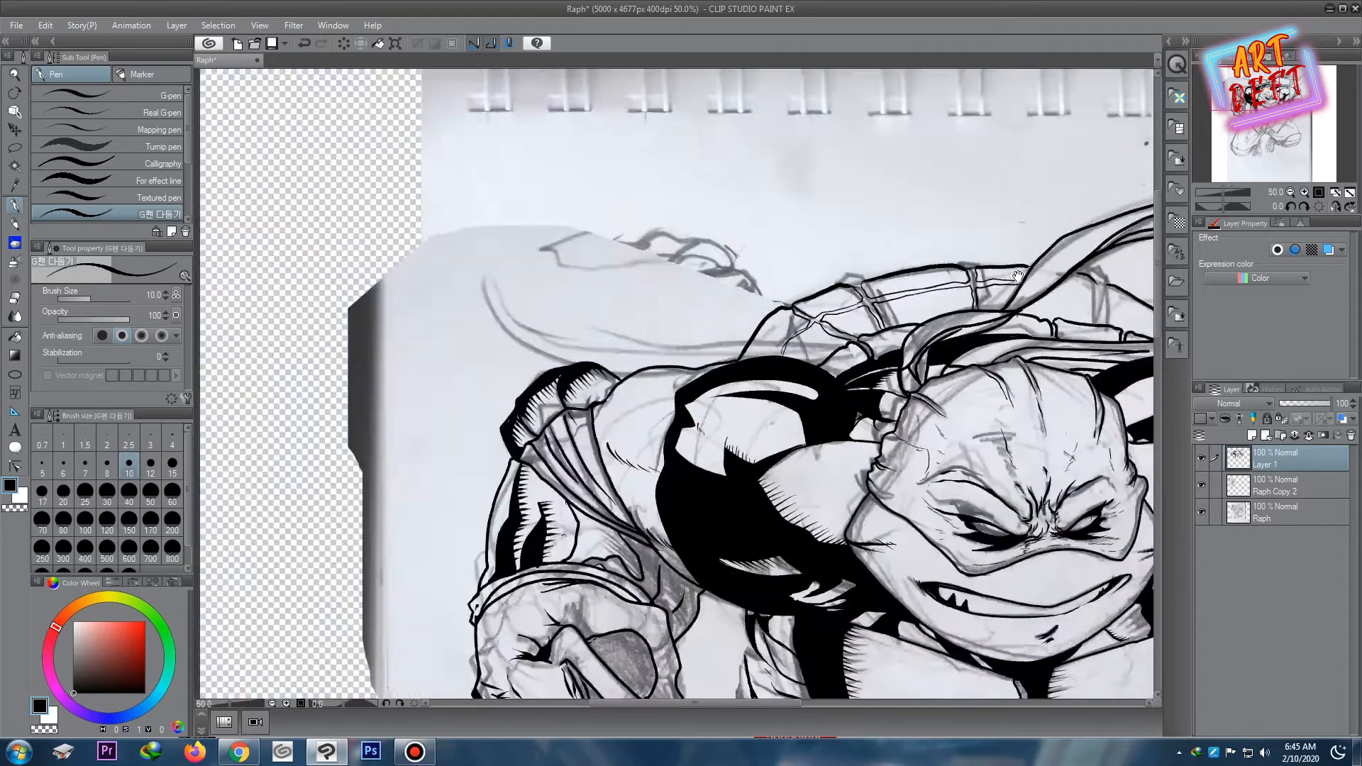
# - Ink the shell's plate seams on the far side of the upper mask tail
pyautogui.scroll(6, 610, 256)
pyautogui.moveTo(604, 249)
pyautogui.mouseDown()
pyautogui.moveTo(639, 252)
pyautogui.moveTo(687, 356)
pyautogui.moveTo(525, 317)
pyautogui.moveTo(692, 458)
pyautogui.moveTo(788, 401)
pyautogui.moveTo(858, 432)
pyautogui.mouseUp()
pyautogui.moveTo(896, 458)
pyautogui.mouseDown()
pyautogui.moveTo(728, 345)
pyautogui.moveTo(701, 301)
pyautogui.mouseUp()
pyautogui.moveTo(855, 428); pyautogui.dragTo(1029, 518)
pyautogui.moveTo(896, 458)
pyautogui.mouseDown()
pyautogui.moveTo(930, 478)
pyautogui.moveTo(949, 527)
pyautogui.mouseUp()
pyautogui.scroll(-8, 871, 297)
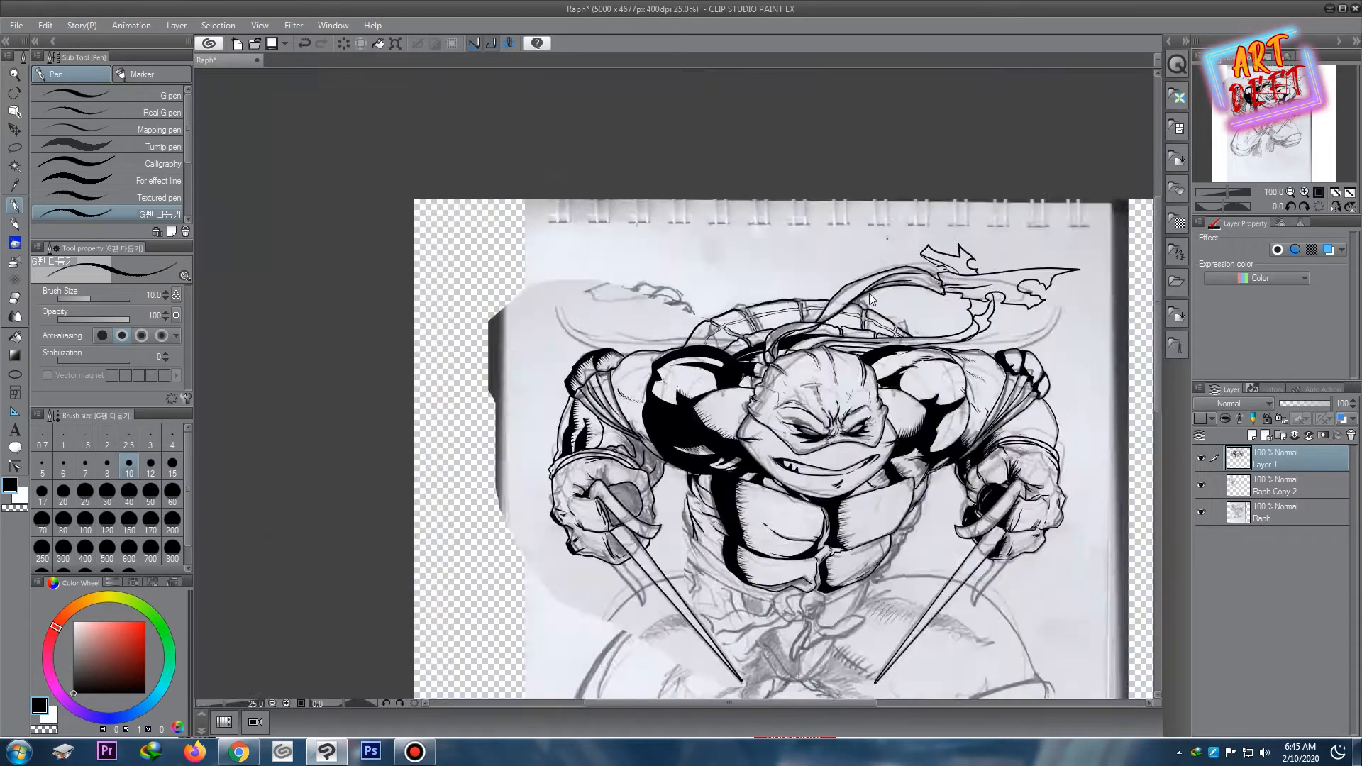
# - Ink the belt knot below the plastron with its inner folds and the hanging cloth end
pyautogui.scroll(4, 826, 132)
pyautogui.moveTo(397, 624); pyautogui.dragTo(882, 169)
pyautogui.scroll(2, 812, 525)
pyautogui.moveTo(817, 533); pyautogui.dragTo(656, 307)
pyautogui.moveTo(600, 304)
pyautogui.mouseDown()
pyautogui.moveTo(533, 358)
pyautogui.moveTo(584, 410)
pyautogui.moveTo(596, 454)
pyautogui.moveTo(657, 328)
pyautogui.moveTo(615, 387)
pyautogui.mouseUp()
pyautogui.moveTo(662, 324)
pyautogui.mouseDown()
pyautogui.moveTo(743, 370)
pyautogui.moveTo(677, 440)
pyautogui.moveTo(644, 440)
pyautogui.moveTo(662, 454)
pyautogui.moveTo(661, 391)
pyautogui.moveTo(659, 455)
pyautogui.moveTo(694, 439)
pyautogui.moveTo(721, 378)
pyautogui.moveTo(648, 438)
pyautogui.moveTo(558, 595)
pyautogui.moveTo(701, 606)
pyautogui.moveTo(697, 521)
pyautogui.moveTo(661, 456)
pyautogui.moveTo(625, 569)
pyautogui.mouseUp()
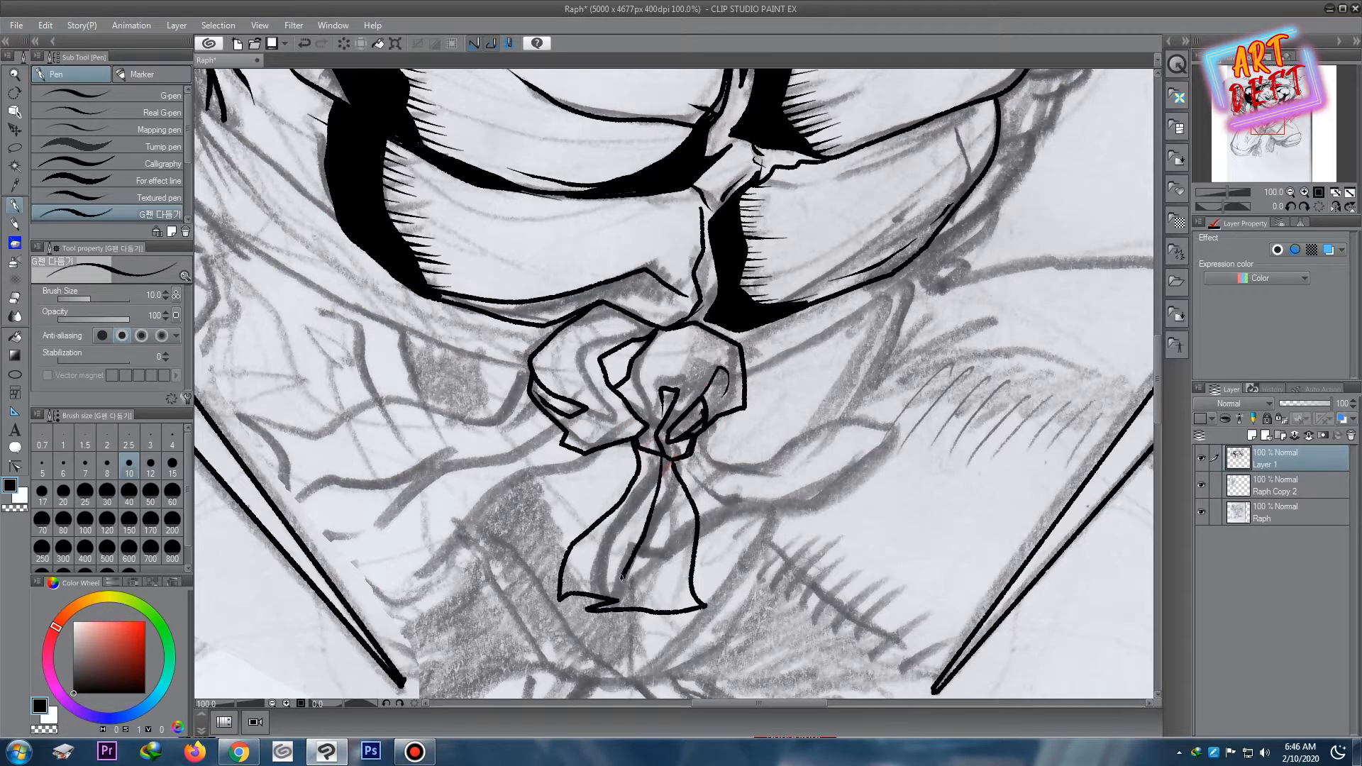
# - Ink the short pointed cloth end beside the knot and the belt band running up along the plastron's right edge
pyautogui.moveTo(705, 526)
pyautogui.mouseDown()
pyautogui.moveTo(766, 521)
pyautogui.moveTo(829, 491)
pyautogui.moveTo(829, 413)
pyautogui.moveTo(710, 469)
pyautogui.moveTo(823, 467)
pyautogui.mouseUp()
pyautogui.scroll(-4, 667, 440)
pyautogui.scroll(4, 772, 361)
pyautogui.moveTo(798, 353)
pyautogui.mouseDown()
pyautogui.moveTo(775, 384)
pyautogui.moveTo(557, 511)
pyautogui.mouseUp()
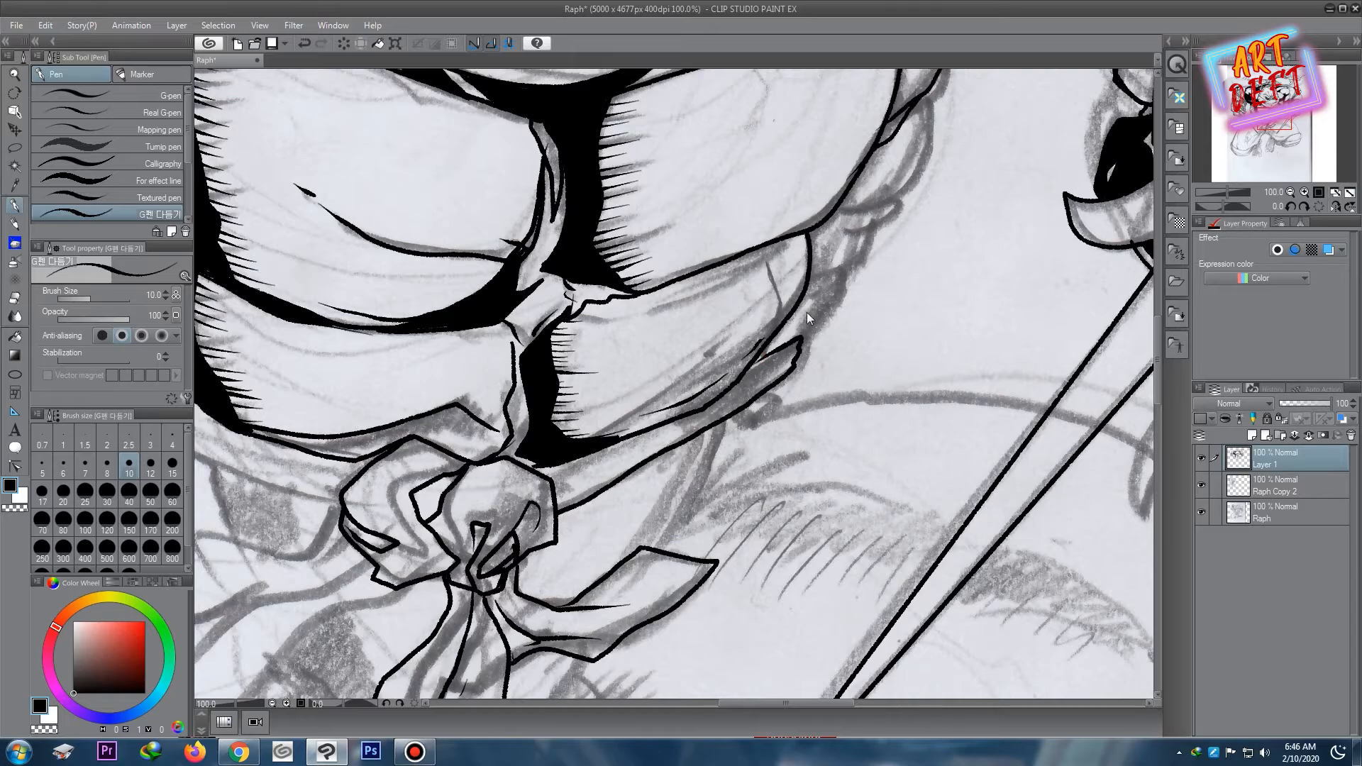
pyautogui.scroll(-4, 830, 292)
pyautogui.scroll(4, 853, 241)
pyautogui.moveTo(854, 242); pyautogui.dragTo(754, 438)
pyautogui.scroll(-4, 664, 332)
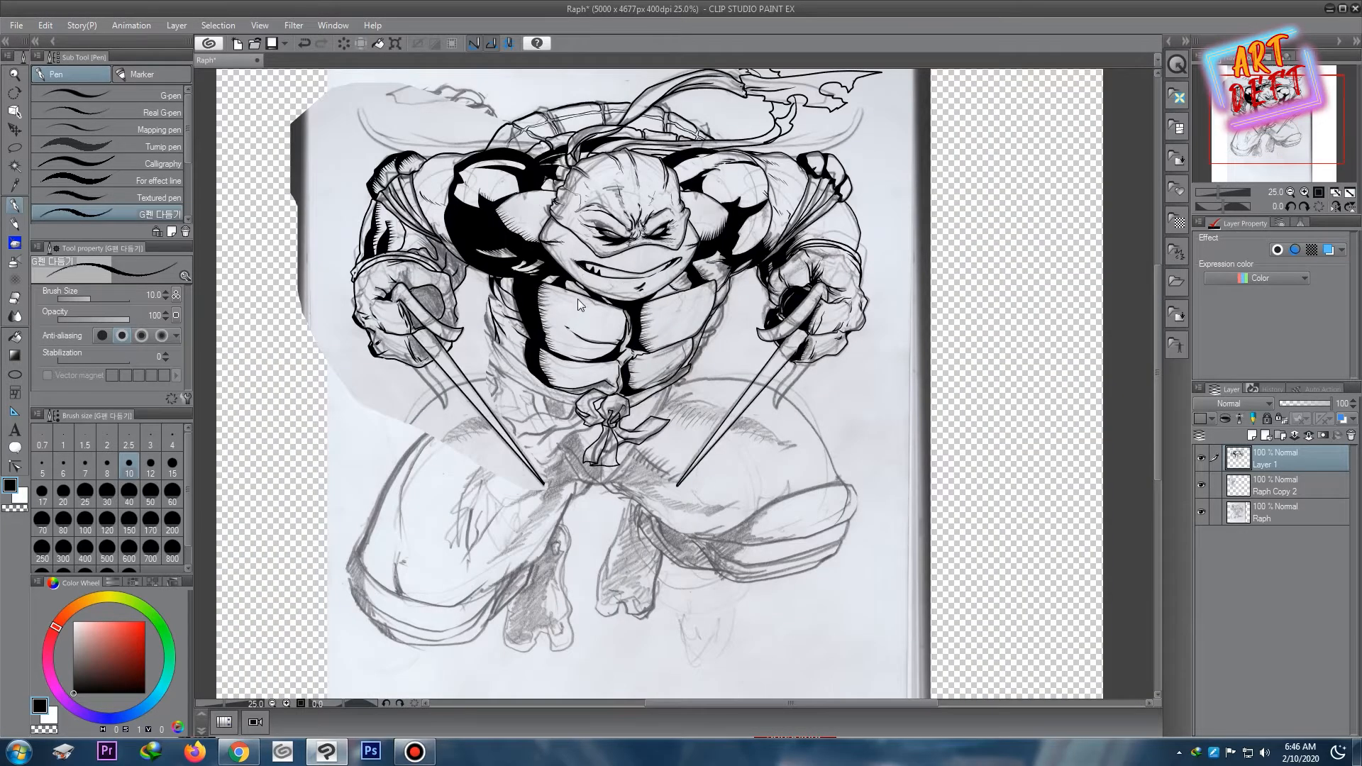
# - Ink the belt band's edges and fold lines from the knot to the left side of the waist, undoing unsatisfactory strokes
pyautogui.scroll(2, 577, 303)
pyautogui.scroll(-2, 585, 291)
pyautogui.scroll(4, 577, 297)
pyautogui.moveTo(517, 265)
pyautogui.mouseDown()
pyautogui.moveTo(525, 345)
pyautogui.moveTo(653, 420)
pyautogui.mouseUp()
pyautogui.moveTo(779, 456); pyautogui.dragTo(787, 456)
pyautogui.moveTo(524, 257); pyautogui.dragTo(658, 357)
pyautogui.hotkey('ctrl', 'z')
pyautogui.moveTo(525, 258); pyautogui.dragTo(659, 353)
pyautogui.moveTo(528, 292); pyautogui.dragTo(650, 374)
pyautogui.hotkey('ctrl', 'z')
pyautogui.moveTo(660, 387); pyautogui.dragTo(598, 357)
pyautogui.moveTo(531, 318); pyautogui.dragTo(789, 437)
# - Ink the shell's side edge from below the left armpit down to the belt
pyautogui.moveTo(526, 183); pyautogui.dragTo(568, 298)
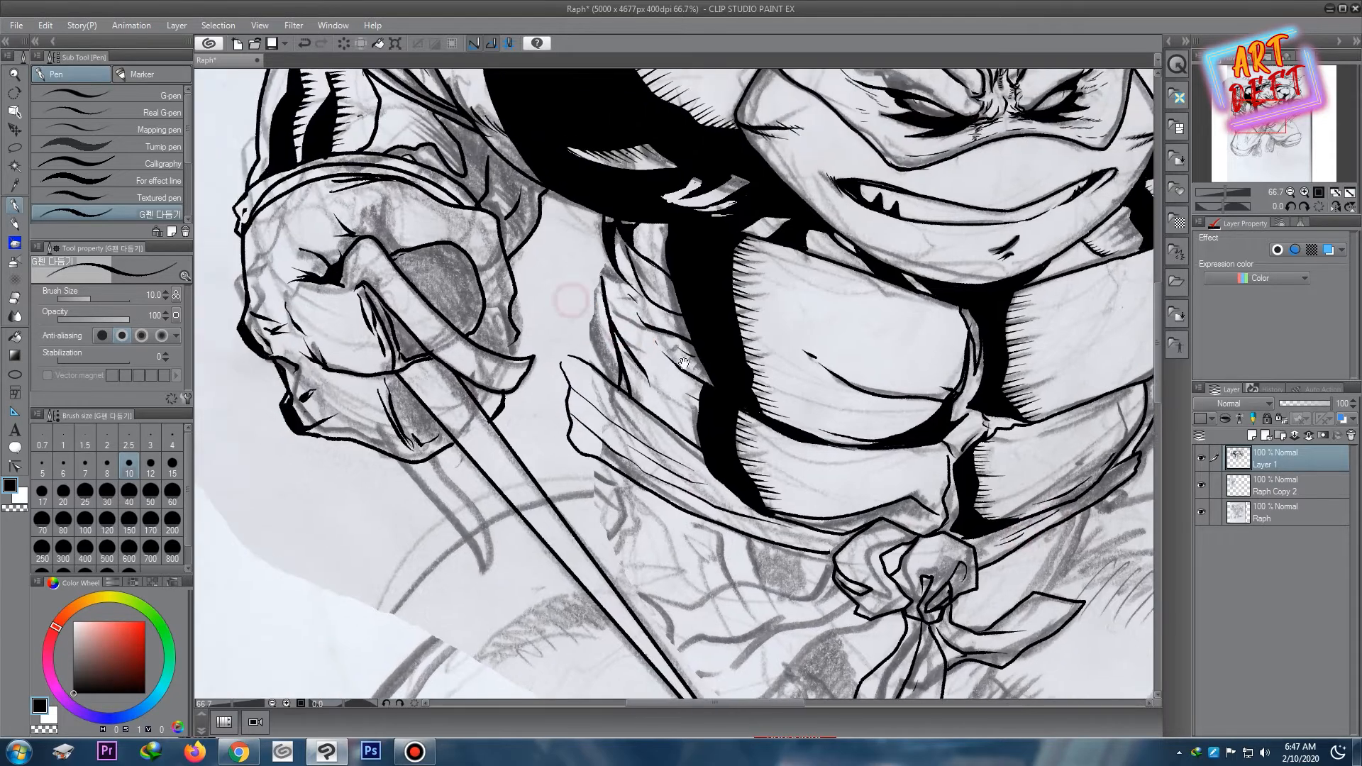
pyautogui.scroll(-2, 568, 284)
pyautogui.scroll(1, 639, 257)
pyautogui.moveTo(530, 217); pyautogui.dragTo(471, 241)
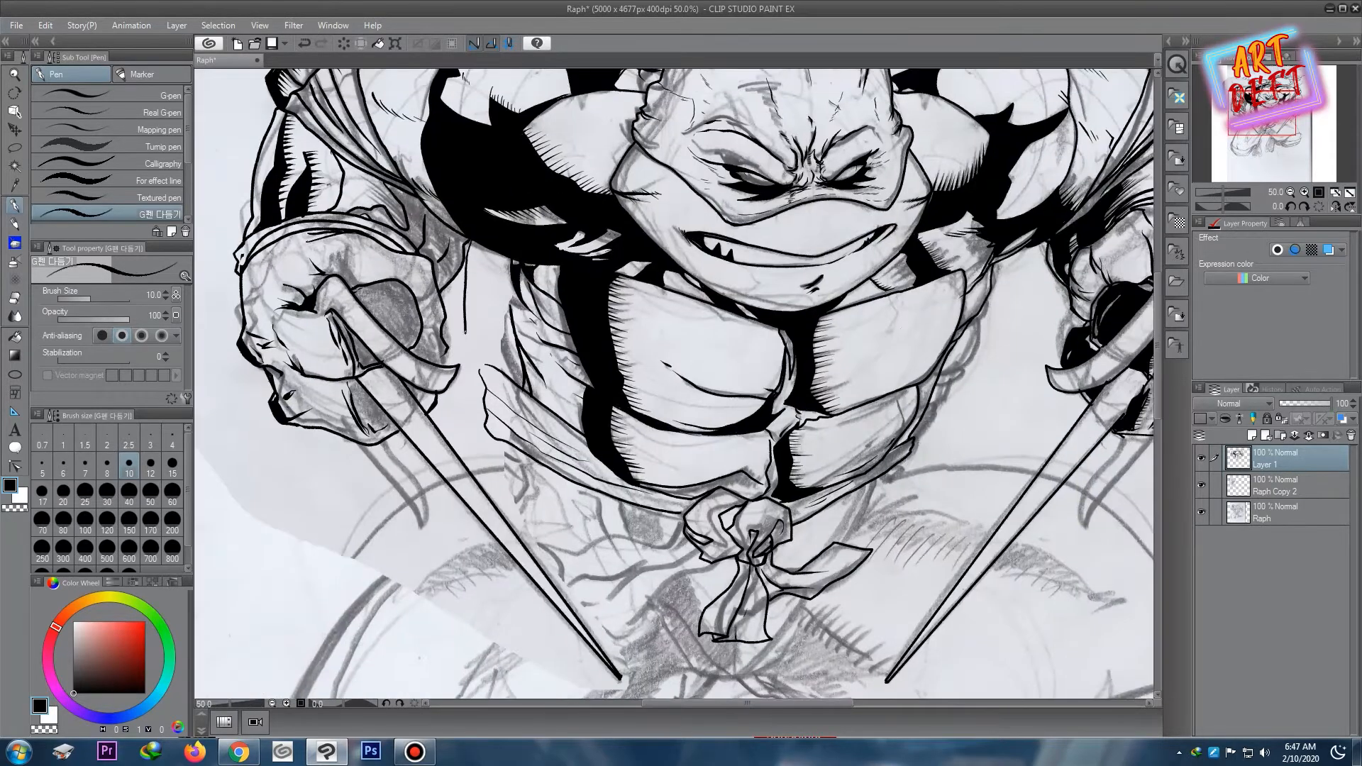
pyautogui.scroll(-4, 582, 248)
pyautogui.scroll(3, 582, 249)
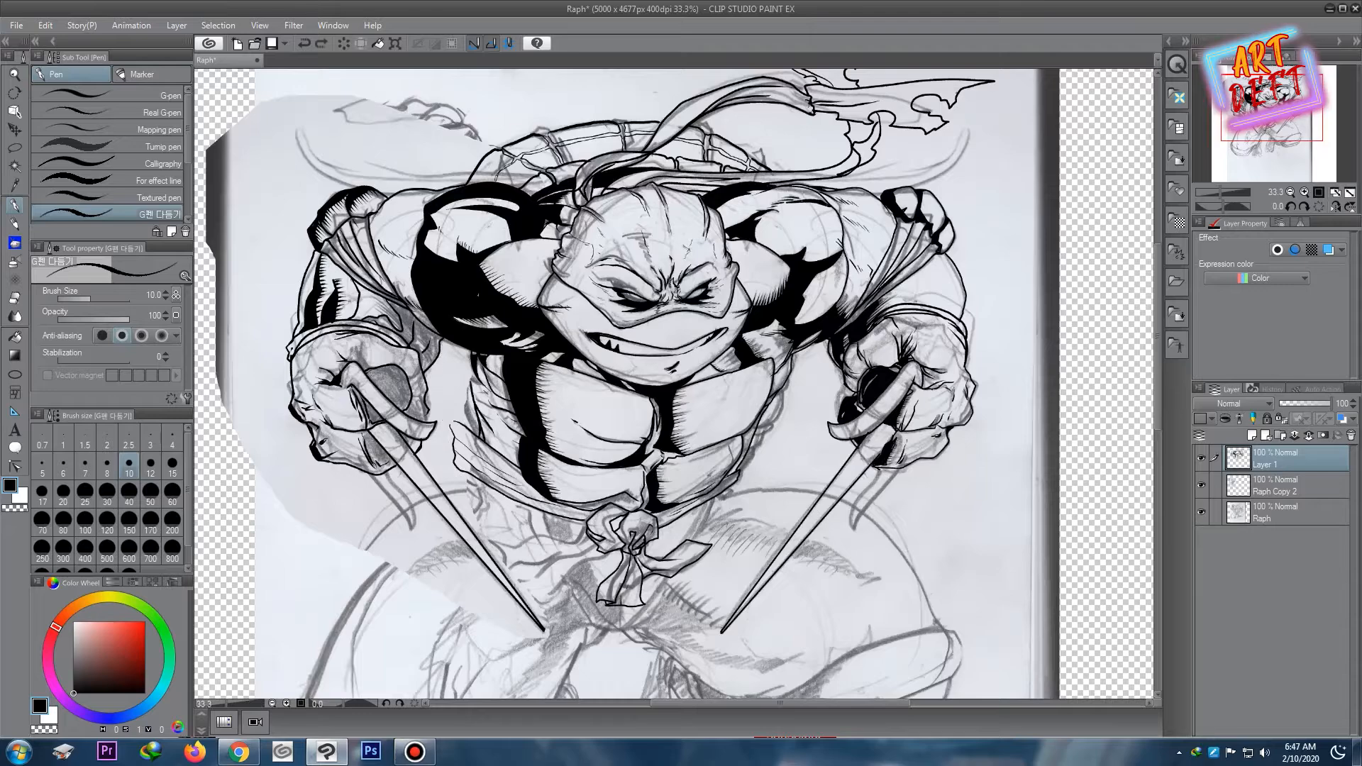
pyautogui.press('e')
pyautogui.moveTo(601, 255); pyautogui.dragTo(632, 186)
pyautogui.click(15, 206)
pyautogui.scroll(1, 511, 284)
pyautogui.moveTo(431, 264); pyautogui.dragTo(428, 283)
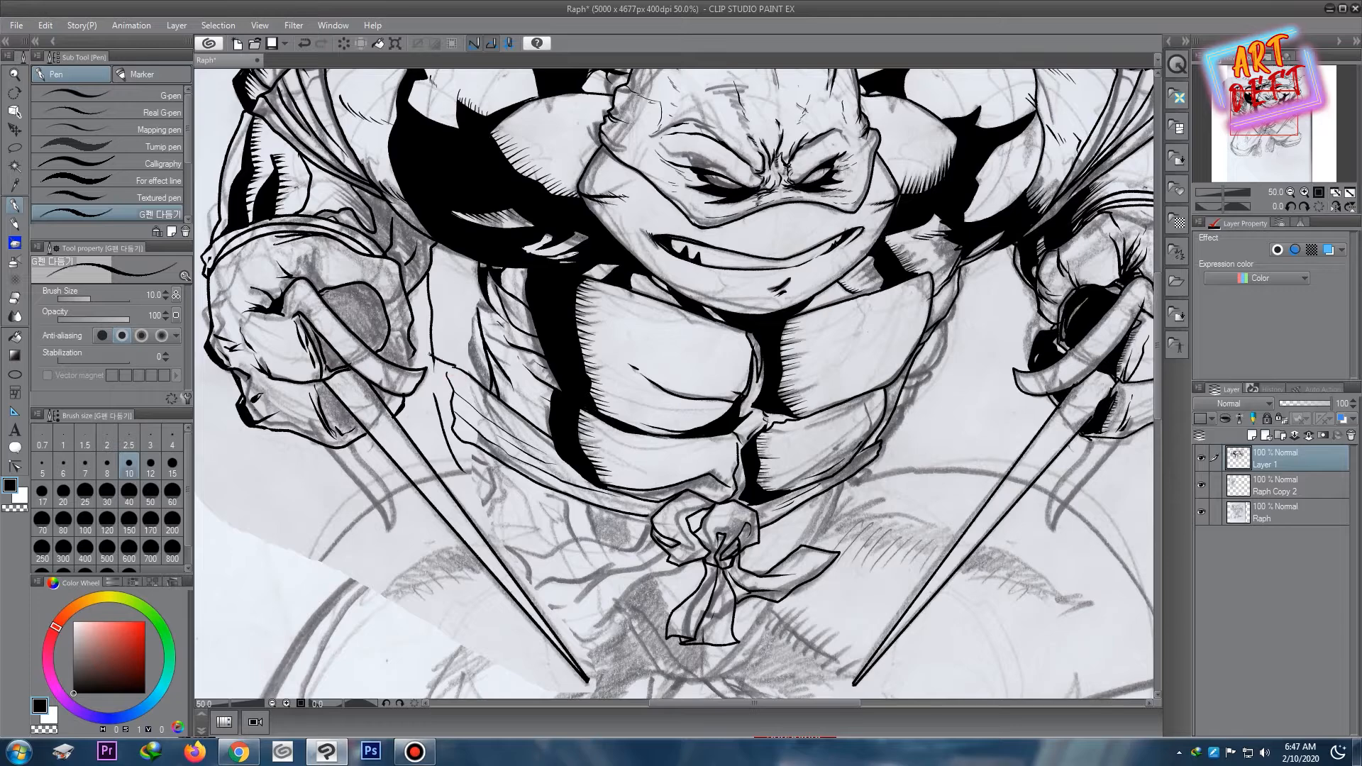
# - Extend the belt's folded edge out to the shell's side edge and erase the overlapping old line
pyautogui.moveTo(431, 374); pyautogui.dragTo(531, 436)
pyautogui.moveTo(433, 386); pyautogui.dragTo(502, 433)
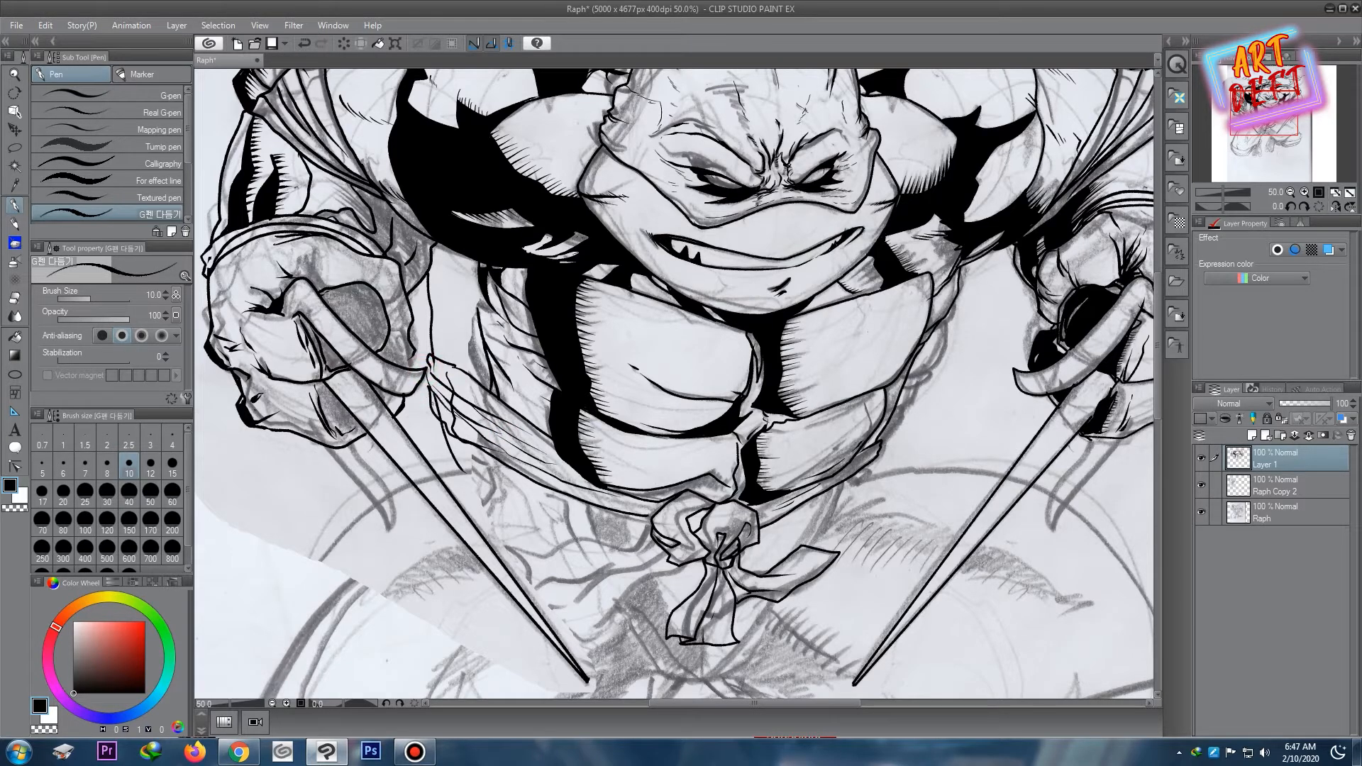
pyautogui.press('e')
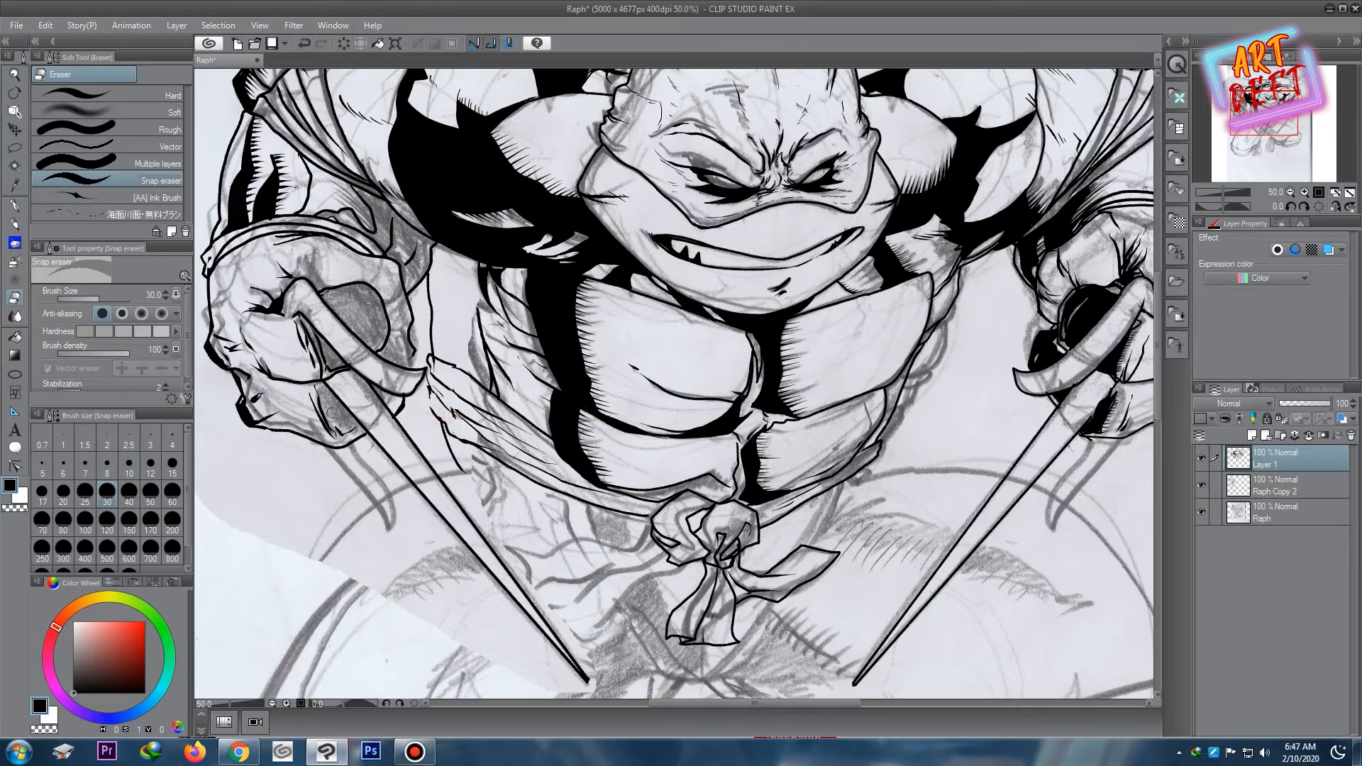
pyautogui.click(16, 206)
# - Refine the belt's fold lines at the waist and ink the shell edge continuing below it
pyautogui.scroll(3, 442, 423)
pyautogui.scroll(1, 401, 236)
pyautogui.moveTo(405, 215); pyautogui.dragTo(631, 344)
pyautogui.moveTo(408, 258)
pyautogui.mouseDown()
pyautogui.moveTo(401, 318)
pyautogui.moveTo(426, 454)
pyautogui.moveTo(470, 520)
pyautogui.mouseUp()
pyautogui.scroll(-5, 557, 398)
# - Ink the inner edge of the shell's side rim beside the torso and its short seam and crease lines
pyautogui.scroll(3, 608, 432)
pyautogui.moveTo(550, 151)
pyautogui.mouseDown()
pyautogui.moveTo(499, 302)
pyautogui.moveTo(530, 501)
pyautogui.mouseUp()
pyautogui.moveTo(501, 167)
pyautogui.mouseDown()
pyautogui.moveTo(498, 193)
pyautogui.moveTo(544, 246)
pyautogui.mouseUp()
pyautogui.moveTo(493, 291)
pyautogui.mouseDown()
pyautogui.moveTo(538, 285)
pyautogui.moveTo(565, 407)
pyautogui.mouseUp()
pyautogui.scroll(-4, 562, 433)
pyautogui.scroll(3, 529, 365)
pyautogui.moveTo(515, 348); pyautogui.dragTo(571, 361)
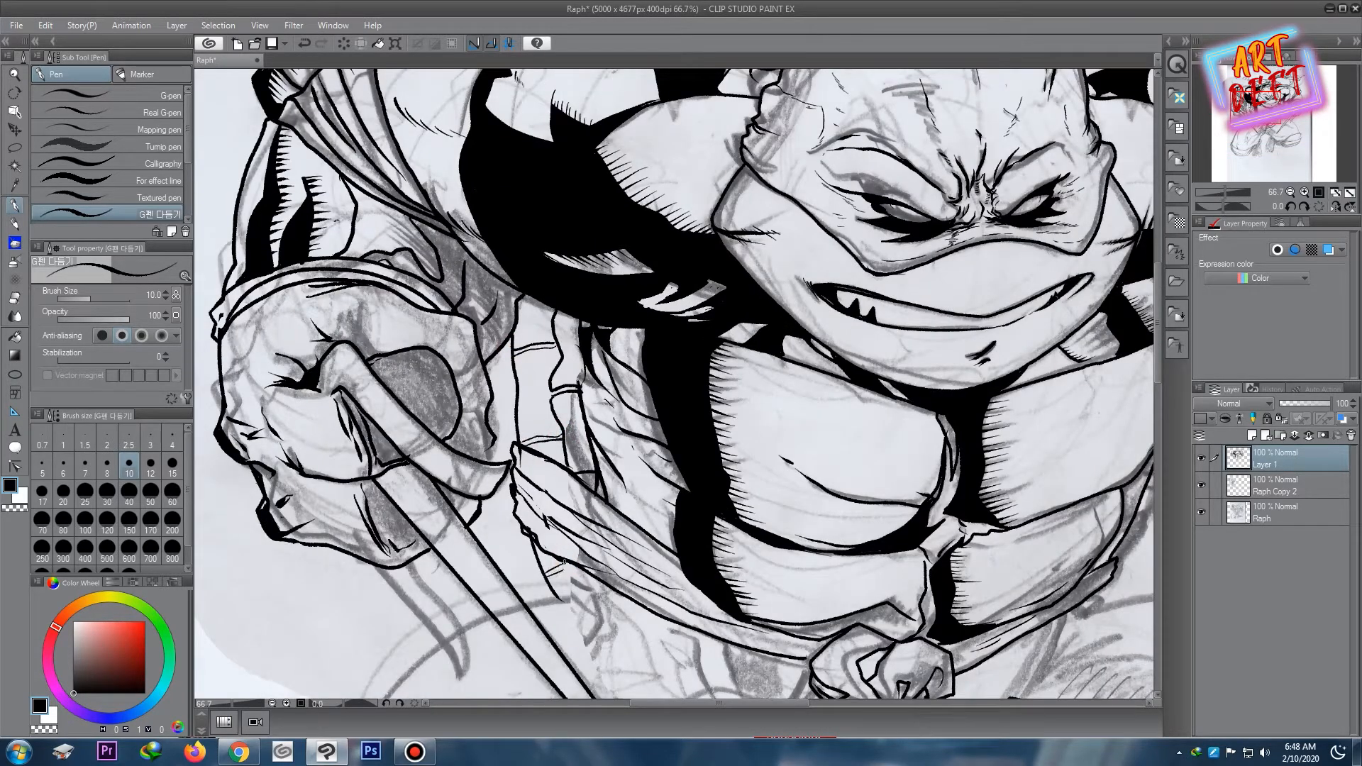
pyautogui.moveTo(531, 369); pyautogui.dragTo(537, 442)
pyautogui.scroll(-4, 658, 398)
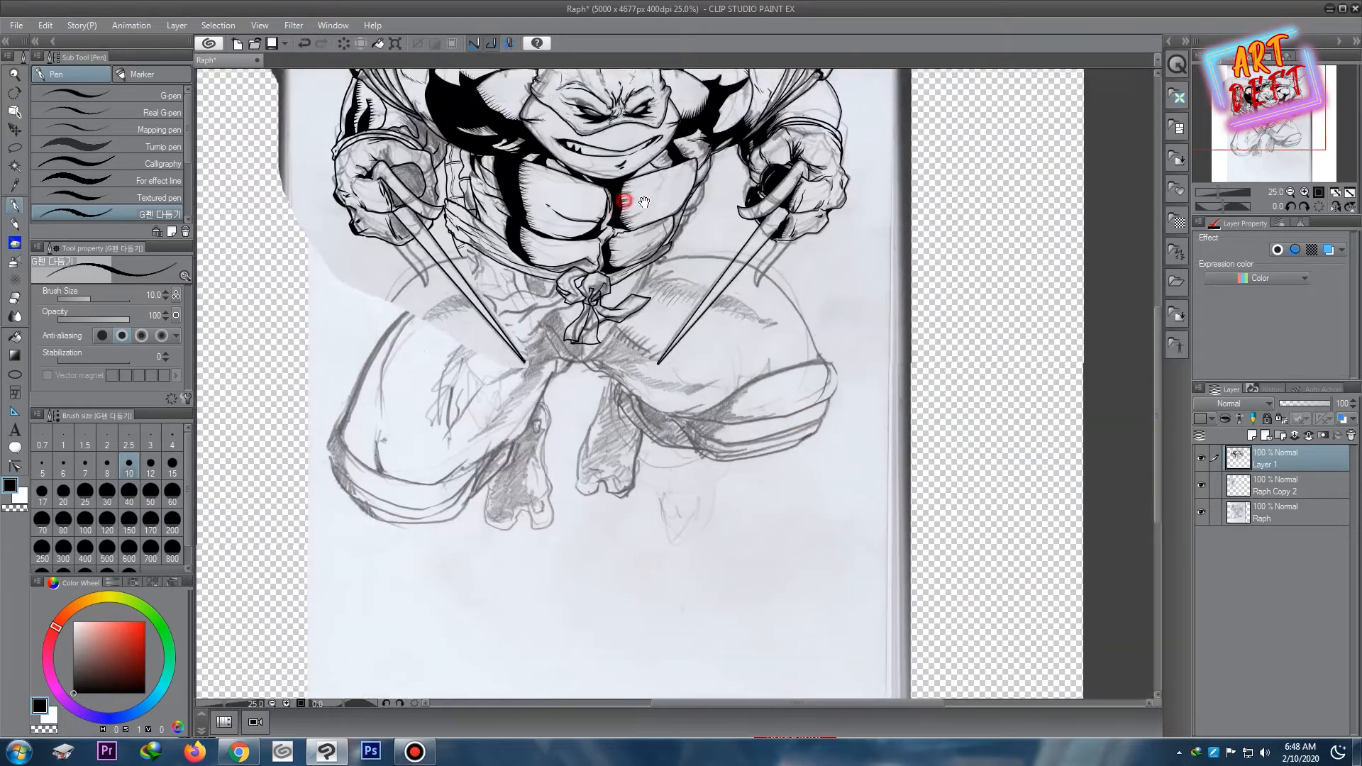
# - Ink the two ragged cloth ends streaming left from the belt knot, with their fold lines
pyautogui.scroll(2, 593, 257)
pyautogui.scroll(1, 593, 257)
pyautogui.moveTo(528, 314)
pyautogui.mouseDown()
pyautogui.moveTo(622, 266)
pyautogui.moveTo(494, 298)
pyautogui.mouseUp()
pyautogui.moveTo(529, 371)
pyautogui.mouseDown()
pyautogui.moveTo(665, 326)
pyautogui.moveTo(669, 294)
pyautogui.mouseUp()
pyautogui.moveTo(664, 289); pyautogui.dragTo(518, 335)
pyautogui.moveTo(539, 335)
pyautogui.mouseDown()
pyautogui.moveTo(545, 352)
pyautogui.moveTo(611, 320)
pyautogui.mouseUp()
pyautogui.moveTo(571, 307); pyautogui.dragTo(542, 310)
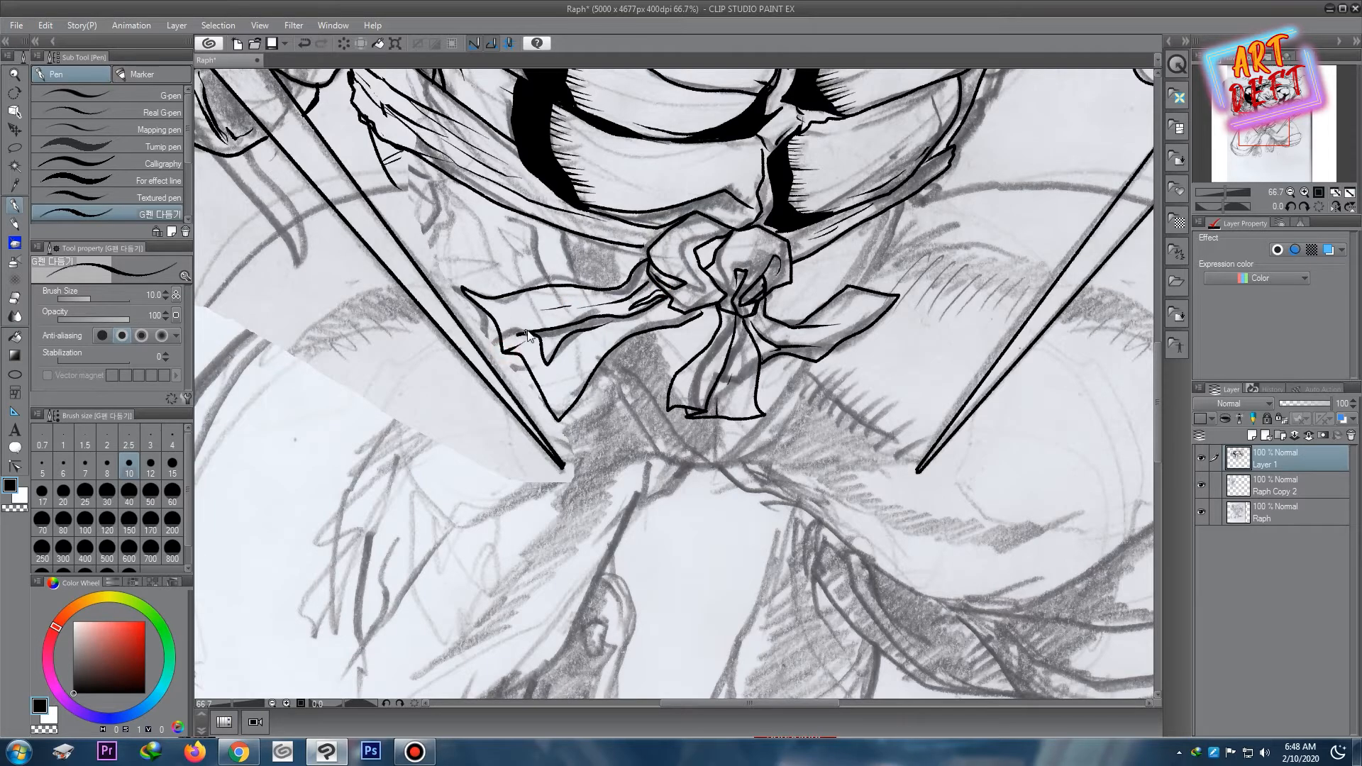
# - Set the pen size to 12 and ink the outline of the lower plastron beneath the belt and between the thighs
pyautogui.scroll(-1, 565, 284)
pyautogui.scroll(3, 565, 284)
pyautogui.press(']')
pyautogui.moveTo(454, 233); pyautogui.dragTo(601, 451)
pyautogui.scroll(-4, 496, 302)
pyautogui.scroll(3, 496, 302)
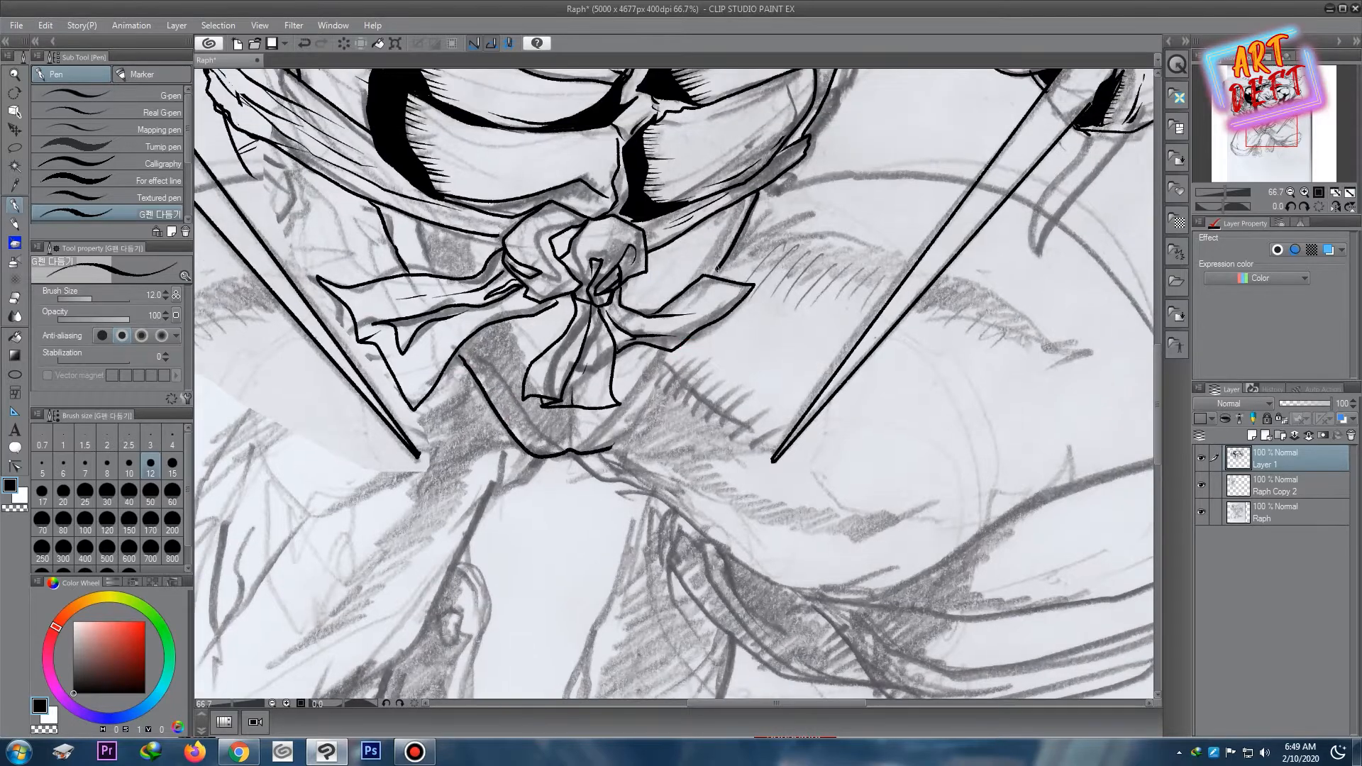
# - Close the lower plastron's contour below the knot and outline its shadow area with a center line
pyautogui.moveTo(663, 362); pyautogui.dragTo(611, 446)
pyautogui.moveTo(502, 317); pyautogui.dragTo(532, 389)
pyautogui.moveTo(596, 434); pyautogui.dragTo(608, 427)
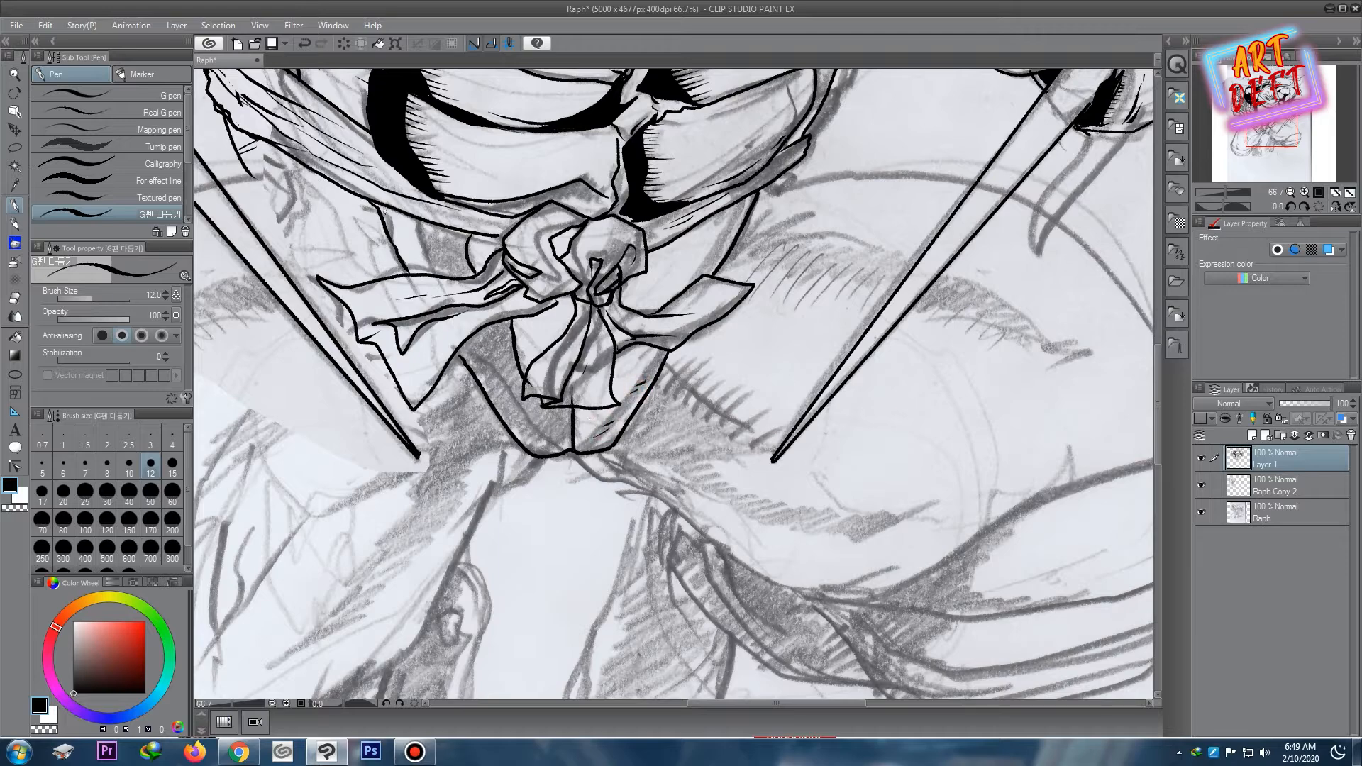
# - Fill the lower plastron's shadow areas under the belt and behind the cloth ends solid black
pyautogui.press('g')
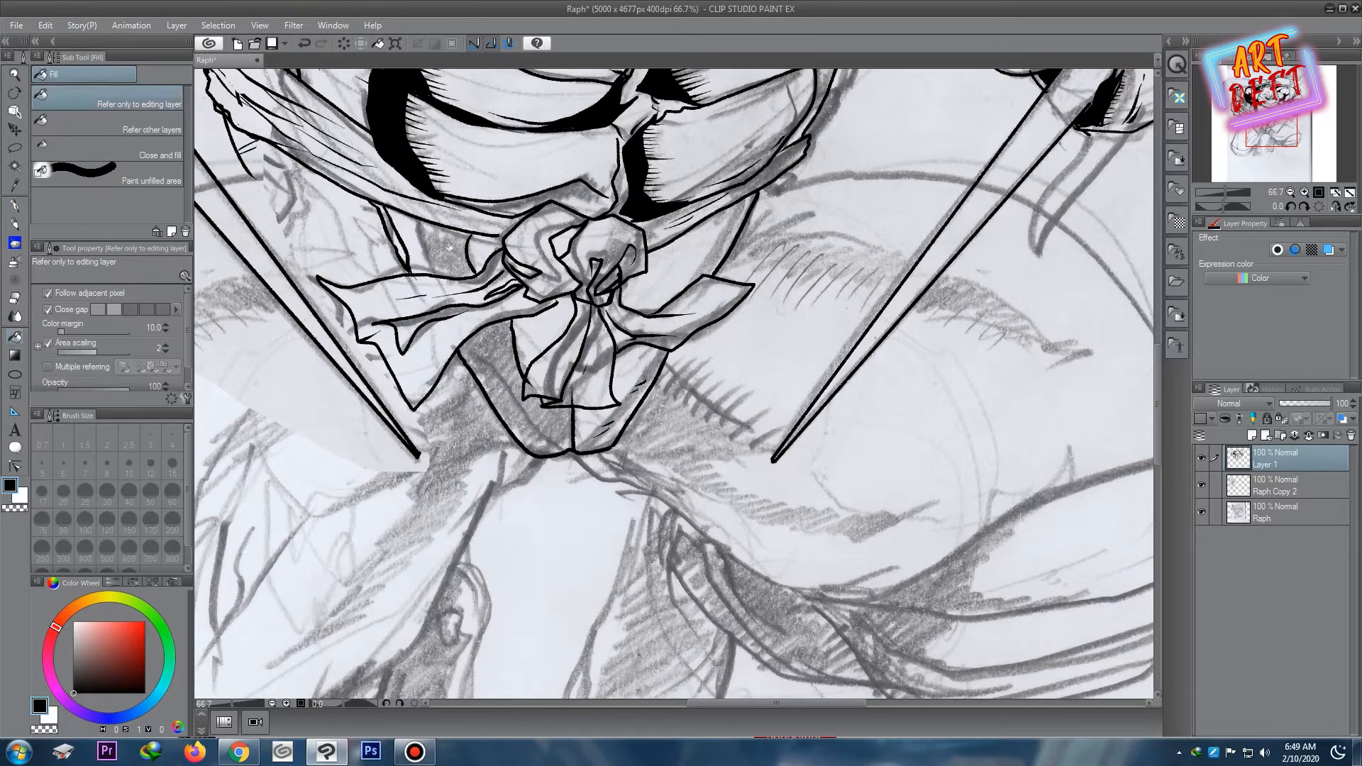
pyautogui.click(515, 352)
pyautogui.scroll(-3, 635, 295)
pyautogui.scroll(3, 637, 291)
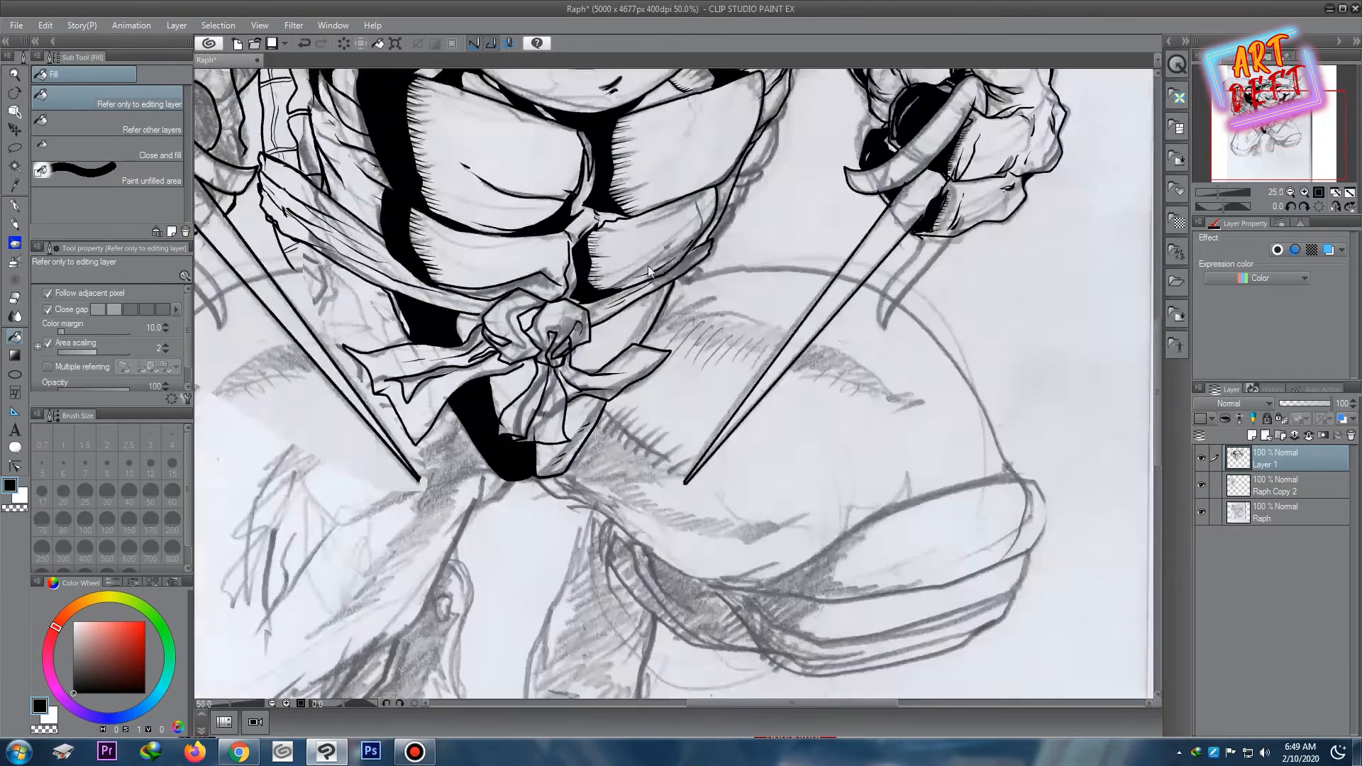
# - Extend the black along the lower plastron's bottom edge and feather the shadow edges below the belt with tapered hatch strokes
pyautogui.press('p')
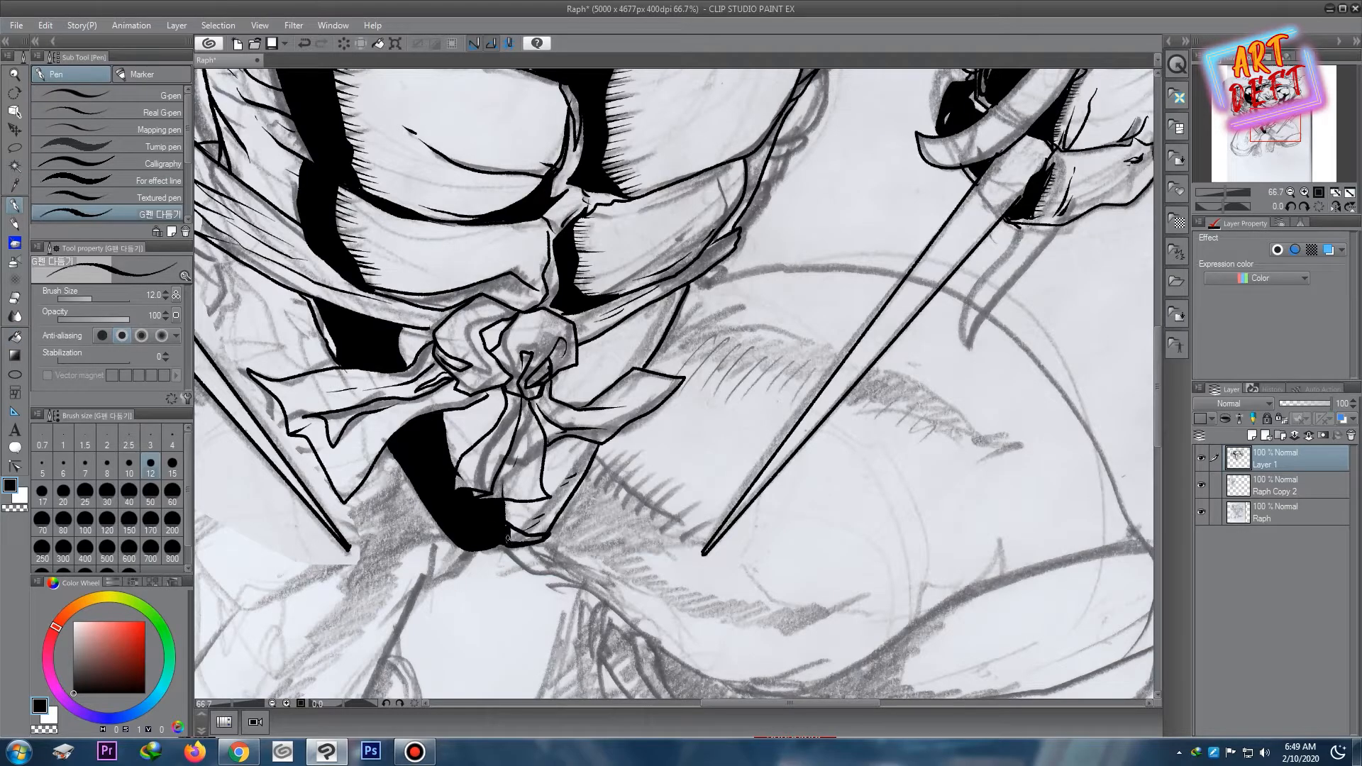
pyautogui.scroll(-3, 518, 537)
pyautogui.scroll(4, 555, 276)
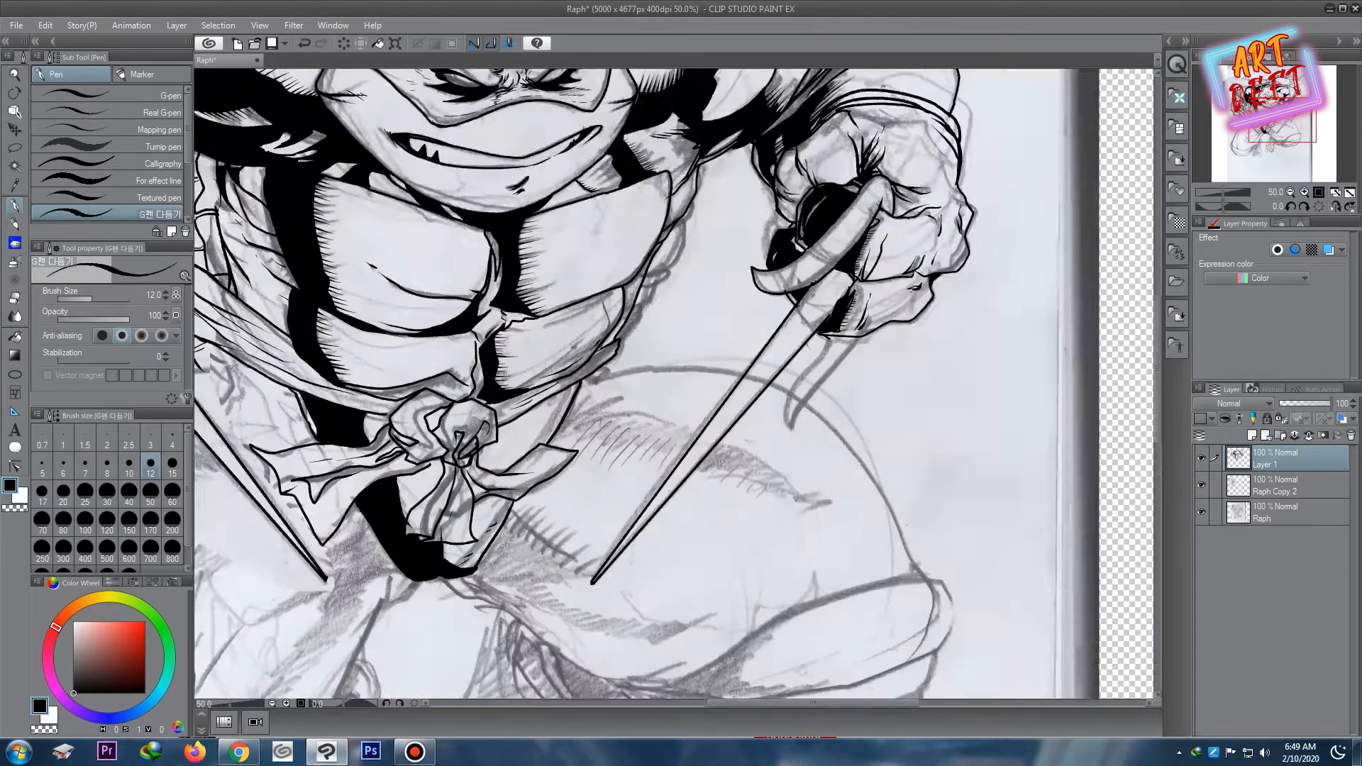
pyautogui.moveTo(539, 290); pyautogui.dragTo(573, 295)
pyautogui.moveTo(543, 312); pyautogui.dragTo(570, 311)
pyautogui.moveTo(603, 399); pyautogui.dragTo(643, 394)
pyautogui.moveTo(603, 413)
pyautogui.mouseDown()
pyautogui.moveTo(639, 412)
pyautogui.moveTo(647, 427)
pyautogui.mouseUp()
pyautogui.moveTo(612, 442)
pyautogui.mouseDown()
pyautogui.moveTo(649, 438)
pyautogui.moveTo(639, 458)
pyautogui.mouseUp()
pyautogui.moveTo(737, 518)
pyautogui.mouseDown()
pyautogui.moveTo(682, 389)
pyautogui.moveTo(672, 416)
pyautogui.mouseUp()
pyautogui.moveTo(648, 424); pyautogui.dragTo(700, 438)
# - Ink the curved prong of the left-side sai where it emerges below the fist
pyautogui.scroll(-6, 676, 382)
pyautogui.moveTo(767, 221)
pyautogui.mouseDown()
pyautogui.moveTo(718, 290)
pyautogui.moveTo(725, 334)
pyautogui.mouseUp()
pyautogui.scroll(8, 540, 389)
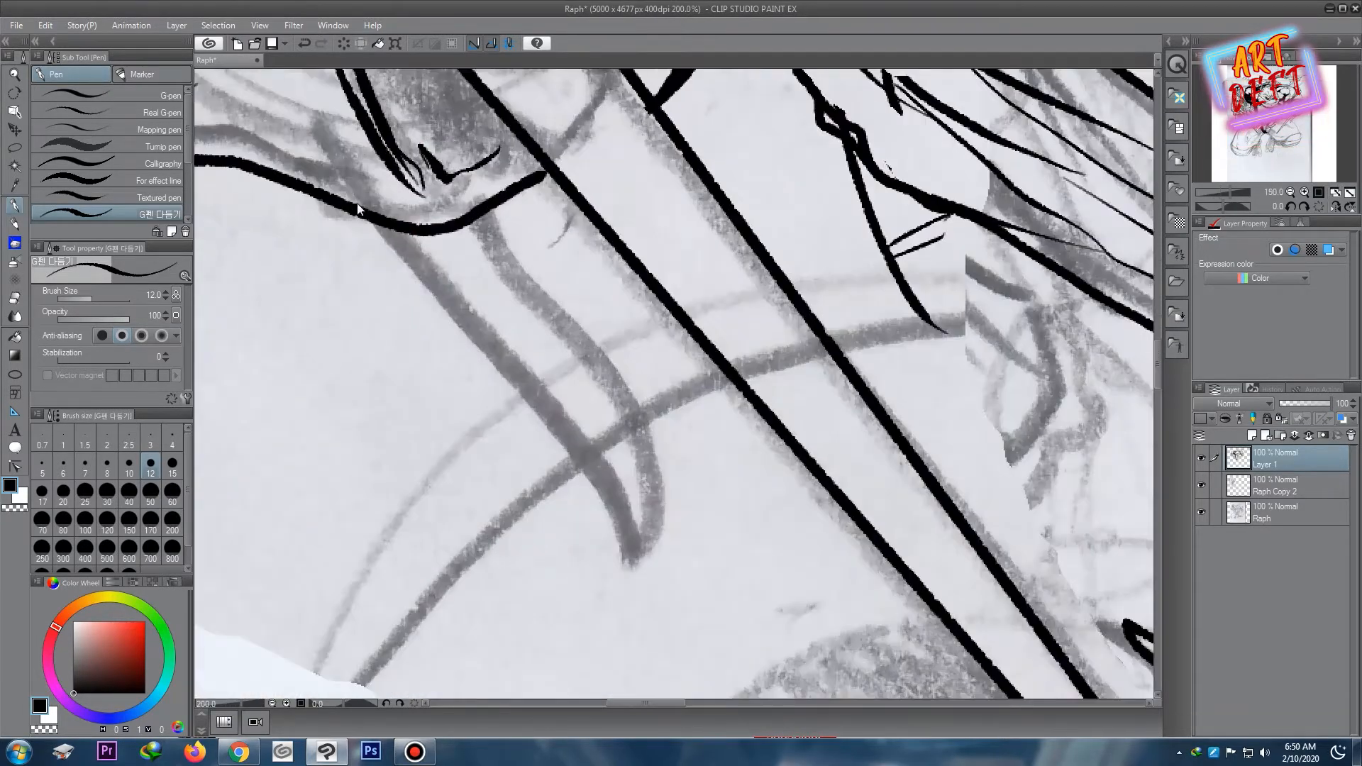
pyautogui.moveTo(372, 224)
pyautogui.mouseDown()
pyautogui.moveTo(605, 489)
pyautogui.moveTo(652, 506)
pyautogui.moveTo(493, 210)
pyautogui.mouseUp()
pyautogui.scroll(-4, 679, 236)
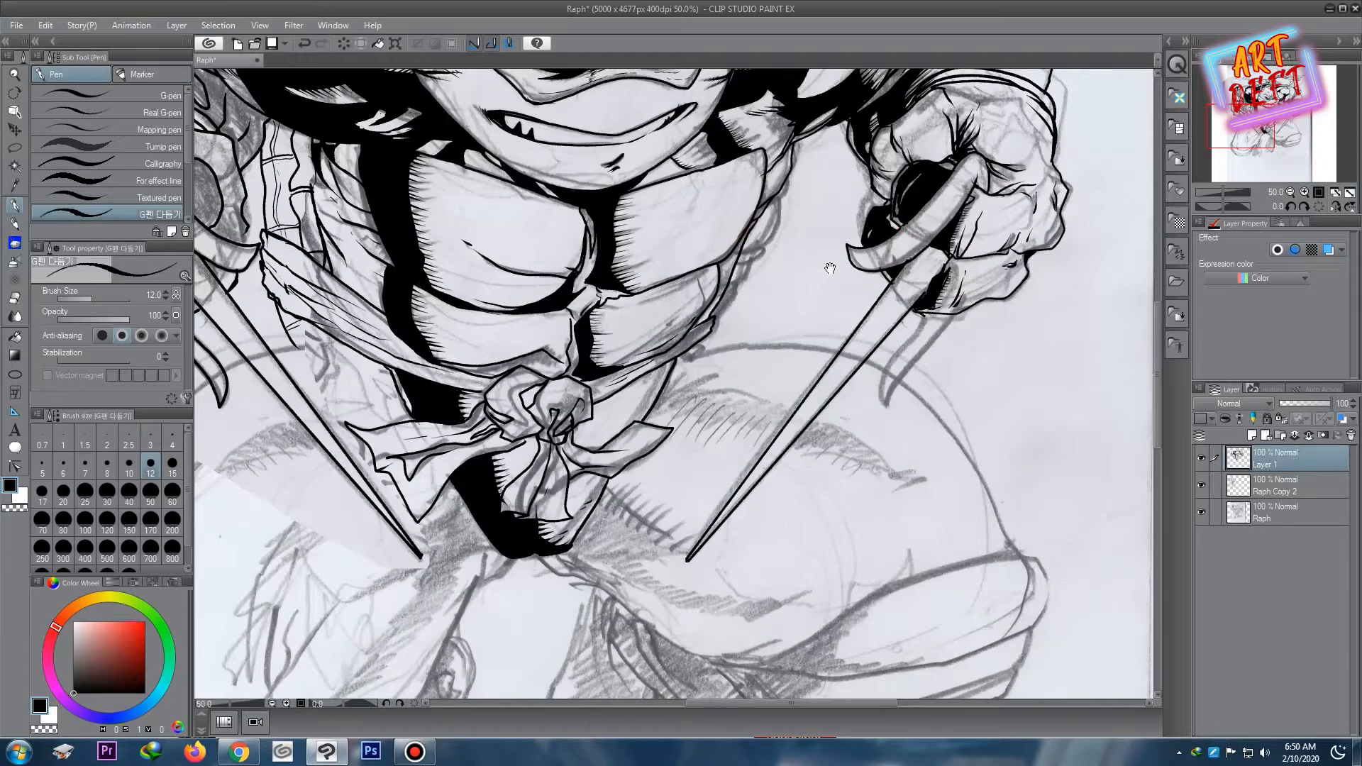
# - Ink the curved prong of the right-side sai where it emerges below the fist
pyautogui.moveTo(861, 229); pyautogui.dragTo(579, 231)
pyautogui.scroll(1, 579, 231)
pyautogui.scroll(1, 455, 383)
pyautogui.moveTo(784, 324)
pyautogui.mouseDown()
pyautogui.moveTo(699, 444)
pyautogui.moveTo(750, 418)
pyautogui.moveTo(830, 329)
pyautogui.mouseUp()
pyautogui.scroll(-1, 815, 329)
pyautogui.scroll(-5, 752, 345)
# - Ink the left-side thigh's contour from the sai blade around the knee and back up to the crotch
pyautogui.moveTo(658, 368); pyautogui.dragTo(491, 278)
pyautogui.scroll(3, 611, 324)
pyautogui.scroll(-3, 594, 225)
pyautogui.scroll(3, 541, 235)
pyautogui.moveTo(518, 213); pyautogui.dragTo(518, 214)
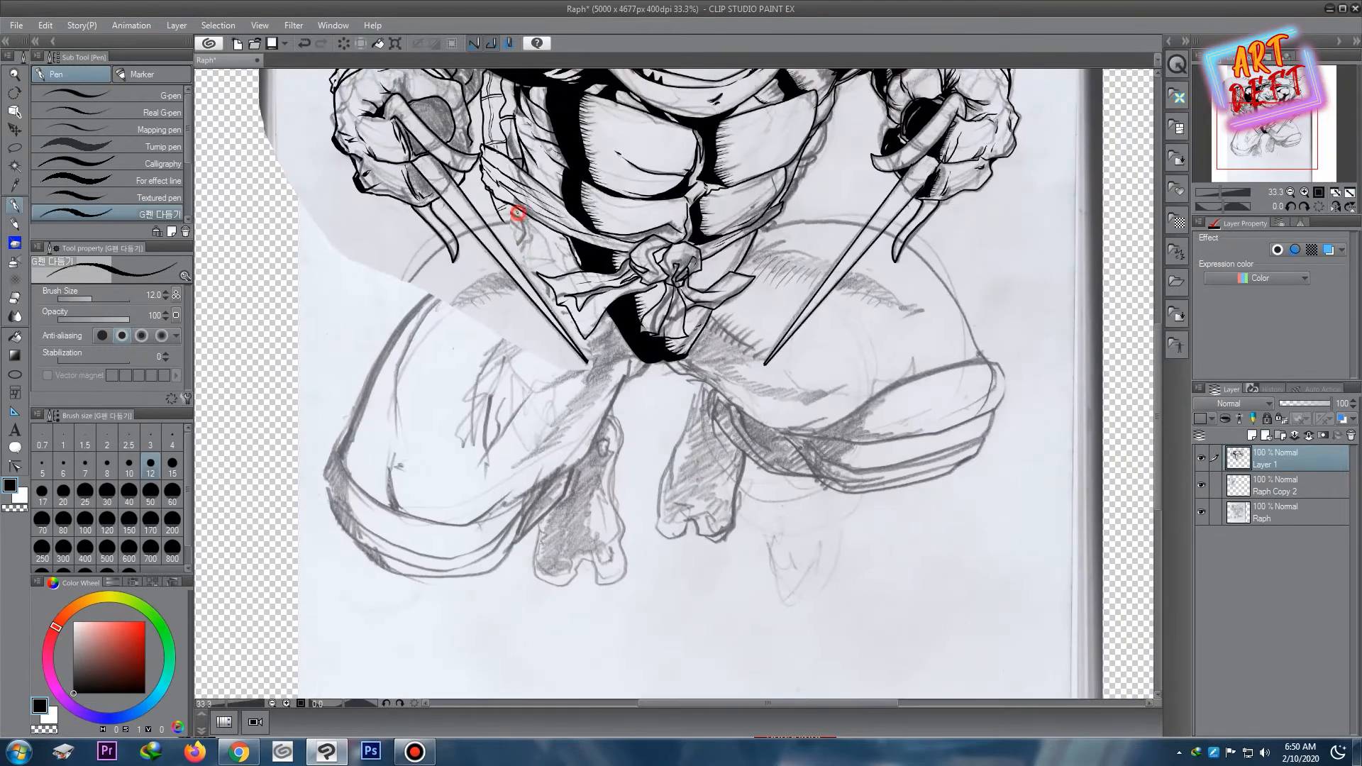
pyautogui.scroll(4, 501, 213)
pyautogui.moveTo(453, 117)
pyautogui.mouseDown()
pyautogui.moveTo(467, 177)
pyautogui.moveTo(600, 374)
pyautogui.moveTo(480, 239)
pyautogui.moveTo(579, 388)
pyautogui.mouseUp()
pyautogui.hotkey('ctrl', 'z')
pyautogui.scroll(-5, 579, 388)
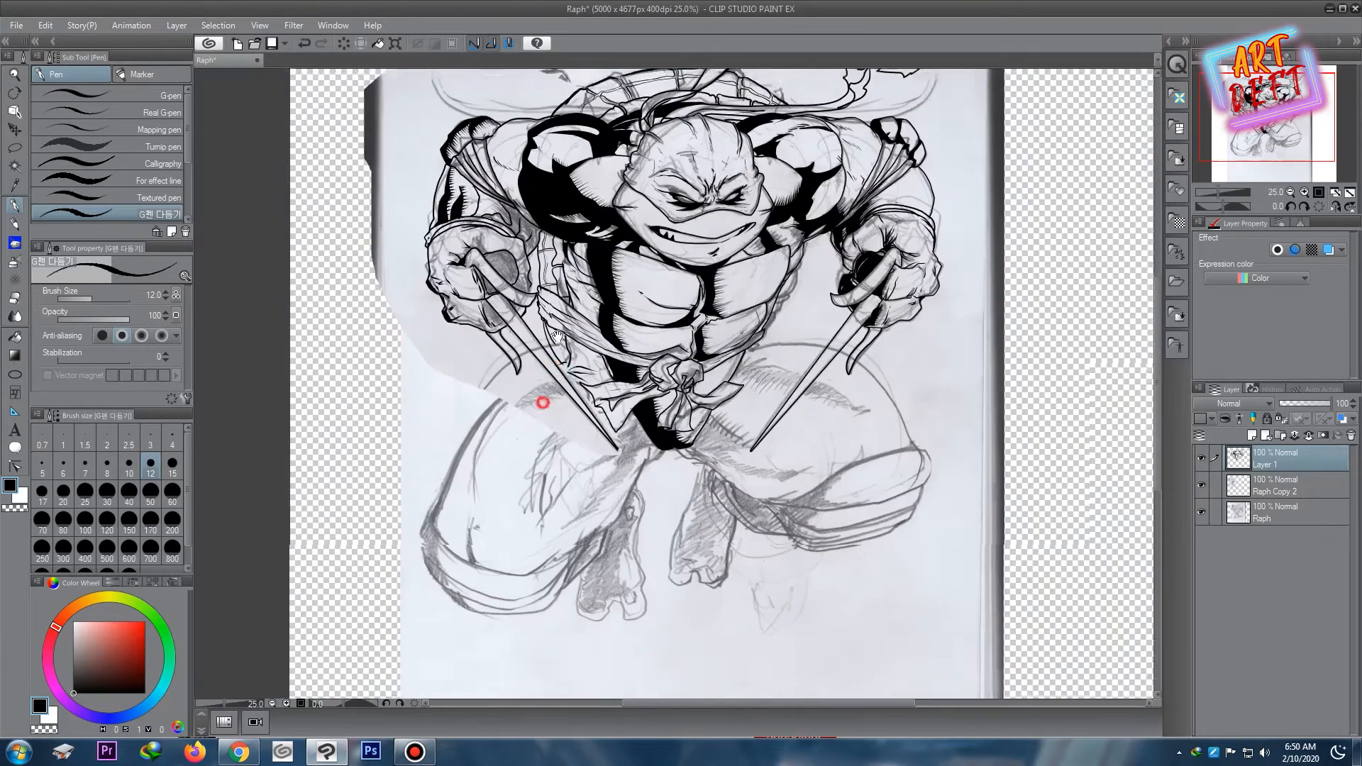
pyautogui.scroll(2, 541, 392)
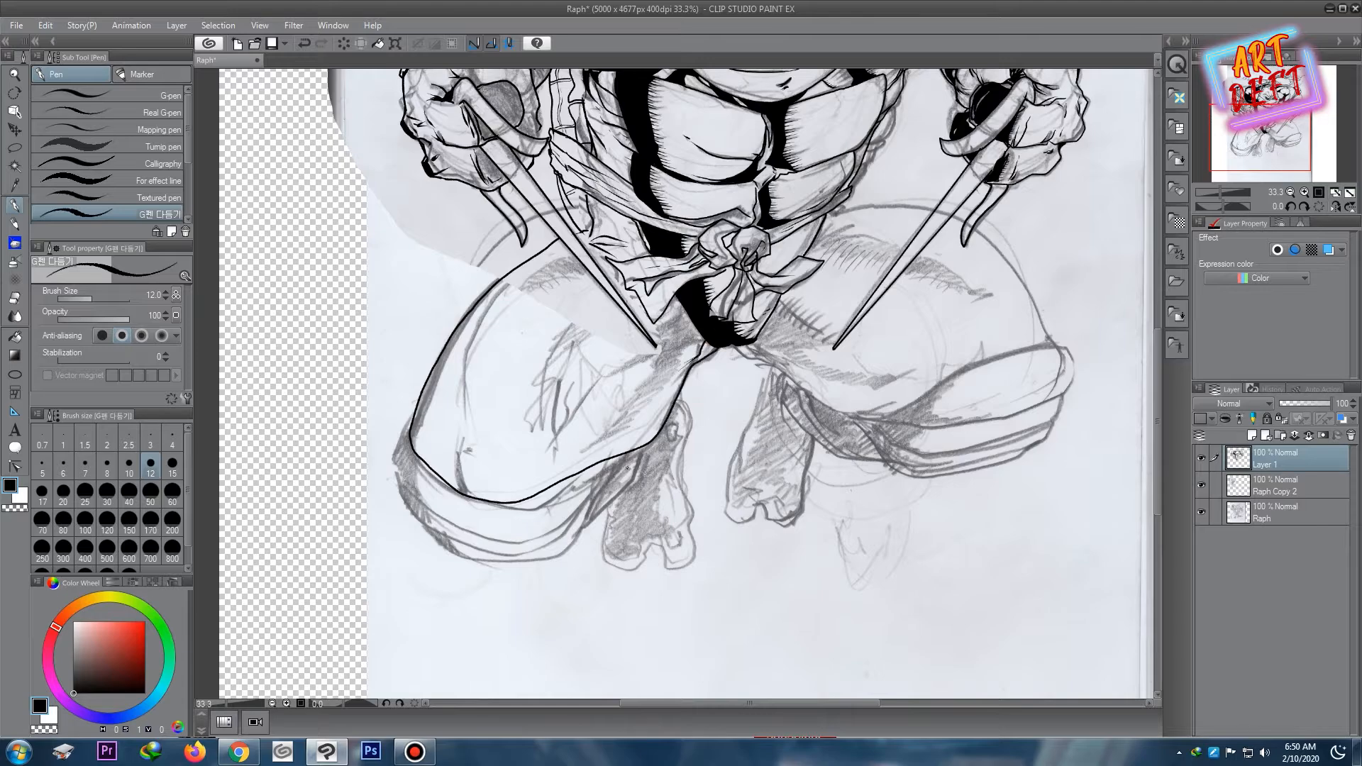
pyautogui.scroll(4, 628, 469)
pyautogui.scroll(-5, 628, 468)
pyautogui.scroll(3, 535, 193)
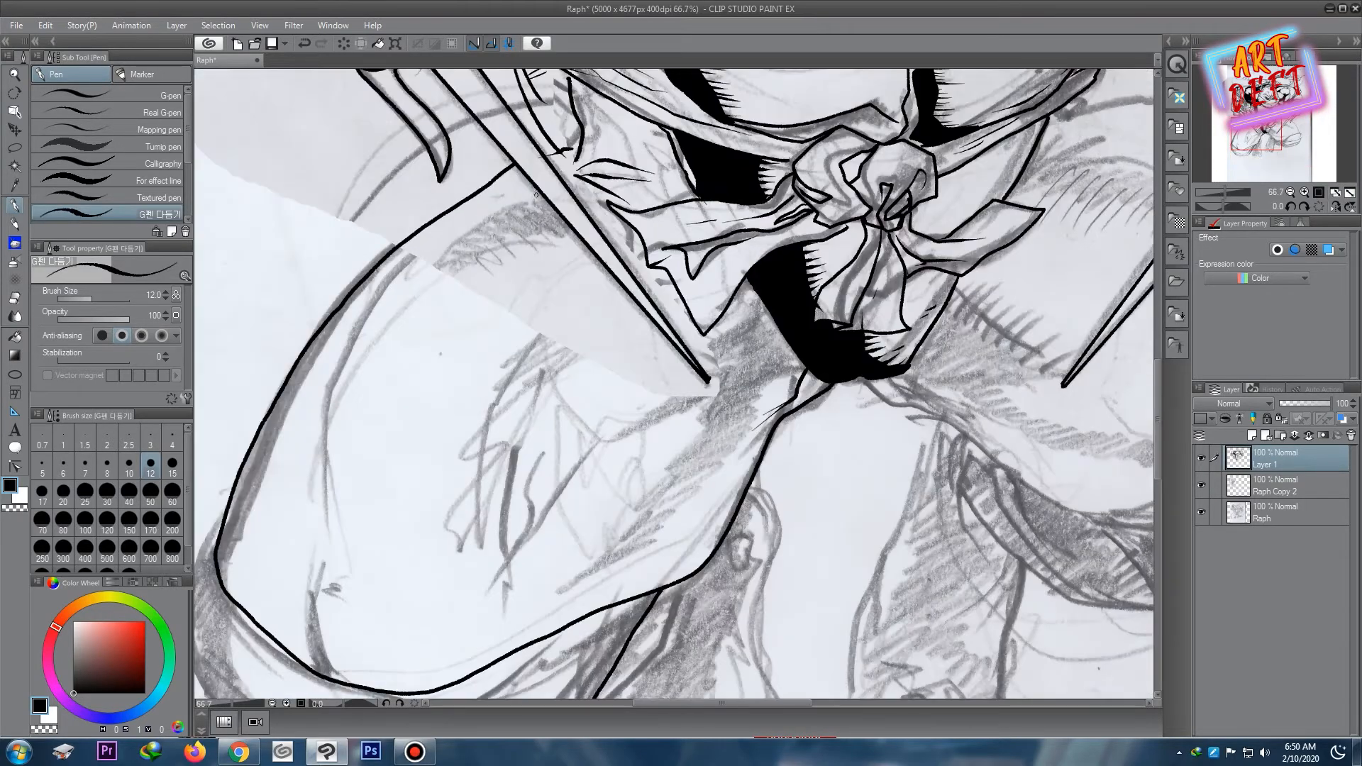
# - Outline the shadow shapes on the left-side thigh near the sai, along the outer side, at the knee crease and on the inner thigh
pyautogui.scroll(-1, 440, 270)
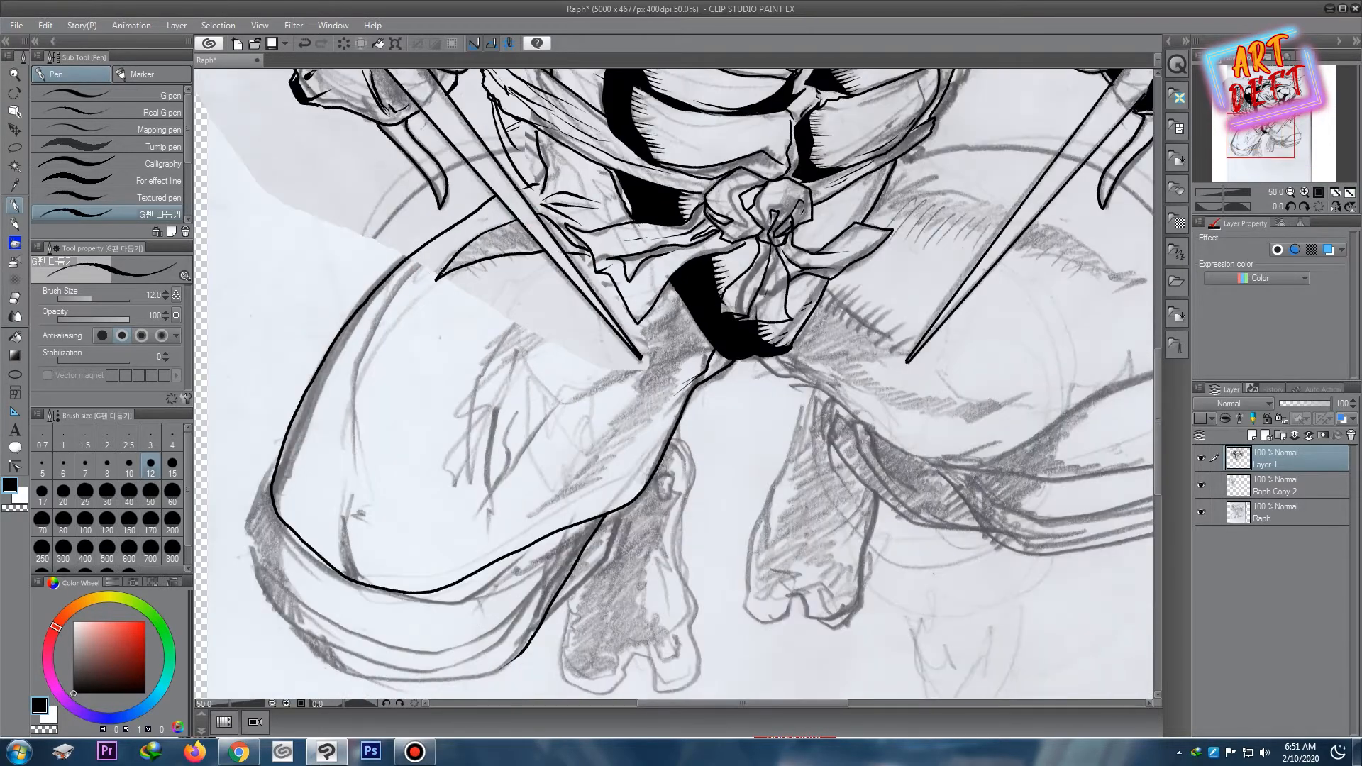
pyautogui.moveTo(426, 262)
pyautogui.mouseDown()
pyautogui.moveTo(361, 376)
pyautogui.moveTo(420, 281)
pyautogui.mouseUp()
pyautogui.moveTo(351, 498); pyautogui.dragTo(376, 585)
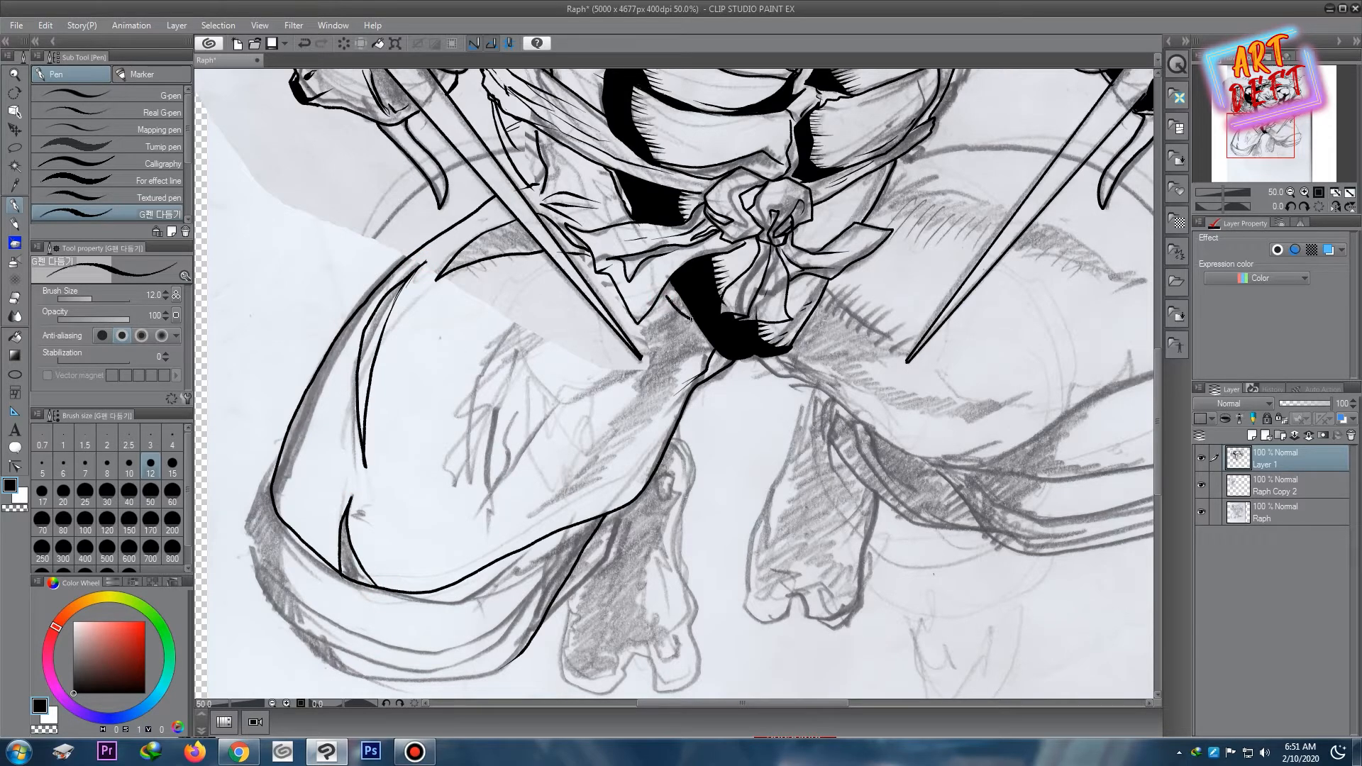
pyautogui.moveTo(660, 424)
pyautogui.mouseDown()
pyautogui.moveTo(458, 528)
pyautogui.moveTo(637, 361)
pyautogui.moveTo(637, 343)
pyautogui.mouseUp()
pyautogui.scroll(-4, 650, 323)
pyautogui.scroll(2, 664, 305)
pyautogui.scroll(-2, 650, 302)
pyautogui.scroll(2, 642, 293)
# - Fill the outlined shadow shapes on the left-side thigh solid black
pyautogui.press('g')
pyautogui.click(518, 333)
pyautogui.click(508, 445)
pyautogui.click(627, 393)
pyautogui.scroll(-2, 625, 355)
pyautogui.scroll(-2, 607, 219)
pyautogui.scroll(2, 608, 220)
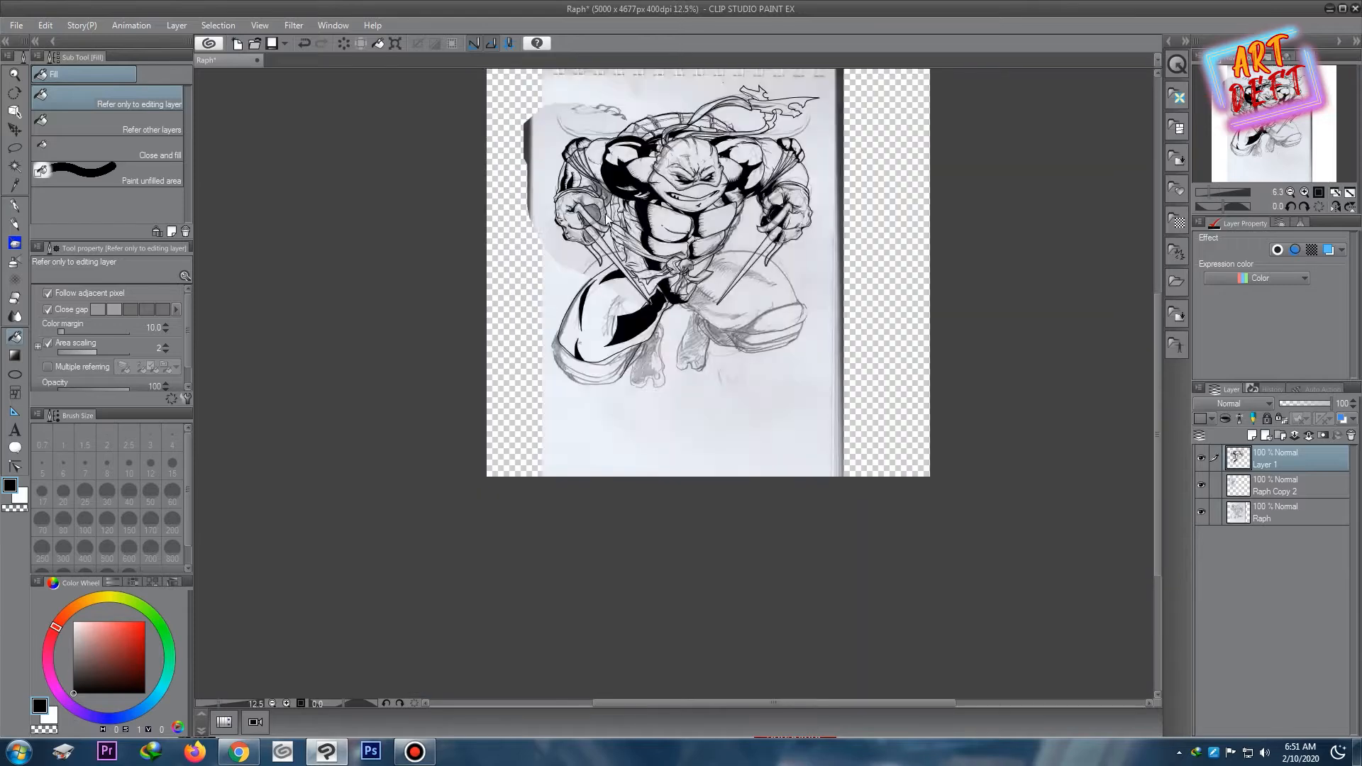
# - Ink the outer contour of the left-side knee wraps and the two curved band lines across them
pyautogui.scroll(3, 607, 219)
pyautogui.press('p')
pyautogui.scroll(1, 496, 388)
pyautogui.moveTo(497, 388); pyautogui.dragTo(429, 140)
pyautogui.moveTo(420, 164)
pyautogui.mouseDown()
pyautogui.moveTo(404, 177)
pyautogui.moveTo(378, 316)
pyautogui.moveTo(452, 428)
pyautogui.moveTo(655, 463)
pyautogui.mouseUp()
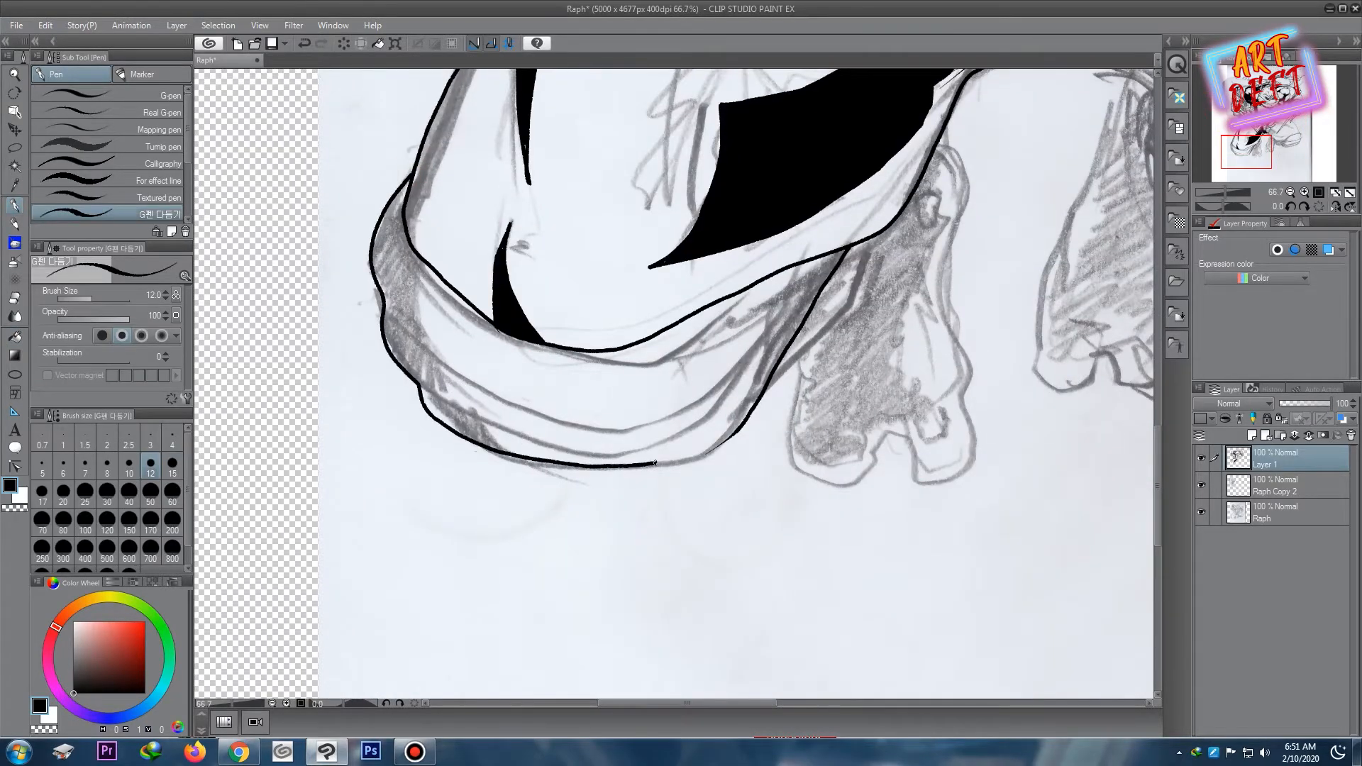
pyautogui.moveTo(384, 312)
pyautogui.mouseDown()
pyautogui.moveTo(682, 375)
pyautogui.moveTo(825, 257)
pyautogui.mouseUp()
pyautogui.moveTo(417, 386)
pyautogui.mouseDown()
pyautogui.moveTo(603, 436)
pyautogui.moveTo(811, 290)
pyautogui.mouseUp()
# - Outline the shadow edge along the outer side of the left-side knee wraps and add short hatch strokes to it
pyautogui.moveTo(423, 274); pyautogui.dragTo(474, 319)
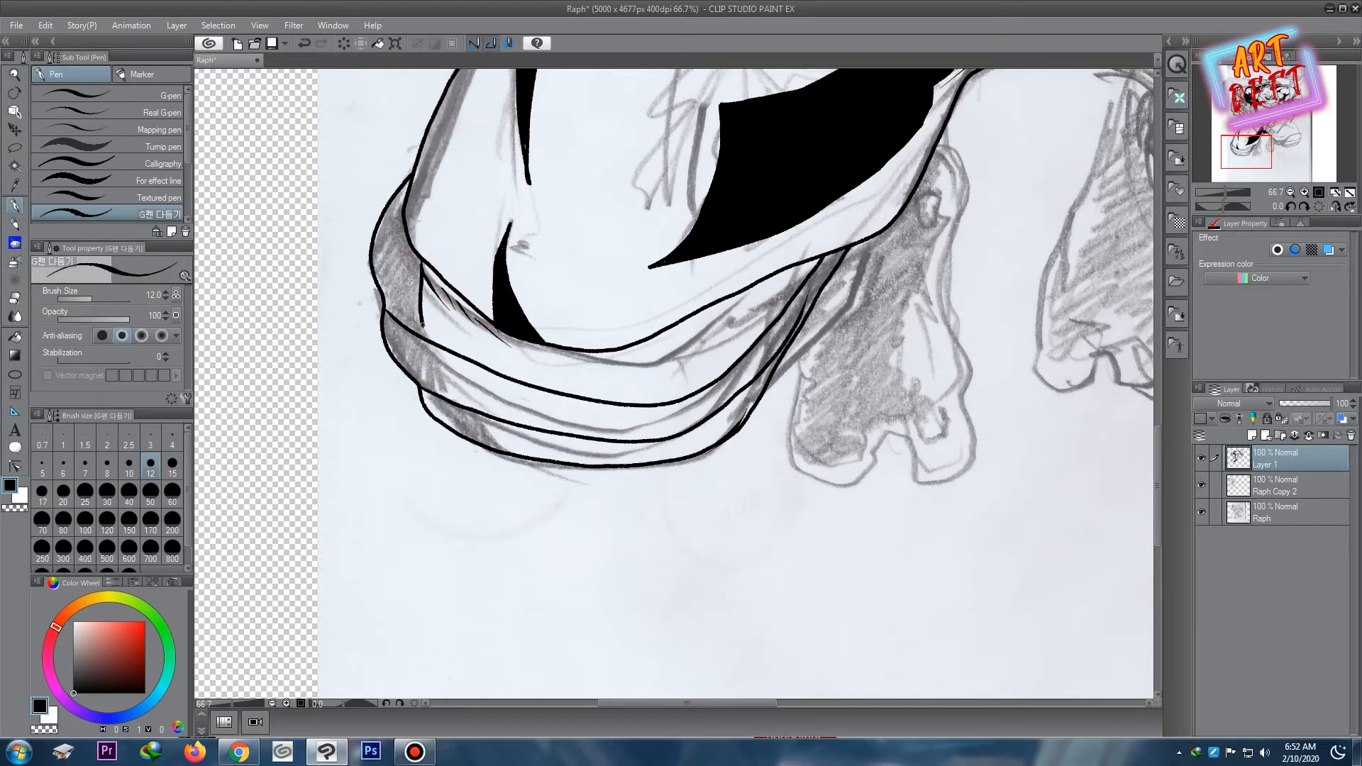
pyautogui.moveTo(505, 437); pyautogui.dragTo(517, 448)
pyautogui.moveTo(520, 442); pyautogui.dragTo(545, 453)
pyautogui.moveTo(454, 374); pyautogui.dragTo(490, 397)
pyautogui.moveTo(474, 385); pyautogui.dragTo(516, 411)
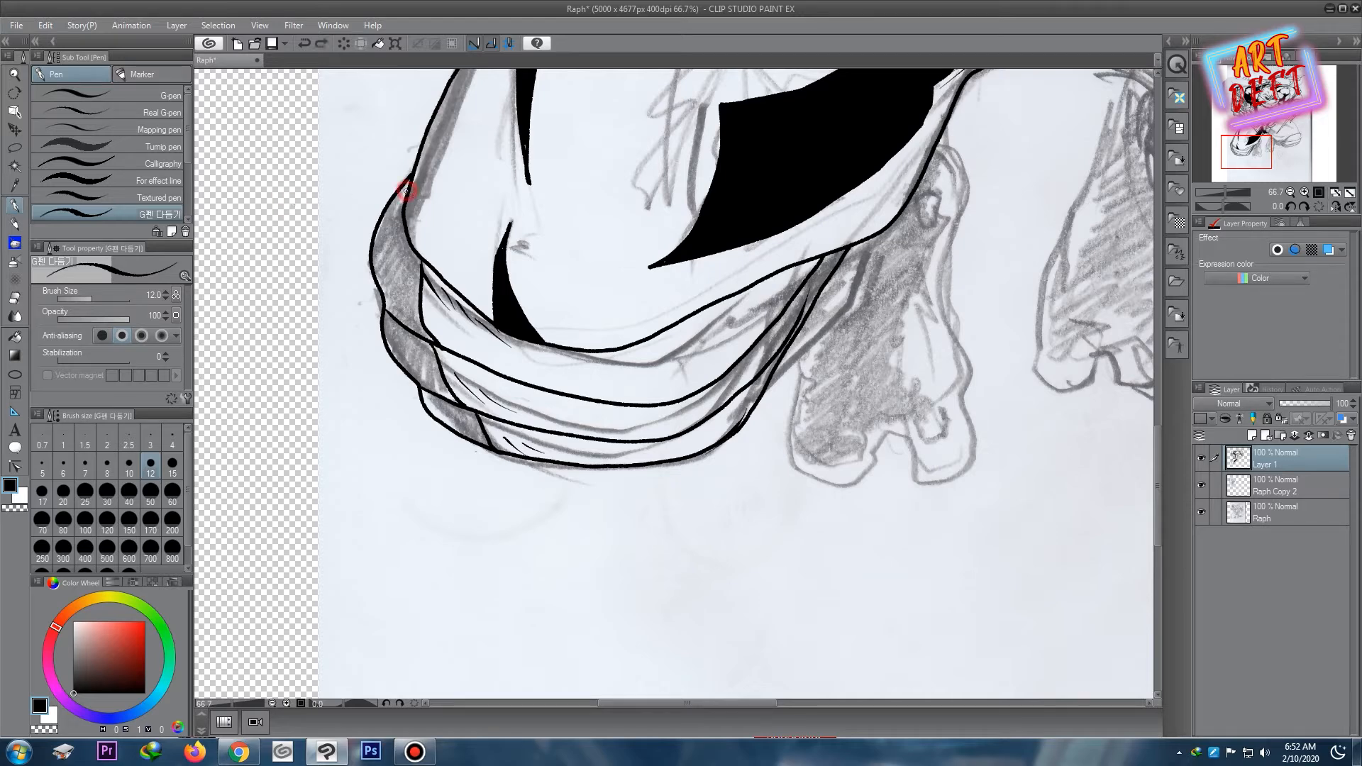
pyautogui.moveTo(384, 305); pyautogui.dragTo(399, 353)
pyautogui.scroll(-5, 585, 325)
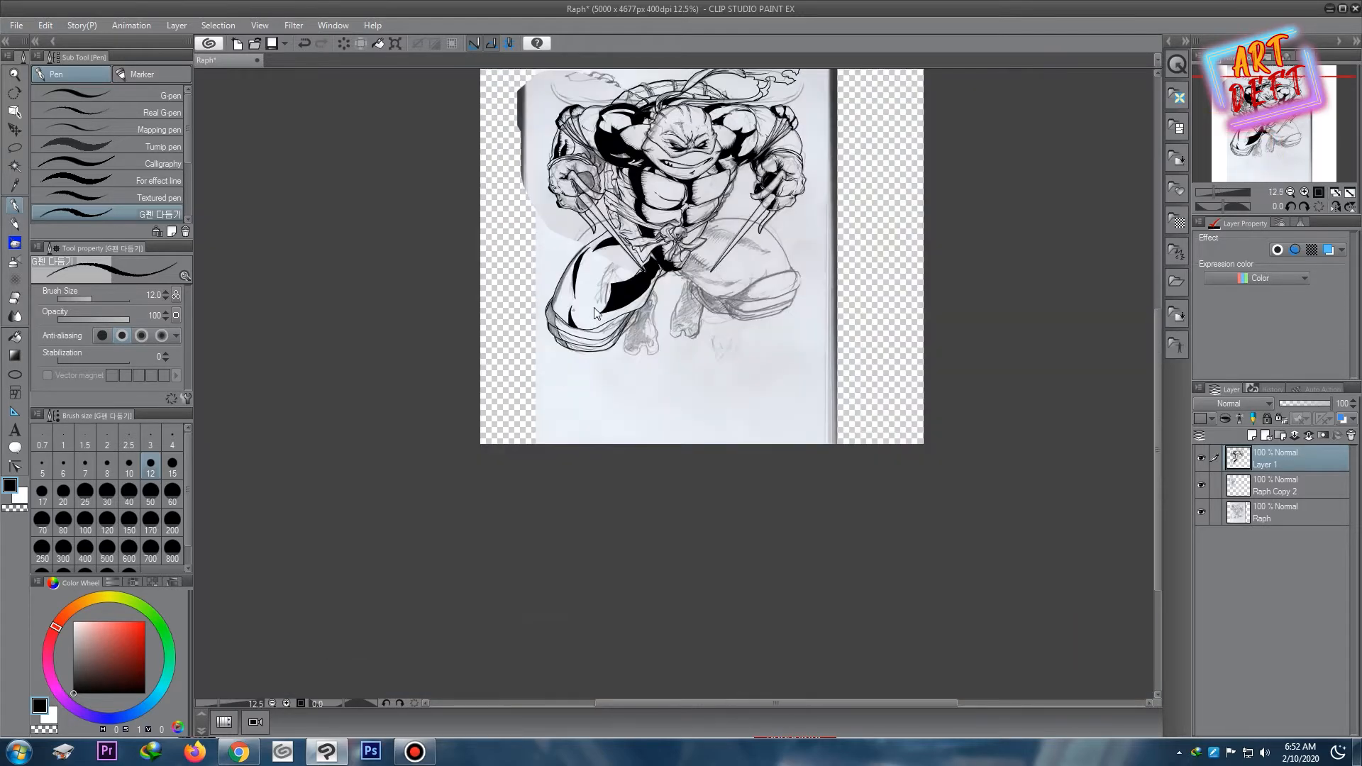
# - Fill the outer shadow of the left-side knee wraps solid black and feather its edge with tapered strokes
pyautogui.press('g')
pyautogui.scroll(-1, 561, 343)
pyautogui.scroll(6, 561, 342)
pyautogui.click(17, 207)
pyautogui.hotkey('shift', 'space')
pyautogui.moveTo(605, 245)
pyautogui.mouseDown()
pyautogui.moveTo(531, 330)
pyautogui.moveTo(598, 264)
pyautogui.moveTo(630, 267)
pyautogui.mouseUp()
pyautogui.moveTo(618, 286)
pyautogui.mouseDown()
pyautogui.moveTo(654, 271)
pyautogui.moveTo(690, 323)
pyautogui.mouseUp()
# - Ink the right-side thigh's upper contour from the shell to the knee and its lower contour from the crotch to the knee wraps
pyautogui.scroll(-5, 747, 282)
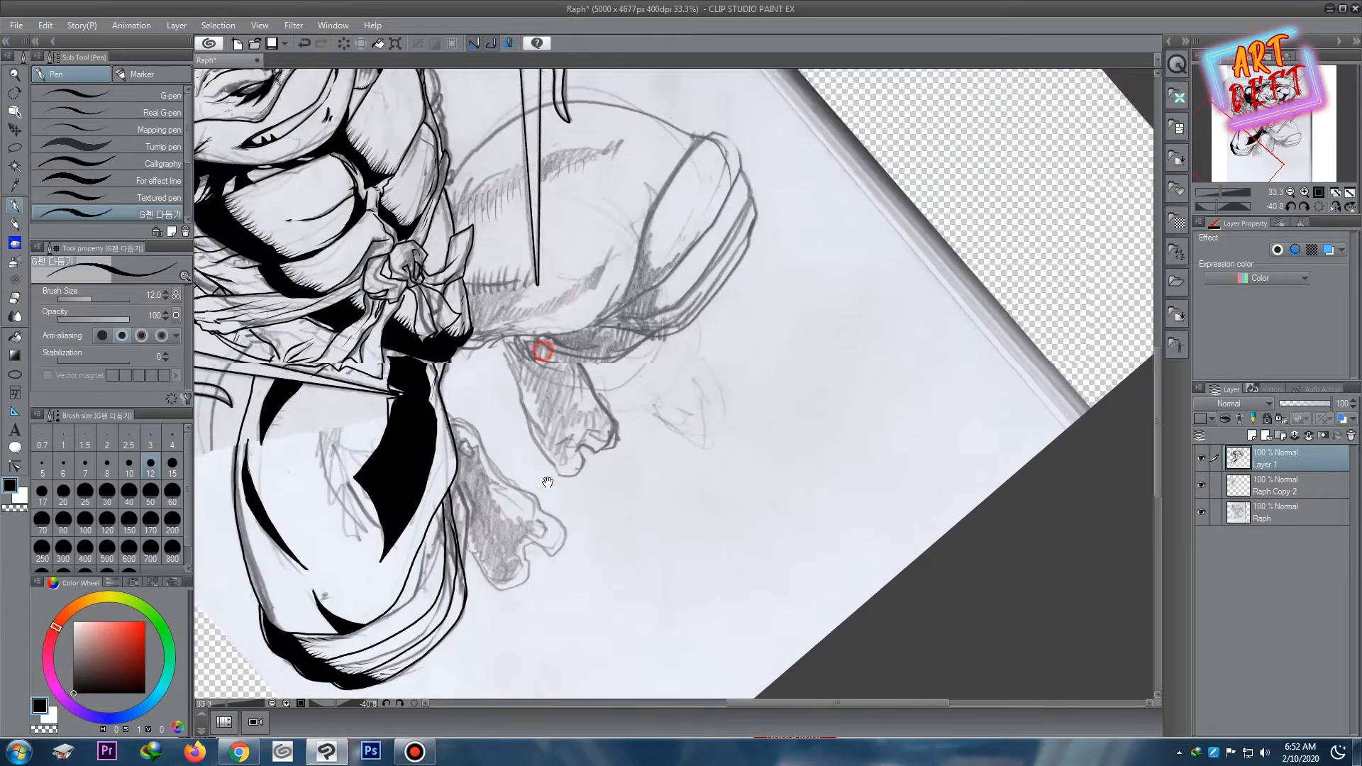
pyautogui.scroll(7, 506, 201)
pyautogui.scroll(-1, 503, 151)
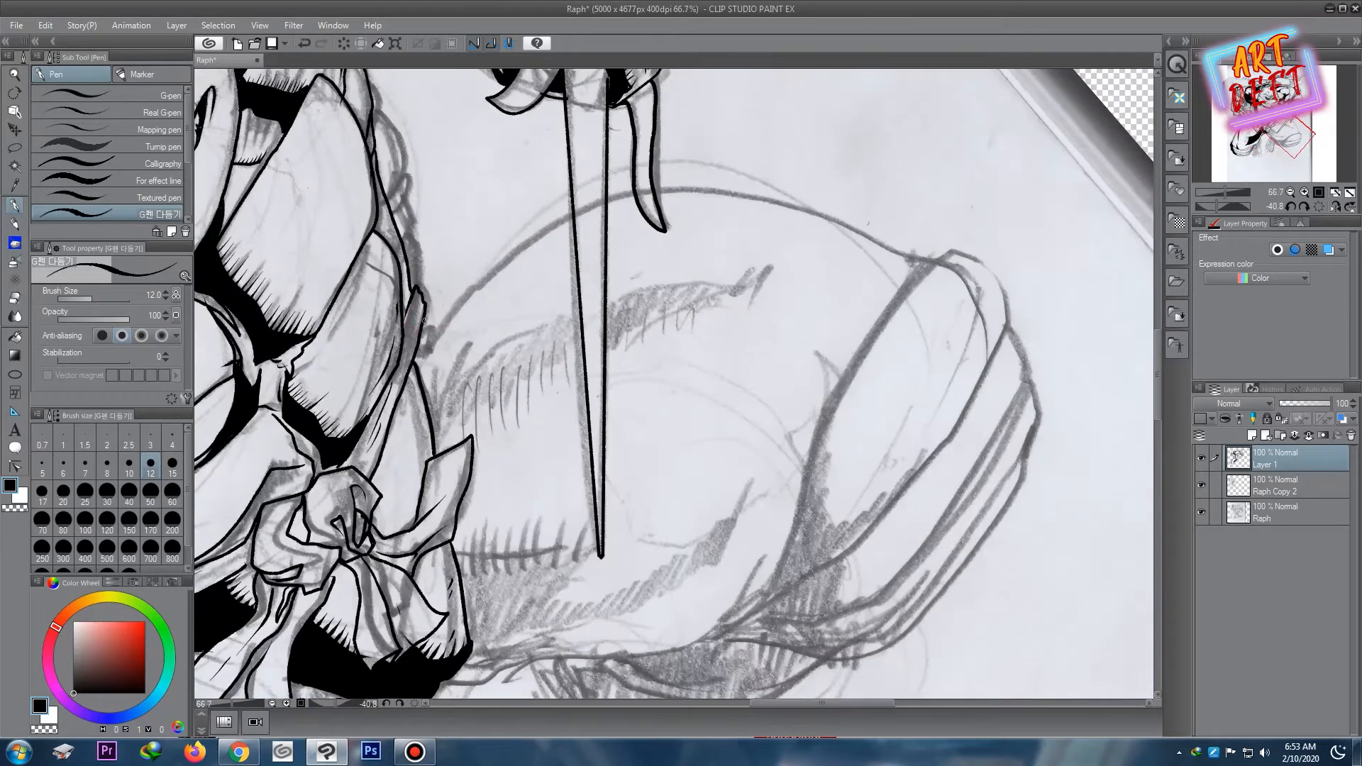
pyautogui.scroll(-3, 431, 359)
pyautogui.scroll(3, 392, 398)
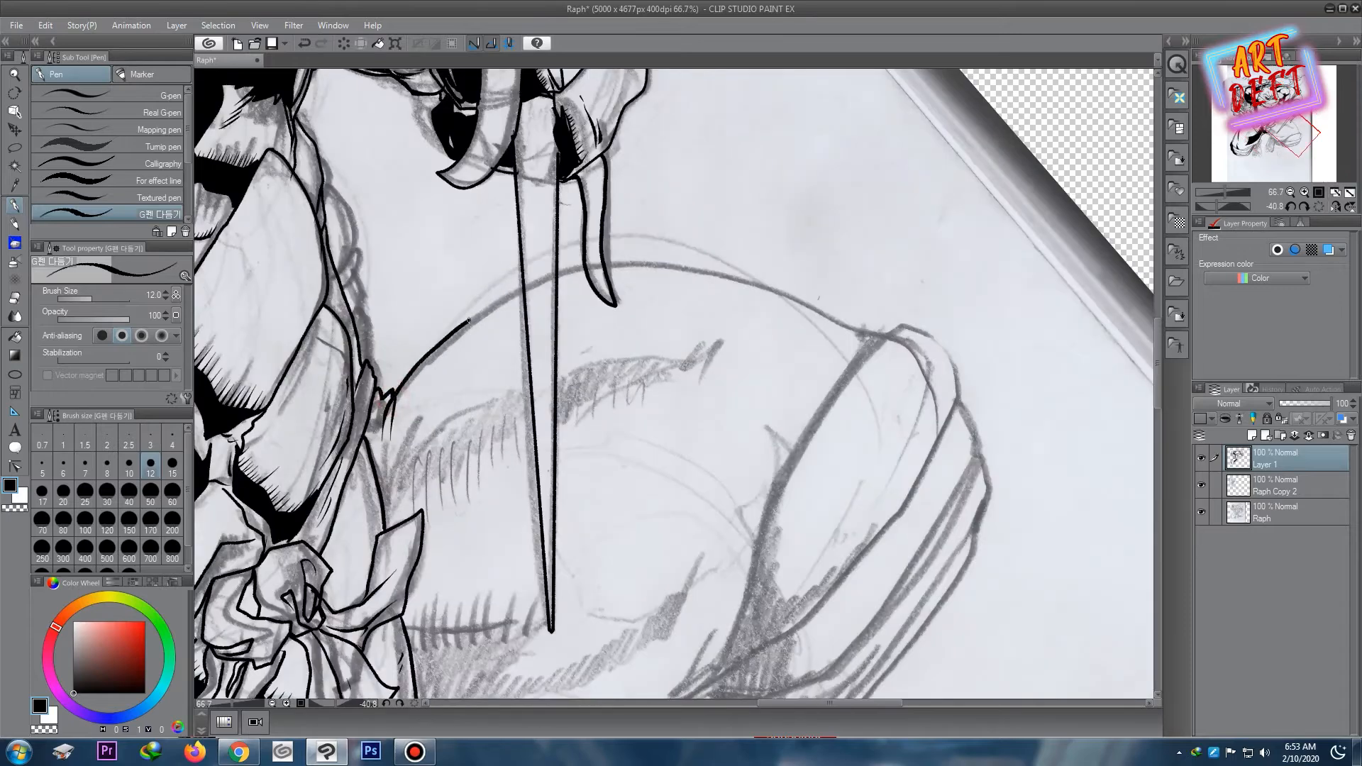
pyautogui.moveTo(695, 271); pyautogui.dragTo(886, 334)
pyautogui.scroll(-3, 563, 234)
pyautogui.scroll(3, 569, 364)
pyautogui.moveTo(467, 423); pyautogui.dragTo(638, 402)
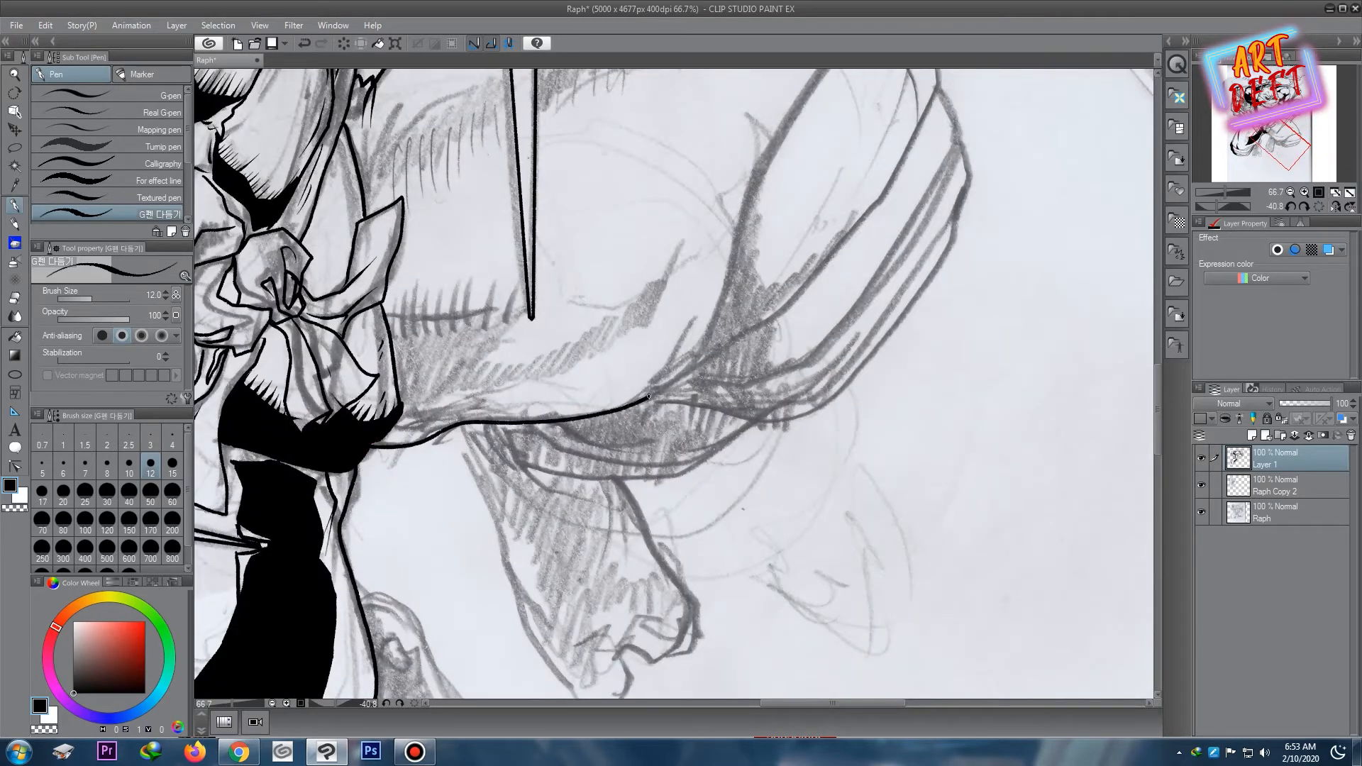
# - Outline the inner-thigh shadow and the upper shadow bands on both sides of the sai blade on the right-side thigh
pyautogui.moveTo(401, 423)
pyautogui.mouseDown()
pyautogui.moveTo(625, 341)
pyautogui.moveTo(685, 235)
pyautogui.moveTo(599, 324)
pyautogui.moveTo(489, 357)
pyautogui.moveTo(529, 313)
pyautogui.mouseUp()
pyautogui.moveTo(528, 313)
pyautogui.mouseDown()
pyautogui.moveTo(387, 317)
pyautogui.moveTo(374, 392)
pyautogui.moveTo(458, 321)
pyautogui.mouseUp()
pyautogui.scroll(-3, 429, 295)
pyautogui.scroll(2, 407, 211)
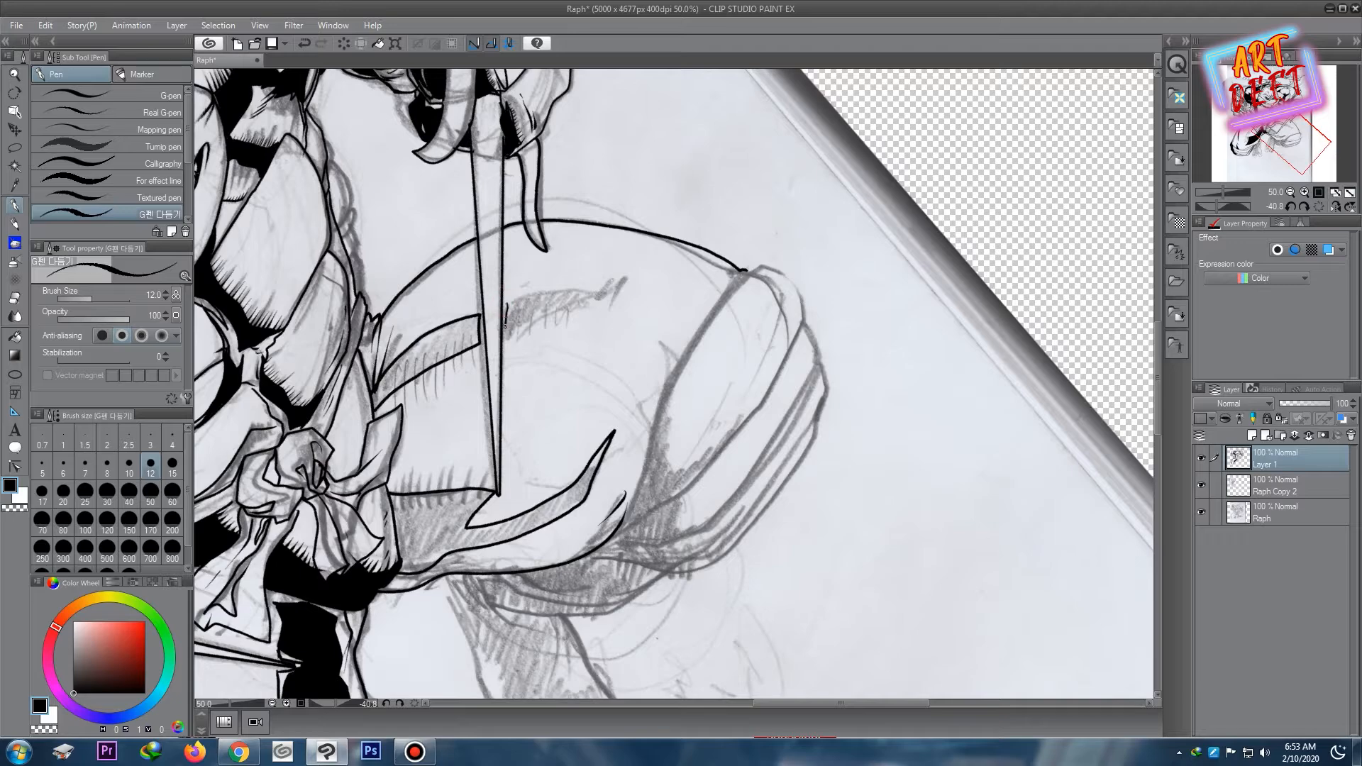
pyautogui.moveTo(482, 313); pyautogui.dragTo(484, 341)
pyautogui.scroll(-4, 513, 342)
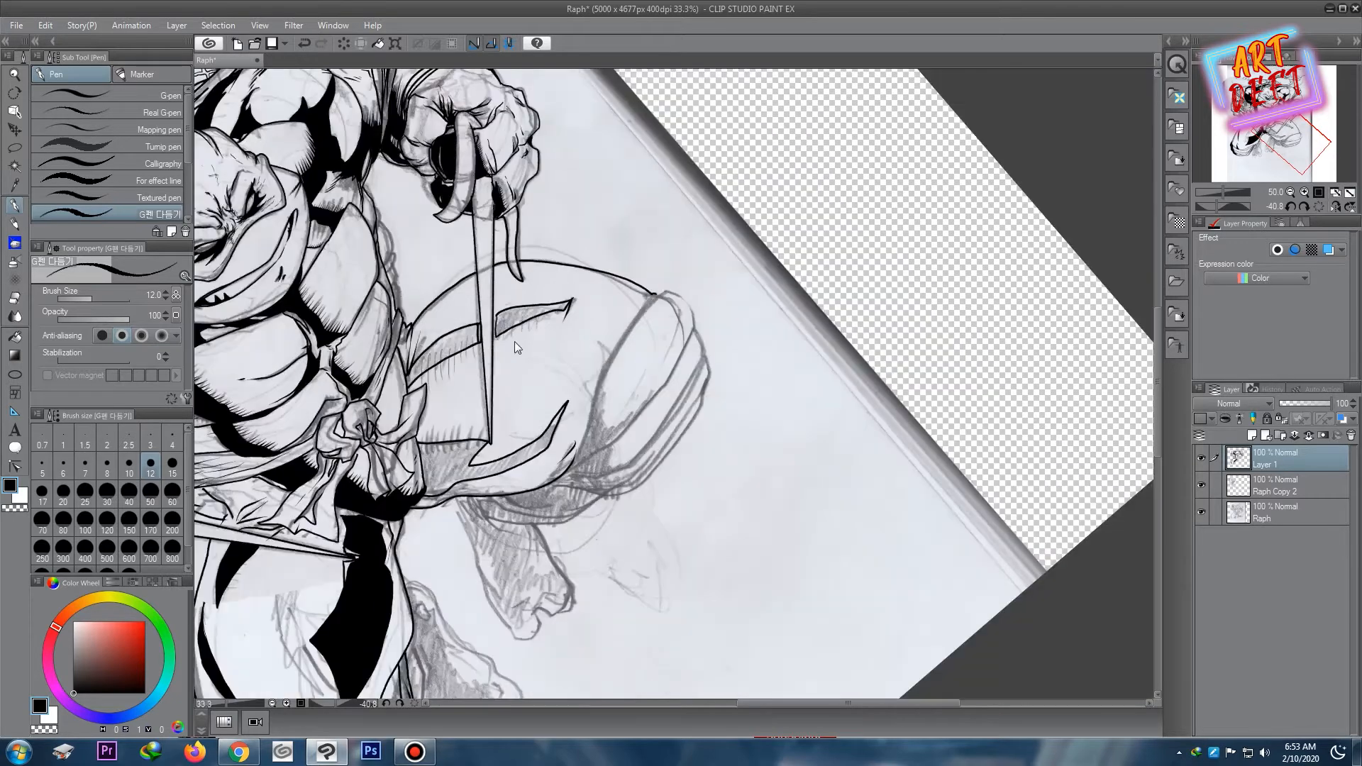
pyautogui.scroll(4, 593, 327)
pyautogui.moveTo(362, 475); pyautogui.dragTo(467, 245)
# - Fill the two upper shadow bands on the right-side thigh solid black
pyautogui.press('g')
pyautogui.press('g')
pyautogui.click(467, 245)
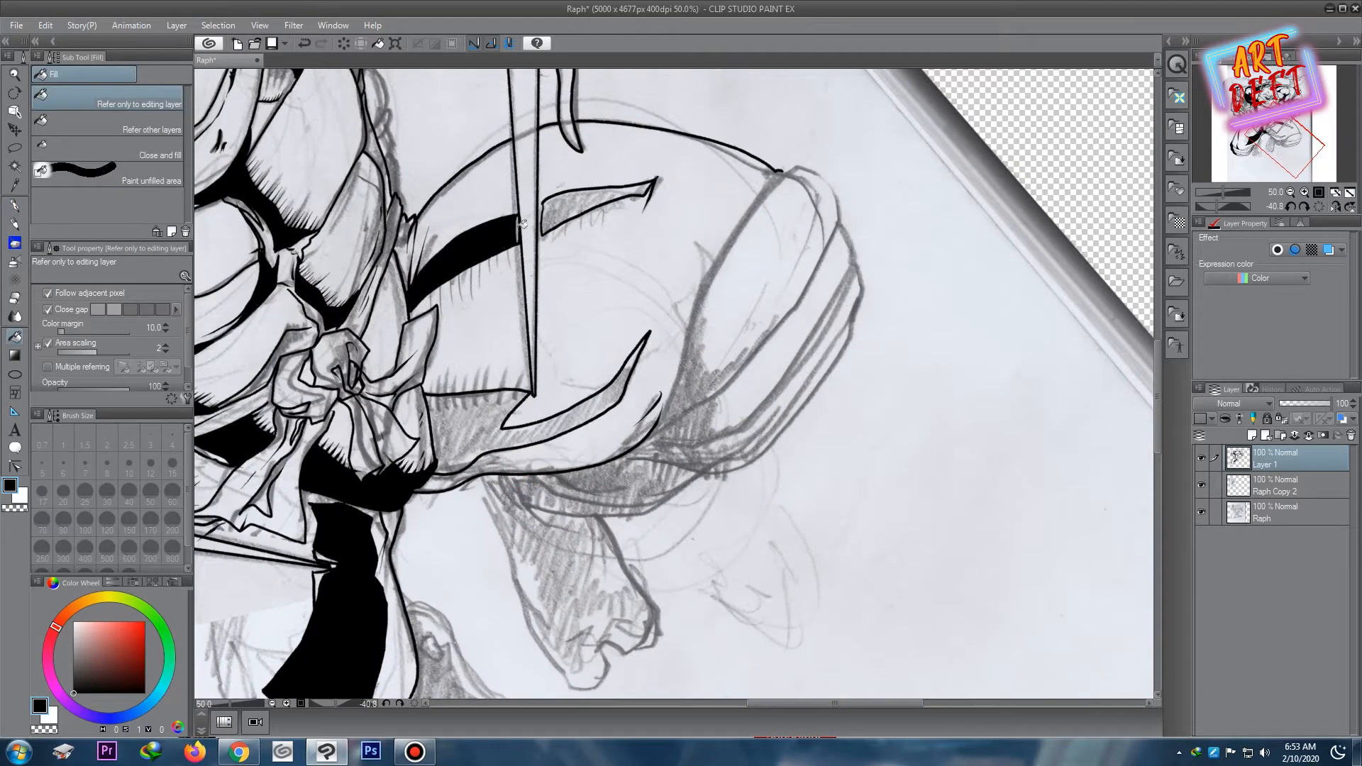
pyautogui.click(554, 205)
# - Feather the edges of the right-side thigh's upper and inner shadows with short tapered hatch strokes
pyautogui.moveTo(511, 224); pyautogui.dragTo(777, 291)
pyautogui.moveTo(637, 176)
pyautogui.mouseDown()
pyautogui.moveTo(457, 330)
pyautogui.moveTo(525, 366)
pyautogui.moveTo(523, 424)
pyautogui.mouseUp()
pyautogui.press('p')
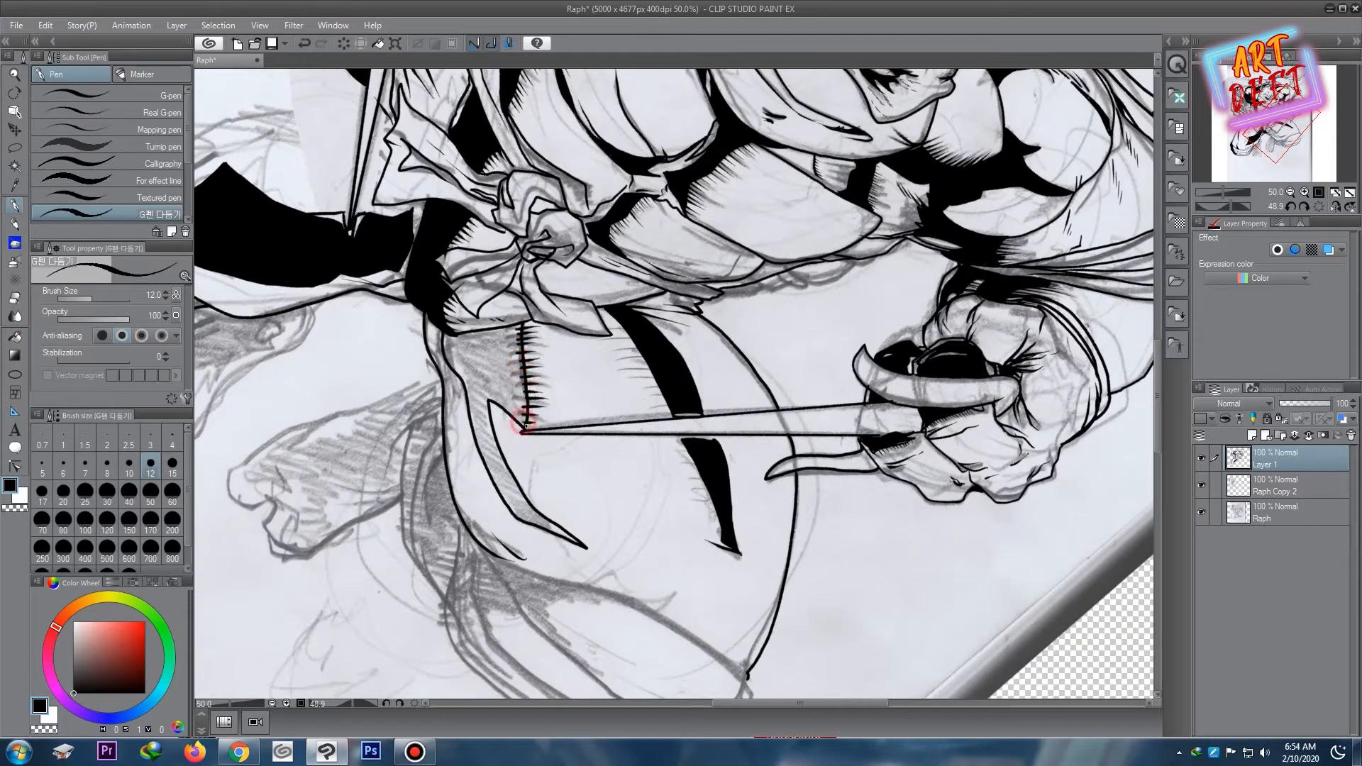
pyautogui.moveTo(727, 411); pyautogui.dragTo(737, 502)
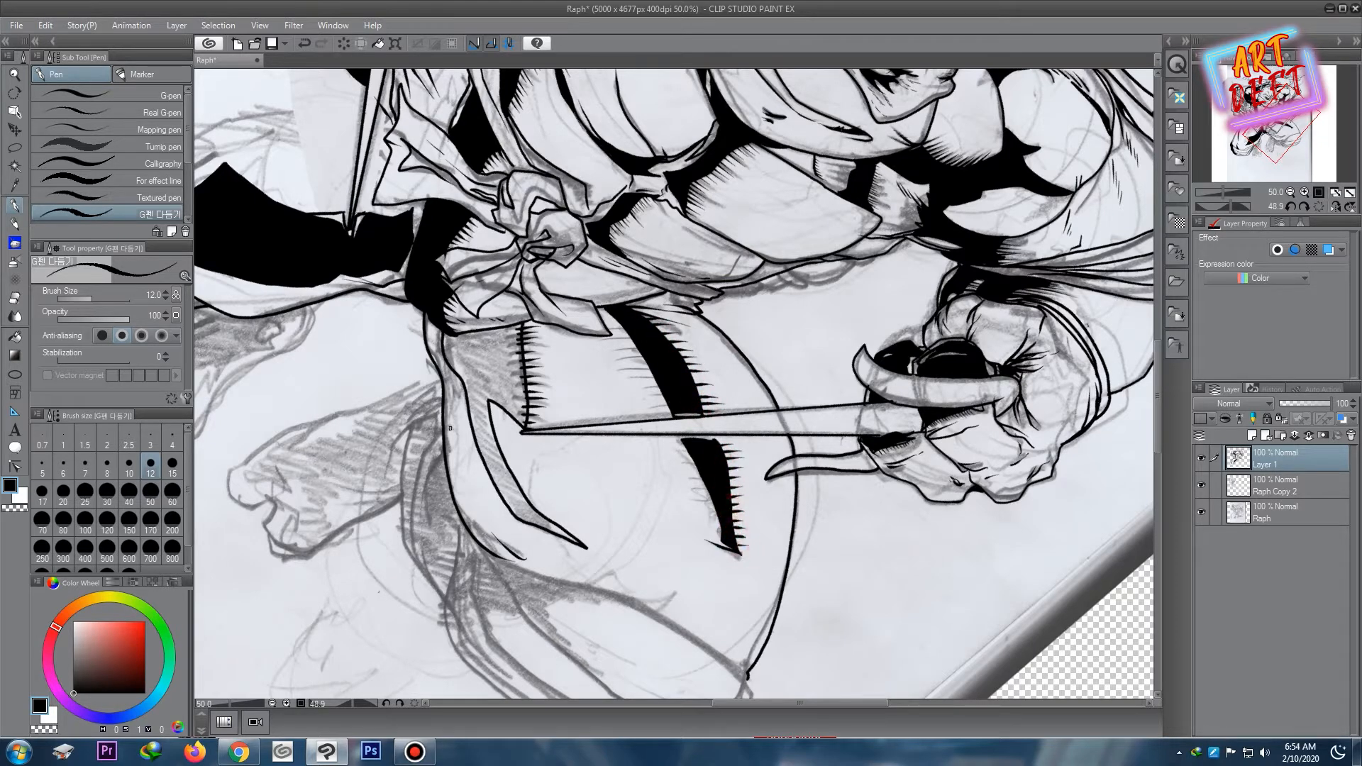
pyautogui.moveTo(488, 419); pyautogui.dragTo(506, 420)
pyautogui.moveTo(489, 427); pyautogui.dragTo(508, 428)
pyautogui.moveTo(515, 486); pyautogui.dragTo(539, 514)
# - Fill the right-side thigh's inner shadow beside the belt cloth solid black
pyautogui.press('g')
pyautogui.click(490, 372)
pyautogui.scroll(-6, 602, 253)
pyautogui.scroll(4, 602, 253)
pyautogui.moveTo(632, 223); pyautogui.dragTo(621, 332)
pyautogui.scroll(-3, 684, 348)
pyautogui.scroll(4, 678, 415)
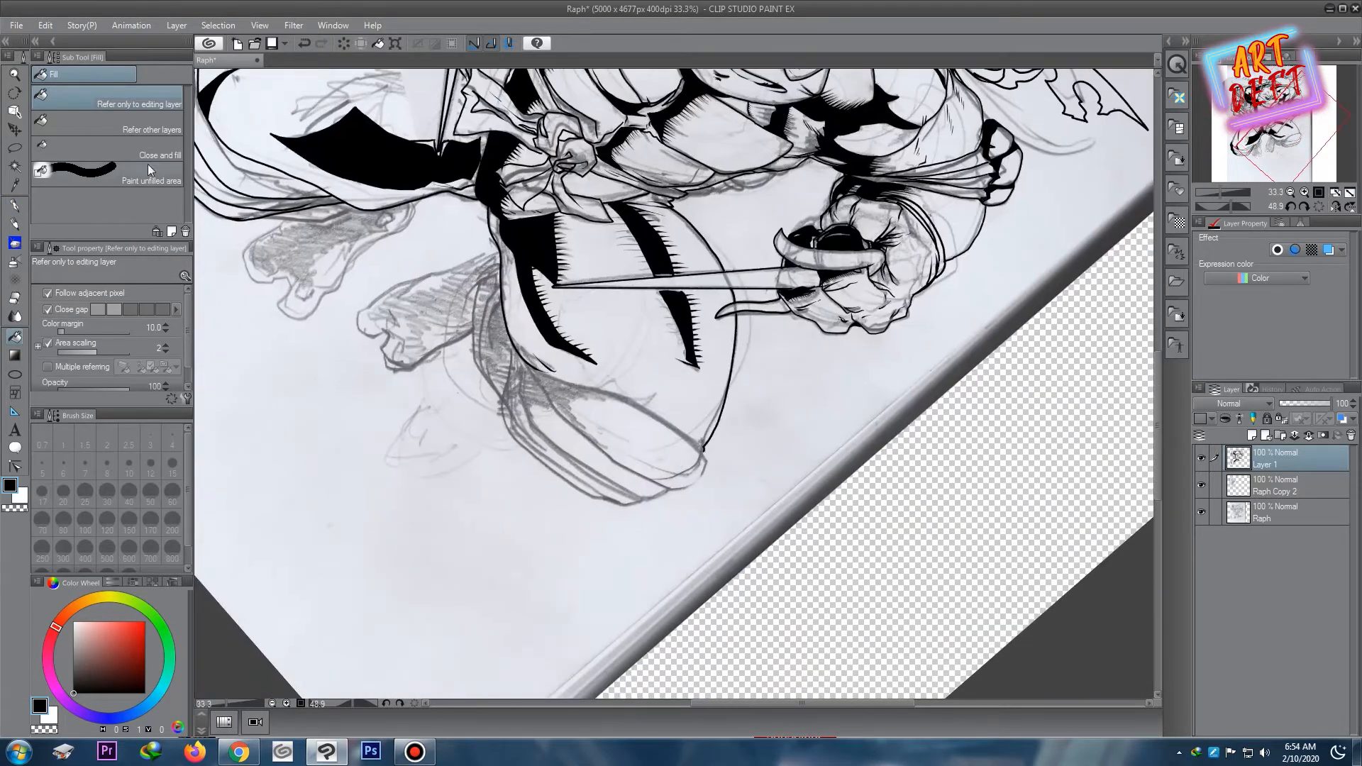
# - Ink the right-side knee wraps' outer contour and outline the branching shadow shape behind the knee
pyautogui.click(14, 208)
pyautogui.scroll(2, 525, 416)
pyautogui.moveTo(499, 247)
pyautogui.mouseDown()
pyautogui.moveTo(496, 405)
pyautogui.moveTo(625, 619)
pyautogui.moveTo(785, 612)
pyautogui.mouseUp()
pyautogui.moveTo(897, 523)
pyautogui.mouseDown()
pyautogui.moveTo(810, 446)
pyautogui.moveTo(555, 342)
pyautogui.mouseUp()
pyautogui.moveTo(709, 408)
pyautogui.mouseDown()
pyautogui.moveTo(692, 514)
pyautogui.moveTo(583, 494)
pyautogui.mouseUp()
pyautogui.moveTo(683, 558); pyautogui.dragTo(529, 484)
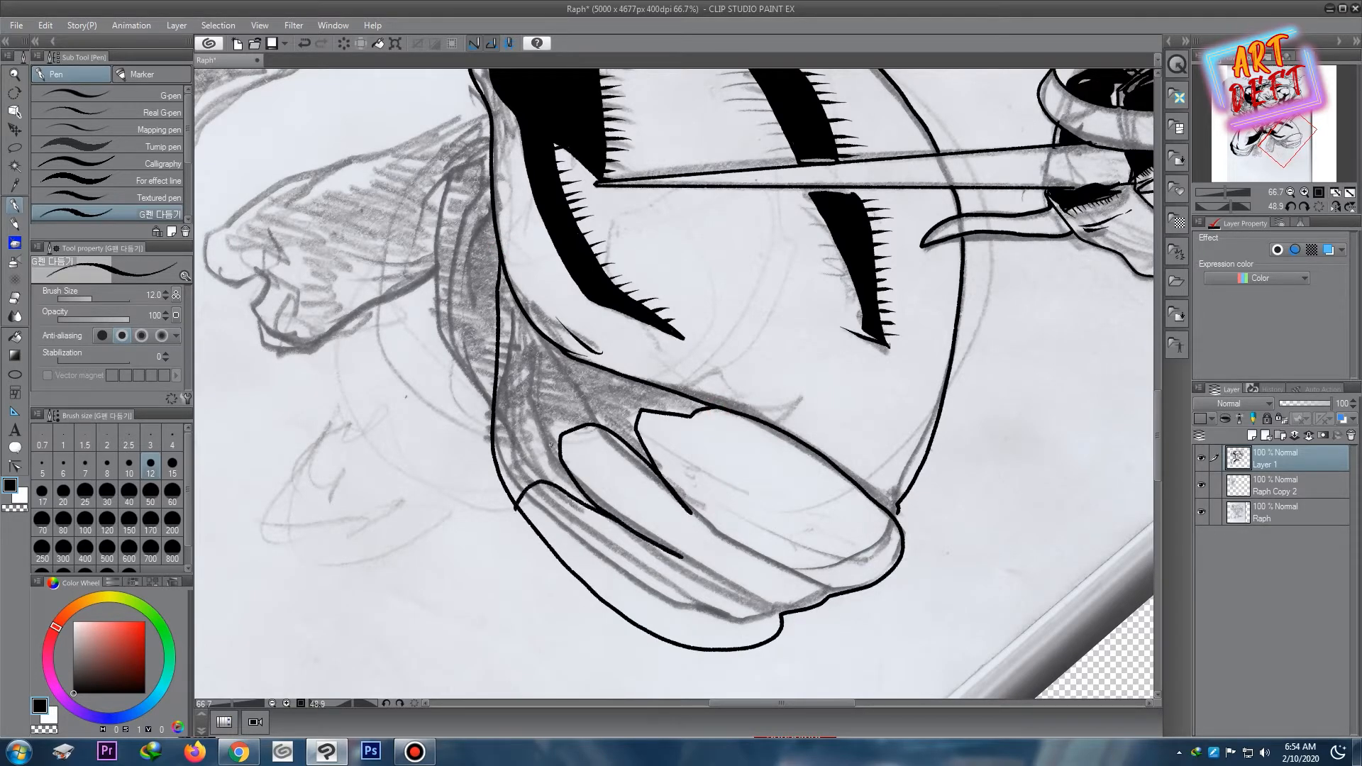
# - Fill the branching shadow on the right-side knee wraps solid black
pyautogui.press('g')
pyautogui.scroll(-5, 678, 278)
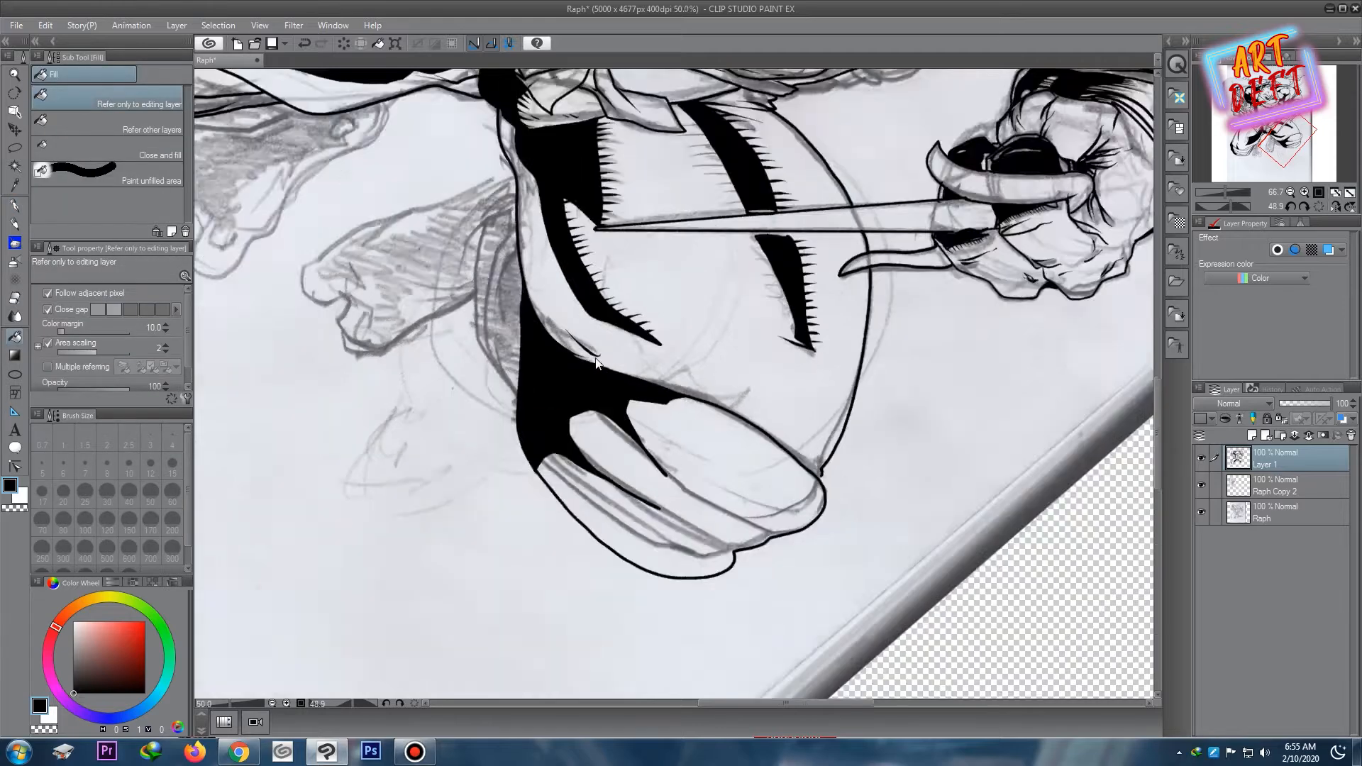
pyautogui.scroll(2, 721, 269)
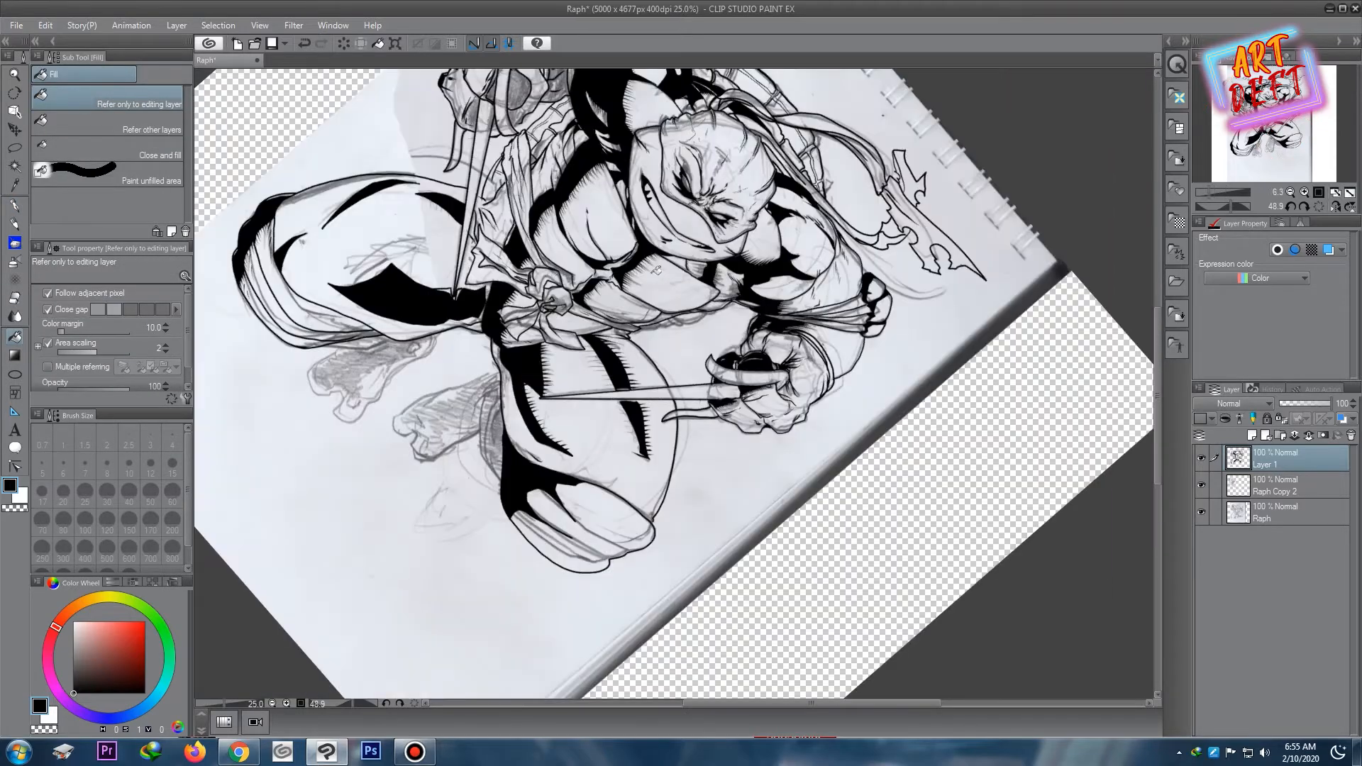
# - Ink small fold strokes on the hanging cloth below the belt beside the left-side sai blade
pyautogui.hotkey('shift', 'space')
pyautogui.moveTo(422, 219); pyautogui.dragTo(621, 314)
pyautogui.press('space')
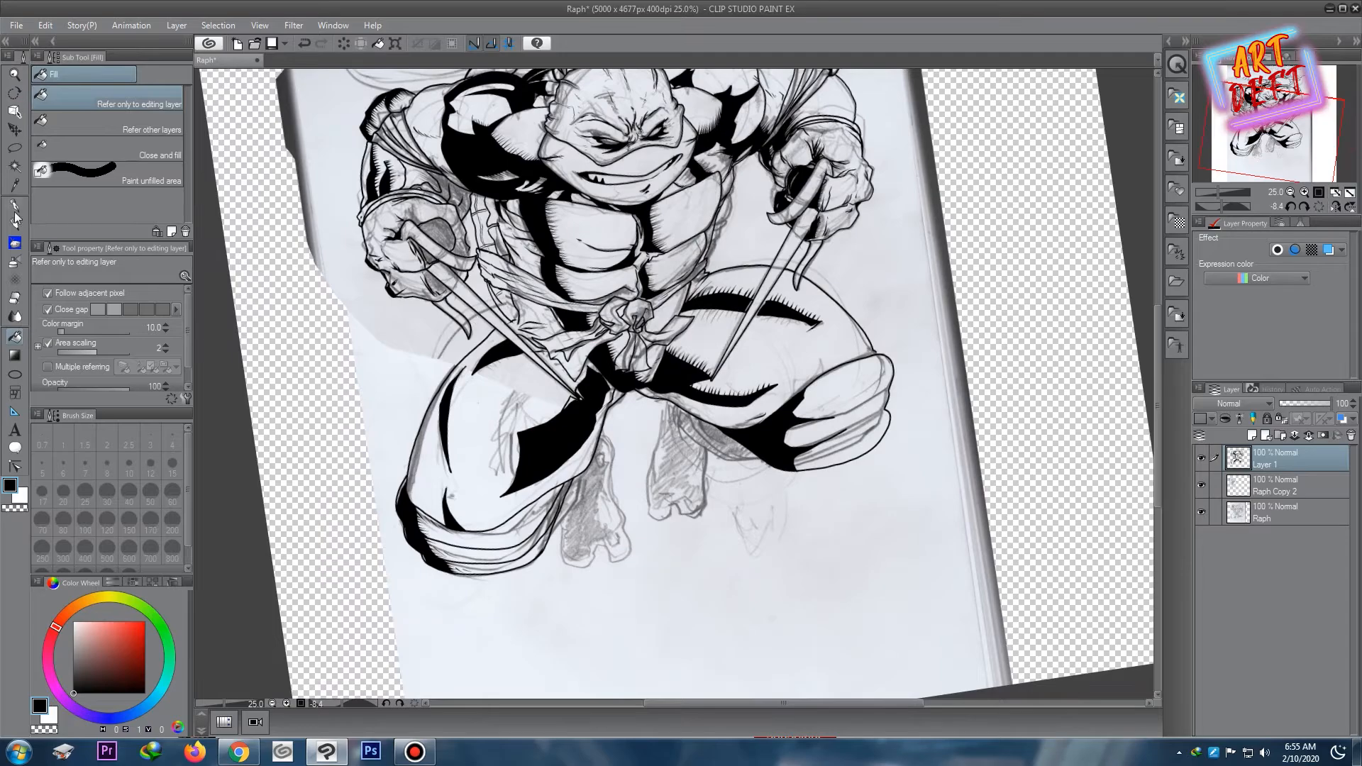
pyautogui.press('p')
pyautogui.scroll(5, 662, 367)
pyautogui.scroll(-3, 655, 524)
pyautogui.scroll(2, 624, 322)
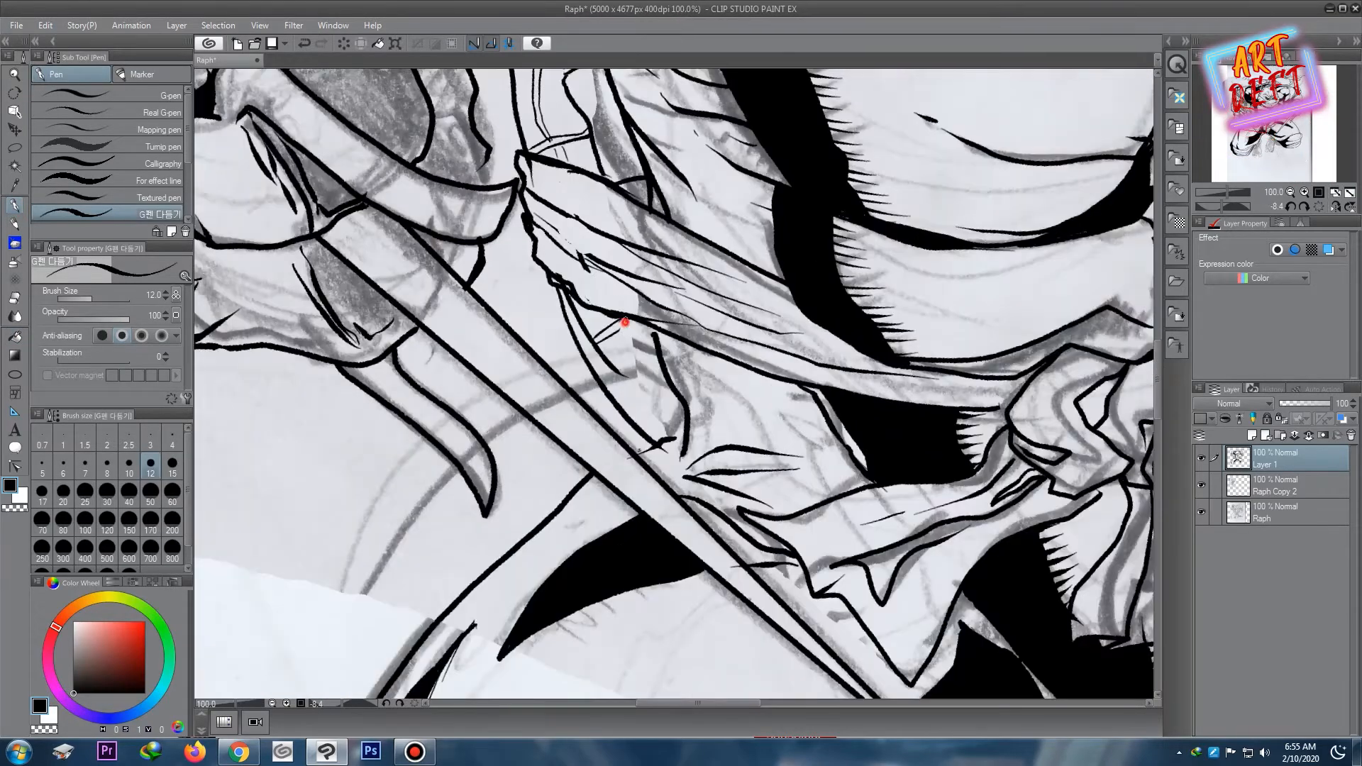
pyautogui.moveTo(687, 434); pyautogui.dragTo(712, 426)
# - Ink the two band lines across the right-side knee wraps out to their outer contour
pyautogui.scroll(-4, 861, 430)
pyautogui.press('space')
pyautogui.moveTo(1136, 443); pyautogui.dragTo(837, 277)
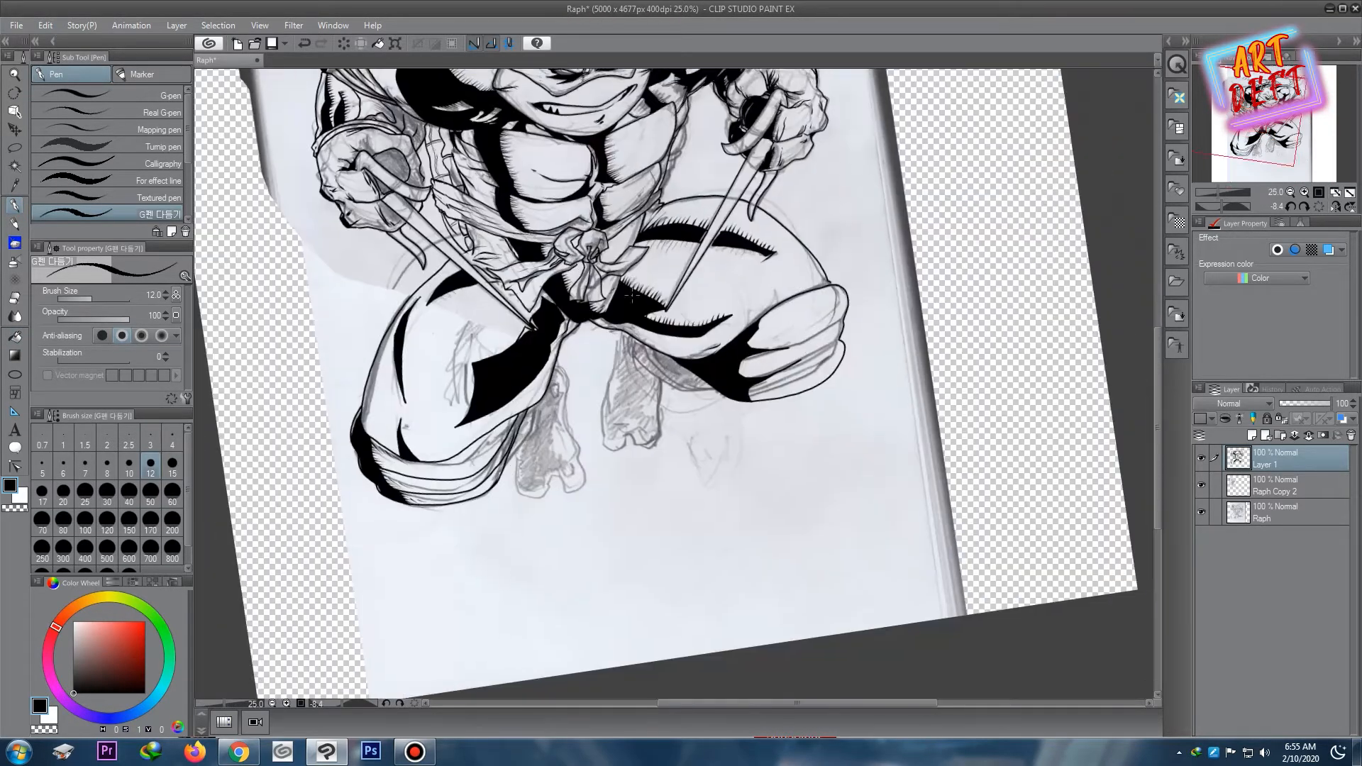
pyautogui.scroll(4, 845, 277)
pyautogui.moveTo(642, 392)
pyautogui.mouseDown()
pyautogui.moveTo(745, 352)
pyautogui.moveTo(869, 276)
pyautogui.mouseUp()
pyautogui.moveTo(595, 498); pyautogui.dragTo(833, 366)
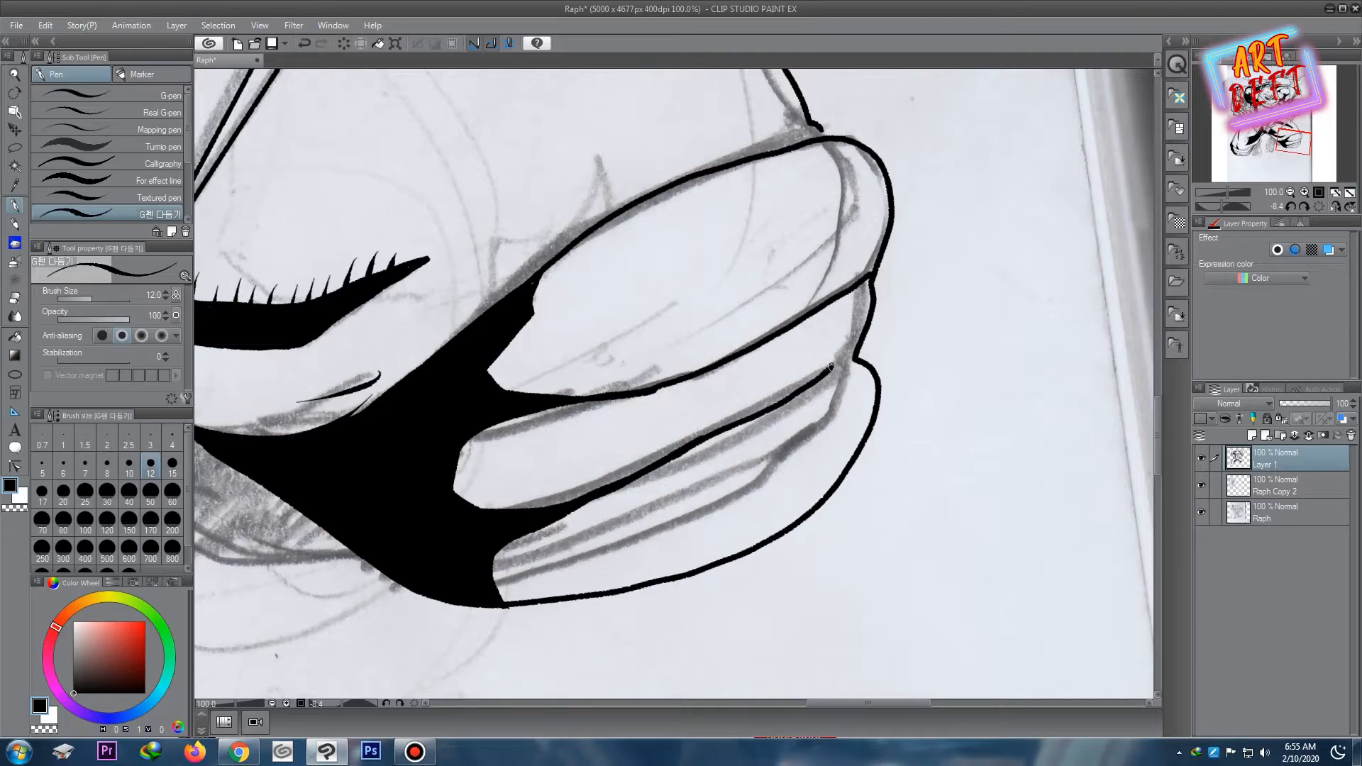
# - Ink the right-side foot's contour with its toe notch and outline the highlight shapes inside it
pyautogui.scroll(-6, 623, 398)
pyautogui.scroll(3, 597, 399)
pyautogui.moveTo(596, 398)
pyautogui.mouseDown()
pyautogui.moveTo(782, 289)
pyautogui.moveTo(796, 251)
pyautogui.mouseUp()
pyautogui.scroll(2, 599, 340)
pyautogui.moveTo(599, 340); pyautogui.dragTo(490, 443)
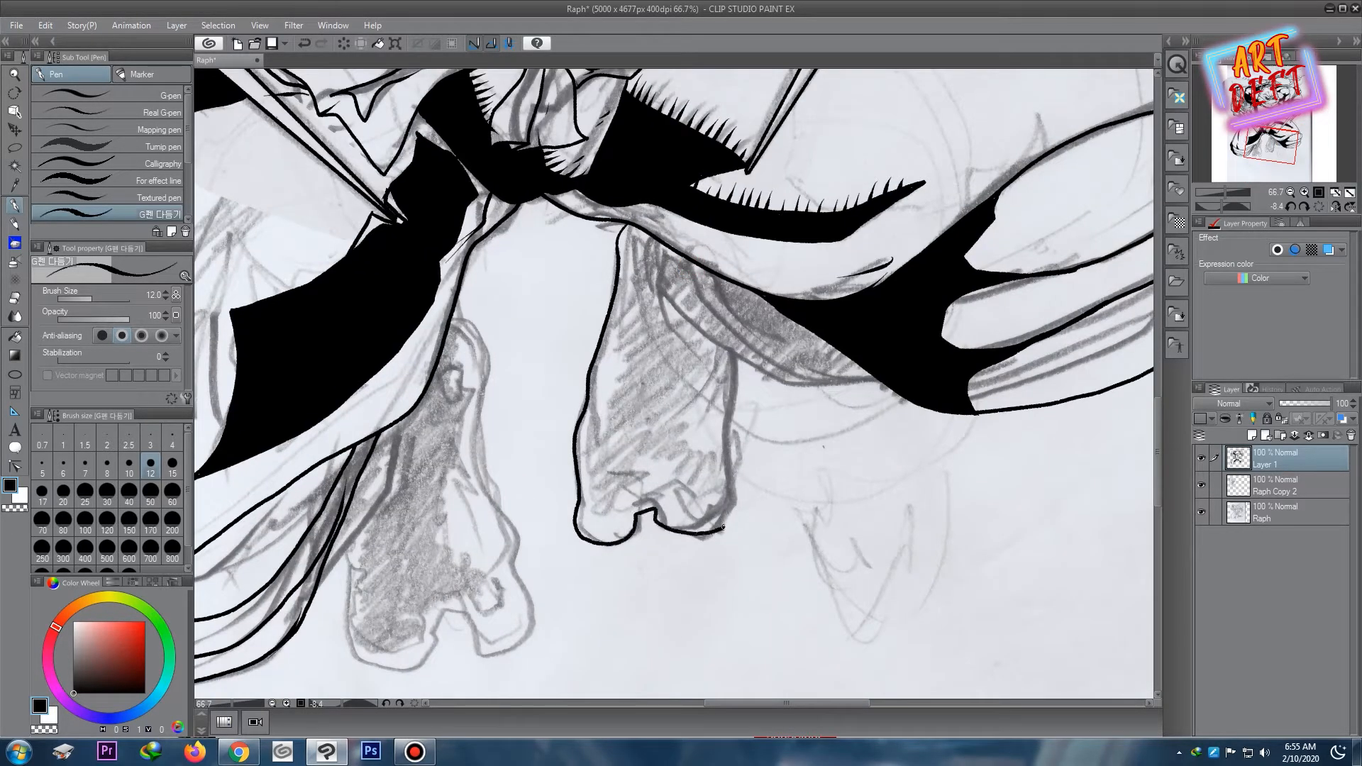
pyautogui.moveTo(626, 359); pyautogui.dragTo(605, 434)
pyautogui.moveTo(595, 374); pyautogui.dragTo(591, 473)
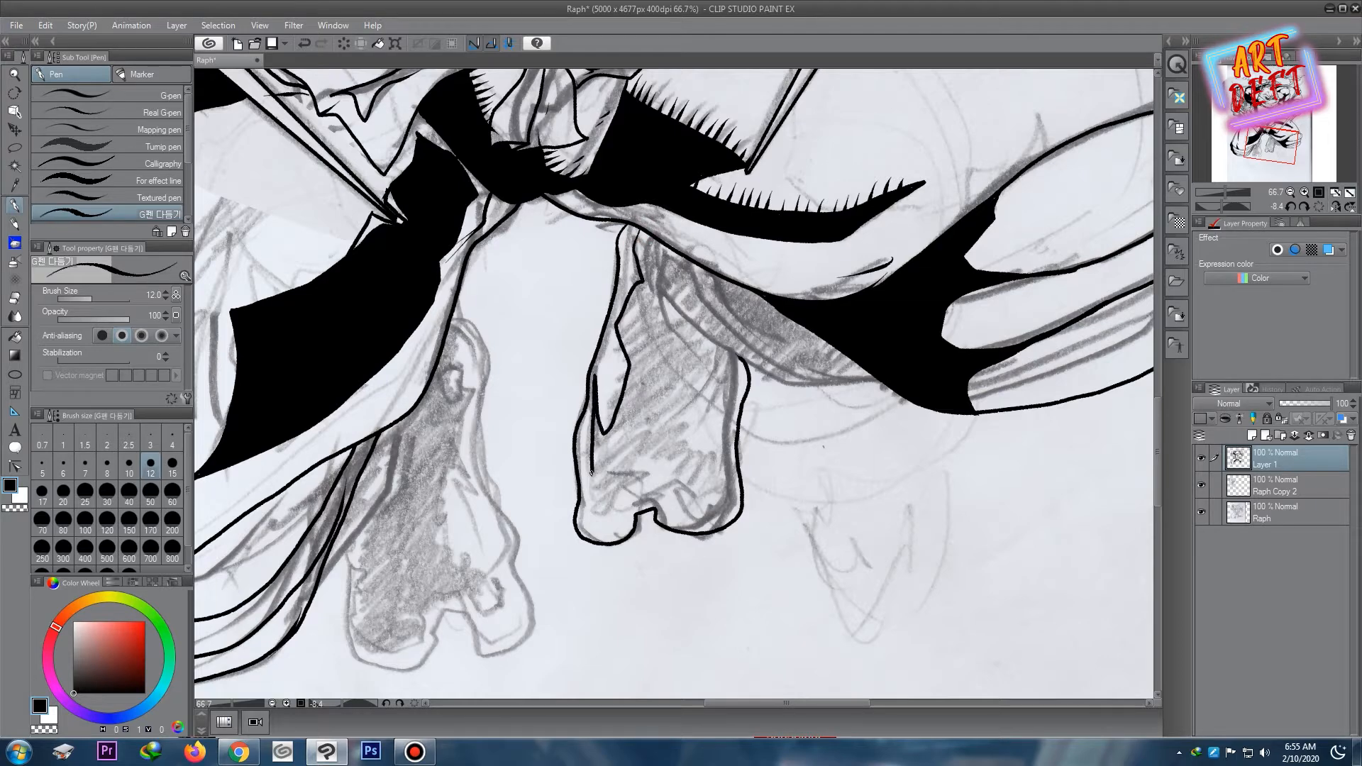
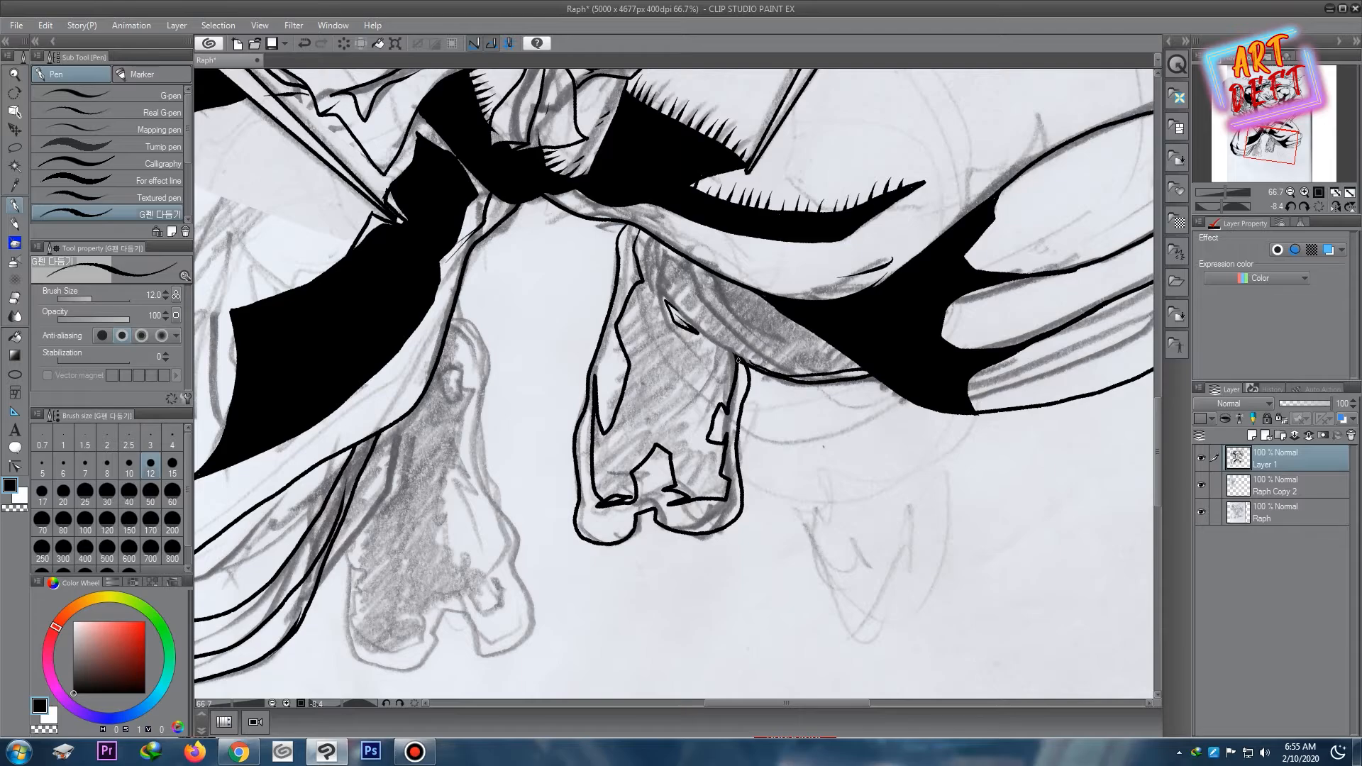
# - Fill the right-side foot and lower leg's shadow solid black around the outlined highlights
pyautogui.scroll(-2, 740, 361)
pyautogui.press('g')
pyautogui.click(720, 340)
pyautogui.scroll(-3, 716, 296)
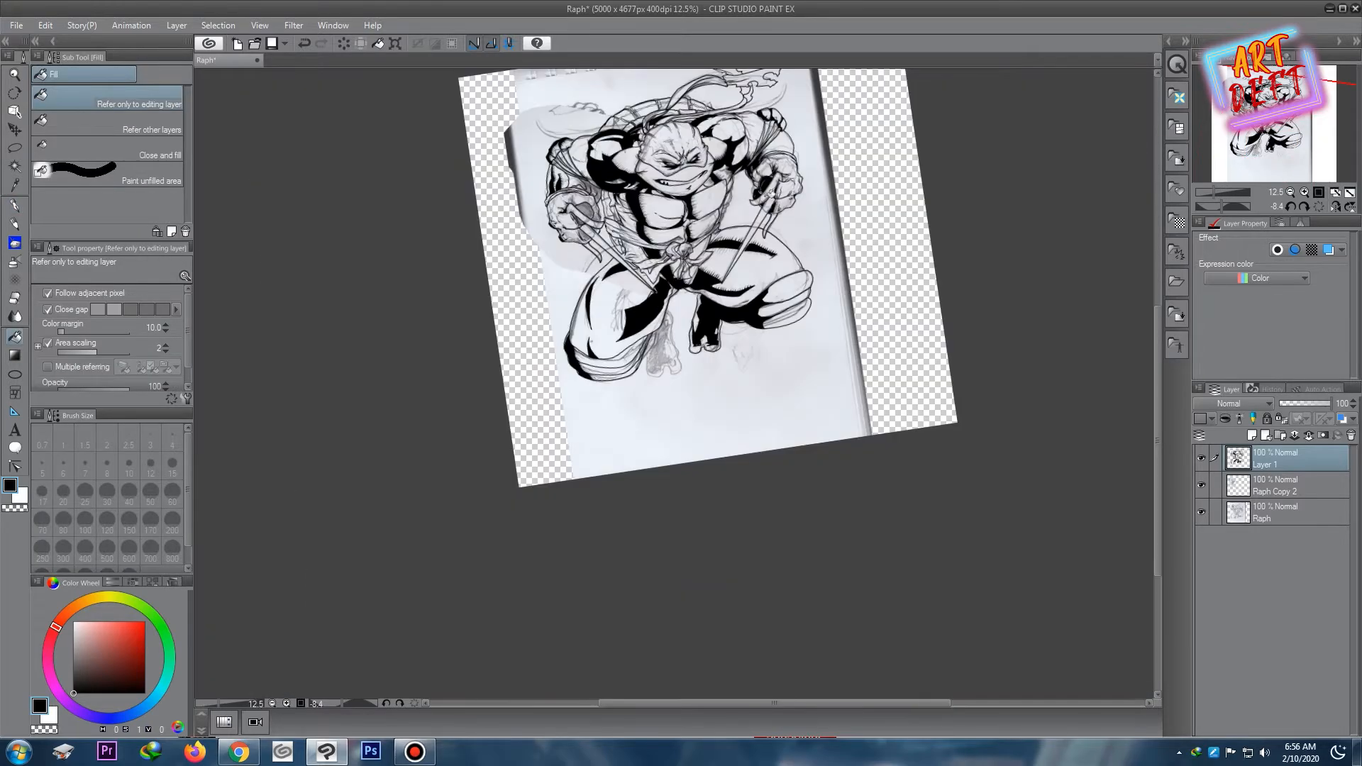
# - Ink the outer contour of the left-side foot and lower leg, including the toe notch
pyautogui.scroll(-2, 693, 245)
pyautogui.scroll(5, 716, 206)
pyautogui.scroll(-3, 816, 284)
pyautogui.scroll(2, 742, 380)
pyautogui.moveTo(741, 380); pyautogui.dragTo(710, 220)
pyautogui.scroll(4, 567, 288)
pyautogui.moveTo(700, 328); pyautogui.dragTo(502, 137)
pyautogui.press('p')
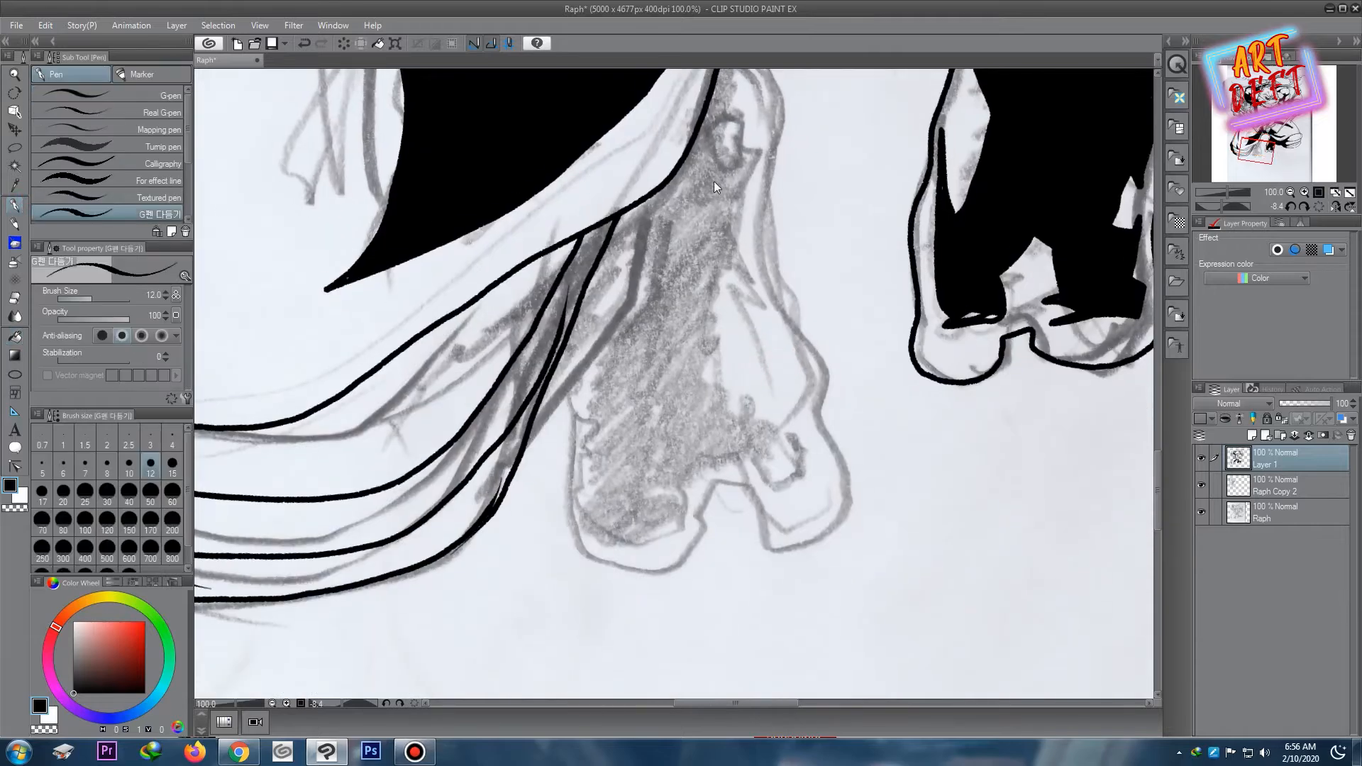
pyautogui.scroll(-1, 572, 390)
pyautogui.moveTo(700, 264); pyautogui.dragTo(748, 423)
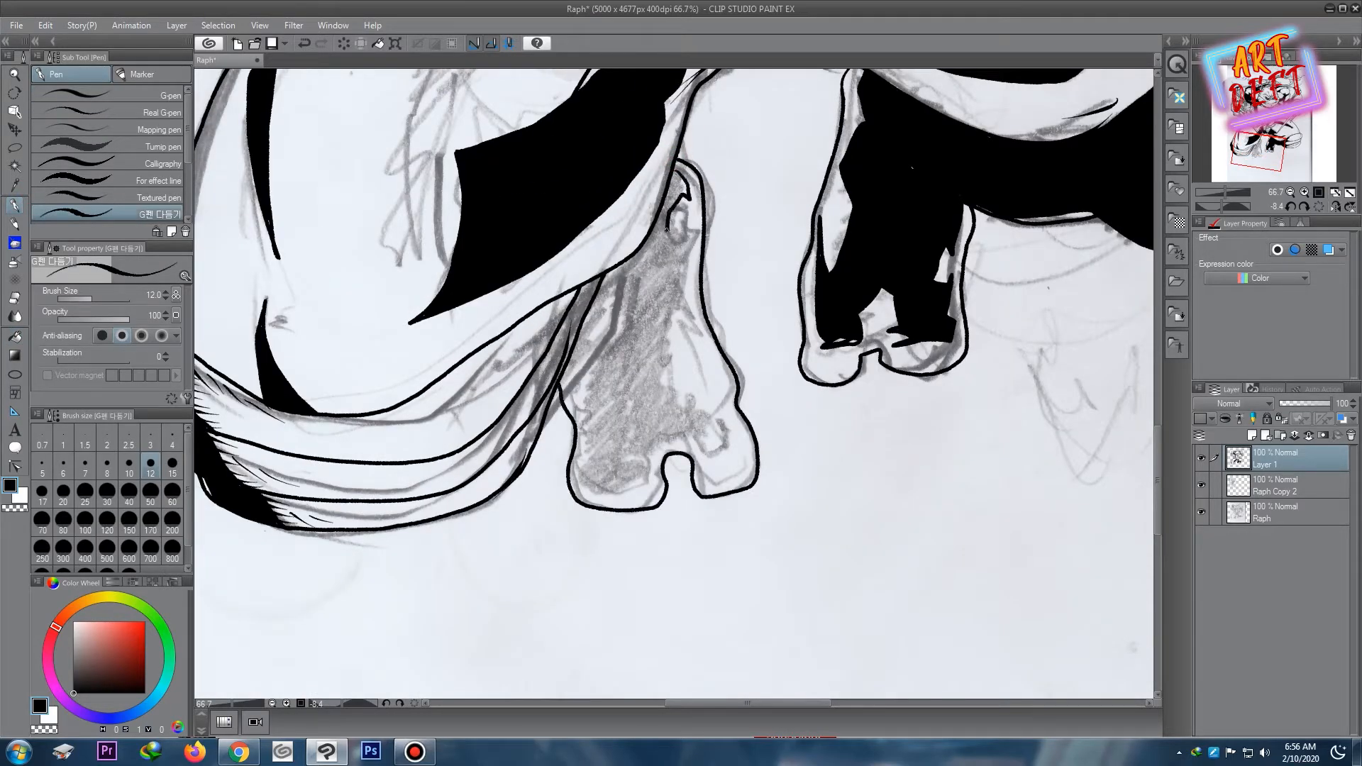
# - Outline the shadow's edge and highlight shapes inside the left-side foot and its toes
pyautogui.moveTo(676, 309)
pyautogui.mouseDown()
pyautogui.moveTo(718, 438)
pyautogui.moveTo(741, 445)
pyautogui.mouseUp()
pyautogui.moveTo(709, 443); pyautogui.dragTo(654, 473)
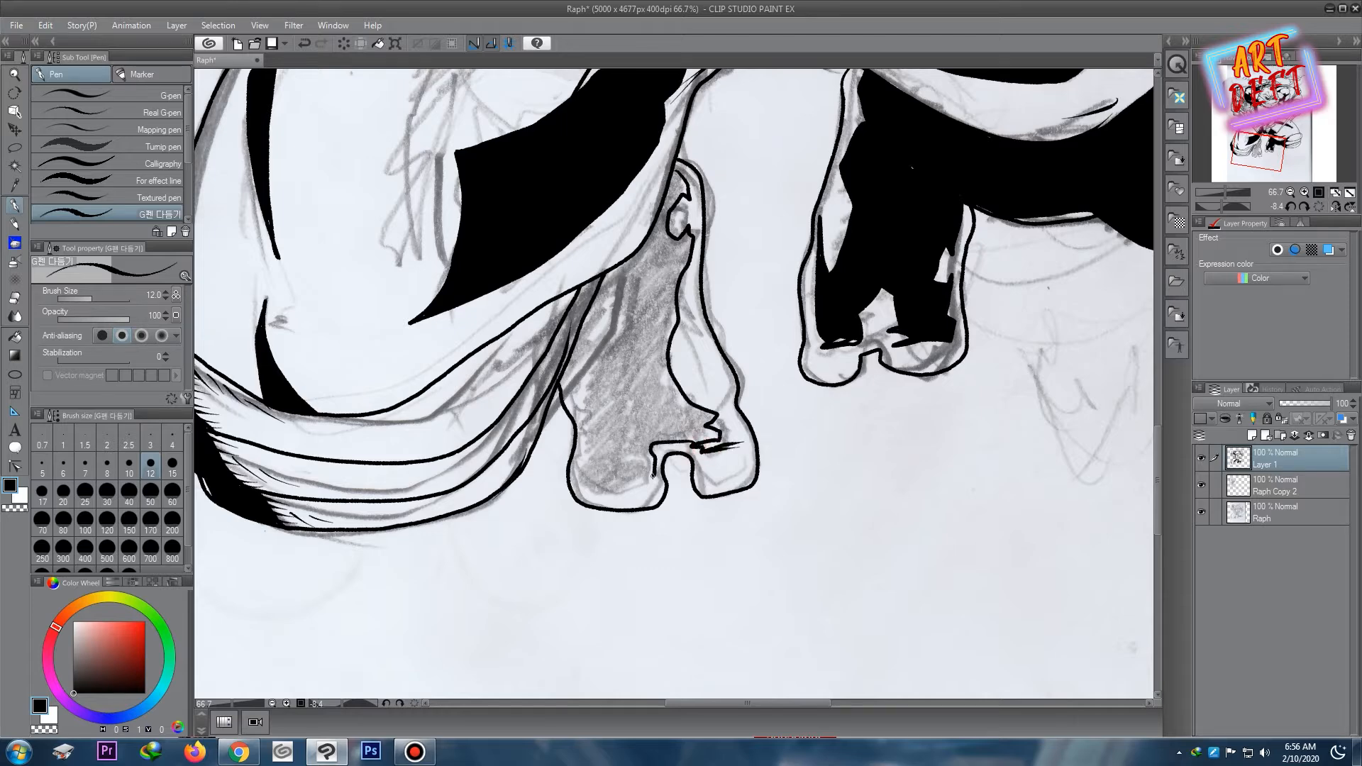
pyautogui.moveTo(565, 368); pyautogui.dragTo(572, 384)
pyautogui.scroll(-2, 629, 363)
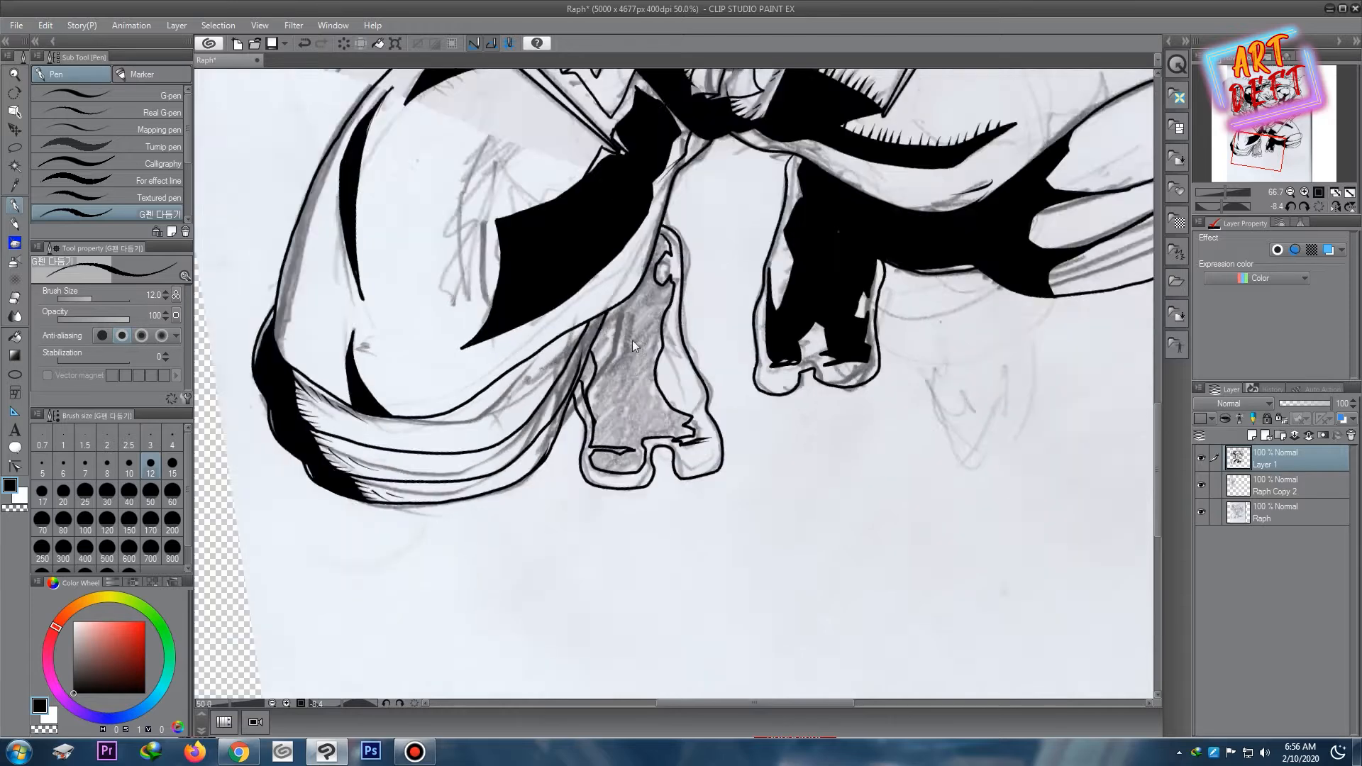
# - Fill the left-side foot and lower leg's shadow solid black around the highlight shapes, up to the knee wraps
pyautogui.press('g')
pyautogui.press('g')
pyautogui.click(628, 360)
pyautogui.click(604, 359)
pyautogui.scroll(-3, 629, 330)
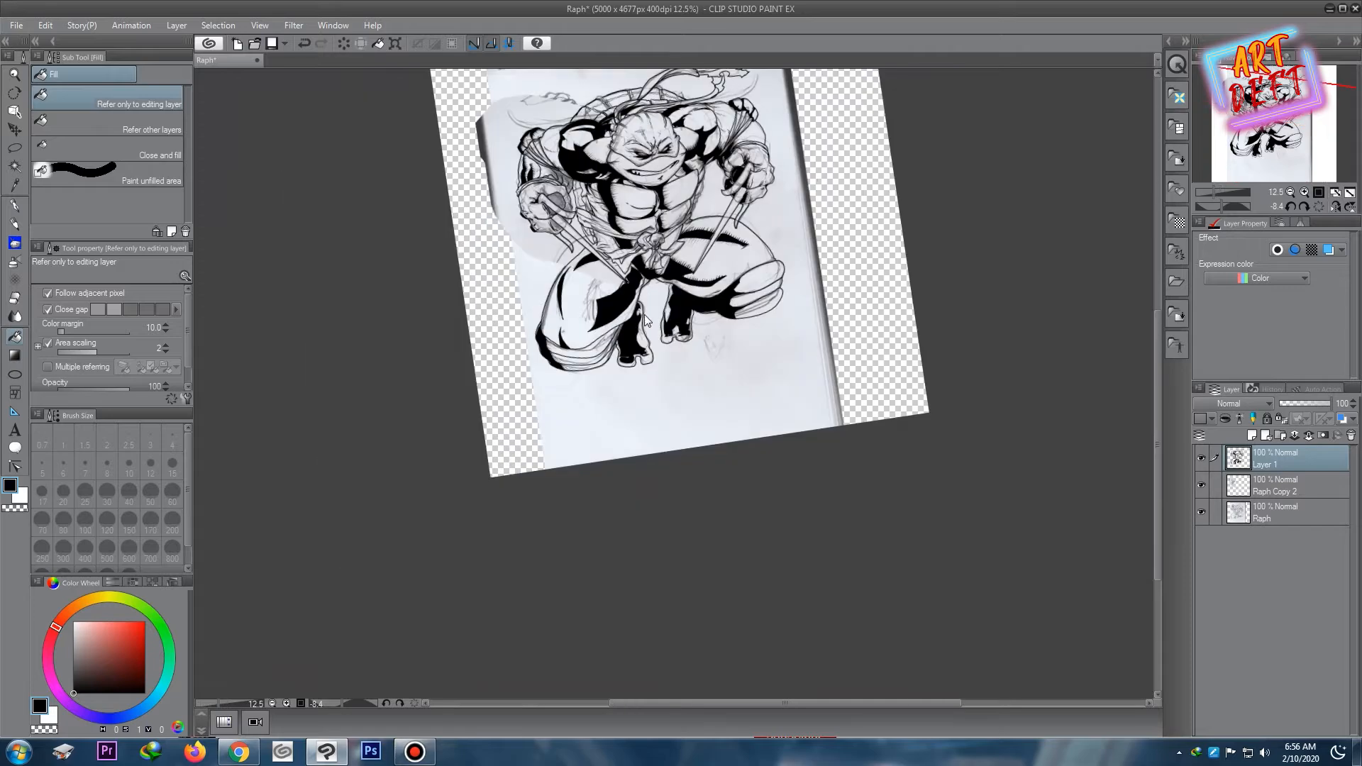
pyautogui.scroll(5, 705, 291)
pyautogui.click(14, 205)
pyautogui.moveTo(699, 337); pyautogui.dragTo(720, 436)
pyautogui.press('g')
pyautogui.click(736, 392)
pyautogui.scroll(-3, 758, 376)
# - Ink tapered hatch strokes along the shadow's edge on the right-side knee wraps
pyautogui.moveTo(994, 281); pyautogui.dragTo(788, 310)
pyautogui.scroll(1, 454, 331)
pyautogui.moveTo(574, 345); pyautogui.dragTo(469, 306)
pyautogui.press('p')
pyautogui.scroll(2, 452, 368)
pyautogui.moveTo(453, 368); pyautogui.dragTo(369, 180)
pyautogui.moveTo(599, 349); pyautogui.dragTo(592, 413)
pyautogui.moveTo(599, 299); pyautogui.dragTo(608, 331)
pyautogui.moveTo(586, 390)
pyautogui.mouseDown()
pyautogui.moveTo(585, 407)
pyautogui.moveTo(426, 412)
pyautogui.moveTo(337, 382)
pyautogui.mouseUp()
pyautogui.scroll(-2, 625, 387)
pyautogui.scroll(3, 592, 313)
pyautogui.moveTo(606, 272)
pyautogui.mouseDown()
pyautogui.moveTo(634, 256)
pyautogui.moveTo(562, 333)
pyautogui.moveTo(558, 363)
pyautogui.moveTo(688, 359)
pyautogui.mouseUp()
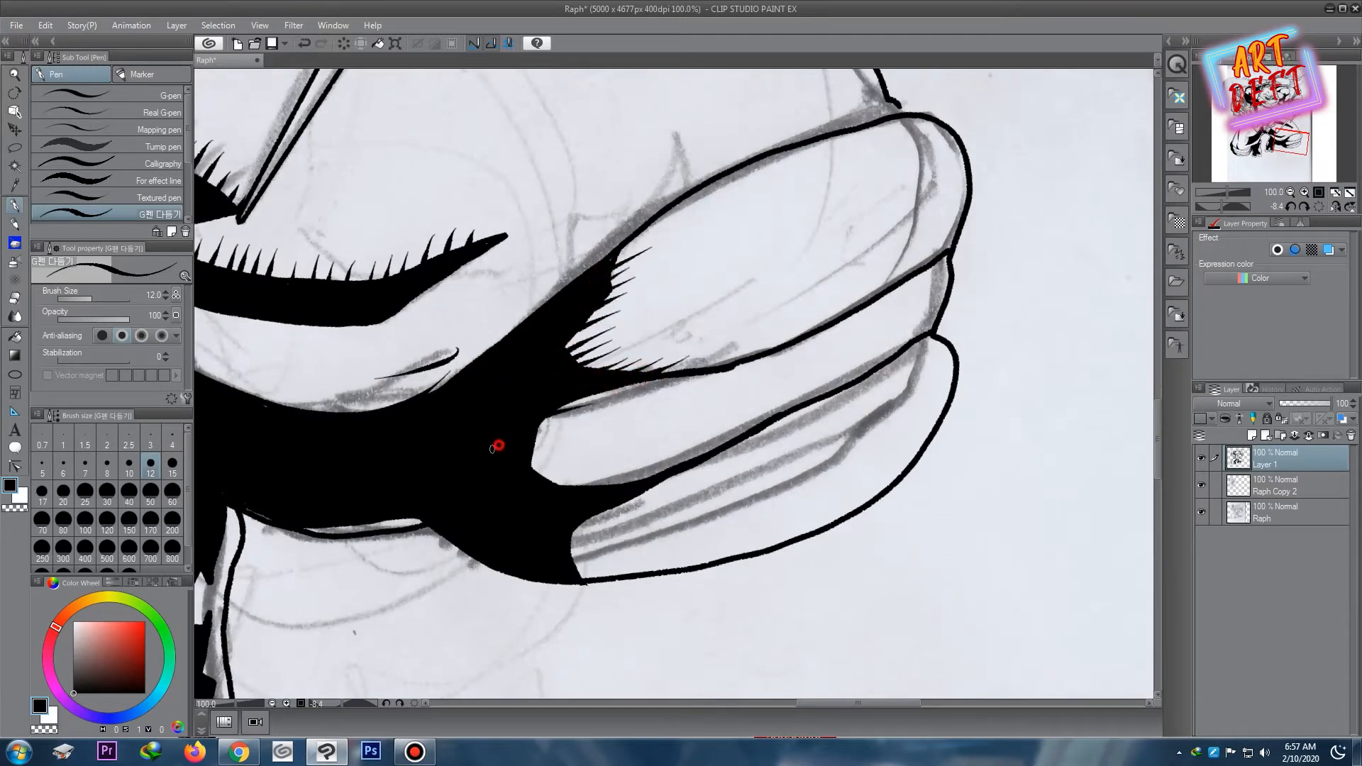
pyautogui.moveTo(499, 445)
pyautogui.mouseDown()
pyautogui.moveTo(605, 473)
pyautogui.moveTo(571, 505)
pyautogui.moveTo(645, 492)
pyautogui.moveTo(569, 557)
pyautogui.moveTo(587, 560)
pyautogui.moveTo(574, 578)
pyautogui.moveTo(643, 552)
pyautogui.mouseUp()
pyautogui.scroll(-5, 593, 561)
# - Outline the shadow on the lower finger of the left-side fist and fill it solid black
pyautogui.scroll(6, 431, 330)
pyautogui.moveTo(499, 331); pyautogui.dragTo(425, 226)
pyautogui.moveTo(376, 318); pyautogui.dragTo(493, 431)
pyautogui.moveTo(531, 447); pyautogui.dragTo(555, 420)
pyautogui.moveTo(543, 405)
pyautogui.mouseDown()
pyautogui.moveTo(538, 371)
pyautogui.moveTo(413, 335)
pyautogui.mouseUp()
pyautogui.moveTo(467, 511); pyautogui.dragTo(579, 599)
pyautogui.moveTo(647, 608)
pyautogui.mouseDown()
pyautogui.moveTo(612, 561)
pyautogui.moveTo(506, 500)
pyautogui.mouseUp()
pyautogui.press('g')
pyautogui.click(506, 381)
pyautogui.hotkey('ctrl', 'z')
pyautogui.click(557, 523)
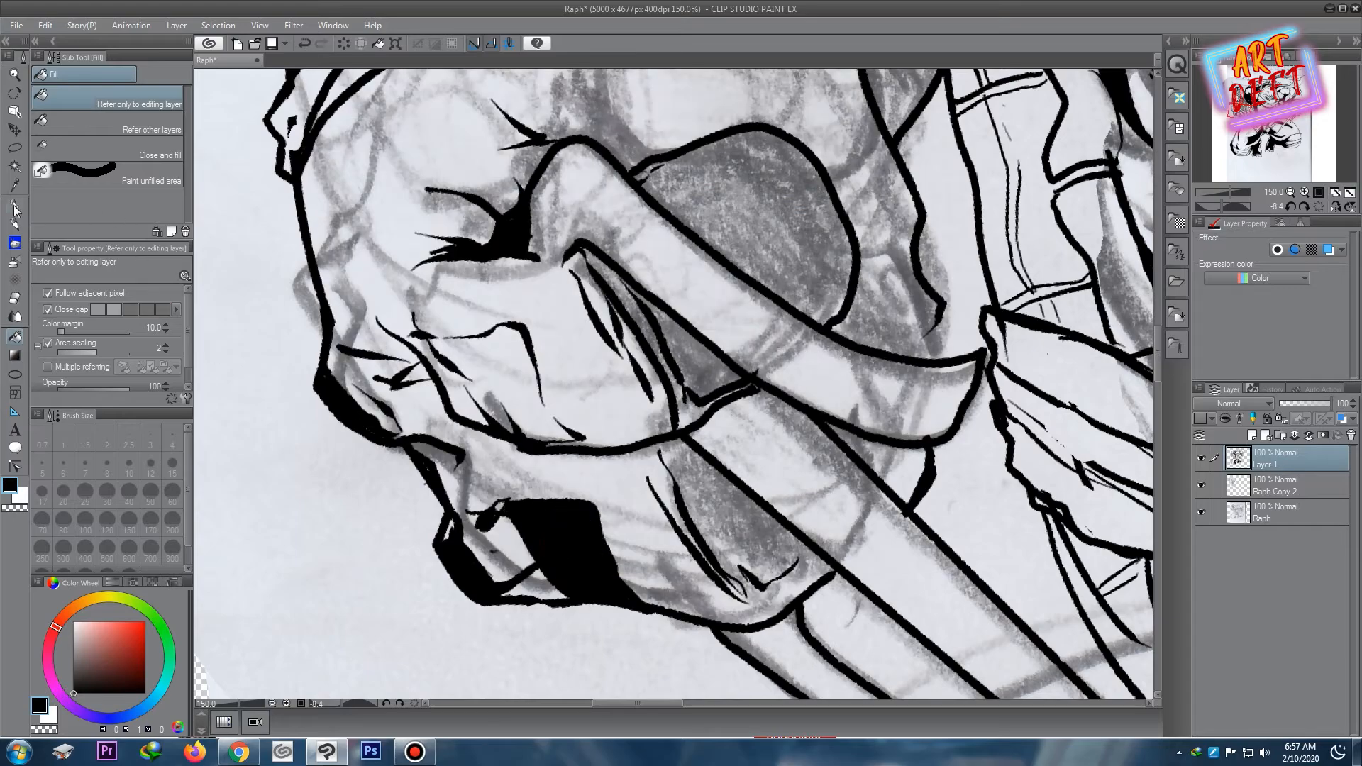
# - Close the shadow shape on the left-side fist's upper finger and fill it solid black
pyautogui.click(18, 208)
pyautogui.scroll(-3, 445, 321)
pyautogui.scroll(3, 445, 339)
pyautogui.moveTo(402, 300); pyautogui.dragTo(492, 297)
pyautogui.press('g')
pyautogui.press('g')
pyautogui.click(503, 342)
pyautogui.scroll(-7, 522, 326)
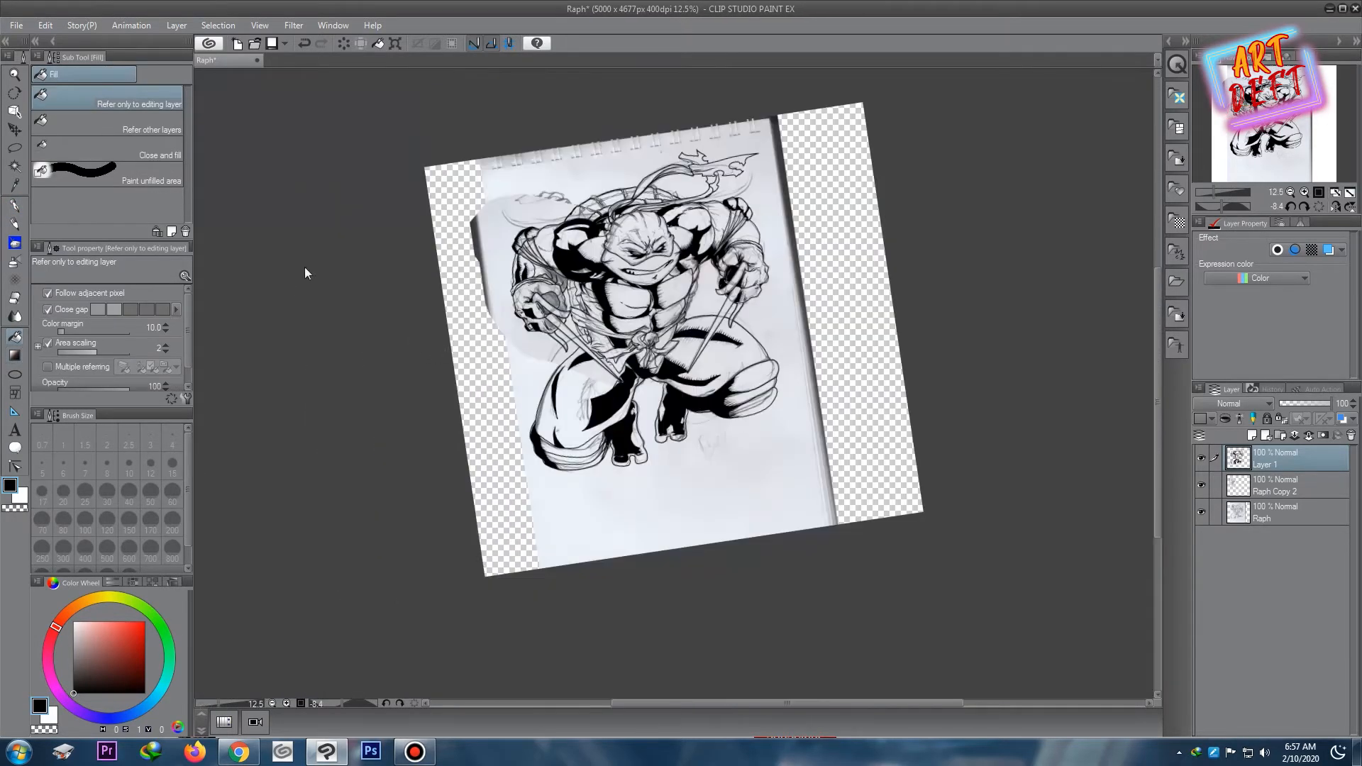
# - Fill the remaining shadow area of the left-side elbow pad solid black
pyautogui.scroll(5, 313, 264)
pyautogui.press('p')
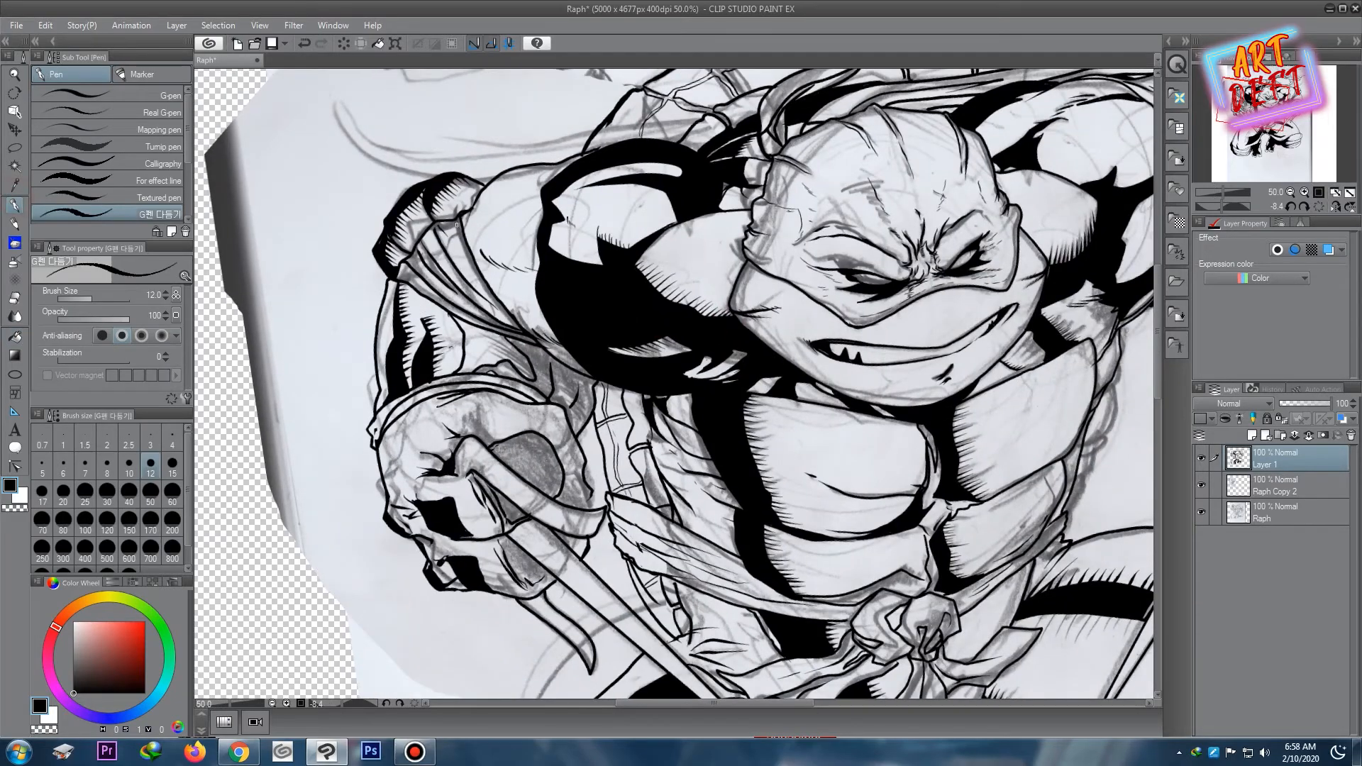
pyautogui.press('g')
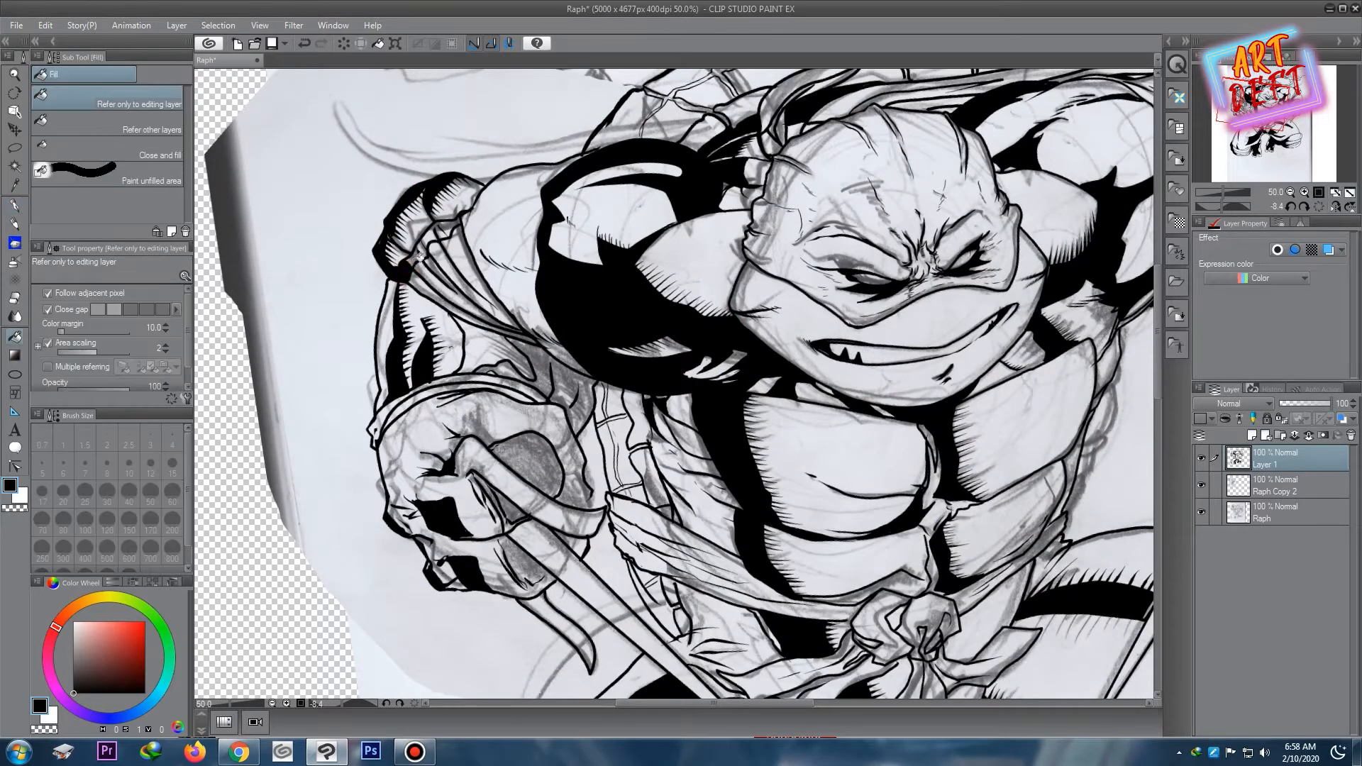
pyautogui.click(437, 232)
pyautogui.click(12, 208)
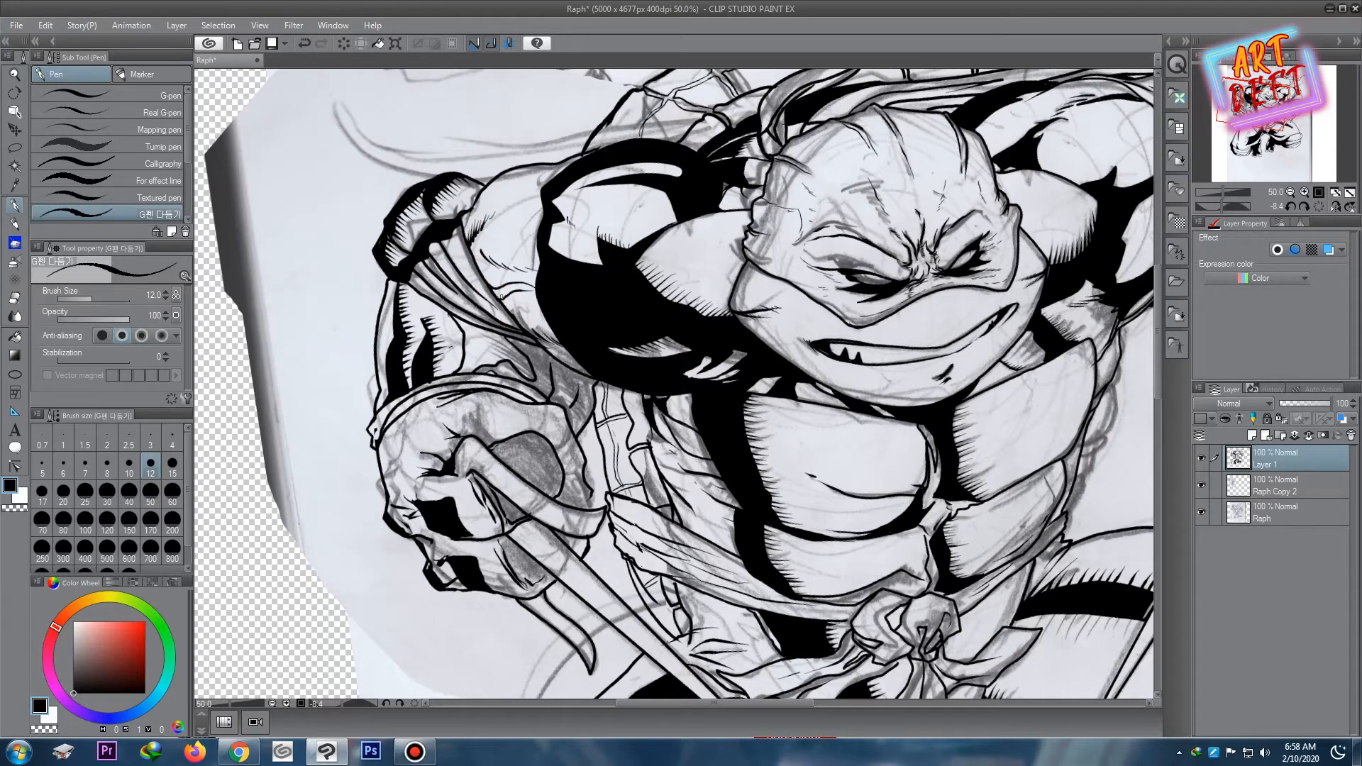
# - Ink fine hatch strokes on the left-side upper arm and along the forearm straps where they converge
pyautogui.moveTo(516, 290); pyautogui.dragTo(529, 288)
pyautogui.scroll(-2, 667, 286)
pyautogui.scroll(4, 647, 253)
pyautogui.moveTo(395, 268); pyautogui.dragTo(425, 273)
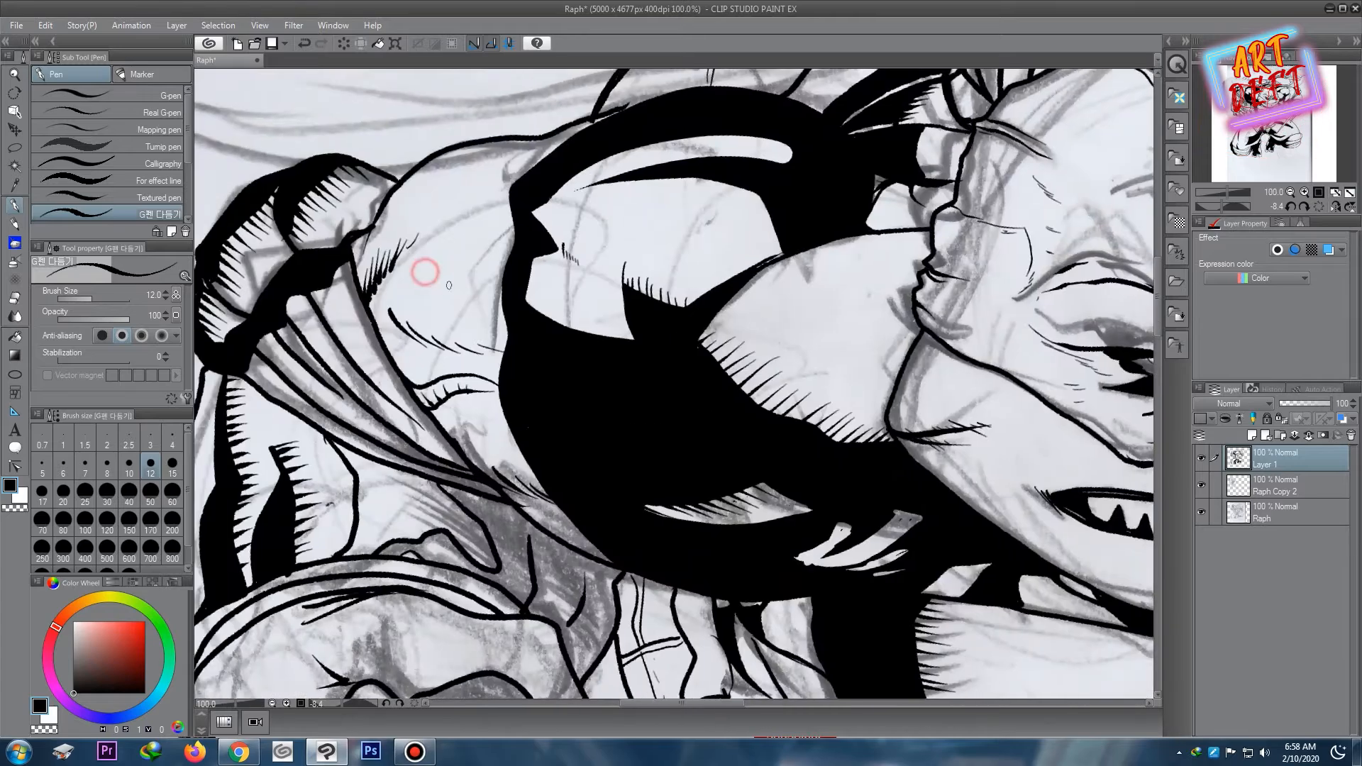
pyautogui.scroll(-3, 440, 358)
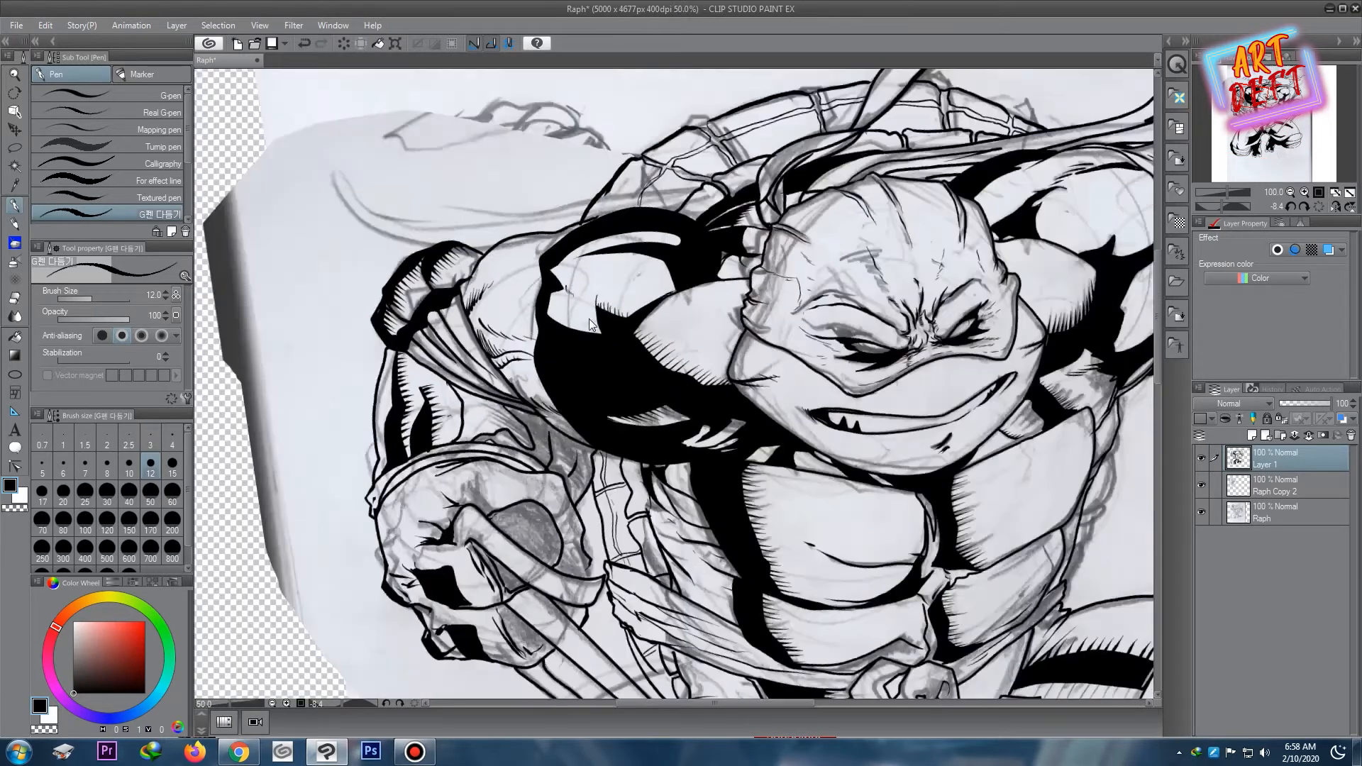
pyautogui.scroll(4, 536, 363)
pyautogui.moveTo(426, 344); pyautogui.dragTo(625, 404)
pyautogui.moveTo(489, 401); pyautogui.dragTo(654, 426)
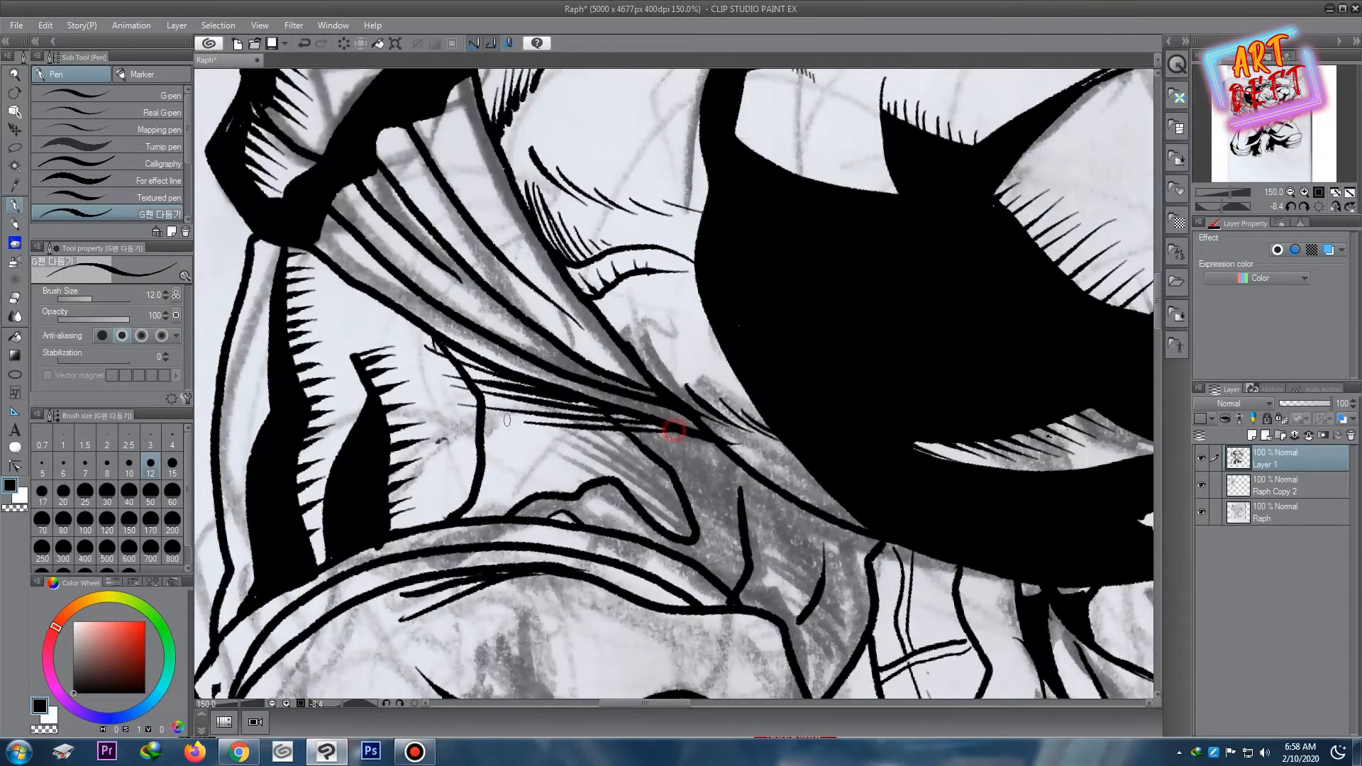
# - Hide the Raph and Raph Copy 2 layers so only the inked line art shows
pyautogui.scroll(-4, 654, 426)
pyautogui.scroll(-3, 777, 277)
pyautogui.scroll(5, 751, 308)
pyautogui.scroll(-5, 671, 260)
pyautogui.scroll(6, 670, 260)
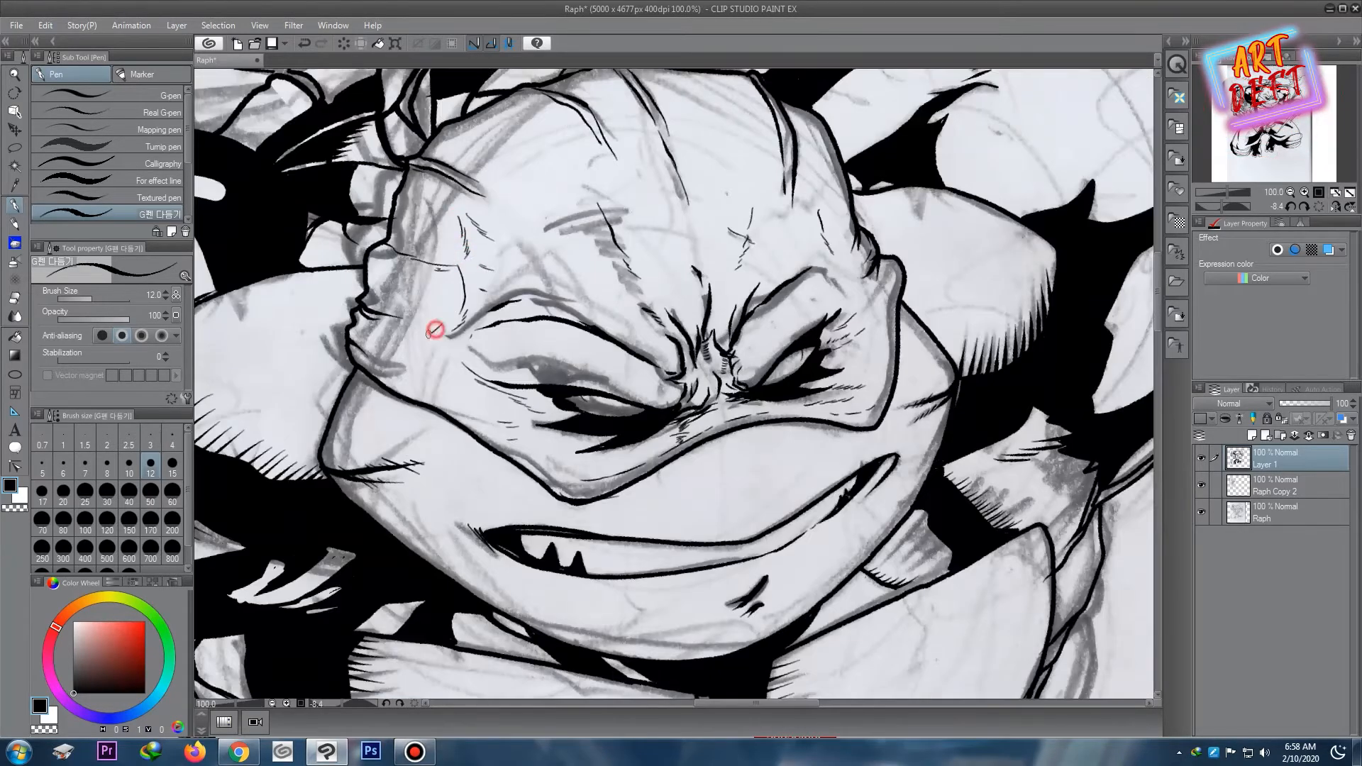
pyautogui.scroll(-3, 435, 319)
pyautogui.click(1201, 511)
pyautogui.scroll(-2, 677, 388)
pyautogui.scroll(2, 784, 344)
pyautogui.click(1201, 485)
pyautogui.scroll(-2, 1022, 413)
pyautogui.scroll(2, 642, 396)
# - Erase stray and overlapping line parts on the shell plates beside the left-side sai and waist sash
pyautogui.moveTo(880, 437); pyautogui.dragTo(699, 266)
pyautogui.scroll(6, 547, 336)
pyautogui.click(521, 340)
pyautogui.click(15, 298)
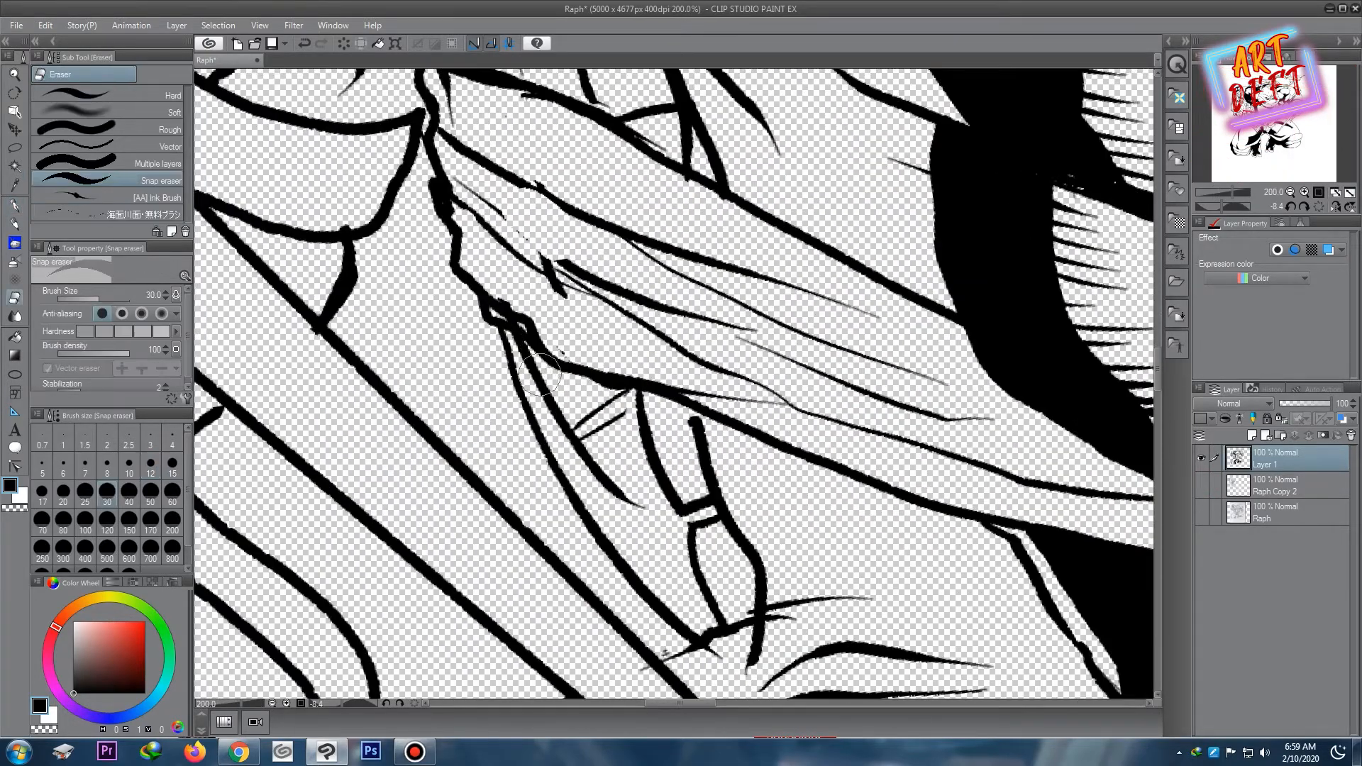
pyautogui.moveTo(533, 362); pyautogui.dragTo(555, 406)
pyautogui.moveTo(595, 460); pyautogui.dragTo(639, 506)
pyautogui.click(14, 206)
pyautogui.click(14, 298)
pyautogui.click(555, 452)
pyautogui.moveTo(500, 120)
pyautogui.mouseDown()
pyautogui.moveTo(567, 400)
pyautogui.moveTo(597, 431)
pyautogui.mouseUp()
pyautogui.scroll(-3, 604, 405)
pyautogui.scroll(3, 610, 400)
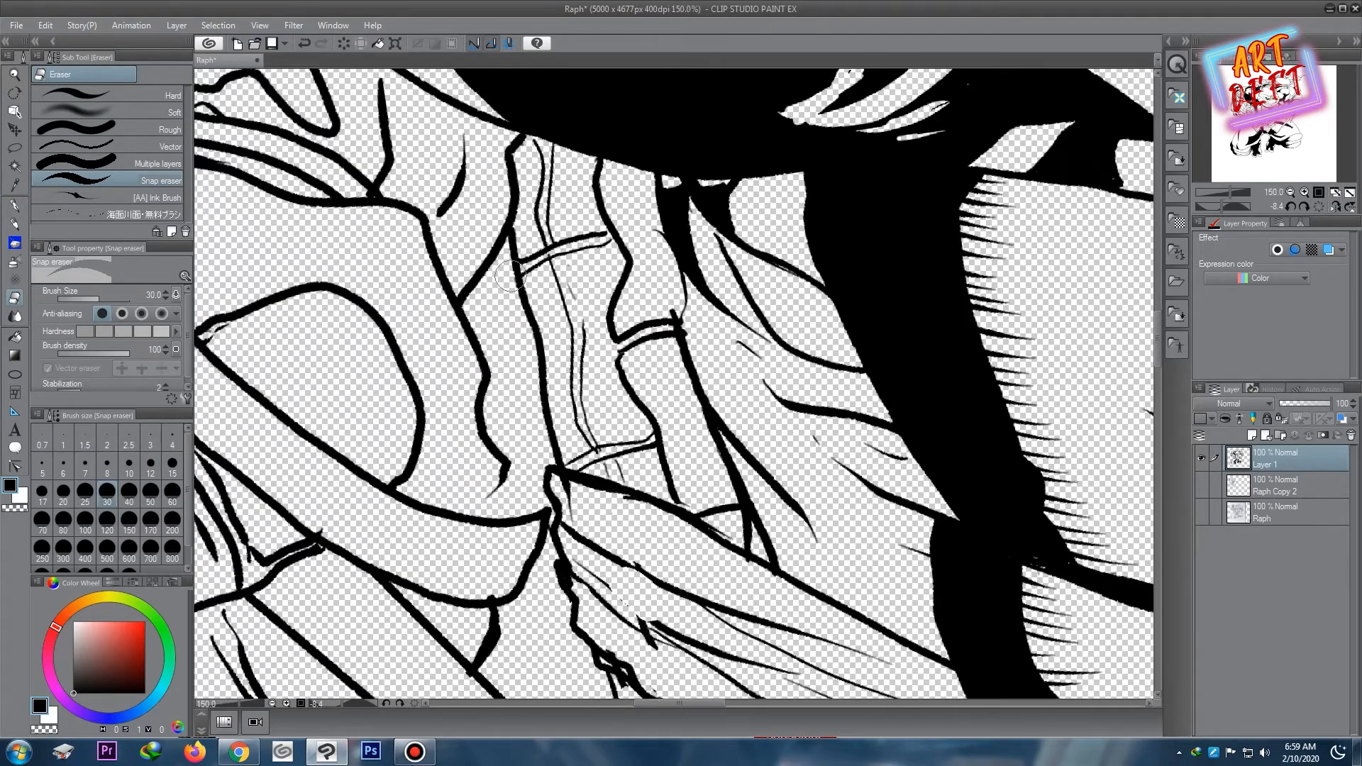
# - Redraw the shell plate edges and joint lines beside the left-side fist and below the sash
pyautogui.click(13, 205)
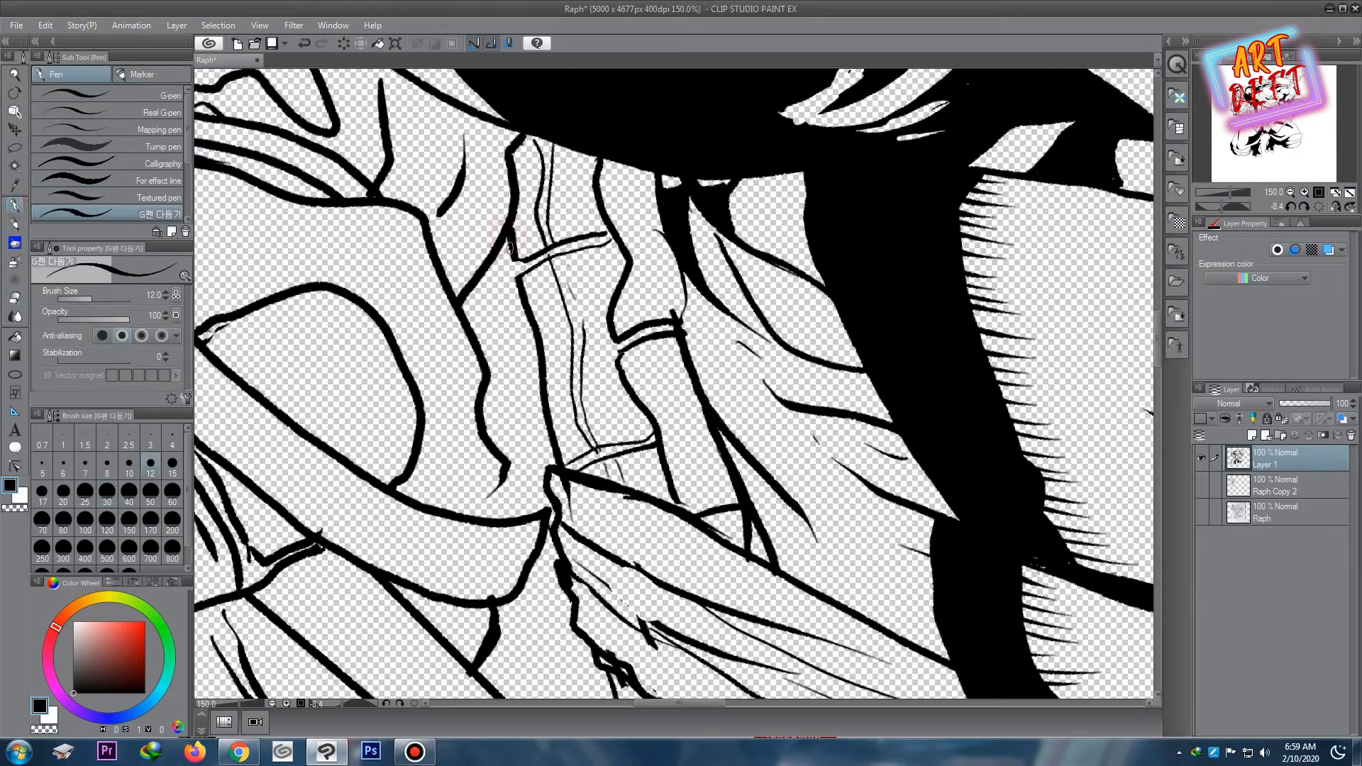
pyautogui.moveTo(520, 273); pyautogui.dragTo(532, 315)
pyautogui.scroll(-2, 584, 409)
pyautogui.scroll(5, 561, 284)
pyautogui.moveTo(600, 525)
pyautogui.mouseDown()
pyautogui.moveTo(562, 284)
pyautogui.moveTo(568, 474)
pyautogui.moveTo(585, 470)
pyautogui.mouseUp()
pyautogui.moveTo(597, 518); pyautogui.dragTo(619, 537)
pyautogui.moveTo(590, 469); pyautogui.dragTo(609, 504)
pyautogui.moveTo(594, 467); pyautogui.dragTo(643, 438)
pyautogui.moveTo(611, 498); pyautogui.dragTo(657, 461)
# - Clean up and ink the inner double lines of the shell plates beside the waist, alternating eraser and pen
pyautogui.press('e')
pyautogui.scroll(-6, 656, 445)
pyautogui.moveTo(873, 184); pyautogui.dragTo(620, 341)
pyautogui.moveTo(565, 576); pyautogui.dragTo(652, 331)
pyautogui.scroll(4, 652, 332)
pyautogui.press('p')
pyautogui.moveTo(415, 292); pyautogui.dragTo(775, 514)
pyautogui.press('e')
pyautogui.moveTo(600, 311); pyautogui.dragTo(619, 342)
pyautogui.press('p')
pyautogui.moveTo(587, 297); pyautogui.dragTo(599, 332)
pyautogui.moveTo(602, 293); pyautogui.dragTo(692, 526)
pyautogui.moveTo(623, 331)
pyautogui.mouseDown()
pyautogui.moveTo(690, 521)
pyautogui.moveTo(678, 550)
pyautogui.moveTo(710, 518)
pyautogui.mouseUp()
pyautogui.press('e')
pyautogui.press('p')
pyautogui.scroll(-5, 674, 396)
# - Ink additional fold strokes along the waist sash on the left side of the belt knot
pyautogui.moveTo(724, 220); pyautogui.dragTo(481, 332)
pyautogui.scroll(-1, 481, 331)
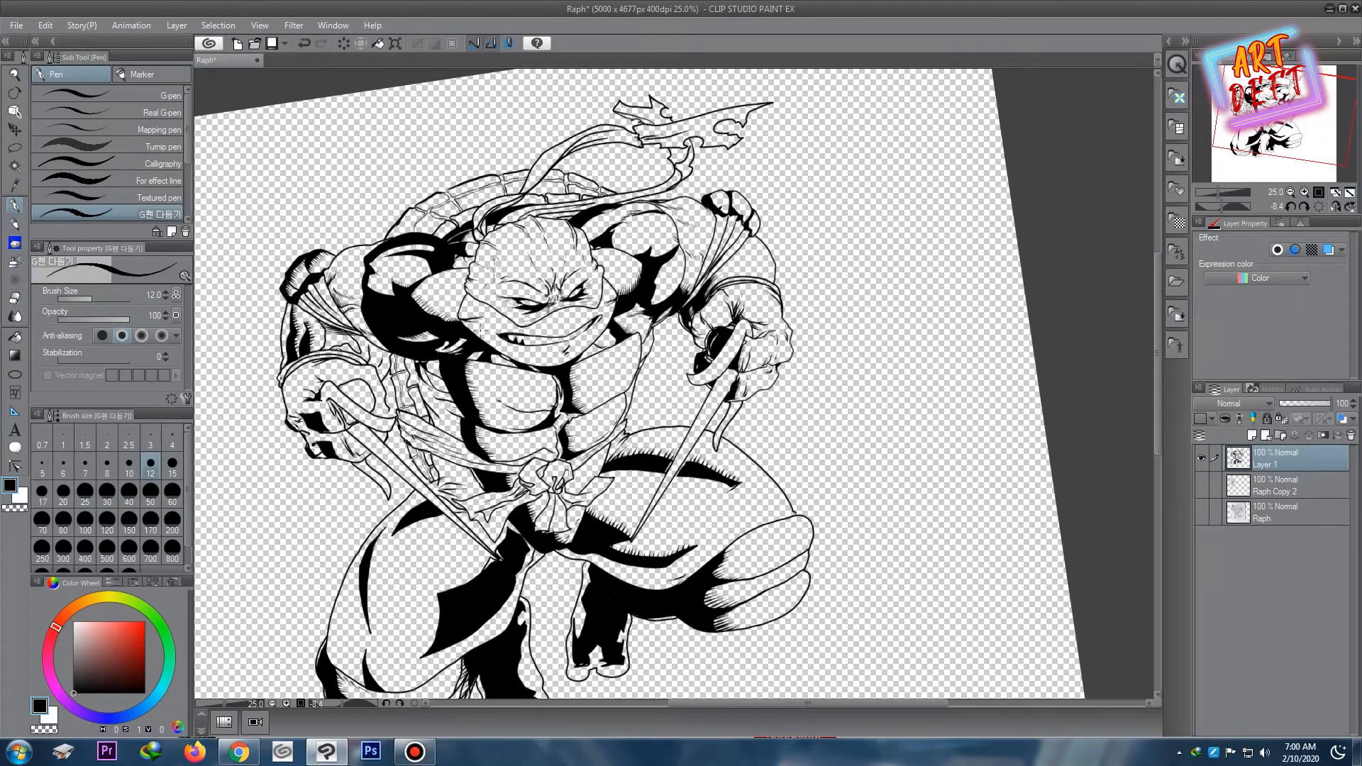
pyautogui.scroll(4, 482, 330)
pyautogui.moveTo(517, 387); pyautogui.dragTo(539, 396)
pyautogui.moveTo(458, 357); pyautogui.dragTo(611, 419)
pyautogui.moveTo(505, 359); pyautogui.dragTo(596, 396)
pyautogui.scroll(-4, 638, 337)
pyautogui.moveTo(707, 292); pyautogui.dragTo(626, 338)
pyautogui.scroll(4, 541, 339)
pyautogui.scroll(-4, 541, 339)
pyautogui.scroll(4, 437, 282)
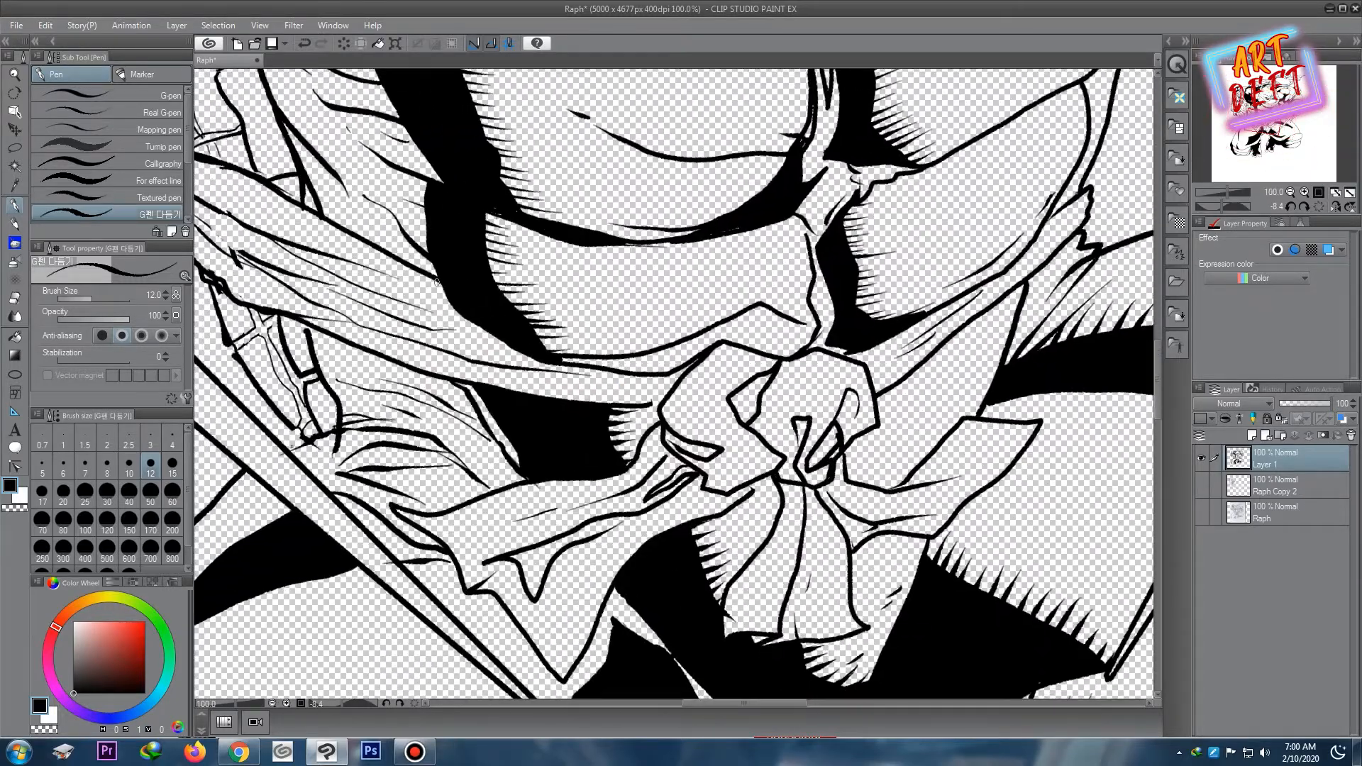
# - Erase rough parts of the fold lines along the left side of the waist sash
pyautogui.press('e')
pyautogui.moveTo(419, 285); pyautogui.dragTo(618, 383)
pyautogui.scroll(-4, 419, 333)
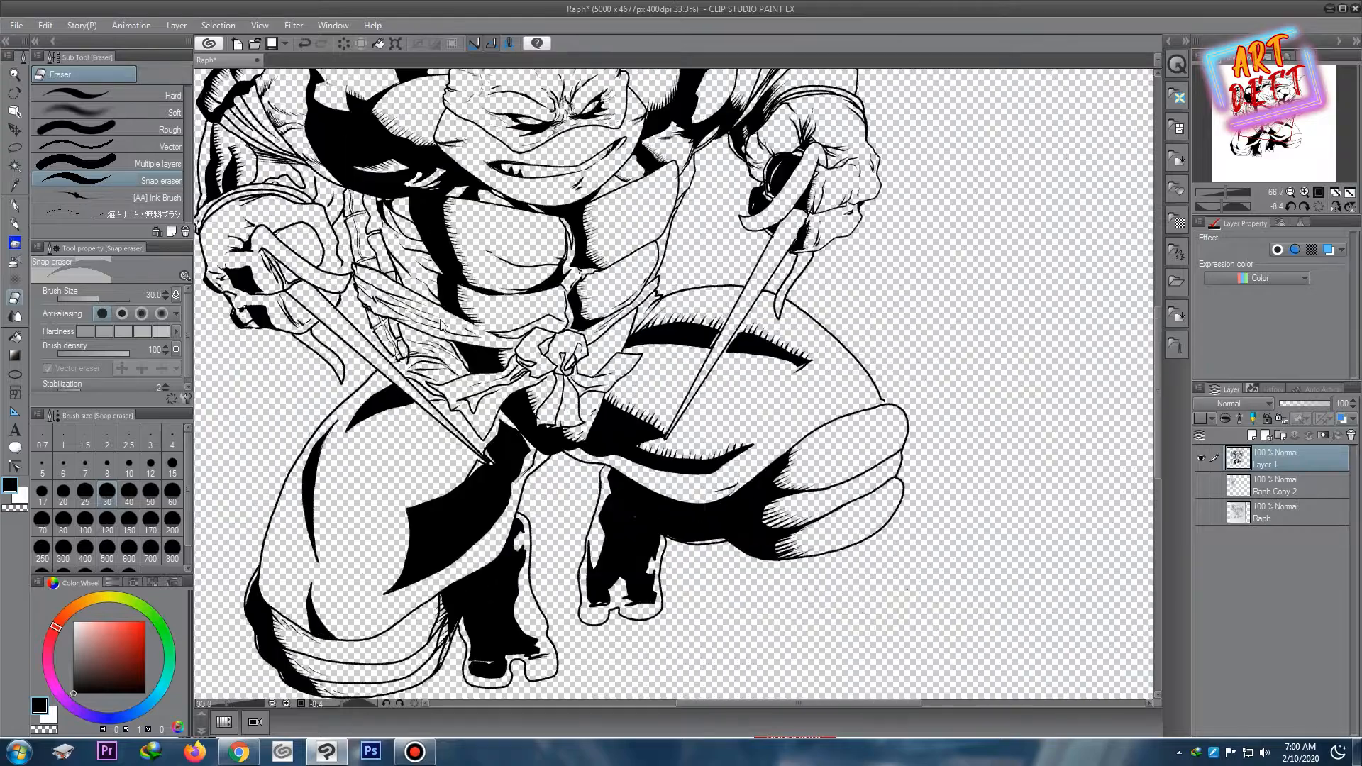
pyautogui.scroll(4, 432, 322)
pyautogui.moveTo(484, 307); pyautogui.dragTo(698, 392)
pyautogui.press('p')
# - Ink the missing shell edge along the right side of the torso down to the belt and clean up its overlaps
pyautogui.scroll(-4, 545, 410)
pyautogui.scroll(-2, 545, 410)
pyautogui.scroll(6, 497, 369)
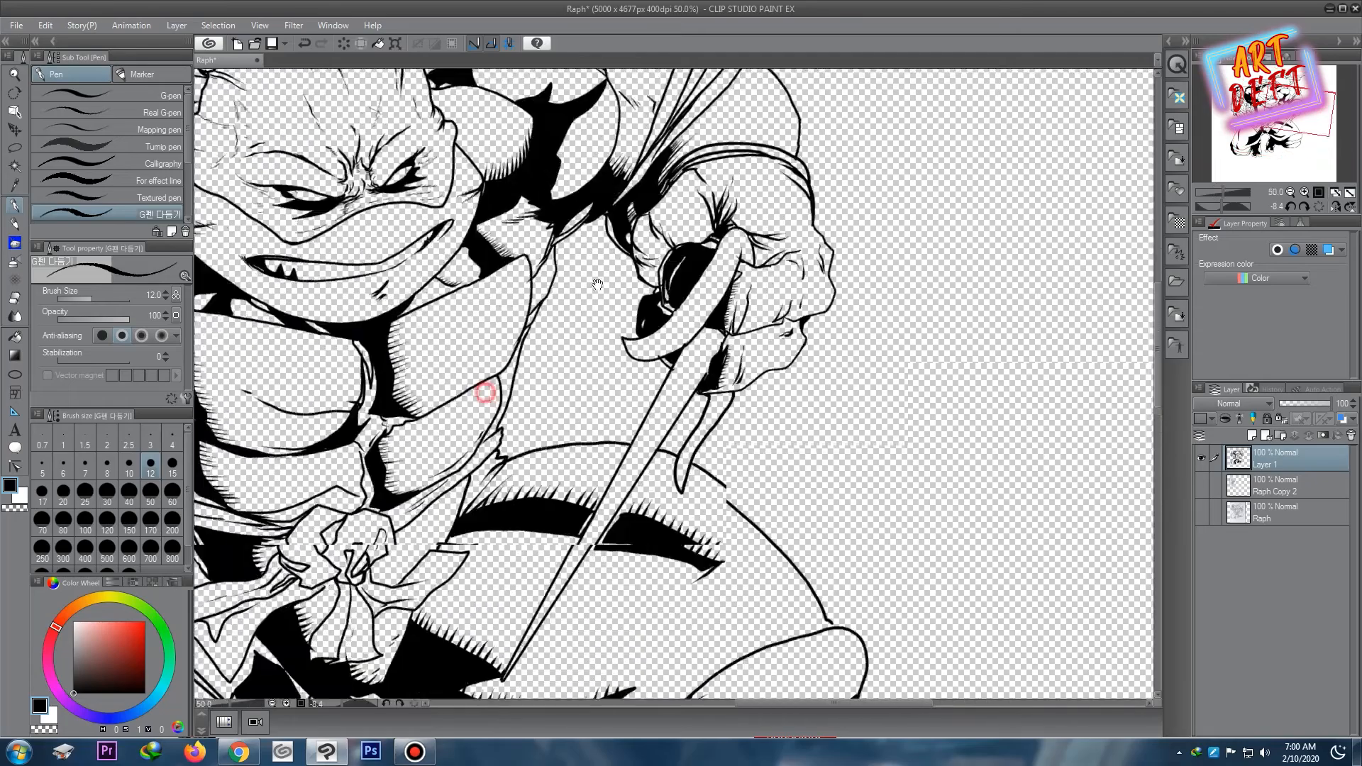
pyautogui.scroll(-4, 627, 215)
pyautogui.scroll(3, 616, 350)
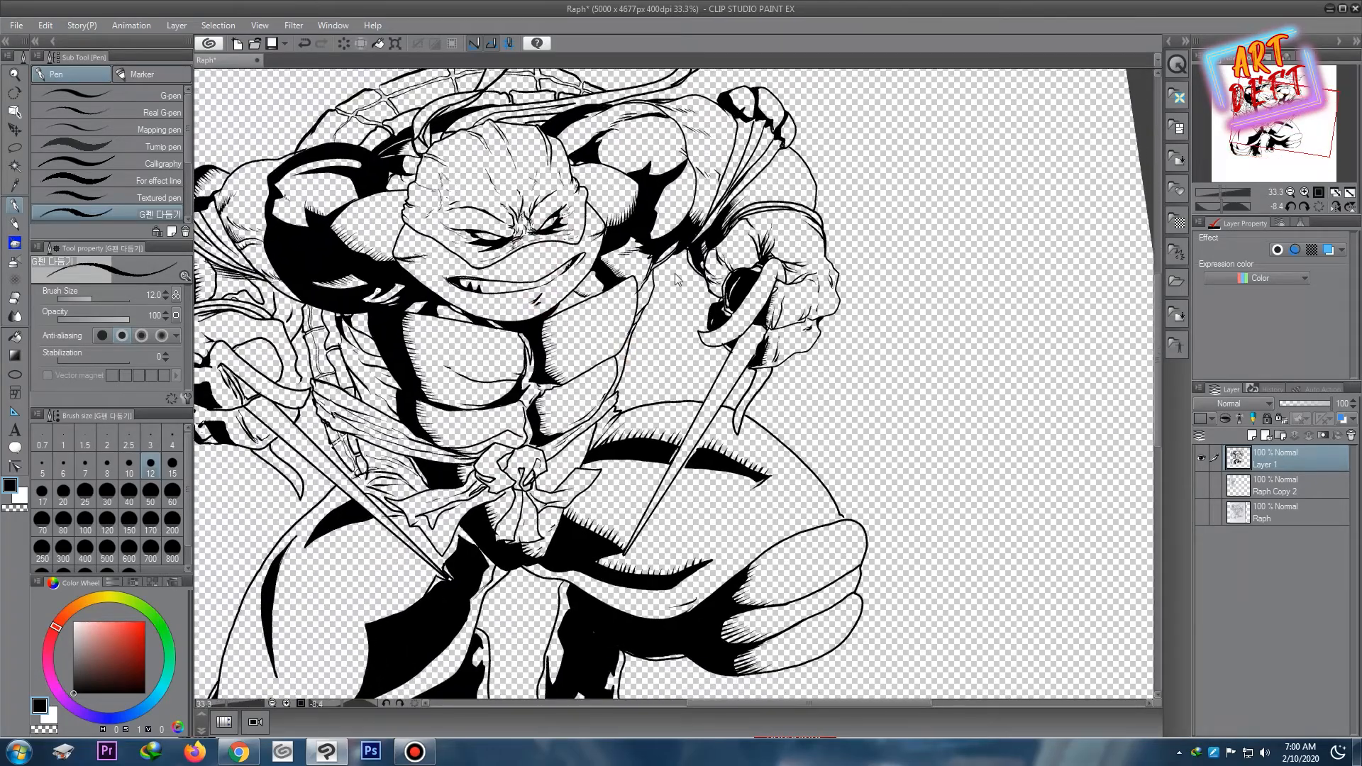
pyautogui.hotkey('ctrl', 'z')
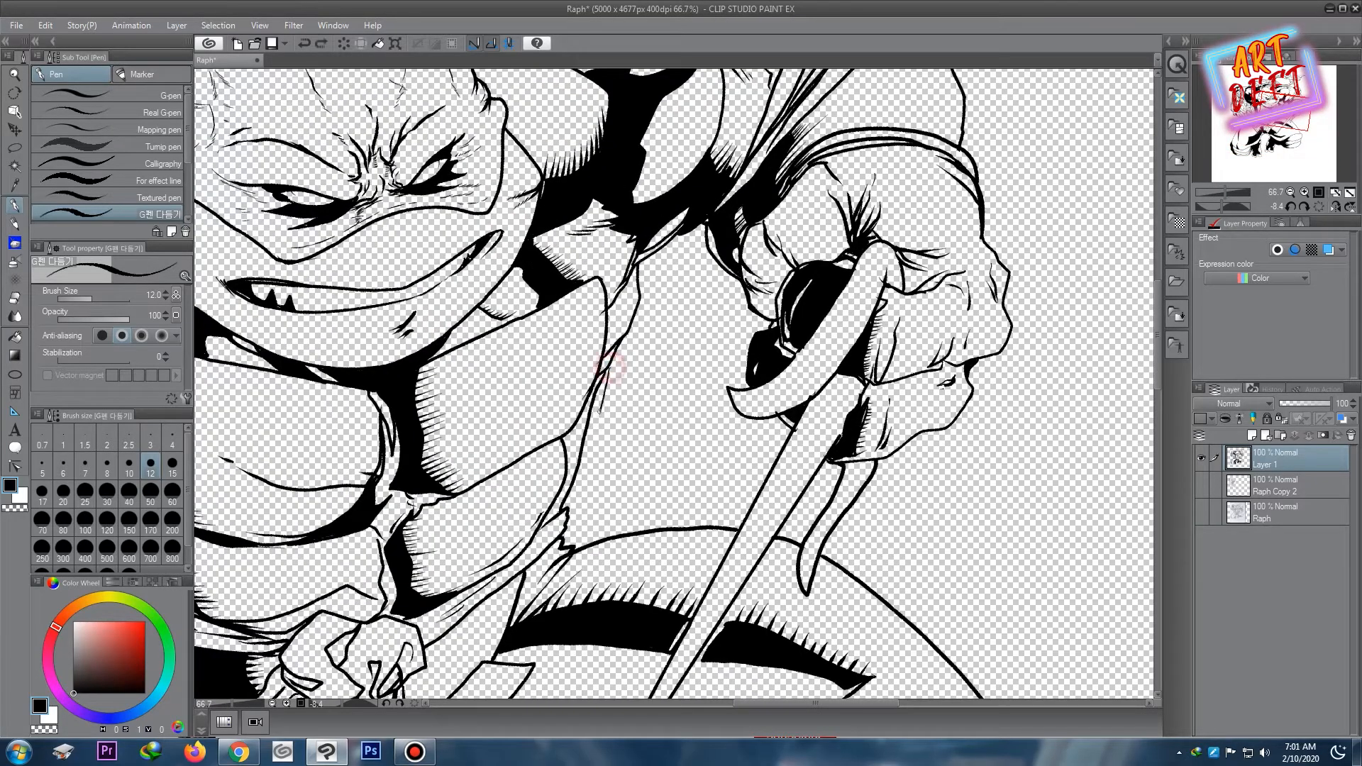
pyautogui.press('e')
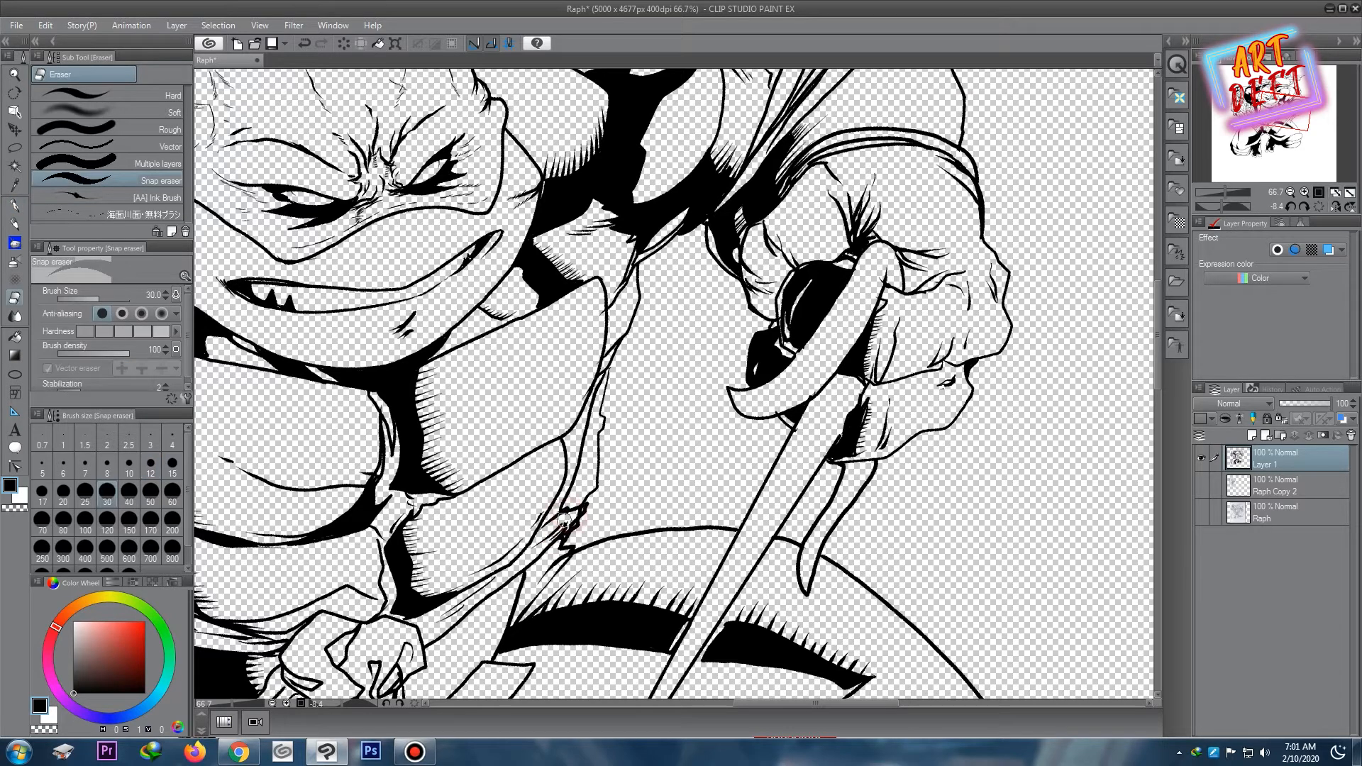
pyautogui.scroll(-1, 564, 501)
pyautogui.click(14, 204)
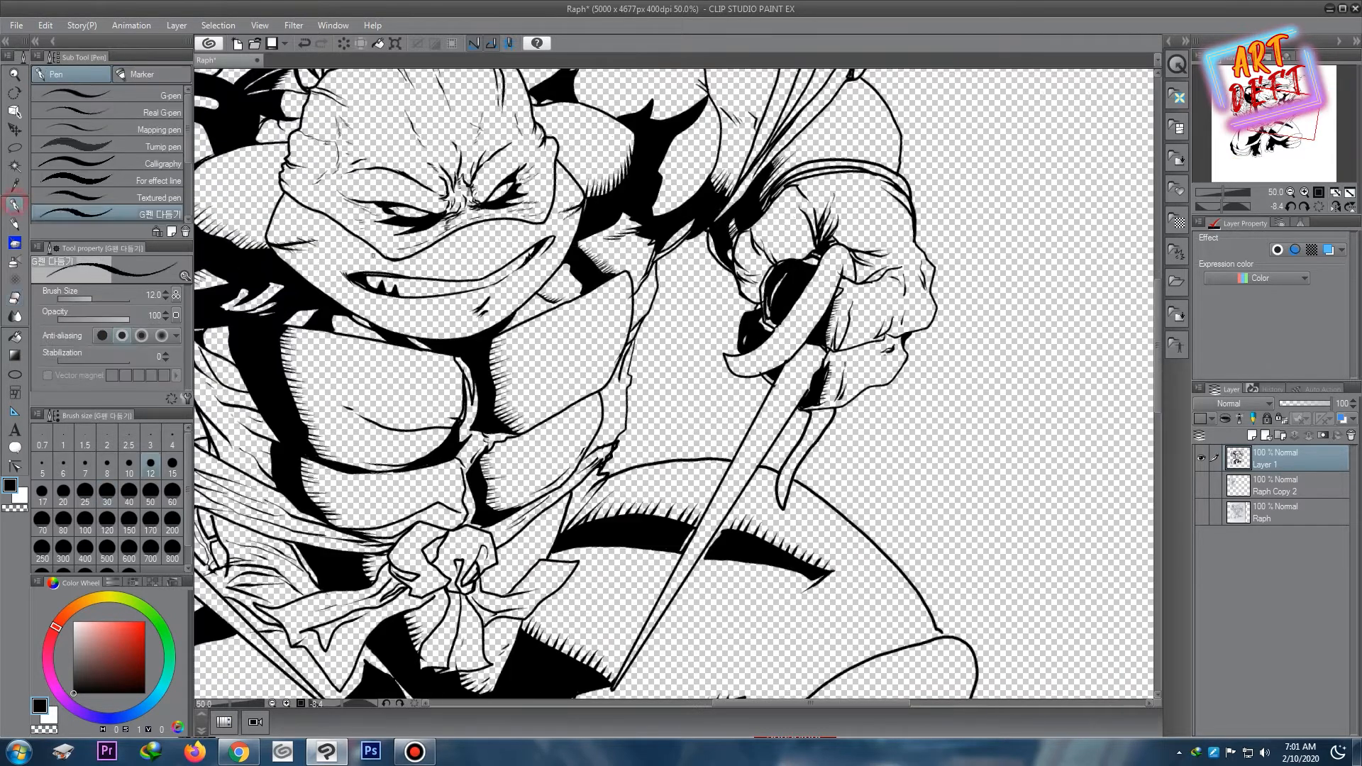
pyautogui.press('g')
pyautogui.press('g')
pyautogui.scroll(-4, 575, 497)
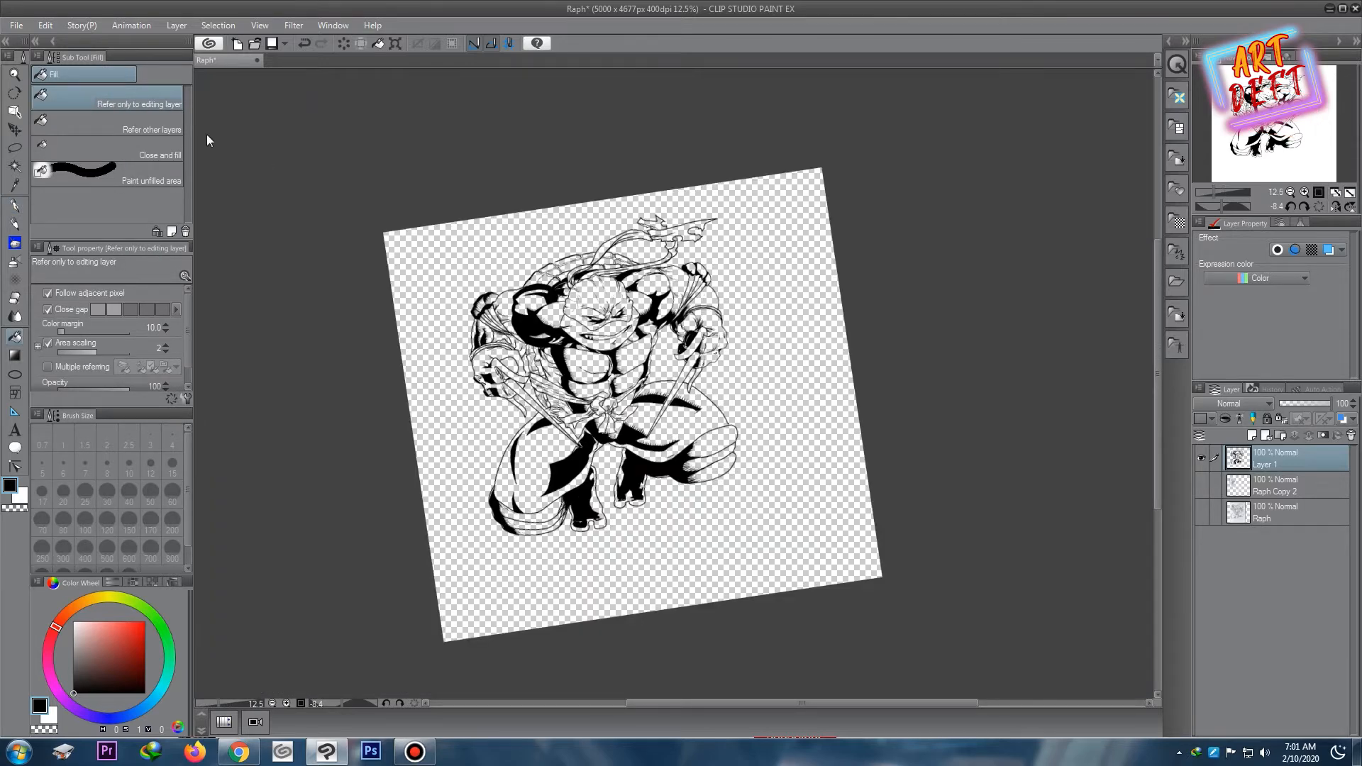
# - Save the inked drawing
pyautogui.doubleClick(418, 753)
pyautogui.hotkey('ctrl', 's')
pyautogui.click(419, 757)
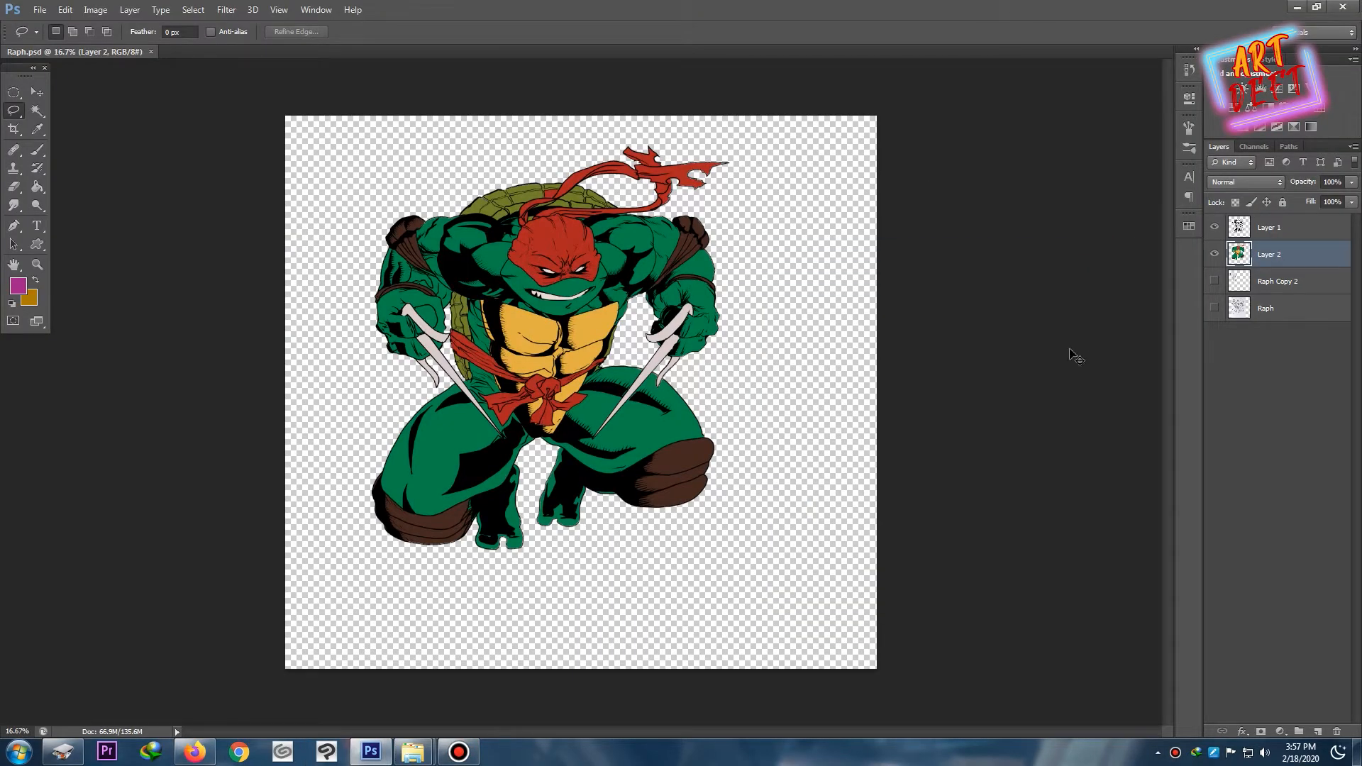
# - In Photoshop, duplicate the flat-colour Layer 2 and set the copy's blend mode to Multiply
pyautogui.hotkey('ctrl', 'j')
pyautogui.click(1247, 183)
pyautogui.click(1233, 241)
# - Lasso and clear highlight shapes from the Multiply copy on the shoulder and chest muscles left of the head
pyautogui.hotkey('ctrl', '+')
pyautogui.hotkey('ctrl', '-')
pyautogui.hotkey('ctrl', '+')
pyautogui.moveTo(432, 207); pyautogui.dragTo(524, 313)
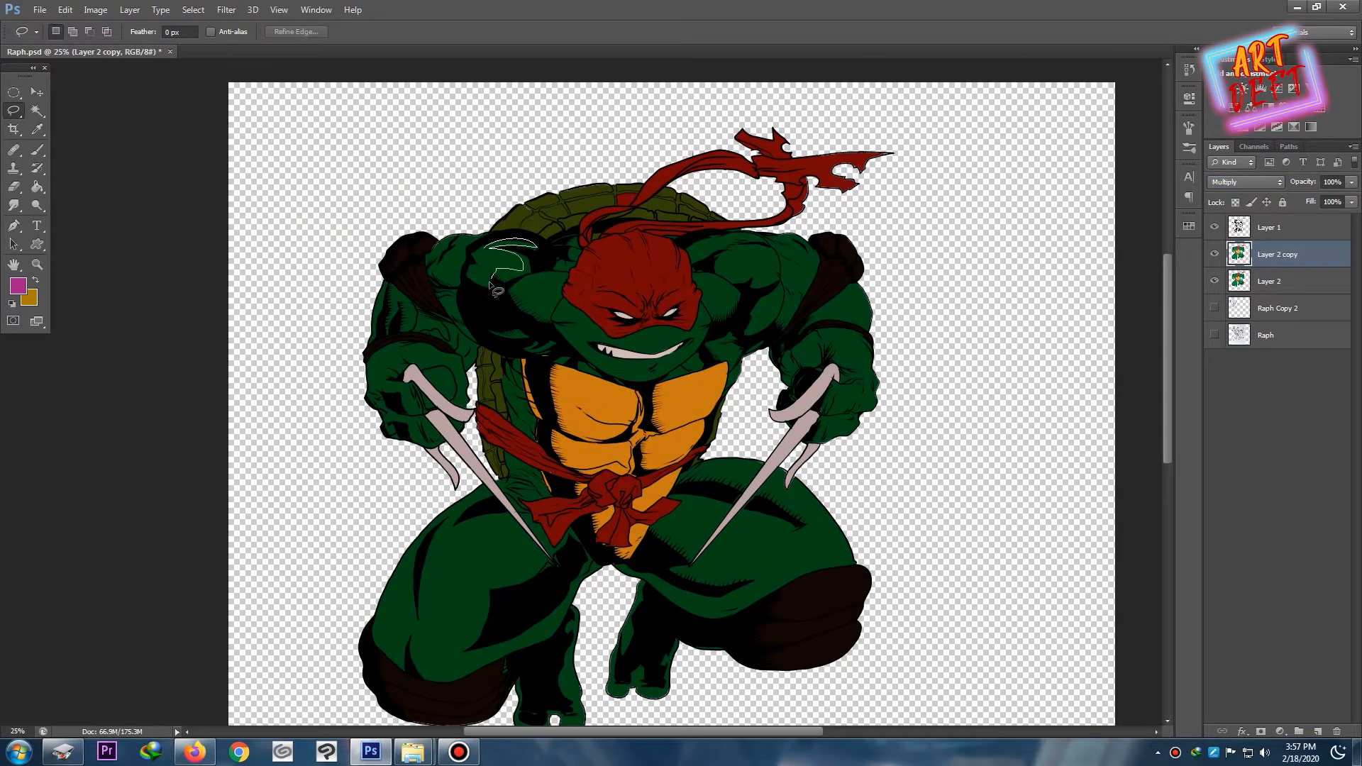
pyautogui.moveTo(489, 283); pyautogui.dragTo(478, 244)
pyautogui.press('Delete')
pyautogui.hotkey('ctrl', 'd')
pyautogui.moveTo(551, 273)
pyautogui.mouseDown()
pyautogui.moveTo(514, 282)
pyautogui.moveTo(561, 304)
pyautogui.mouseUp()
pyautogui.press('Delete')
pyautogui.hotkey('ctrl', 'd')
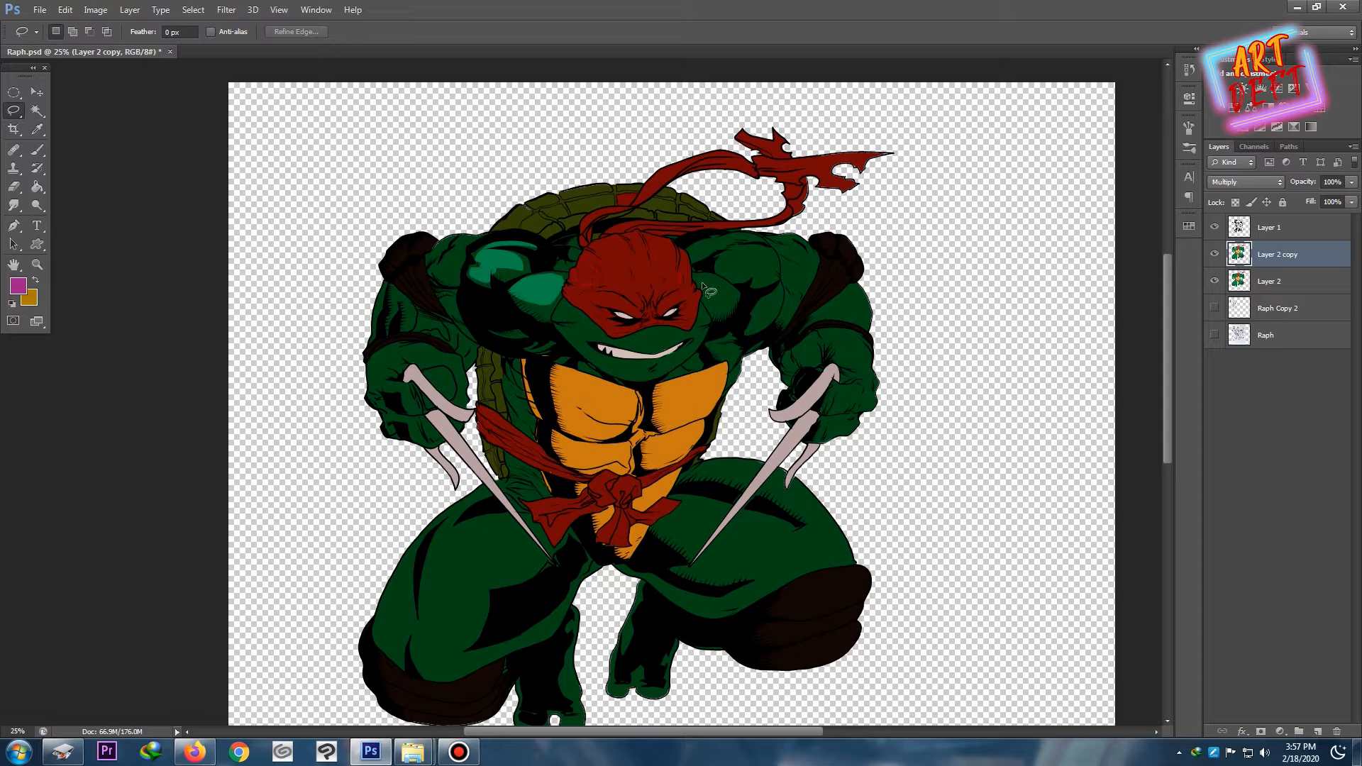
# - Clear lassoed highlight shapes from the Multiply copy on the shoulder muscles right of the head
pyautogui.moveTo(718, 307); pyautogui.dragTo(699, 281)
pyautogui.press('Delete')
pyautogui.hotkey('ctrl', 'd')
pyautogui.moveTo(716, 271); pyautogui.dragTo(727, 253)
pyautogui.moveTo(739, 283)
pyautogui.mouseDown()
pyautogui.moveTo(773, 271)
pyautogui.moveTo(703, 251)
pyautogui.moveTo(741, 235)
pyautogui.moveTo(748, 310)
pyautogui.mouseUp()
pyautogui.press('Delete')
pyautogui.click(797, 280)
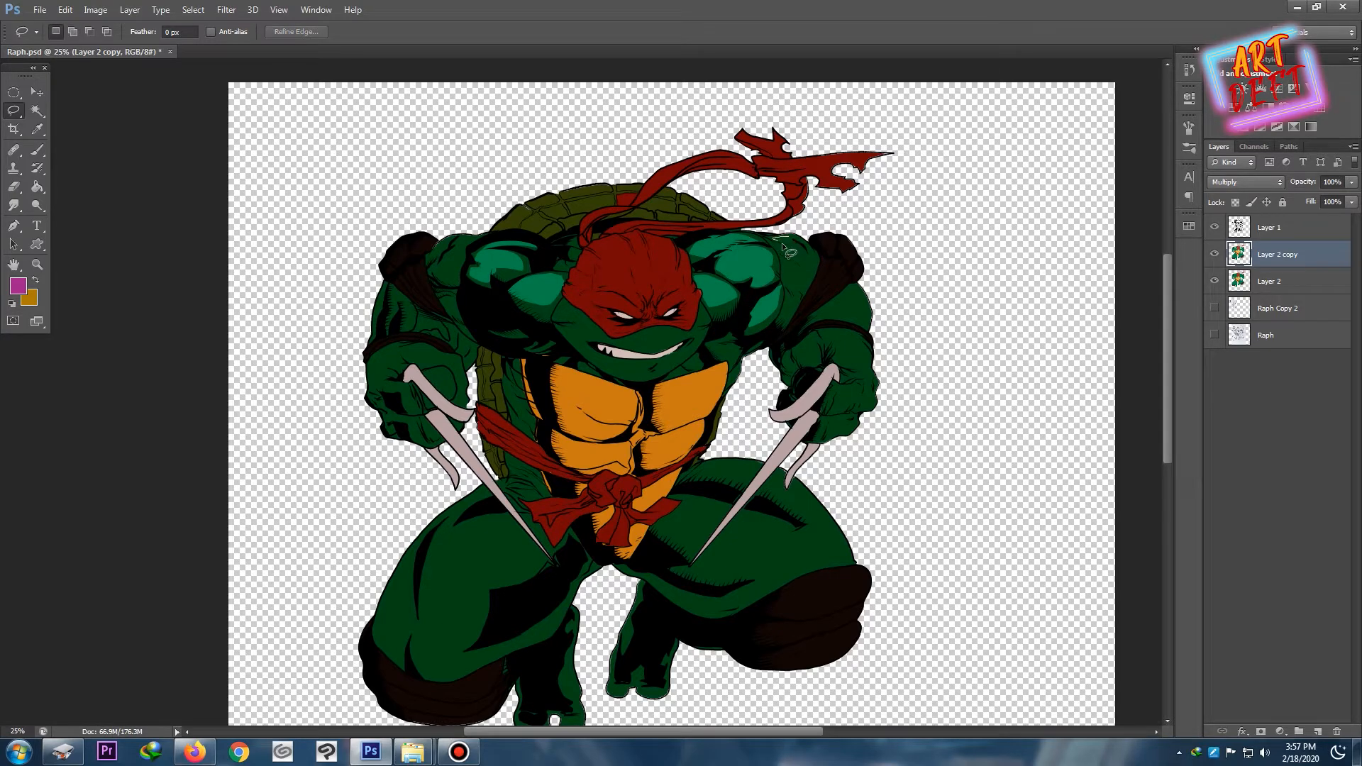
# - Cut highlights out of the shading layer on the outer upper arm and brown elbow pad on the image's right side
pyautogui.press('Delete')
pyautogui.moveTo(811, 287)
pyautogui.mouseDown()
pyautogui.moveTo(785, 320)
pyautogui.moveTo(827, 269)
pyautogui.moveTo(835, 228)
pyautogui.moveTo(850, 268)
pyautogui.moveTo(872, 262)
pyautogui.moveTo(841, 277)
pyautogui.moveTo(874, 267)
pyautogui.moveTo(806, 302)
pyautogui.moveTo(849, 286)
pyautogui.mouseUp()
pyautogui.press('Delete')
pyautogui.click(873, 262)
pyautogui.press('Delete')
pyautogui.press('Delete')
pyautogui.click(858, 286)
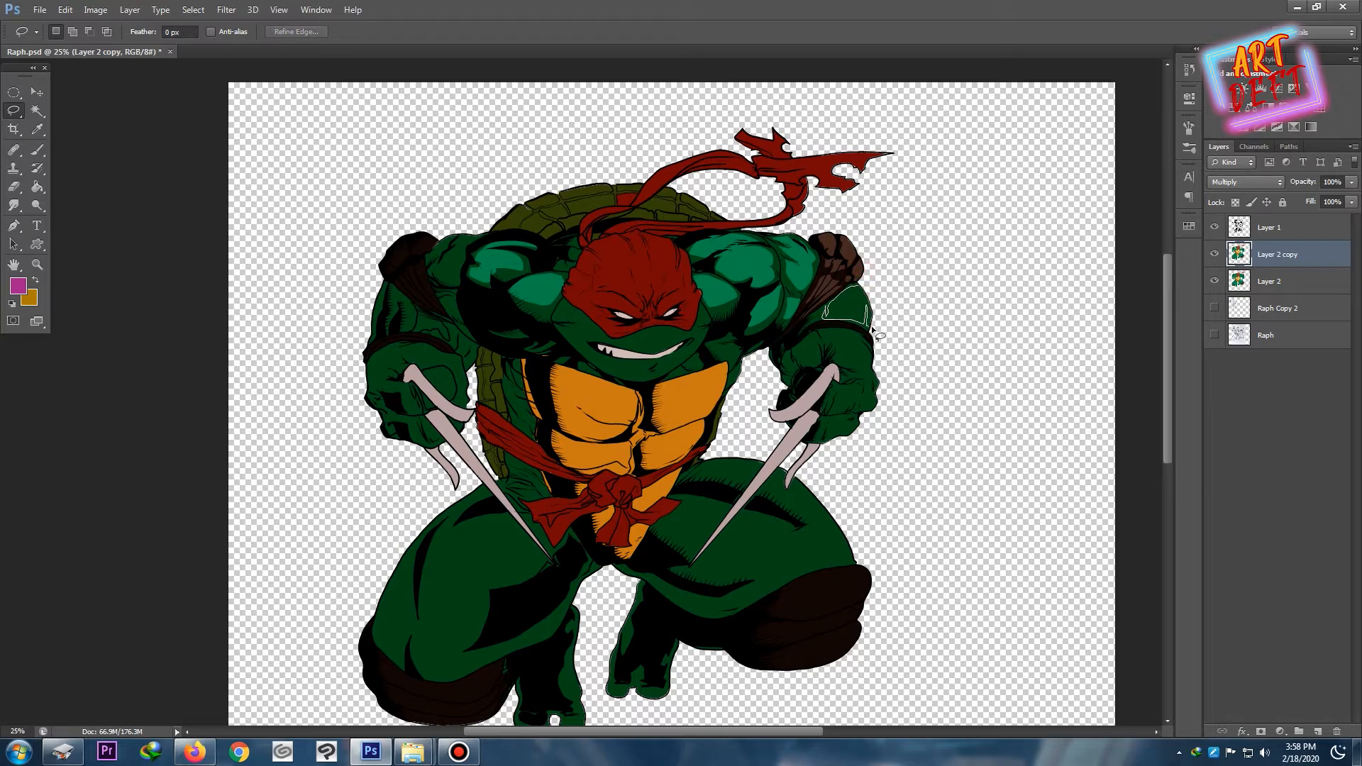
# - Clear highlight areas from the shading on the right-hand forearm and around its wristband
pyautogui.press('Delete')
pyautogui.click(857, 334)
pyautogui.moveTo(866, 337); pyautogui.dragTo(859, 341)
pyautogui.press('Delete')
pyautogui.click(856, 344)
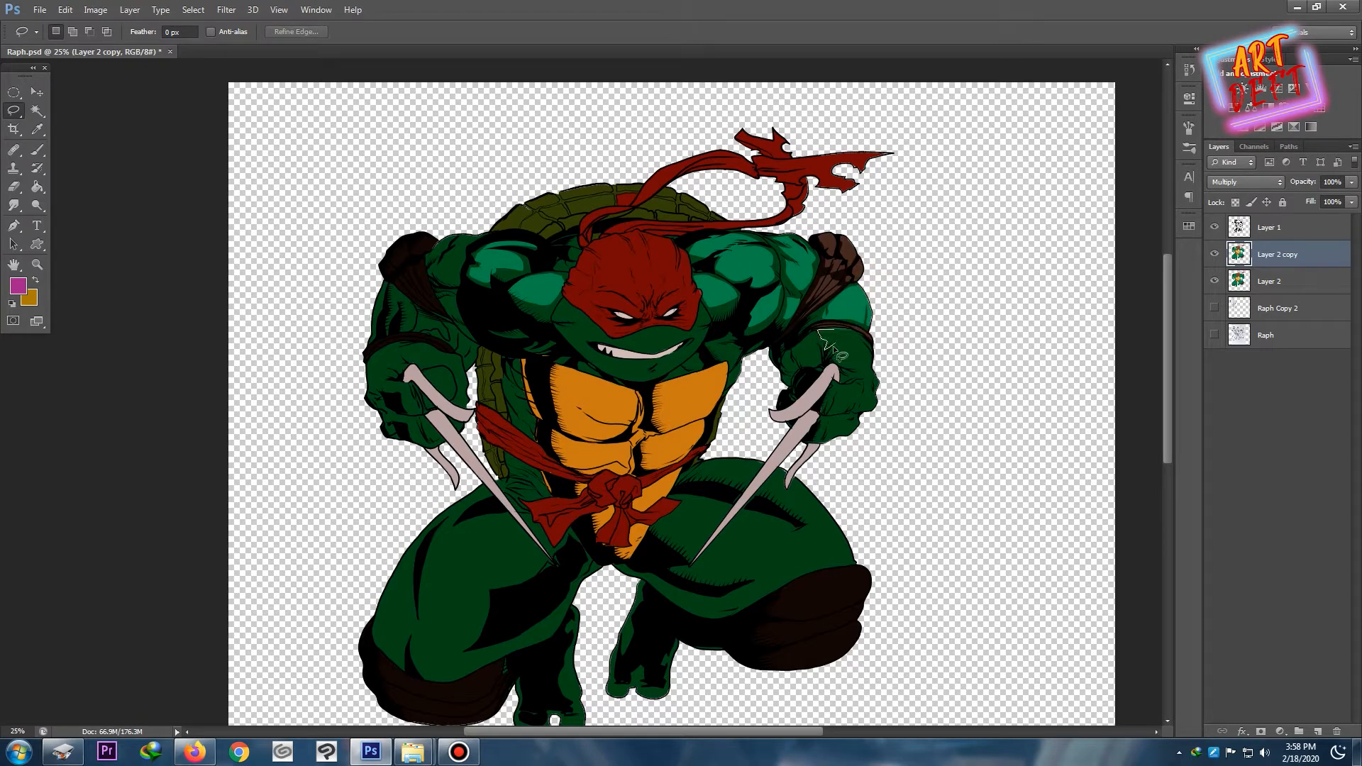
# - Cut highlights into the back of the hand and the fingers gripping the sai on the image's right side
pyautogui.press('Delete')
pyautogui.click(832, 353)
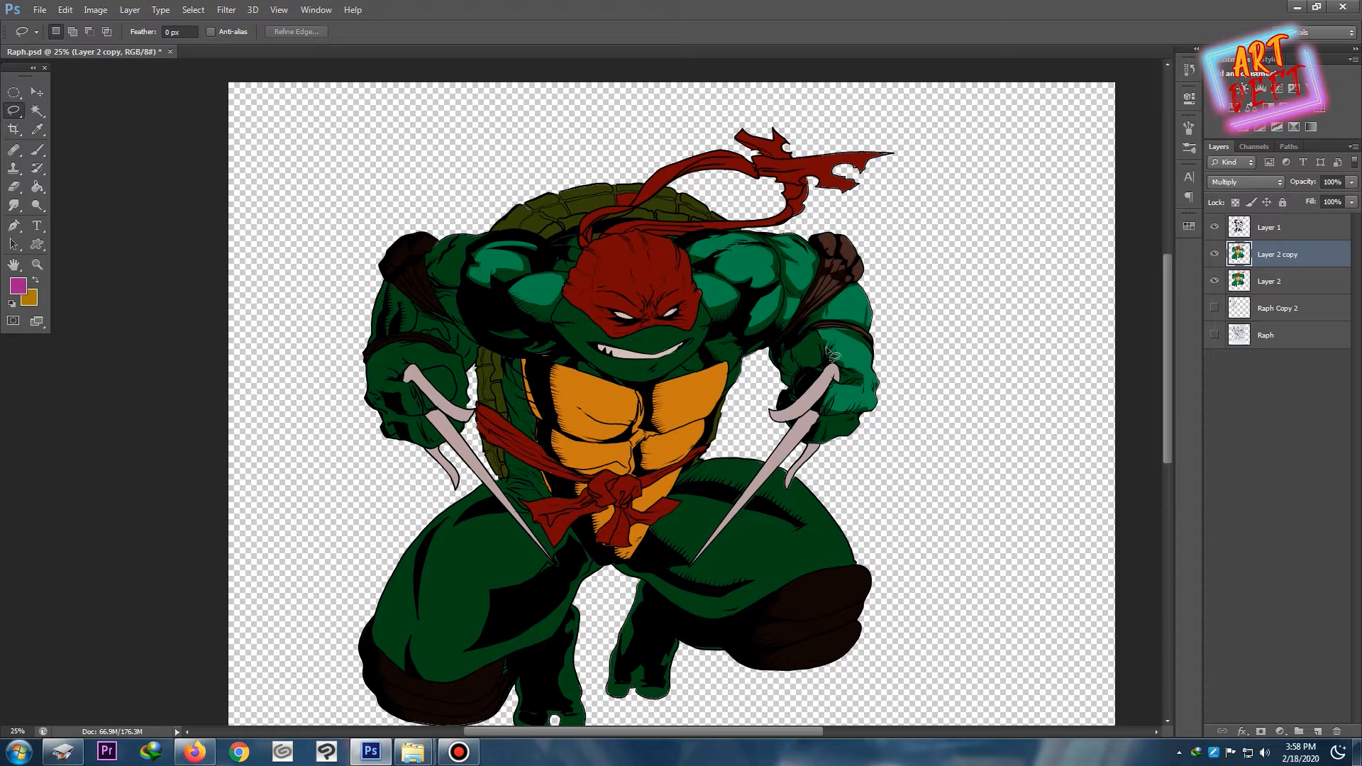
pyautogui.moveTo(802, 366); pyautogui.dragTo(794, 364)
pyautogui.click(891, 395)
pyautogui.moveTo(825, 420); pyautogui.dragTo(859, 421)
pyautogui.press('Delete')
pyautogui.click(875, 417)
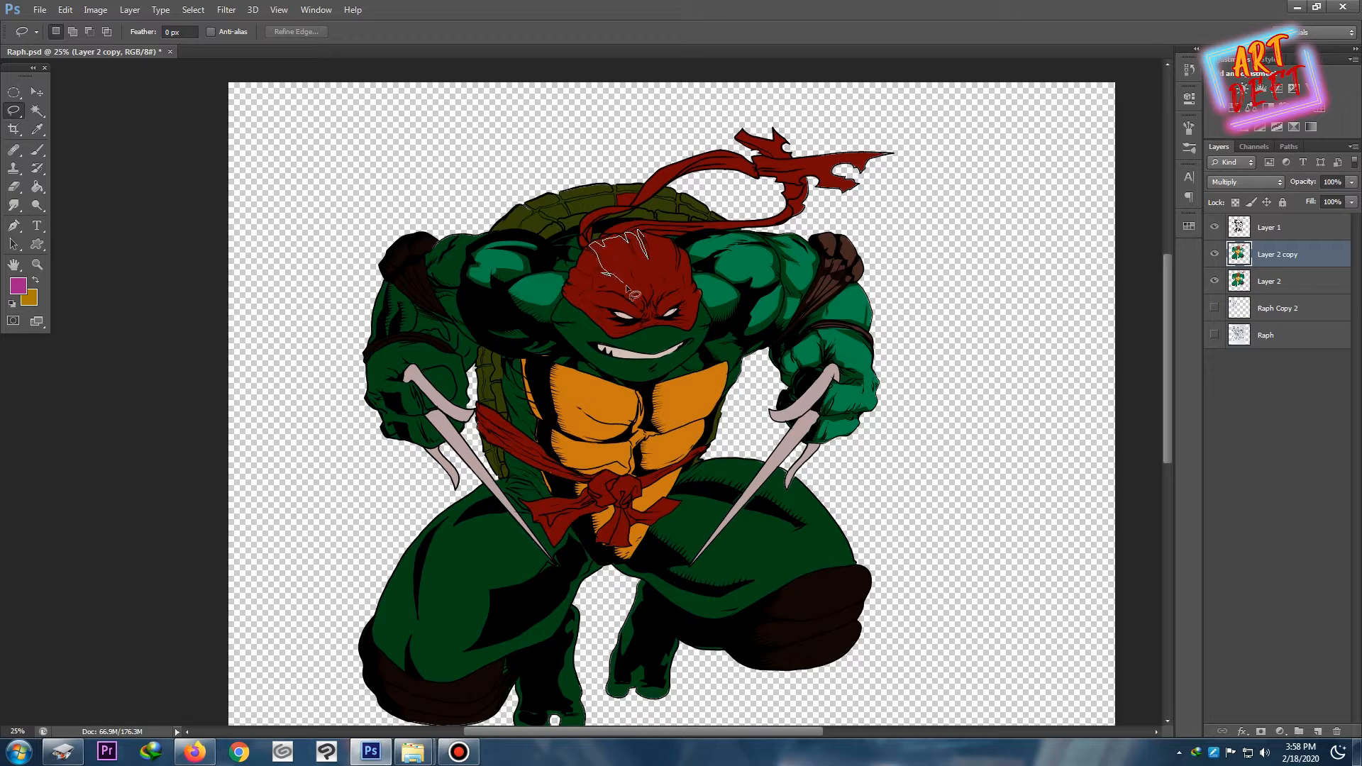
# - Lasso and clear highlight shapes on the forehead and side of the red mask
pyautogui.moveTo(679, 268); pyautogui.dragTo(676, 245)
pyautogui.press('Delete')
pyautogui.click(675, 244)
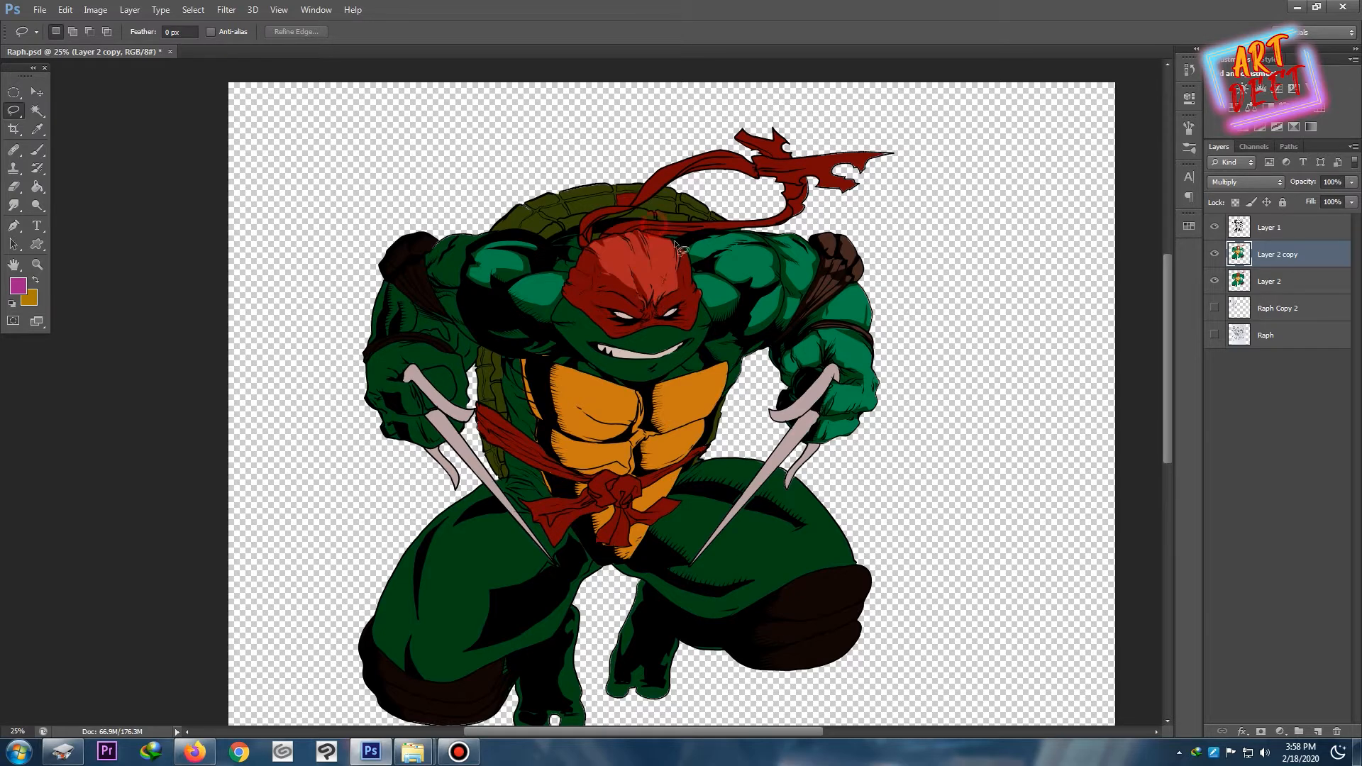
pyautogui.moveTo(673, 307); pyautogui.dragTo(695, 260)
pyautogui.press('Delete')
pyautogui.click(699, 261)
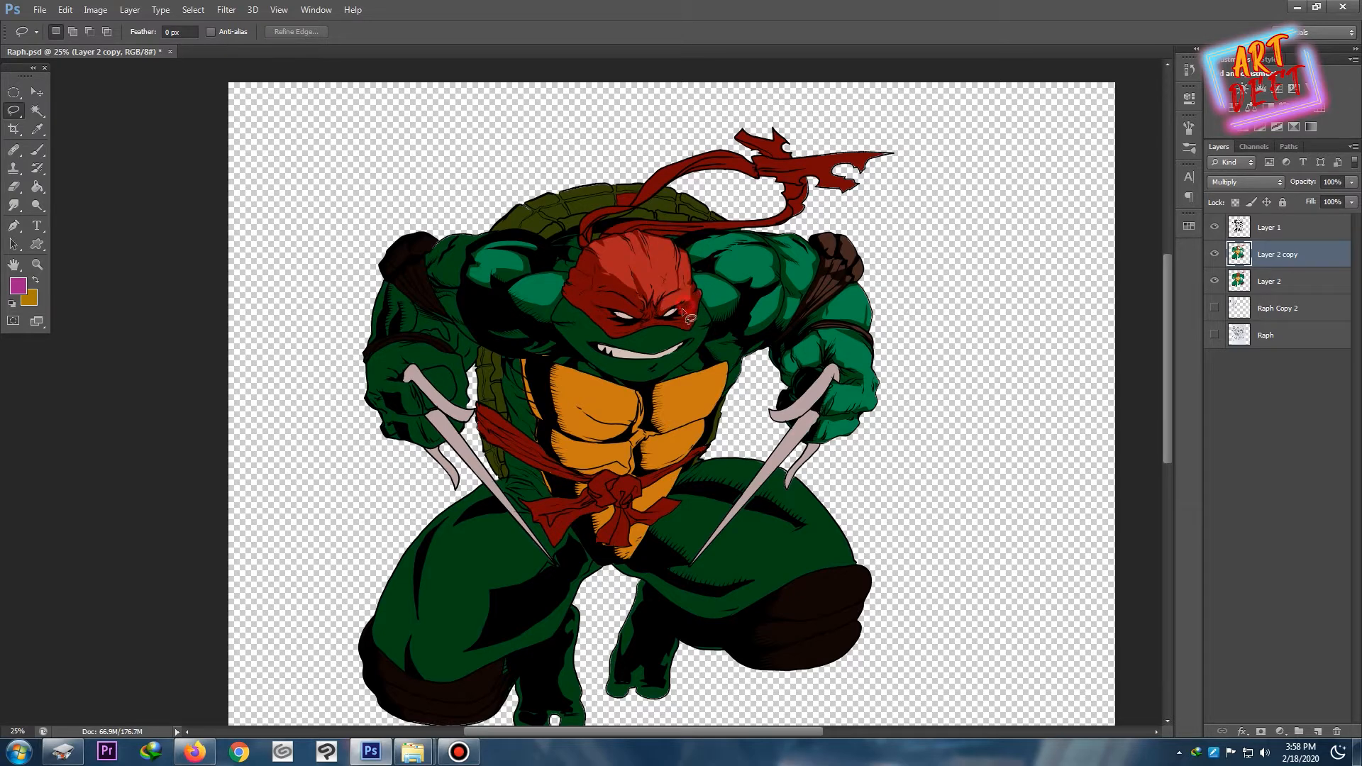
# - Clear smaller highlight areas around the eyes and lower edge of the red mask
pyautogui.press('Delete')
pyautogui.click(691, 304)
pyautogui.moveTo(694, 316)
pyautogui.mouseDown()
pyautogui.moveTo(693, 293)
pyautogui.moveTo(610, 294)
pyautogui.mouseUp()
pyautogui.press('Delete')
pyautogui.click(706, 296)
pyautogui.press('Delete')
pyautogui.click(663, 323)
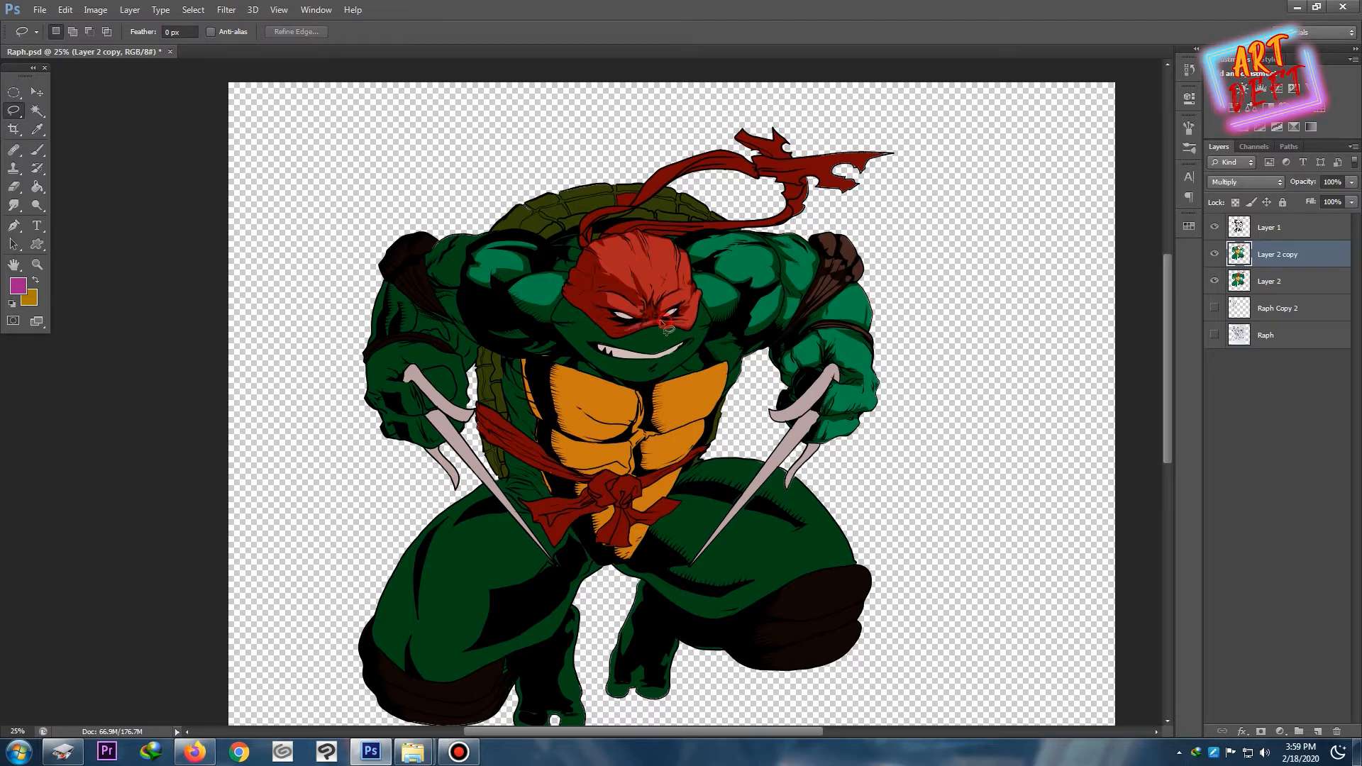
pyautogui.press('Delete')
# - Cut highlights out of the shading on the green lower face, jaw and neck
pyautogui.moveTo(700, 308); pyautogui.dragTo(694, 326)
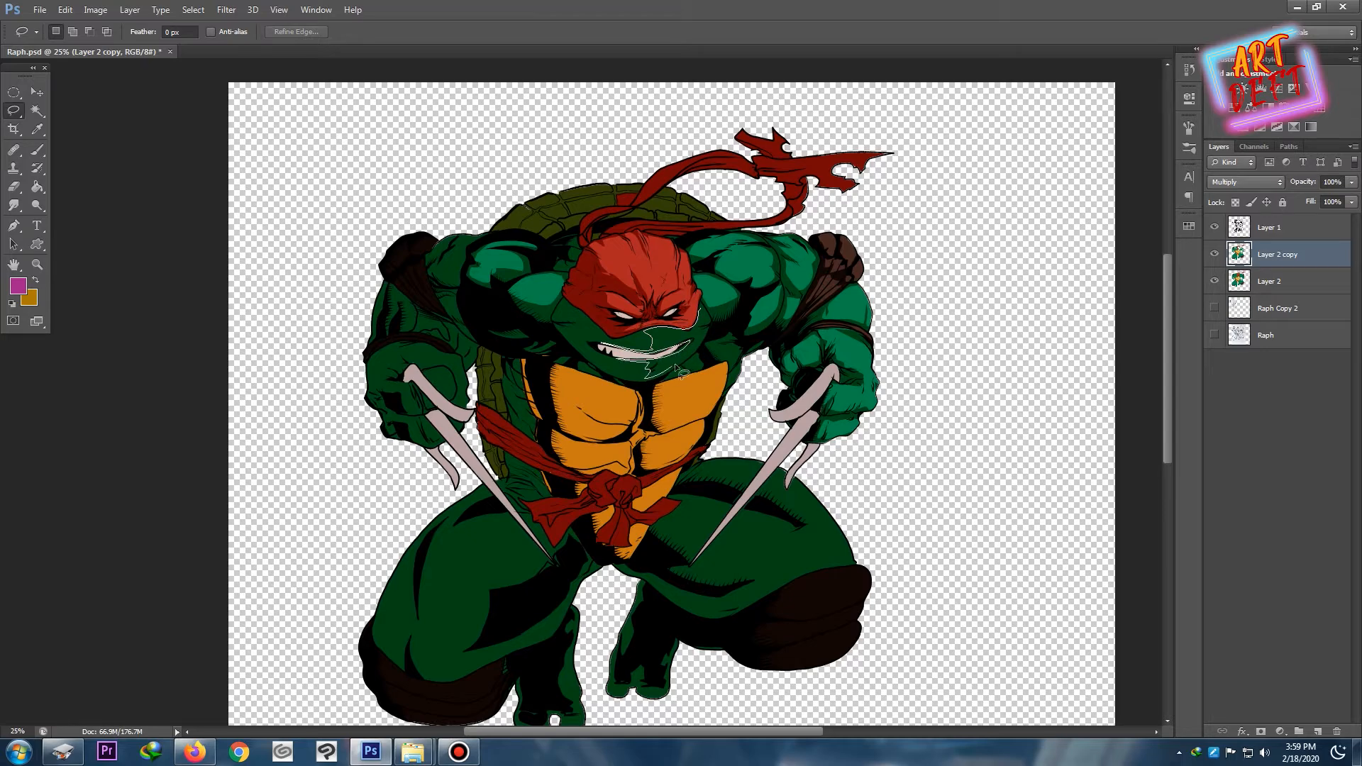
pyautogui.moveTo(707, 314); pyautogui.dragTo(702, 309)
pyautogui.press('Delete')
pyautogui.click(730, 283)
pyautogui.scroll(-2, 730, 245)
pyautogui.scroll(3, 547, 298)
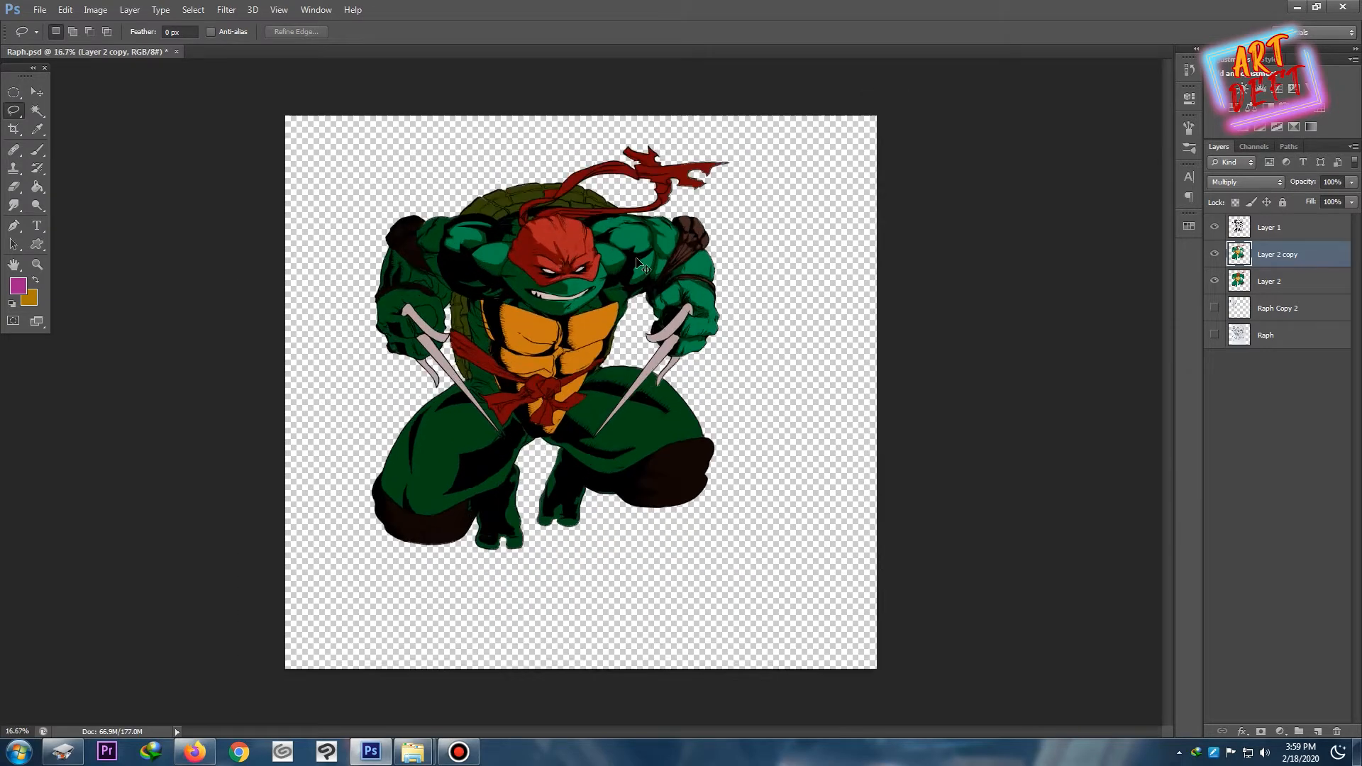
pyautogui.moveTo(688, 358)
pyautogui.mouseDown()
pyautogui.moveTo(666, 375)
pyautogui.moveTo(659, 343)
pyautogui.mouseUp()
pyautogui.press('Delete')
pyautogui.moveTo(697, 339)
pyautogui.mouseDown()
pyautogui.moveTo(709, 346)
pyautogui.moveTo(697, 348)
pyautogui.mouseUp()
pyautogui.moveTo(723, 342)
pyautogui.mouseDown()
pyautogui.moveTo(738, 353)
pyautogui.moveTo(713, 353)
pyautogui.mouseUp()
pyautogui.press('Delete')
pyautogui.click(706, 163)
# - Lasso and clear highlight shapes along the red headband tails, including the torn end
pyautogui.moveTo(695, 122)
pyautogui.mouseDown()
pyautogui.moveTo(422, 337)
pyautogui.moveTo(552, 335)
pyautogui.moveTo(422, 330)
pyautogui.mouseUp()
pyautogui.moveTo(586, 326)
pyautogui.mouseDown()
pyautogui.moveTo(638, 289)
pyautogui.moveTo(621, 326)
pyautogui.moveTo(578, 330)
pyautogui.mouseUp()
pyautogui.press('Delete')
pyautogui.click(577, 299)
pyautogui.moveTo(641, 215)
pyautogui.mouseDown()
pyautogui.moveTo(572, 214)
pyautogui.moveTo(612, 220)
pyautogui.moveTo(621, 257)
pyautogui.mouseUp()
pyautogui.press('Delete')
pyautogui.click(666, 213)
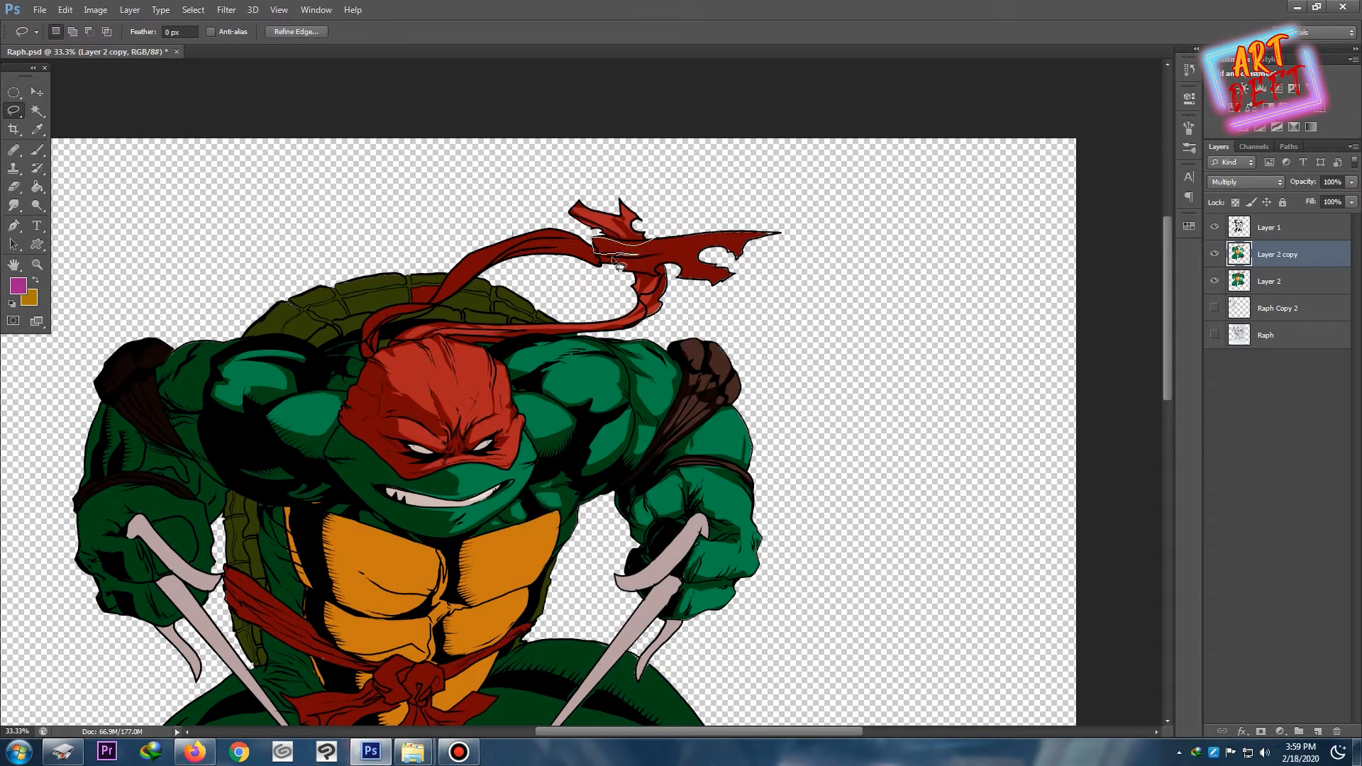
pyautogui.moveTo(739, 248); pyautogui.dragTo(674, 220)
pyautogui.press('Delete')
pyautogui.click(706, 207)
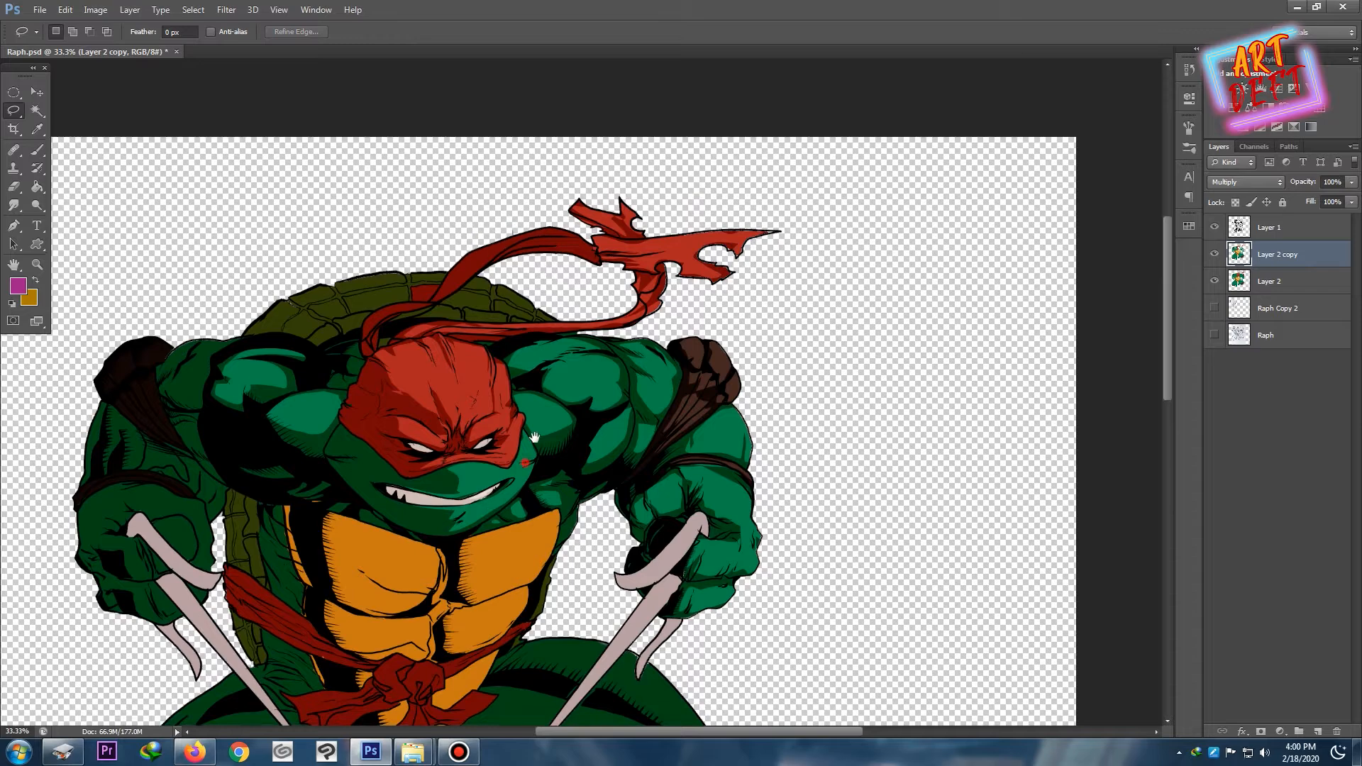
# - Clear highlight areas on the two yellow chest plates on the image's right side
pyautogui.moveTo(546, 512); pyautogui.dragTo(641, 291)
pyautogui.moveTo(612, 367); pyautogui.dragTo(656, 334)
pyautogui.press('Delete')
pyautogui.click(669, 279)
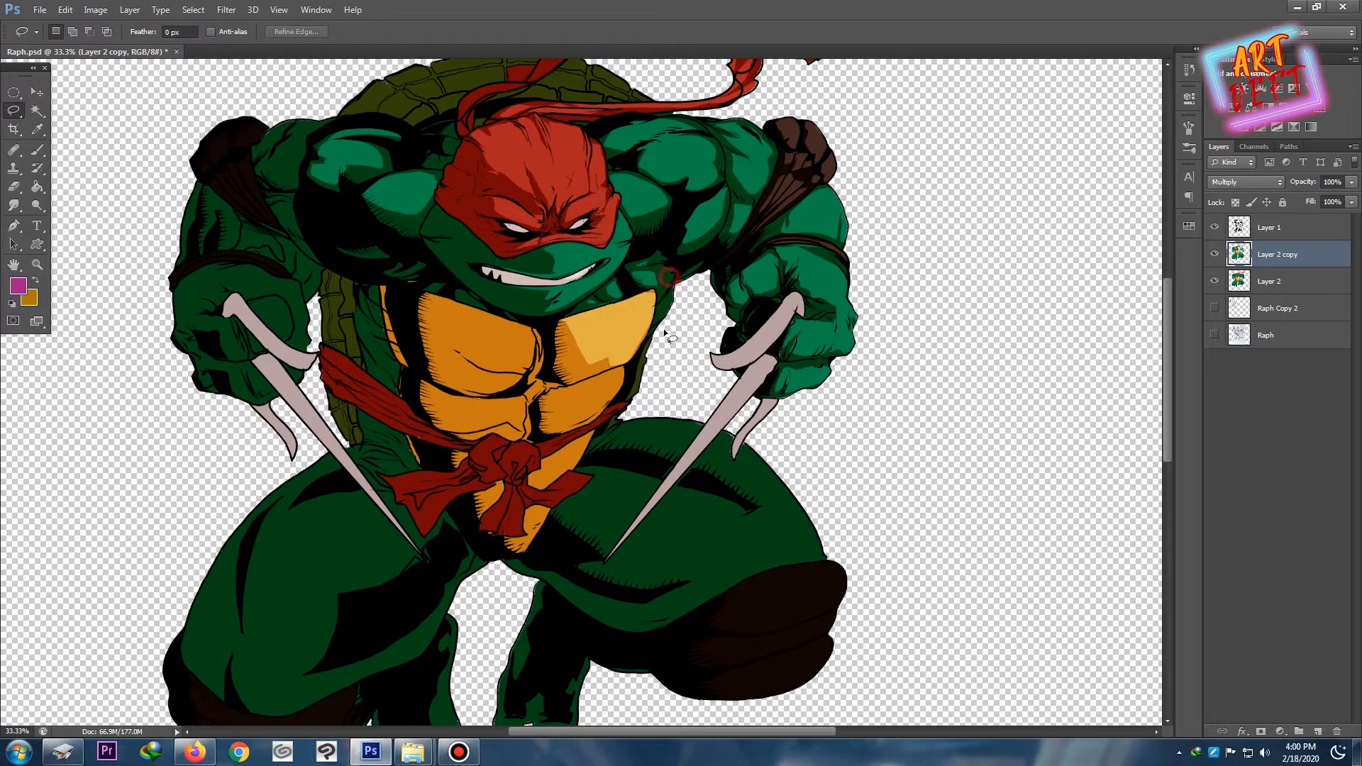
pyautogui.moveTo(561, 388); pyautogui.dragTo(616, 401)
pyautogui.press('Delete')
pyautogui.click(656, 358)
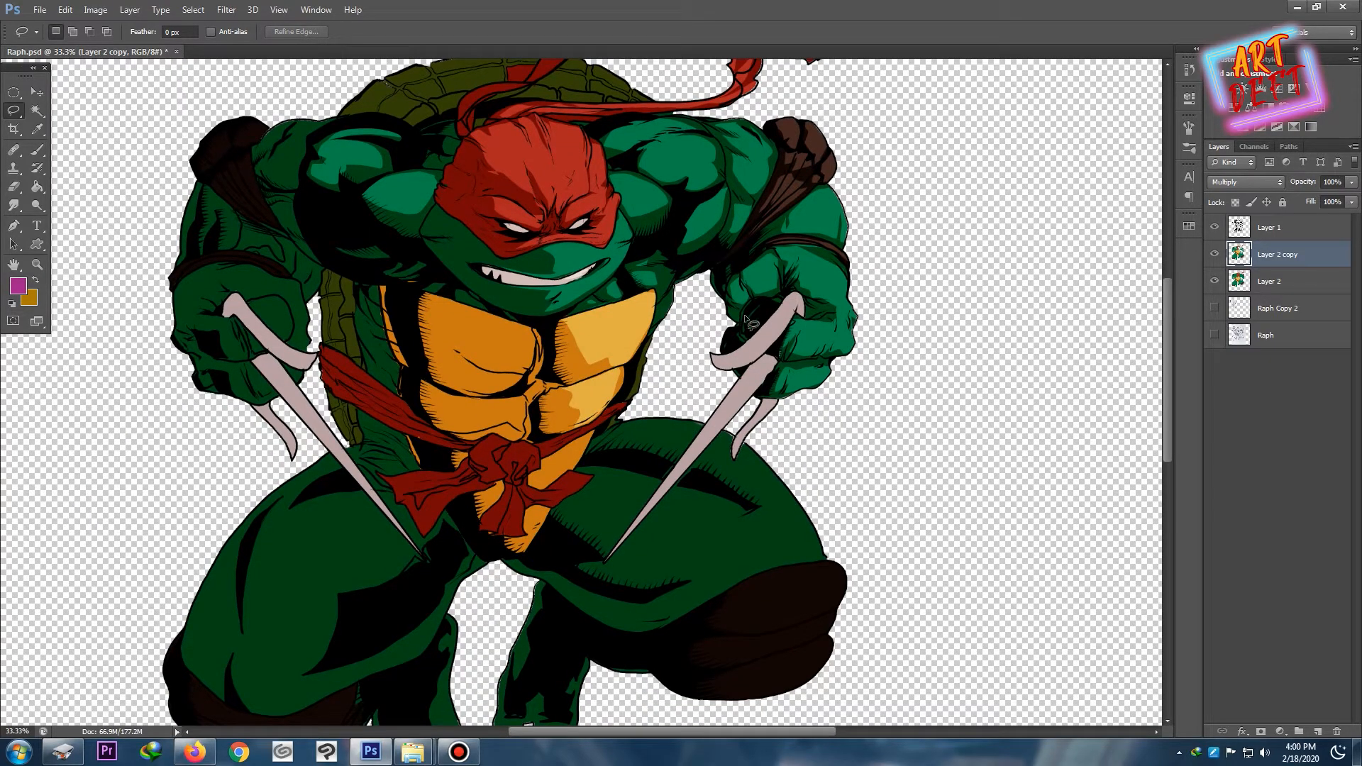
# - Cut highlights into the prongs and blade of the sai on the image's right side
pyautogui.moveTo(797, 315); pyautogui.dragTo(797, 316)
pyautogui.press('Delete')
pyautogui.click(771, 367)
pyautogui.press('Delete')
pyautogui.click(781, 362)
pyautogui.moveTo(704, 446)
pyautogui.mouseDown()
pyautogui.moveTo(782, 364)
pyautogui.moveTo(776, 403)
pyautogui.moveTo(734, 459)
pyautogui.moveTo(776, 404)
pyautogui.mouseUp()
pyautogui.press('Delete')
pyautogui.click(797, 401)
# - Clear highlight areas on the two yellow chest plates on the image's left side
pyautogui.hotkey('ctrl', '-')
pyautogui.hotkey('ctrl', '-')
pyautogui.hotkey('ctrl', '+')
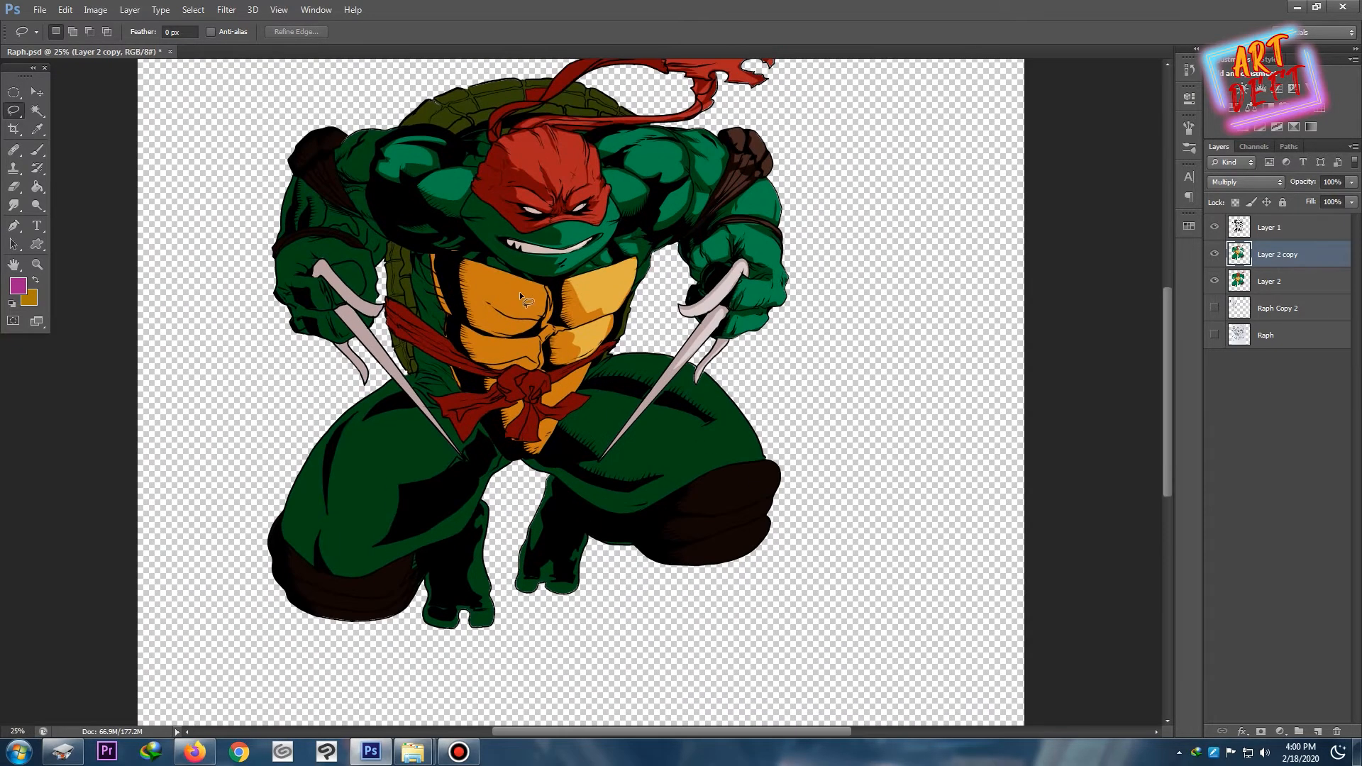
pyautogui.moveTo(533, 331); pyautogui.dragTo(544, 287)
pyautogui.press('Delete')
pyautogui.click(556, 294)
pyautogui.moveTo(538, 338)
pyautogui.mouseDown()
pyautogui.moveTo(522, 333)
pyautogui.moveTo(538, 341)
pyautogui.mouseUp()
pyautogui.press('Delete')
pyautogui.click(551, 332)
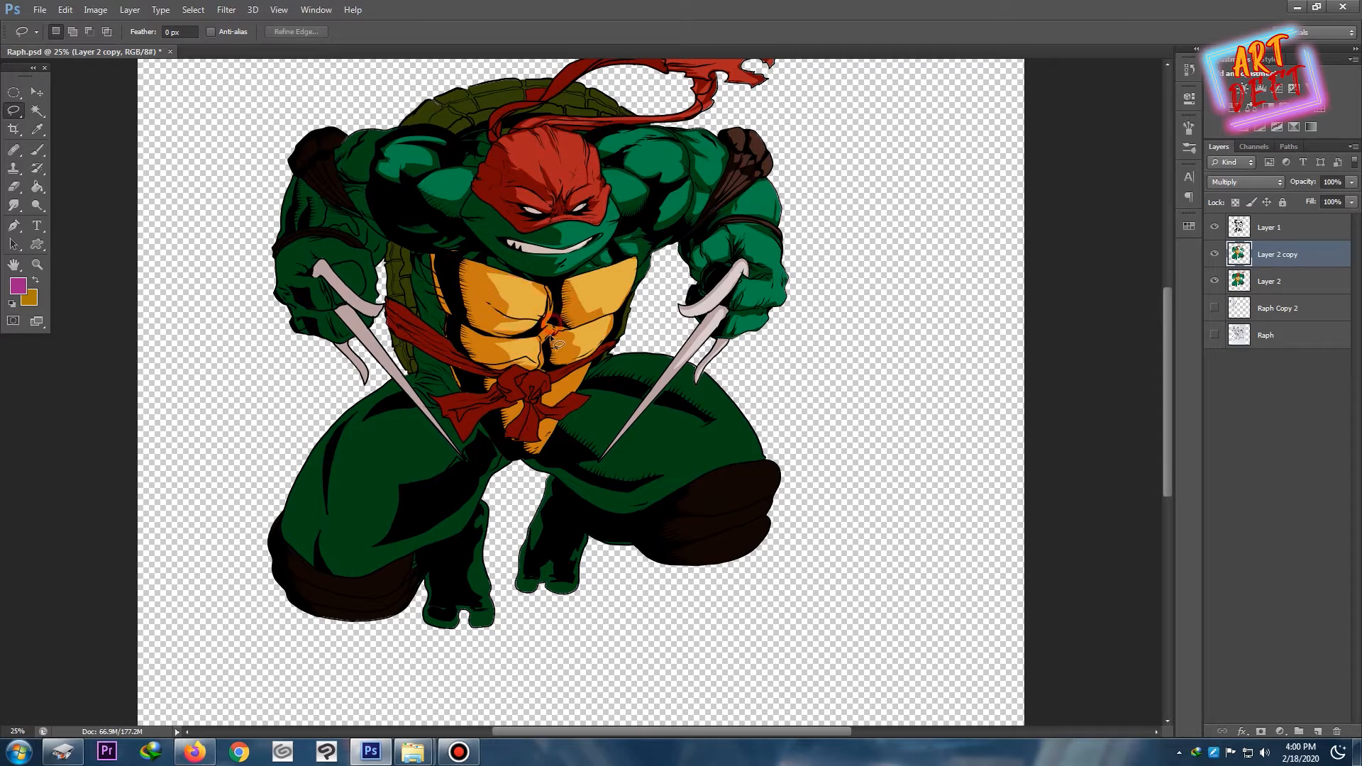
# - Lasso and clear highlight shapes on the brown elbow pad and forearm on the image's left side
pyautogui.moveTo(468, 244); pyautogui.dragTo(576, 386)
pyautogui.moveTo(489, 270)
pyautogui.mouseDown()
pyautogui.moveTo(476, 278)
pyautogui.moveTo(501, 285)
pyautogui.moveTo(437, 261)
pyautogui.moveTo(448, 283)
pyautogui.mouseUp()
pyautogui.press('Delete')
pyautogui.press('Delete')
pyautogui.click(474, 261)
pyautogui.moveTo(431, 341)
pyautogui.mouseDown()
pyautogui.moveTo(410, 377)
pyautogui.moveTo(430, 342)
pyautogui.mouseUp()
pyautogui.moveTo(436, 361)
pyautogui.mouseDown()
pyautogui.moveTo(473, 370)
pyautogui.moveTo(441, 360)
pyautogui.mouseUp()
pyautogui.press('Delete')
pyautogui.click(441, 387)
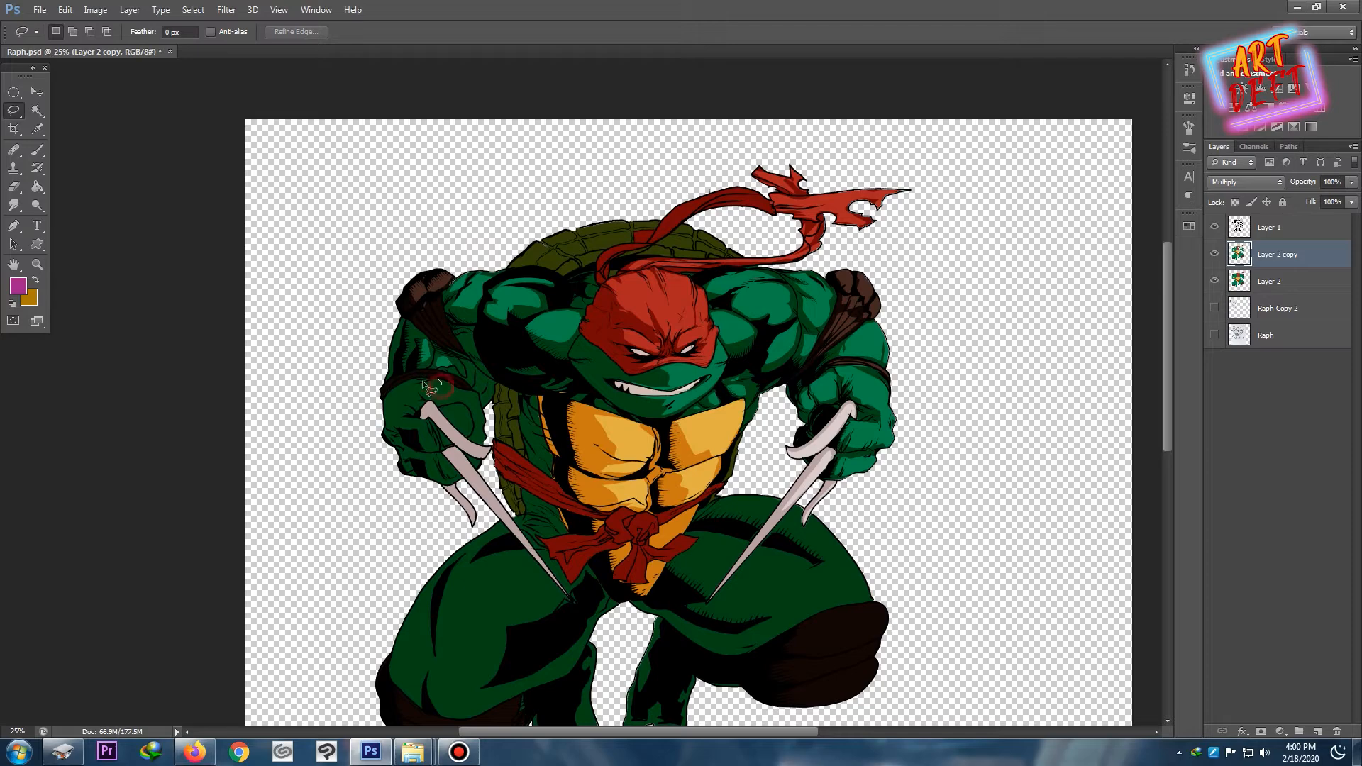
# - Cut highlights out of the shading on the wrist and fist on the image's left side
pyautogui.press('Delete')
pyautogui.click(486, 390)
pyautogui.moveTo(484, 418)
pyautogui.mouseDown()
pyautogui.moveTo(456, 405)
pyautogui.moveTo(442, 446)
pyautogui.moveTo(460, 410)
pyautogui.moveTo(485, 435)
pyautogui.moveTo(469, 453)
pyautogui.moveTo(488, 471)
pyautogui.moveTo(463, 458)
pyautogui.mouseUp()
pyautogui.press('Delete')
pyautogui.click(481, 417)
pyautogui.press('Delete')
pyautogui.press('Delete')
pyautogui.click(464, 458)
# - Clear lassoed highlight areas from the shading on both thighs and the right-hand brown knee pad
pyautogui.hotkey('ctrl', '-')
pyautogui.press('Delete')
pyautogui.moveTo(561, 384)
pyautogui.mouseDown()
pyautogui.moveTo(551, 378)
pyautogui.moveTo(653, 378)
pyautogui.moveTo(649, 506)
pyautogui.moveTo(709, 443)
pyautogui.mouseUp()
pyautogui.press('Delete')
pyautogui.press('Delete')
pyautogui.press('Delete')
pyautogui.moveTo(595, 433); pyautogui.dragTo(600, 429)
pyautogui.moveTo(599, 430)
pyautogui.mouseDown()
pyautogui.moveTo(629, 401)
pyautogui.moveTo(611, 438)
pyautogui.moveTo(651, 448)
pyautogui.moveTo(663, 401)
pyautogui.mouseUp()
pyautogui.hotkey('ctrl', 'x')
pyautogui.hotkey('ctrl', '-')
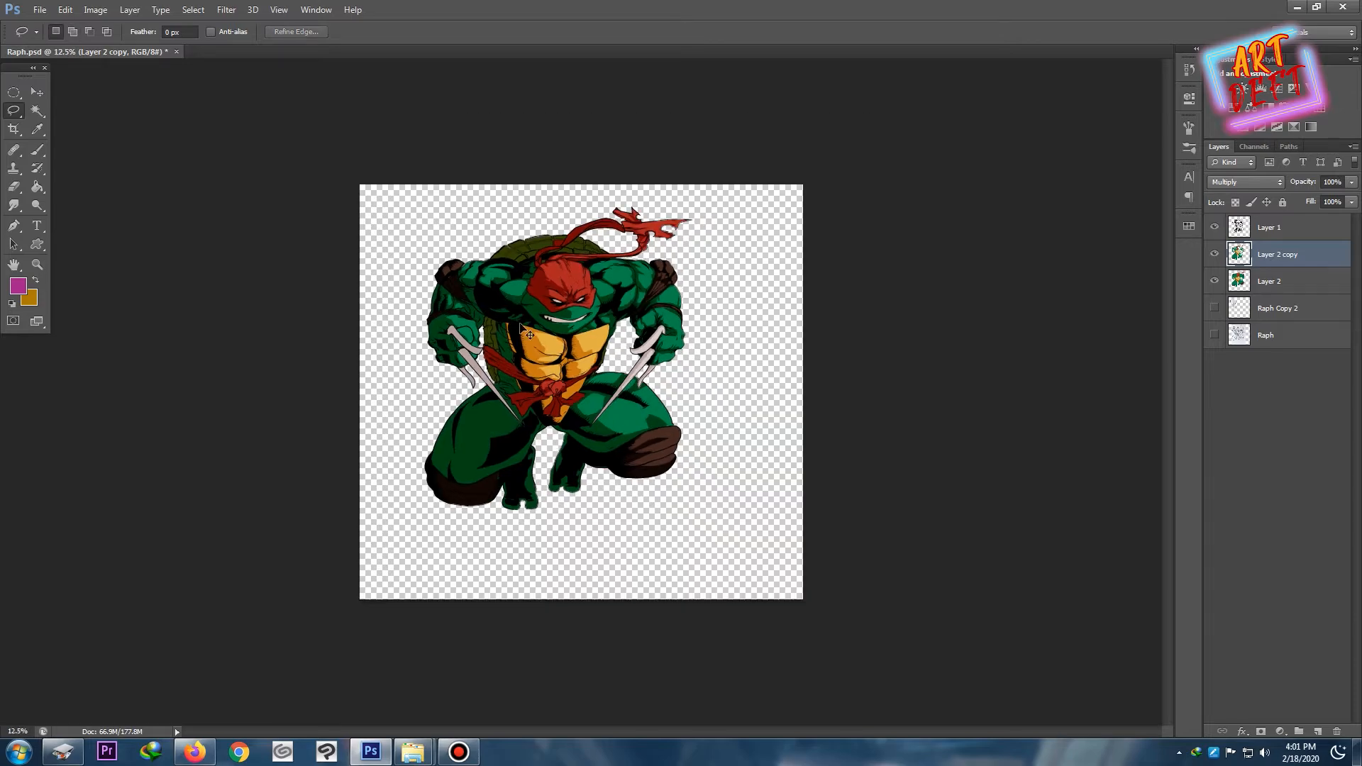
pyautogui.hotkey('ctrl', '+')
pyautogui.hotkey('ctrl', '+')
pyautogui.hotkey('ctrl', '-')
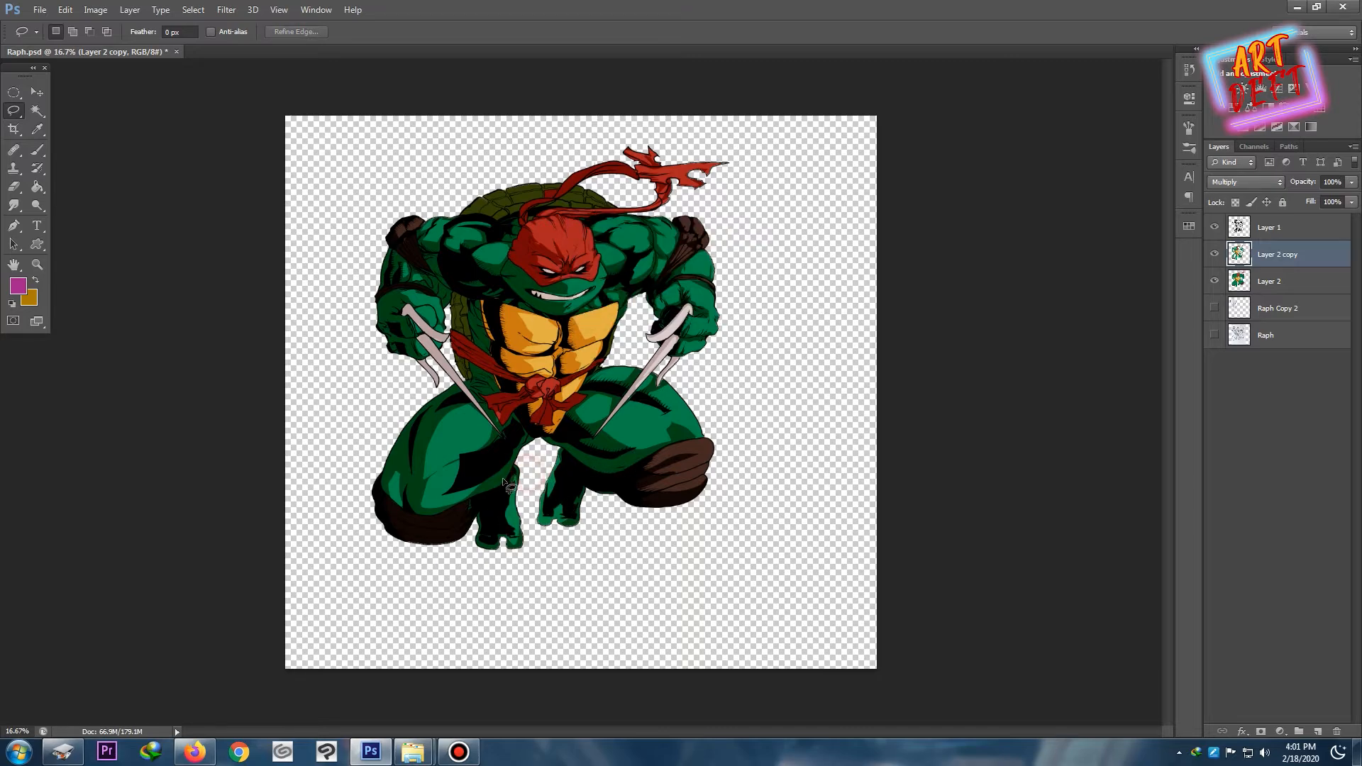
# - Cut highlights into the olive shell plates left of the headband
pyautogui.hotkey('ctrl', '+')
pyautogui.hotkey('ctrl', '+')
pyautogui.moveTo(616, 176); pyautogui.dragTo(503, 444)
pyautogui.moveTo(479, 216)
pyautogui.mouseDown()
pyautogui.moveTo(430, 252)
pyautogui.moveTo(611, 203)
pyautogui.moveTo(287, 259)
pyautogui.mouseUp()
pyautogui.moveTo(321, 256); pyautogui.dragTo(376, 246)
pyautogui.press('Delete')
pyautogui.hotkey('ctrl', 'd')
pyautogui.moveTo(310, 274); pyautogui.dragTo(326, 284)
pyautogui.press('Delete')
pyautogui.hotkey('ctrl', 'd')
# - Clear highlight shapes on the shell plates beneath and right of the headband tail
pyautogui.moveTo(418, 242); pyautogui.dragTo(406, 247)
pyautogui.press('Delete')
pyautogui.moveTo(466, 254)
pyautogui.mouseDown()
pyautogui.moveTo(539, 298)
pyautogui.moveTo(548, 288)
pyautogui.moveTo(454, 266)
pyautogui.moveTo(508, 290)
pyautogui.mouseUp()
pyautogui.press('Delete')
pyautogui.press('Delete')
pyautogui.press('Delete')
pyautogui.hotkey('ctrl', 'd')
pyautogui.moveTo(362, 313); pyautogui.dragTo(454, 245)
pyautogui.press('Delete')
pyautogui.hotkey('ctrl', 'd')
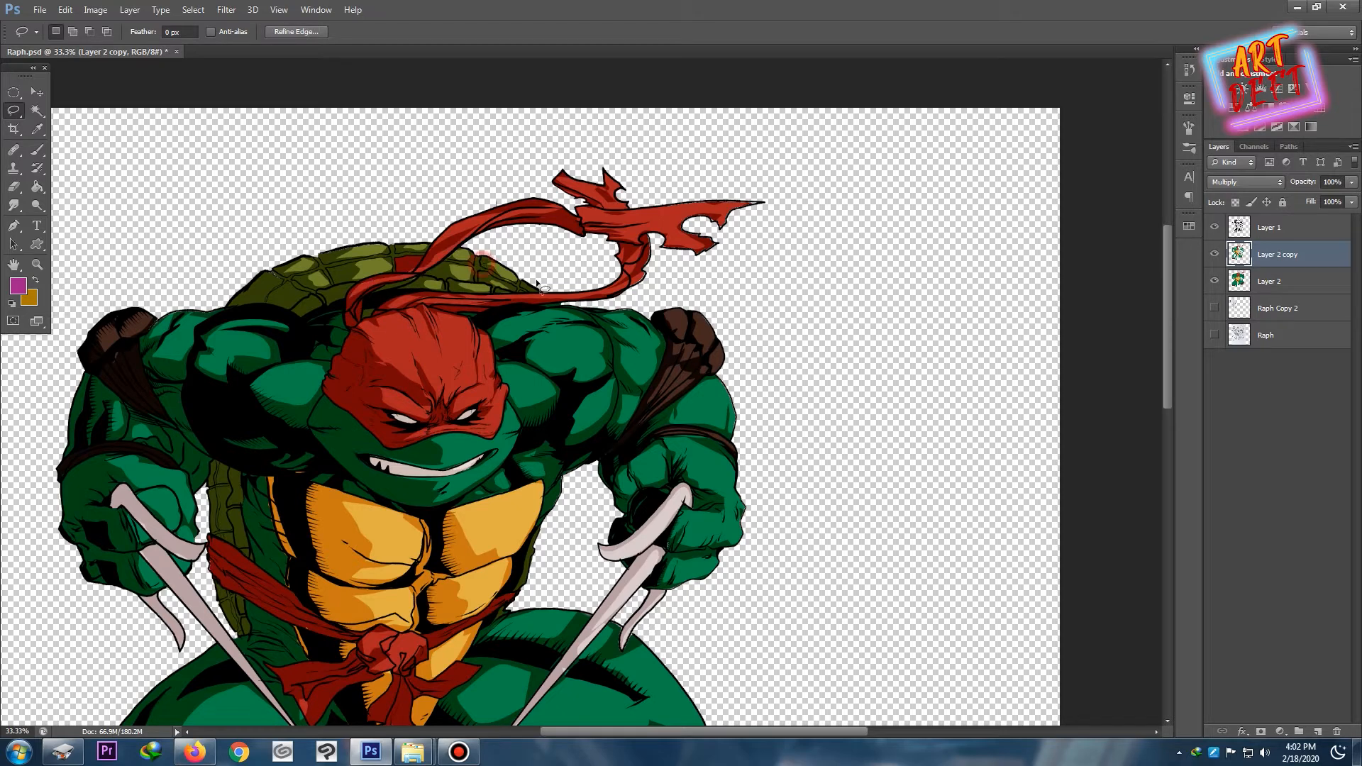
# - Hide Layer 2 copy and paint over the stray red patch on Layer 2's shell with the sampled olive green
pyautogui.click(1215, 254)
pyautogui.click(1275, 282)
pyautogui.press('u')
pyautogui.press('b')
pyautogui.keyDown('alt'); pyautogui.click(394, 245); pyautogui.keyUp('alt')
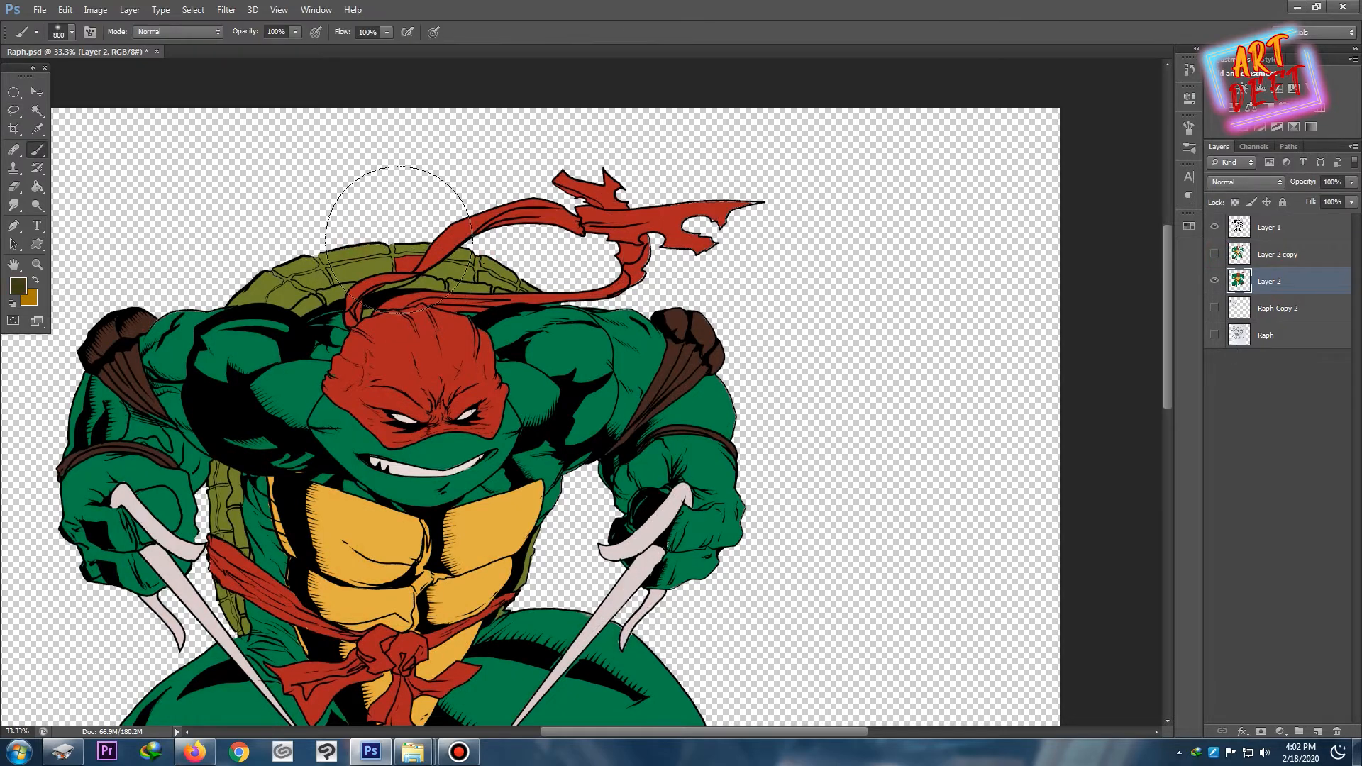
pyautogui.keyDown('alt'); pyautogui.click(403, 257); pyautogui.keyUp('alt')
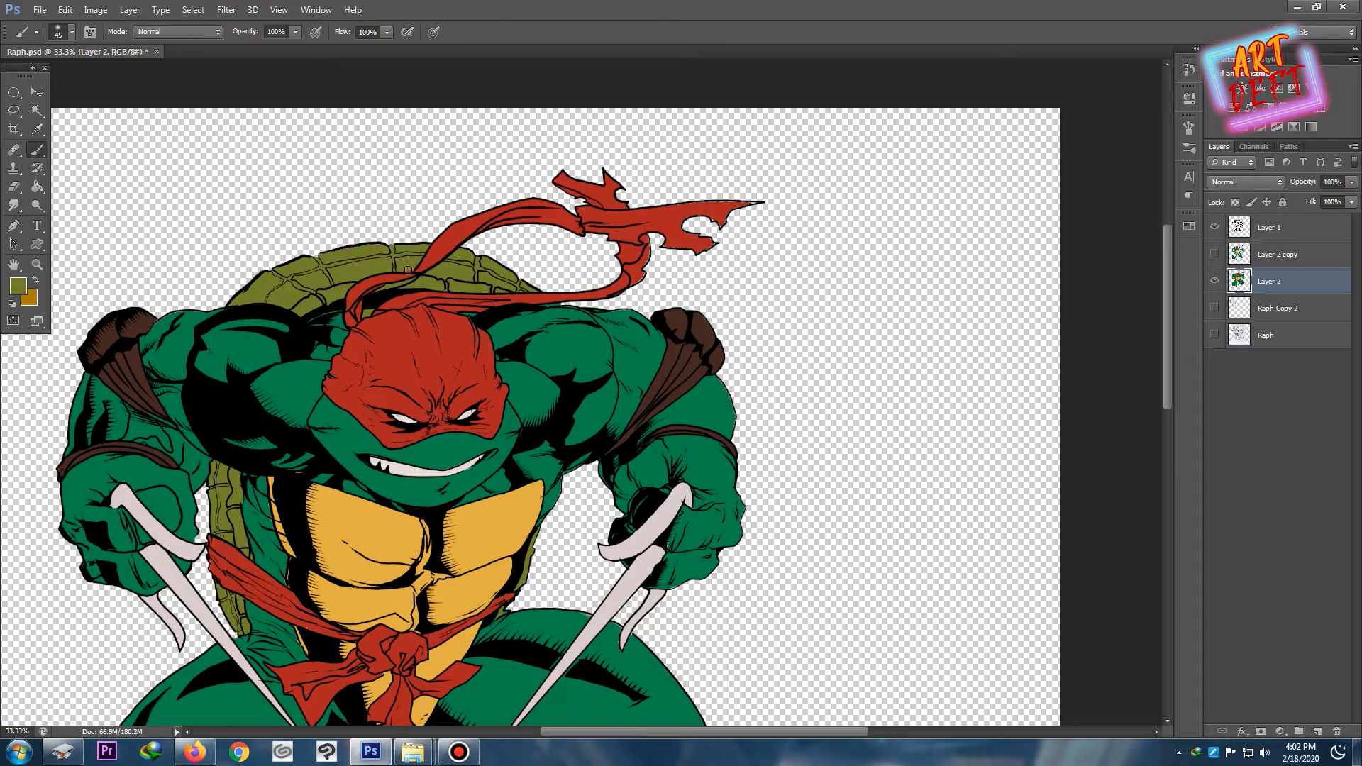
# - Show Layer 2 copy again and make it the active layer for more highlight cutting
pyautogui.hotkey('ctrl', '-')
pyautogui.hotkey('ctrl', '-')
pyautogui.click(1215, 254)
pyautogui.click(1263, 265)
pyautogui.hotkey('ctrl', '+')
pyautogui.hotkey('ctrl', '+')
pyautogui.hotkey('ctrl', '+')
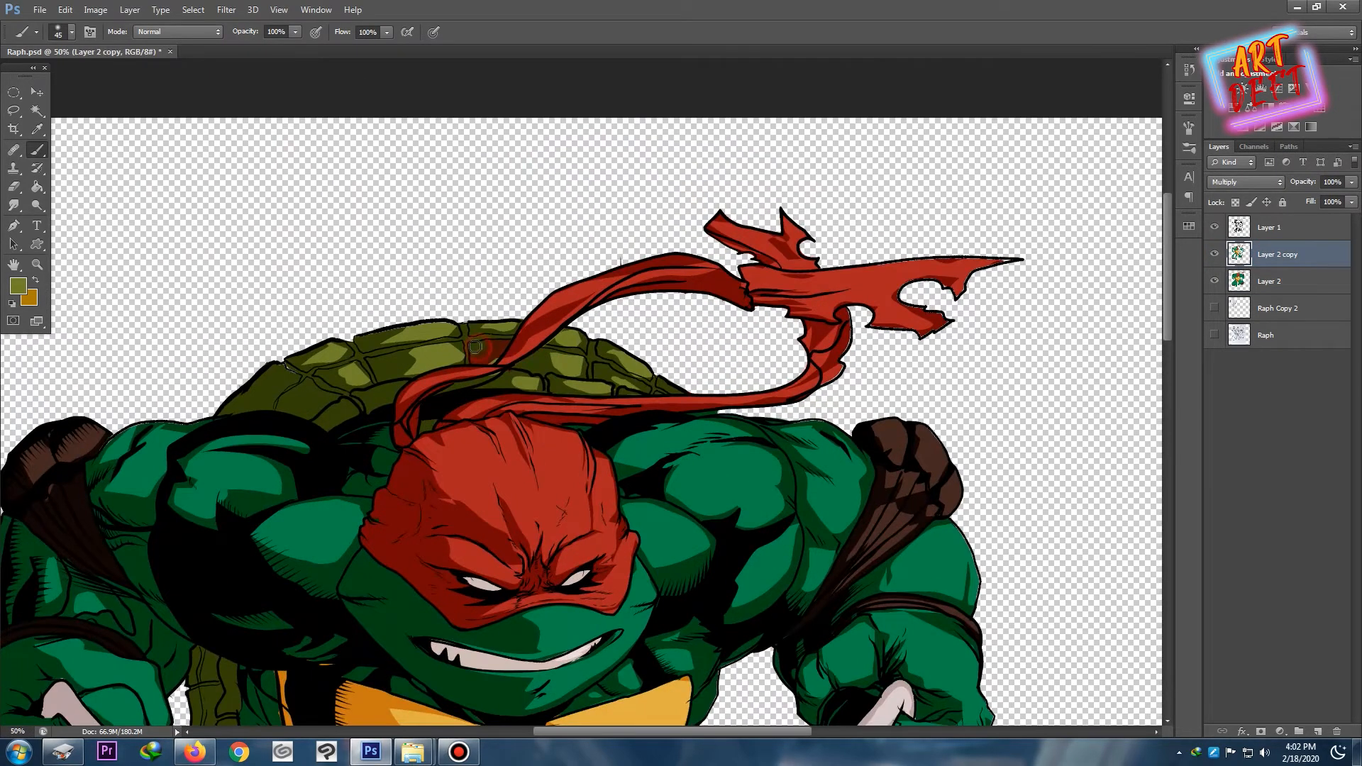
pyautogui.hotkey('ctrl', '-')
pyautogui.hotkey('ctrl', '-')
pyautogui.hotkey('ctrl', '-')
pyautogui.hotkey('ctrl', '+')
pyautogui.press('l')
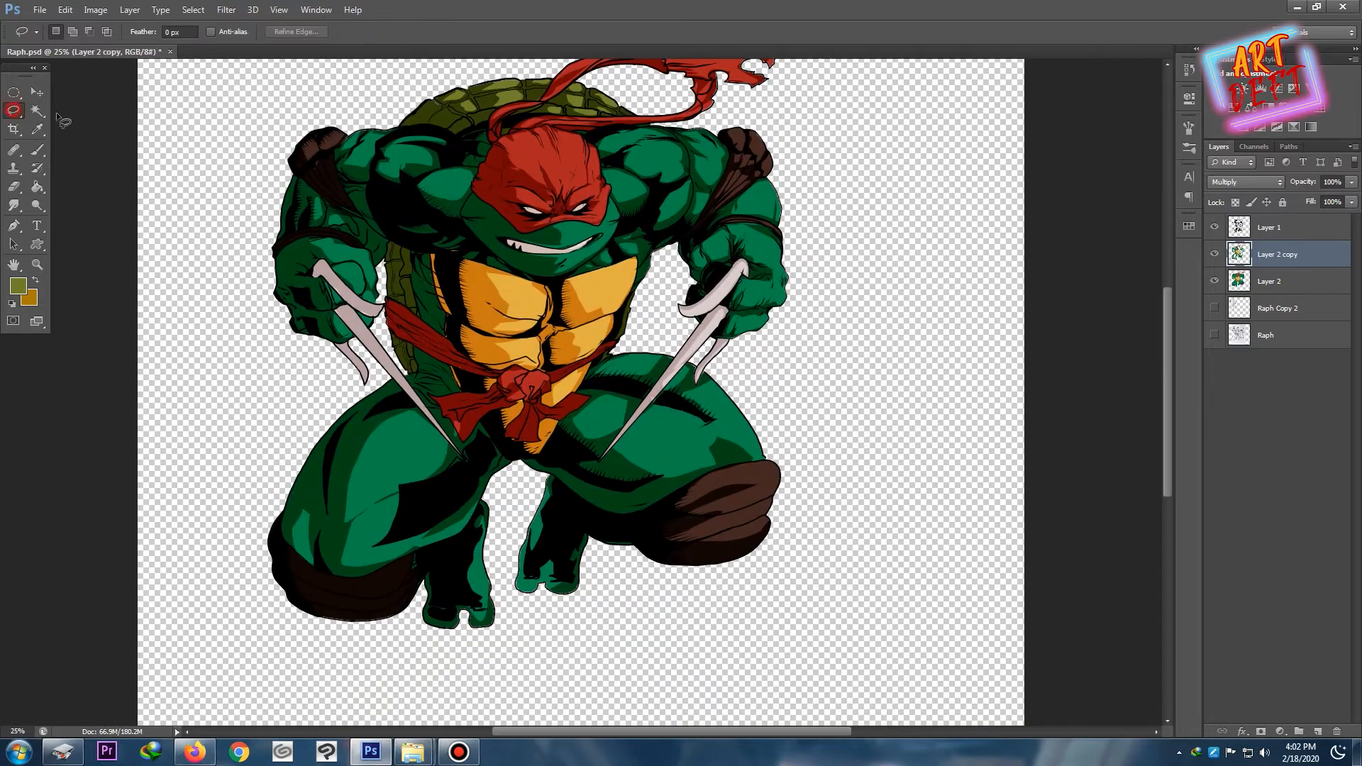
# - Clear a straight-edged lassoed highlight along the blade of the right-hand sai on Layer 2 copy
pyautogui.hotkey('ctrl', '+')
pyautogui.hotkey('ctrl', '+')
pyautogui.moveTo(294, 254)
pyautogui.mouseDown()
pyautogui.moveTo(304, 383)
pyautogui.moveTo(330, 440)
pyautogui.moveTo(374, 304)
pyautogui.mouseUp()
pyautogui.hotkey('ctrl', 'd')
pyautogui.hotkey('ctrl', '-')
pyautogui.hotkey('ctrl', '-')
pyautogui.hotkey('ctrl', '-')
pyautogui.hotkey('ctrl', '-')
pyautogui.hotkey('ctrl', '+')
pyautogui.hotkey('ctrl', '+')
pyautogui.hotkey('ctrl', '+')
pyautogui.hotkey('ctrl', '+')
pyautogui.hotkey('shift', 'l')
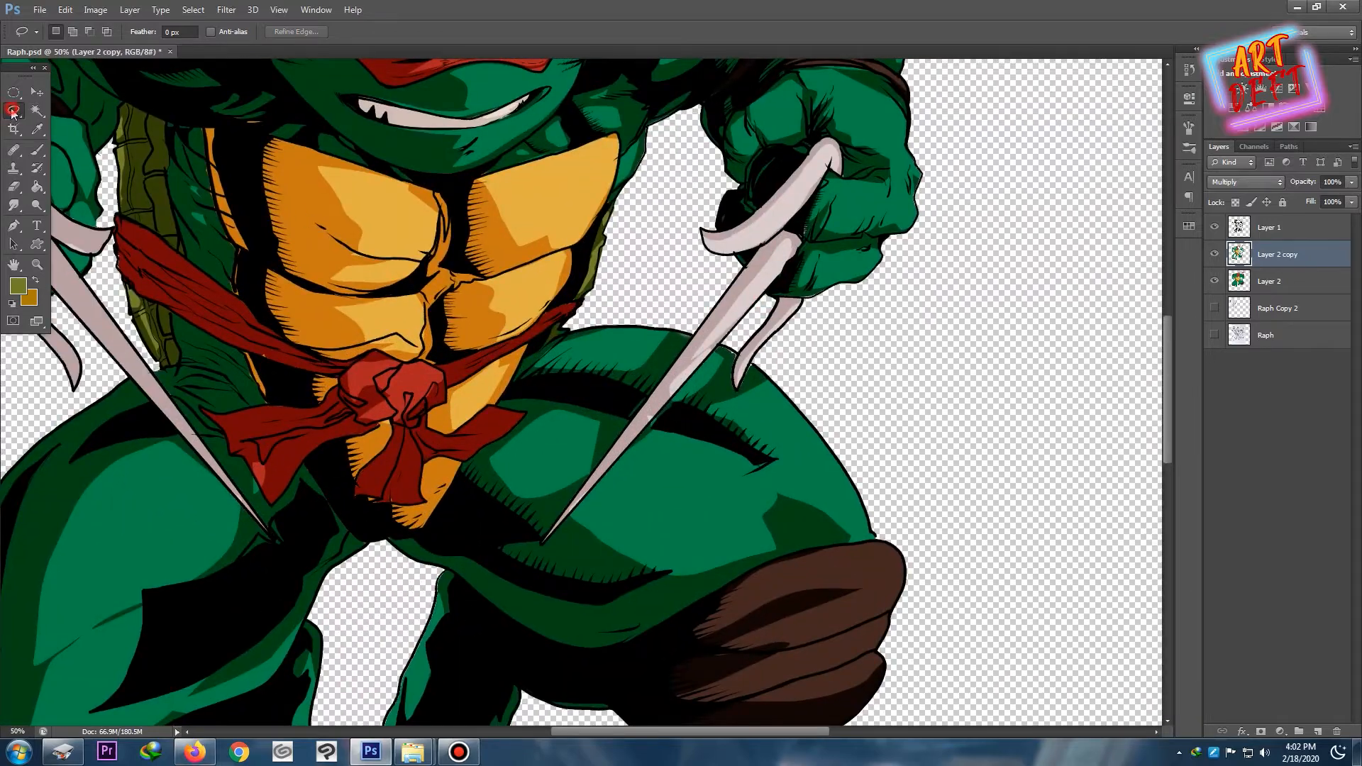
pyautogui.click(786, 248)
pyautogui.click(544, 545)
pyautogui.click(782, 272)
pyautogui.click(786, 250)
pyautogui.press('Delete')
pyautogui.hotkey('ctrl', 'd')
# - Erase the lassoed highlight on the right-hand sai's upper prong and reduce the eraser size to 30
pyautogui.moveTo(736, 231); pyautogui.dragTo(617, 246)
pyautogui.hotkey('ctrl', '+')
pyautogui.hotkey('ctrl', '+')
pyautogui.hotkey('shift', 'l')
pyautogui.hotkey('shift', 'l')
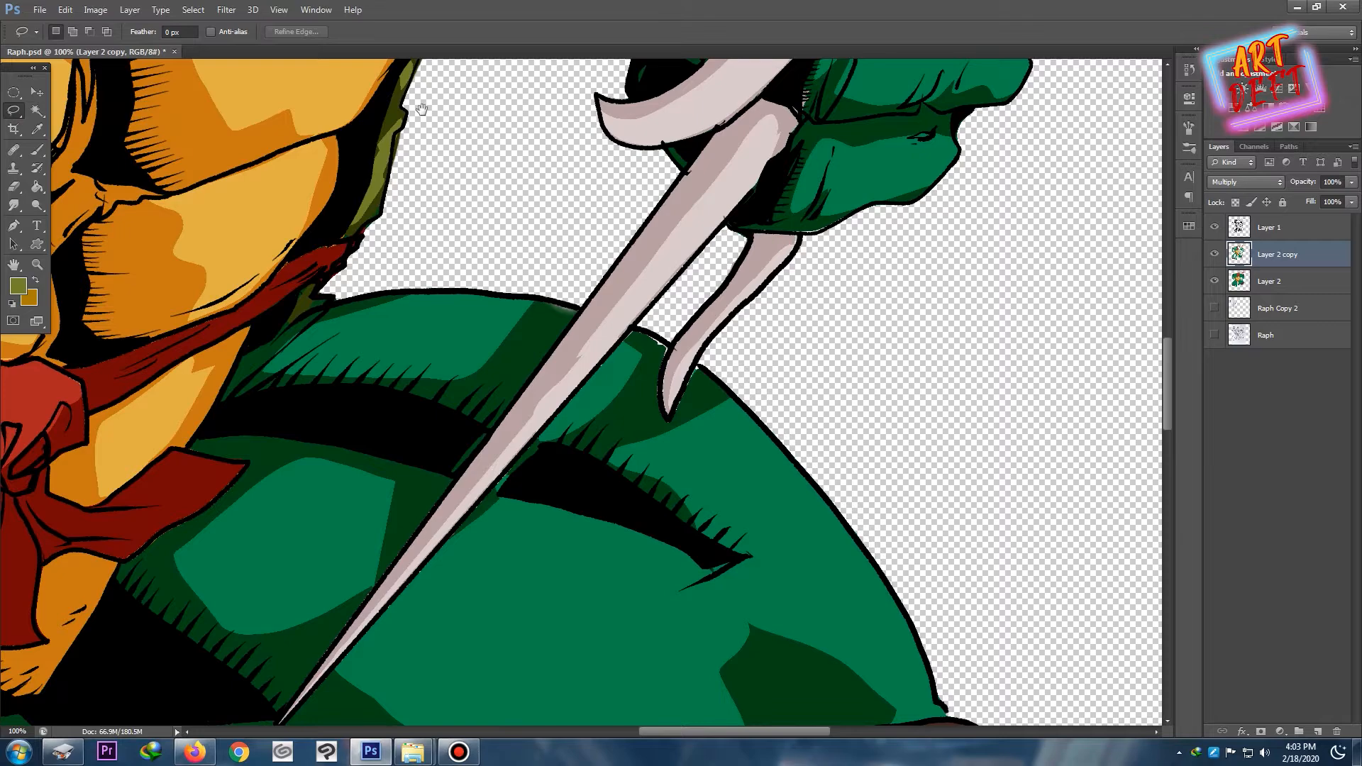
pyautogui.moveTo(292, 112); pyautogui.dragTo(90, 394)
pyautogui.press('e')
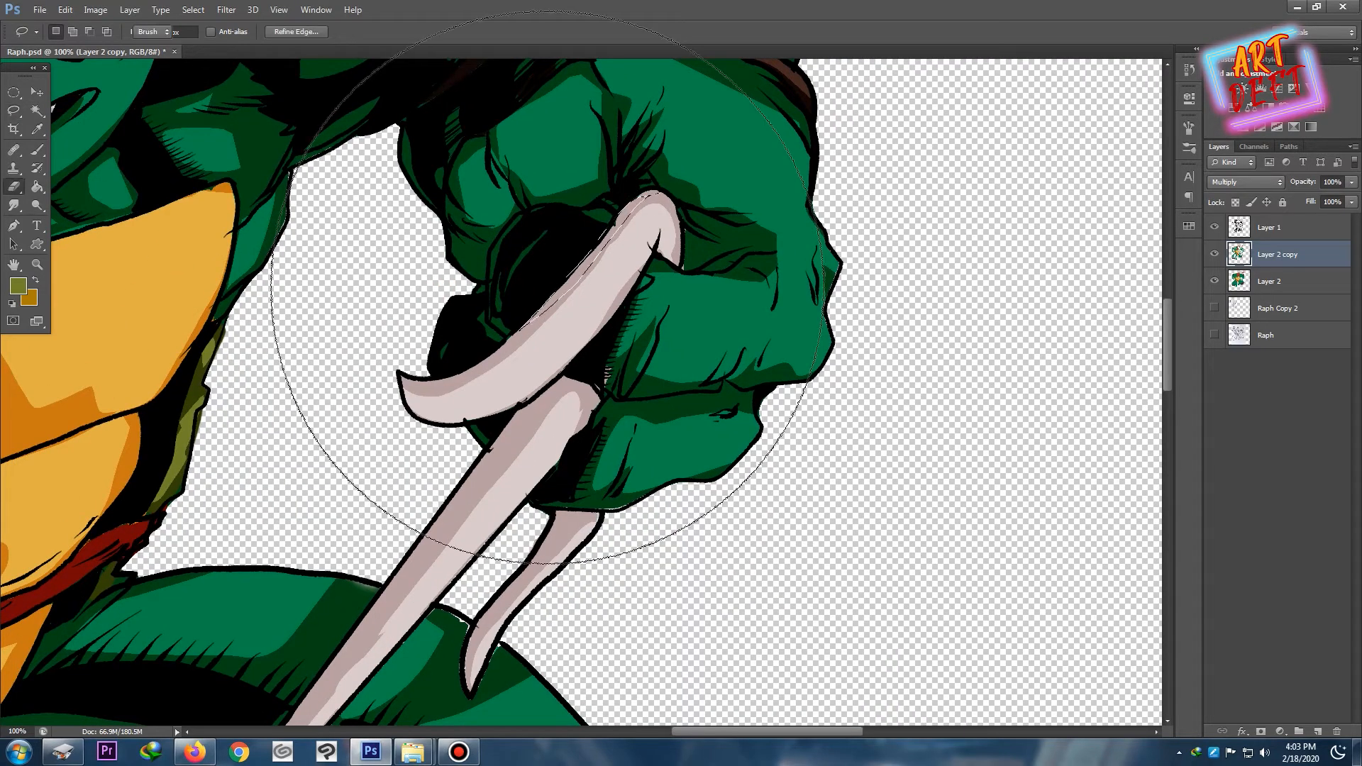
pyautogui.press('[')
pyautogui.press('[')
pyautogui.press('[')
pyautogui.press('[')
pyautogui.press('[')
pyautogui.press('[')
pyautogui.hotkey('ctrl', '-')
pyautogui.press('[')
pyautogui.press('[')
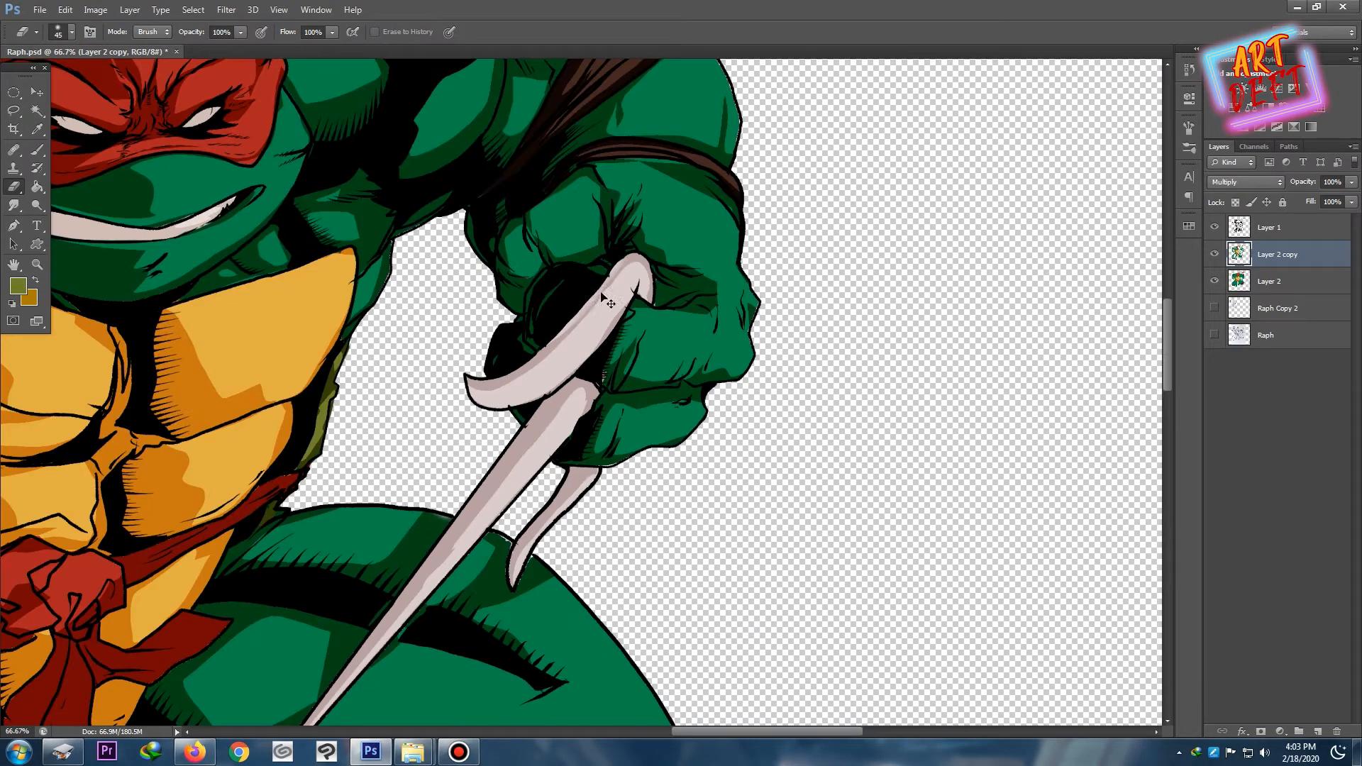
pyautogui.hotkey('ctrl', '0')
pyautogui.hotkey('ctrl', '+')
pyautogui.hotkey('ctrl', '+')
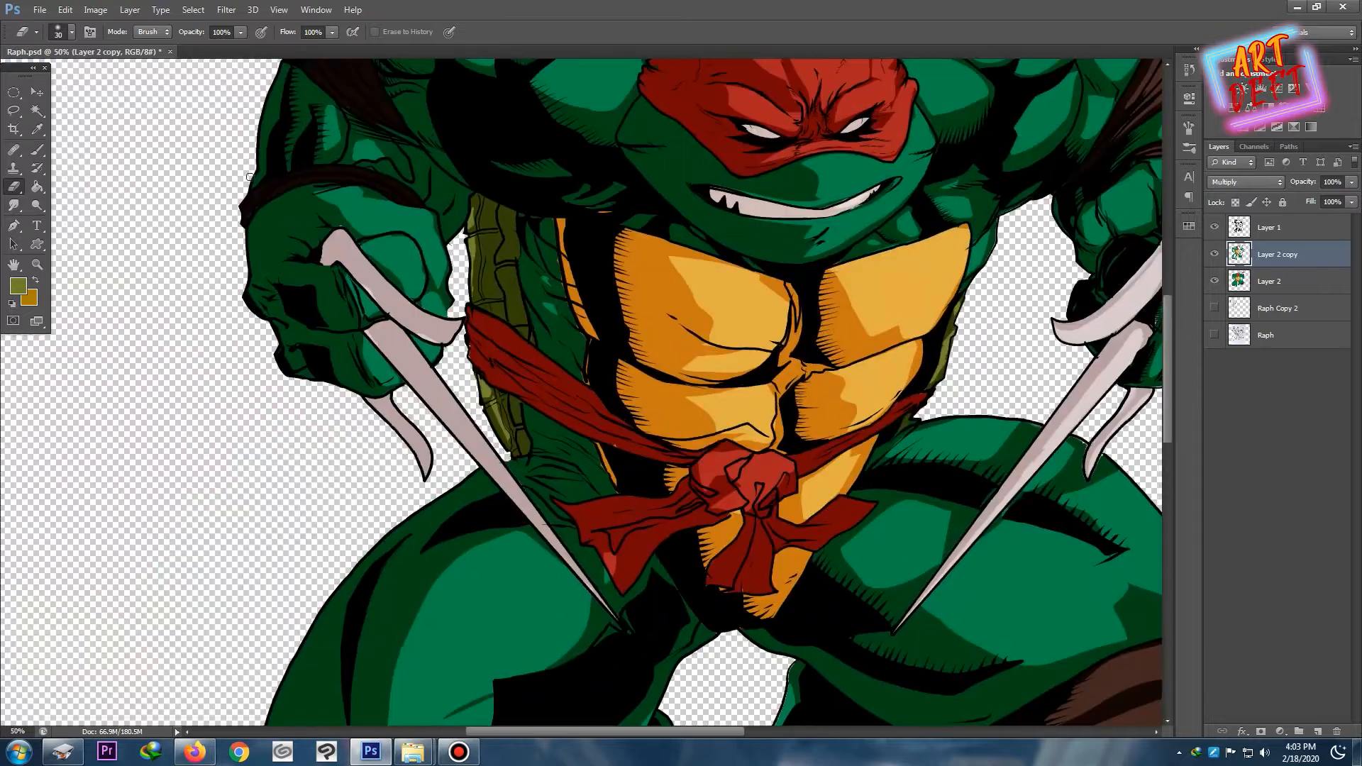
# - Cut lassoed highlights into the shading on the prongs and blade of the left-hand sai
pyautogui.press('l')
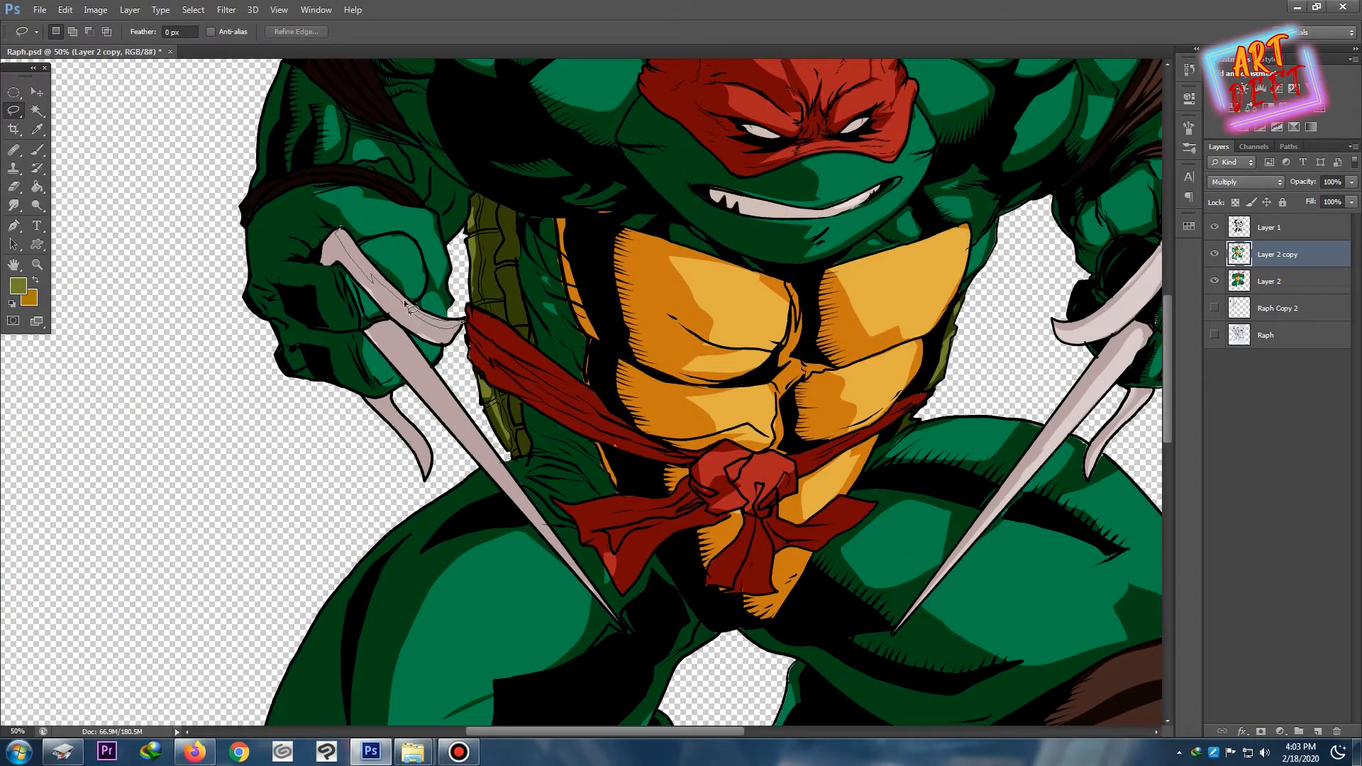
pyautogui.moveTo(410, 308); pyautogui.dragTo(413, 312)
pyautogui.press('Delete')
pyautogui.hotkey('ctrl', 'd')
pyautogui.moveTo(431, 477); pyautogui.dragTo(426, 477)
pyautogui.press('e')
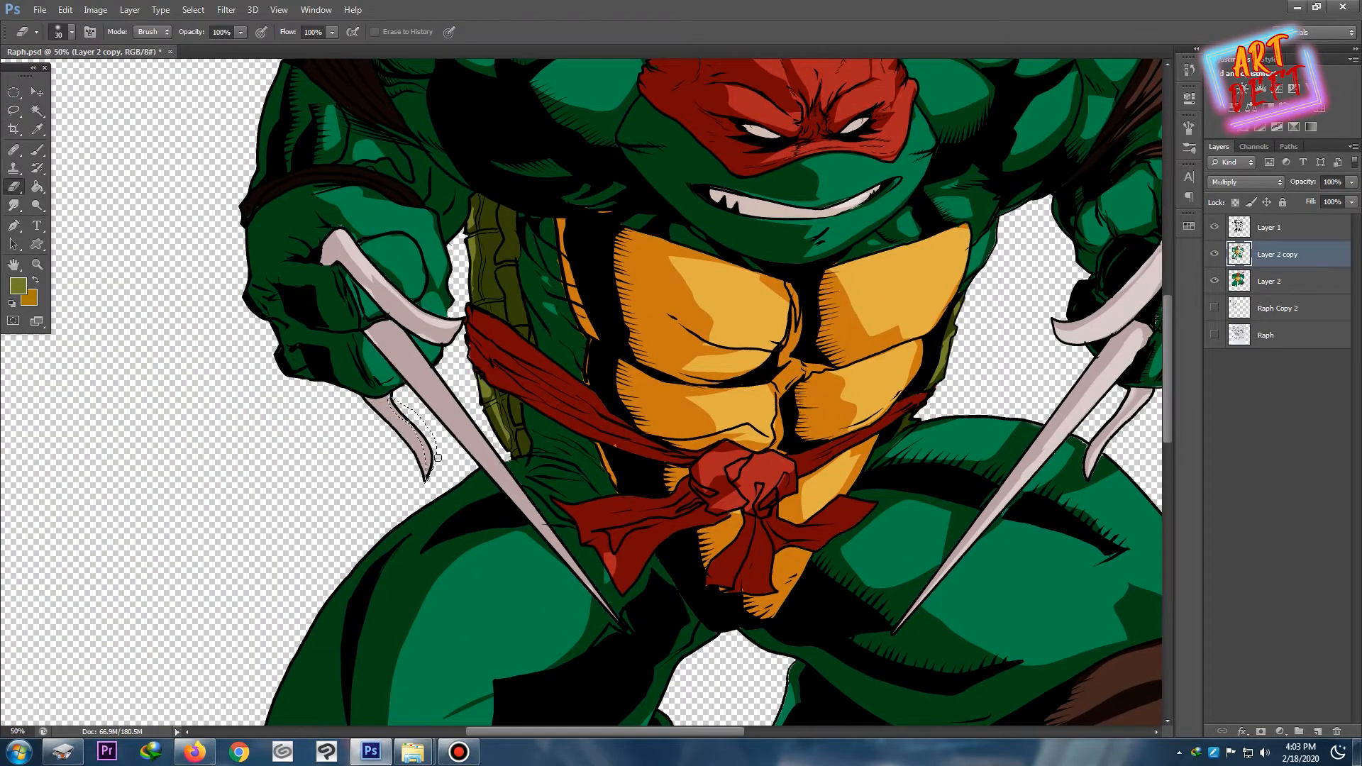
pyautogui.press('l')
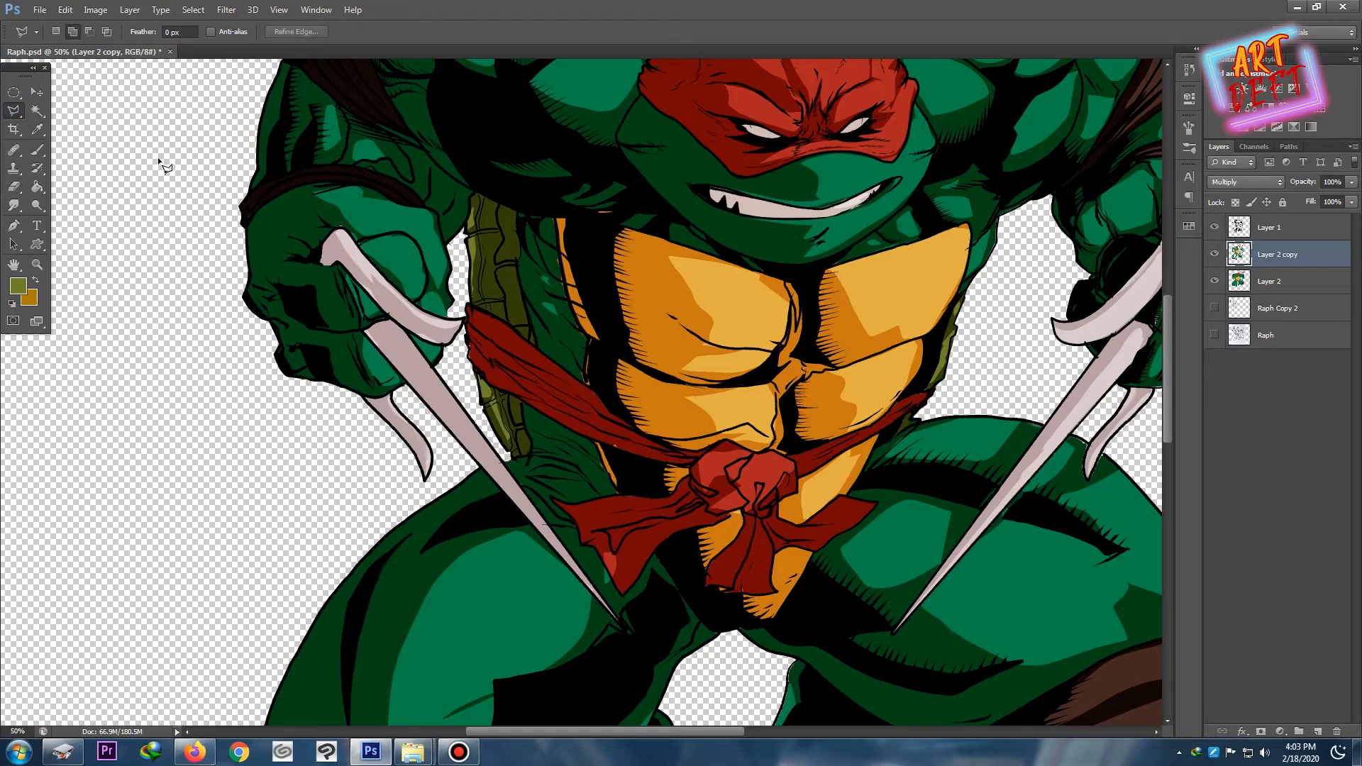
pyautogui.click(621, 626)
pyautogui.click(384, 319)
pyautogui.hotkey('ctrl', '-')
pyautogui.hotkey('ctrl', '-')
pyautogui.hotkey('ctrl', '-')
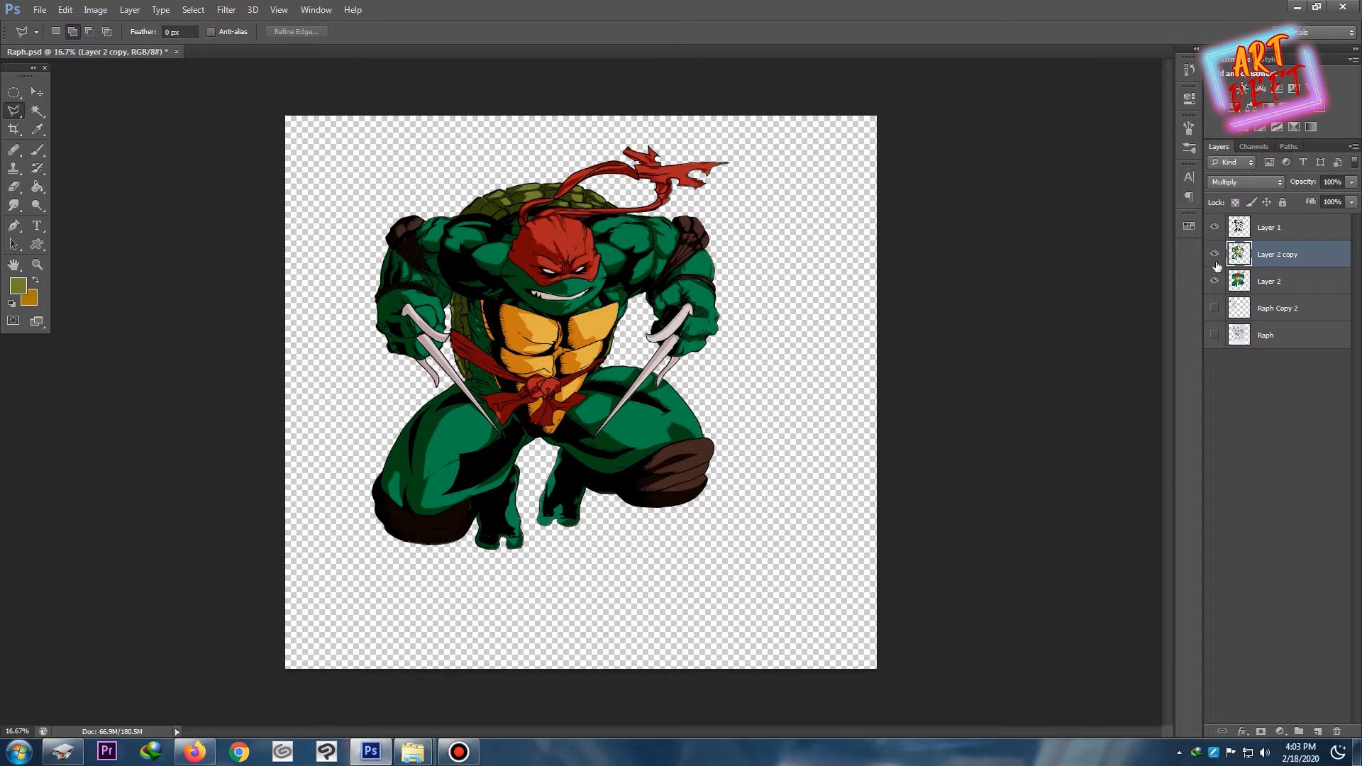
# - Shift the hue of the Layer 2 copy shading with a Hue/Saturation adjustment
pyautogui.press('i')
pyautogui.hotkey('ctrl', 'u')
pyautogui.moveTo(1012, 350)
pyautogui.mouseDown()
pyautogui.moveTo(1034, 352)
pyautogui.moveTo(1018, 385)
pyautogui.mouseUp()
pyautogui.press('Return')
pyautogui.press('l')
pyautogui.hotkey('ctrl', '+')
pyautogui.hotkey('ctrl', '+')
pyautogui.rightClick(10, 110)
pyautogui.click(71, 113)
pyautogui.moveTo(498, 303); pyautogui.dragTo(524, 308)
pyautogui.hotkey('ctrl', 'd')
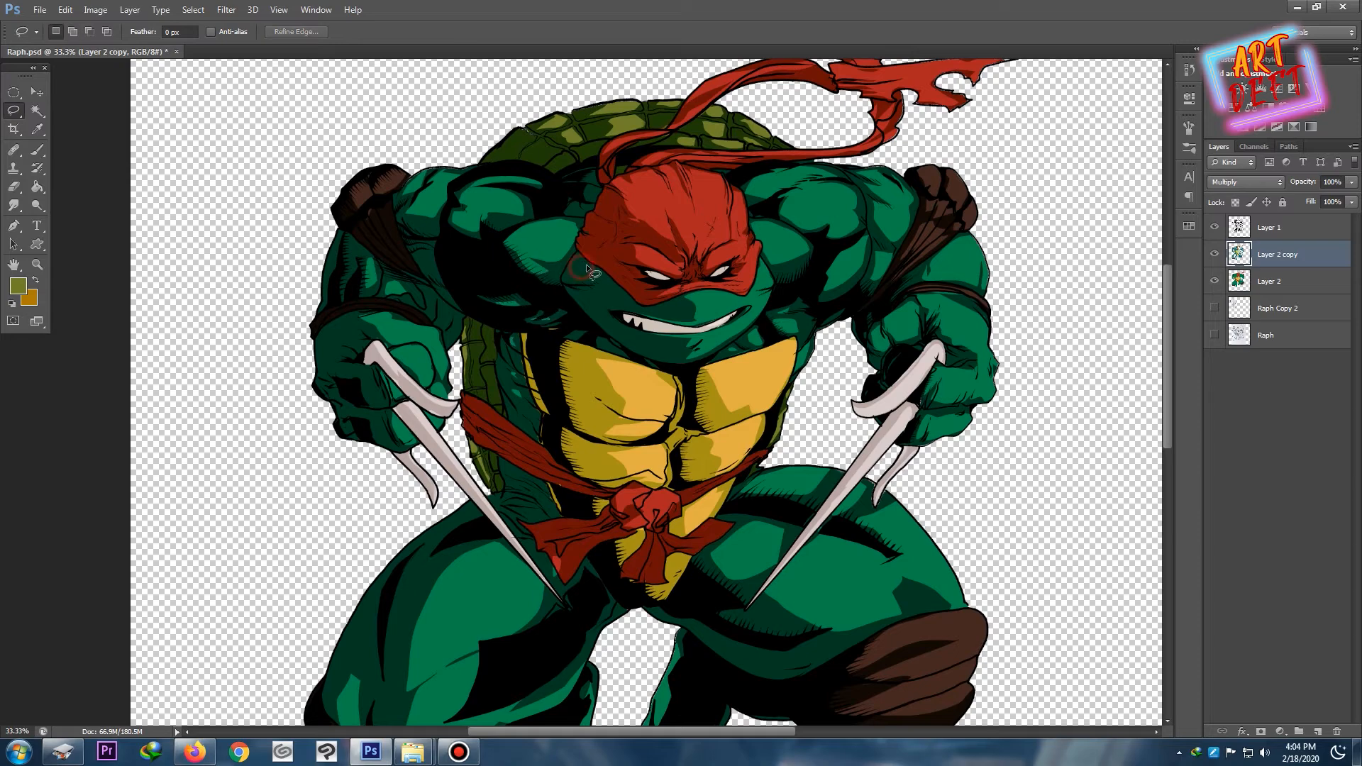
pyautogui.hotkey('ctrl', '-')
pyautogui.hotkey('ctrl', '-')
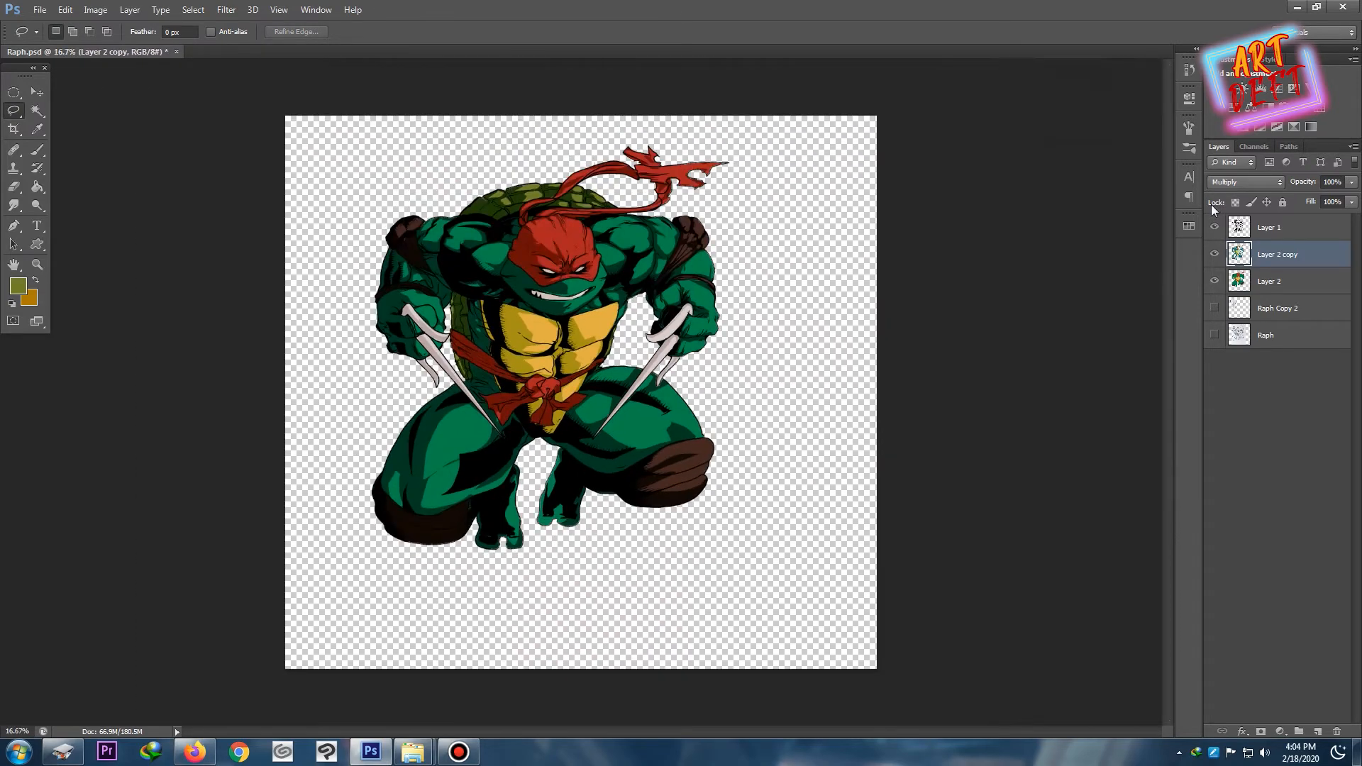
# - Select the chest-plate shading with the Magic Wand and darken it with a Hue/Saturation adjustment
pyautogui.hotkey('ctrl', '+')
pyautogui.moveTo(1004, 248); pyautogui.dragTo(973, 338)
pyautogui.press('w')
pyautogui.click(519, 372)
pyautogui.hotkey('ctrl', 'u')
pyautogui.moveTo(1011, 419); pyautogui.dragTo(995, 415)
pyautogui.press('Return')
pyautogui.hotkey('ctrl', 'd')
pyautogui.hotkey('ctrl', '-')
pyautogui.hotkey('ctrl', '+')
pyautogui.moveTo(641, 183); pyautogui.dragTo(558, 278)
pyautogui.hotkey('ctrl', '+')
pyautogui.hotkey('ctrl', '+')
pyautogui.hotkey('ctrl', '-')
pyautogui.hotkey('ctrl', '+')
pyautogui.click(15, 112)
pyautogui.moveTo(271, 262); pyautogui.dragTo(475, 347)
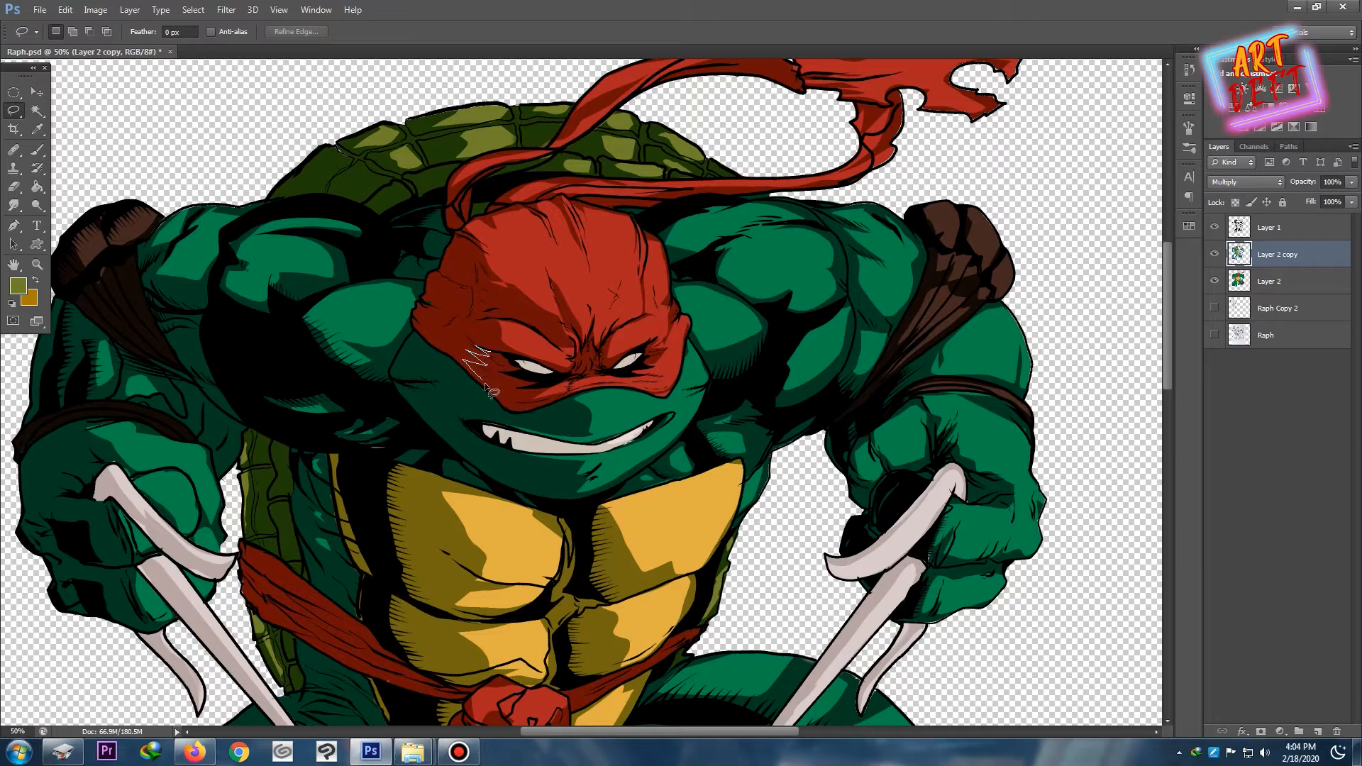
pyautogui.hotkey('ctrl', '-')
pyautogui.hotkey('ctrl', '-')
pyautogui.hotkey('ctrl', '+')
pyautogui.hotkey('ctrl', '+')
pyautogui.hotkey('ctrl', '-')
# - On a new layer above Layer 2 copy, paint a bright orange rim light in a lassoed shape along the mask's left edge
pyautogui.hotkey('ctrl', 'shift', 'n')
pyautogui.press('Return')
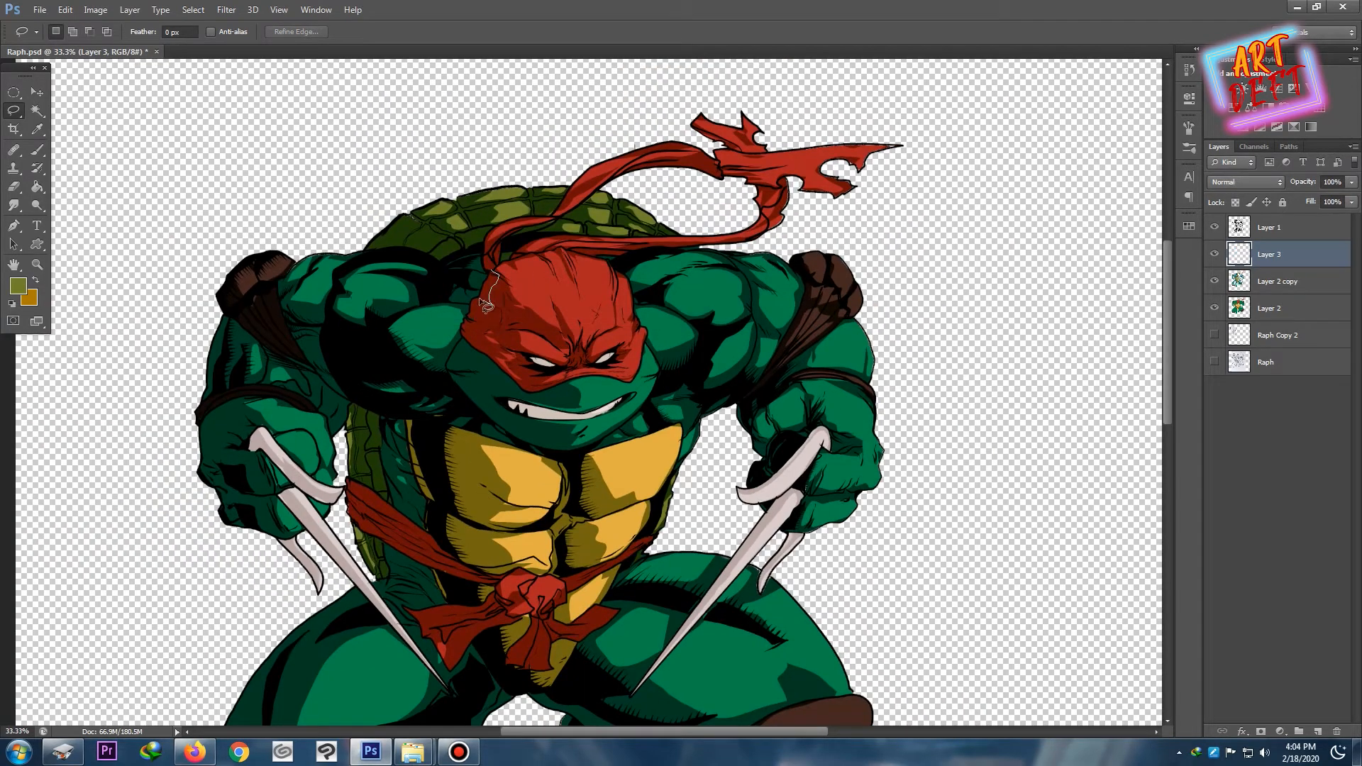
pyautogui.moveTo(490, 279); pyautogui.dragTo(494, 273)
pyautogui.click(36, 279)
pyautogui.click(17, 286)
pyautogui.click(1095, 711)
pyautogui.click(1041, 546)
pyautogui.click(1226, 537)
pyautogui.press('b')
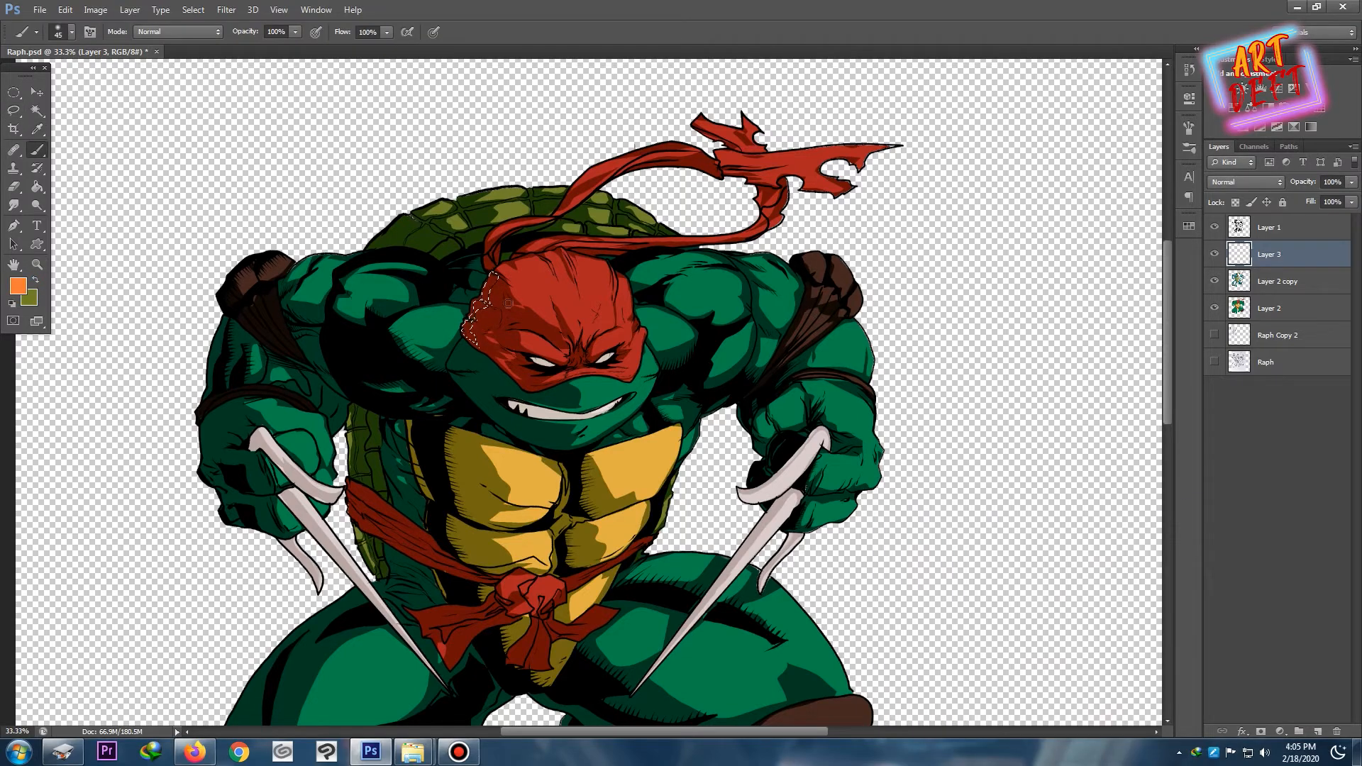
pyautogui.moveTo(477, 373); pyautogui.dragTo(490, 277)
pyautogui.hotkey('ctrl', 'd')
# - Paint a lassoed orange rim light along the top edge of the green muscle left of the mask
pyautogui.hotkey('ctrl', '+')
pyautogui.hotkey('ctrl', '+')
pyautogui.press('l')
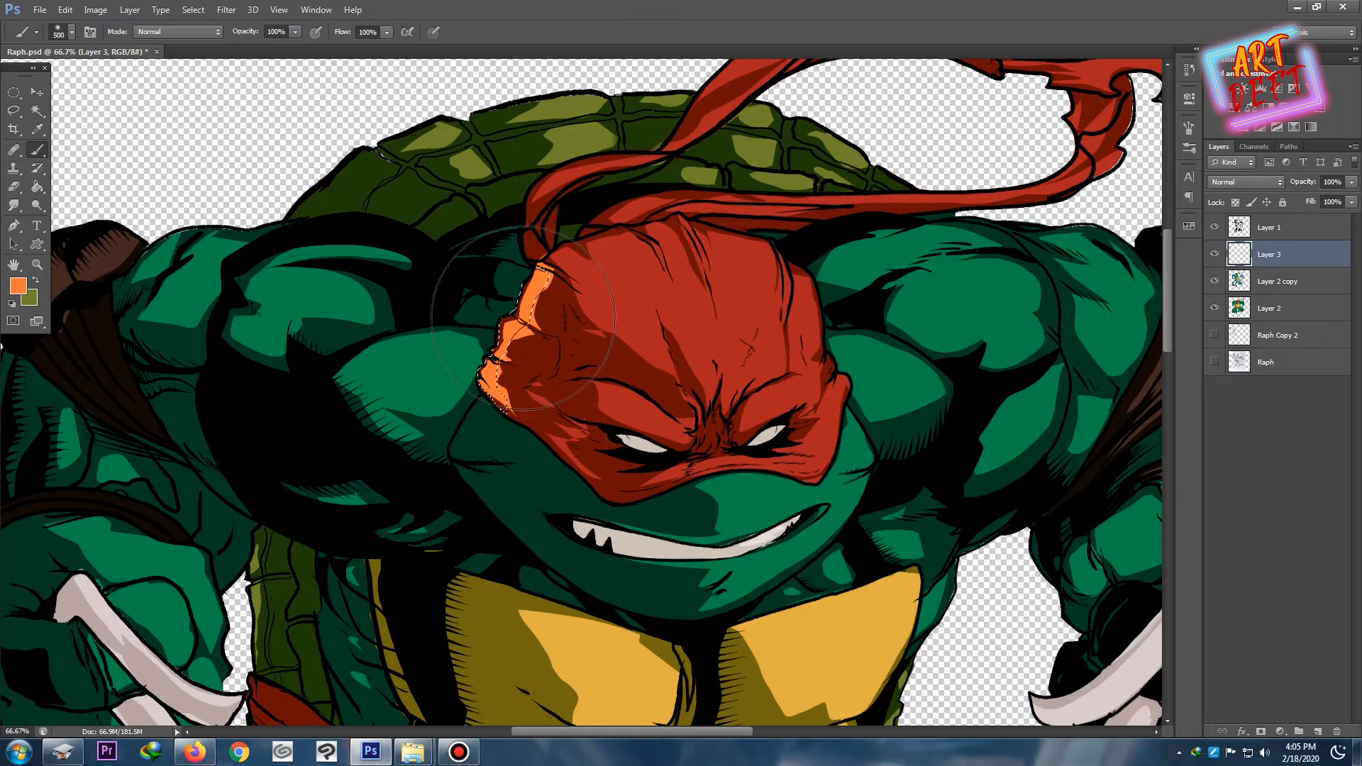
pyautogui.hotkey('ctrl', '-')
pyautogui.hotkey('ctrl', '-')
pyautogui.hotkey('ctrl', '+')
pyautogui.moveTo(385, 376)
pyautogui.mouseDown()
pyautogui.moveTo(490, 340)
pyautogui.moveTo(376, 354)
pyautogui.mouseUp()
pyautogui.press('b')
pyautogui.hotkey('ctrl', 'd')
# - Paint lassoed orange rim-light shapes on the upper edge of the left-hand shoulder muscle
pyautogui.click(13, 115)
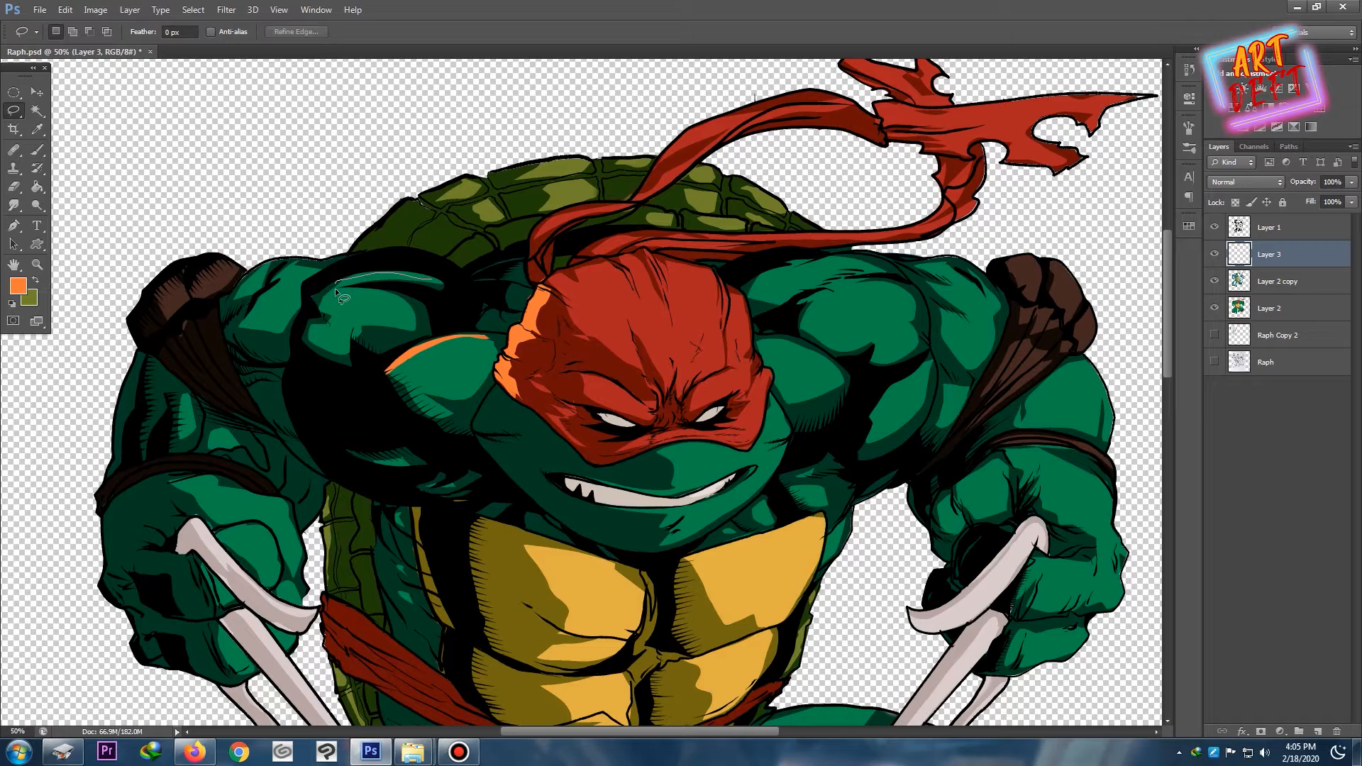
pyautogui.moveTo(311, 311); pyautogui.dragTo(430, 277)
pyautogui.moveTo(334, 291)
pyautogui.mouseDown()
pyautogui.moveTo(330, 330)
pyautogui.moveTo(372, 291)
pyautogui.mouseUp()
pyautogui.press('b')
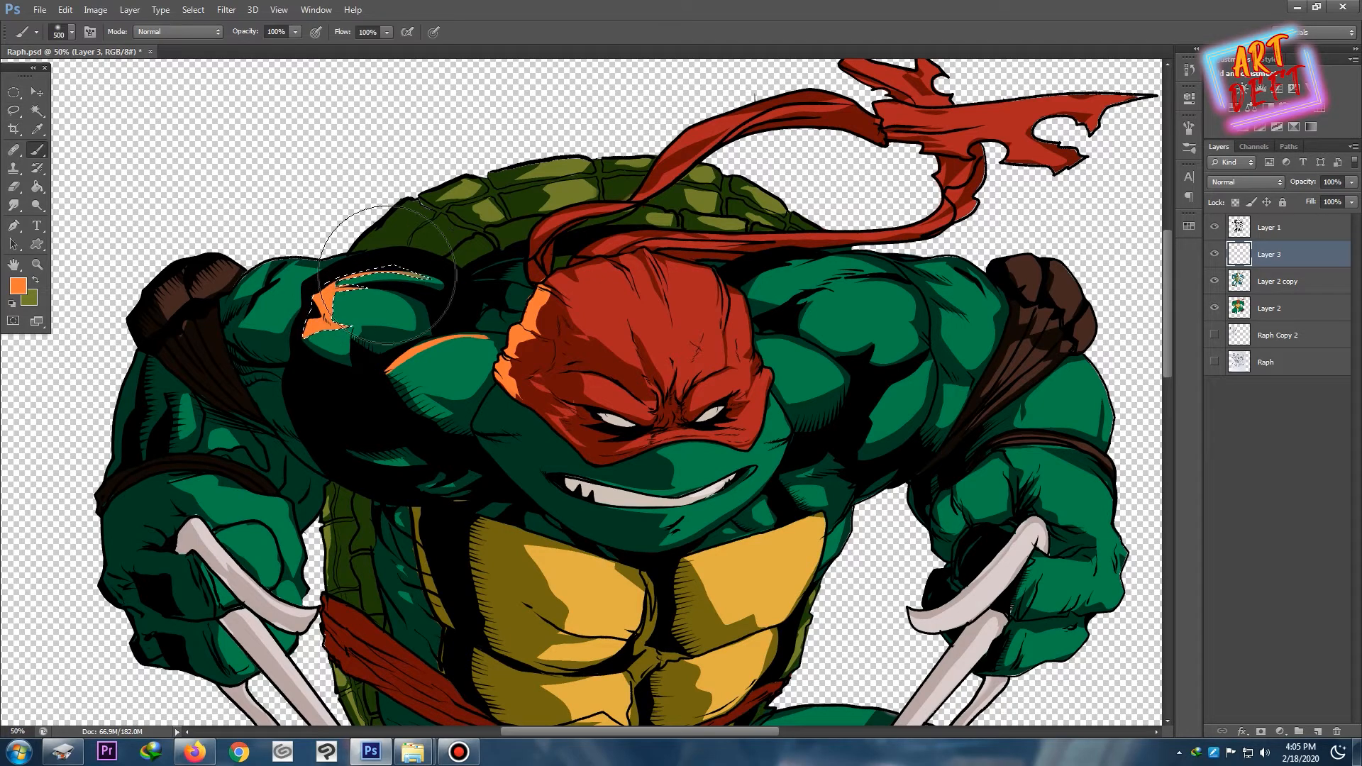
pyautogui.hotkey('ctrl', 'd')
# - Paint lassoed orange rim-light shapes on the left side of the jaw below the mask
pyautogui.hotkey('ctrl', '-')
pyautogui.click(13, 114)
pyautogui.moveTo(474, 365)
pyautogui.mouseDown()
pyautogui.moveTo(481, 402)
pyautogui.moveTo(452, 369)
pyautogui.mouseUp()
pyautogui.press('b')
pyautogui.moveTo(458, 394)
pyautogui.mouseDown()
pyautogui.moveTo(448, 380)
pyautogui.moveTo(528, 423)
pyautogui.moveTo(525, 392)
pyautogui.mouseUp()
pyautogui.hotkey('ctrl', 'd')
# - Paint lassoed orange rim-light shapes on the left side of the torso and the shell edge beside it
pyautogui.click(13, 111)
pyautogui.moveTo(569, 448)
pyautogui.mouseDown()
pyautogui.moveTo(551, 478)
pyautogui.moveTo(491, 474)
pyautogui.moveTo(485, 536)
pyautogui.moveTo(474, 468)
pyautogui.moveTo(424, 467)
pyautogui.moveTo(427, 520)
pyautogui.moveTo(417, 505)
pyautogui.mouseUp()
pyautogui.moveTo(446, 480)
pyautogui.mouseDown()
pyautogui.moveTo(444, 545)
pyautogui.moveTo(458, 517)
pyautogui.moveTo(434, 521)
pyautogui.moveTo(610, 472)
pyautogui.mouseUp()
pyautogui.press('b')
pyautogui.hotkey('ctrl', 'd')
pyautogui.hotkey('ctrl', '-')
pyautogui.hotkey('ctrl', '-')
pyautogui.hotkey('ctrl', '+')
pyautogui.hotkey('ctrl', '+')
# - Paint lassoed orange rim light on the left-hand outer shoulder and its brown pad
pyautogui.press('l')
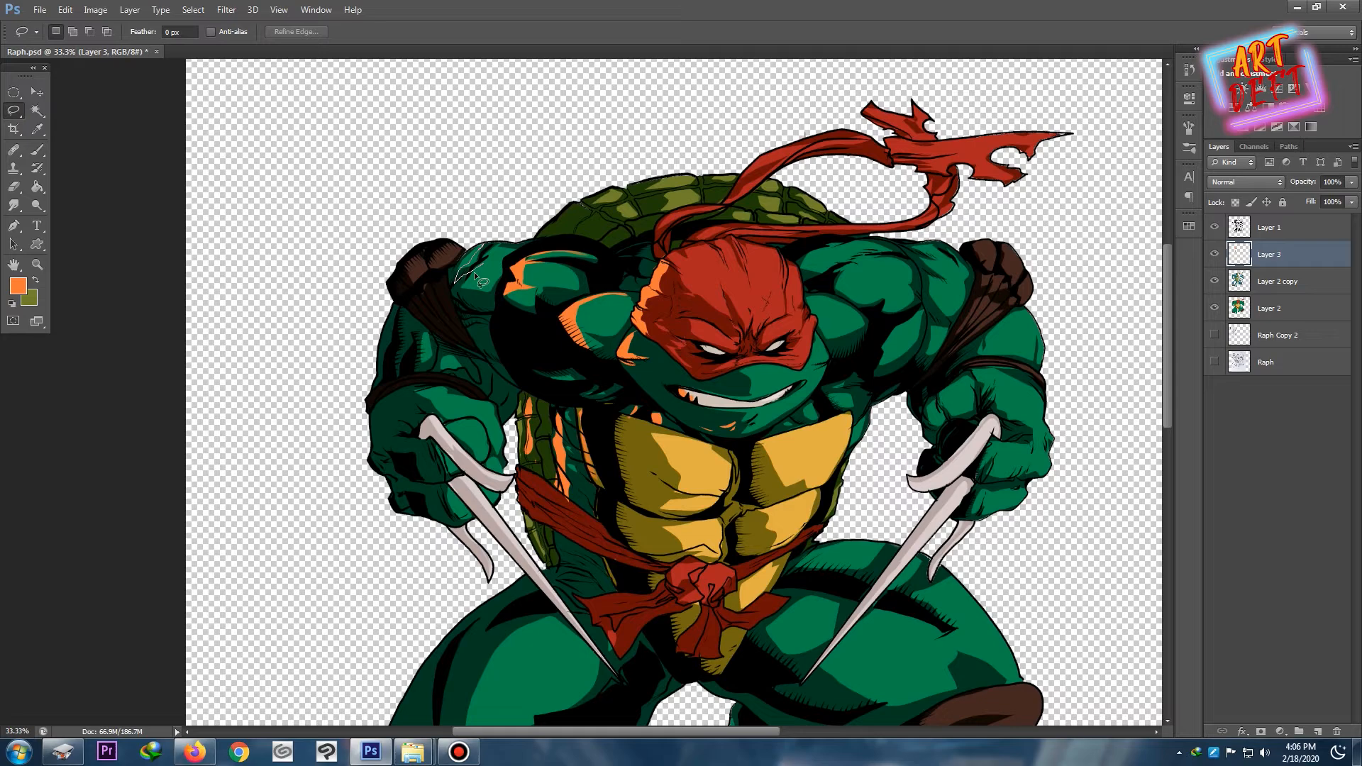
pyautogui.moveTo(476, 333)
pyautogui.mouseDown()
pyautogui.moveTo(484, 259)
pyautogui.moveTo(429, 264)
pyautogui.moveTo(398, 287)
pyautogui.moveTo(415, 301)
pyautogui.moveTo(408, 288)
pyautogui.mouseUp()
pyautogui.press('b')
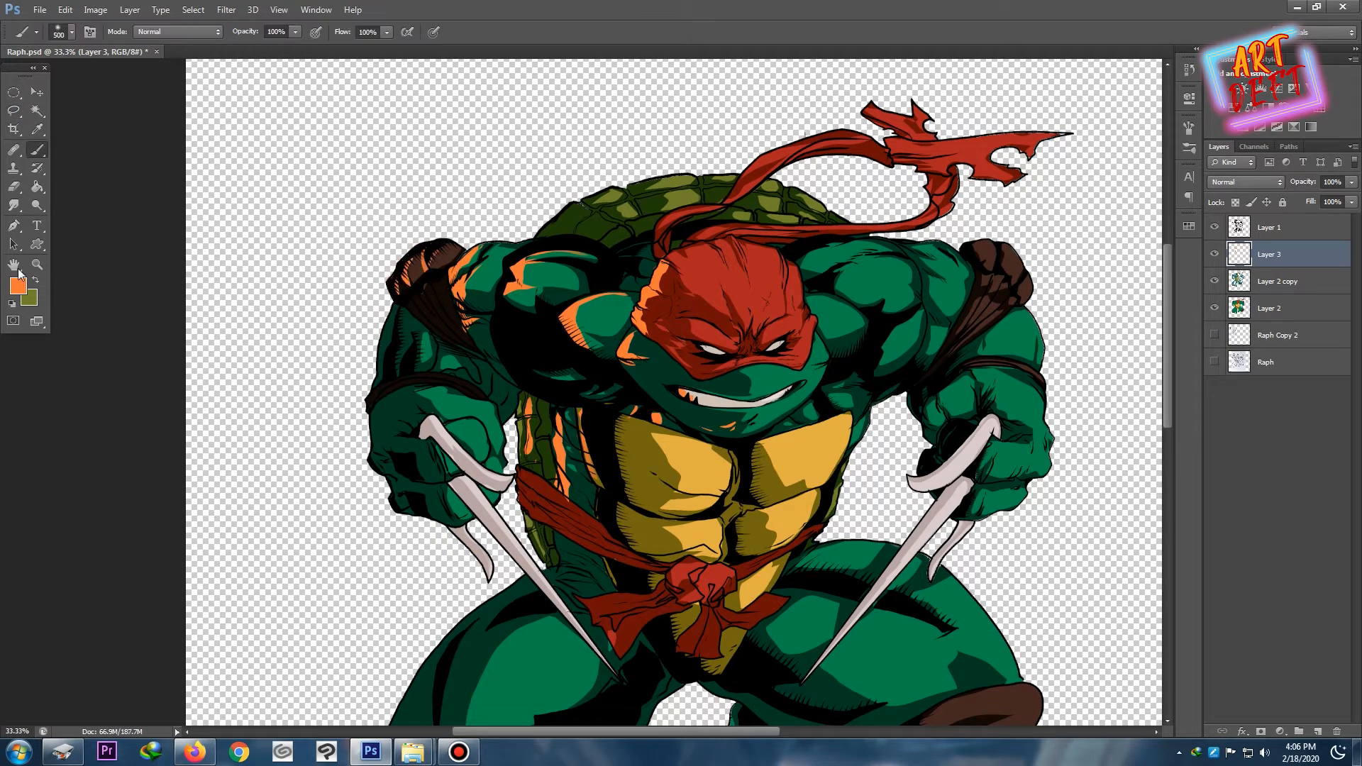
# - Paint lassoed orange rim light down the outer edge of the left-hand arm and fist
pyautogui.click(16, 111)
pyautogui.moveTo(376, 366)
pyautogui.mouseDown()
pyautogui.moveTo(394, 309)
pyautogui.moveTo(397, 364)
pyautogui.moveTo(420, 374)
pyautogui.moveTo(386, 456)
pyautogui.moveTo(398, 500)
pyautogui.moveTo(426, 490)
pyautogui.moveTo(432, 461)
pyautogui.moveTo(398, 434)
pyautogui.mouseUp()
pyautogui.press('b')
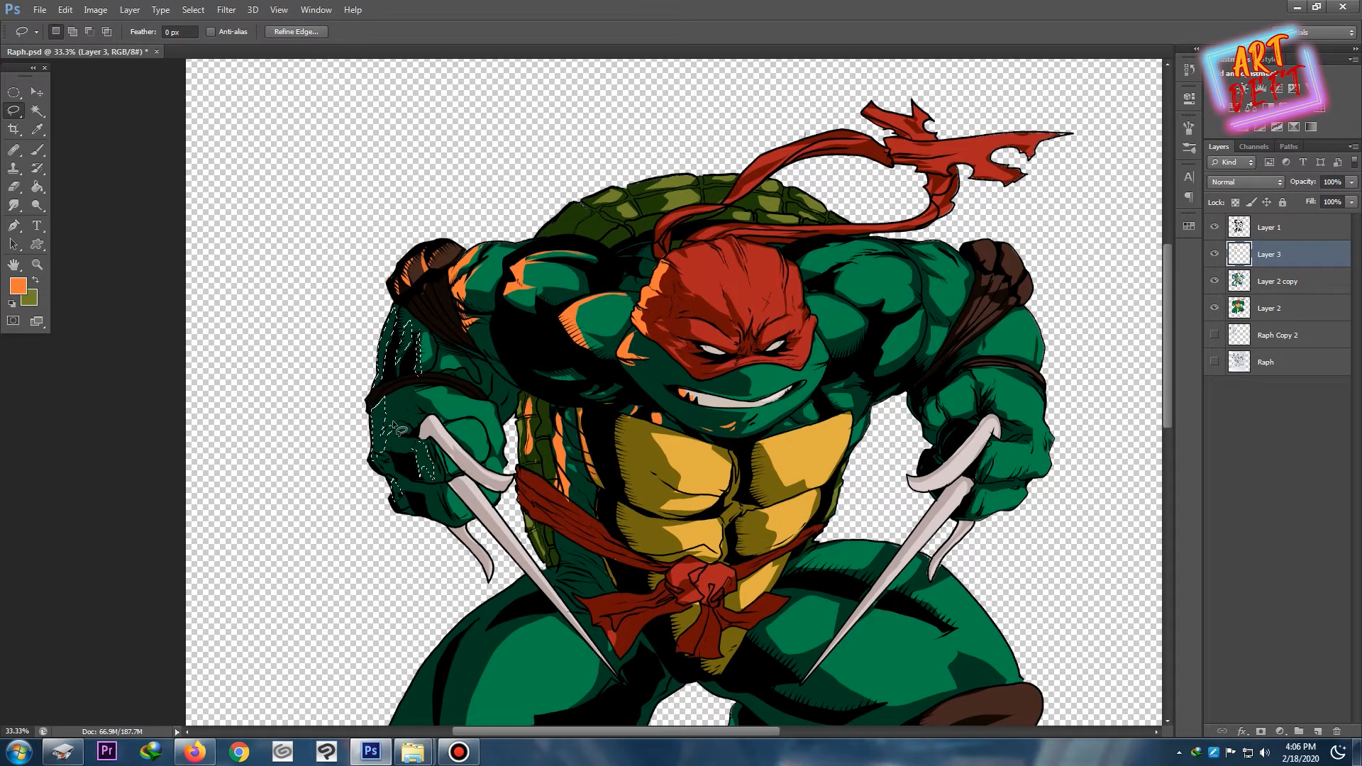
pyautogui.hotkey('ctrl', '-')
pyautogui.hotkey('ctrl', '+')
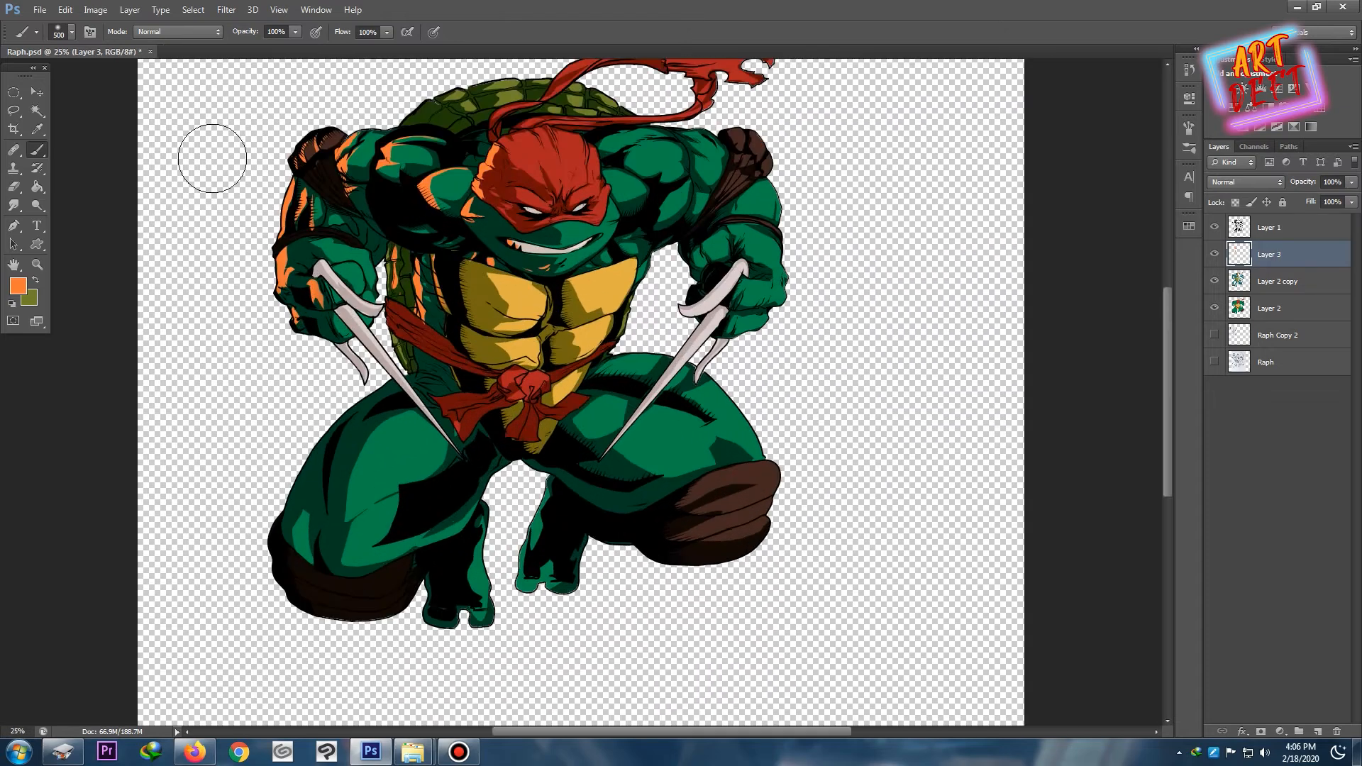
# - Paint a lassoed orange rim light on the left-hand end of the red sash
pyautogui.press('l')
pyautogui.moveTo(465, 325); pyautogui.dragTo(443, 295)
pyautogui.press('b')
pyautogui.hotkey('ctrl', '-')
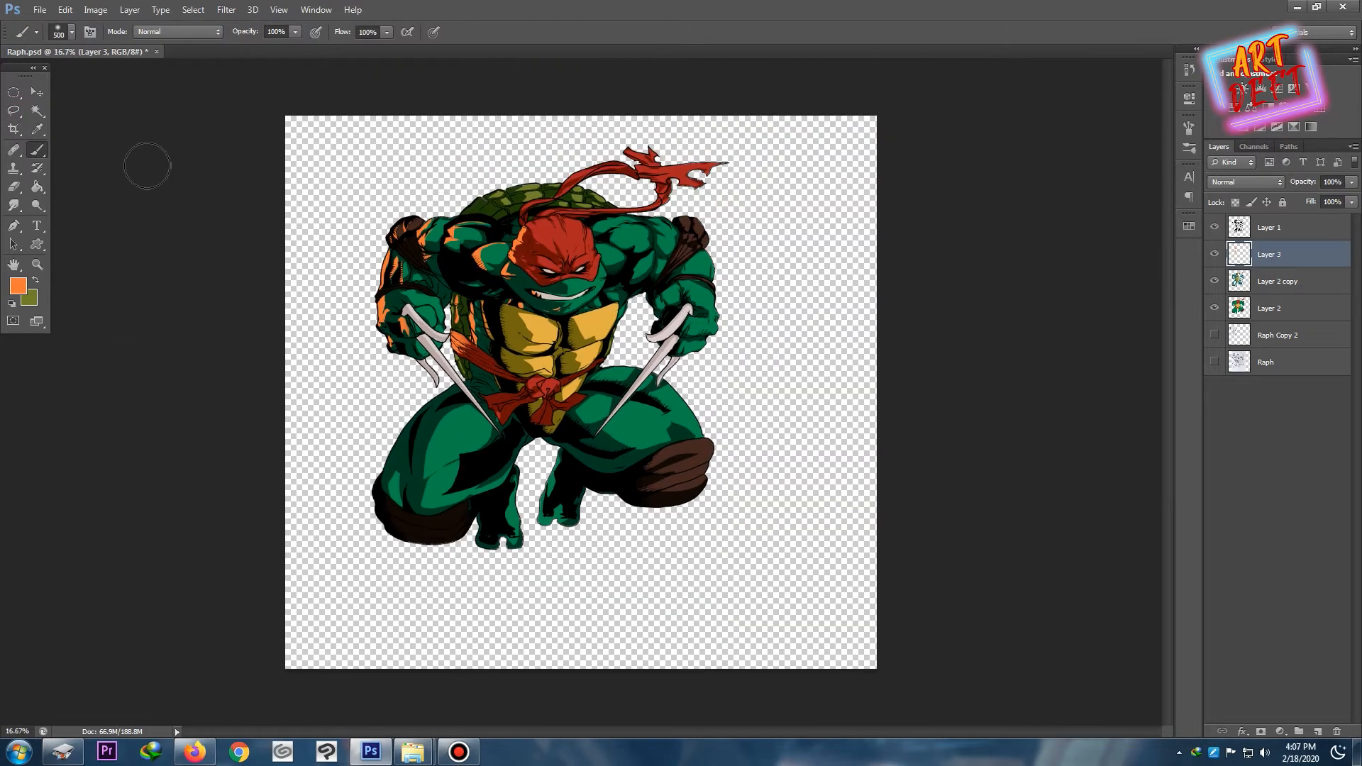
# - Paint a lassoed orange rim light along the outer edge of the left-hand thigh
pyautogui.press('l')
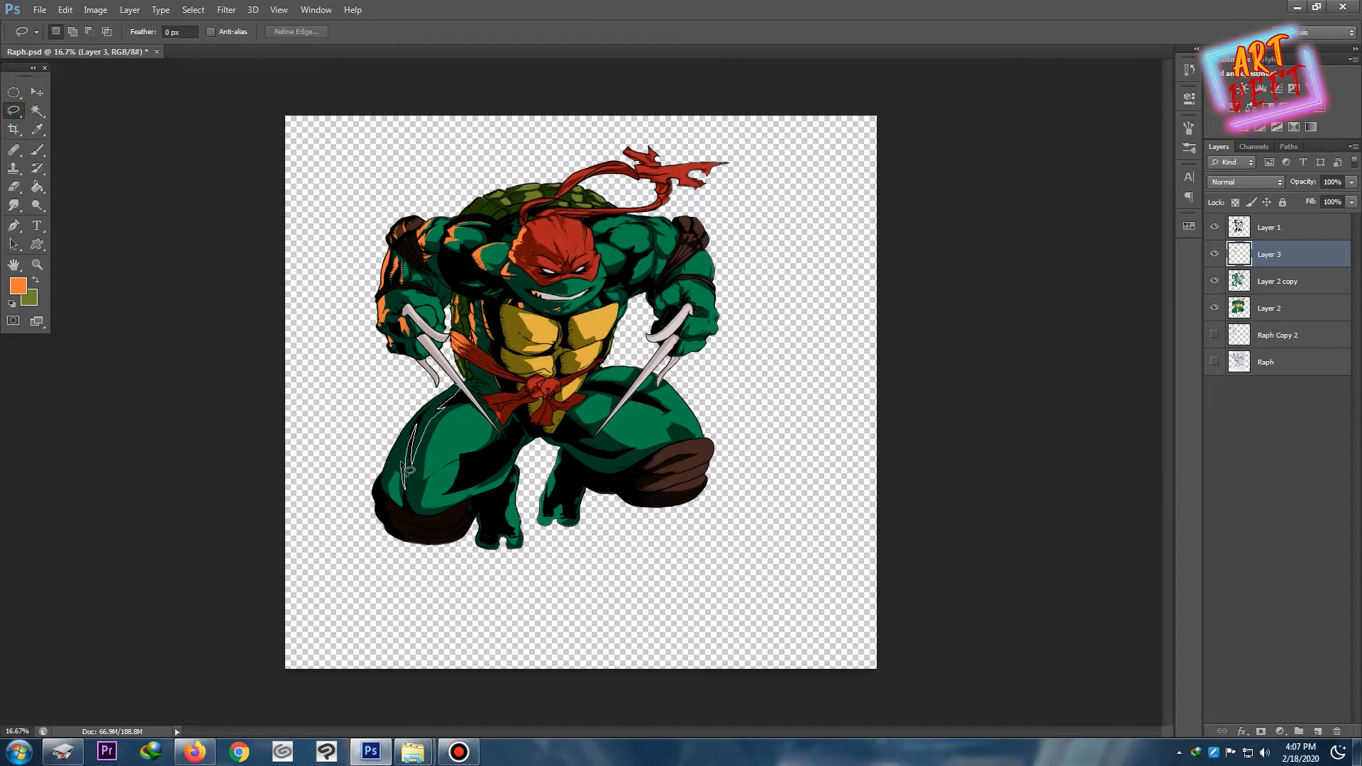
pyautogui.press('b')
pyautogui.moveTo(405, 434)
pyautogui.mouseDown()
pyautogui.moveTo(458, 387)
pyautogui.moveTo(398, 475)
pyautogui.moveTo(516, 405)
pyautogui.mouseUp()
pyautogui.hotkey('ctrl', 'd')
pyautogui.hotkey('ctrl', '+')
# - Paint a lassoed orange rim light along the outer edge and underside of the left-hand knee pad
pyautogui.press('l')
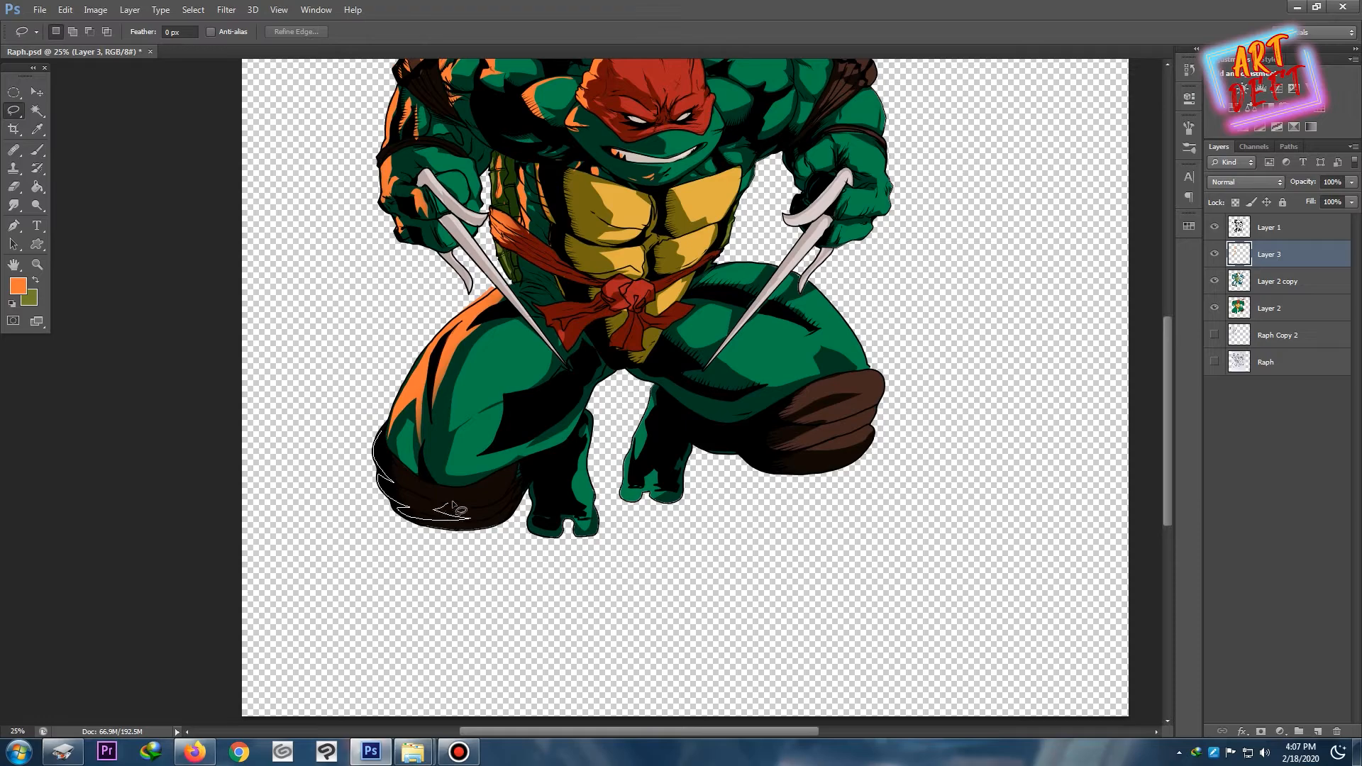
pyautogui.moveTo(455, 505); pyautogui.dragTo(389, 435)
pyautogui.press('b')
pyautogui.moveTo(380, 461); pyautogui.dragTo(405, 526)
pyautogui.hotkey('ctrl', 'd')
pyautogui.hotkey('ctrl', '-')
pyautogui.hotkey('ctrl', '+')
pyautogui.hotkey('ctrl', '+')
# - Paint a lassoed orange rim light along the lower left-hand edge of the red mask
pyautogui.moveTo(184, 245); pyautogui.dragTo(232, 434)
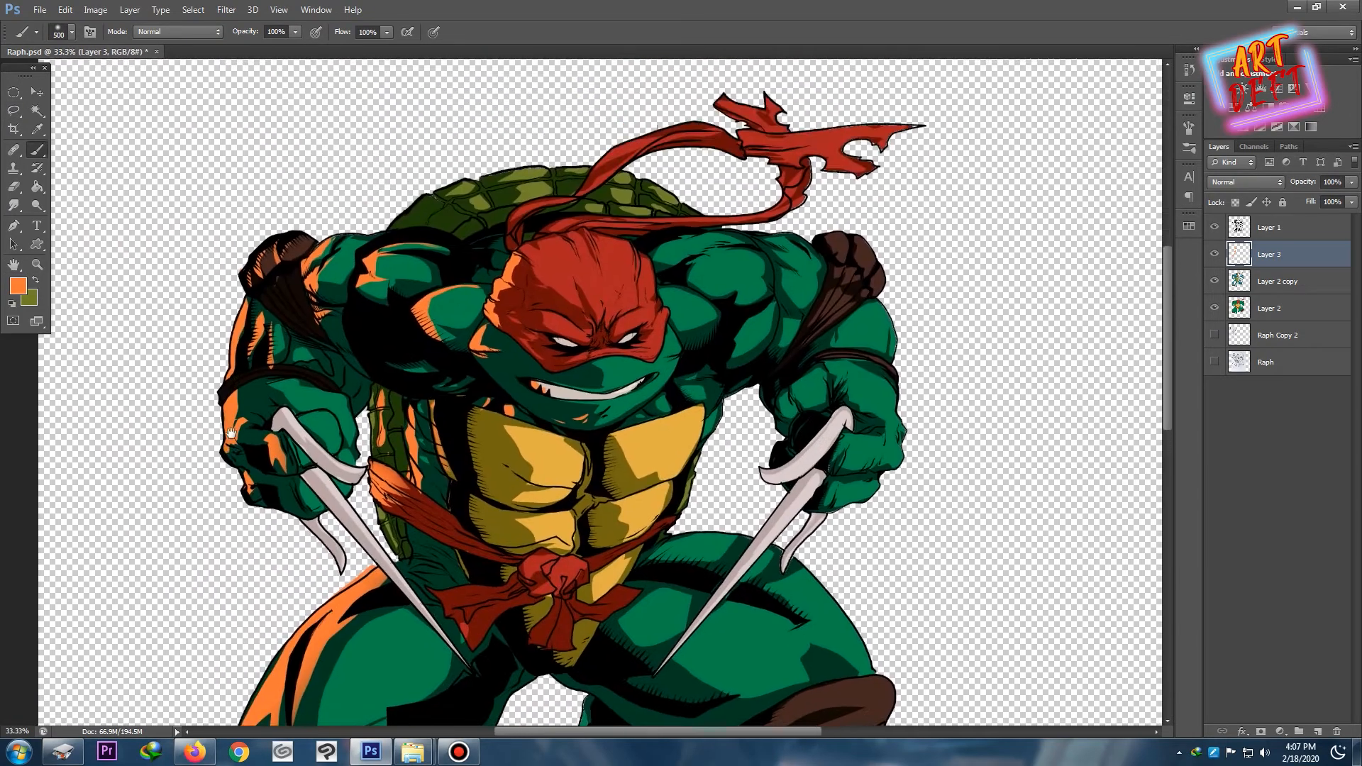
pyautogui.press('l')
pyautogui.hotkey('ctrl', '+')
pyautogui.hotkey('ctrl', '+')
pyautogui.hotkey('ctrl', '+')
pyautogui.hotkey('ctrl', '+')
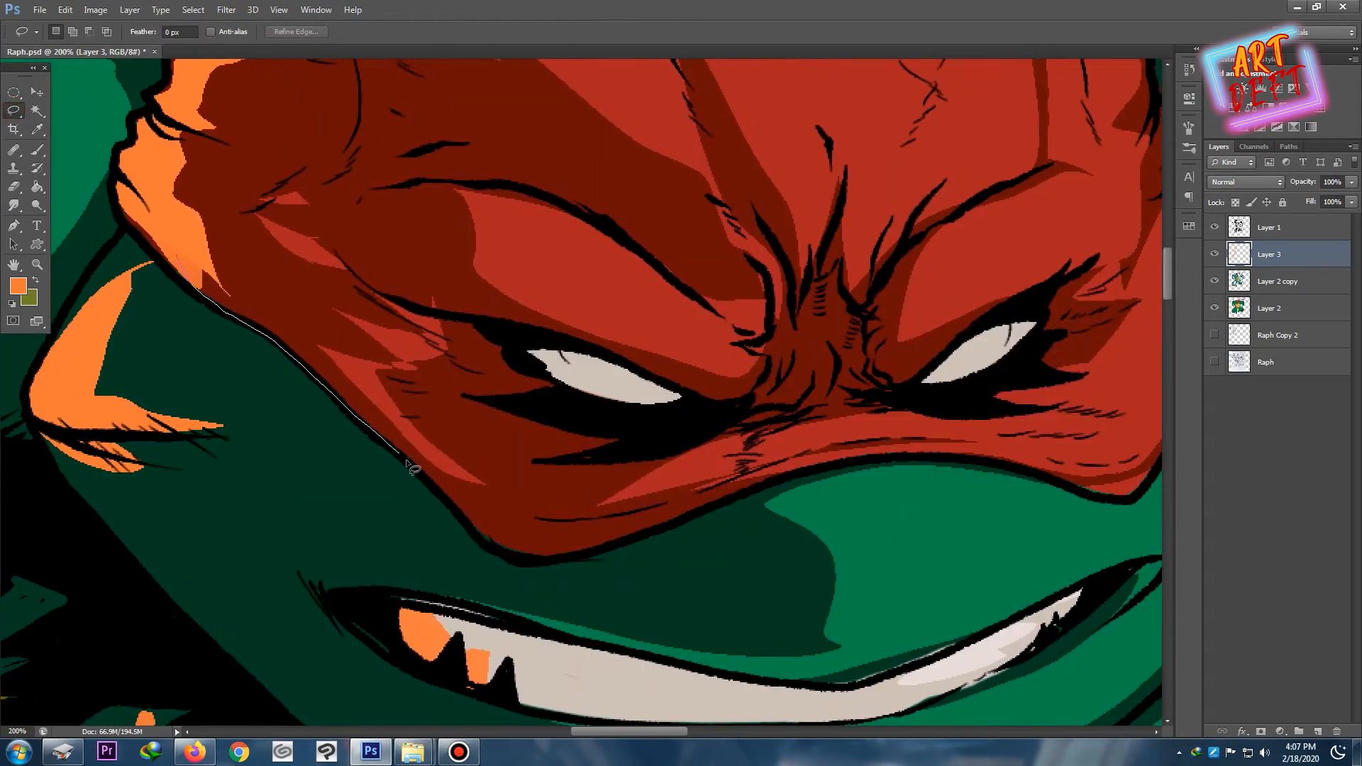
pyautogui.press('b')
pyautogui.moveTo(448, 476)
pyautogui.mouseDown()
pyautogui.moveTo(186, 237)
pyautogui.moveTo(639, 490)
pyautogui.mouseUp()
pyautogui.hotkey('ctrl', 'd')
pyautogui.hotkey('ctrl', '-')
pyautogui.hotkey('ctrl', '-')
pyautogui.hotkey('ctrl', '-')
pyautogui.hotkey('ctrl', '-')
pyautogui.hotkey('ctrl', '-')
pyautogui.hotkey('ctrl', '-')
pyautogui.hotkey('ctrl', '+')
pyautogui.hotkey('ctrl', '+')
pyautogui.hotkey('ctrl', '+')
# - Paint a lassoed orange highlight on the mask's brow above the left-hand eye
pyautogui.moveTo(529, 128); pyautogui.dragTo(507, 379)
pyautogui.hotkey('ctrl', '+')
pyautogui.press('l')
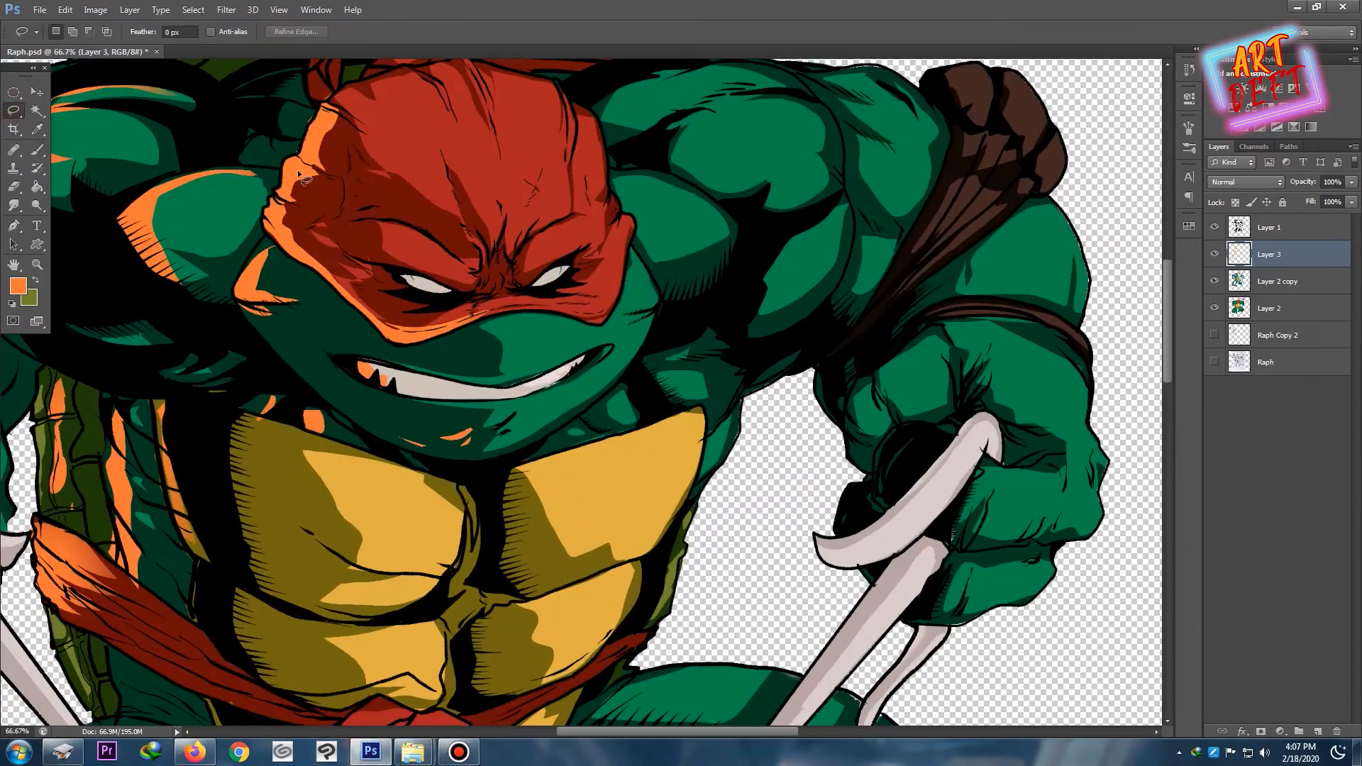
pyautogui.moveTo(398, 224); pyautogui.dragTo(379, 219)
pyautogui.press('b')
pyautogui.moveTo(360, 224); pyautogui.dragTo(383, 267)
pyautogui.hotkey('ctrl', 'd')
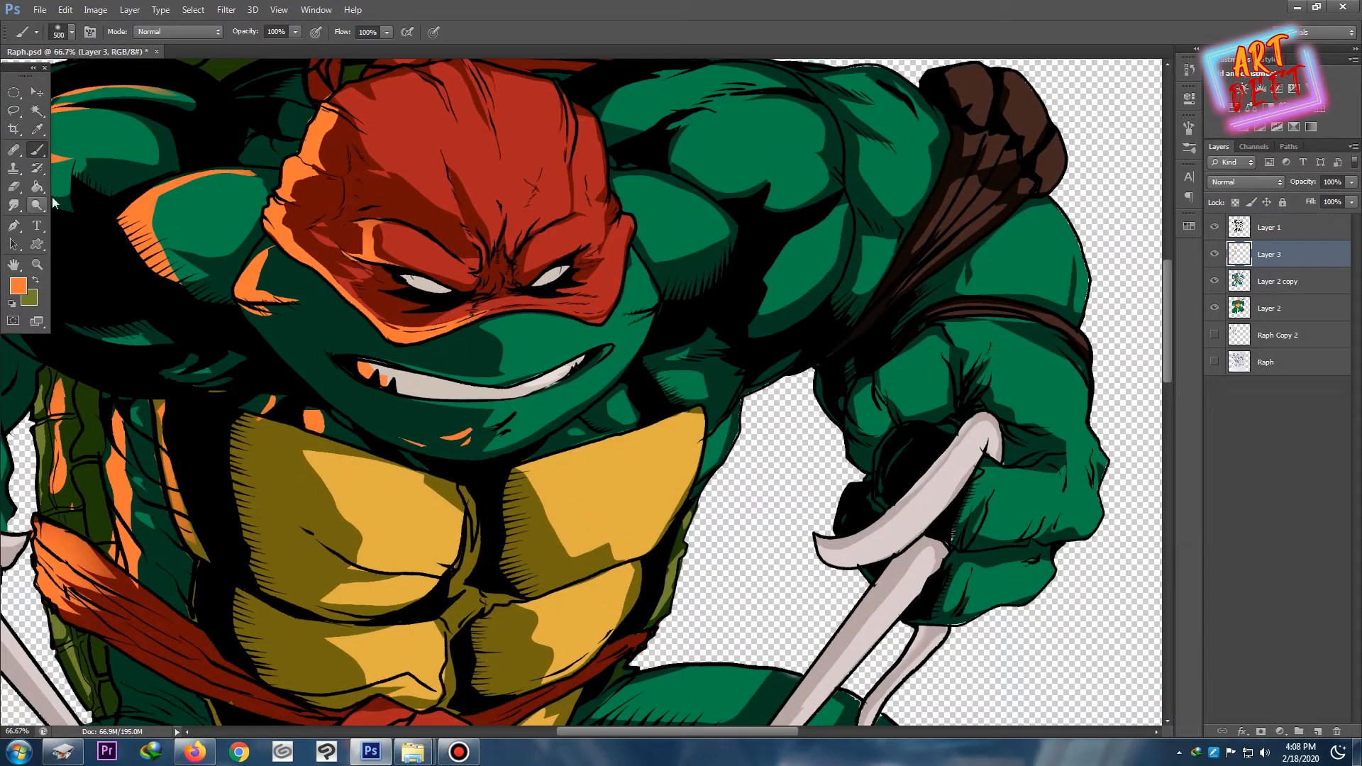
# - Paint an orange highlight on the outer part of the left-hand eye
pyautogui.hotkey('ctrl', '-')
pyautogui.hotkey('ctrl', '-')
pyautogui.hotkey('ctrl', '-')
pyautogui.hotkey('ctrl', '-')
pyautogui.hotkey('ctrl', '+')
pyautogui.hotkey('ctrl', '+')
pyautogui.hotkey('ctrl', '+')
pyautogui.press('l')
pyautogui.hotkey('ctrl', '+')
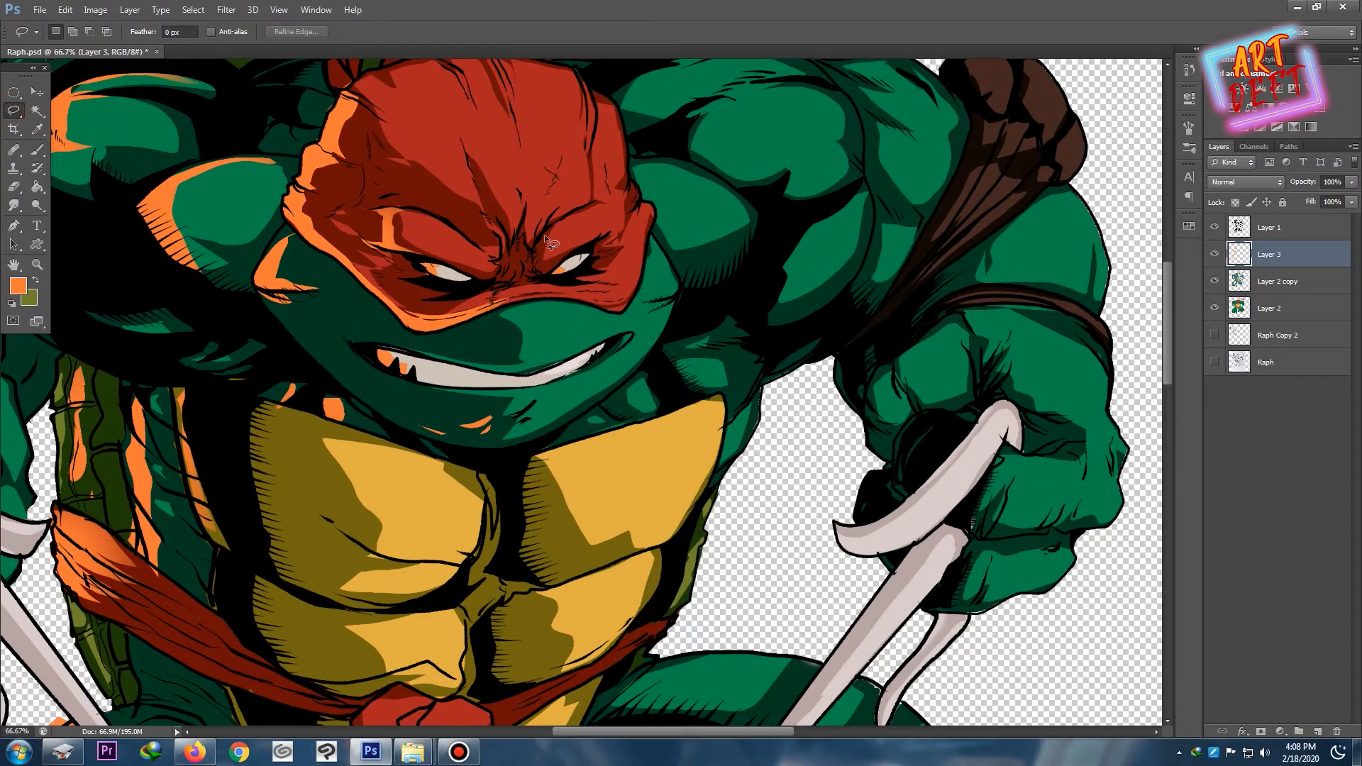
pyautogui.press('e')
pyautogui.hotkey('ctrl', '-')
pyautogui.hotkey('ctrl', '-')
pyautogui.hotkey('ctrl', '-')
pyautogui.hotkey('ctrl', '-')
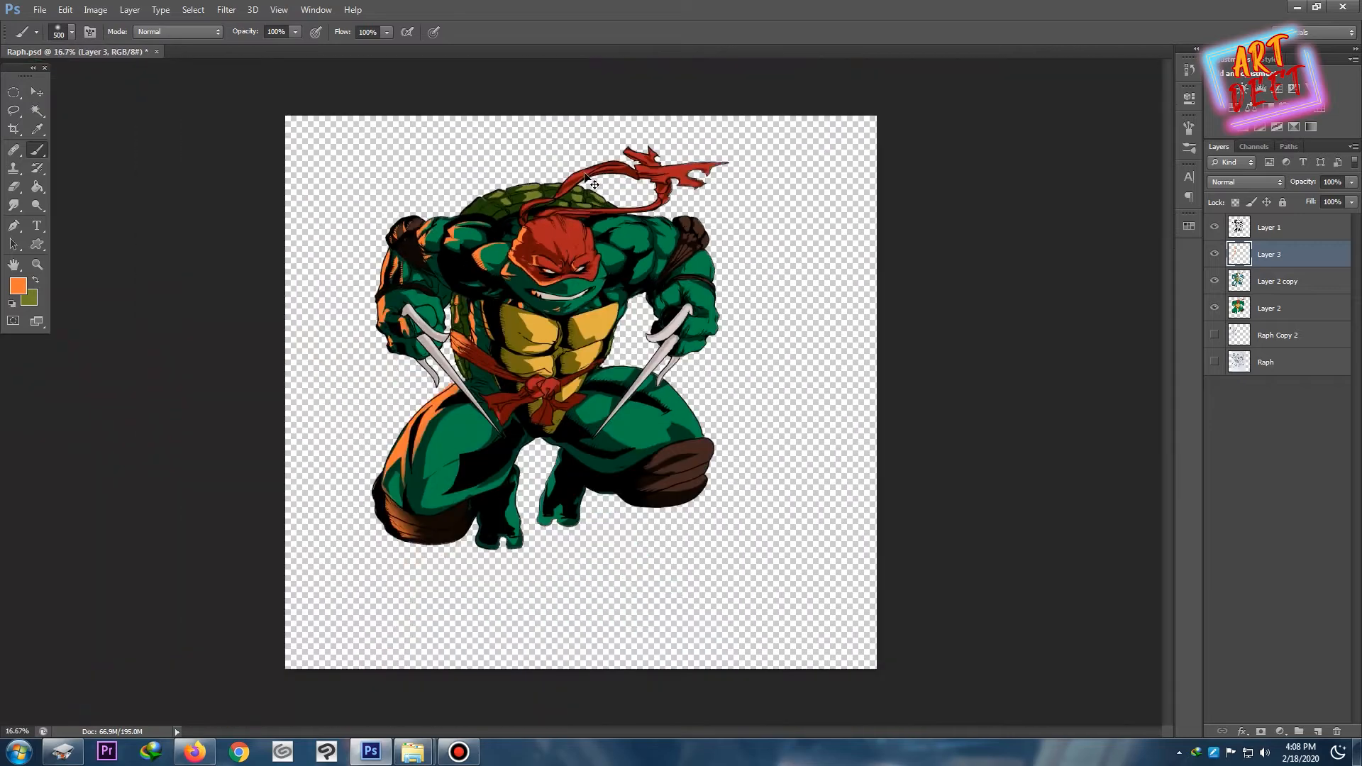
# - Paint lassoed orange rim light on the left-hand plates of the shell behind the shoulder
pyautogui.hotkey('ctrl', '+')
pyautogui.hotkey('ctrl', '-')
pyautogui.hotkey('ctrl', '-')
pyautogui.hotkey('ctrl', '+')
pyautogui.hotkey('ctrl', '+')
pyautogui.hotkey('ctrl', '+')
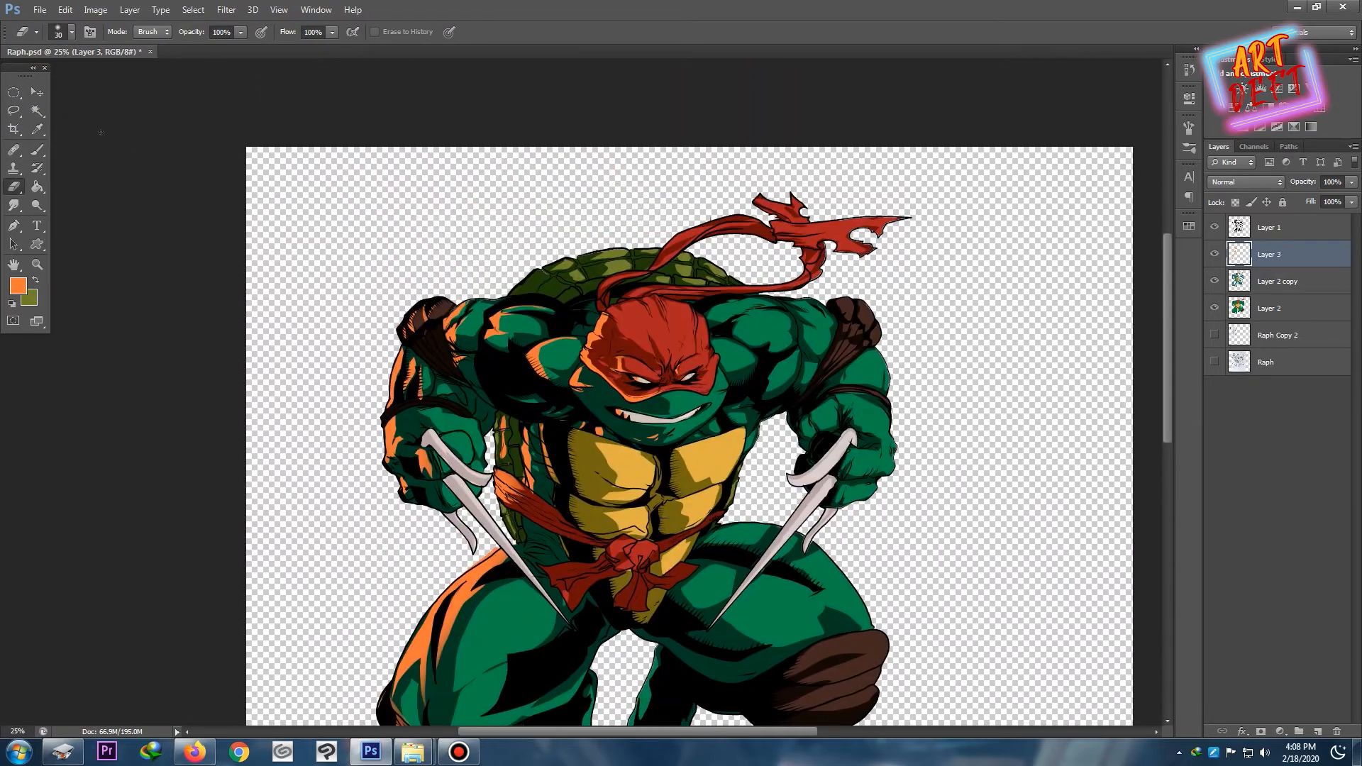
pyautogui.press('l')
pyautogui.moveTo(520, 245); pyautogui.dragTo(533, 264)
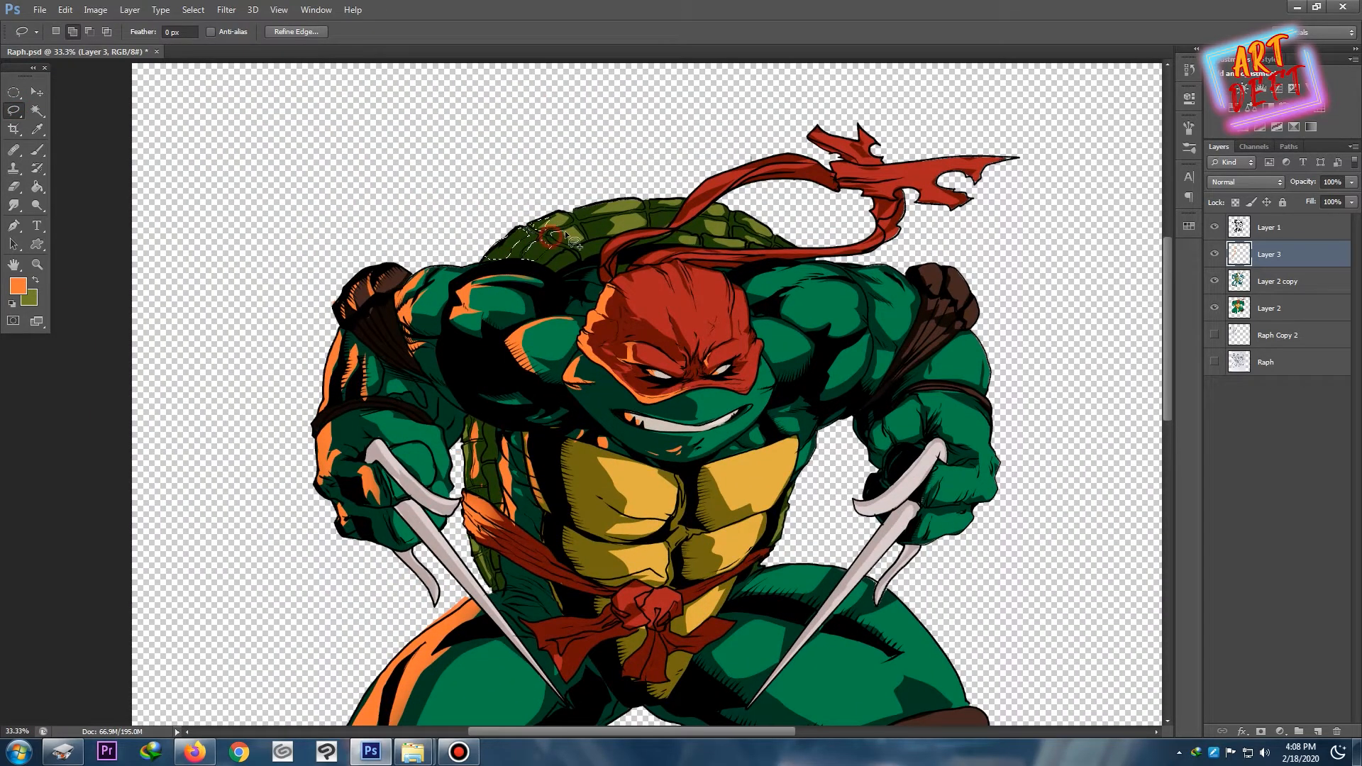
pyautogui.hotkey('ctrl', 'd')
pyautogui.hotkey('ctrl', '-')
pyautogui.hotkey('ctrl', '-')
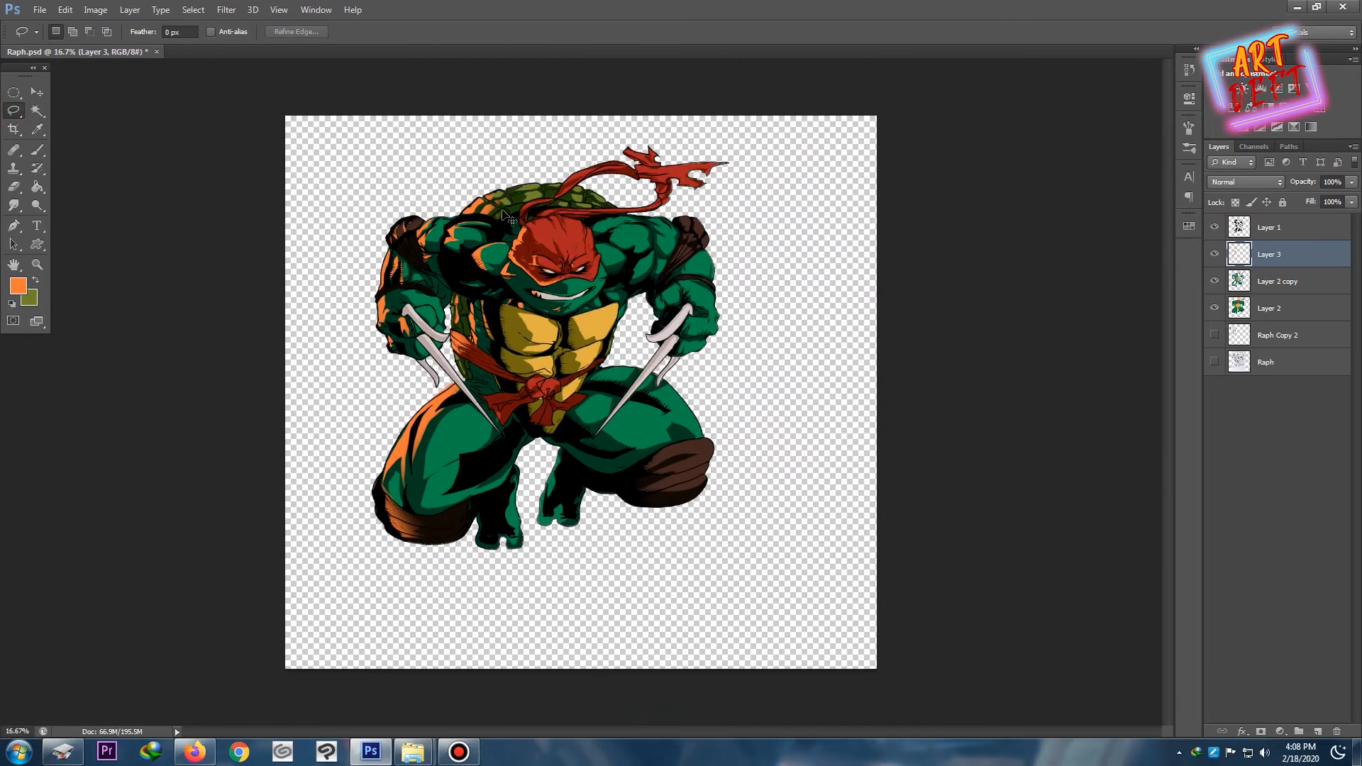
# - Paint lassoed orange rim light along the upper edges of the flying bandana tails
pyautogui.hotkey('ctrl', '+')
pyautogui.hotkey('ctrl', '+')
pyautogui.moveTo(449, 270); pyautogui.dragTo(445, 273)
pyautogui.moveTo(542, 203)
pyautogui.mouseDown()
pyautogui.moveTo(651, 183)
pyautogui.moveTo(642, 168)
pyautogui.moveTo(666, 152)
pyautogui.mouseUp()
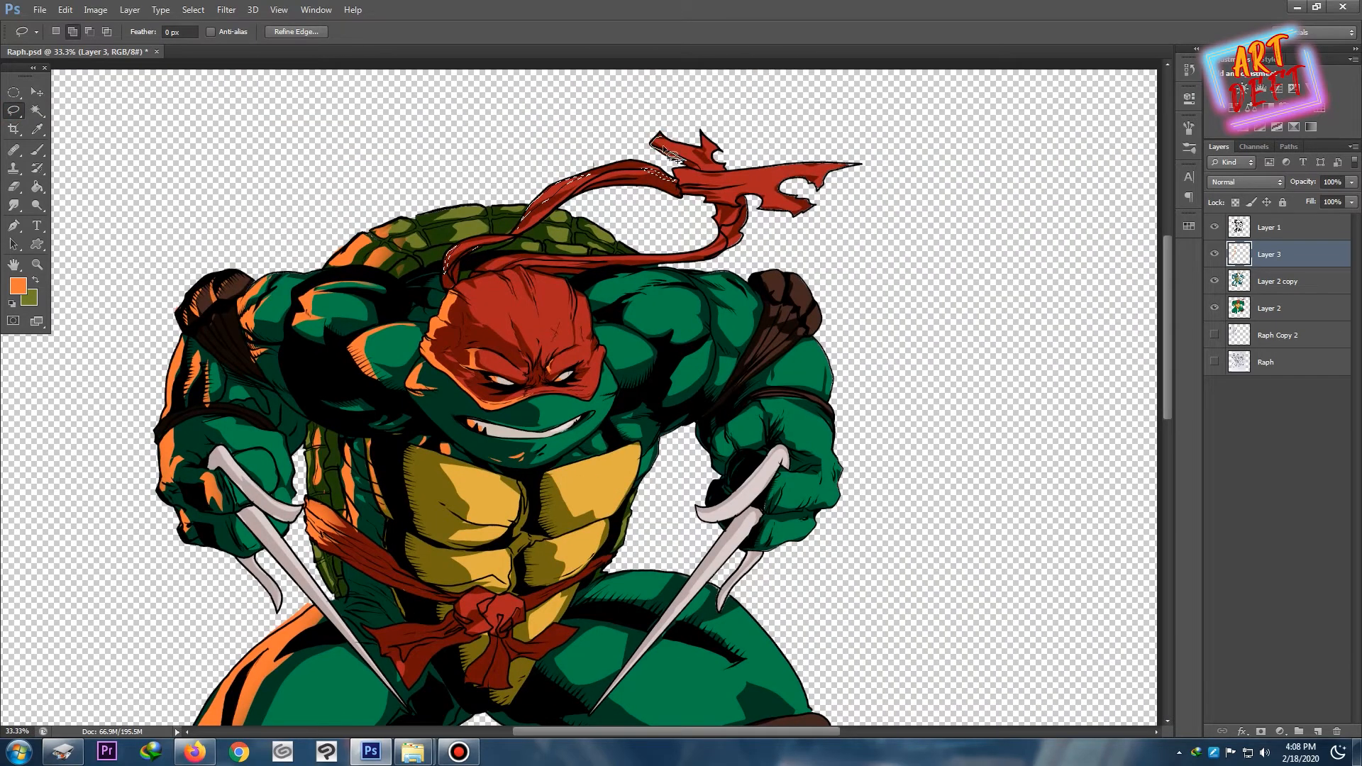
pyautogui.moveTo(785, 172); pyautogui.dragTo(674, 167)
pyautogui.press('b')
pyautogui.moveTo(529, 186); pyautogui.dragTo(742, 145)
pyautogui.hotkey('ctrl', 'd')
pyautogui.hotkey('ctrl', '-')
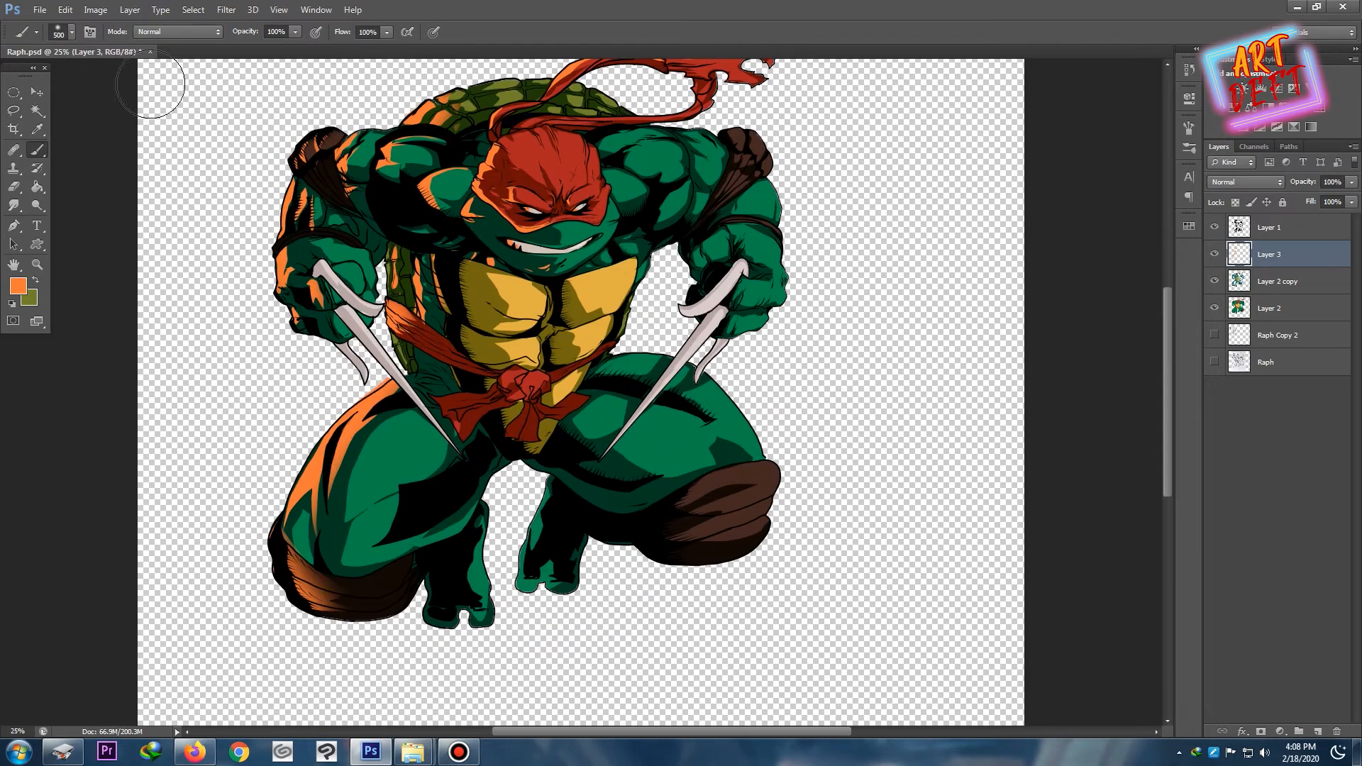
# - Paint a lassoed orange rim light along the left-hand edge of the jaw
pyautogui.hotkey('ctrl', '+')
pyautogui.hotkey('ctrl', '+')
pyautogui.hotkey('ctrl', '+')
pyautogui.press('l')
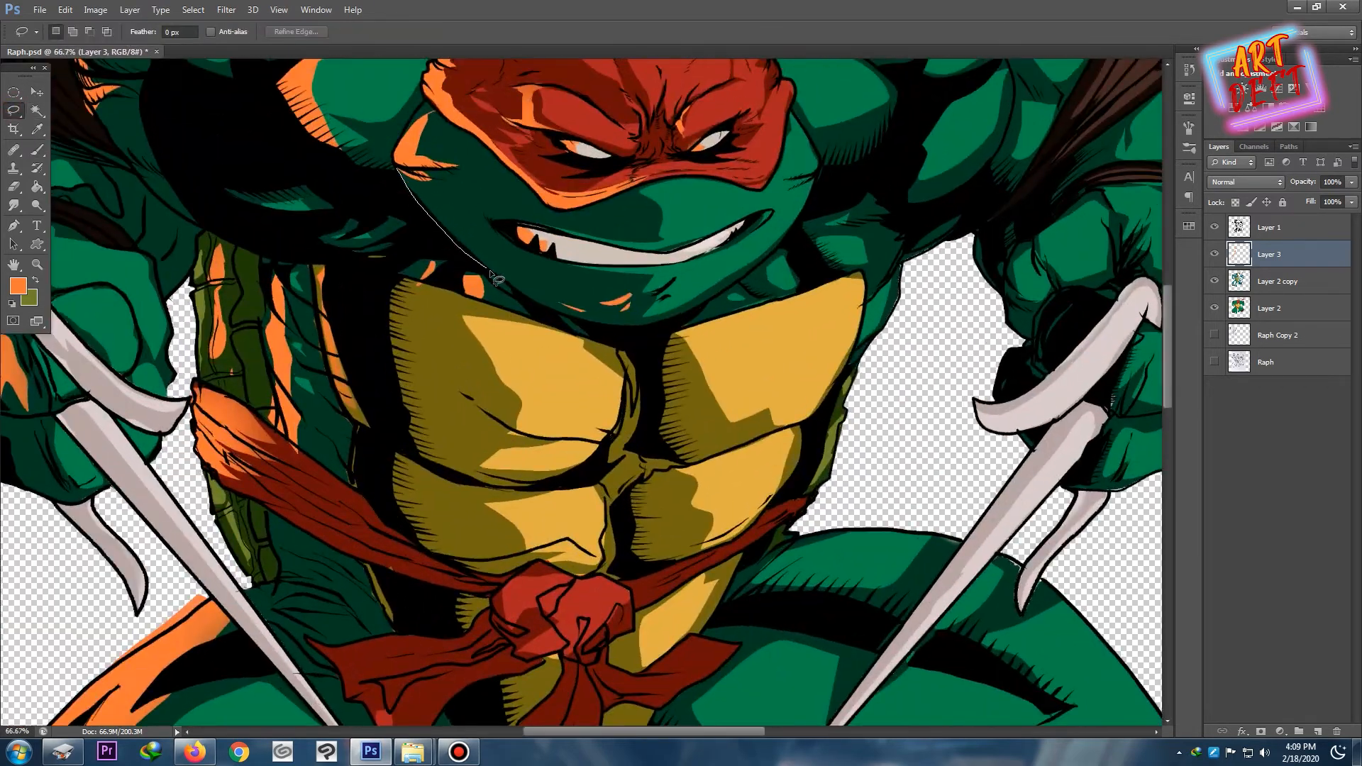
pyautogui.moveTo(489, 272); pyautogui.dragTo(424, 148)
pyautogui.press('b')
pyautogui.moveTo(430, 213); pyautogui.dragTo(486, 234)
pyautogui.hotkey('ctrl', 'd')
pyautogui.hotkey('ctrl', '-')
pyautogui.hotkey('ctrl', '-')
pyautogui.hotkey('ctrl', '-')
pyautogui.hotkey('ctrl', '-')
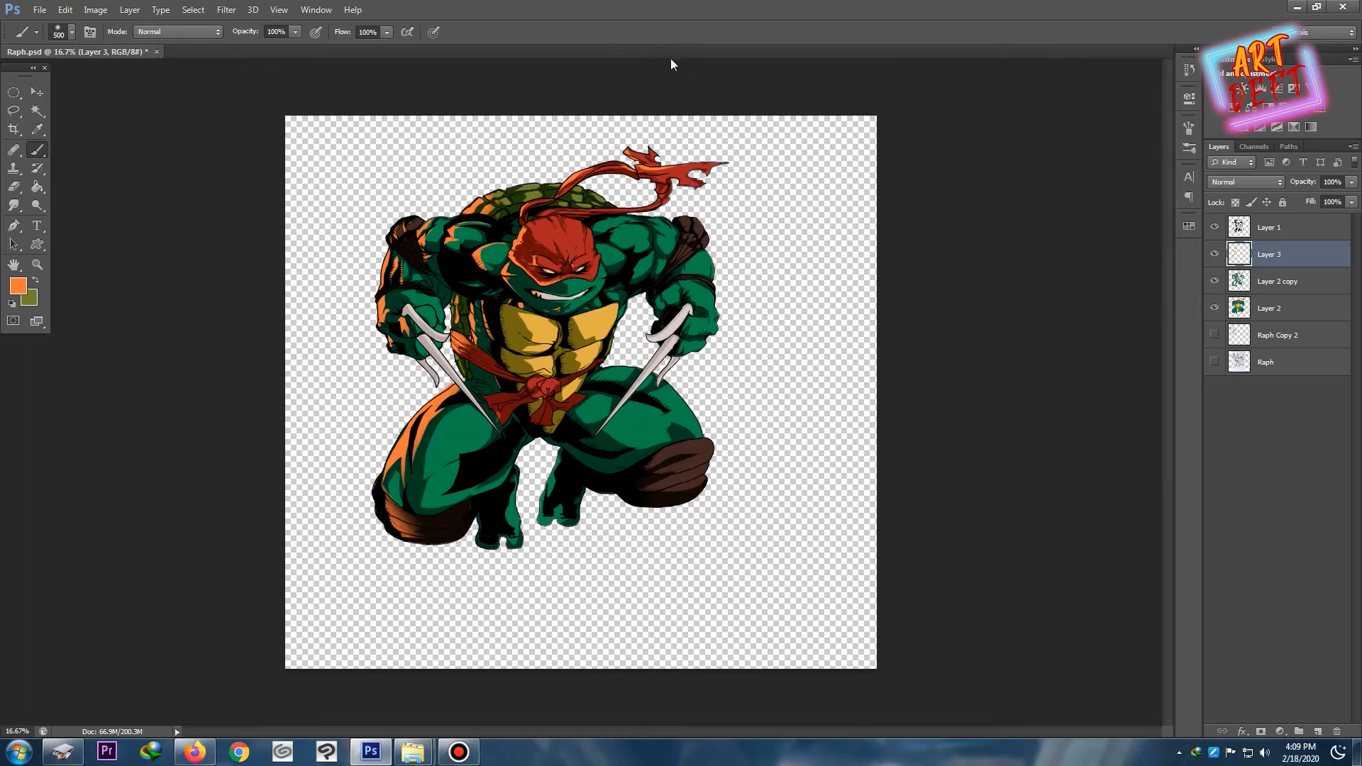
# - Paint lassoed orange rim light on the edges of the yellow chest plates
pyautogui.press('l')
pyautogui.hotkey('ctrl', '+')
pyautogui.moveTo(557, 303); pyautogui.dragTo(548, 352)
pyautogui.moveTo(541, 406); pyautogui.dragTo(547, 420)
pyautogui.press('b')
pyautogui.moveTo(554, 348); pyautogui.dragTo(542, 434)
pyautogui.hotkey('ctrl', 'd')
# - Paint a lassoed orange rim light on the left-hand tail of the sash knot
pyautogui.press('l')
pyautogui.moveTo(465, 396); pyautogui.dragTo(436, 398)
pyautogui.moveTo(478, 411)
pyautogui.mouseDown()
pyautogui.moveTo(460, 417)
pyautogui.moveTo(490, 390)
pyautogui.mouseUp()
pyautogui.press('b')
pyautogui.hotkey('ctrl', 'd')
pyautogui.hotkey('ctrl', '-')
pyautogui.hotkey('ctrl', '-')
pyautogui.hotkey('ctrl', '+')
# - Create a new layer above Layer 1 and load the flat-coloured turtle's shape as a selection
pyautogui.click(1272, 237)
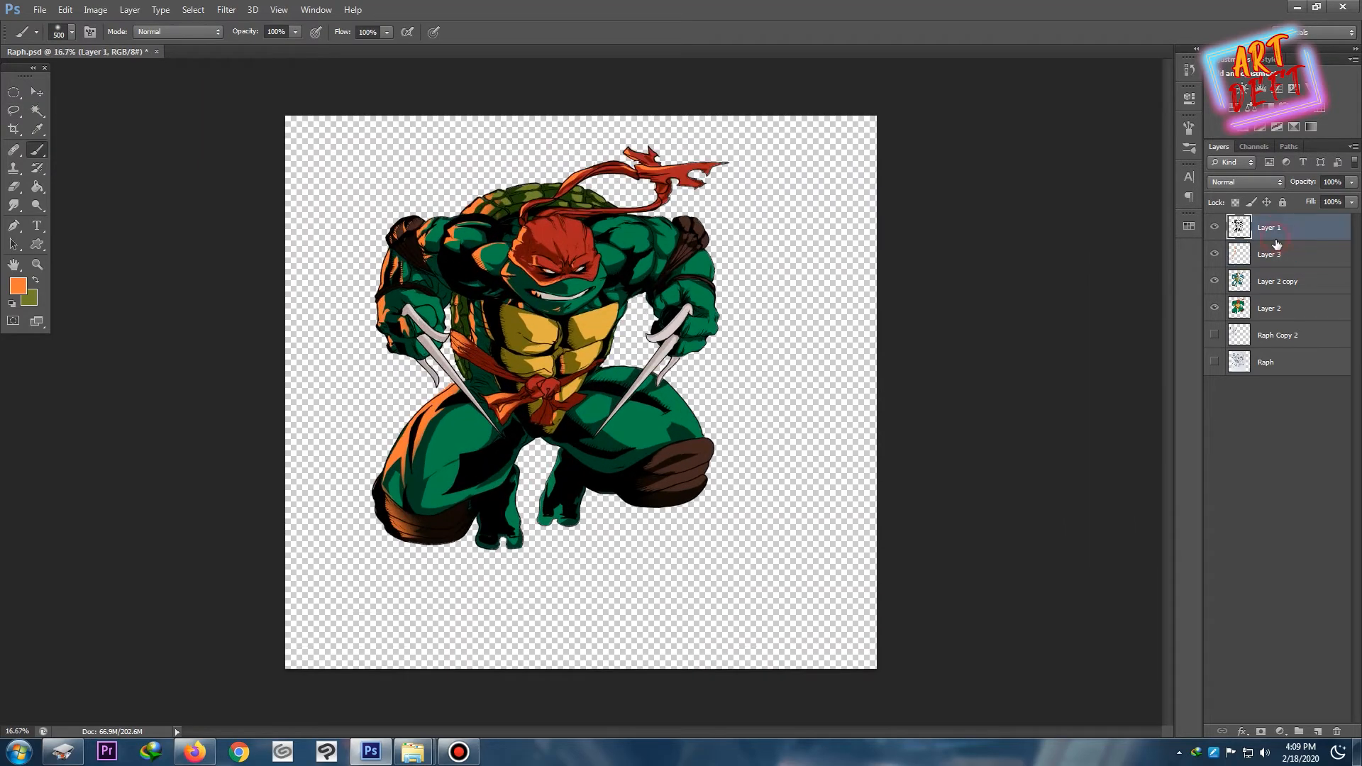
pyautogui.hotkey('ctrl', 'shift', 'n')
pyautogui.press('Return')
pyautogui.moveTo(388, 130); pyautogui.dragTo(411, 152)
pyautogui.hotkey('ctrl', 'z')
pyautogui.keyDown('ctrl'); pyautogui.click(1244, 330); pyautogui.keyUp('ctrl')
# - Apply a yellow-to-transparent linear gradient diagonally across the turtle selection, from the bandana tails to the left-hand knee, and deselect
pyautogui.click(18, 286)
pyautogui.click(1095, 698)
pyautogui.click(1235, 532)
pyautogui.rightClick(37, 189)
pyautogui.click(80, 184)
pyautogui.moveTo(705, 195); pyautogui.dragTo(373, 518)
pyautogui.hotkey('ctrl', 'd')
# - Change the yellow gradient layer's blending mode and set its opacity to 10%
pyautogui.click(1234, 182)
pyautogui.click(1221, 366)
pyautogui.write('10')
# - Add a cyan-to-transparent linear gradient from the head down past the feet, within the turtle's shape, on another new layer
pyautogui.hotkey('ctrl', 'shift', 'n')
pyautogui.press('Return')
pyautogui.keyDown('ctrl'); pyautogui.click(1236, 367); pyautogui.keyUp('ctrl')
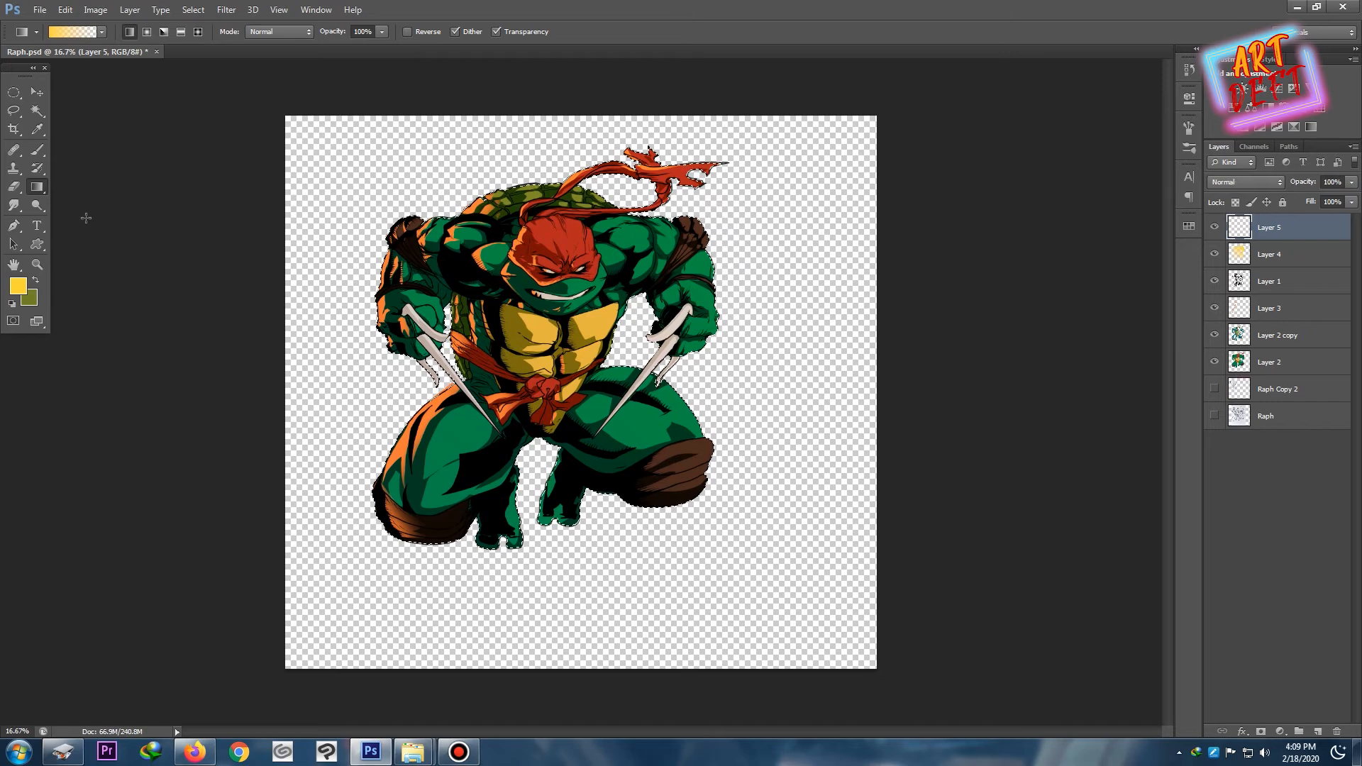
pyautogui.click(18, 286)
pyautogui.click(1095, 627)
pyautogui.click(1234, 532)
pyautogui.moveTo(633, 192); pyautogui.dragTo(478, 622)
pyautogui.hotkey('ctrl', 'd')
# - Set the cyan gradient layer to Lighten blending with 9% opacity
pyautogui.click(1253, 186)
pyautogui.click(1235, 298)
pyautogui.press('Tab')
pyautogui.write('9')
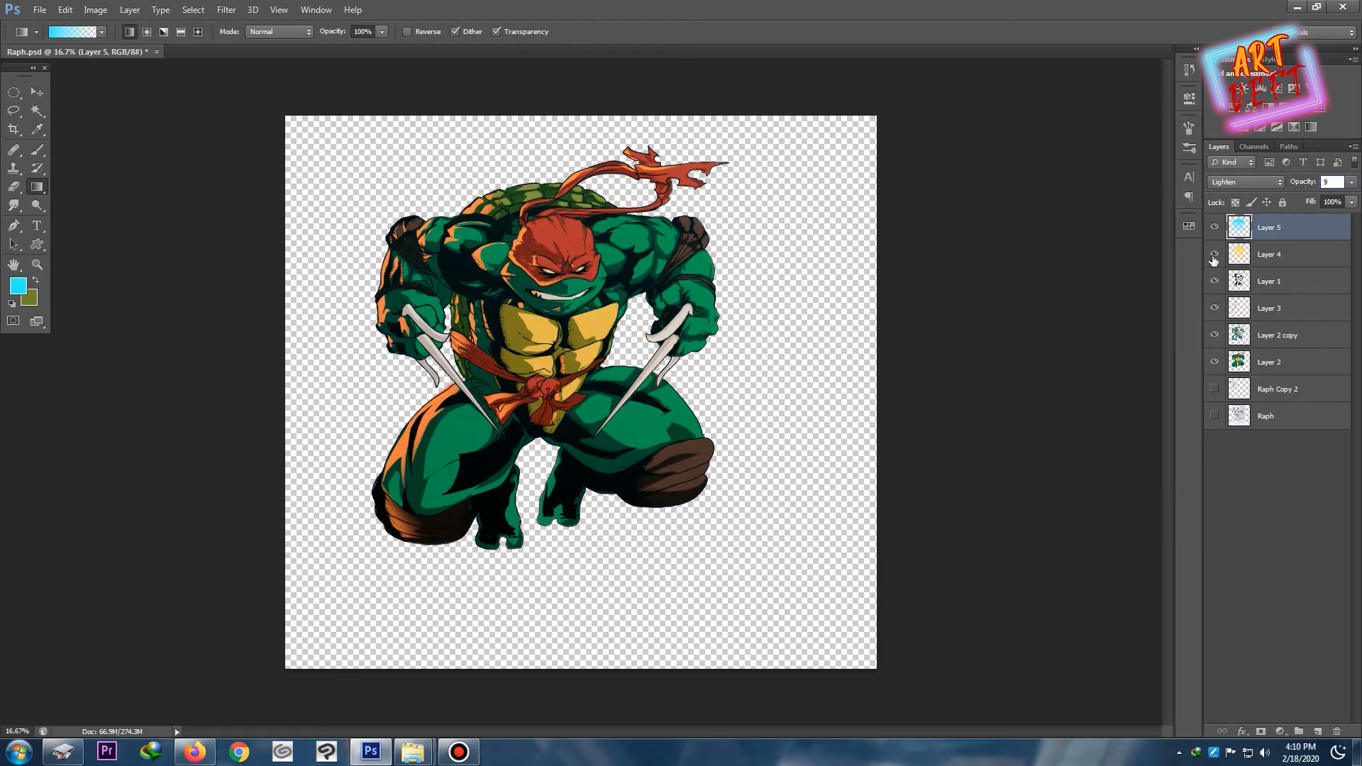
# - Create a new layer directly above Layer 1 and choose a deep orange brush colour, starting from the thigh's rim light
pyautogui.click(1278, 281)
pyautogui.hotkey('ctrl', 'shift', 'n')
pyautogui.press('Return')
pyautogui.click(19, 286)
pyautogui.click(414, 447)
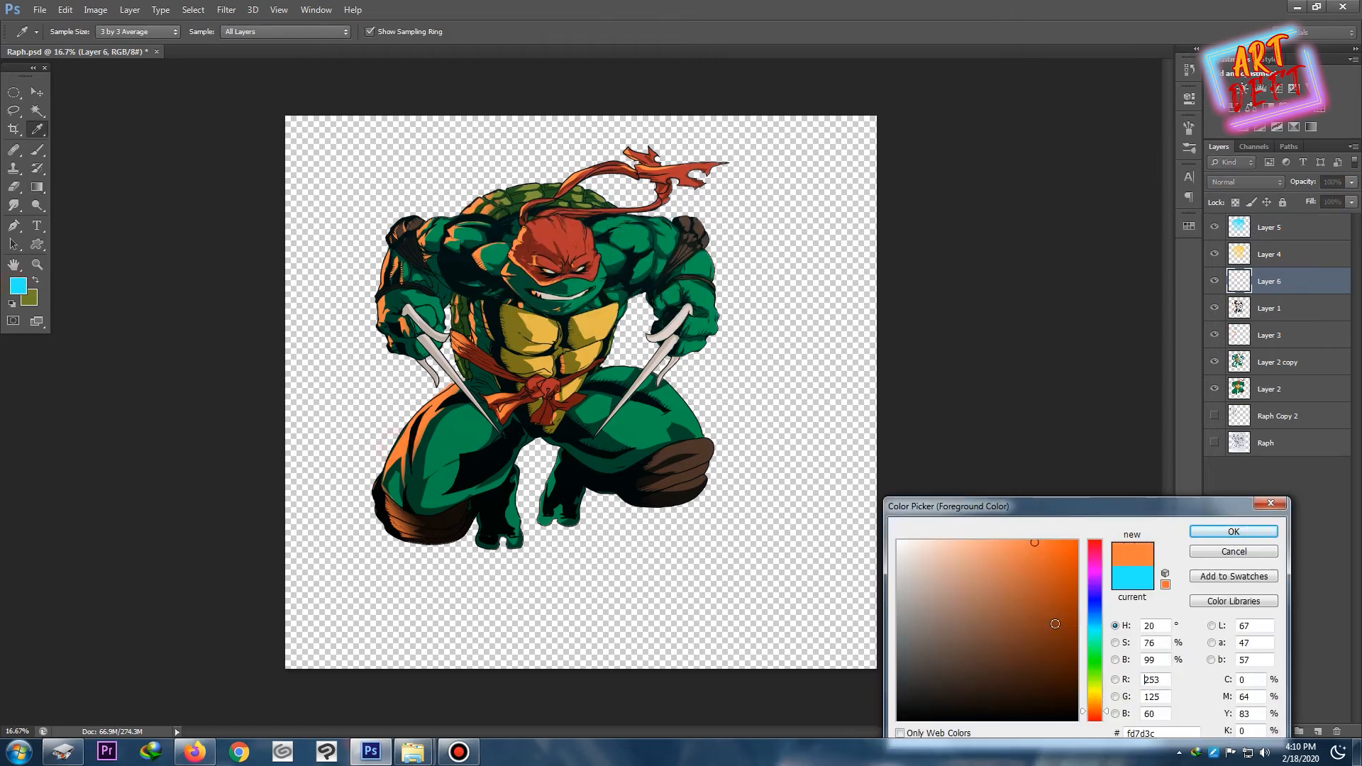
pyautogui.press('Return')
pyautogui.press('b')
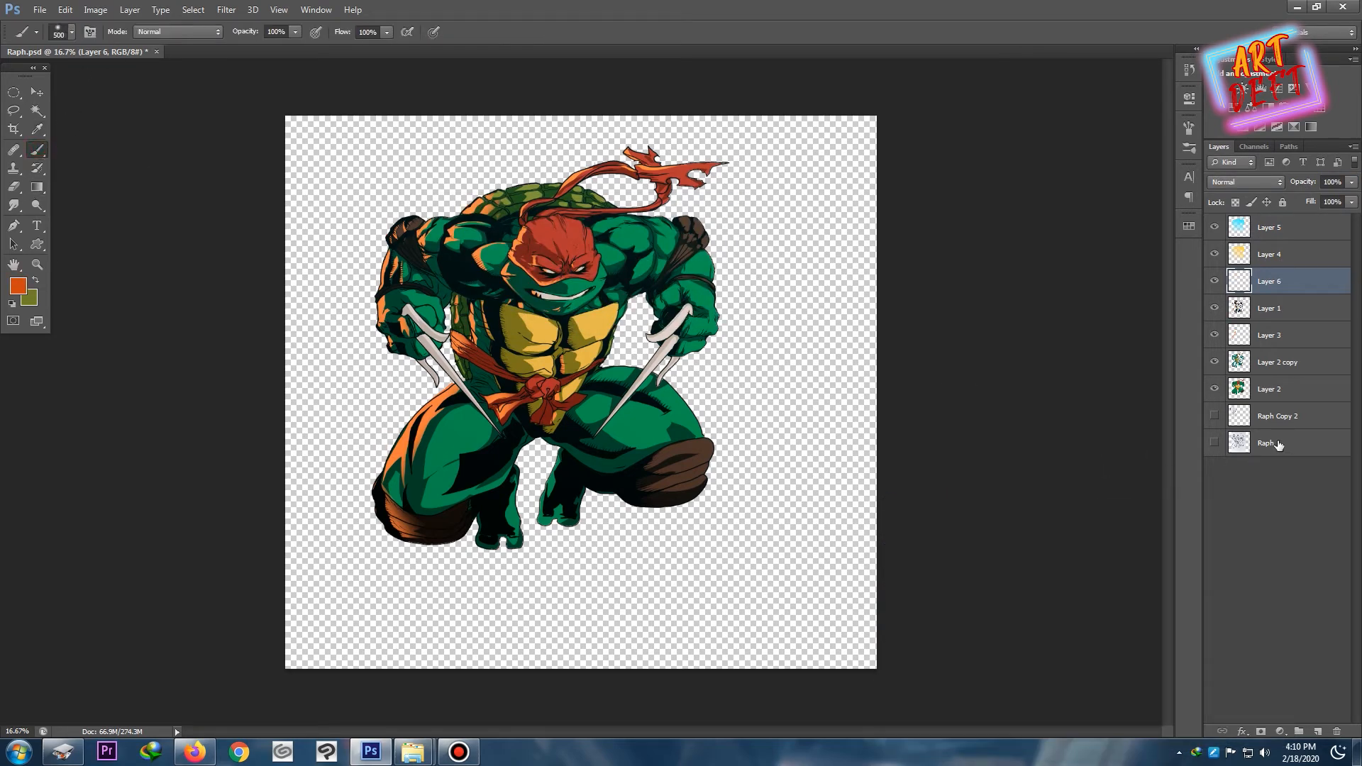
# - Create a new layer directly below Layer 2 and set the foreground colour to dark blue
pyautogui.click(1277, 417)
pyautogui.hotkey('ctrl', 'shift', 'n')
pyautogui.press('Return')
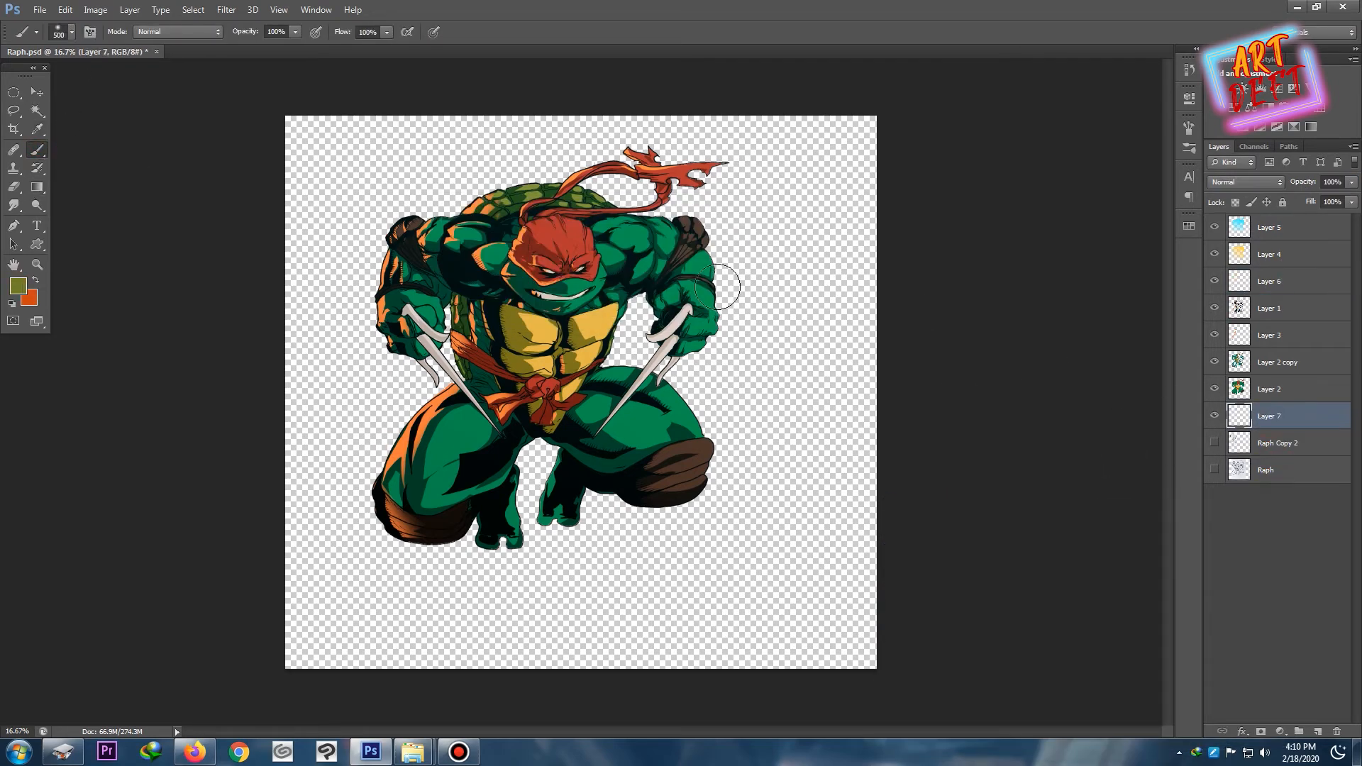
pyautogui.click(17, 289)
pyautogui.click(1095, 617)
pyautogui.click(970, 673)
pyautogui.press('Return')
# - Fill the new bottom layer with dark blue using the Paint Bucket and return to the Brush with orange as foreground
pyautogui.click(37, 186)
pyautogui.rightClick(41, 189)
pyautogui.click(83, 199)
pyautogui.click(342, 260)
pyautogui.click(39, 151)
pyautogui.press('x')
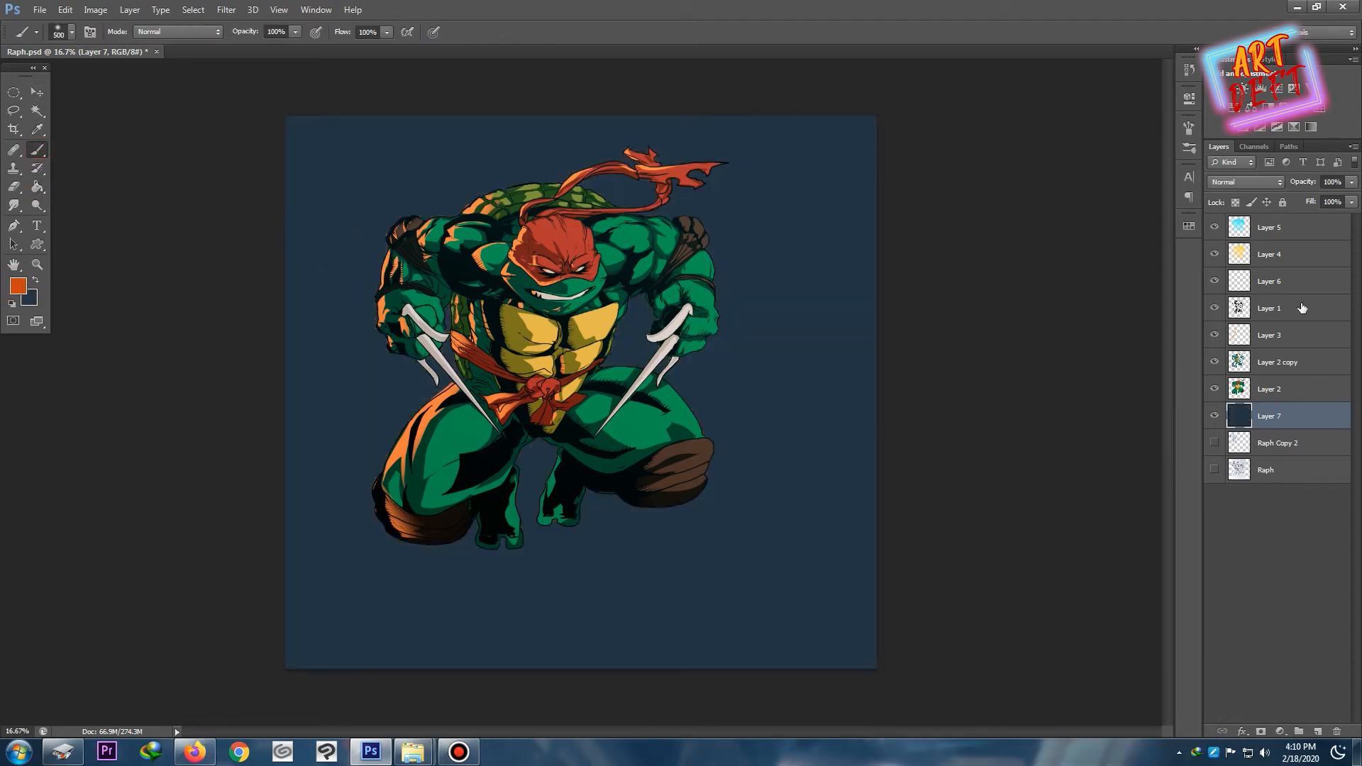
# - Paint orange glow on Layer 6 around the mask and the shell's lit edge, and set the layer to Linear Dodge (Add) blending
pyautogui.click(1276, 279)
pyautogui.scroll(3, 528, 257)
pyautogui.moveTo(528, 287); pyautogui.dragTo(539, 284)
pyautogui.click(1245, 181)
pyautogui.click(1248, 330)
pyautogui.moveTo(453, 257)
pyautogui.mouseDown()
pyautogui.moveTo(478, 235)
pyautogui.moveTo(516, 247)
pyautogui.moveTo(511, 367)
pyautogui.moveTo(438, 311)
pyautogui.moveTo(458, 254)
pyautogui.moveTo(487, 248)
pyautogui.moveTo(452, 233)
pyautogui.moveTo(454, 195)
pyautogui.mouseUp()
pyautogui.click(537, 353)
pyautogui.click(438, 327)
# - Brush orange glow over the rim-lit shoulder, arm and side of the shell with a large soft brush
pyautogui.hotkey('ctrl', '-')
pyautogui.hotkey('ctrl', '-')
pyautogui.press(']')
pyautogui.press('e')
pyautogui.press(']')
pyautogui.press(']')
pyautogui.press(']')
pyautogui.press(']')
pyautogui.press(']')
pyautogui.press(']')
pyautogui.press(']')
pyautogui.press(']')
pyautogui.press(']')
pyautogui.press(']')
pyautogui.press(']')
pyautogui.press(']')
pyautogui.press(']')
pyautogui.press(']')
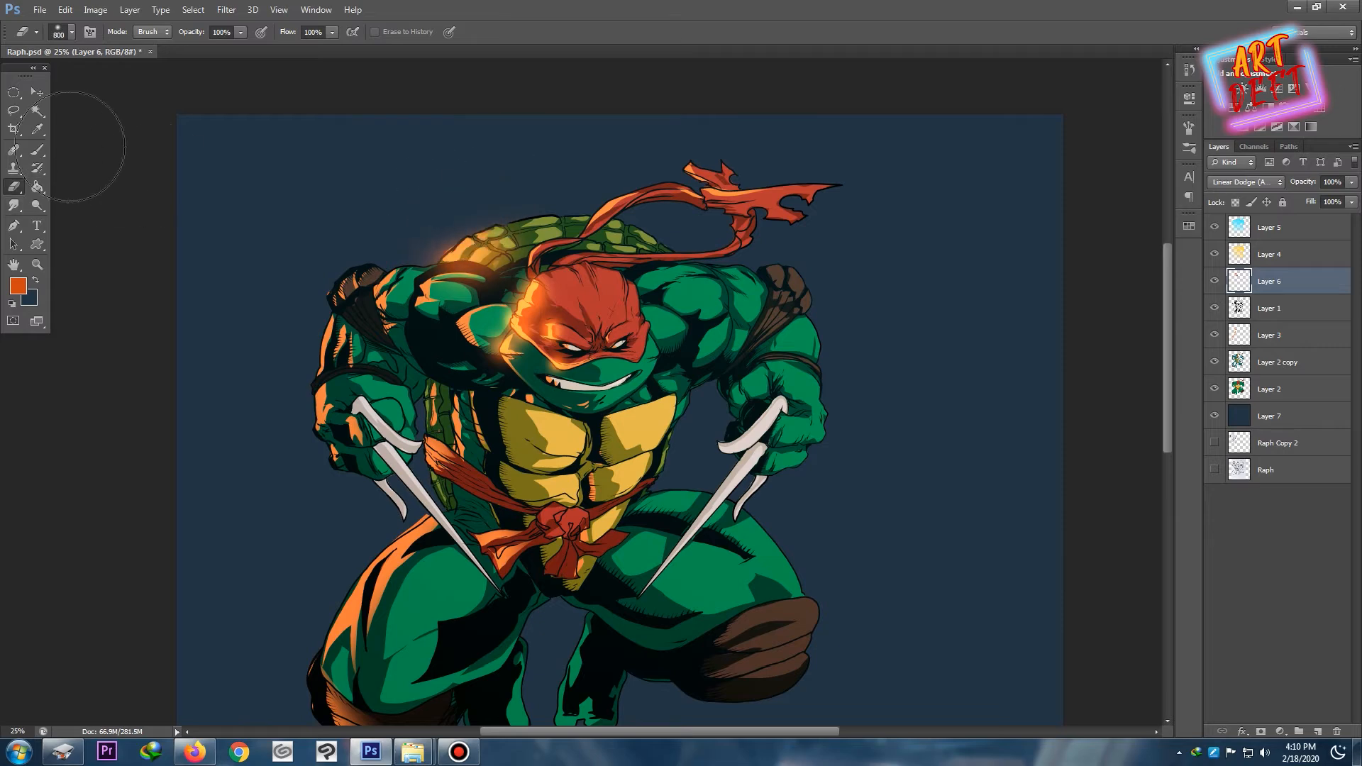
pyautogui.click(36, 150)
pyautogui.moveTo(458, 333)
pyautogui.mouseDown()
pyautogui.moveTo(489, 303)
pyautogui.moveTo(334, 312)
pyautogui.moveTo(323, 405)
pyautogui.moveTo(483, 420)
pyautogui.moveTo(435, 472)
pyautogui.mouseUp()
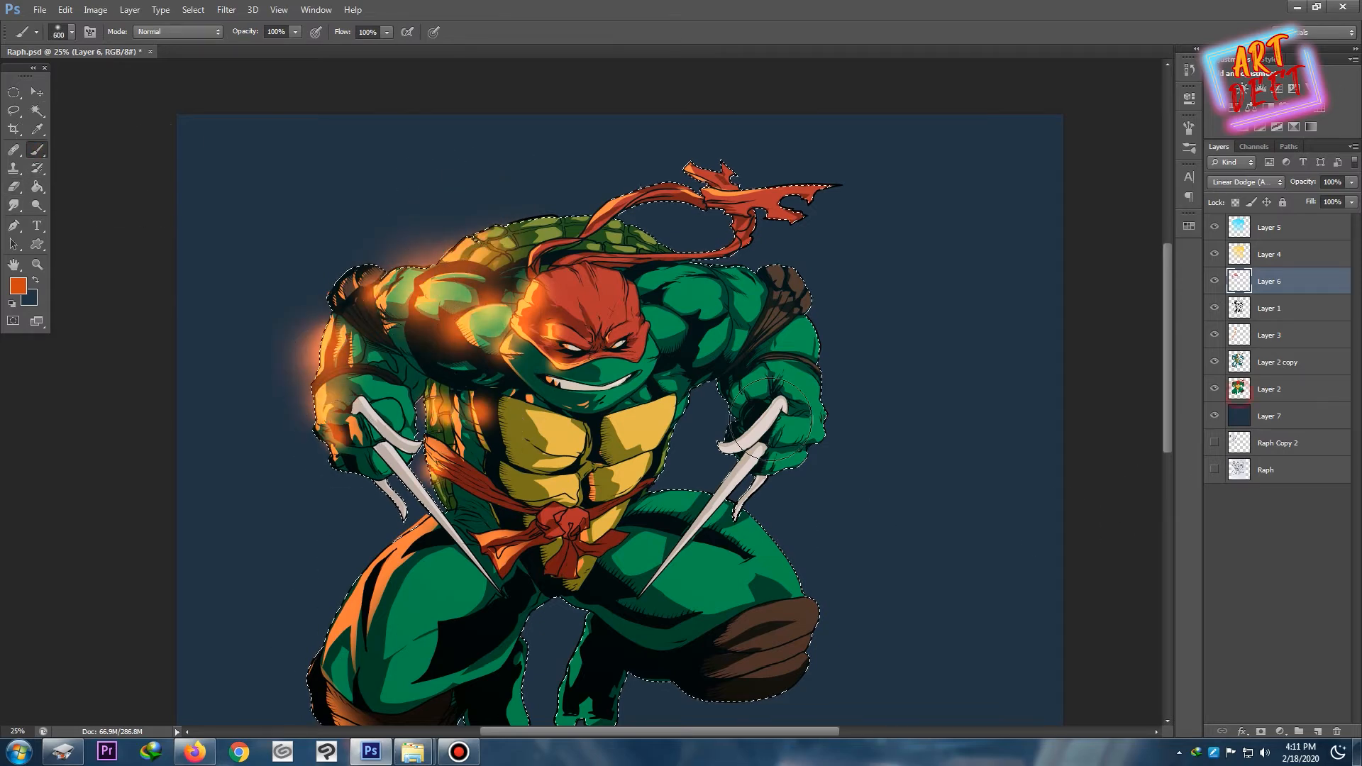
# - Try painting orange glow beside the rim-lit thigh, with and without a selection loaded from Layer 2
pyautogui.keyDown('ctrl'); pyautogui.click(1240, 395); pyautogui.keyUp('ctrl')
pyautogui.moveTo(305, 628); pyautogui.dragTo(352, 567)
pyautogui.hotkey('ctrl', 'd')
pyautogui.click(363, 541)
pyautogui.click(57, 9)
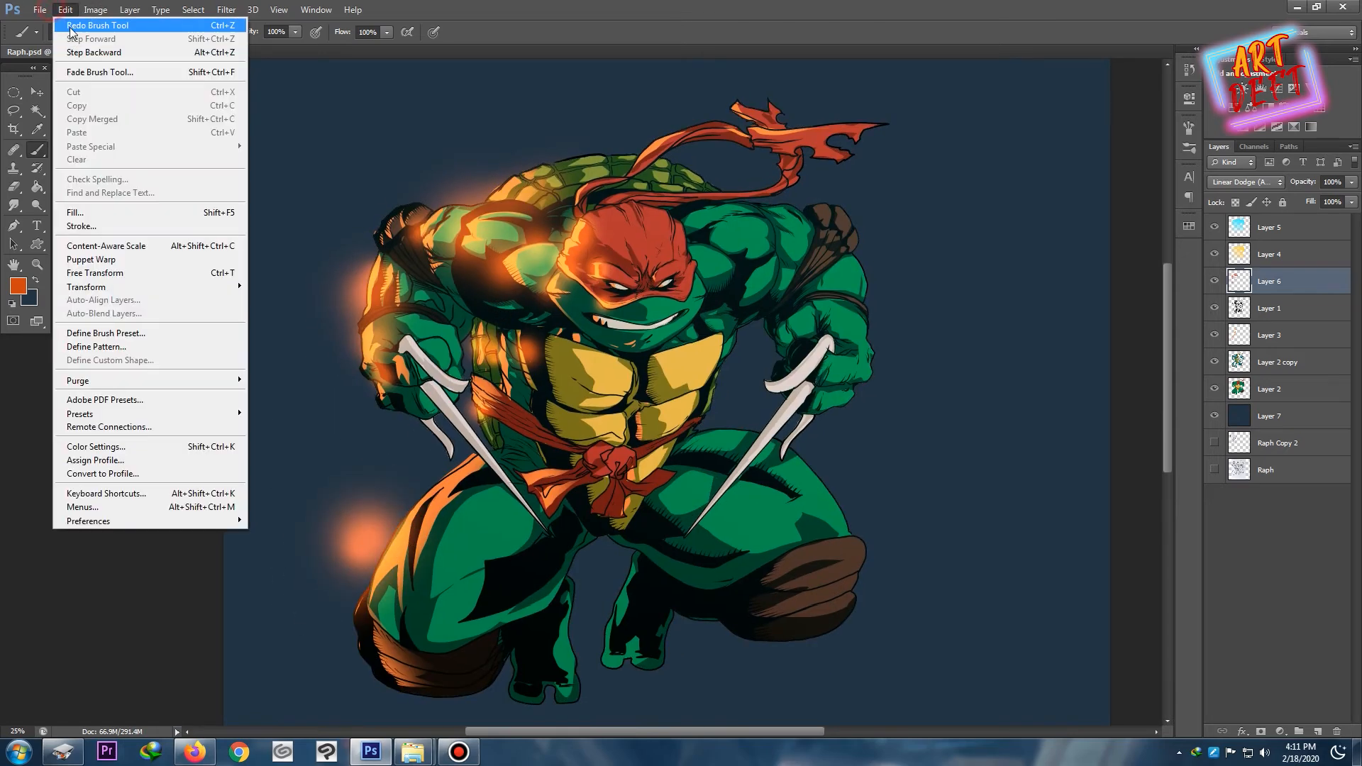
pyautogui.click(78, 53)
# - Brush orange glow along the rim-lit edge of the thigh and onto its kneepad
pyautogui.moveTo(394, 568); pyautogui.dragTo(465, 472)
pyautogui.moveTo(388, 635); pyautogui.dragTo(402, 667)
pyautogui.hotkey('ctrl', '-')
pyautogui.hotkey('ctrl', '+')
# - Add orange glow around the mask and bandana tail with the brush size reduced to 250
pyautogui.press('[')
pyautogui.press('[')
pyautogui.press('[')
pyautogui.press('[')
pyautogui.press('[')
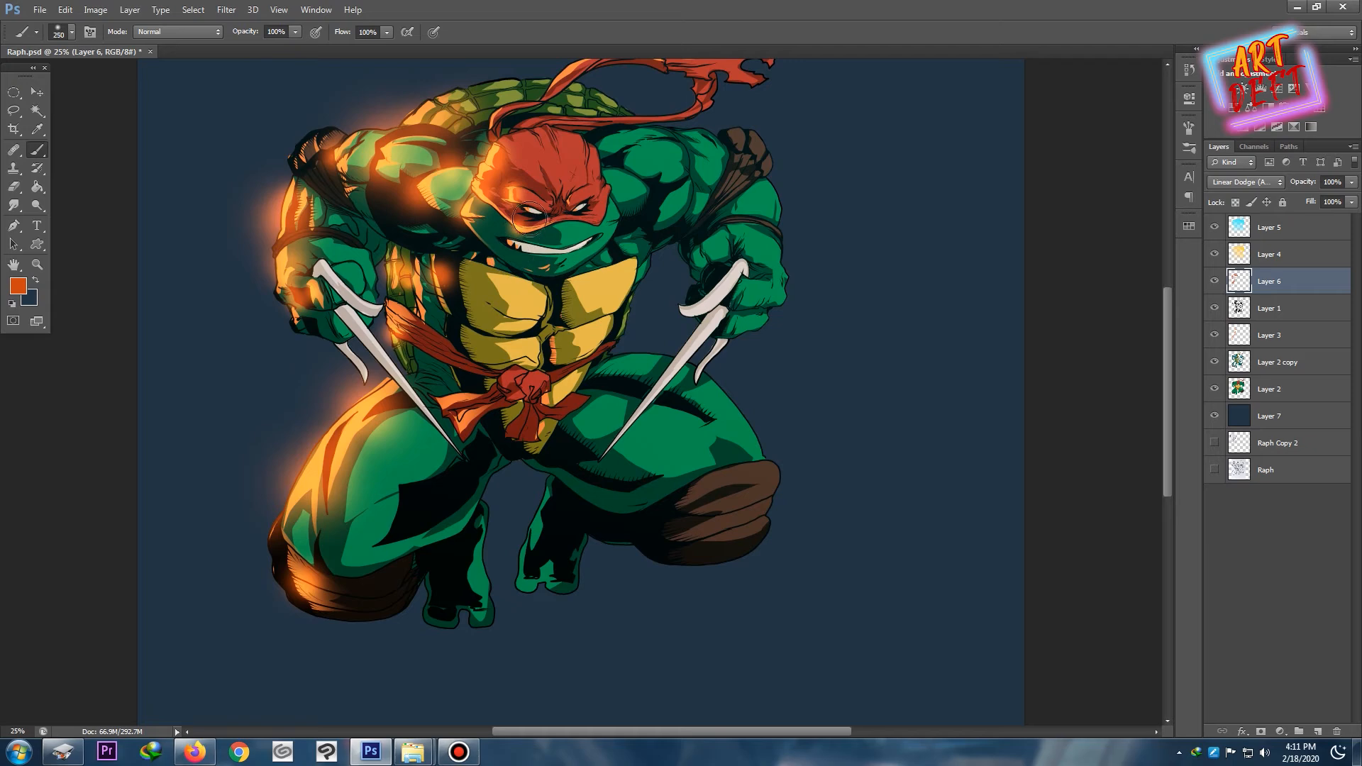
pyautogui.click(526, 211)
pyautogui.moveTo(497, 128); pyautogui.dragTo(439, 244)
pyautogui.click(434, 238)
pyautogui.moveTo(497, 206); pyautogui.dragTo(530, 187)
# - Paint orange glow on the belt knot with a size 300 brush and erase the excess glow on the chest
pyautogui.hotkey('ctrl', '-')
pyautogui.hotkey('ctrl', '-')
pyautogui.hotkey('ctrl', '+')
pyautogui.press(']')
pyautogui.moveTo(442, 401); pyautogui.dragTo(482, 402)
pyautogui.click(510, 376)
pyautogui.hotkey('ctrl', '-')
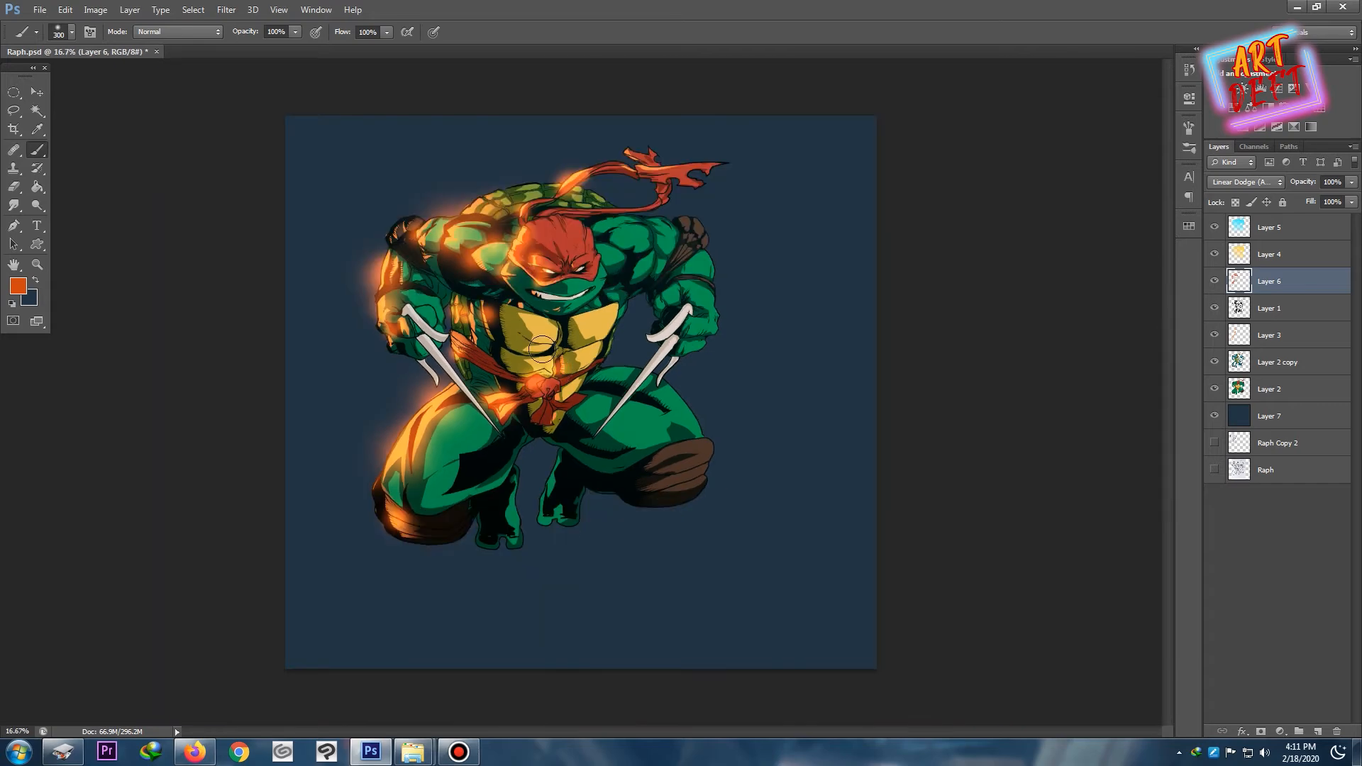
pyautogui.press('e')
pyautogui.click(548, 308)
# - Create a new layer directly above Layer 2 and switch to the Brush with dark blue as foreground
pyautogui.hotkey('ctrl', '-')
pyautogui.hotkey('ctrl', '+')
pyautogui.hotkey('ctrl', '+')
pyautogui.hotkey('ctrl', '-')
pyautogui.click(1302, 389)
pyautogui.hotkey('ctrl', 'shift', 'n')
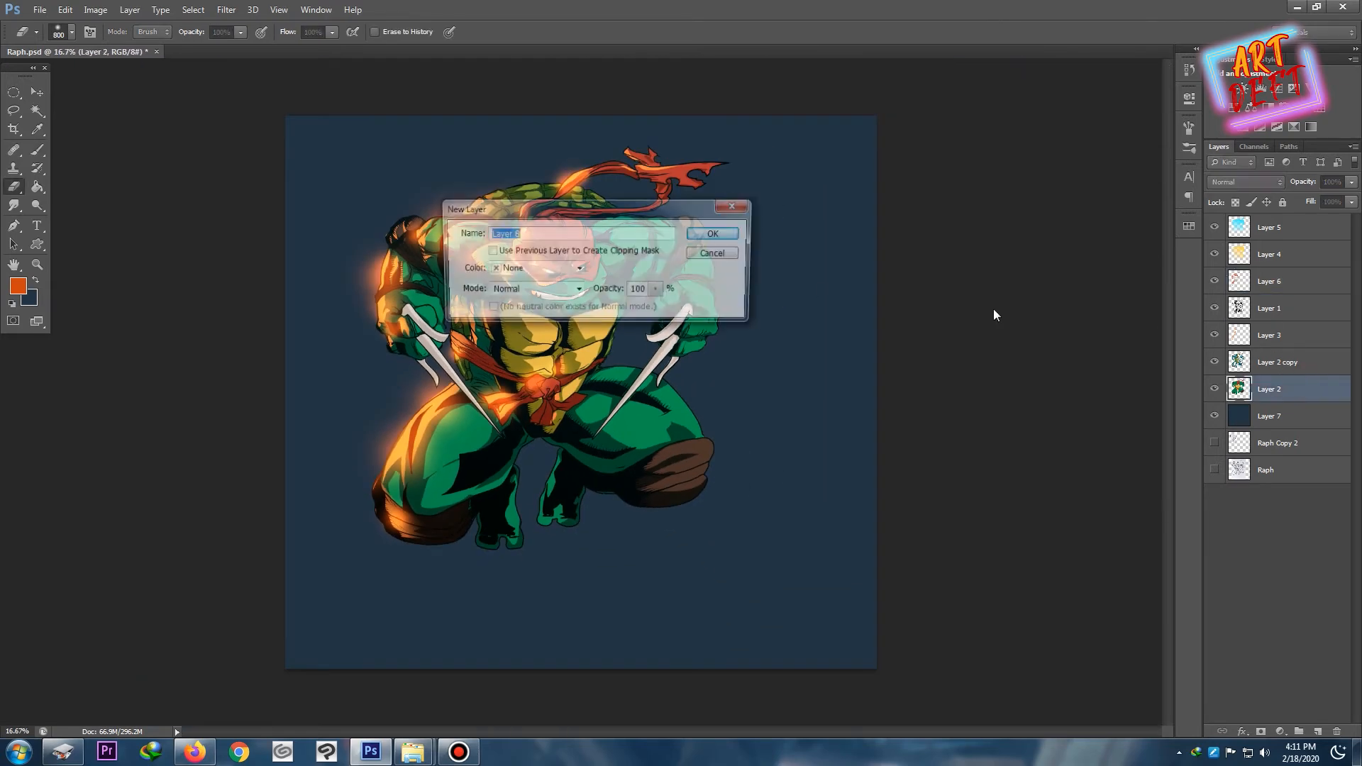
pyautogui.press('Return')
pyautogui.press('c')
pyautogui.press('b')
pyautogui.press('x')
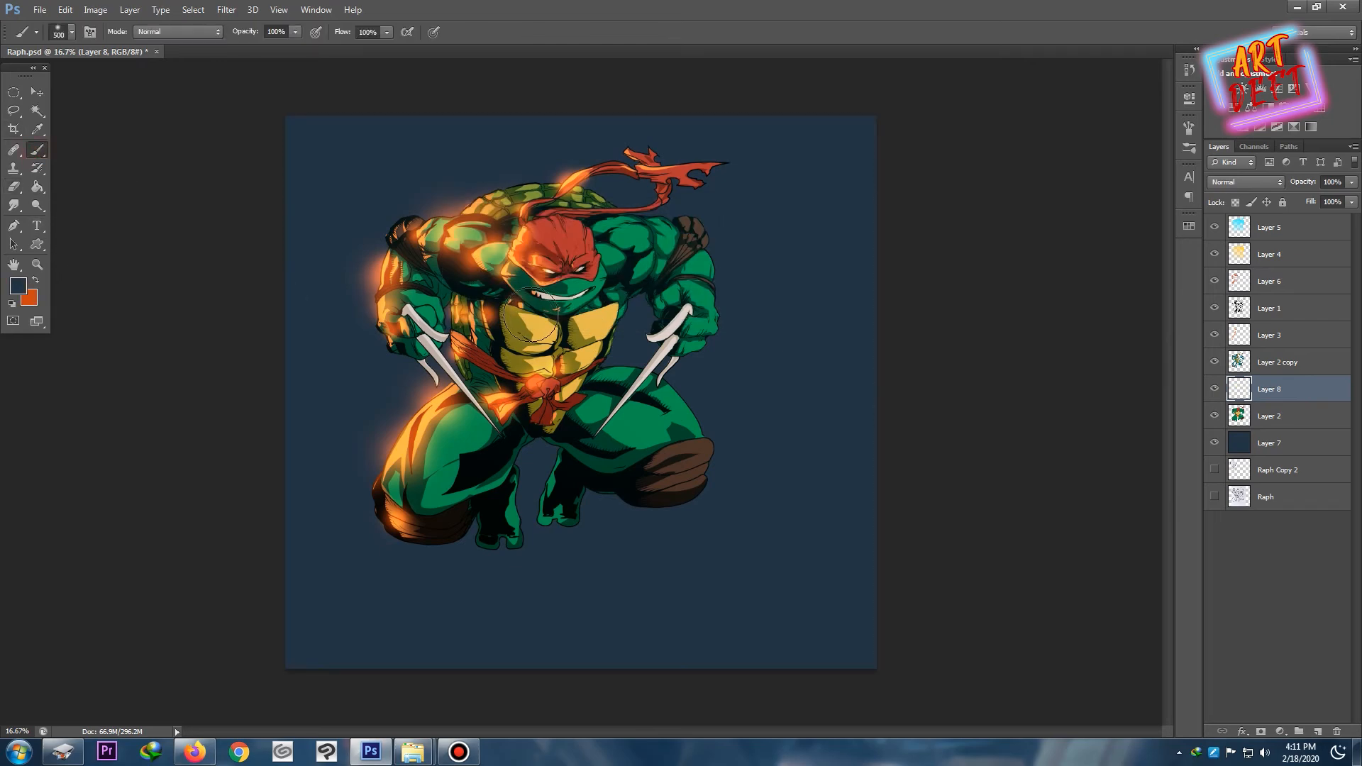
# - Start the dark blue shading beside the chest with a smaller brush and set Layer 8 to Multiply blending
pyautogui.hotkey('ctrl', '+')
pyautogui.hotkey('ctrl', '+')
pyautogui.press('[')
pyautogui.press('[')
pyautogui.press('[')
pyautogui.moveTo(345, 204); pyautogui.dragTo(418, 204)
pyautogui.click(1257, 182)
pyautogui.click(1250, 230)
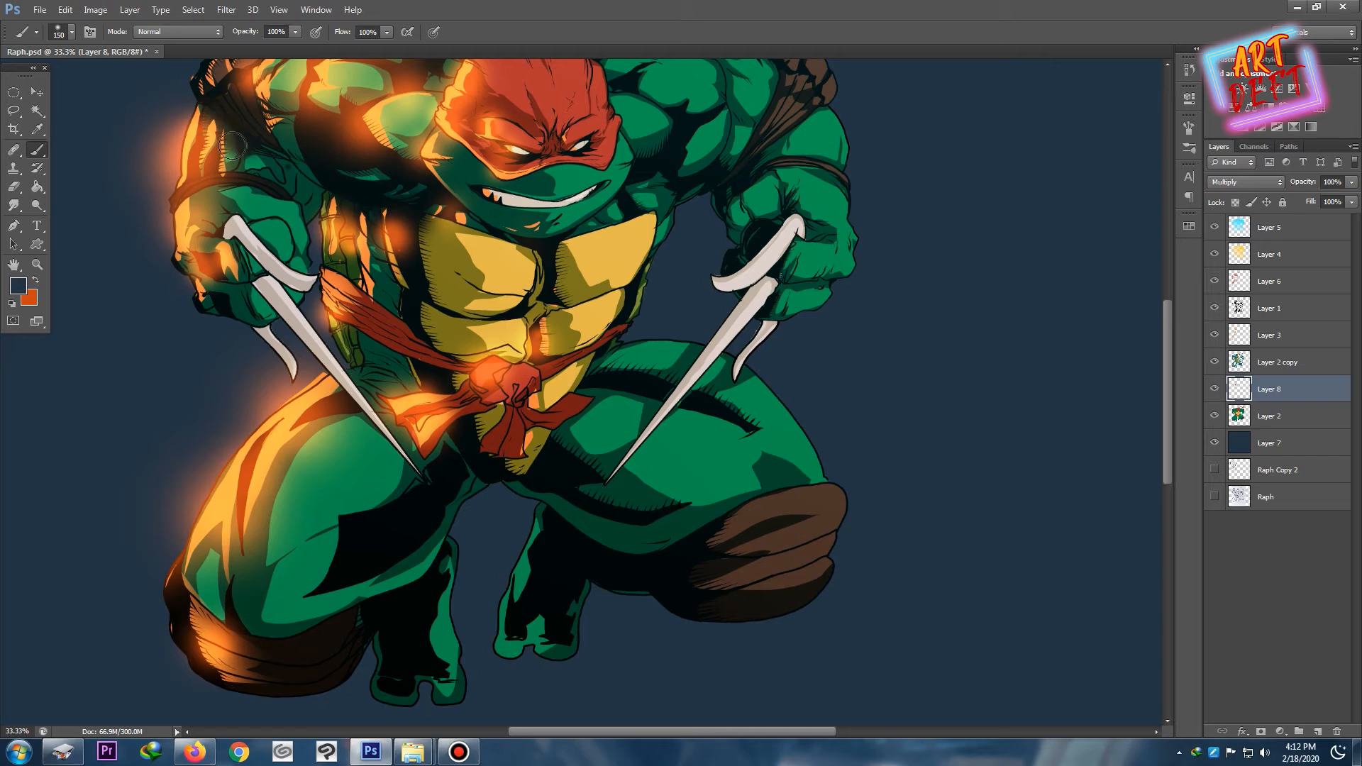
# - Brush dark blue shadows onto the rim-lit arm's forearm, hand and upper arm and the area beside the face
pyautogui.moveTo(263, 189); pyautogui.dragTo(222, 190)
pyautogui.press(']')
pyautogui.click(255, 283)
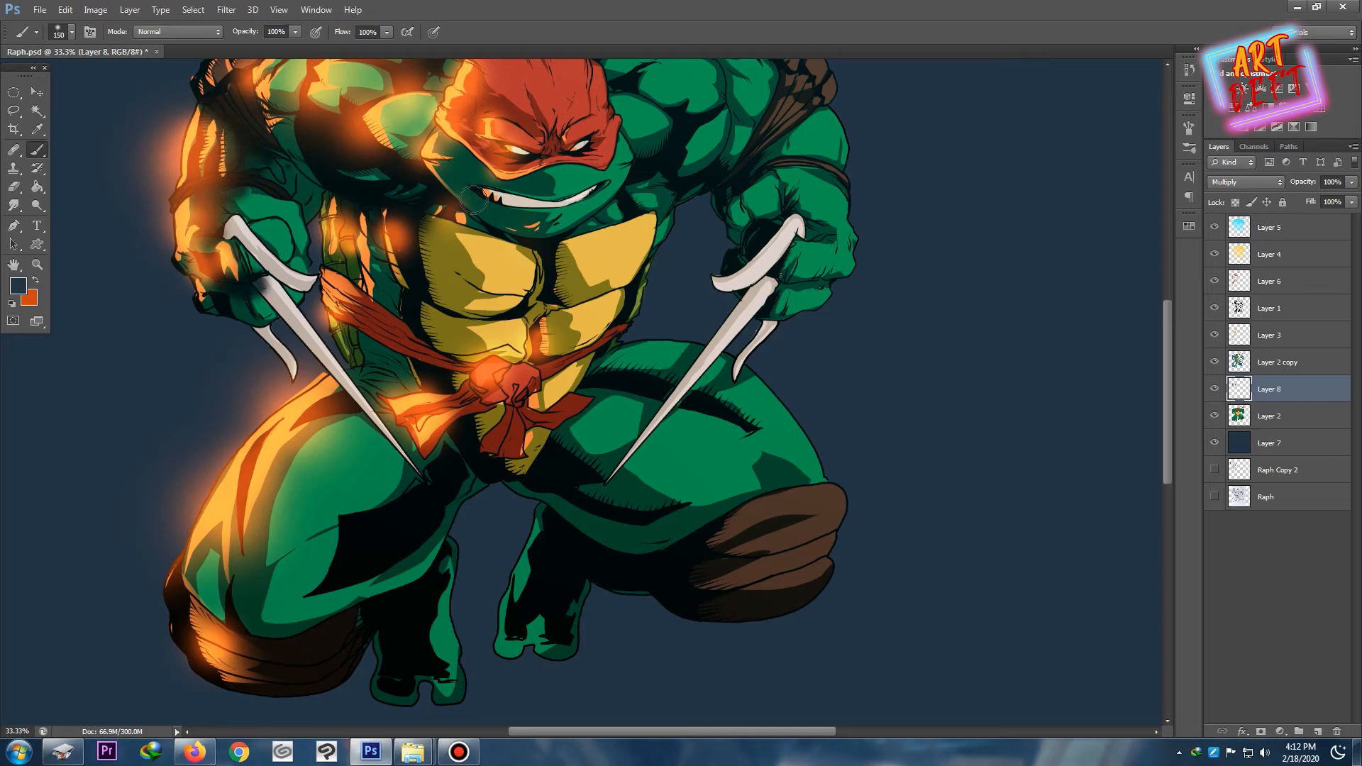
pyautogui.moveTo(453, 148); pyautogui.dragTo(493, 333)
pyautogui.moveTo(339, 300); pyautogui.dragTo(346, 364)
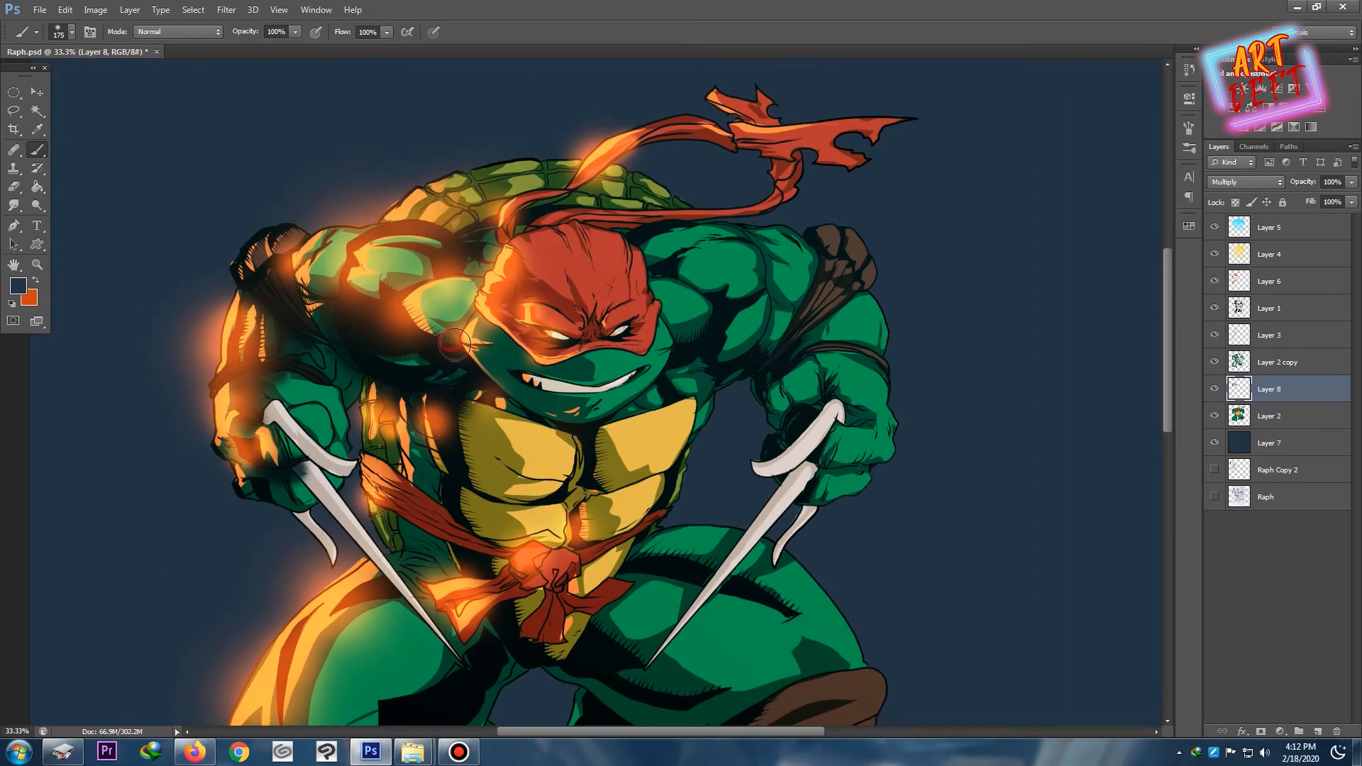
pyautogui.moveTo(460, 321)
pyautogui.mouseDown()
pyautogui.moveTo(482, 289)
pyautogui.moveTo(482, 243)
pyautogui.mouseUp()
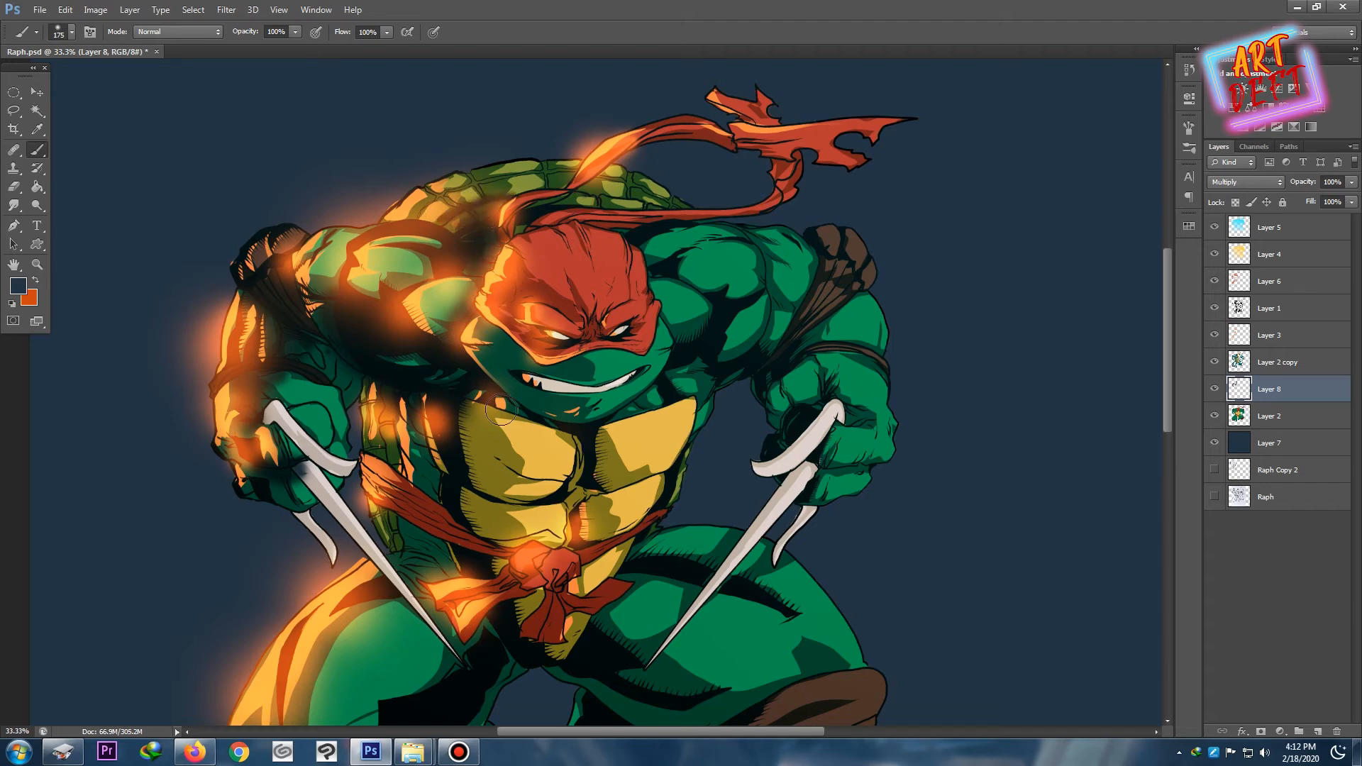
# - Brush dark blue shadows onto the unlit thigh, kneepad and shoulder with an enlarged brush
pyautogui.press(']')
pyautogui.hotkey('ctrl', '-')
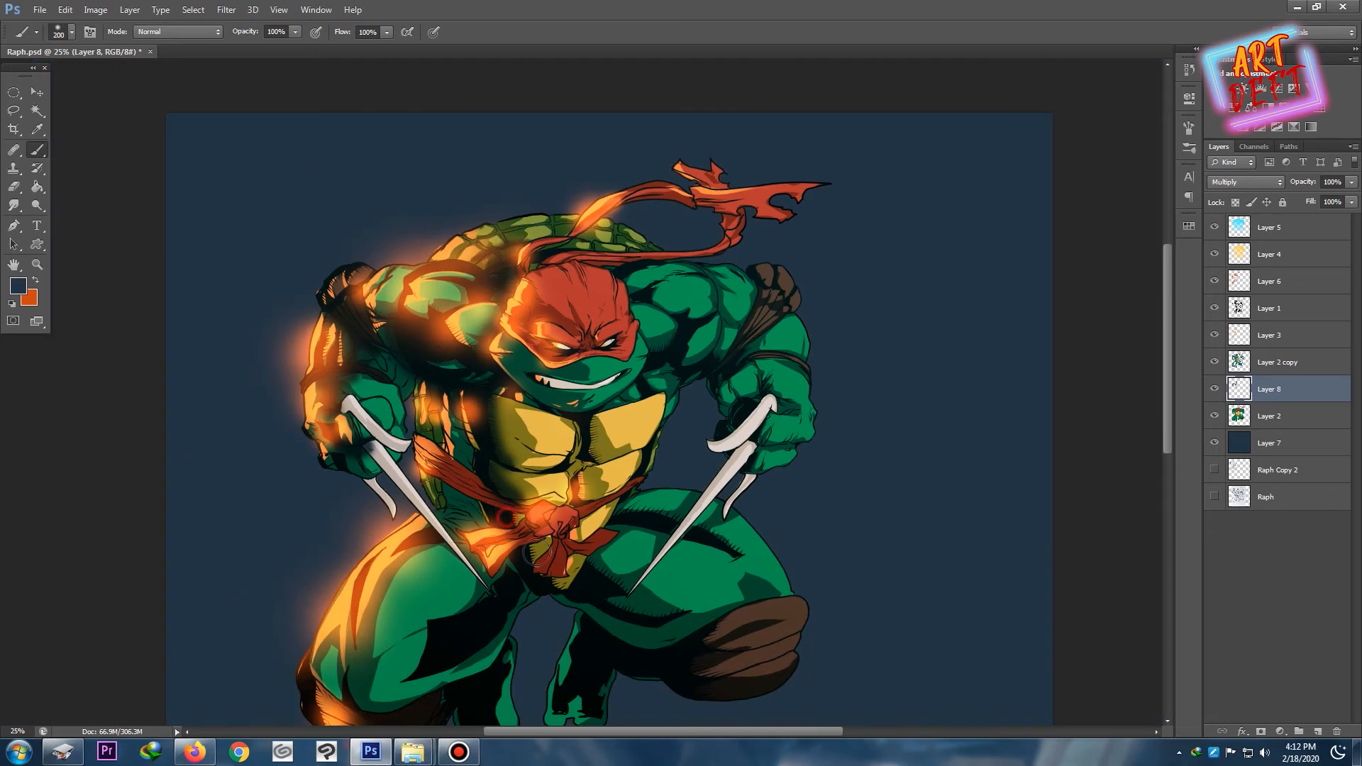
pyautogui.moveTo(587, 580)
pyautogui.mouseDown()
pyautogui.moveTo(634, 633)
pyautogui.moveTo(727, 623)
pyautogui.moveTo(692, 641)
pyautogui.moveTo(770, 623)
pyautogui.mouseUp()
pyautogui.press(']')
pyautogui.press(']')
pyautogui.moveTo(699, 664); pyautogui.dragTo(776, 657)
pyautogui.hotkey('ctrl', '-')
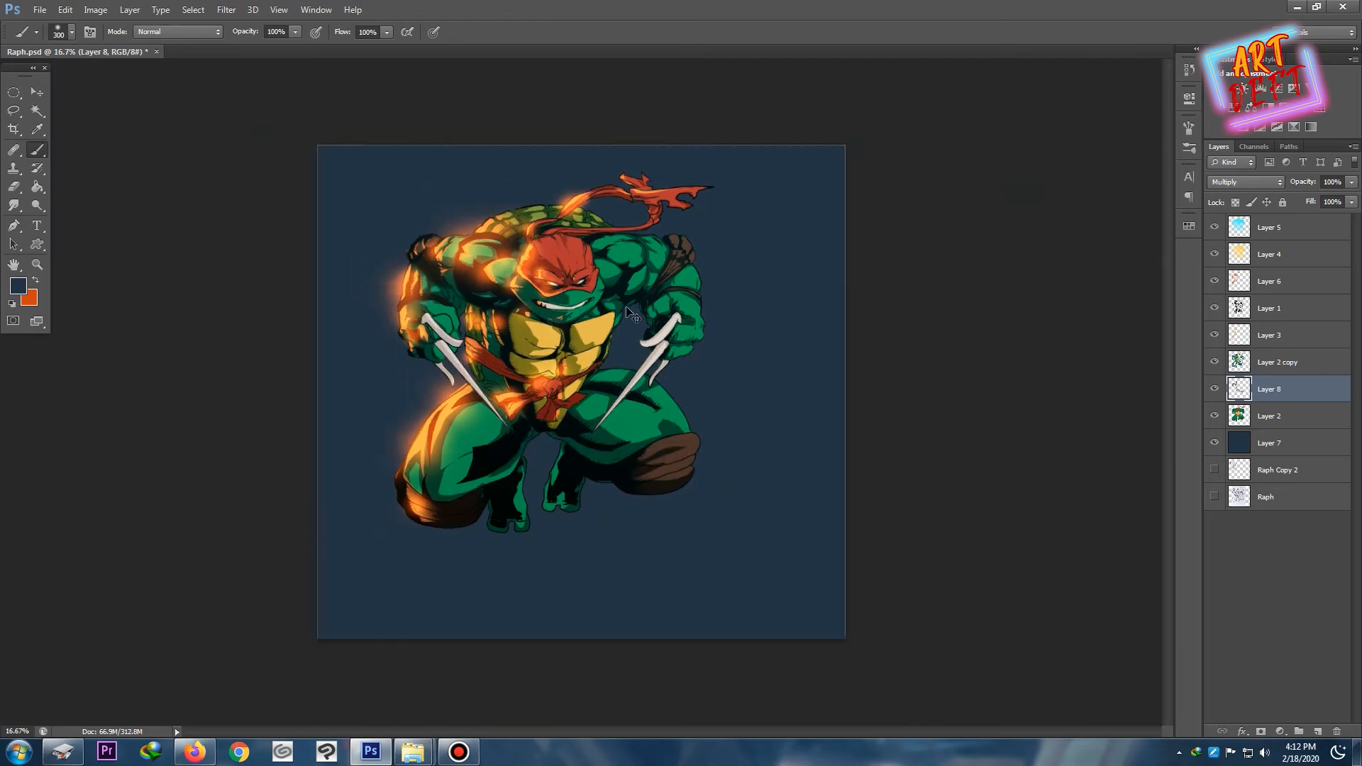
pyautogui.hotkey('ctrl', '+')
pyautogui.moveTo(695, 219); pyautogui.dragTo(634, 262)
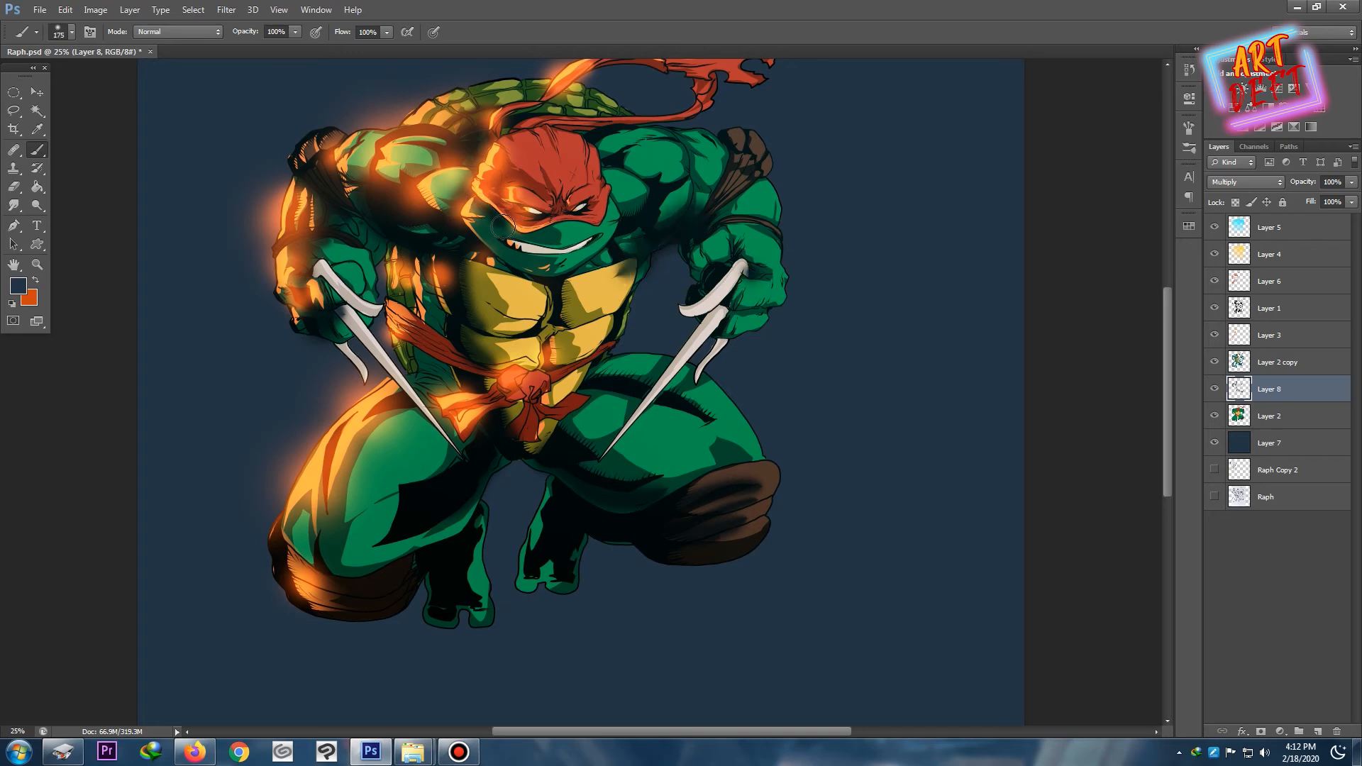
# - Try Soft Light blending on Layer 8, and settle on Multiply with 52% opacity
pyautogui.click(1245, 181)
pyautogui.click(1223, 378)
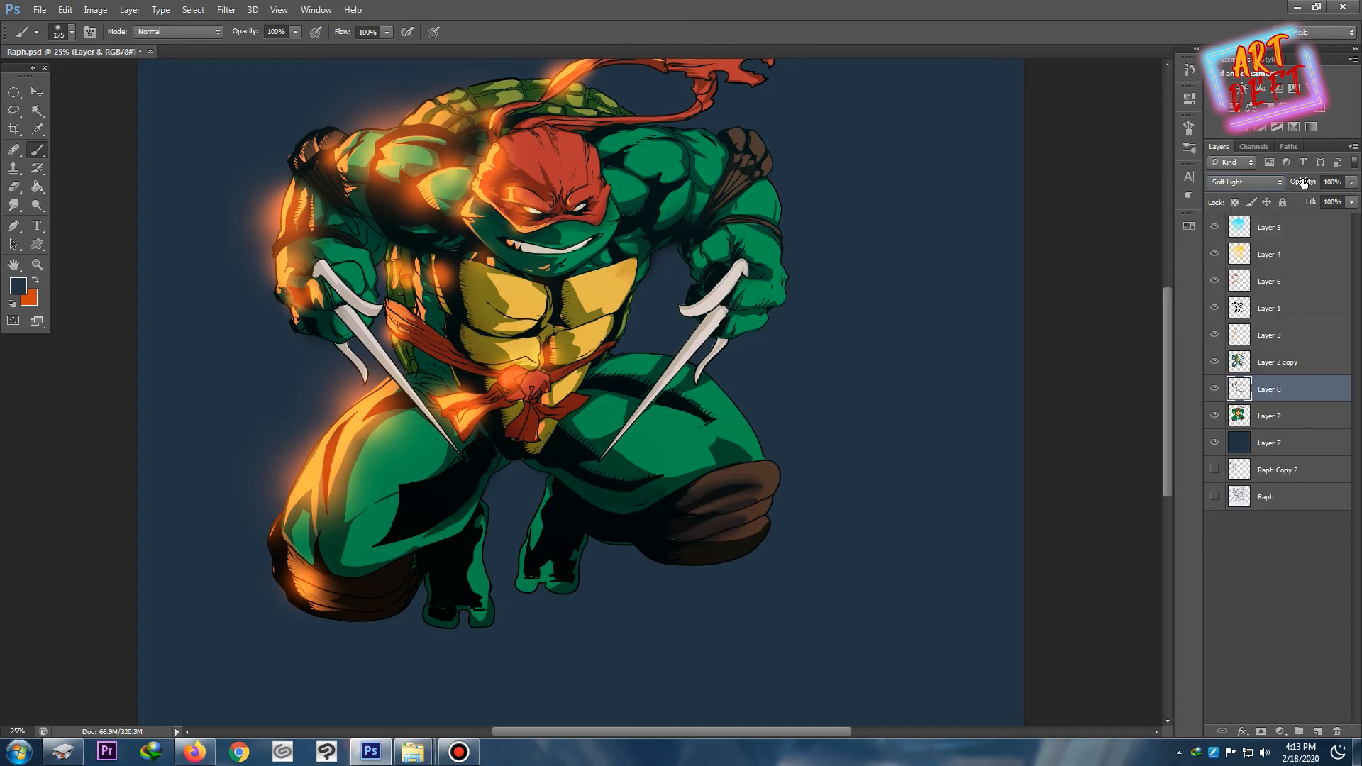
pyautogui.hotkey('ctrl', '-')
pyautogui.hotkey('ctrl', '-')
pyautogui.click(1245, 182)
pyautogui.click(1235, 243)
pyautogui.hotkey('ctrl', '+')
pyautogui.hotkey('ctrl', '-')
pyautogui.hotkey('ctrl', '+')
pyautogui.hotkey('ctrl', '-')
pyautogui.hotkey('ctrl', '+')
pyautogui.hotkey('ctrl', '+')
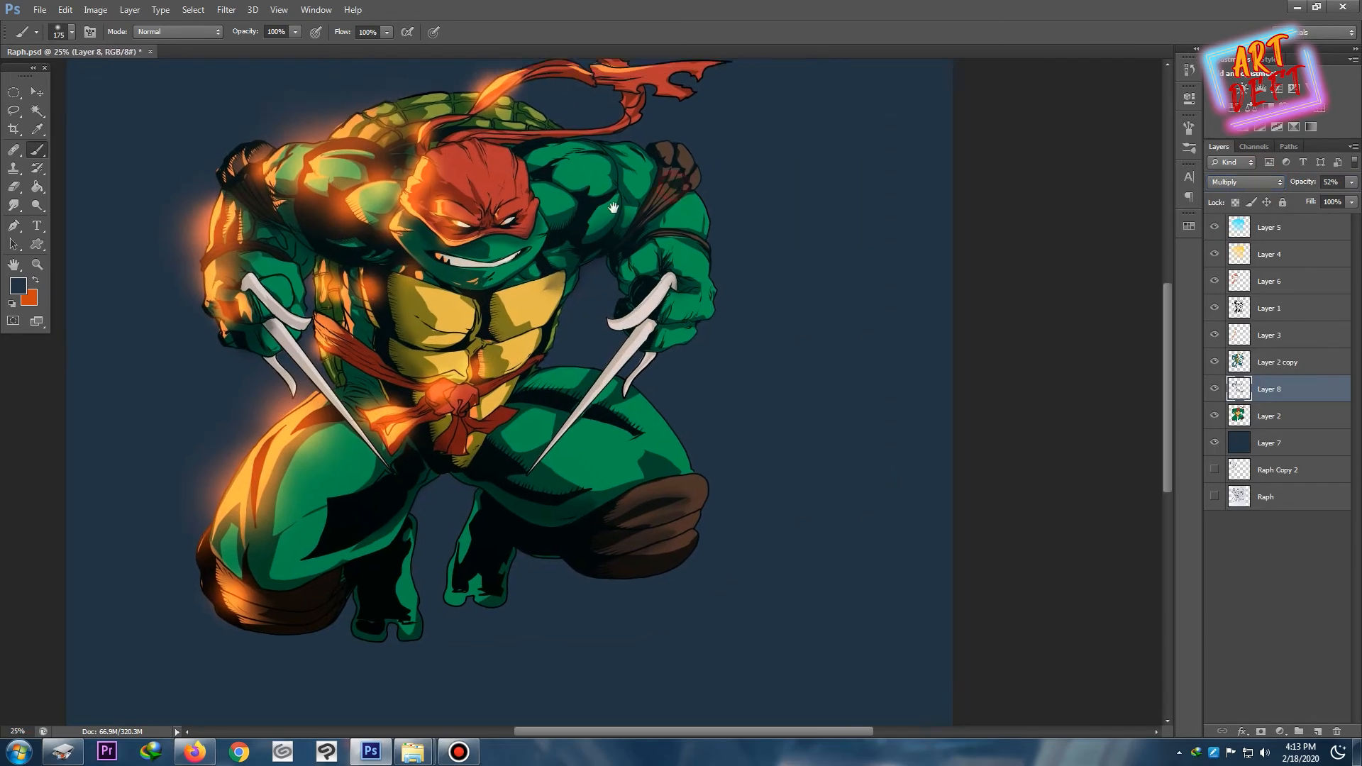
# - Try shifting Layer 2's hue to +13 with Hue/Saturation
pyautogui.hotkey('ctrl', '-')
pyautogui.click(1263, 262)
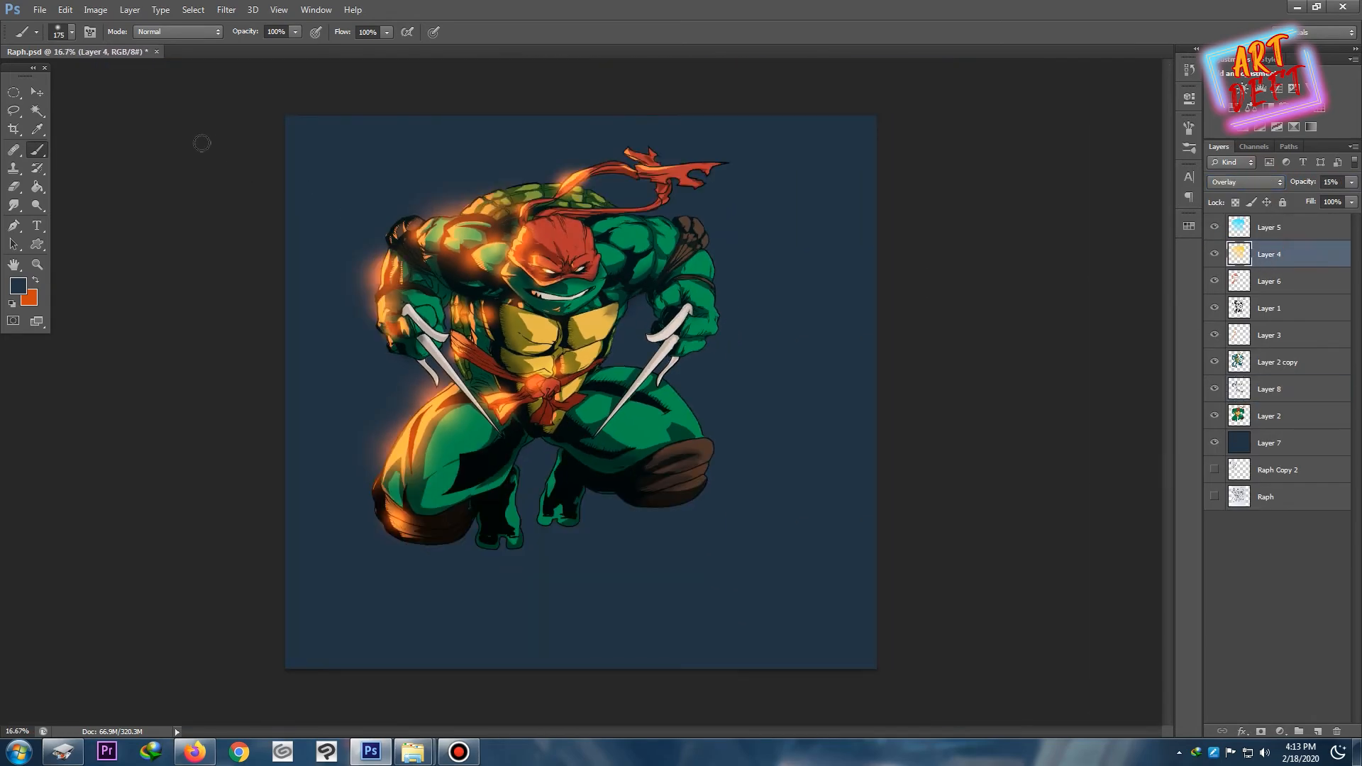
pyautogui.hotkey('ctrl', '+')
pyautogui.hotkey('ctrl', '+')
pyautogui.keyDown('alt'); pyautogui.click(574, 262); pyautogui.keyUp('alt')
pyautogui.click(1294, 420)
pyautogui.hotkey('ctrl', 'u')
pyautogui.moveTo(1013, 355)
pyautogui.mouseDown()
pyautogui.moveTo(995, 352)
pyautogui.moveTo(1020, 355)
pyautogui.mouseUp()
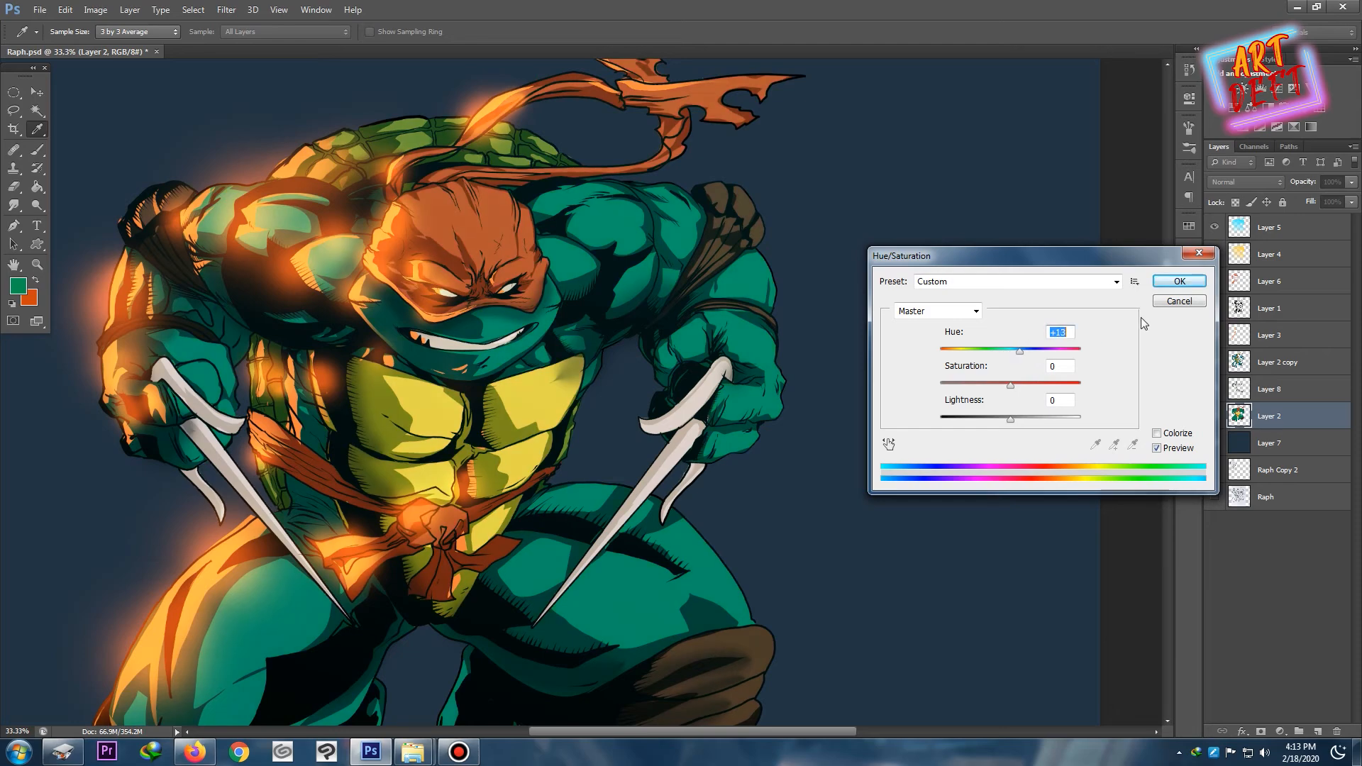
pyautogui.click(1175, 303)
# - Create a new layer directly above Layer 1 and set the foreground brush colour to bright cyan
pyautogui.hotkey('ctrl', '-')
pyautogui.hotkey('ctrl', '-')
pyautogui.hotkey('ctrl', '+')
pyautogui.moveTo(753, 203); pyautogui.dragTo(785, 239)
pyautogui.click(1280, 306)
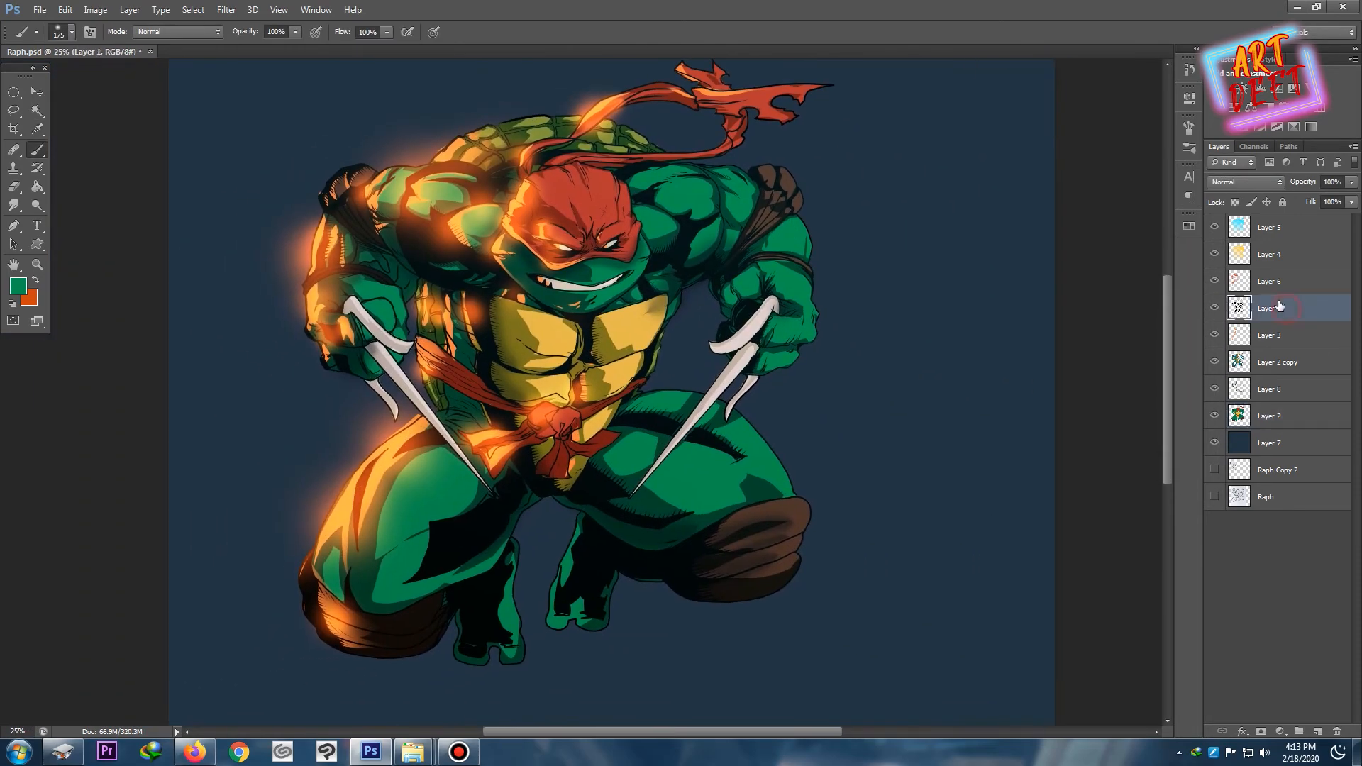
pyautogui.hotkey('ctrl', 'shift', 'alt', 'n')
pyautogui.hotkey('ctrl', '+')
pyautogui.click(18, 286)
pyautogui.click(1096, 682)
pyautogui.click(985, 549)
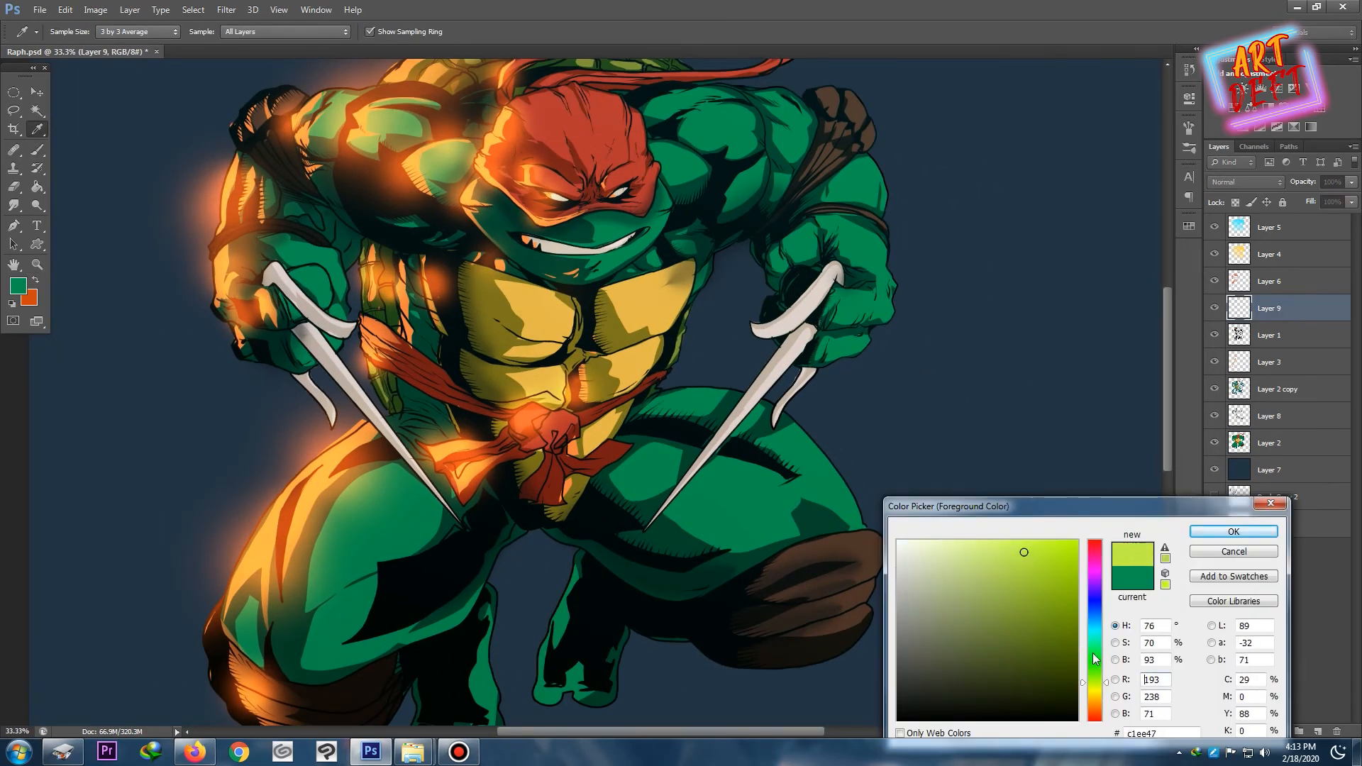
pyautogui.press('Return')
pyautogui.press('b')
# - Set Layer 9 to Linear Dodge (Add) blending and brush cyan highlights onto the sai on the orange-lit side
pyautogui.hotkey('ctrl', '+')
pyautogui.click(1245, 182)
pyautogui.click(1235, 298)
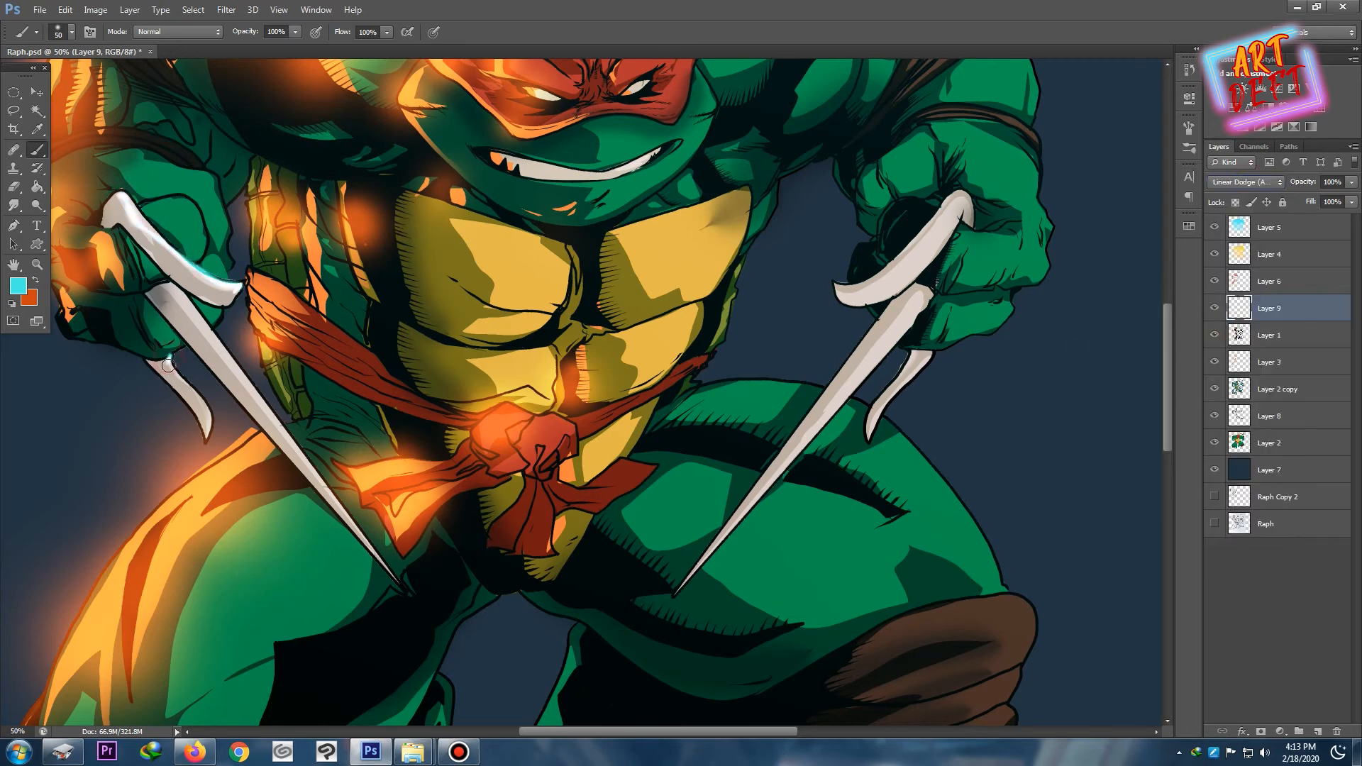
pyautogui.moveTo(170, 288); pyautogui.dragTo(205, 335)
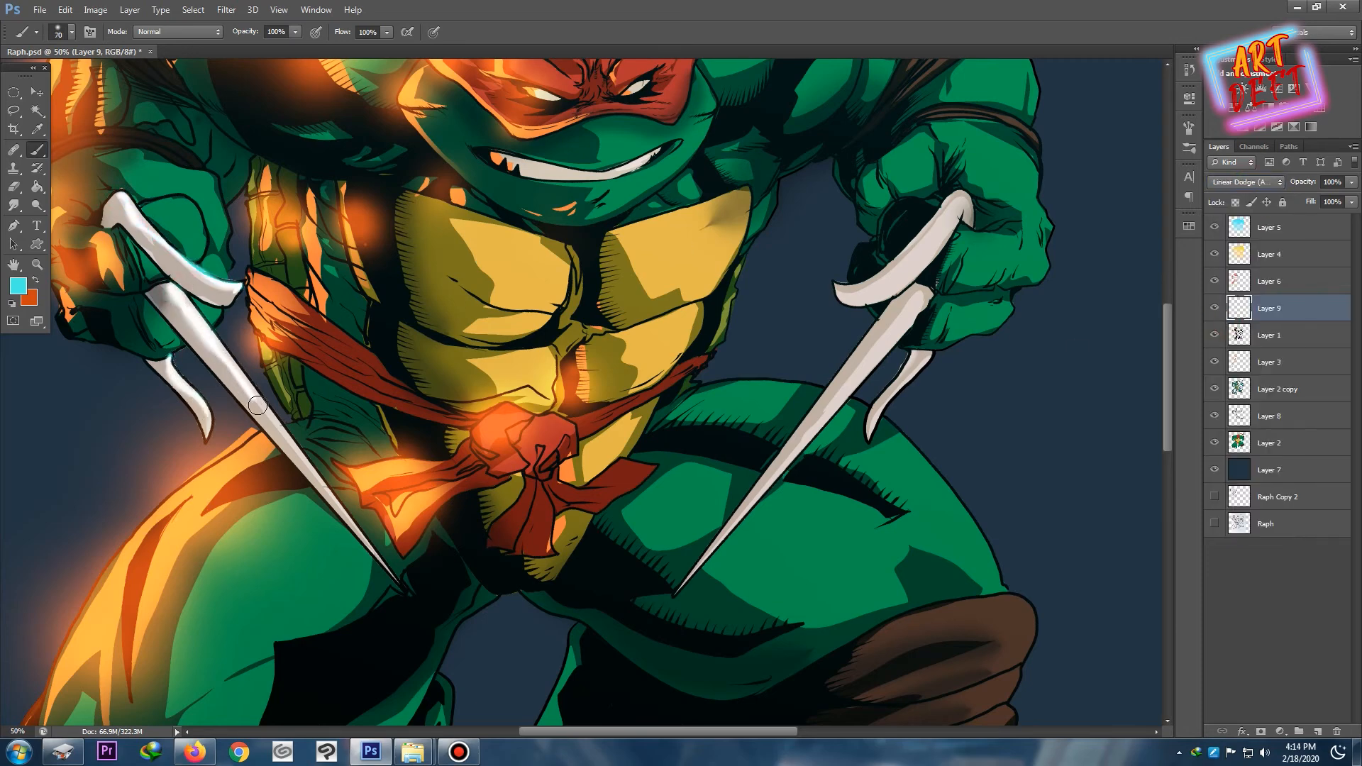
# - Brush cyan highlights along the prongs and blade of the other sai and strengthen the glow on the first one
pyautogui.moveTo(966, 202); pyautogui.dragTo(841, 286)
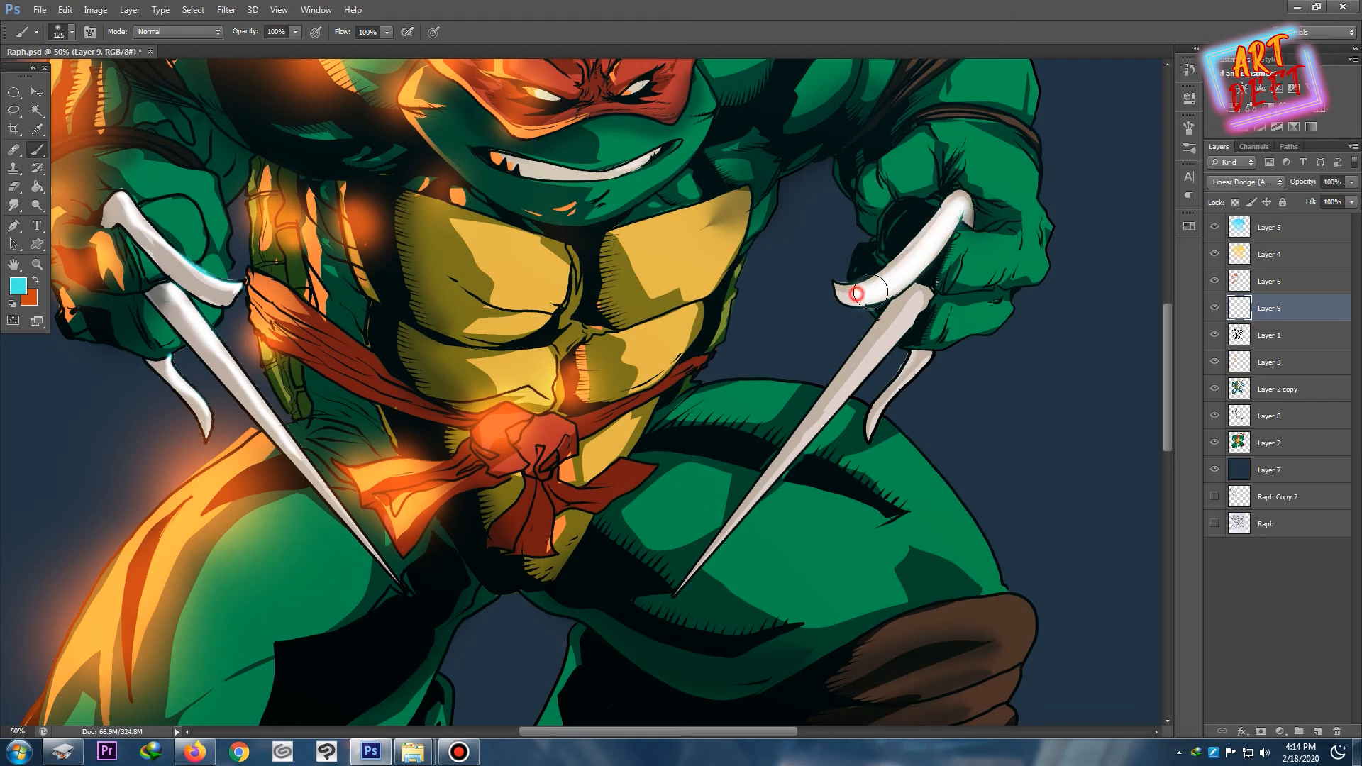
pyautogui.moveTo(918, 307); pyautogui.dragTo(784, 458)
pyautogui.moveTo(933, 348); pyautogui.dragTo(897, 389)
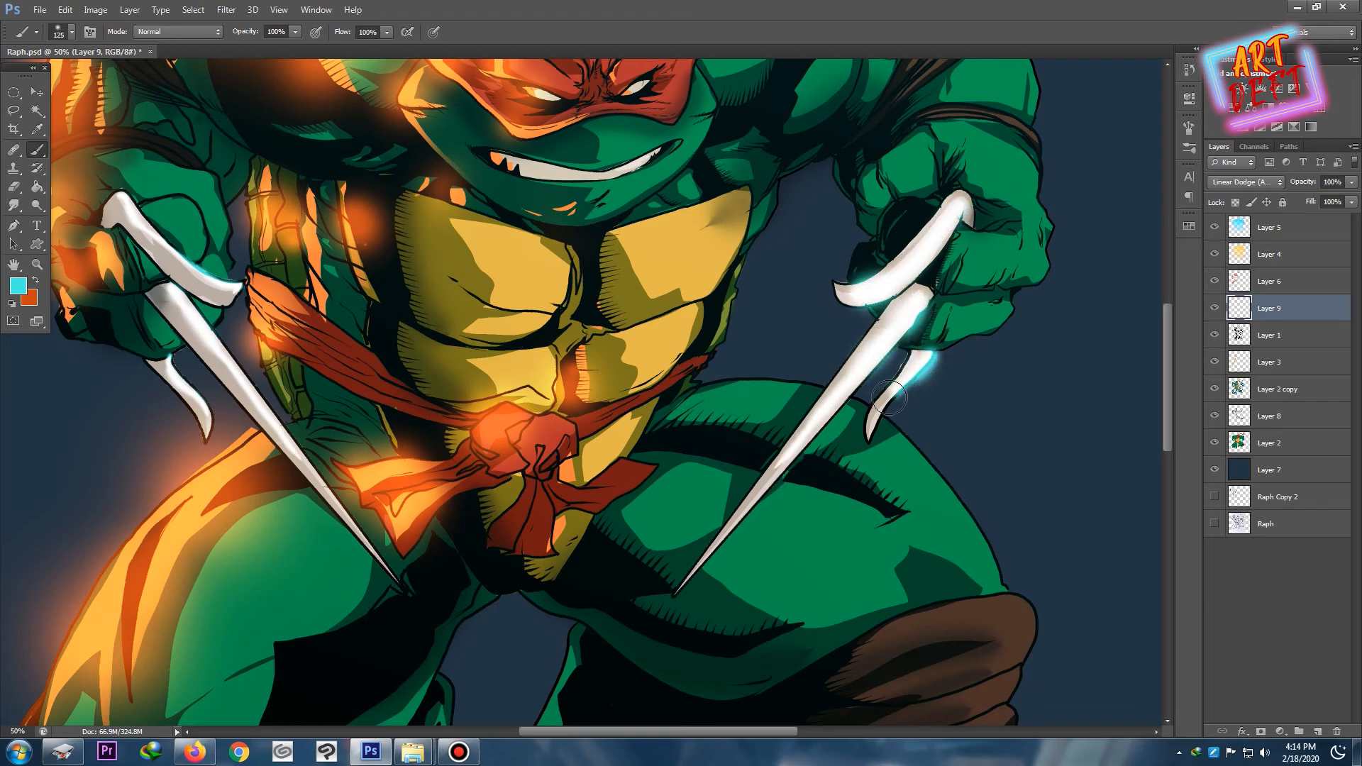
pyautogui.hotkey('ctrl', '-')
pyautogui.moveTo(238, 221)
pyautogui.mouseDown()
pyautogui.moveTo(295, 272)
pyautogui.moveTo(321, 277)
pyautogui.moveTo(357, 403)
pyautogui.mouseUp()
pyautogui.moveTo(278, 344); pyautogui.dragTo(292, 373)
# - Switch to the Eraser and save the Raph.psd document
pyautogui.press('[')
pyautogui.press('[')
pyautogui.press('e')
pyautogui.hotkey('ctrl', '-')
pyautogui.hotkey('ctrl', '-')
pyautogui.hotkey('ctrl', 's')
pyautogui.click(460, 754)
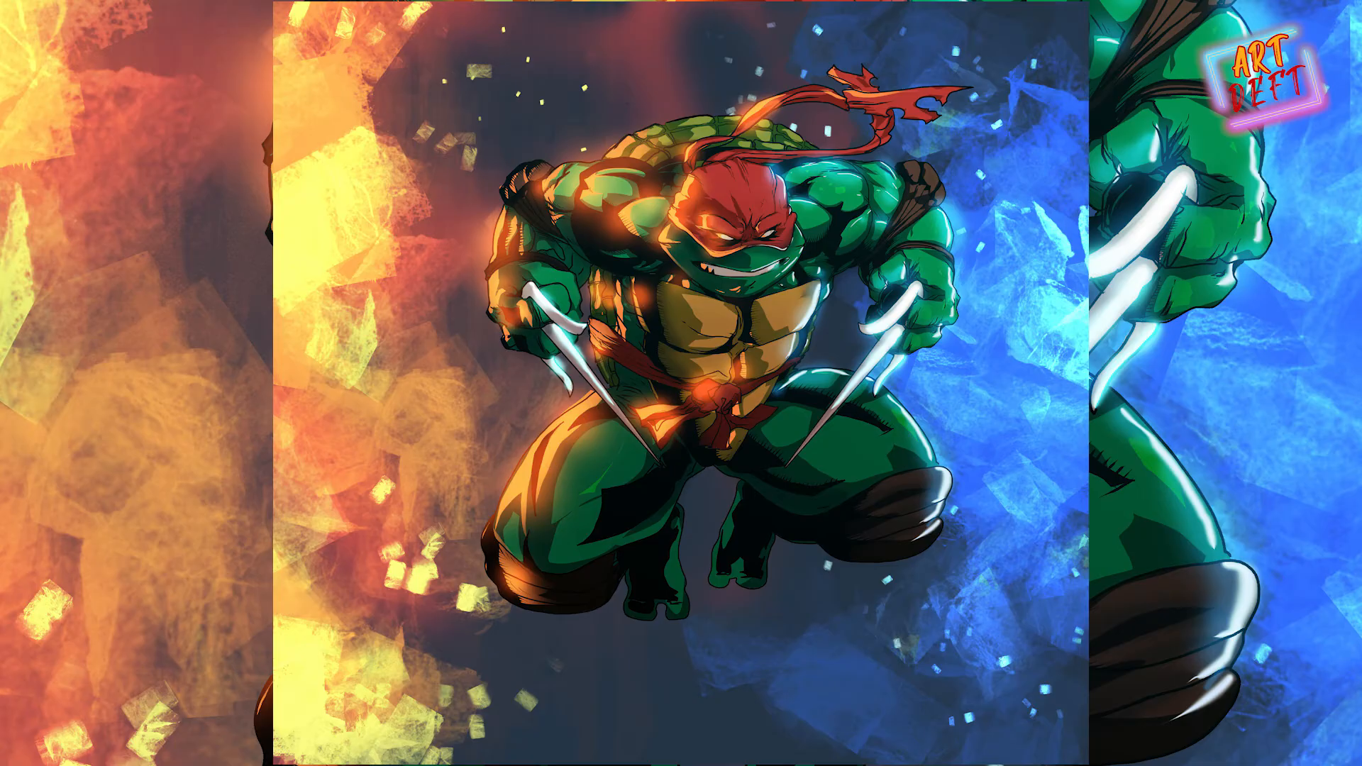